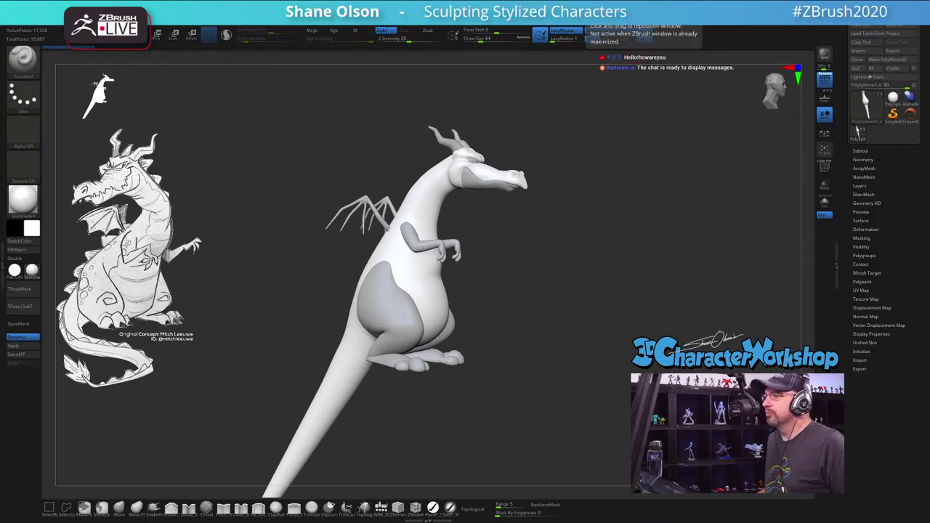
Step: Orbit the dragon between three-quarter and straight front views
drag(552, 201, 523, 254)
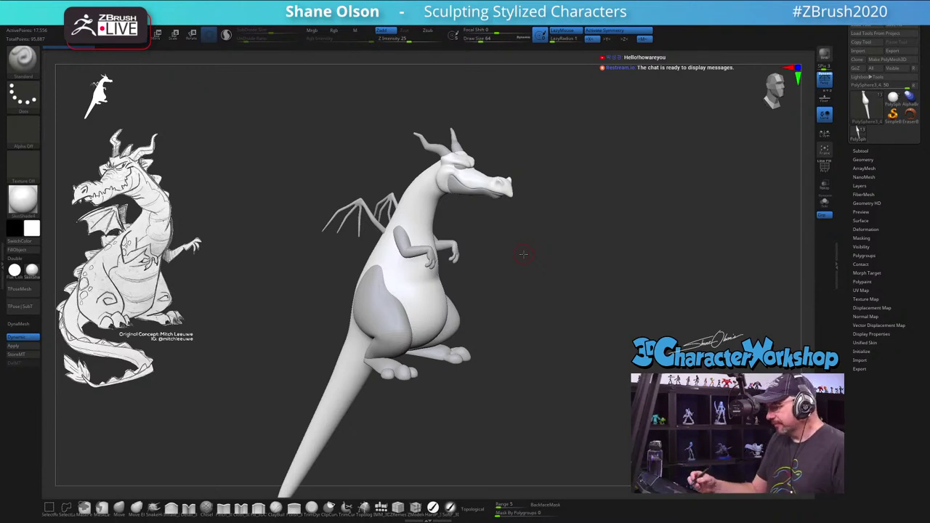
drag(538, 385, 549, 397)
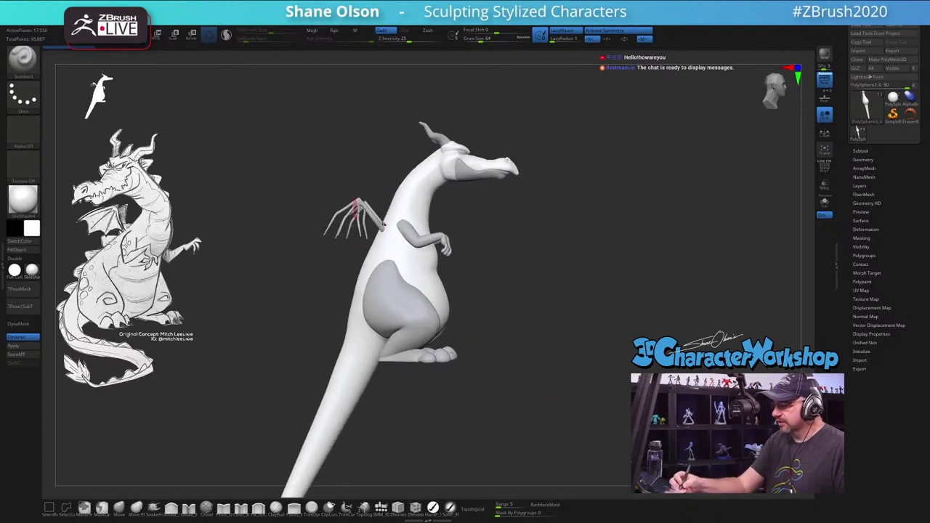
drag(497, 426, 487, 432)
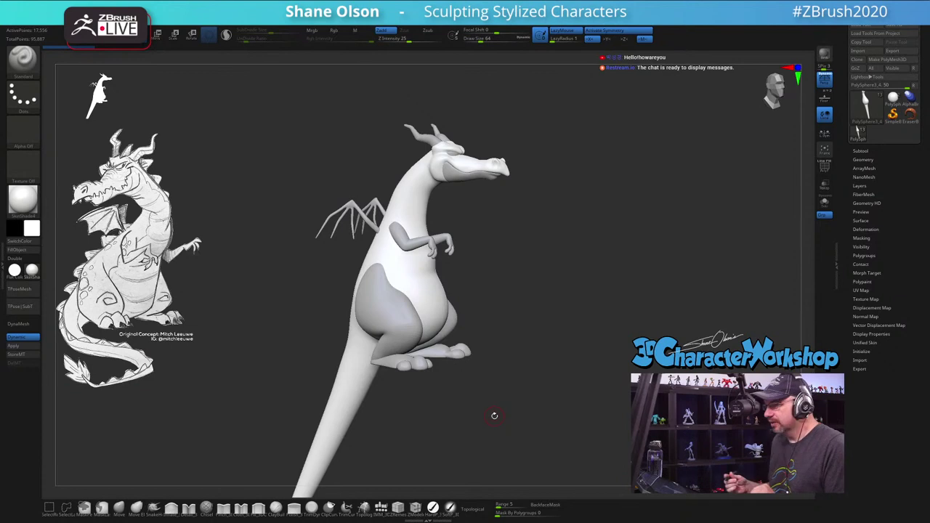
drag(566, 391, 536, 396)
key(space)
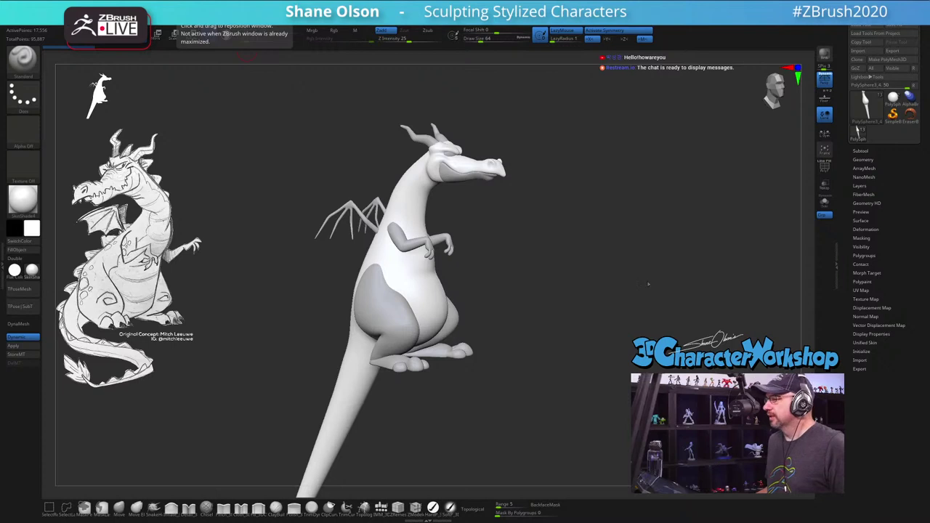
drag(501, 199, 528, 235)
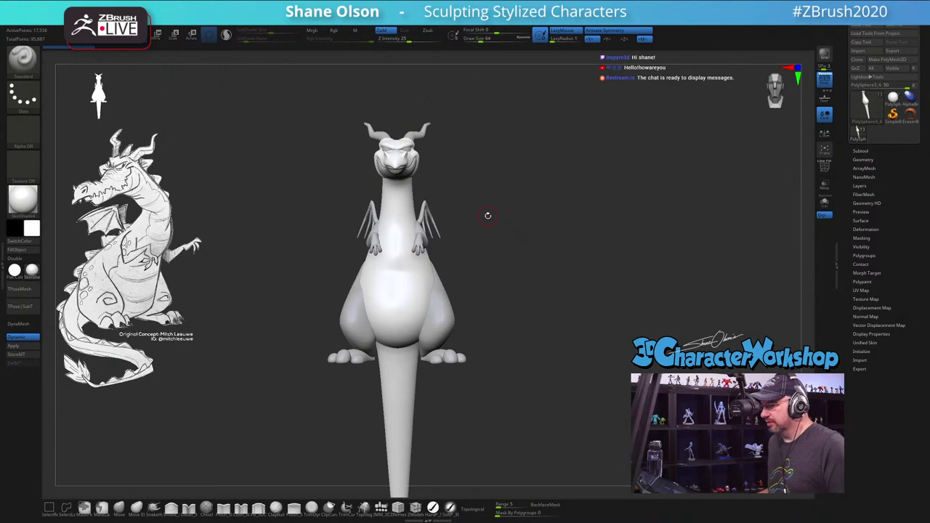
drag(487, 215, 509, 203)
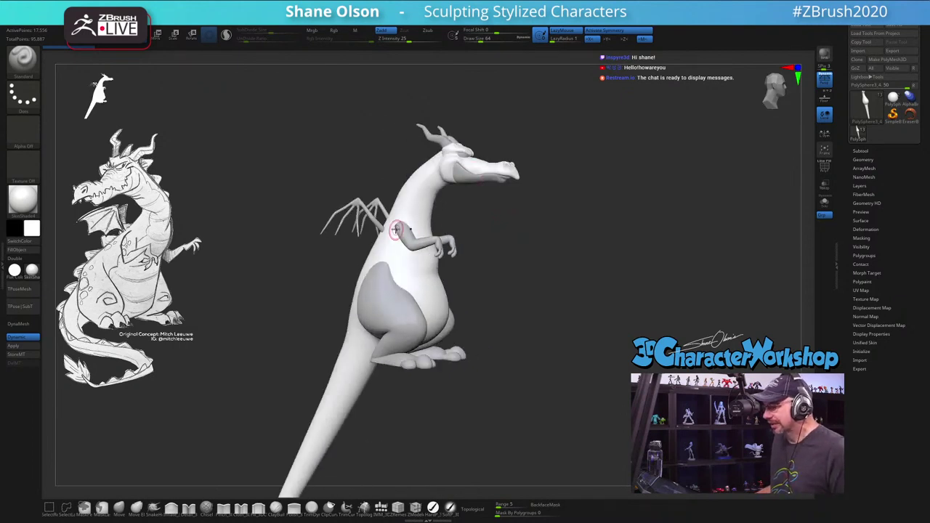
drag(642, 274, 644, 270)
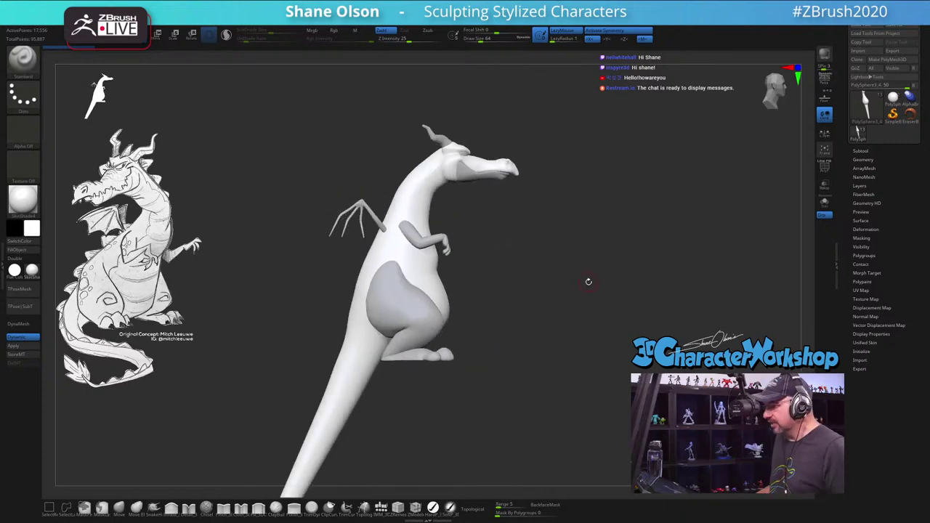
Step: Raise Draw Size from 64 to 112, then shift the dragon right and lift its head in view
key(s)
mouse_move(550, 288)
mouse_down()
mouse_move(584, 278)
mouse_move(573, 291)
mouse_move(562, 287)
mouse_up()
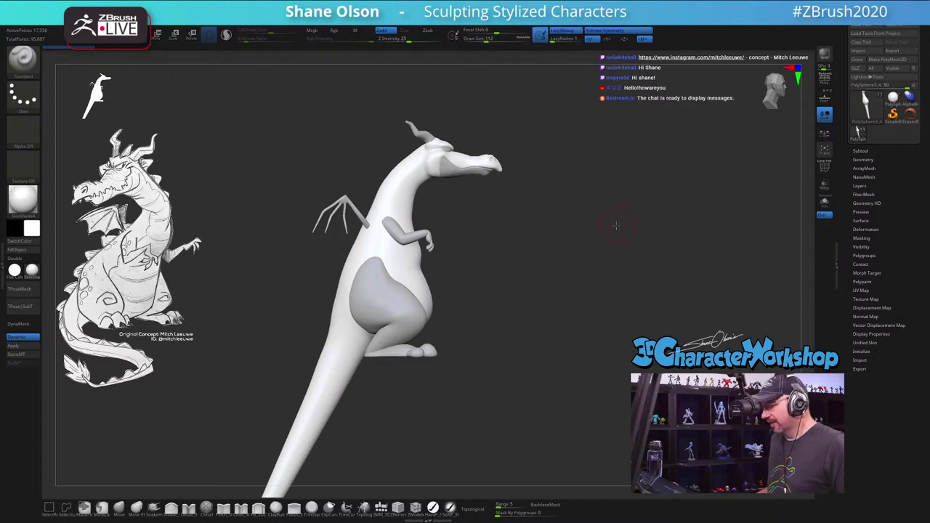
drag(619, 219, 605, 229)
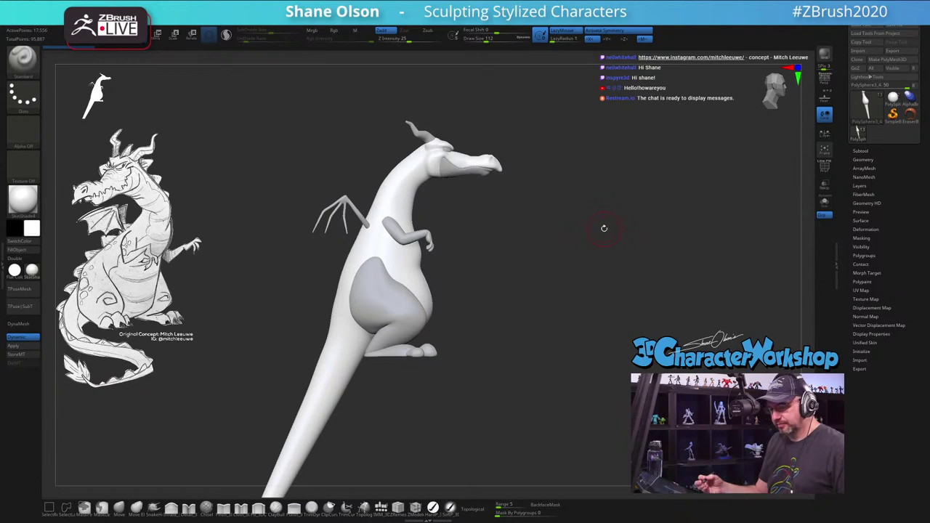
alt+drag(476, 370, 504, 408)
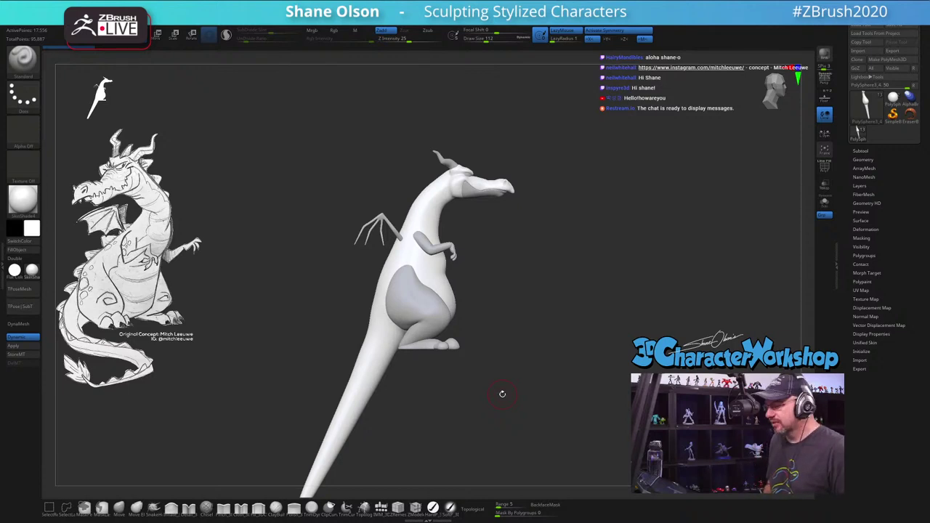
drag(502, 394, 492, 368)
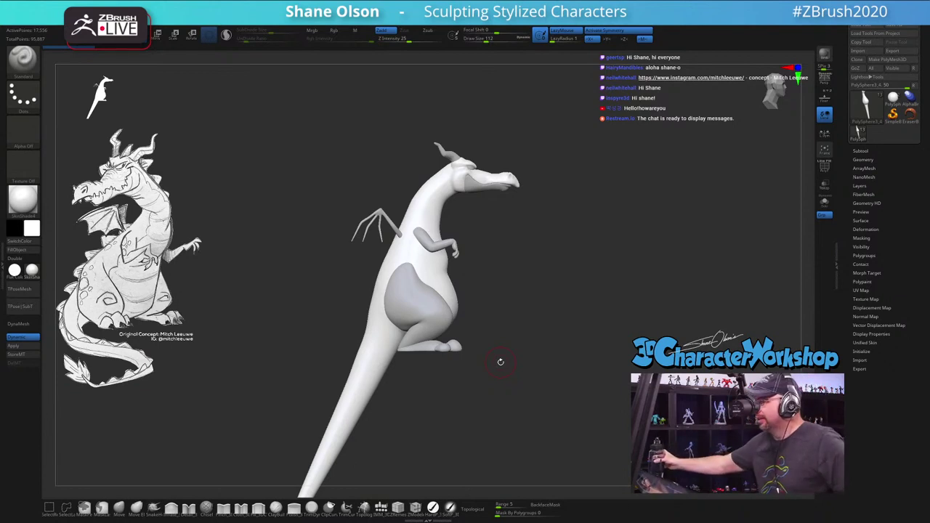
Step: Set the brush Draw Size to 167
key(s)
click(541, 307)
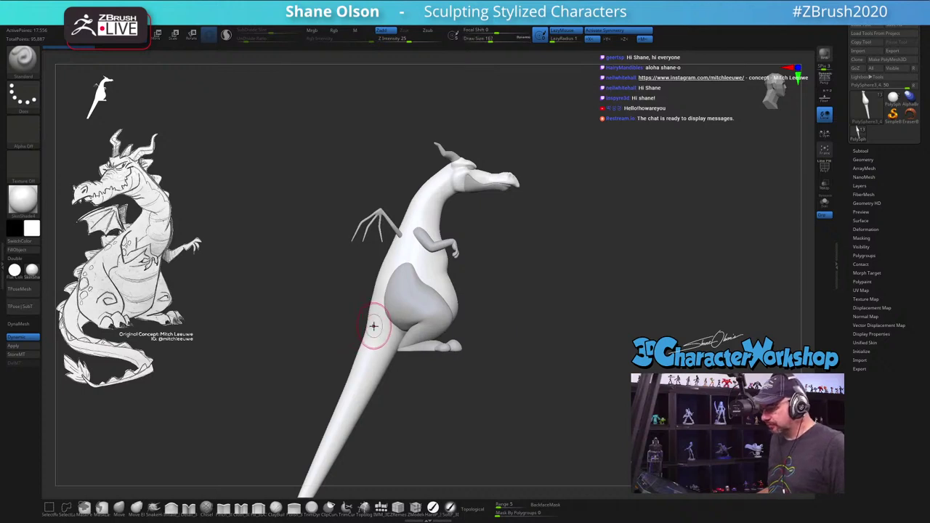
key(shift)
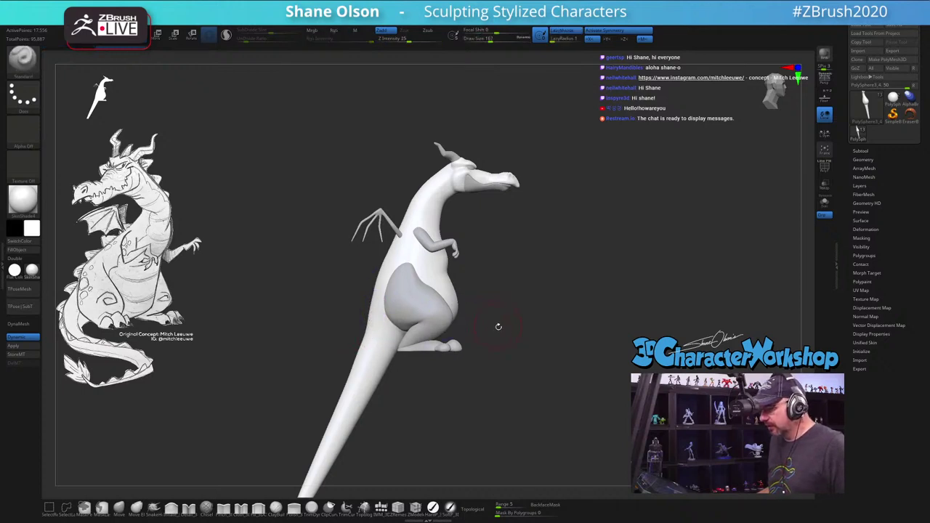
Step: Orbit to a front view and turn on Polyframe to show wireframe and polygroup colours
mouse_move(498, 327)
mouse_down()
mouse_move(542, 314)
mouse_move(436, 323)
mouse_move(458, 334)
mouse_move(551, 316)
mouse_up()
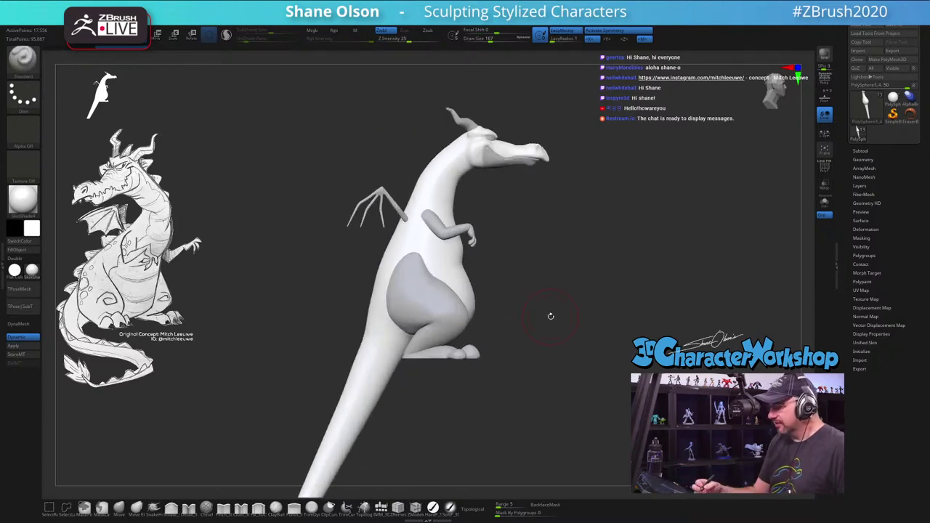
drag(524, 328, 491, 402)
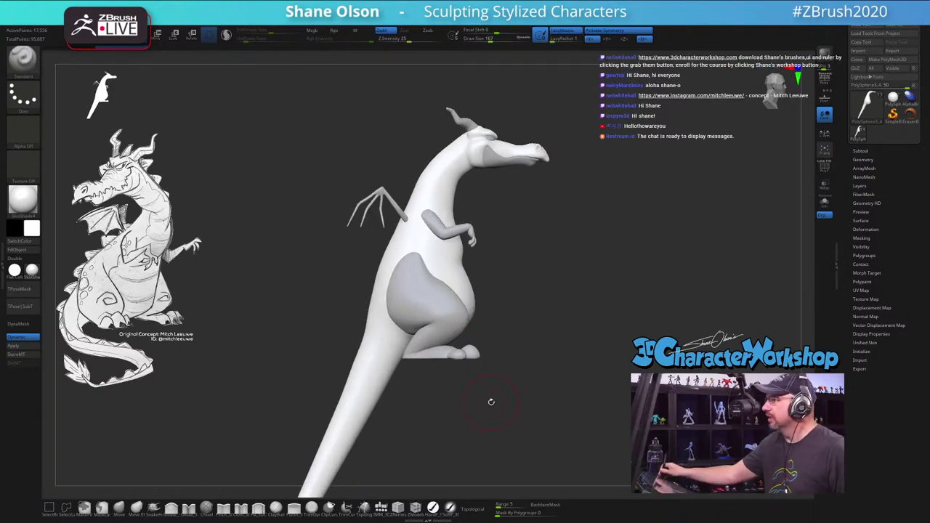
mouse_move(576, 344)
mouse_down()
mouse_move(561, 214)
mouse_move(544, 247)
mouse_move(476, 260)
mouse_up()
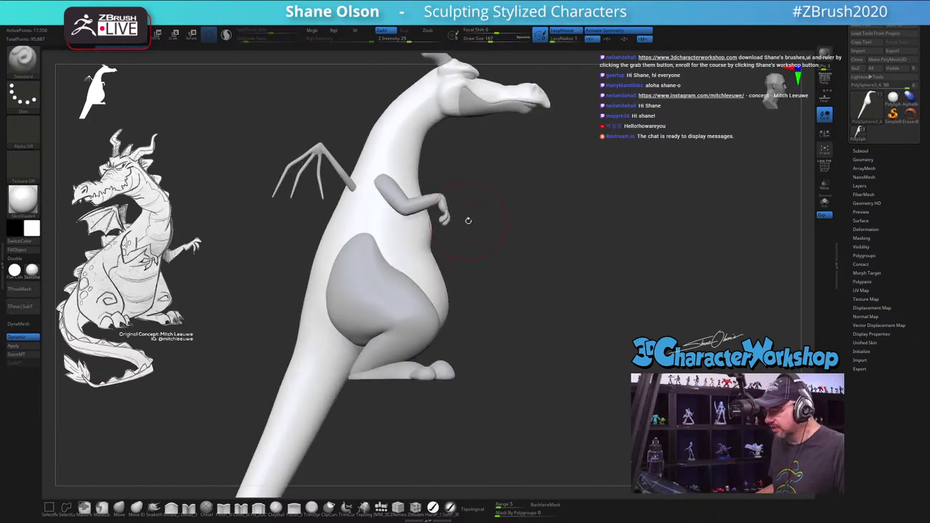
key(shift+f)
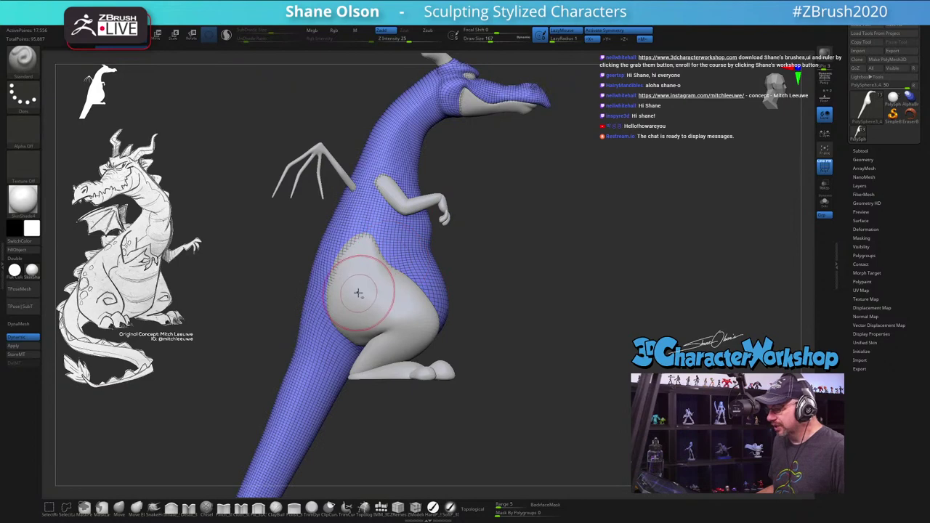
Step: Make the leg the active subtool and orbit to a three-quarter view of it
alt+click(358, 293)
drag(655, 299, 294, 318)
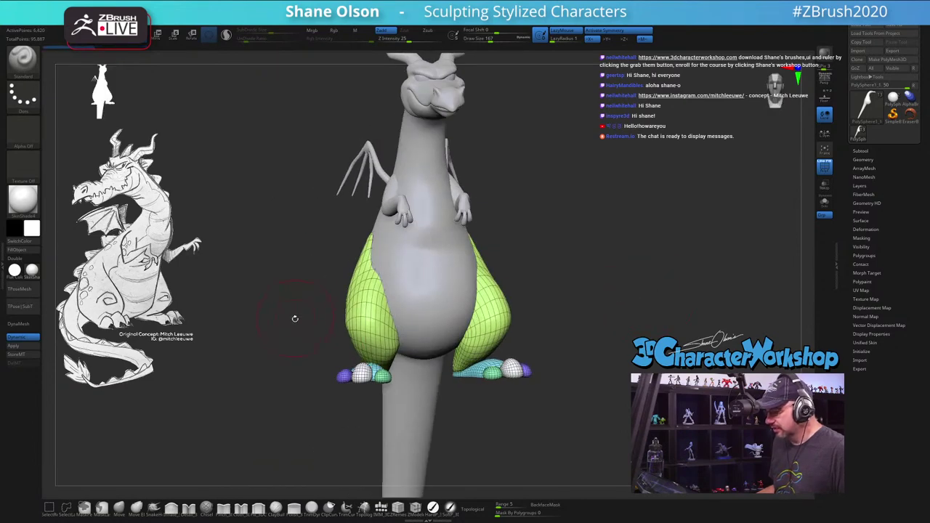
drag(322, 264, 483, 245)
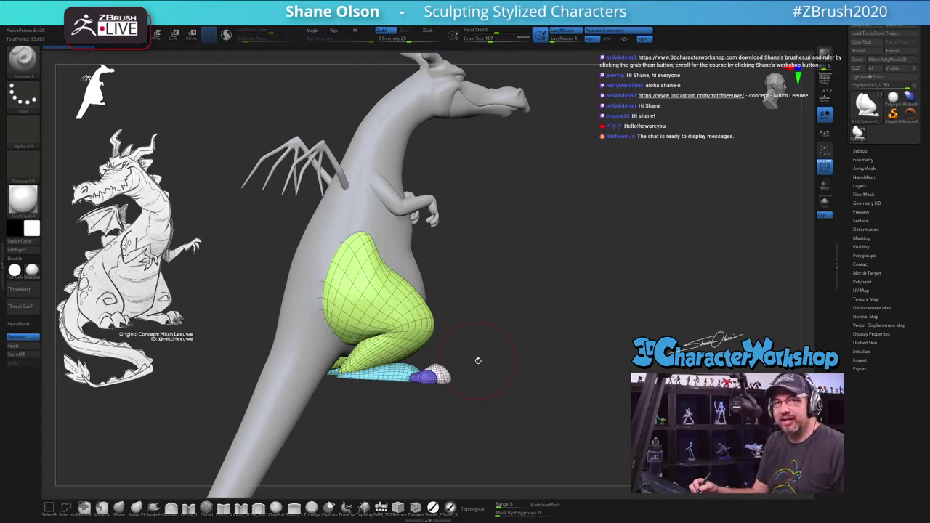
drag(476, 370, 482, 371)
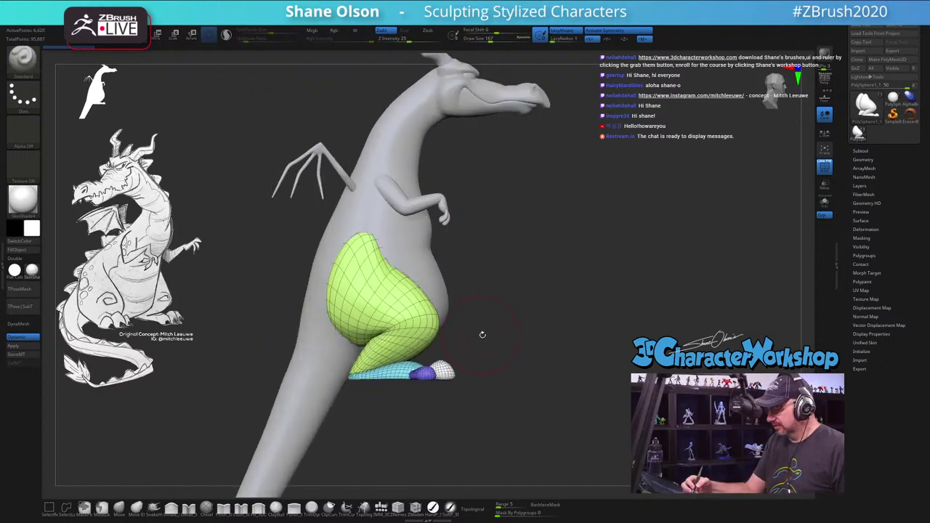
drag(482, 336, 500, 334)
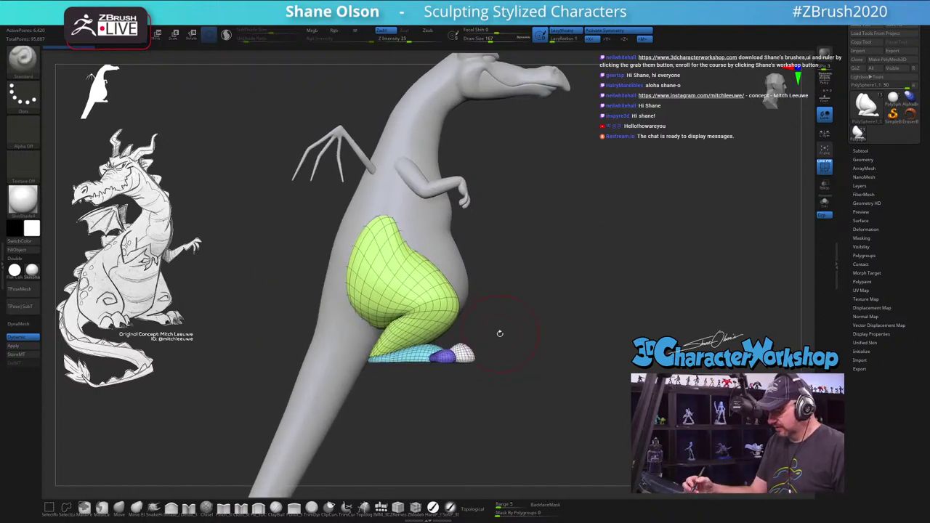
Step: Hide the purple toe and light-blue foot groups, mask the green thigh, then show all
ctrl+shift+click(445, 355)
ctrl+shift+click(463, 355)
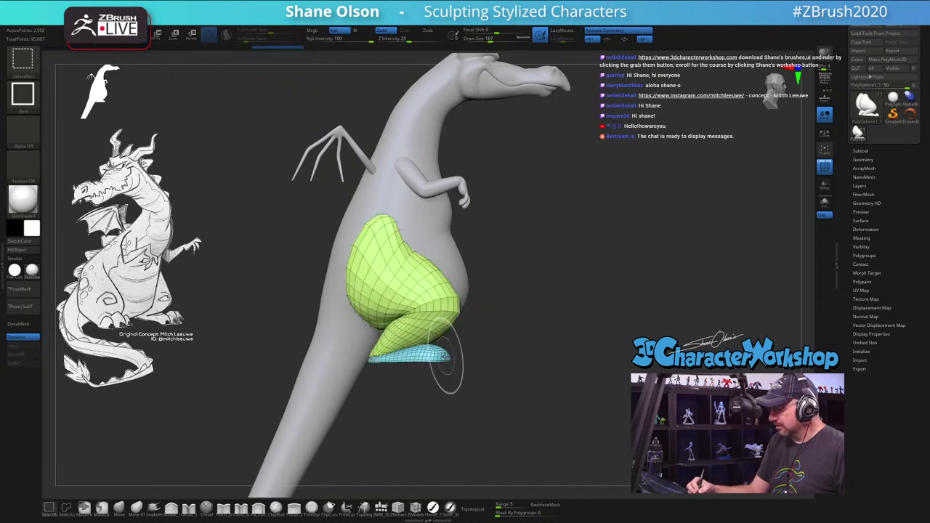
ctrl+alt+shift+click(457, 356)
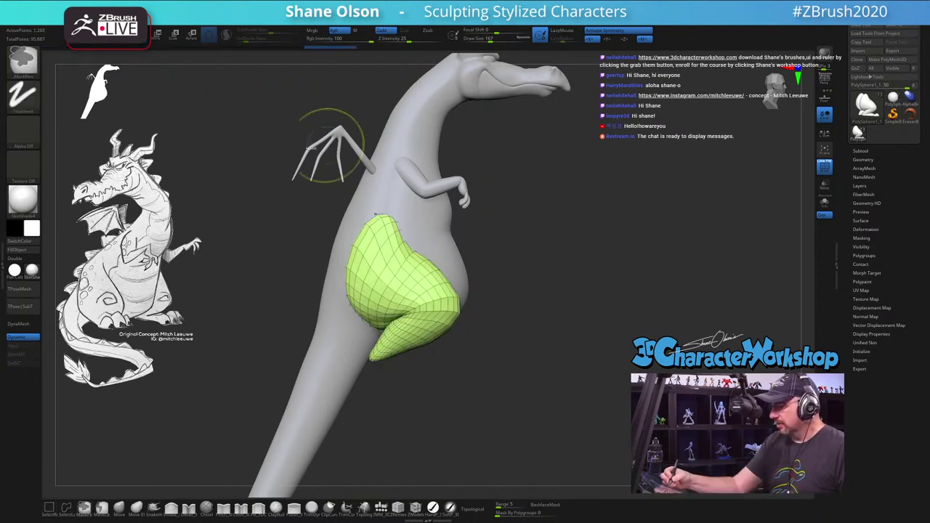
ctrl+click(573, 436)
ctrl+shift+click(606, 338)
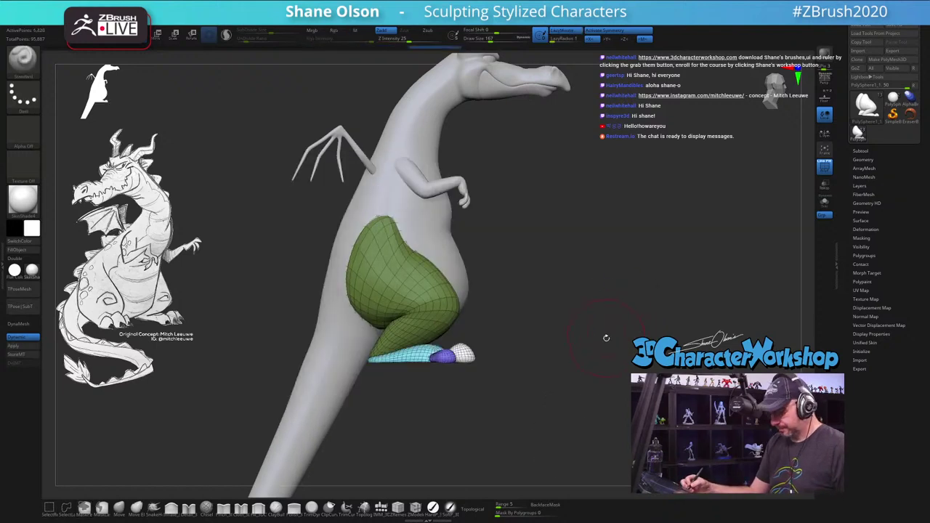
Step: Rotate the unmasked foot down at the ankle with the Transpose gizmo
key(w)
click(383, 304)
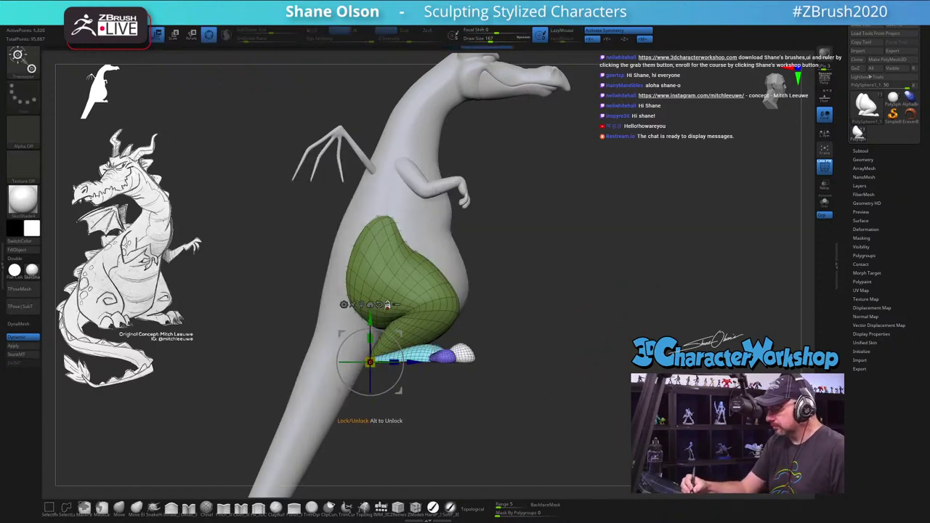
drag(399, 333, 418, 358)
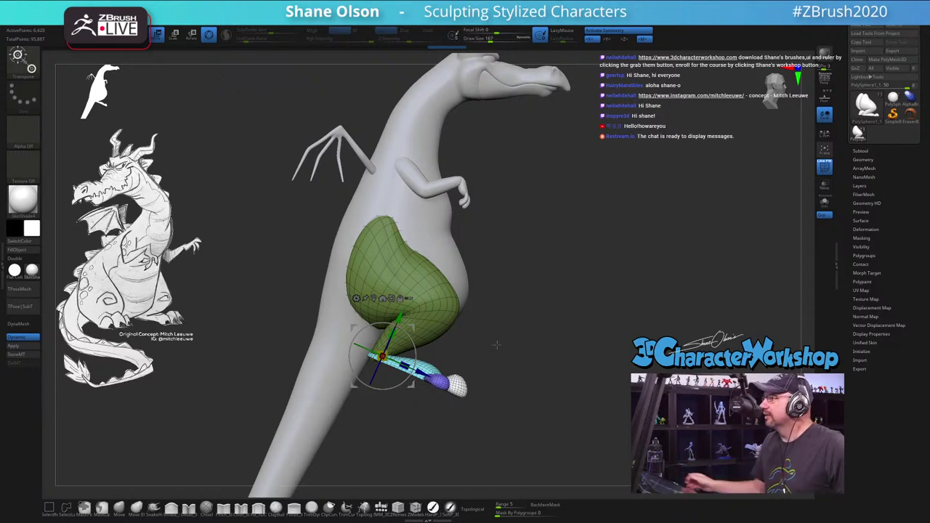
Step: Check the mirrored leg and make the arms the active subtool
drag(493, 344, 498, 147)
drag(529, 239, 410, 208)
alt+click(389, 224)
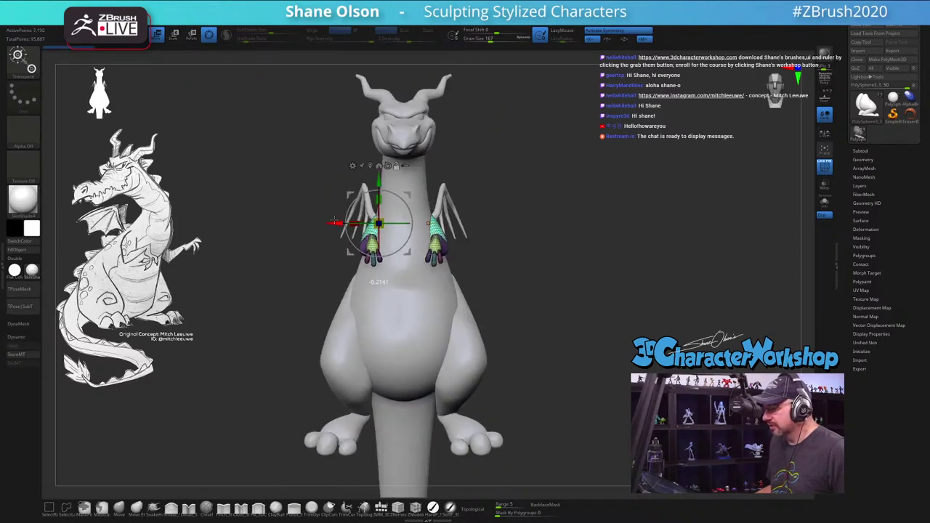
Step: Rotate the arm at the shoulder against the chest, checking side and front, then return to sculpting
drag(335, 221, 469, 205)
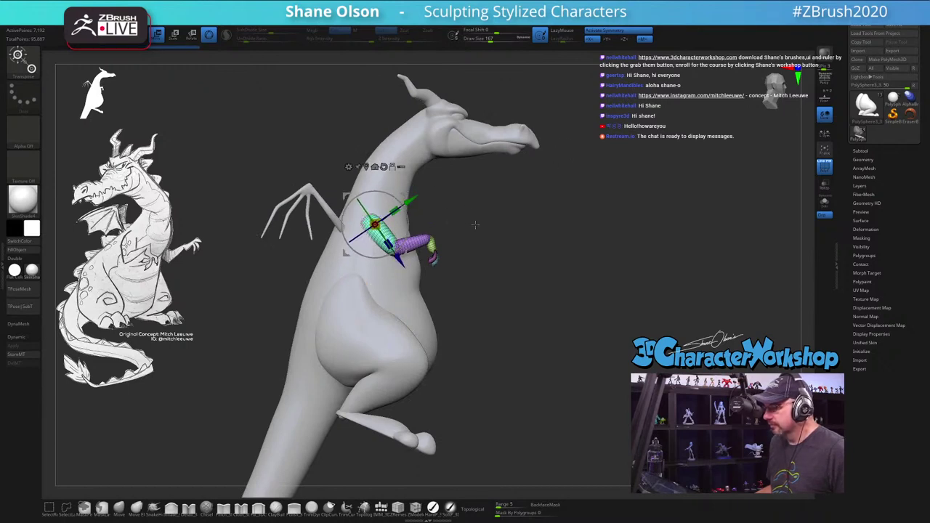
drag(474, 225, 428, 197)
drag(584, 191, 544, 286)
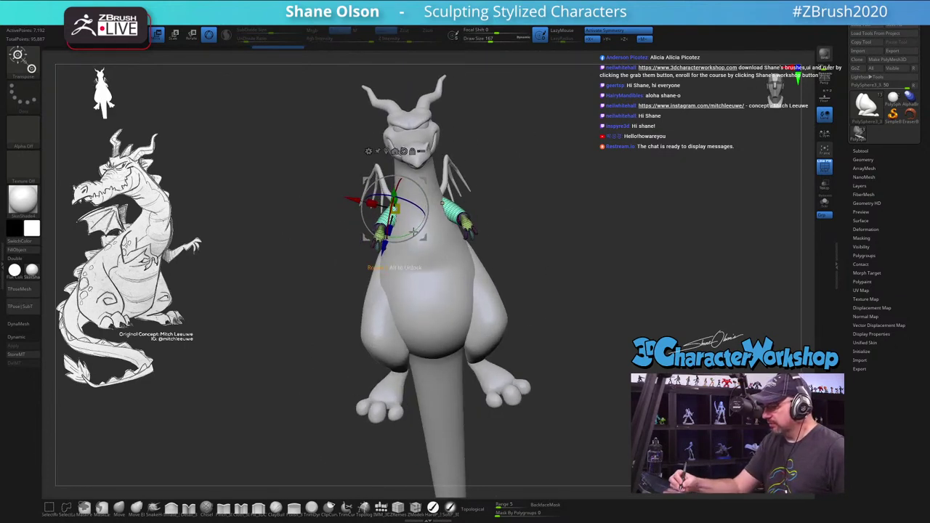
drag(396, 218, 405, 231)
mouse_move(542, 300)
mouse_down()
mouse_move(593, 305)
mouse_move(552, 310)
mouse_move(571, 333)
mouse_move(591, 332)
mouse_move(528, 253)
mouse_move(514, 272)
mouse_move(416, 260)
mouse_move(436, 266)
mouse_up()
key(q)
key(ctrl+shift)
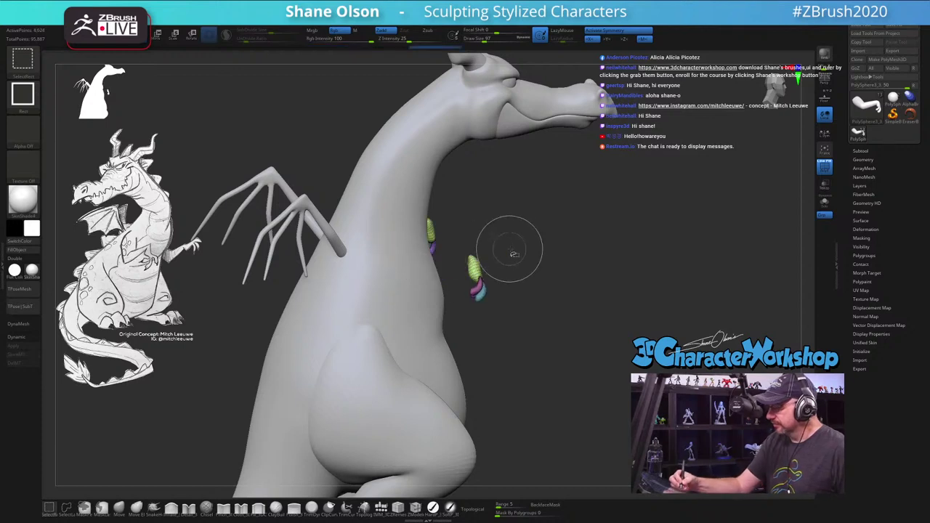
Step: Pull the small arm piece out from the chest and rotate it outward with the Transpose gizmo
key(w)
drag(522, 261, 511, 275)
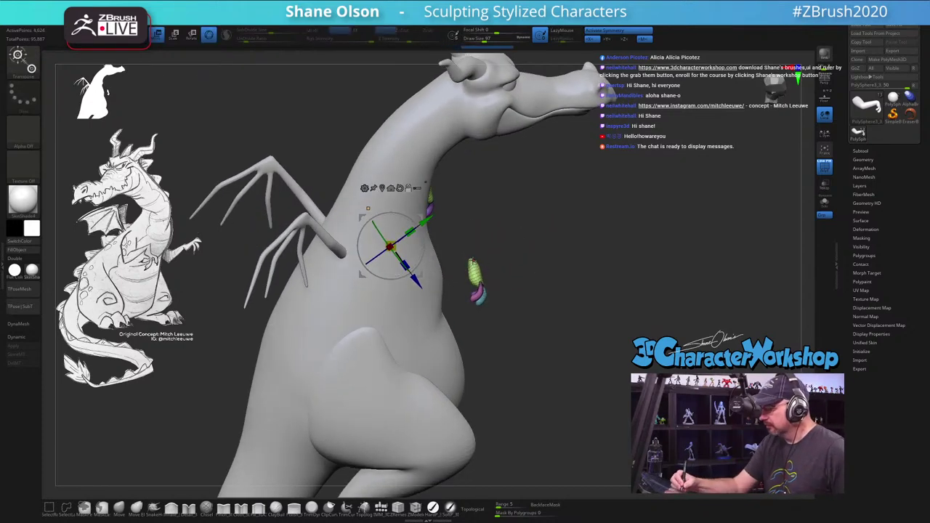
alt+click(474, 275)
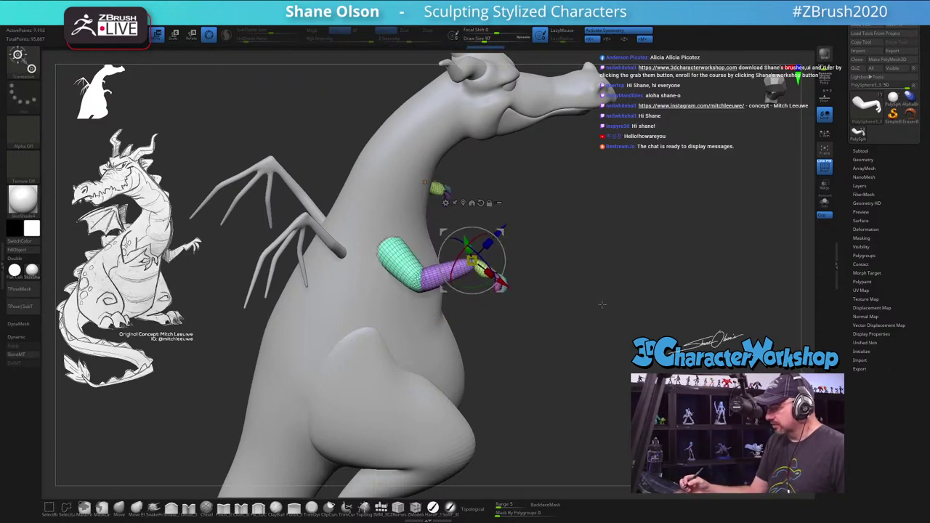
drag(602, 307, 529, 287)
drag(500, 249, 503, 272)
drag(538, 341, 426, 320)
key(Tab)
key(q)
key(Tab)
Step: Mask part of the arm with a Mask Rect and toggle the mask inversion
alt+click(407, 273)
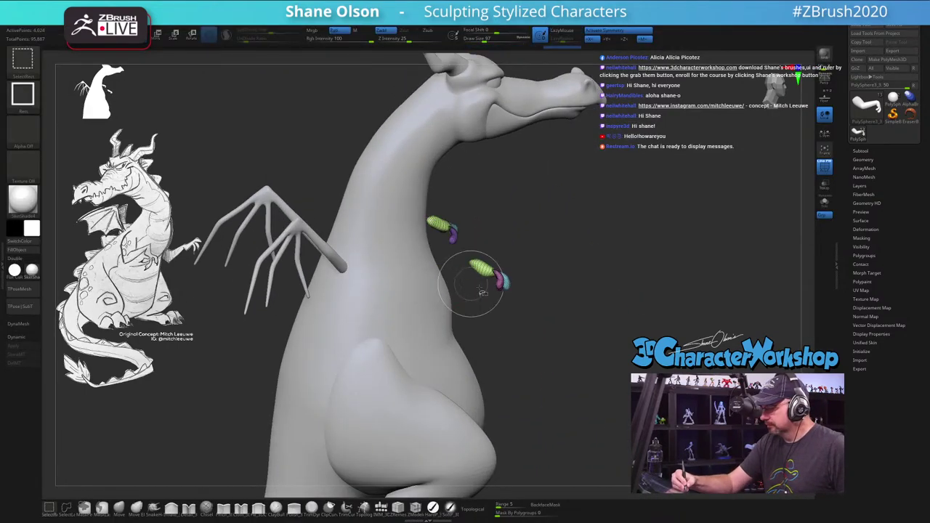
mouse_move(485, 240)
ctrl+mouse_down()
mouse_move(576, 278)
mouse_move(571, 308)
mouse_move(546, 312)
ctrl+mouse_up()
ctrl+click(610, 270)
ctrl+click(611, 268)
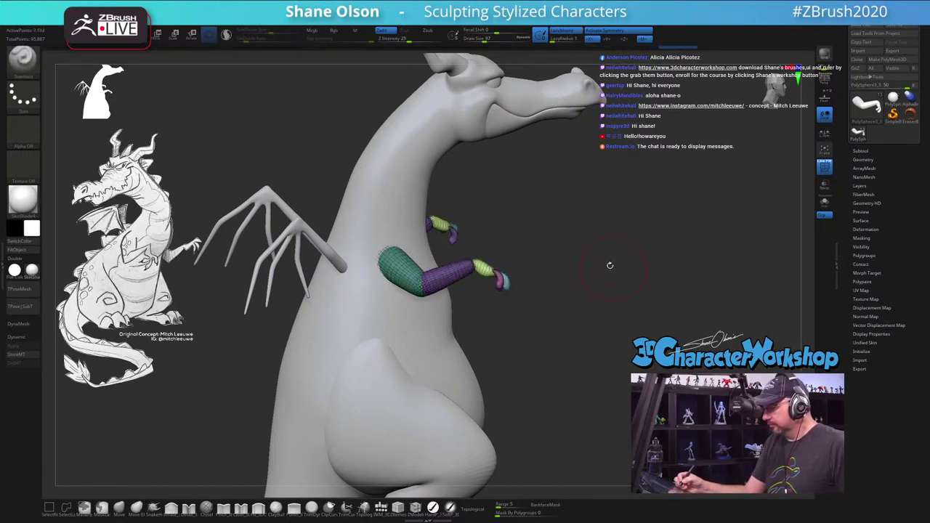
key(w)
drag(572, 250, 538, 259)
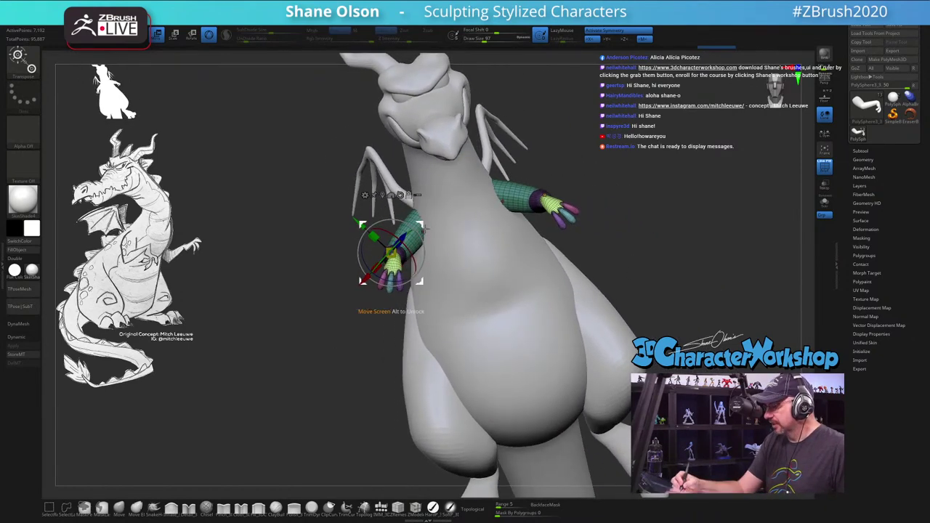
Step: Rotate the first arm's free part about 22 degrees and refine its mask, checking side and front
drag(428, 244, 428, 255)
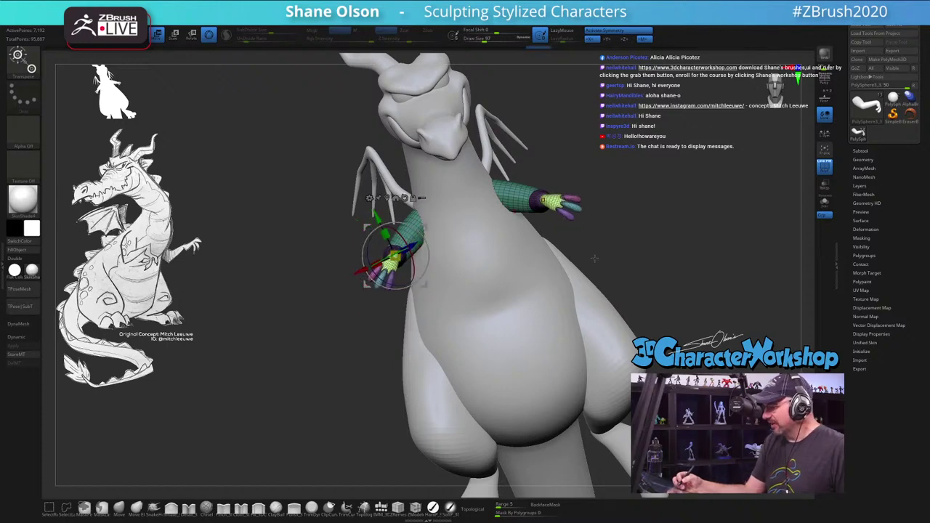
drag(625, 328, 555, 373)
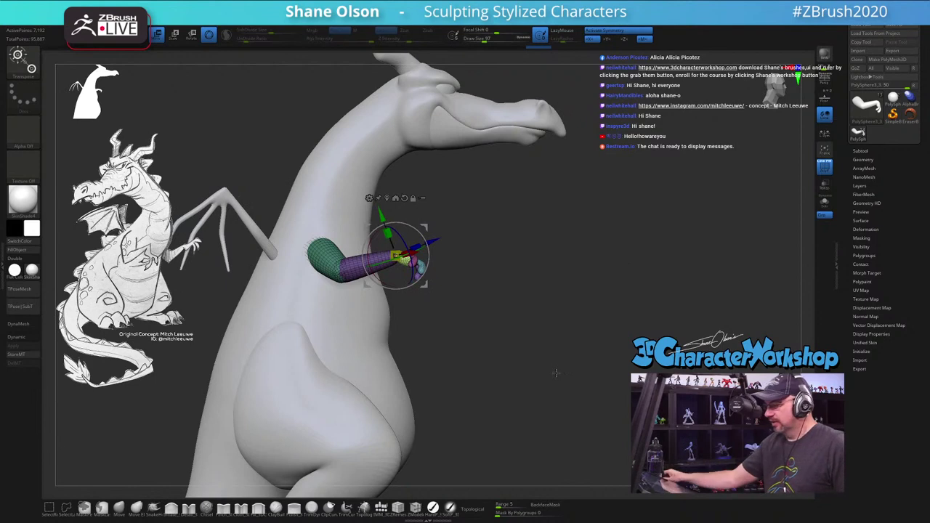
ctrl+click(497, 314)
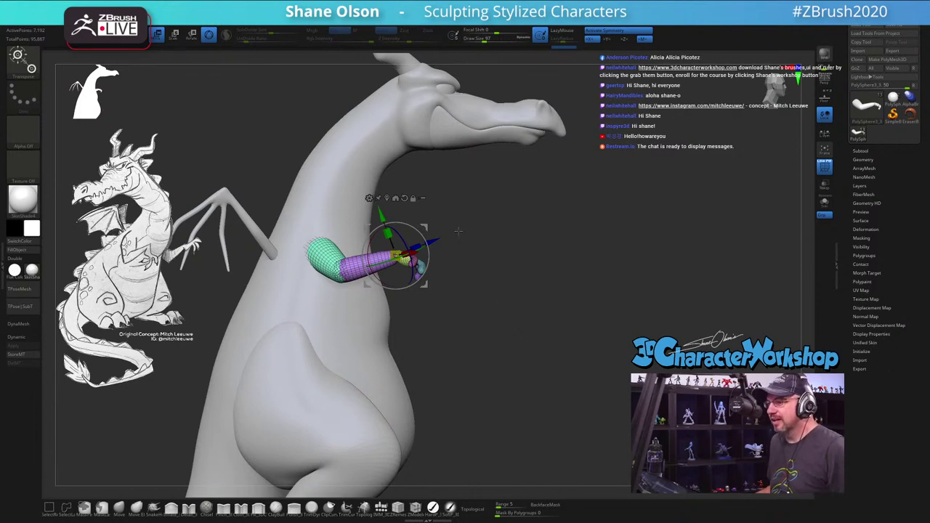
drag(494, 238, 511, 309)
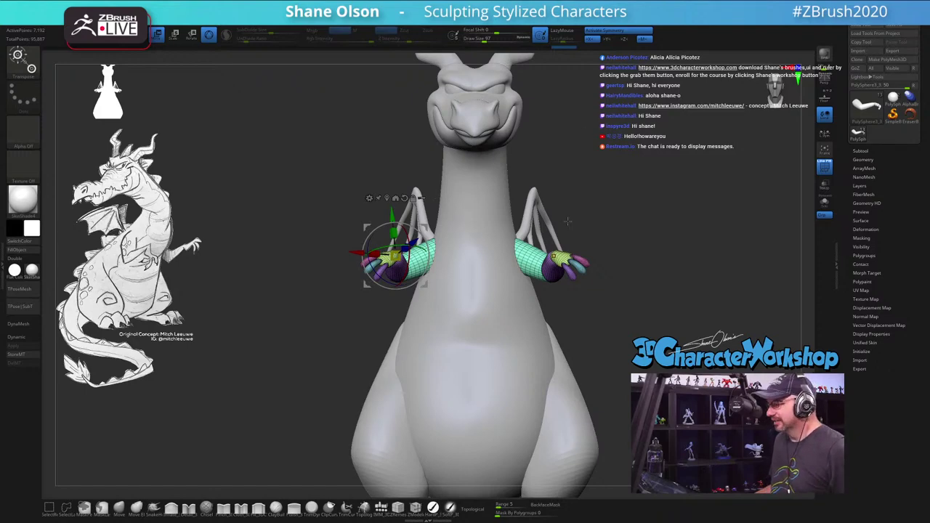
drag(568, 220, 273, 268)
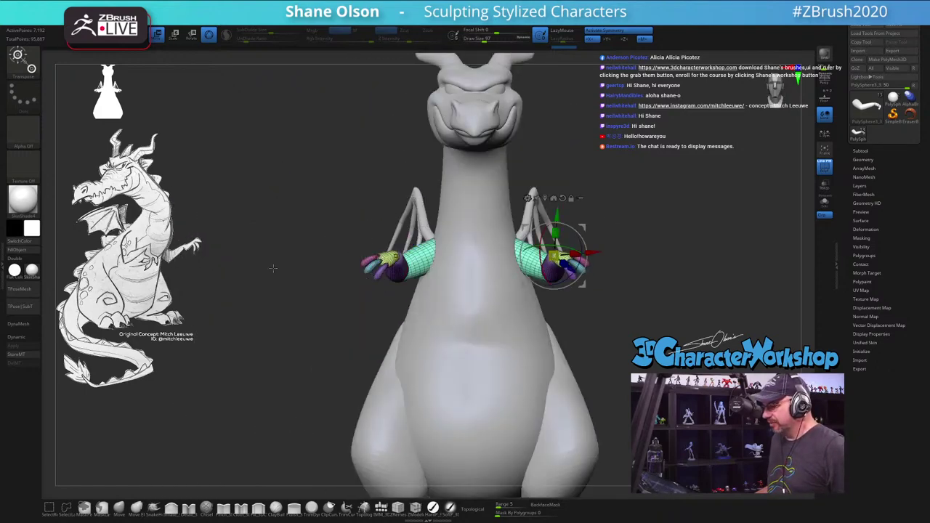
drag(277, 214, 572, 265)
Step: Reposition the gizmo at the other shoulder and rotate that upper arm slightly downward
key(q)
drag(549, 348, 516, 306)
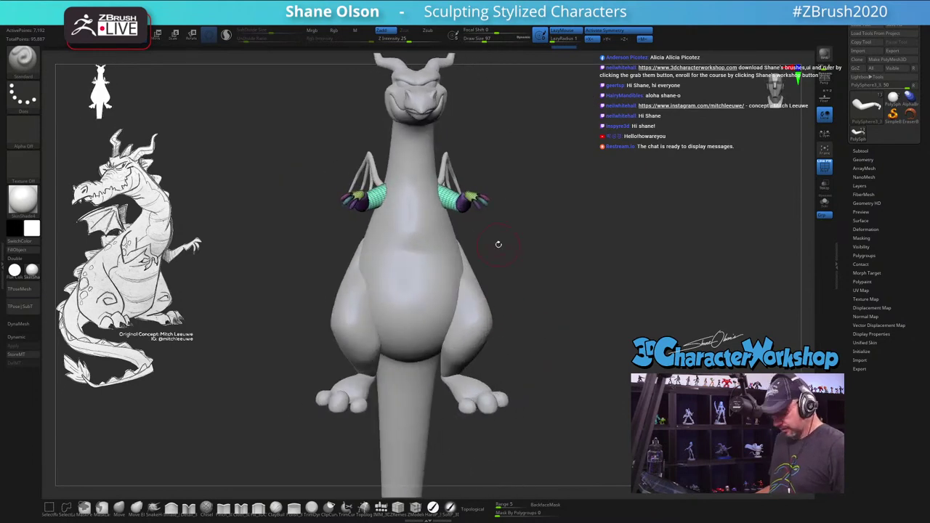
key(w)
drag(515, 263, 385, 322)
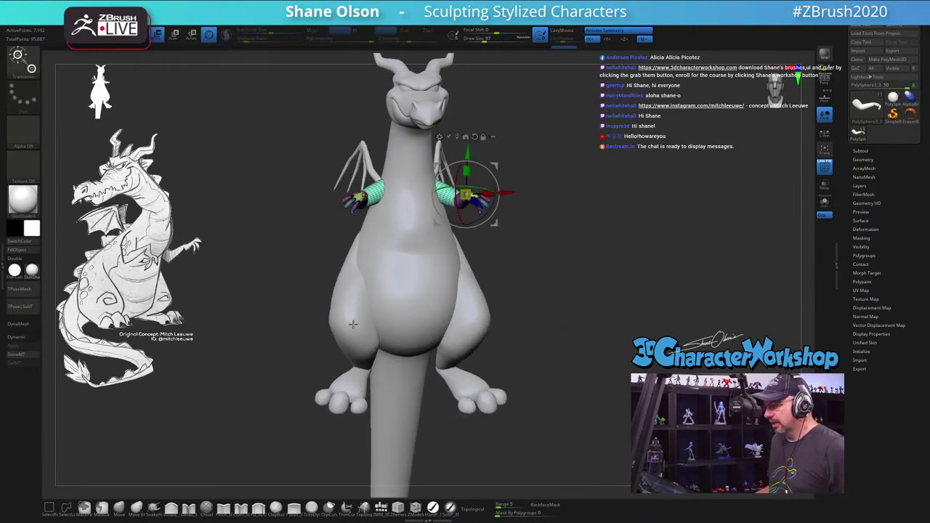
click(353, 324)
drag(512, 327, 494, 258)
click(354, 232)
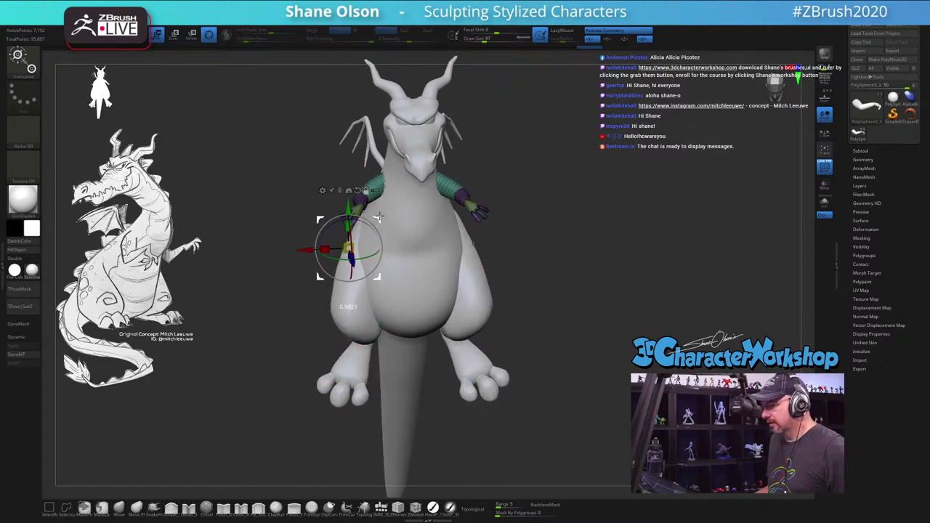
drag(379, 217, 377, 230)
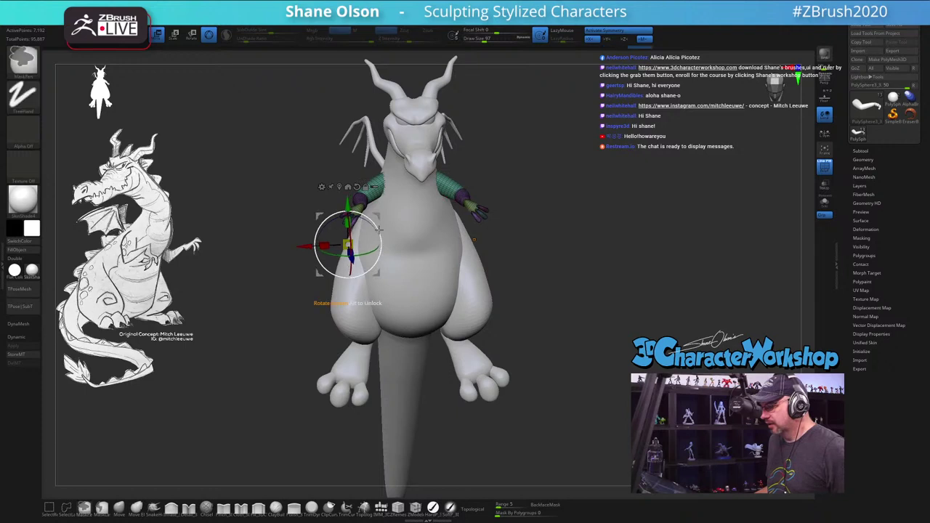
Step: Invert the mask onto the legs and feet and place the gizmo at the top of the left thigh
ctrl+click(357, 324)
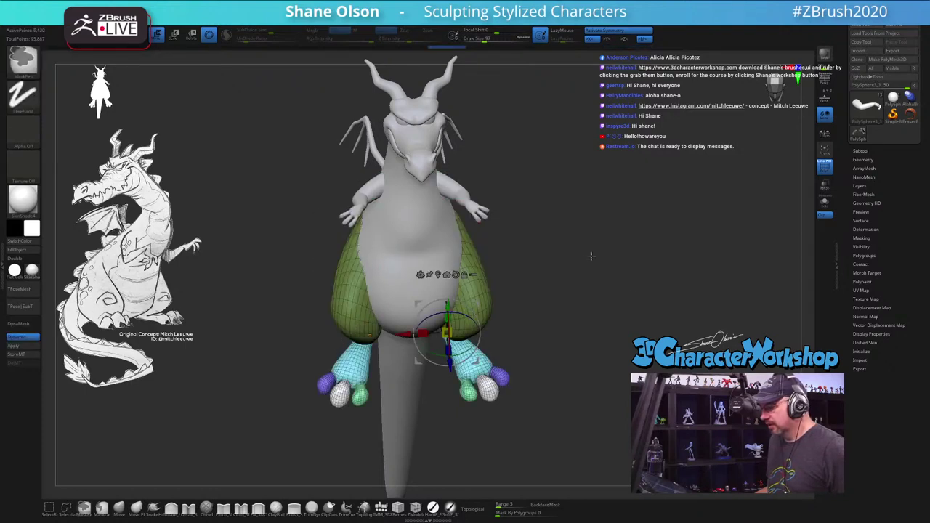
click(367, 258)
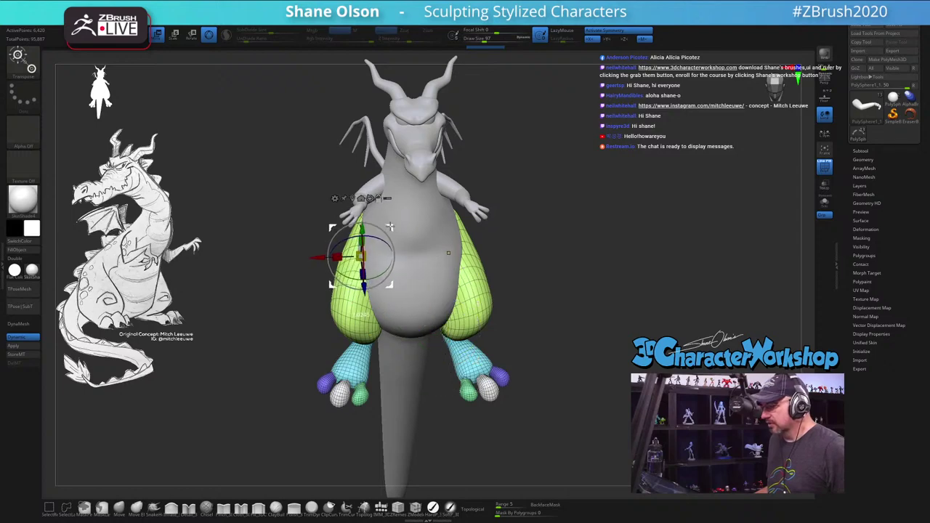
drag(391, 228, 387, 227)
drag(451, 253, 478, 255)
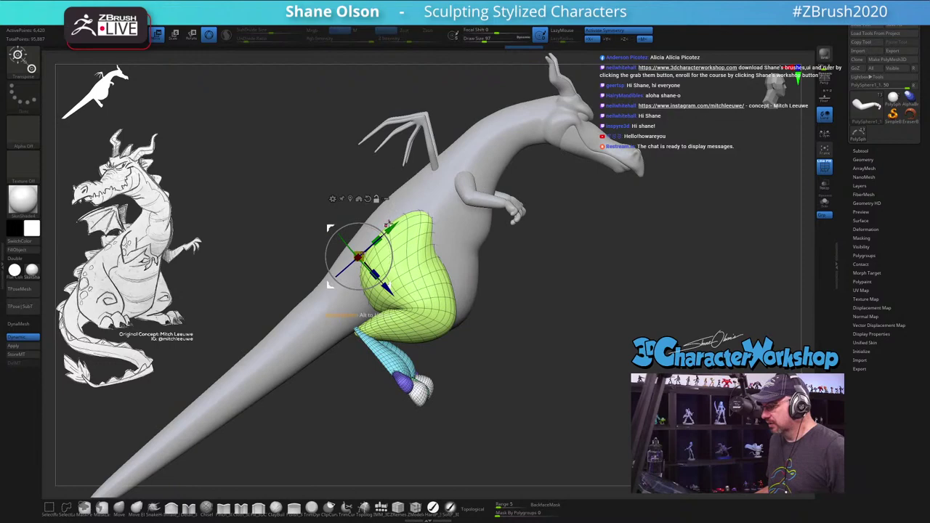
drag(389, 223, 432, 194)
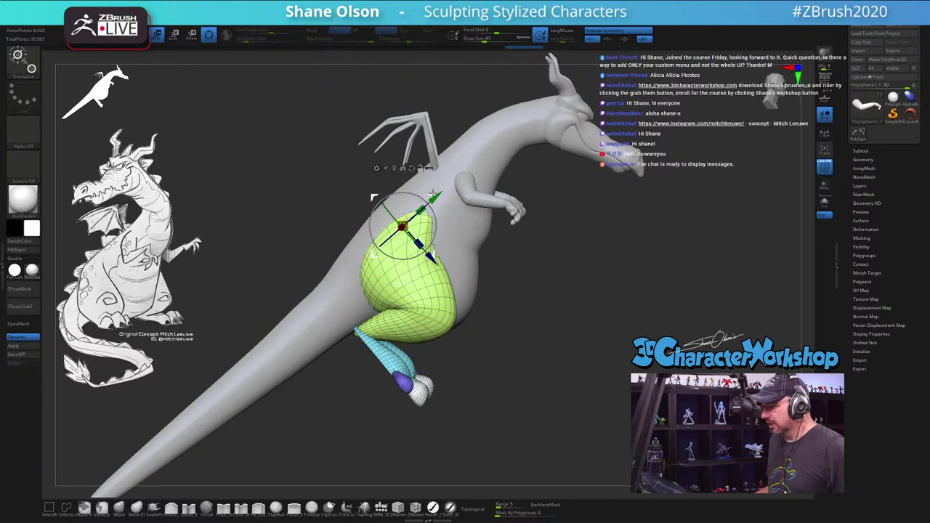
Step: Check the splayed leg pose from front and overhead views, then return to the sculpting brush
drag(538, 197, 611, 192)
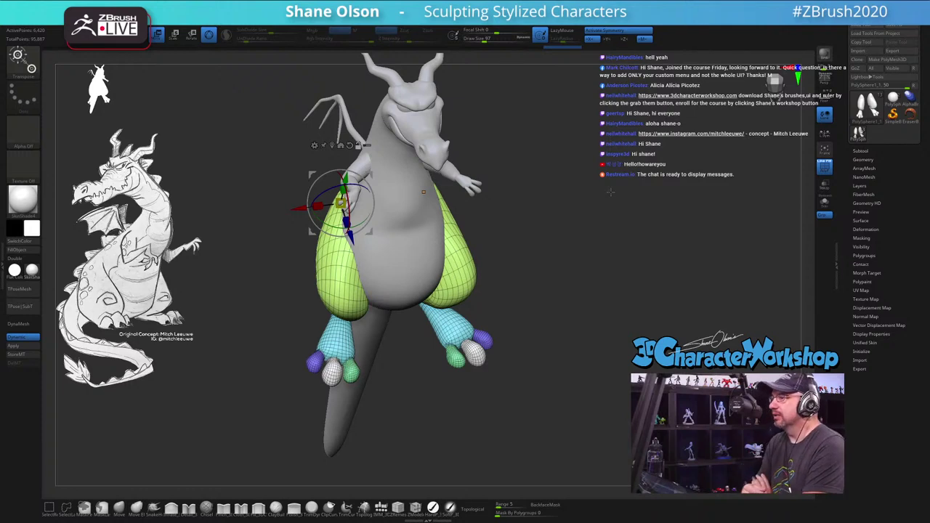
drag(609, 203, 621, 275)
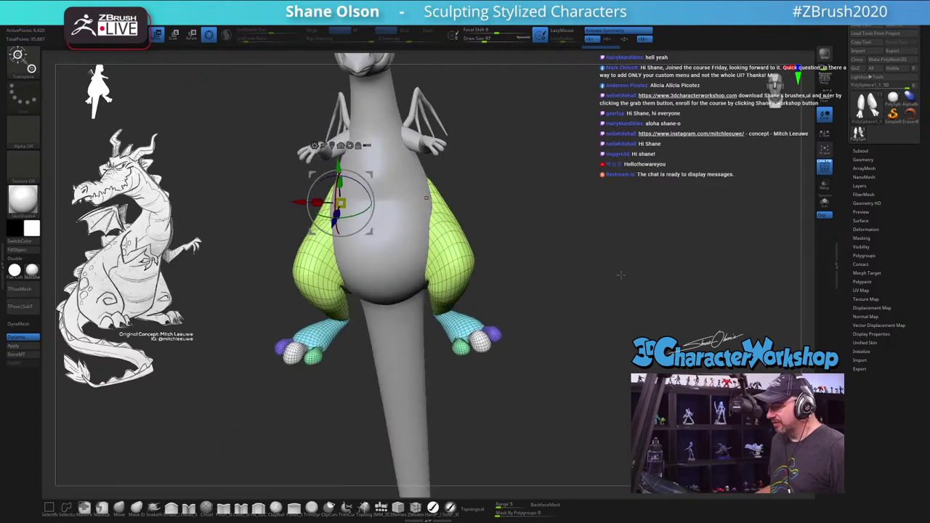
mouse_move(320, 195)
mouse_down()
mouse_move(354, 217)
mouse_move(365, 195)
mouse_move(552, 193)
mouse_move(531, 242)
mouse_move(700, 211)
mouse_up()
key(q)
drag(561, 250, 501, 255)
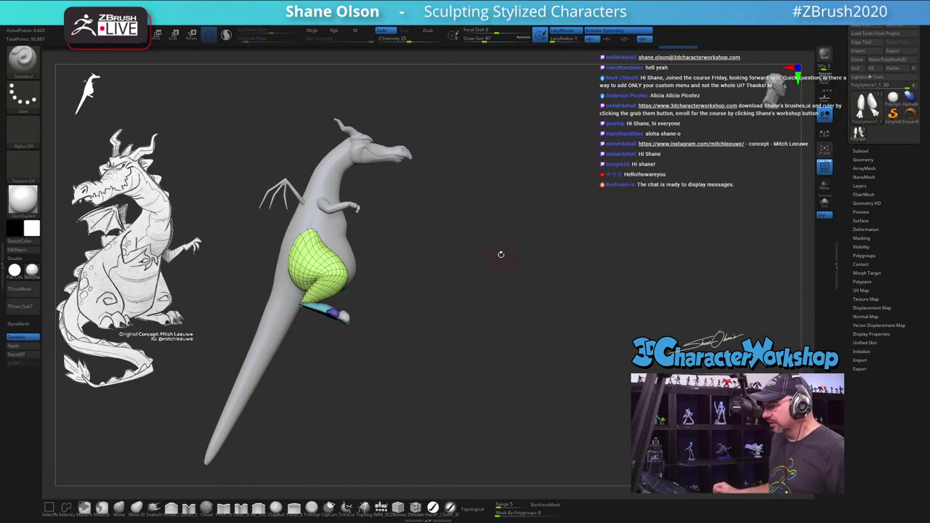
Step: Open the Subtool list and select the PolySphere3_3 arm subtool
click(860, 150)
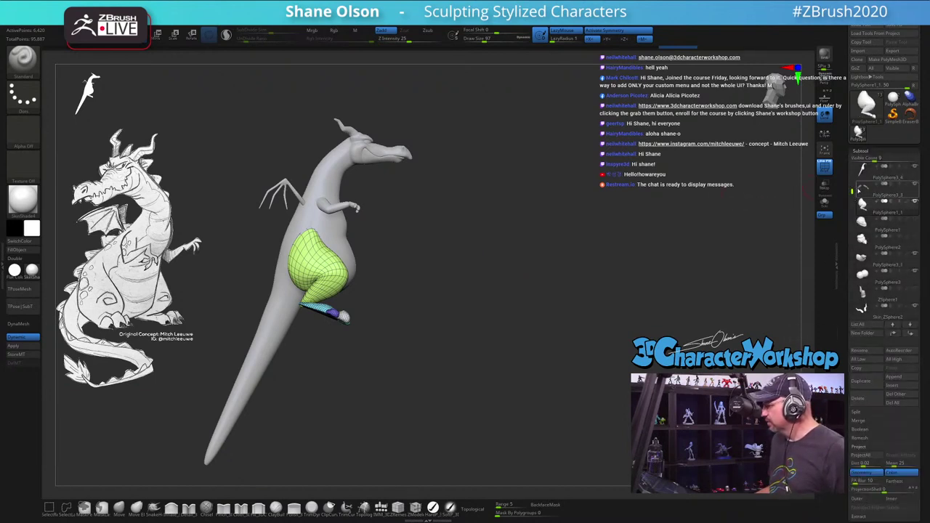
click(862, 193)
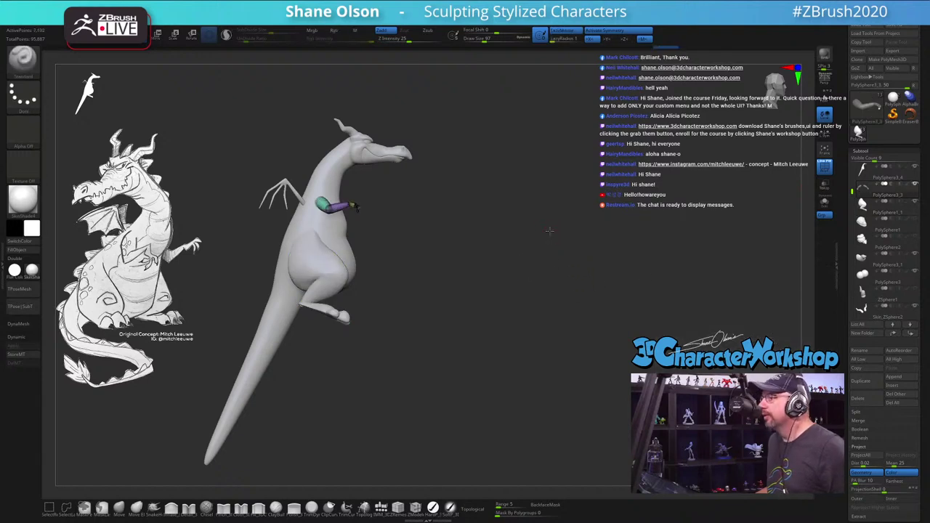
drag(551, 232, 555, 239)
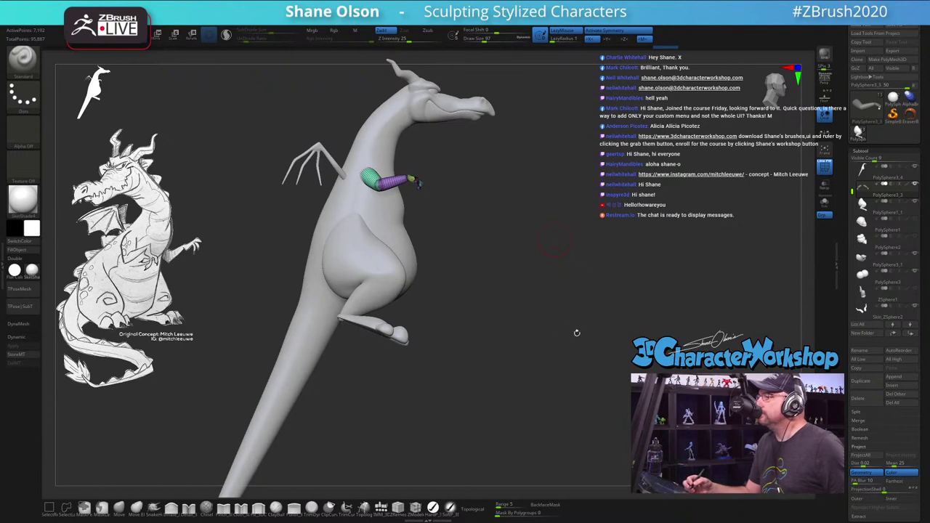
drag(577, 333, 571, 315)
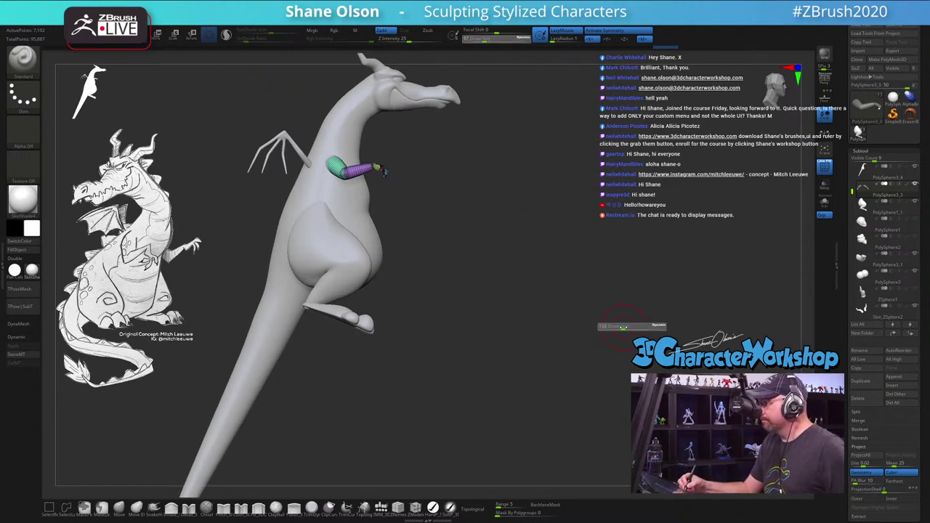
drag(634, 300, 635, 298)
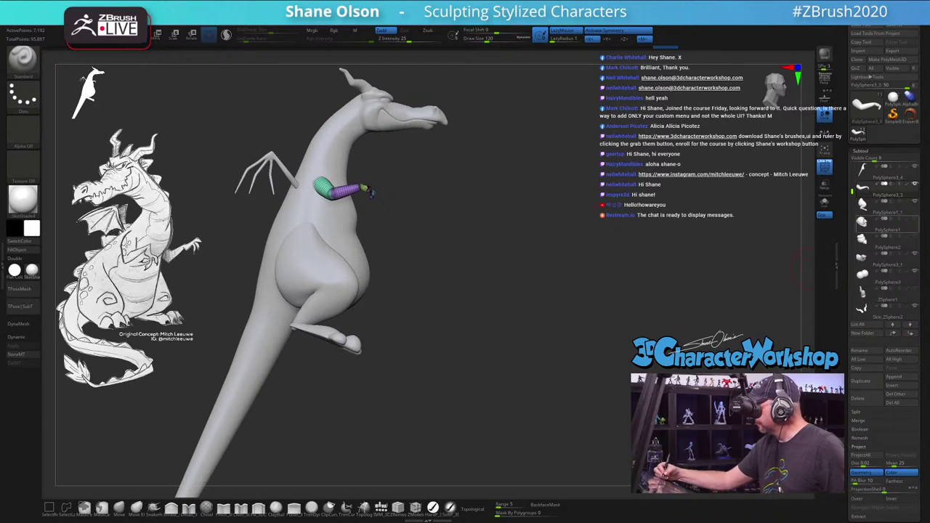
Step: Move PolySphere3 and the wing subtool toward the top of the subtool list
mouse_move(862, 257)
mouse_move(862, 274)
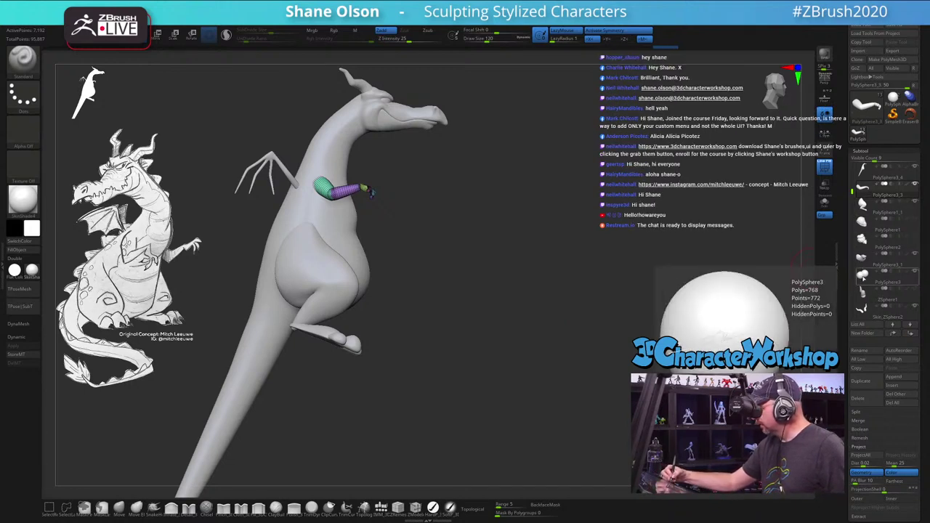
click(862, 274)
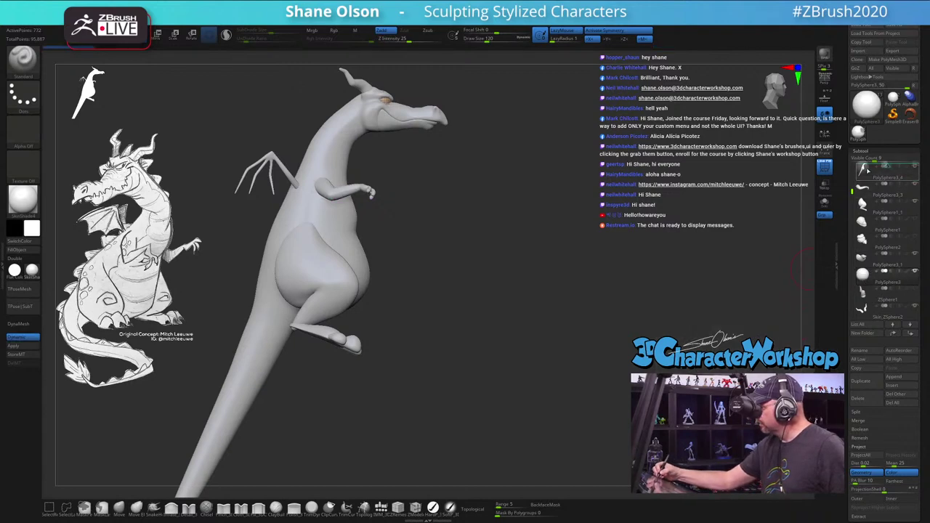
drag(863, 274, 854, 221)
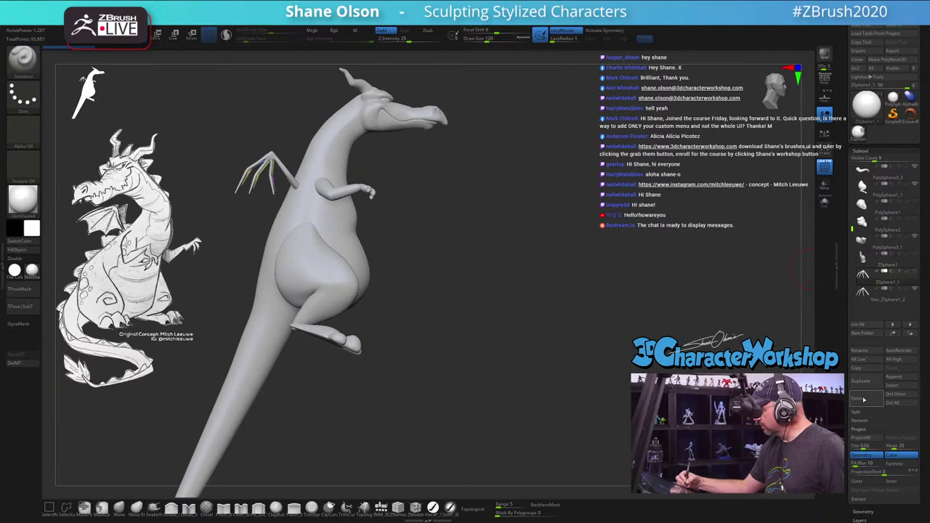
click(863, 275)
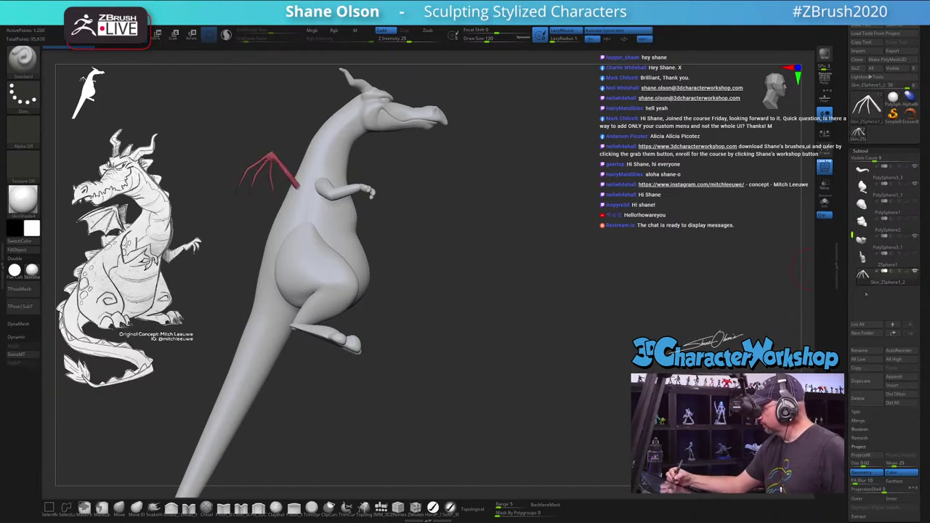
drag(865, 276, 862, 169)
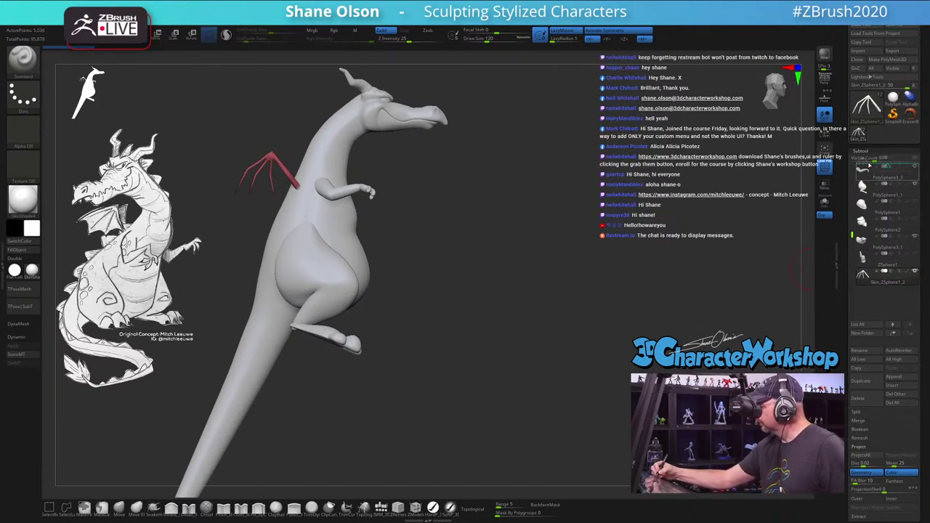
key(ctrl+shift+d)
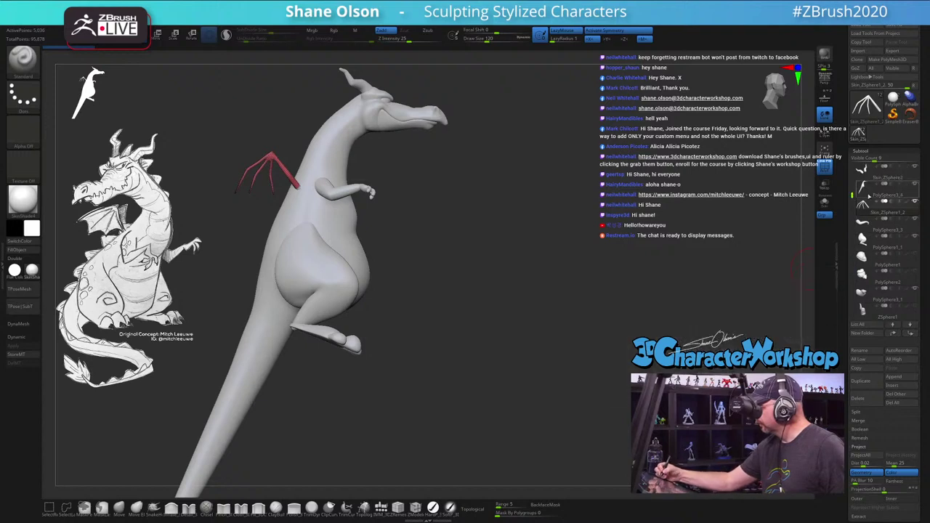
mouse_move(899, 237)
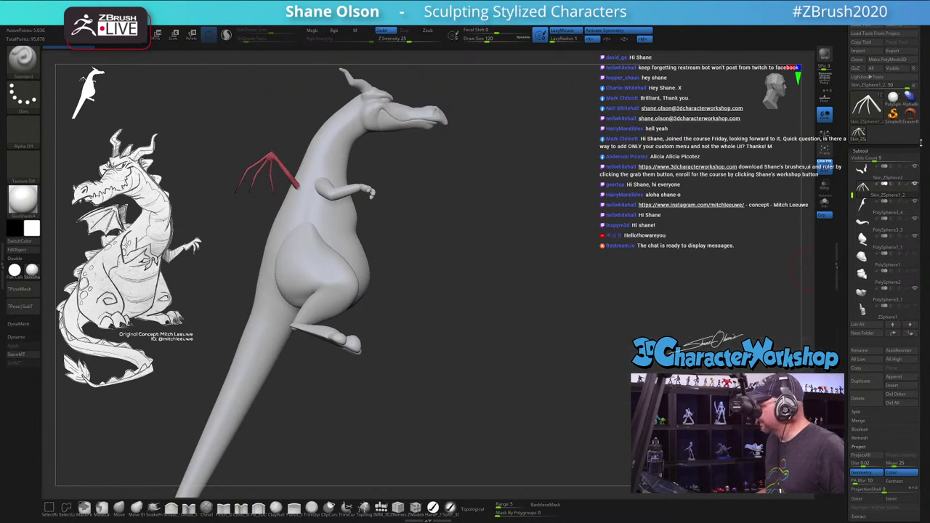
drag(853, 193, 853, 166)
Step: Compare the two body copies in Solo and across subdivision levels, then delete the duplicate
click(870, 191)
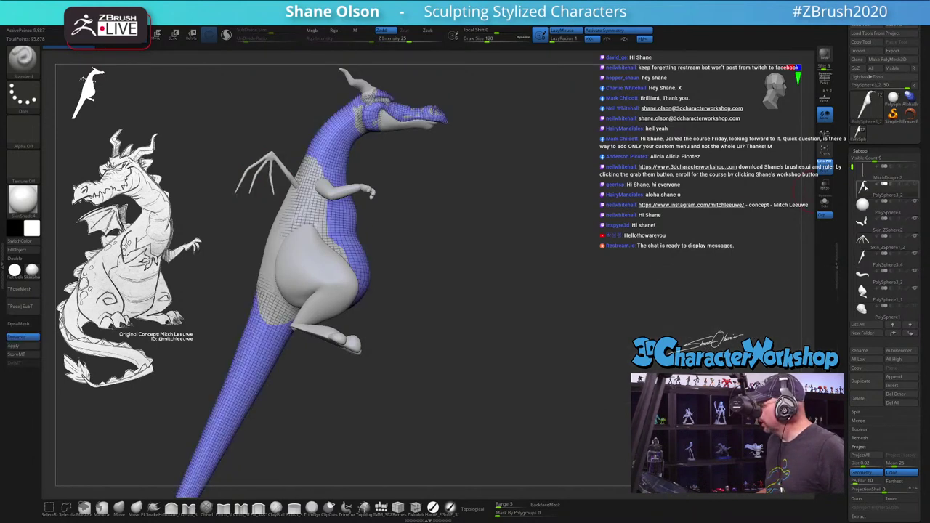
click(870, 270)
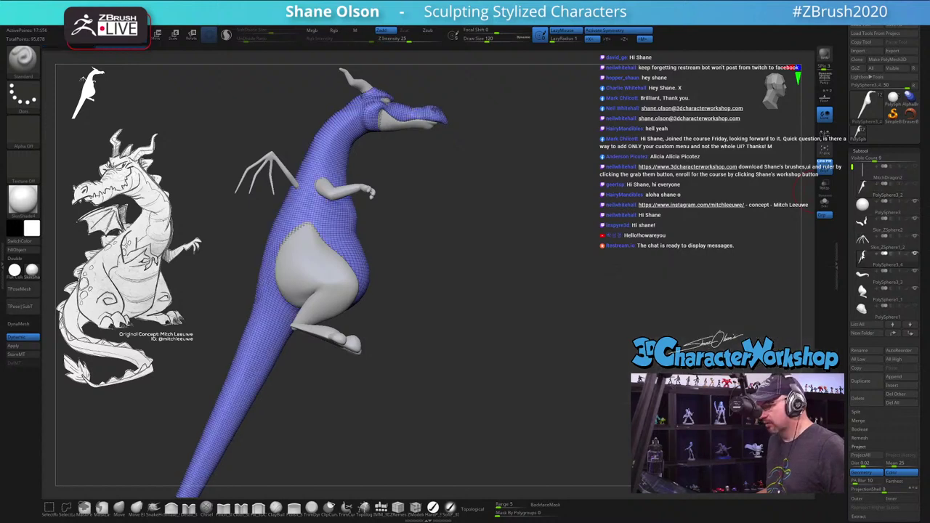
click(865, 193)
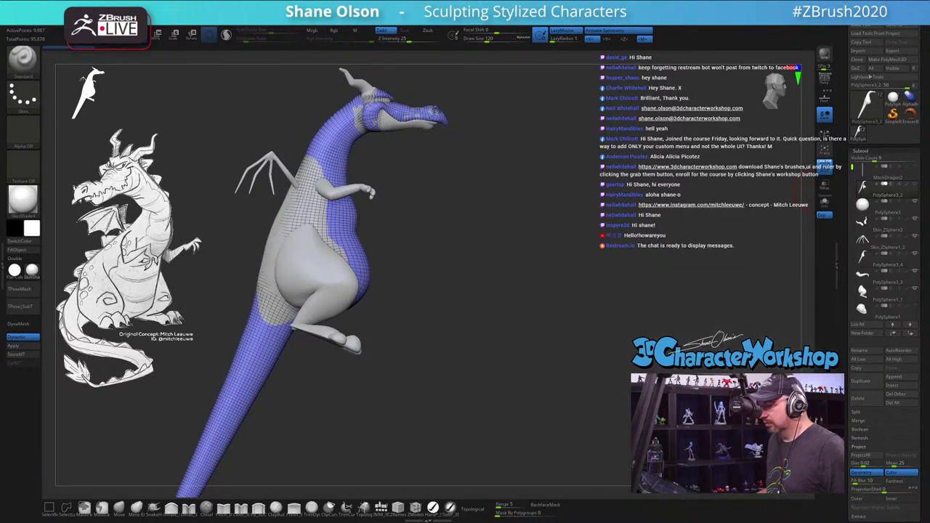
mouse_move(872, 187)
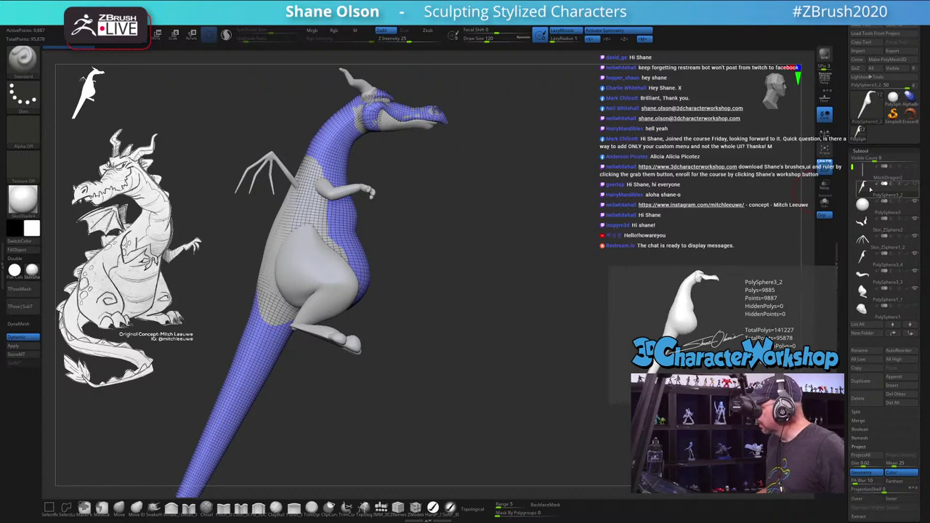
click(824, 203)
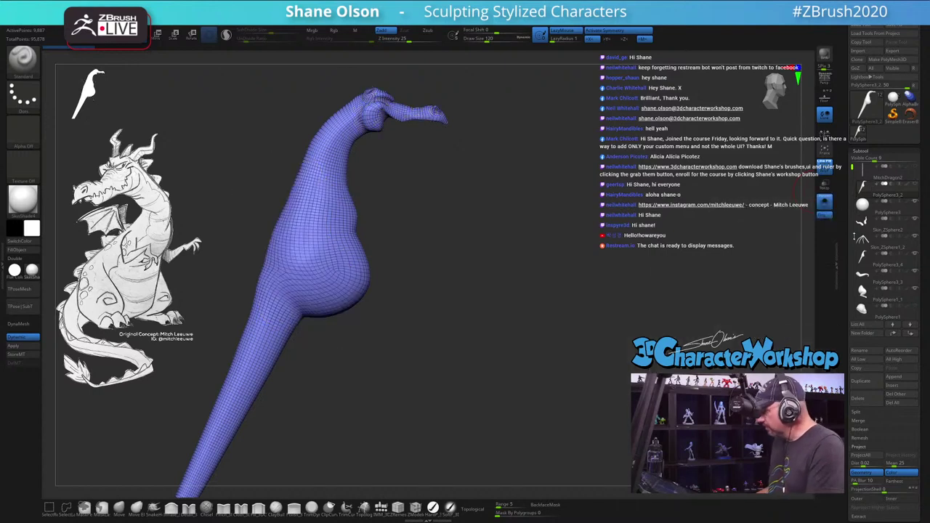
mouse_move(863, 211)
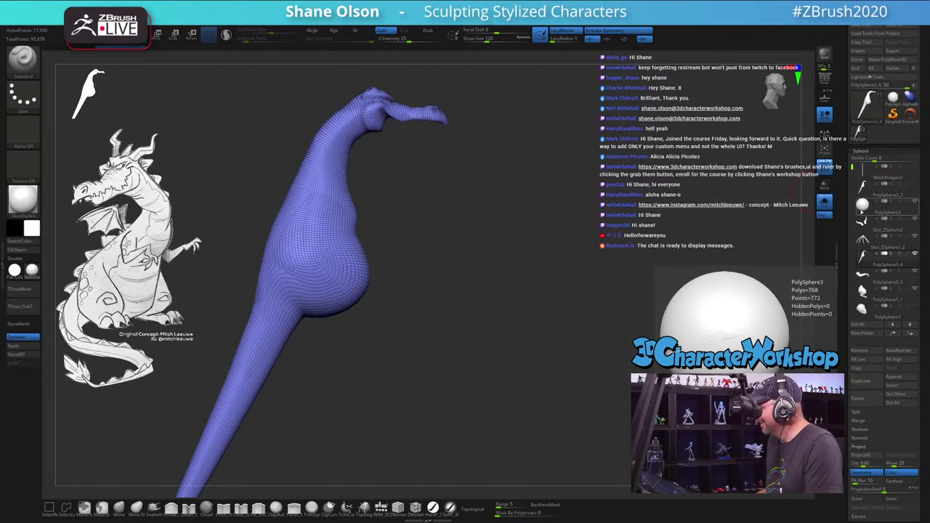
drag(465, 247, 393, 246)
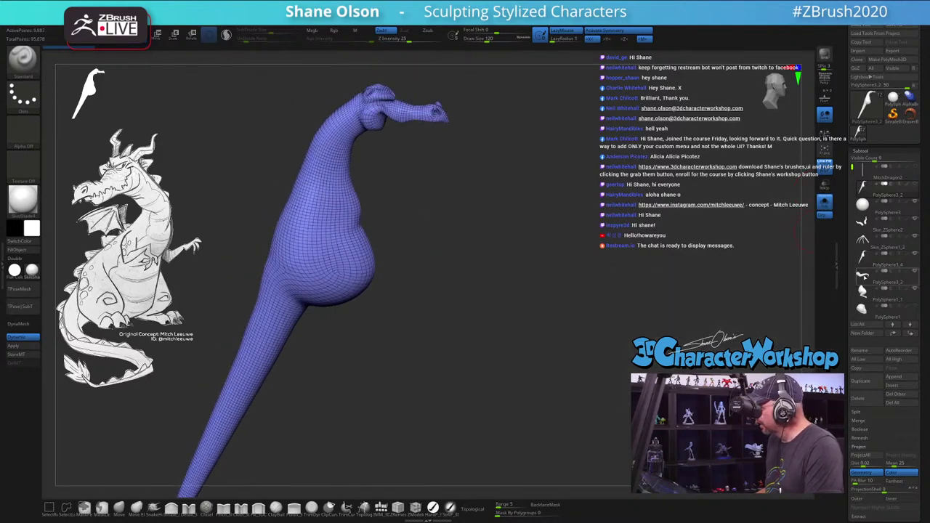
key(d)
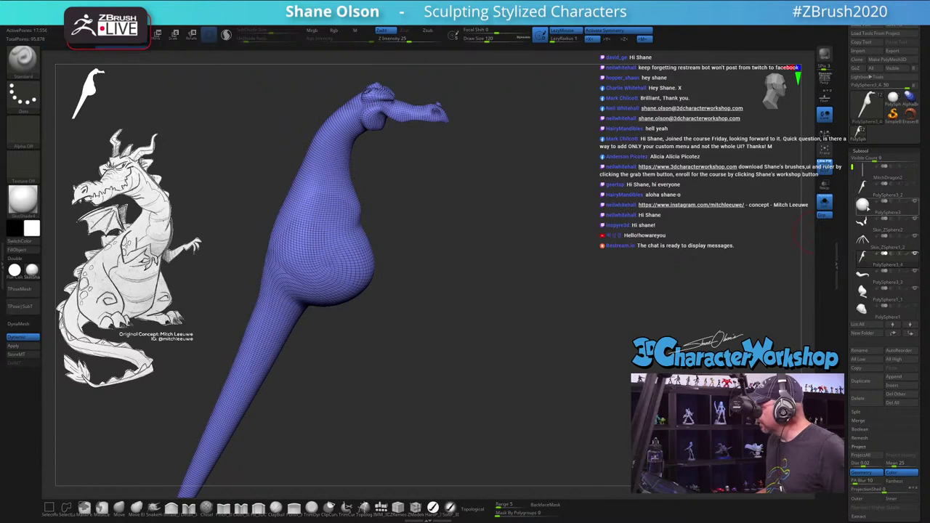
key(shift+d)
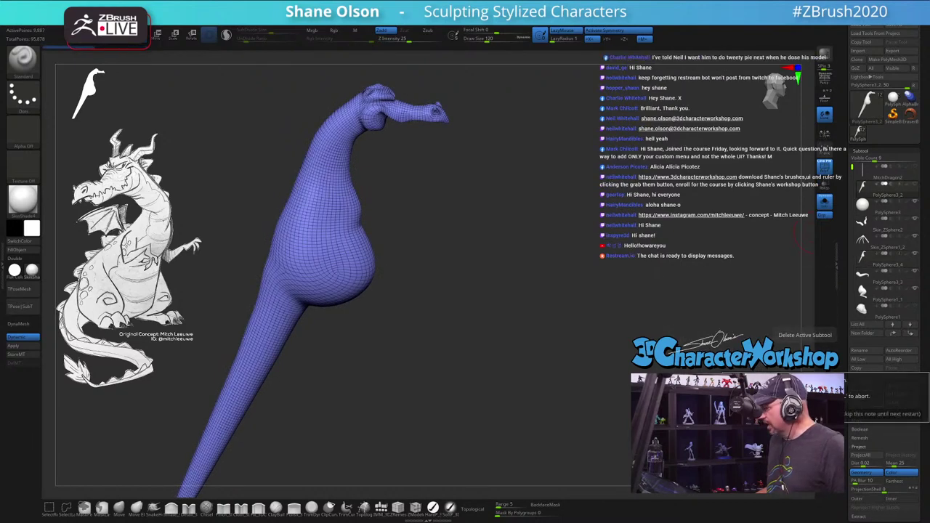
click(862, 399)
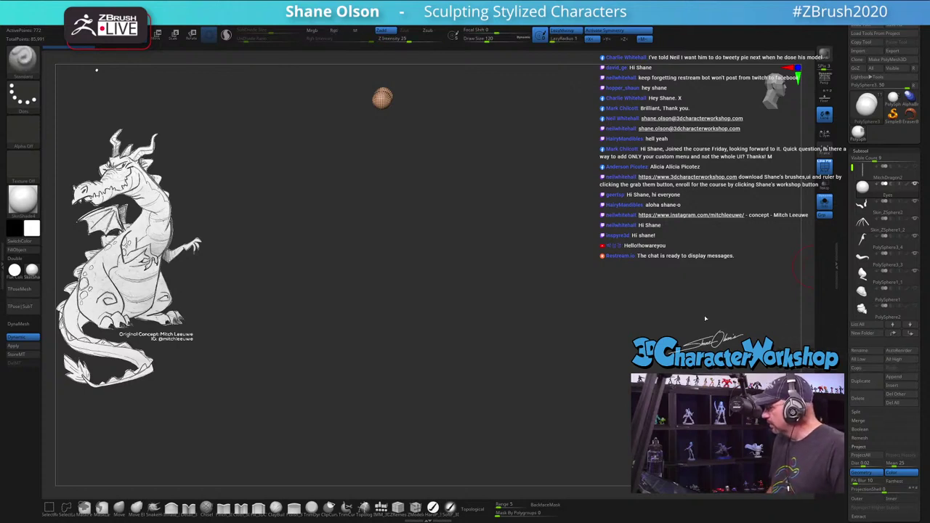
Step: Rename the horn subtool to 'Horns' and check it from another angle
click(887, 202)
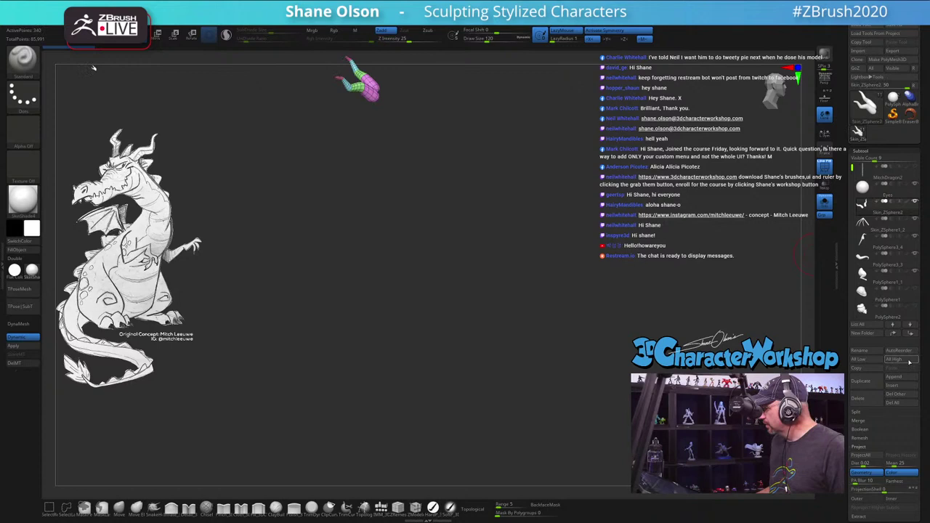
click(861, 351)
text(Horns)
key(Return)
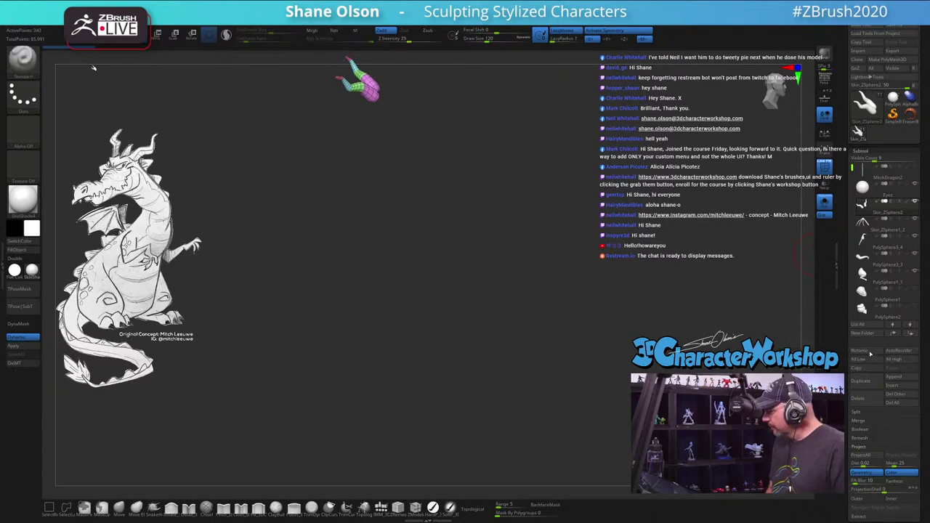
drag(469, 342, 369, 332)
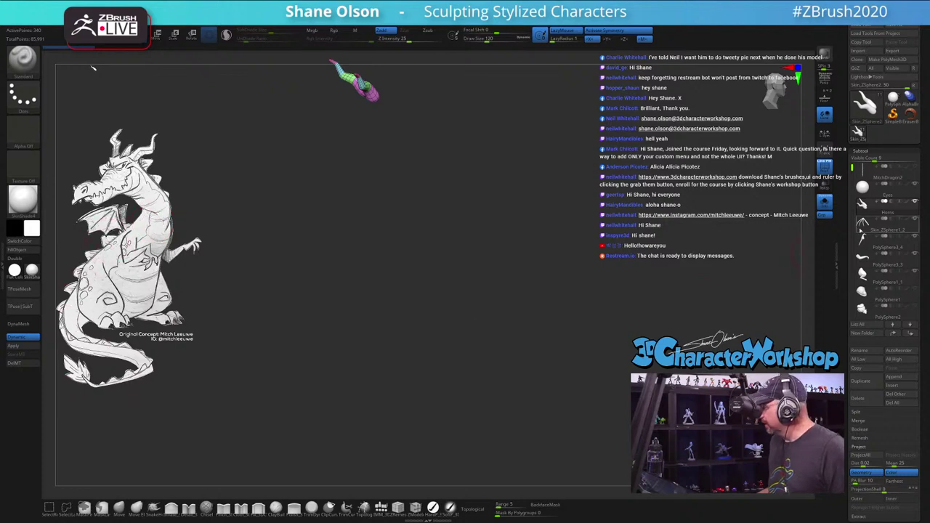
Step: Rename the wing subtool to 'Wings' and inspect the wing
click(883, 222)
click(871, 352)
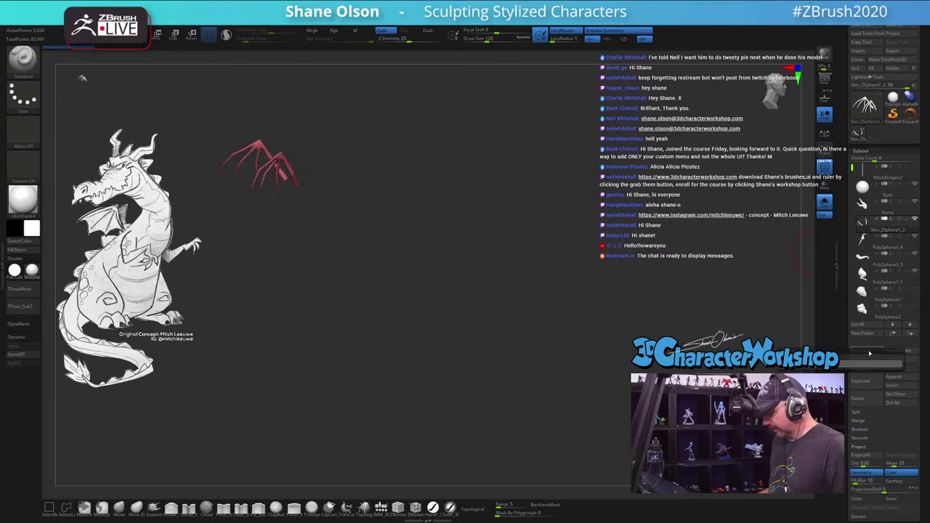
text(Wings)
key(Return)
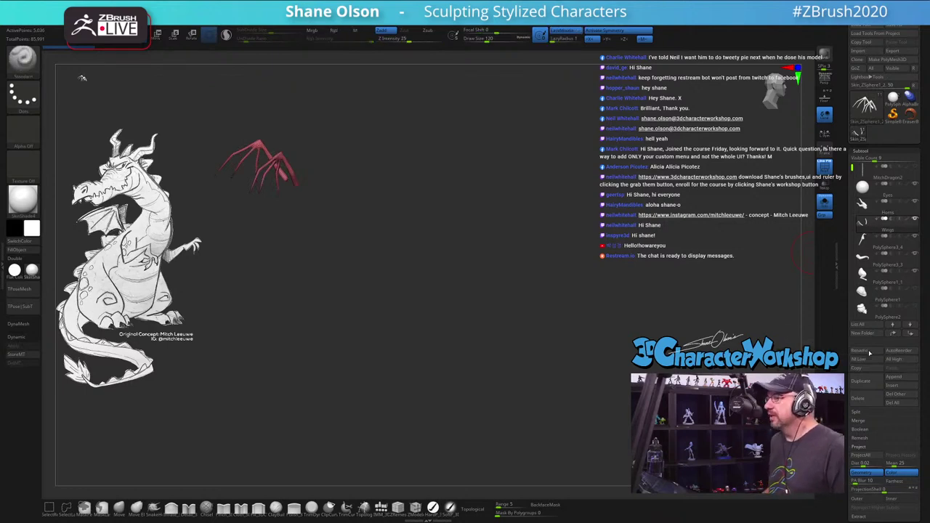
drag(515, 213, 508, 211)
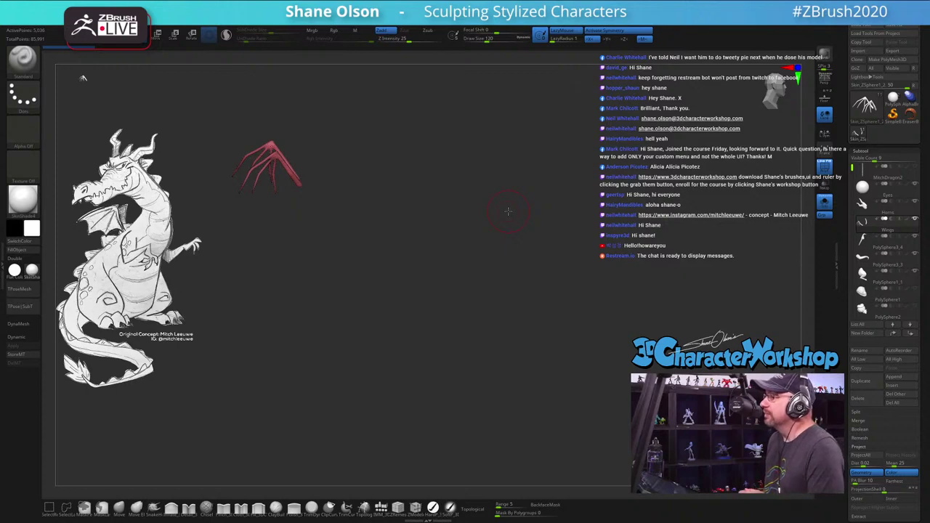
drag(515, 211, 531, 221)
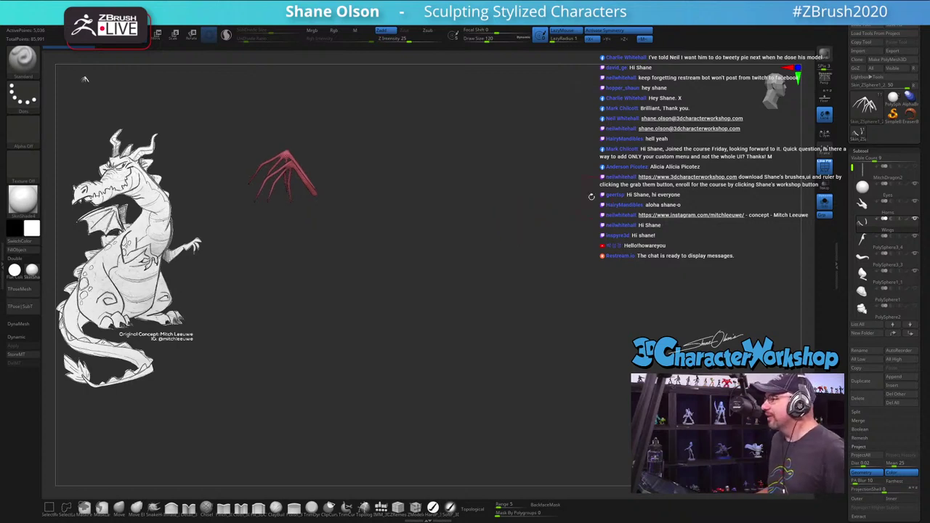
Step: Rename the remeshed body subtool to 'Body'
click(871, 242)
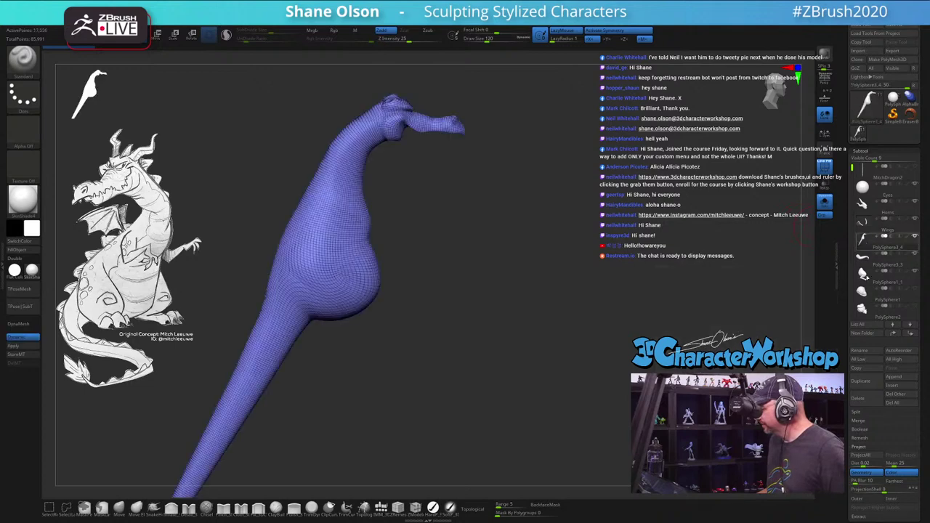
click(862, 351)
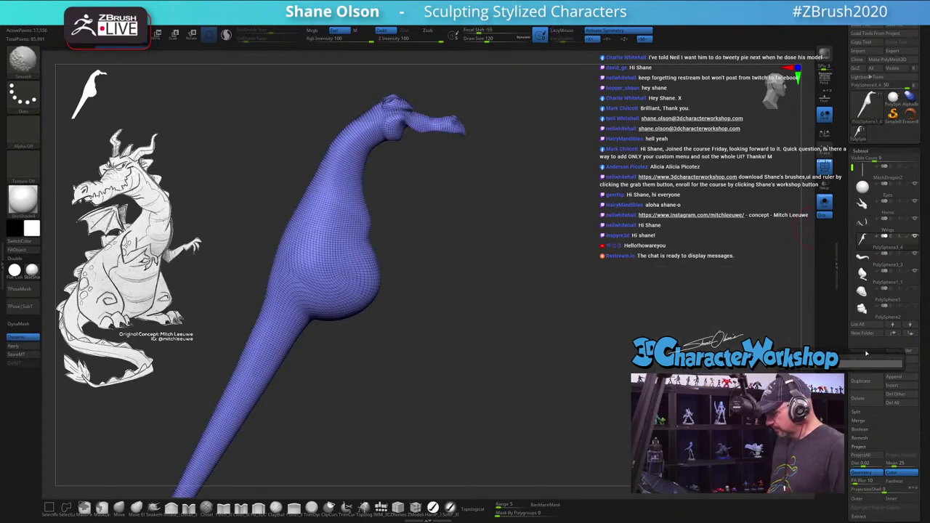
text(Body)
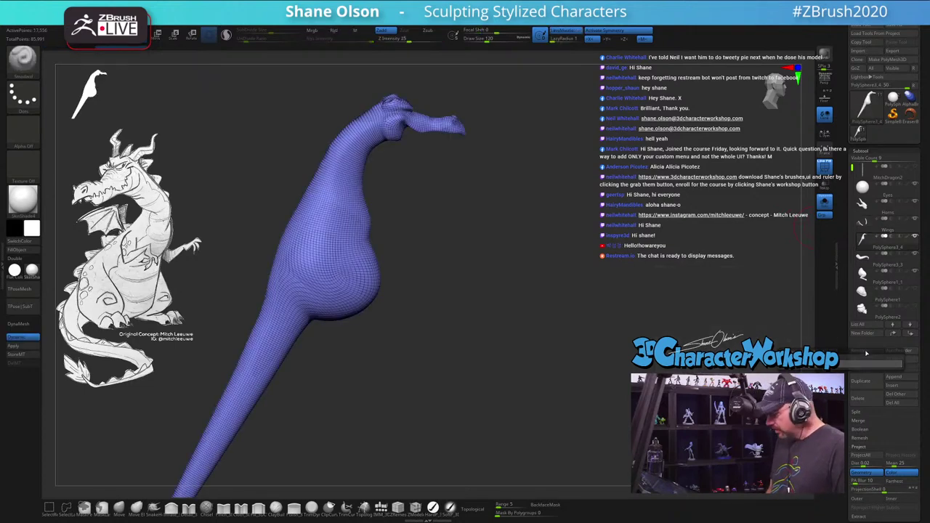
key(Return)
Step: Delete the unneeded PolySphere1 subtool
click(861, 266)
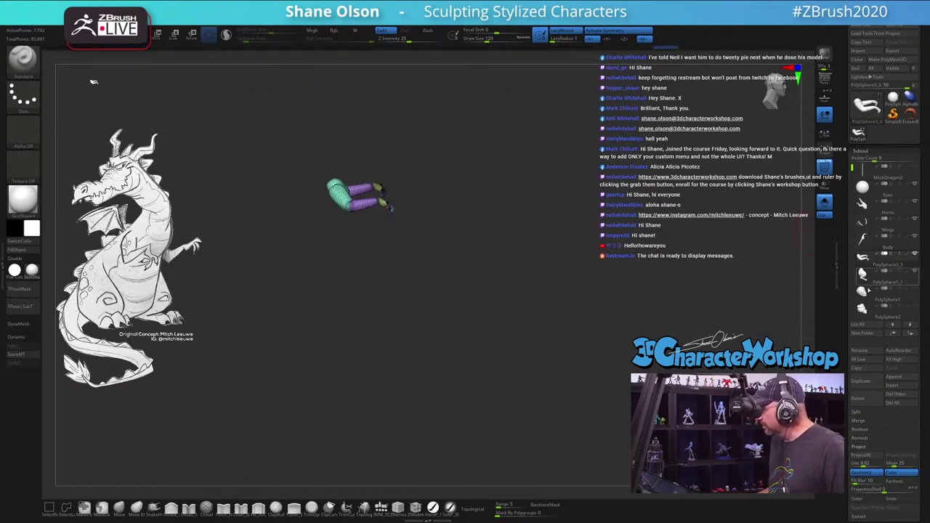
mouse_move(862, 298)
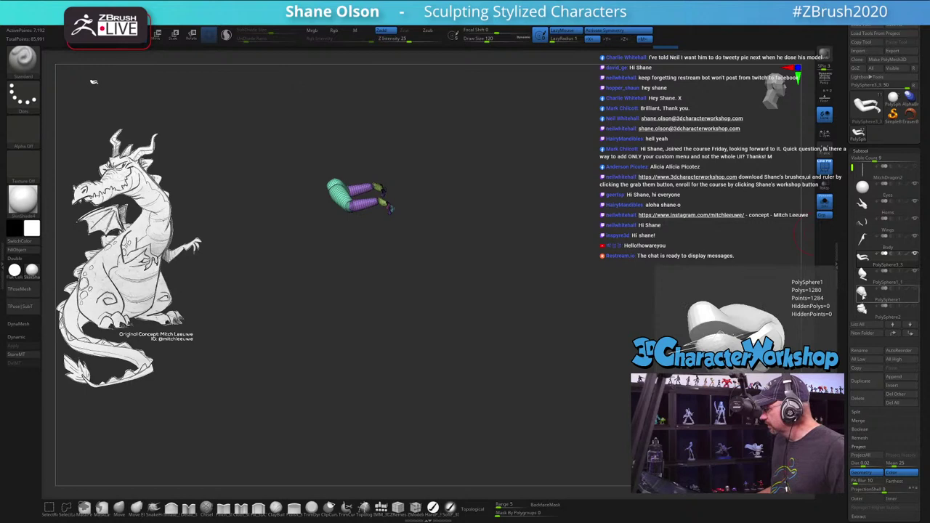
click(863, 298)
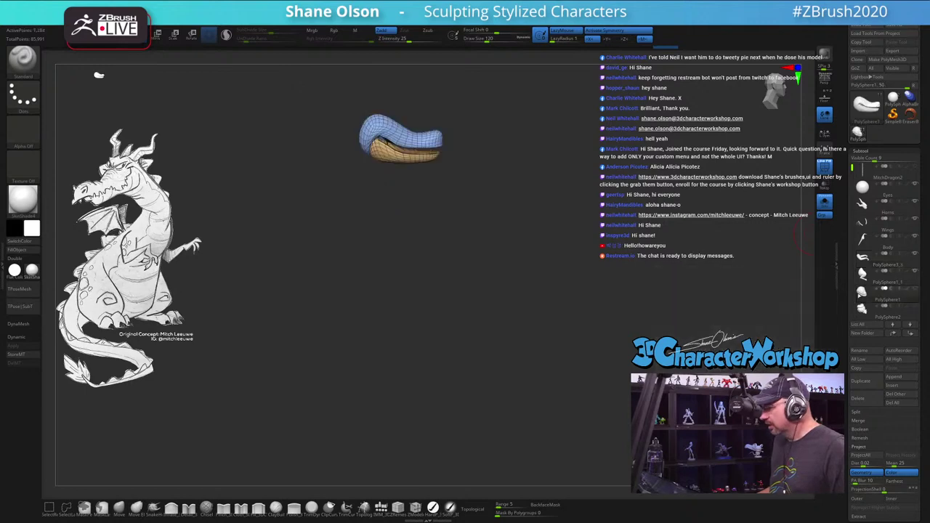
click(824, 201)
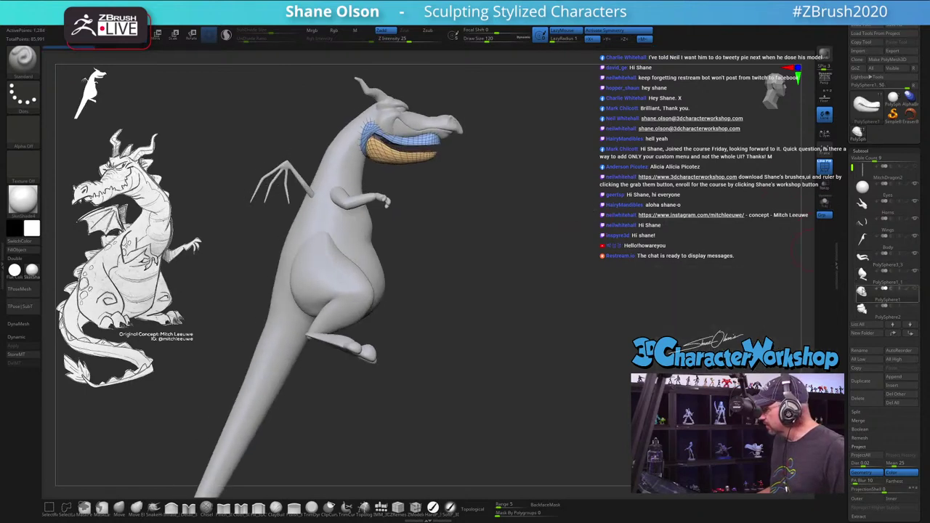
click(863, 399)
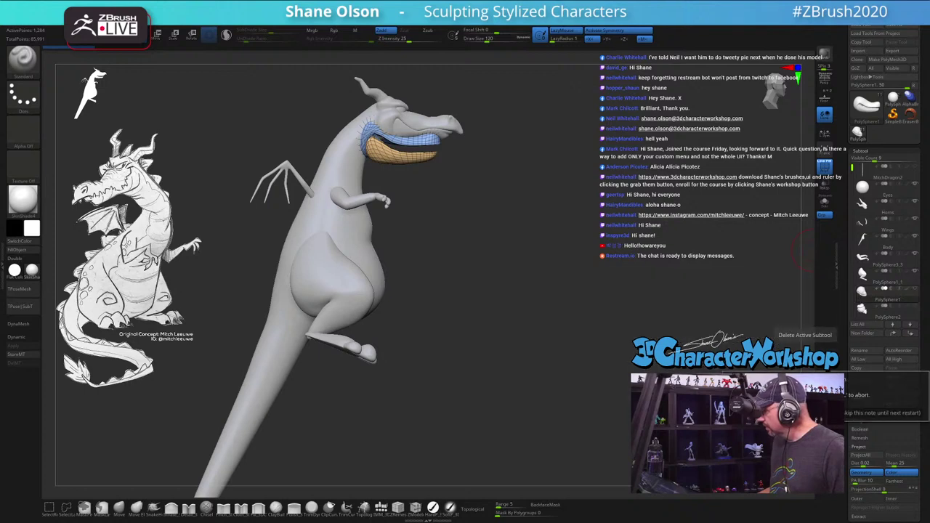
click(741, 261)
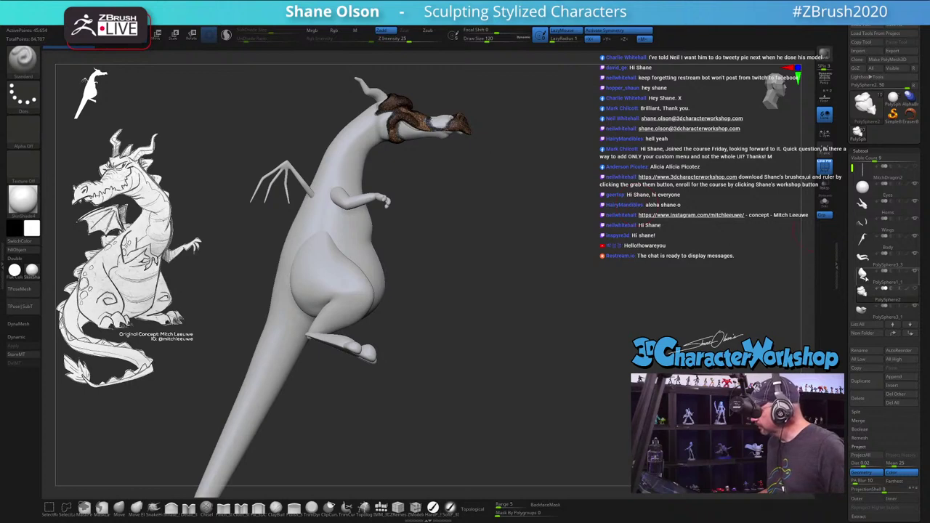
Step: Make the body, then the horns, active and hide the wireframe overlay
mouse_move(863, 291)
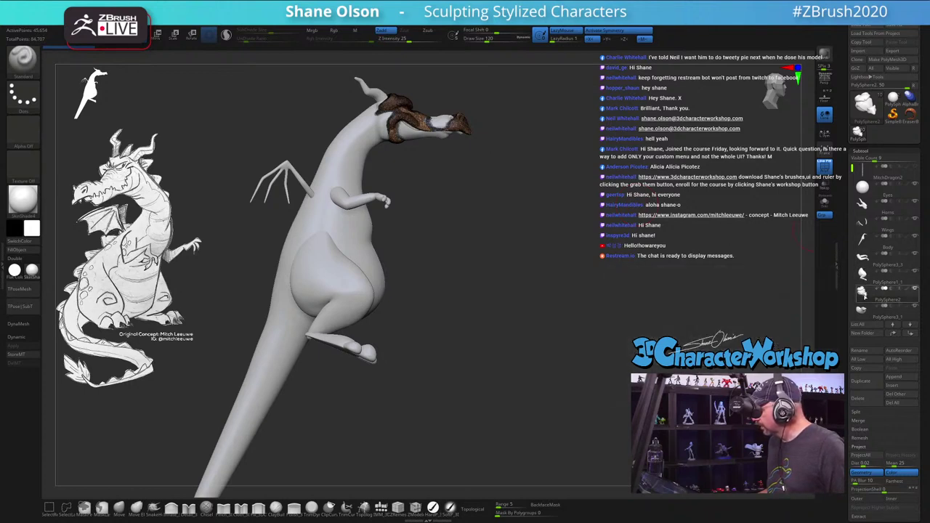
mouse_move(860, 311)
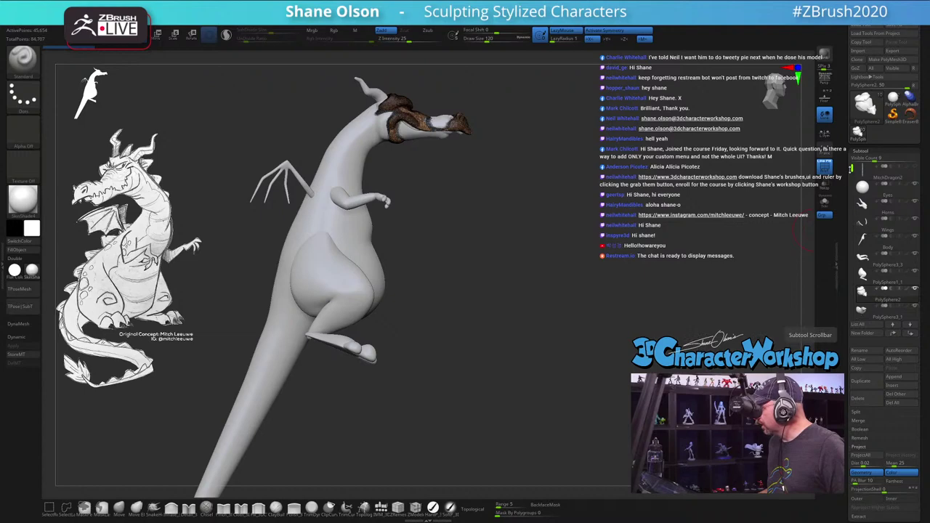
drag(566, 179, 522, 176)
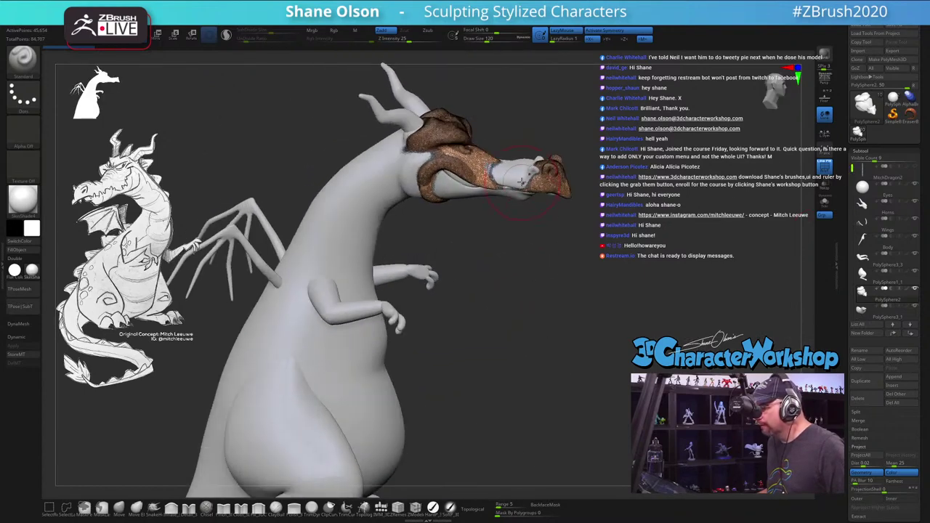
alt+click(522, 175)
drag(577, 260, 577, 207)
alt+click(456, 155)
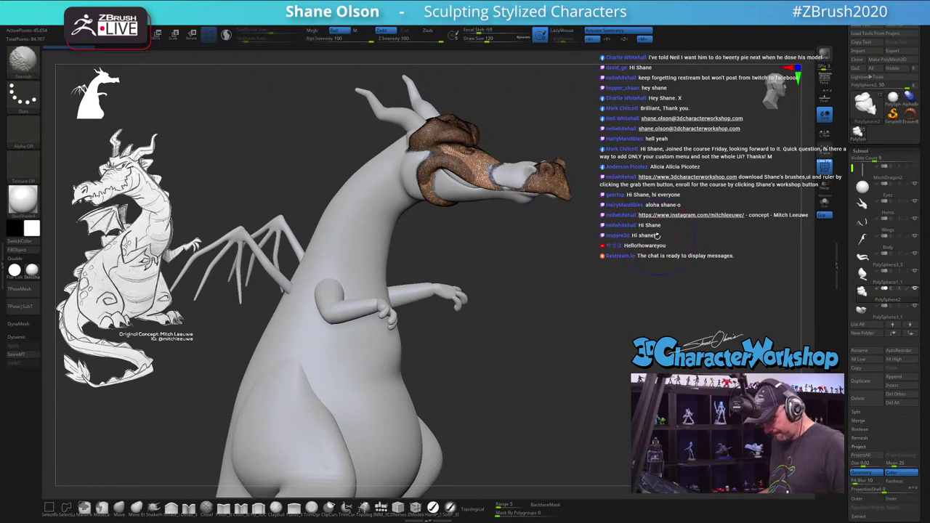
key(shift+f)
drag(640, 216, 626, 219)
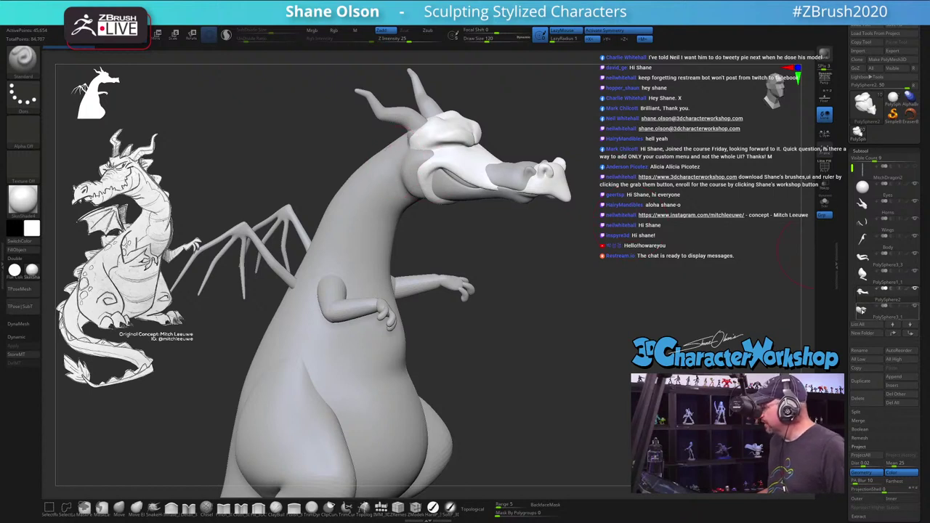
Step: Make the head active and turn on Solo so only the head shows
click(872, 295)
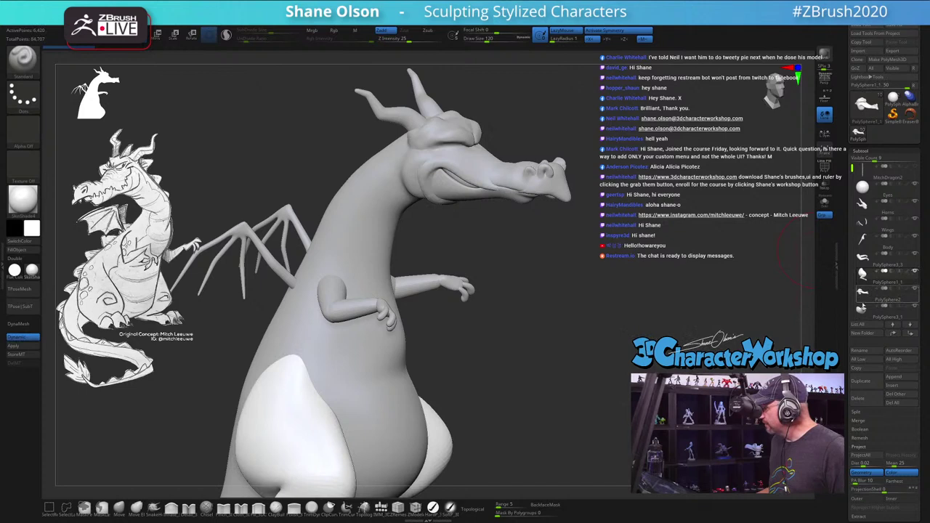
click(872, 274)
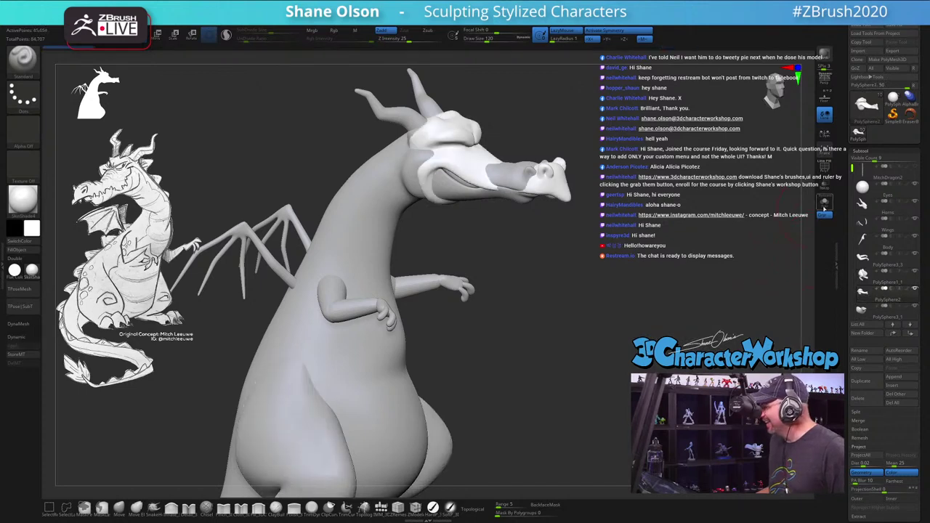
click(824, 208)
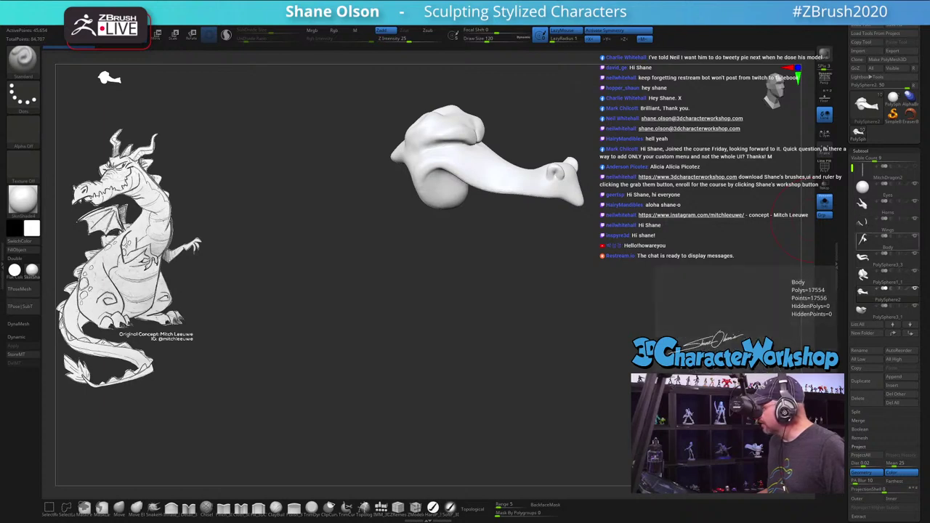
Step: Check the body's wireframe, then delete the spare head piece
click(866, 239)
key(shift+f)
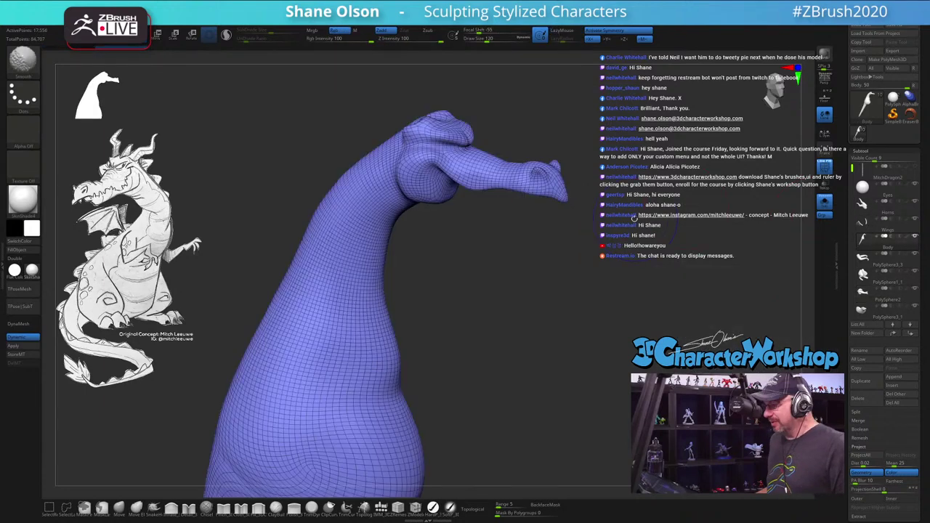
key(shift+f)
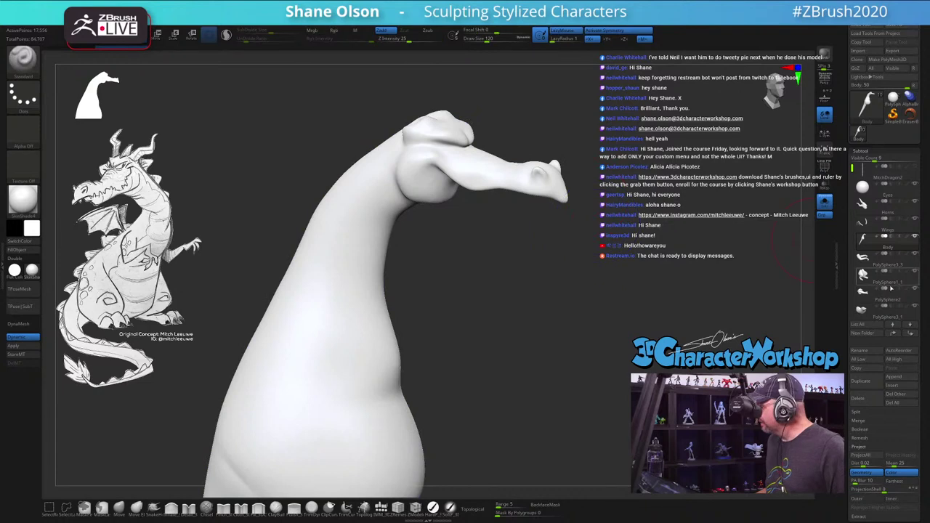
click(863, 294)
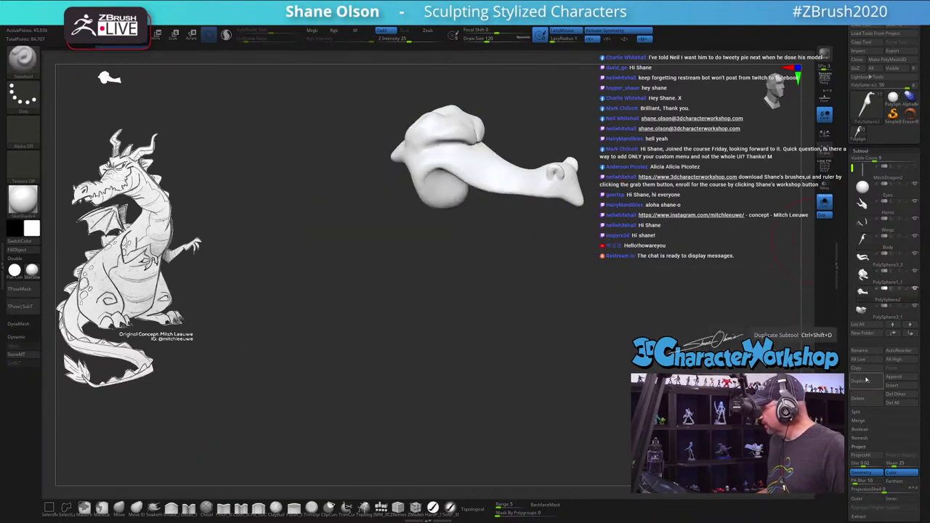
drag(818, 334, 644, 325)
click(866, 398)
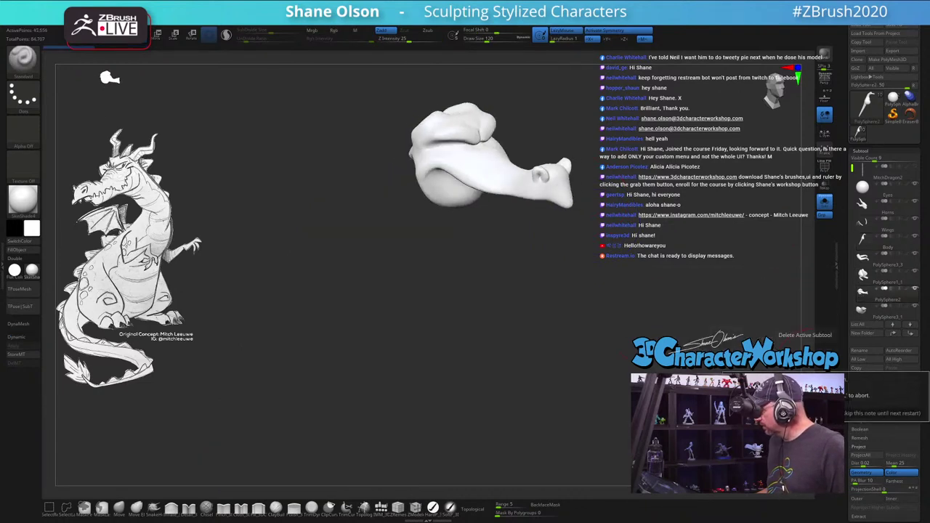
click(872, 404)
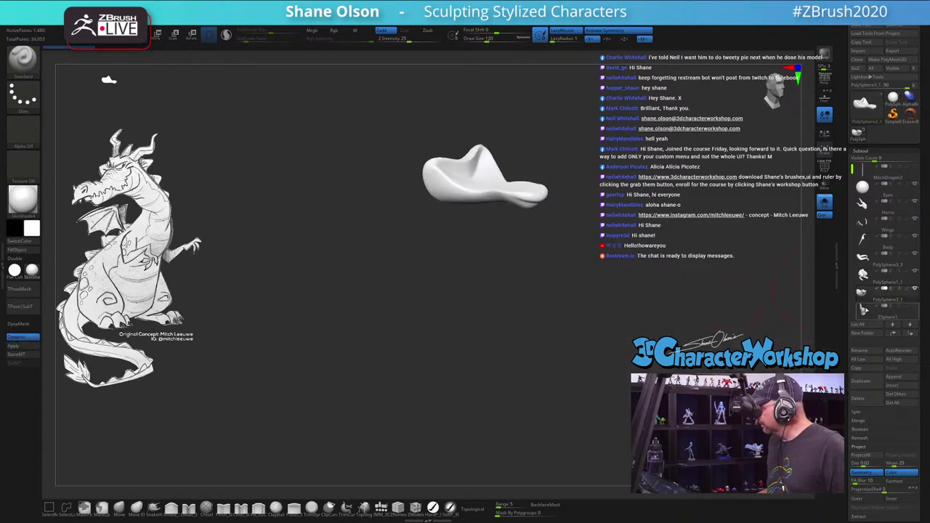
Step: Turn off Solo and delete the ZSphere1 arm subtool
click(865, 311)
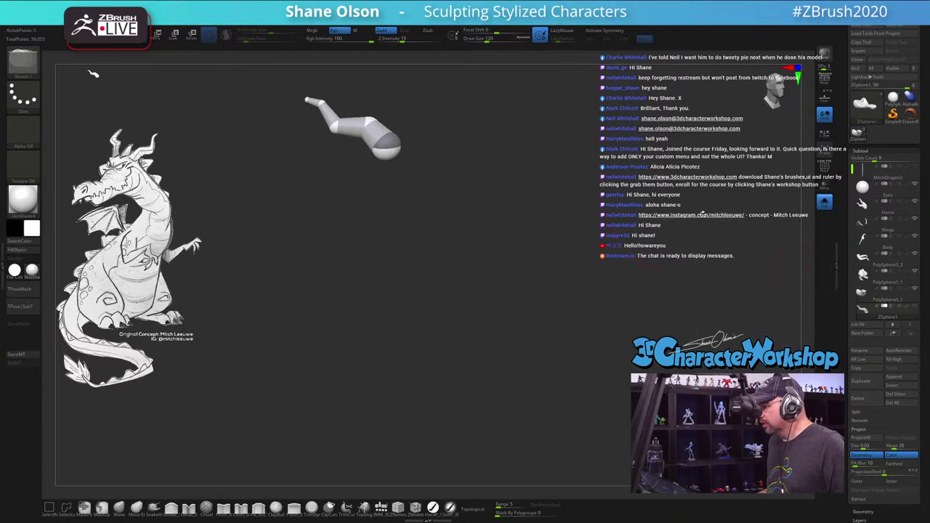
click(829, 207)
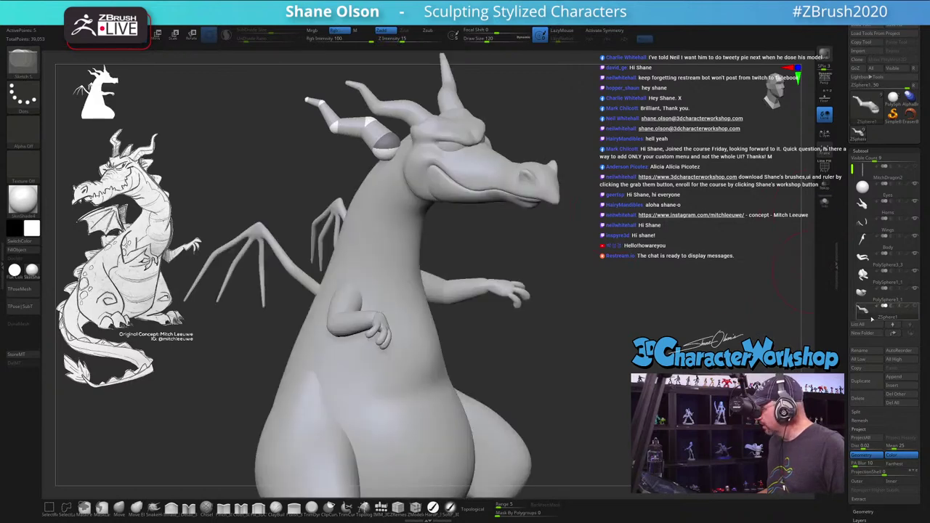
click(858, 398)
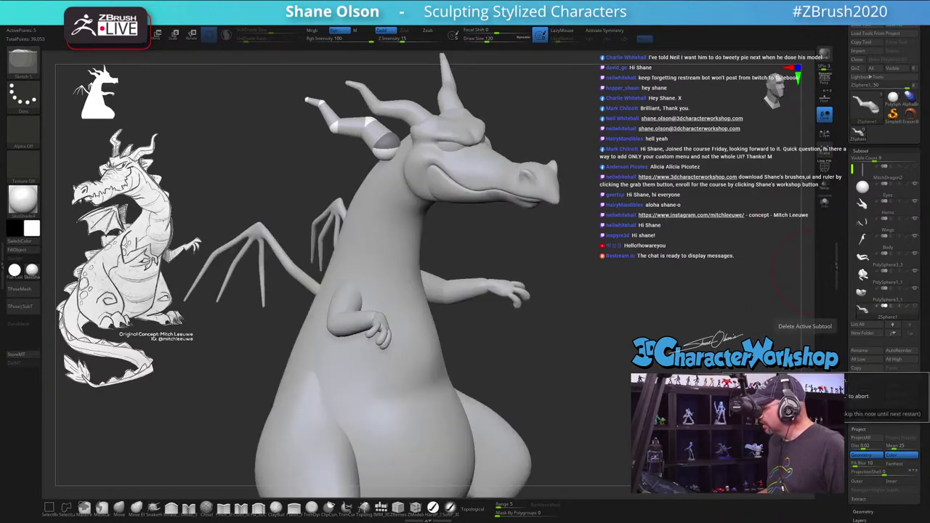
key(Return)
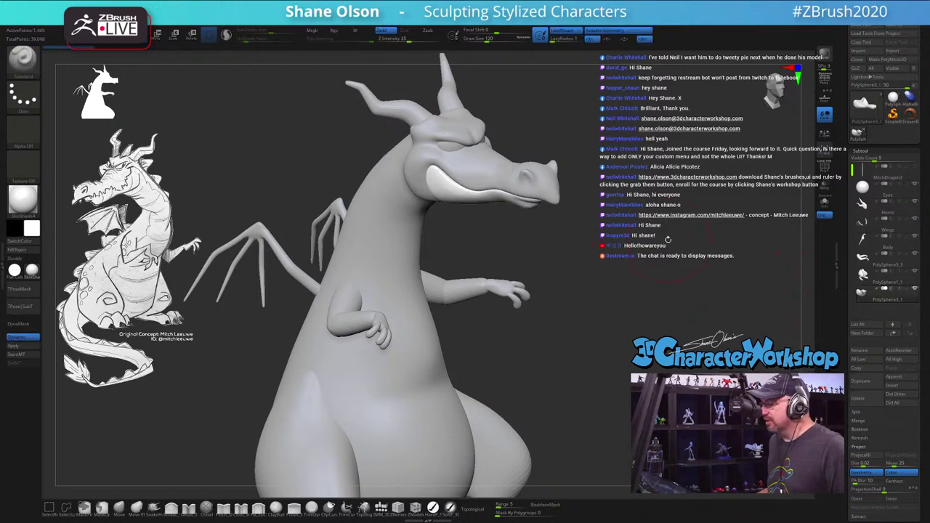
drag(668, 239, 687, 235)
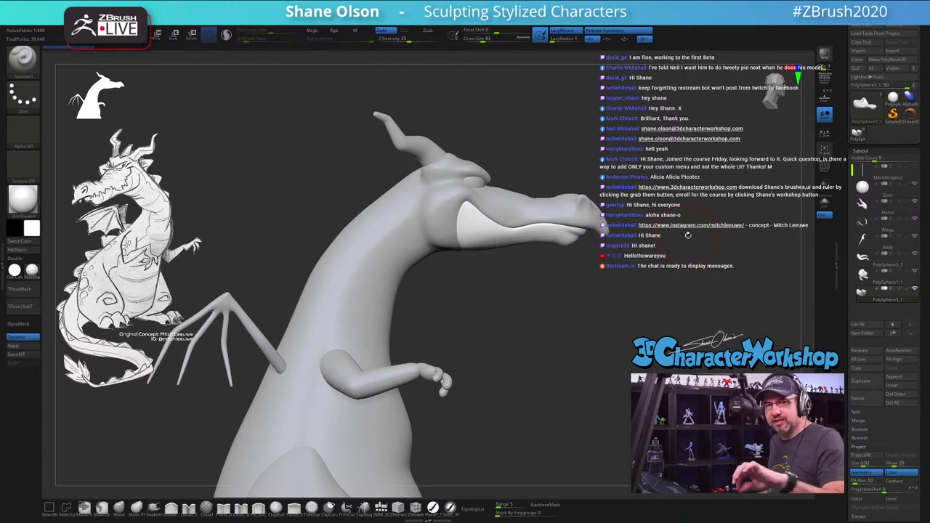
drag(670, 328, 640, 227)
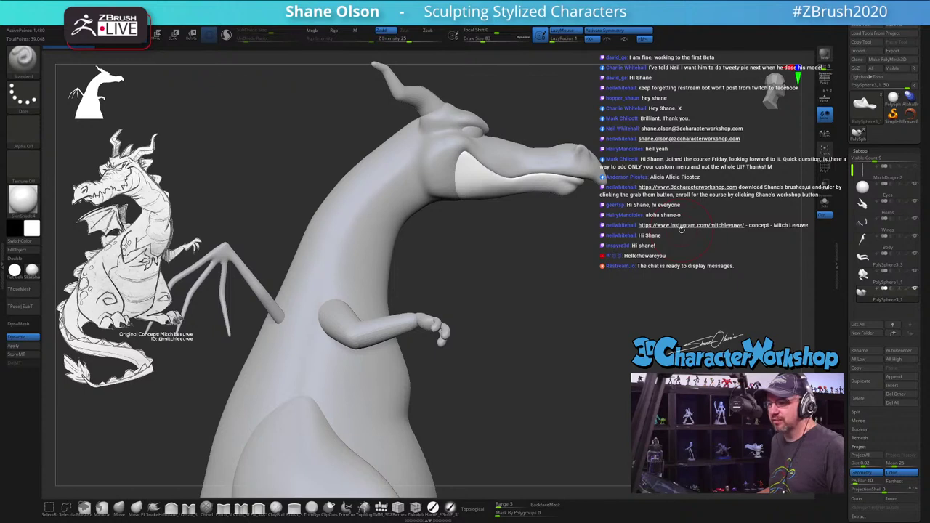
key(s)
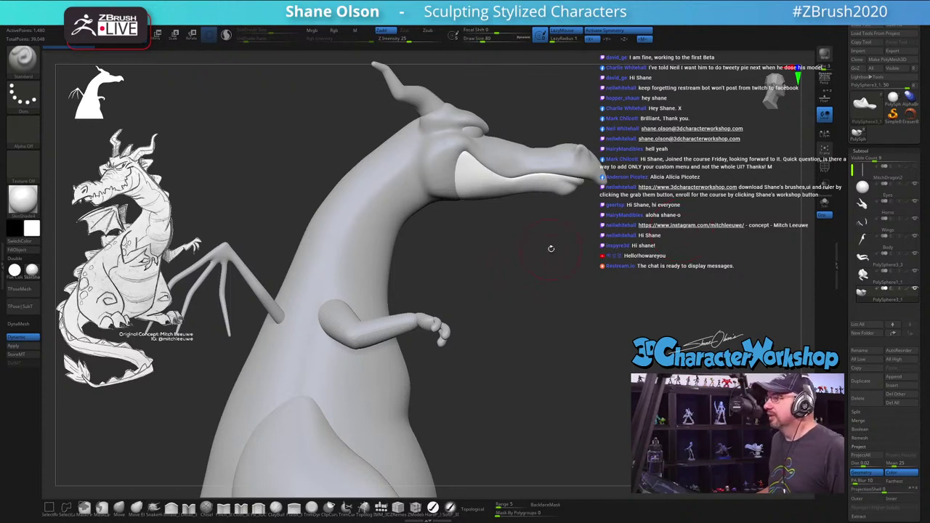
drag(520, 231, 540, 233)
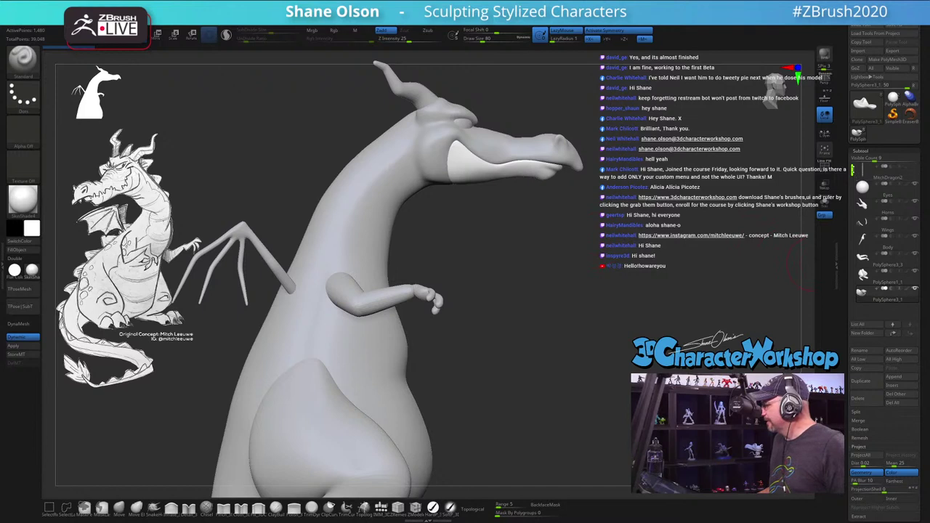
scroll(883, 211, down, 2)
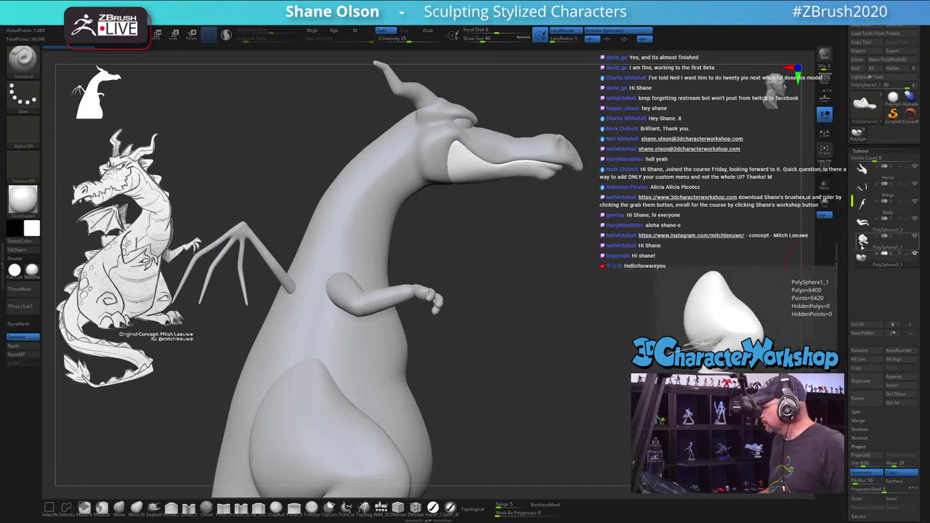
mouse_move(865, 207)
scroll(872, 208, up, 2)
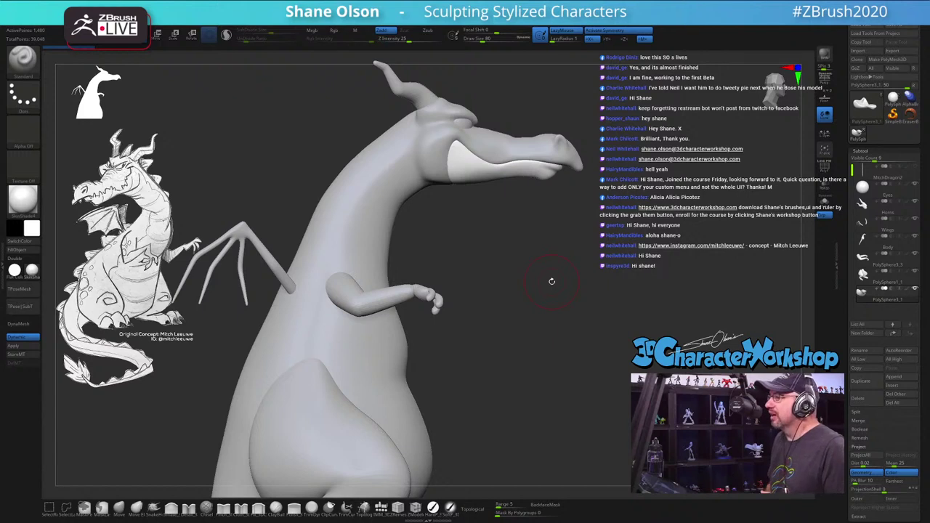
Step: Orbit the dragon and mark up the chest on the concept drawing
drag(596, 277, 631, 270)
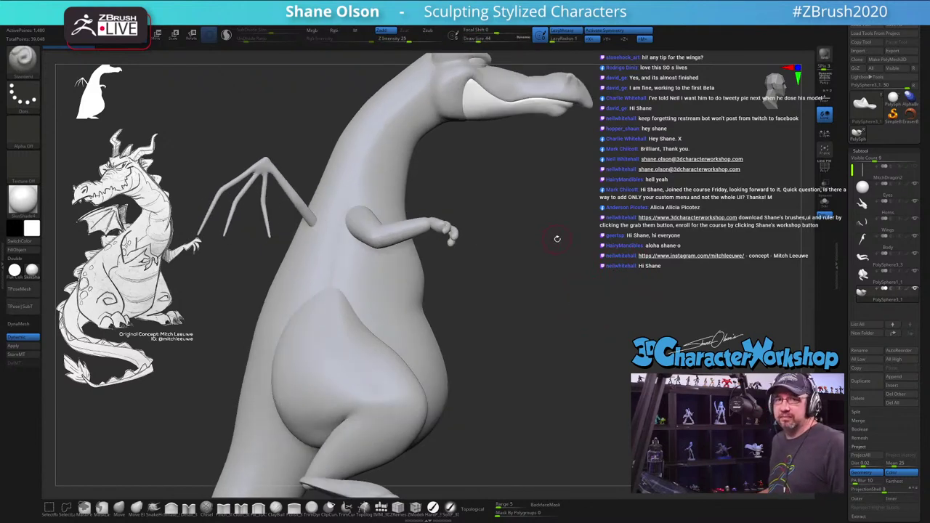
drag(581, 243, 381, 222)
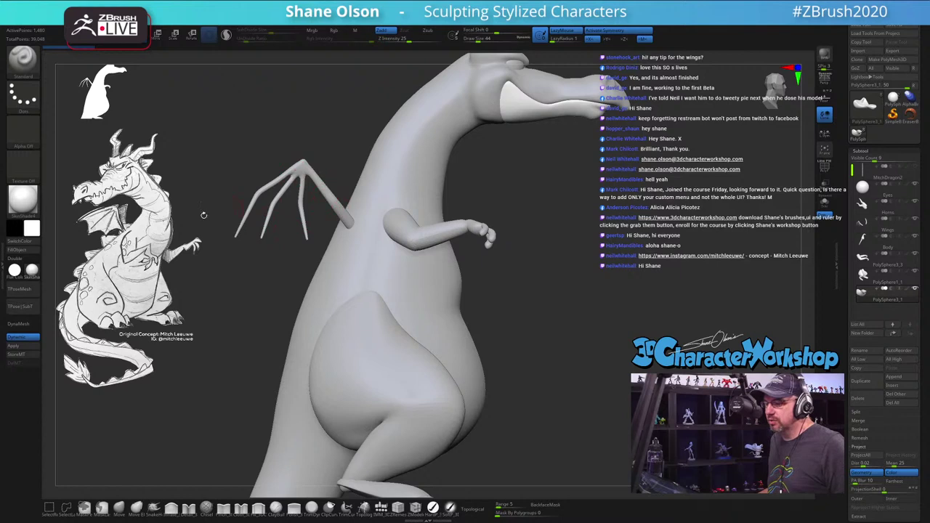
drag(109, 231, 128, 240)
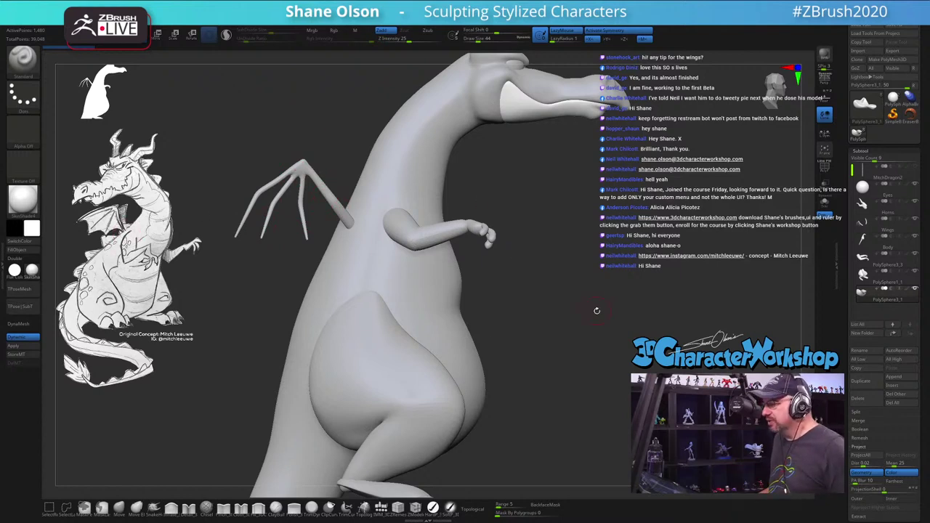
drag(597, 310, 592, 254)
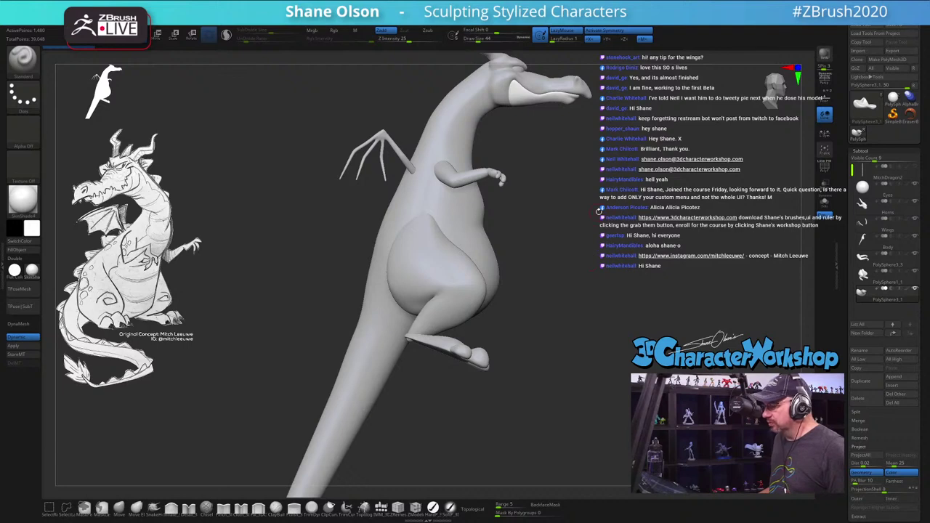
drag(571, 306, 668, 263)
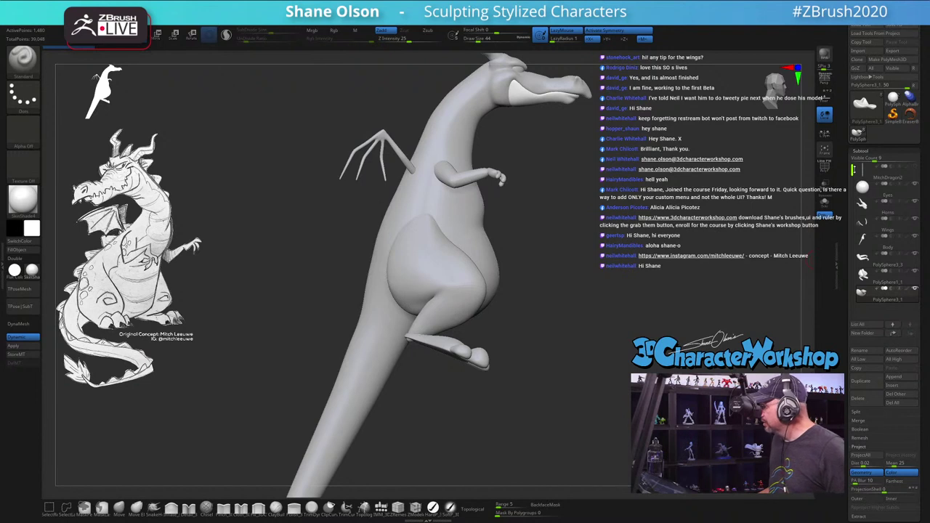
Step: Zoom and orbit the dragon, bringing up the Move gizmo on the head
scroll(846, 180, down, 1)
drag(602, 211, 772, 231)
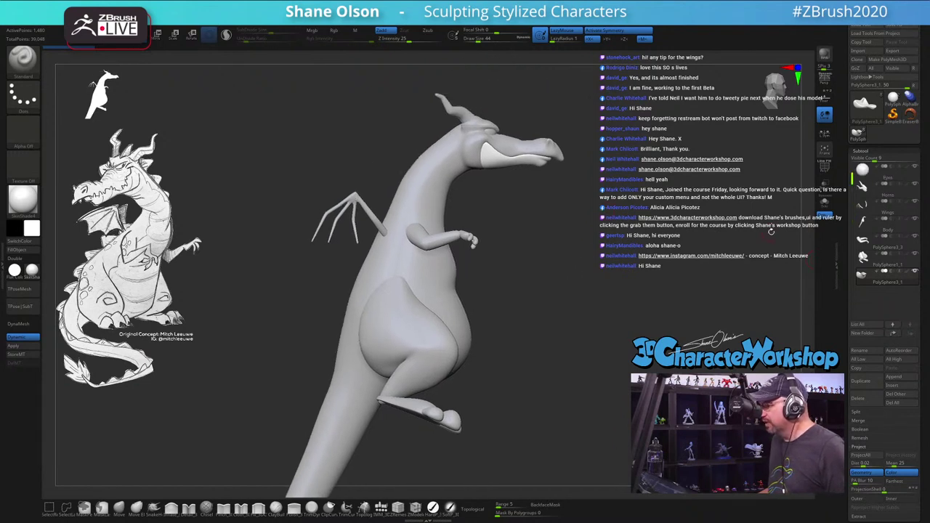
drag(596, 206, 492, 157)
key(w)
mouse_move(655, 247)
mouse_down()
mouse_move(604, 261)
mouse_move(629, 269)
mouse_move(551, 366)
mouse_up()
Step: Save the dragon as a ZTool in the Twitch > ZTLs folder under its existing name
key(q)
click(902, 27)
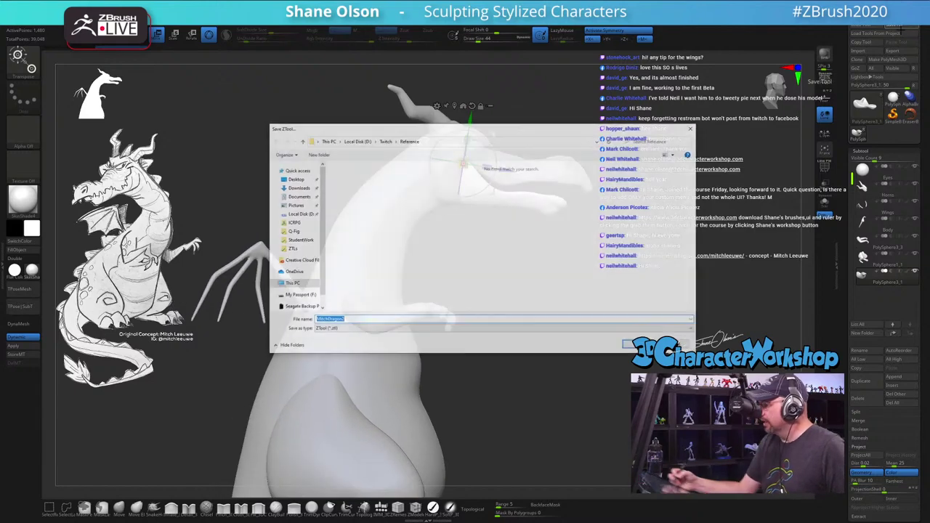
click(385, 140)
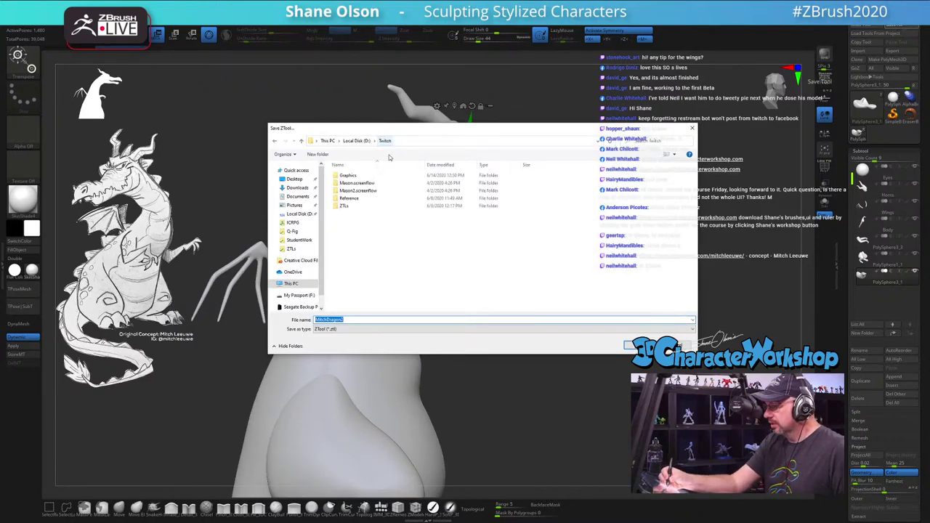
double_click(359, 209)
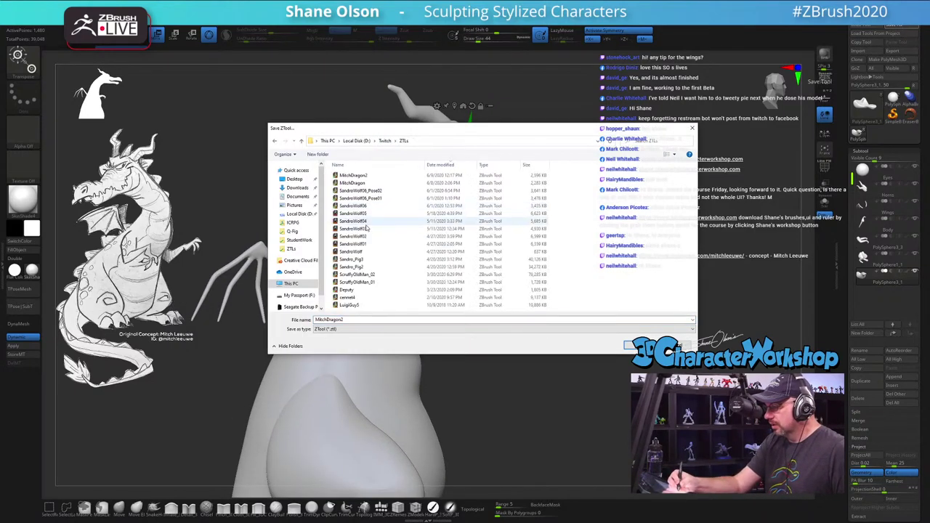
click(371, 321)
key(Return)
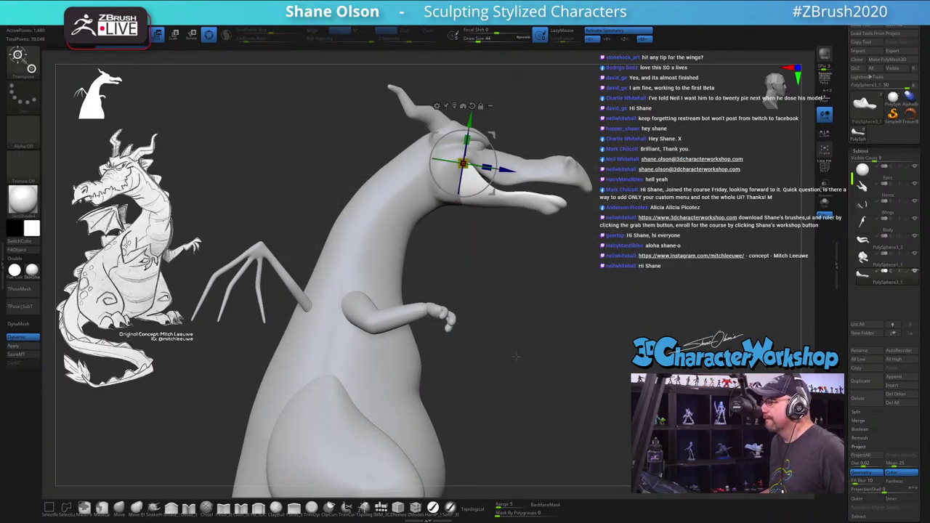
Step: Make the arms the active part and enable Topological brush editing
drag(516, 356, 544, 331)
key(q)
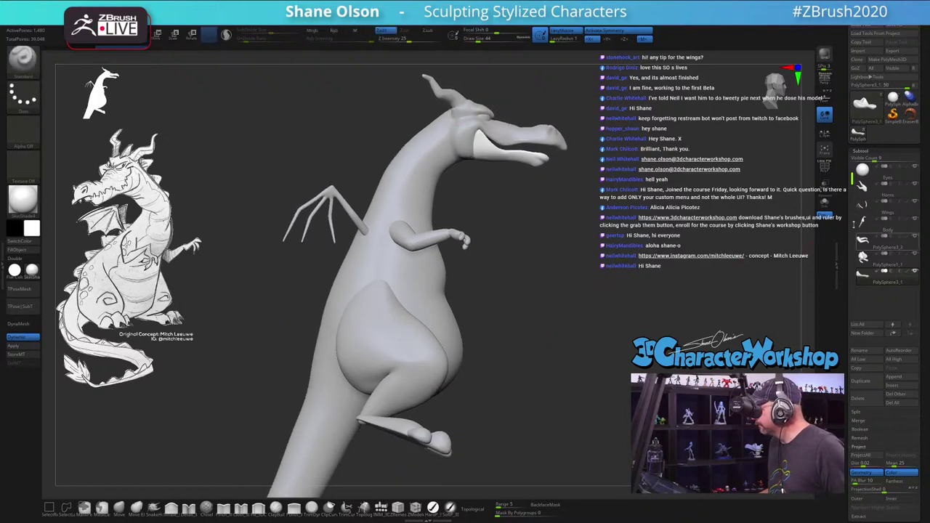
click(864, 240)
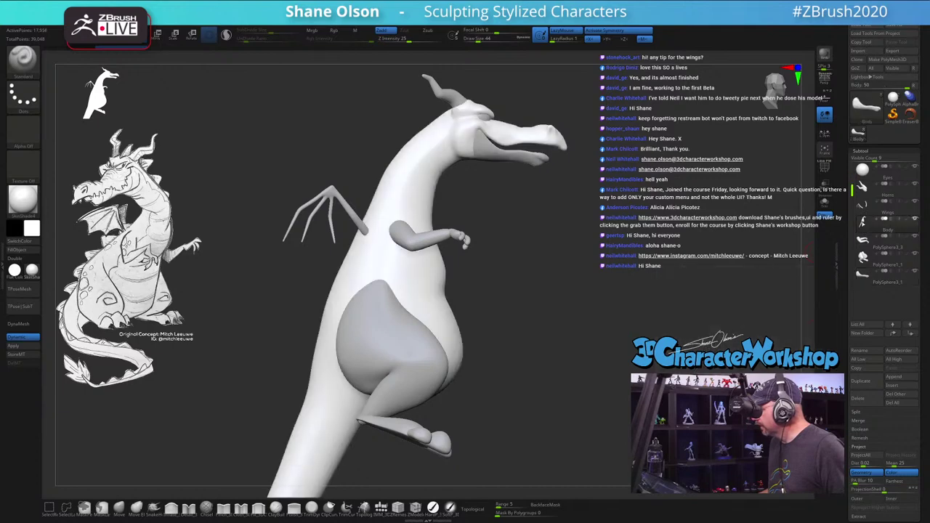
alt+drag(591, 262, 453, 318)
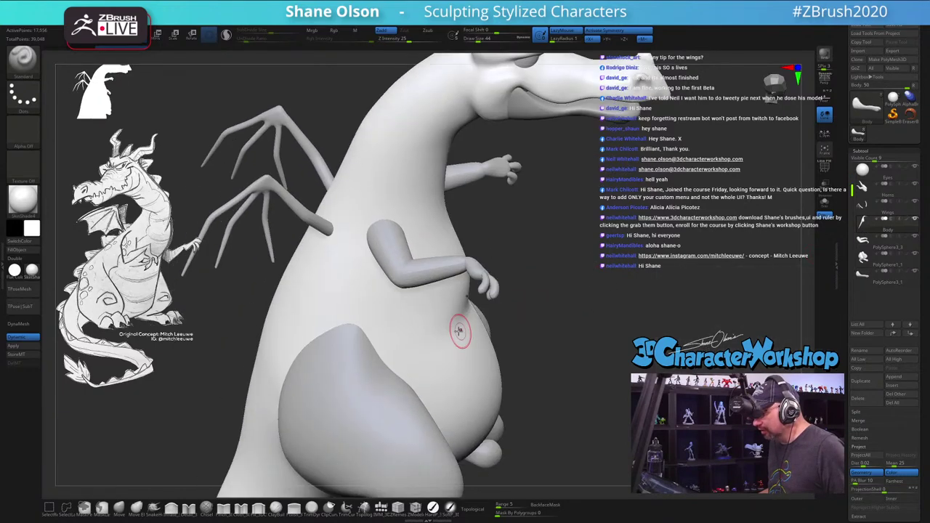
alt+click(456, 267)
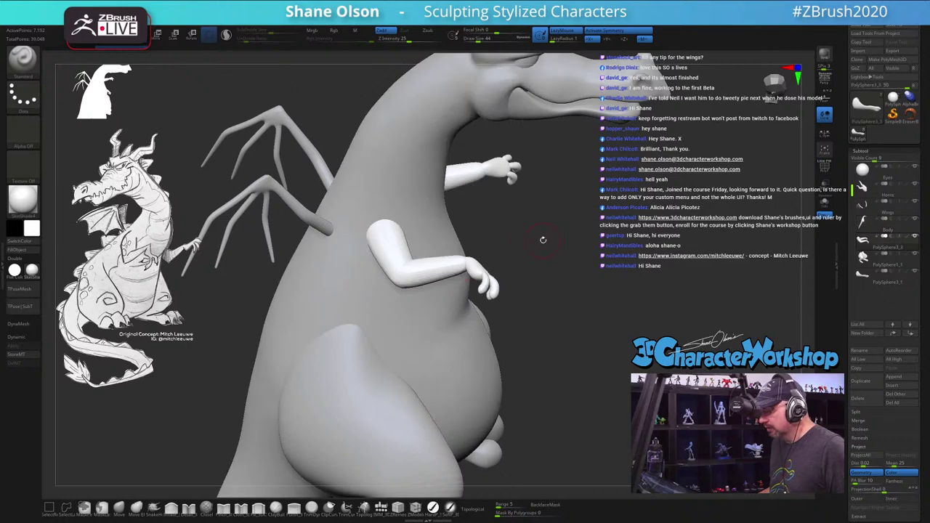
click(479, 507)
drag(573, 356, 541, 239)
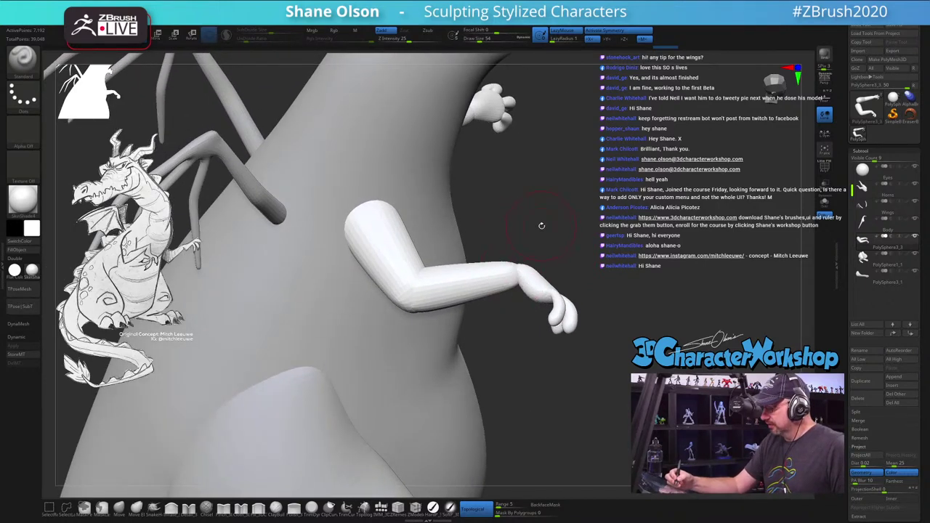
Step: Switch to the Move Topological brush with B-M-T
key(b)
key(m)
key(v)
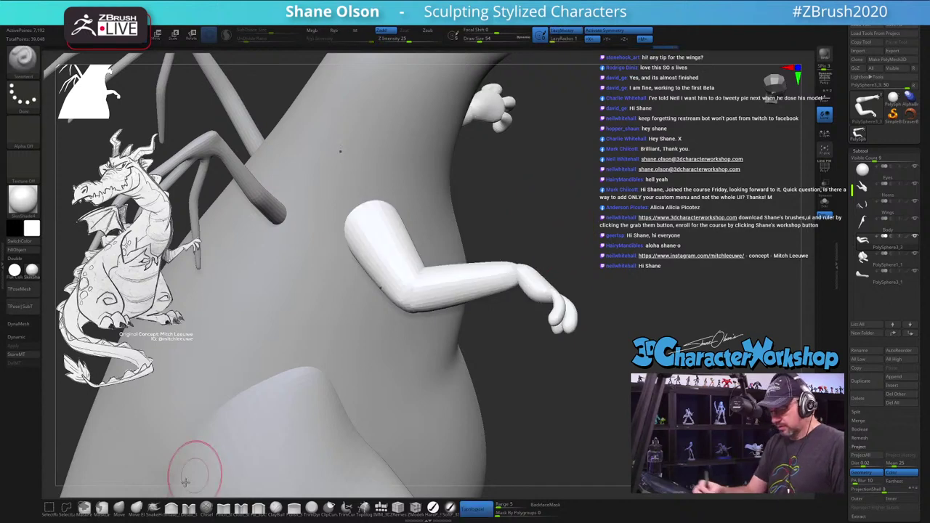
key(b)
key(m)
key(t)
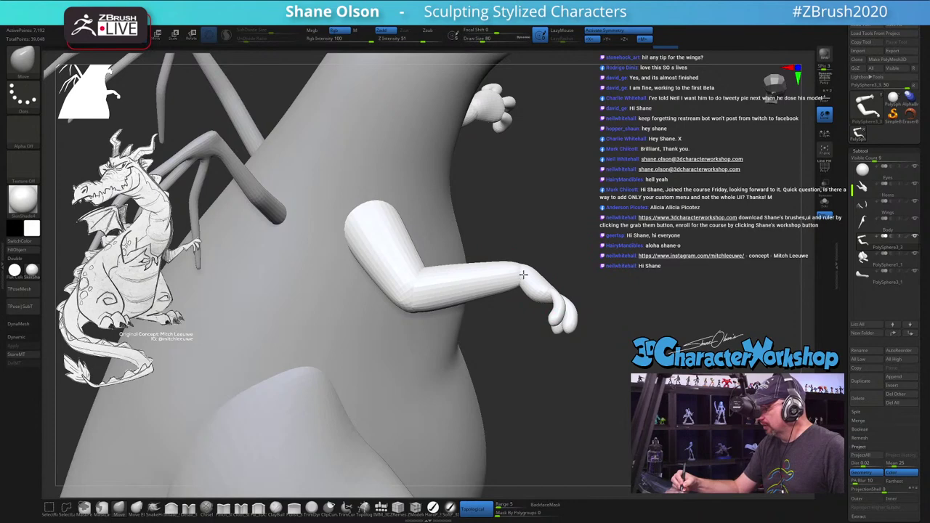
drag(589, 244, 509, 367)
Step: Make the belly and legs active, turn on Polyframe, and orbit around both legs
alt+click(477, 394)
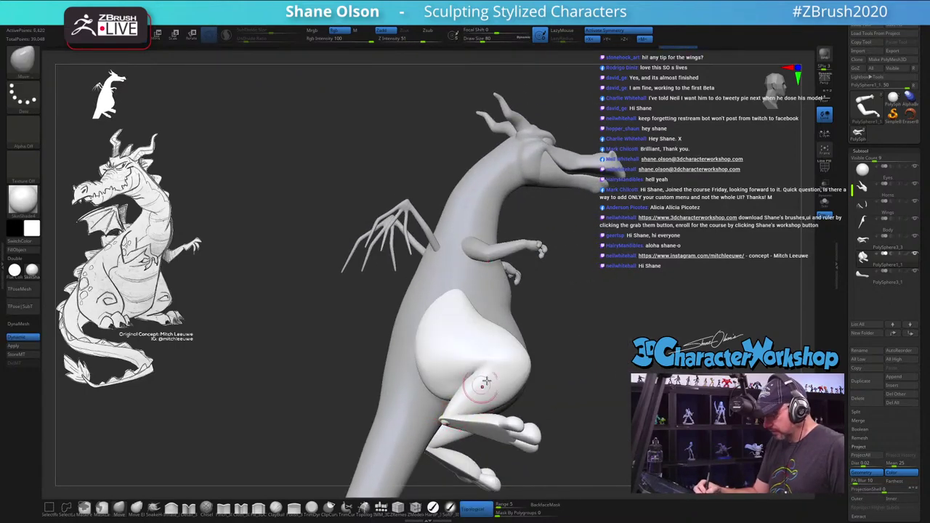
drag(502, 398, 436, 399)
key(shift+f)
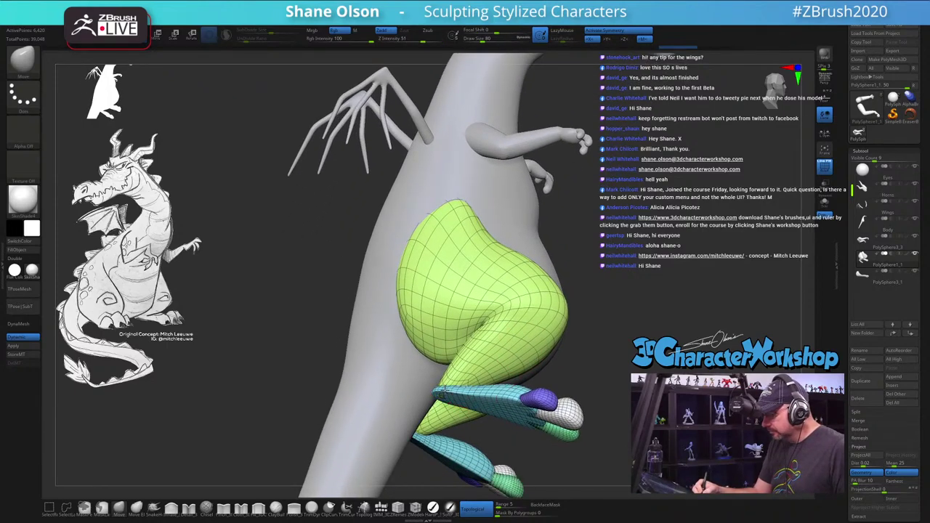
drag(445, 386, 452, 378)
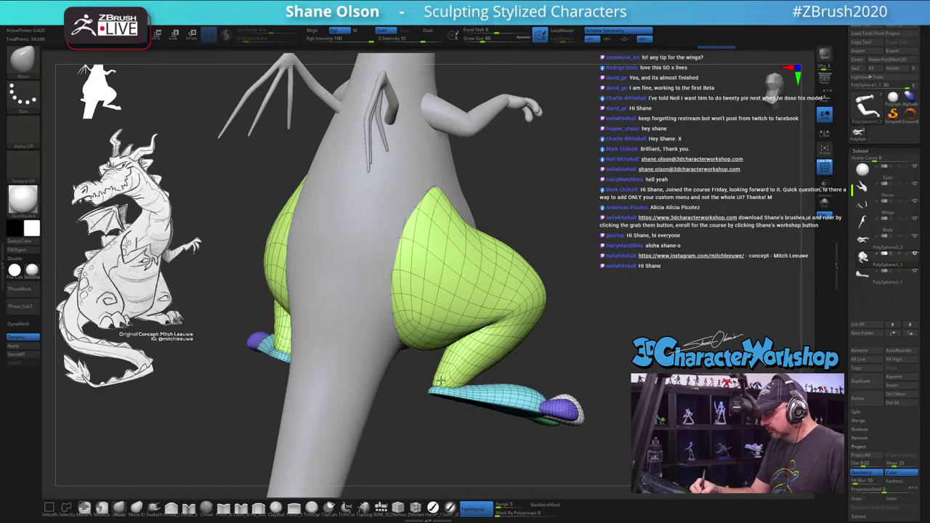
drag(651, 331, 631, 345)
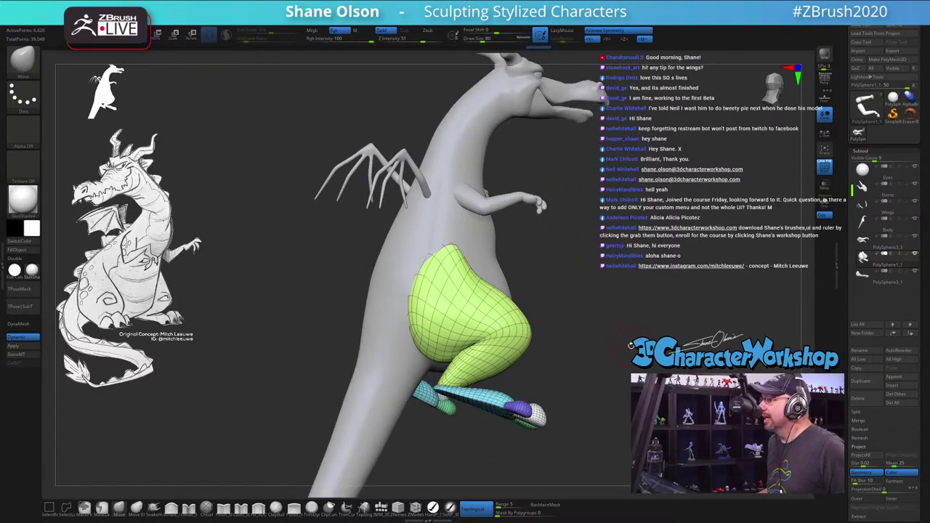
drag(646, 275, 539, 362)
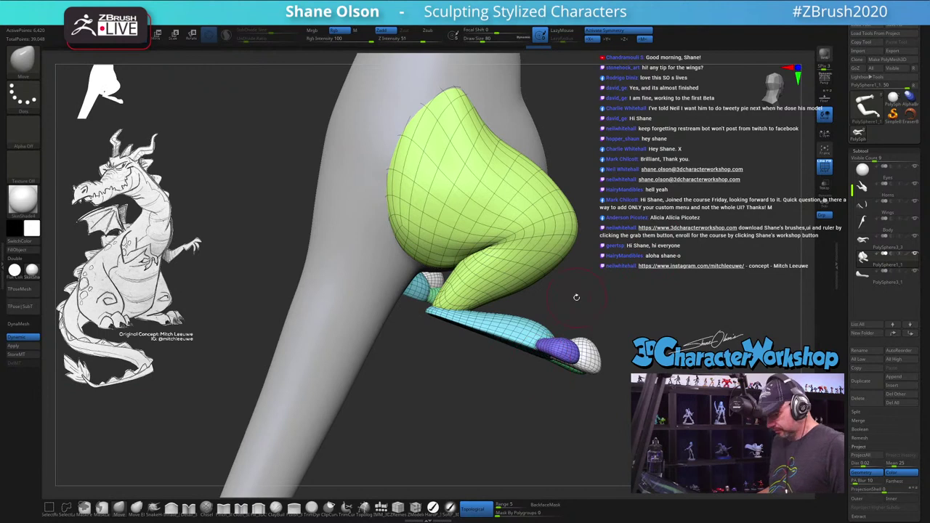
Step: Make the blue foot piece active and orbit around it
key(w)
alt+click(552, 314)
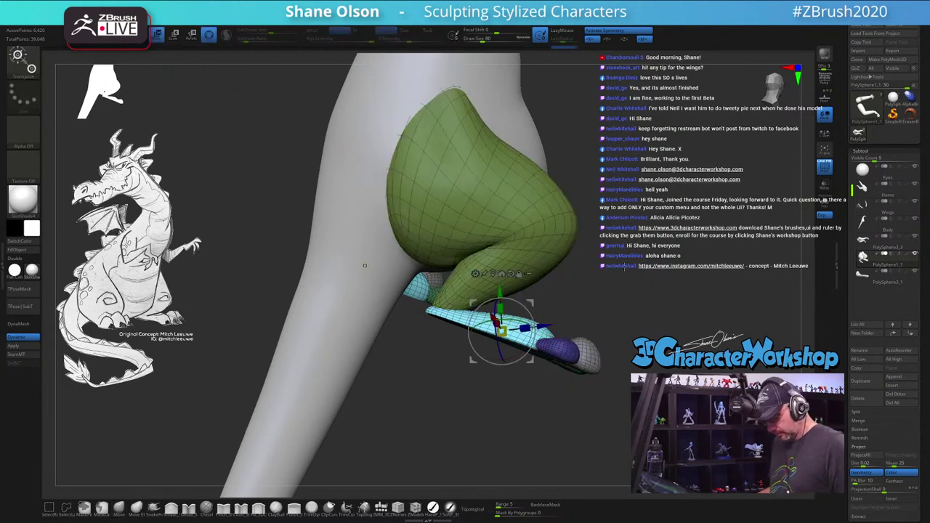
key(q)
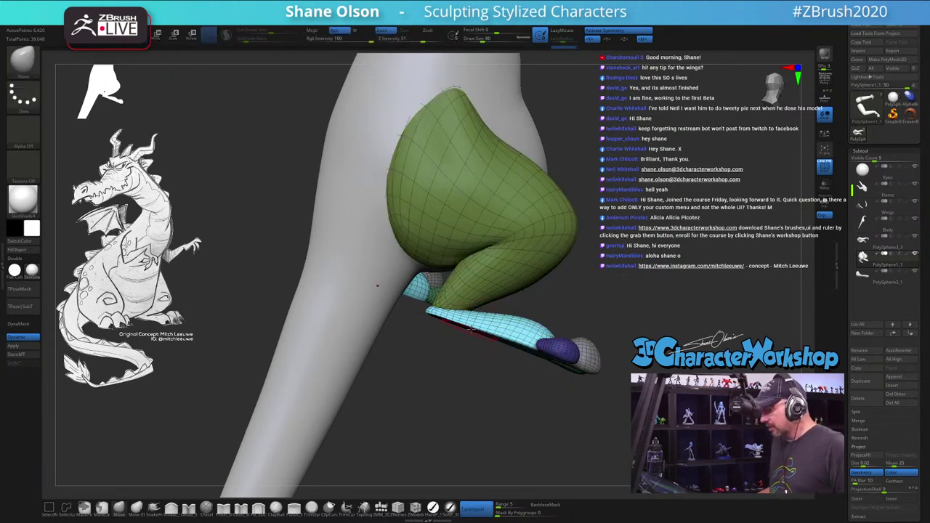
drag(570, 293, 511, 352)
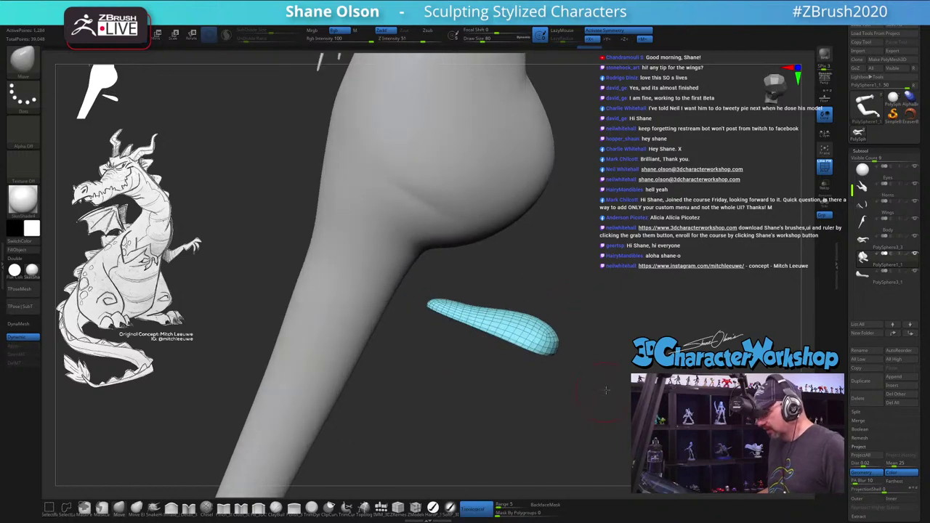
drag(607, 390, 434, 358)
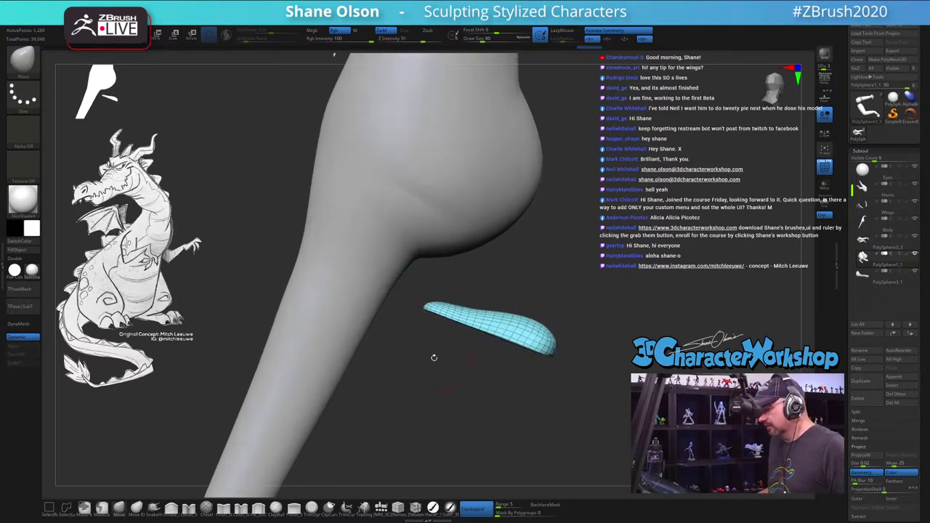
Step: Set a new masking brush, test a mask on the foot, then pick another sculpt brush
click(101, 508)
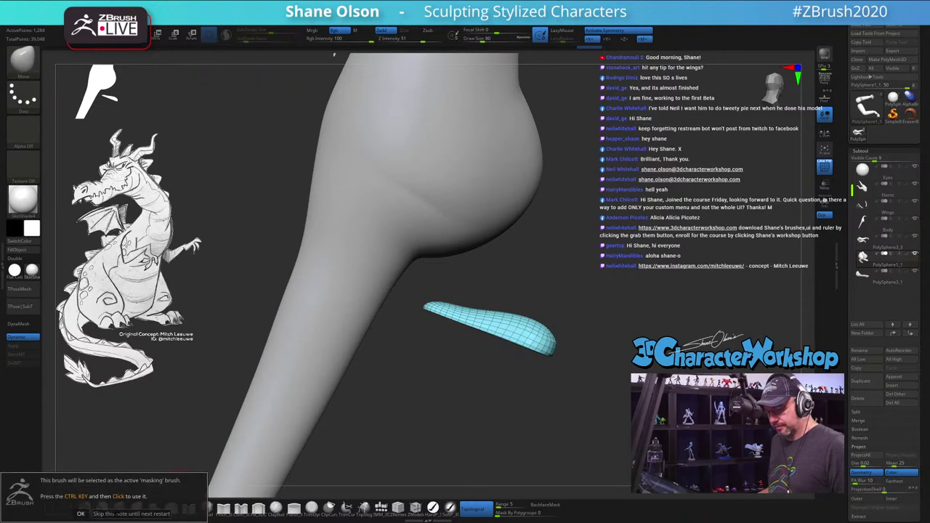
drag(420, 310, 629, 418)
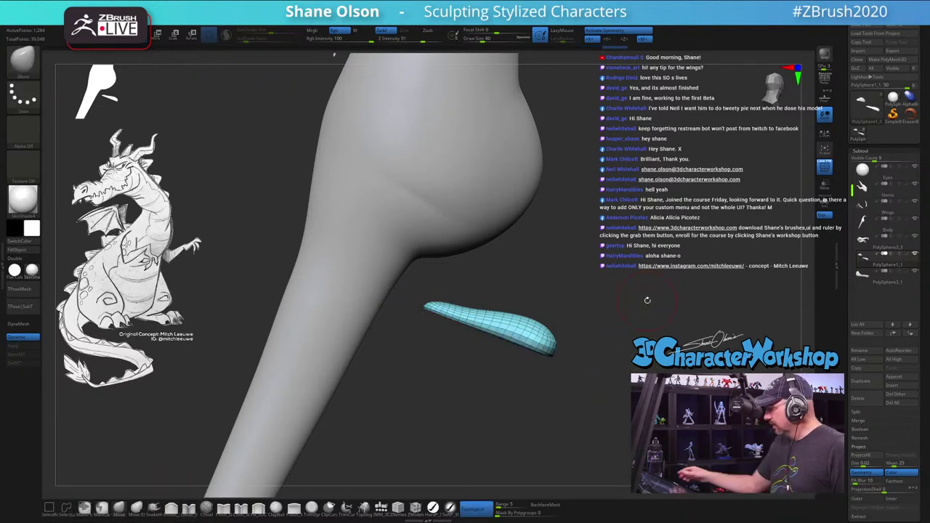
click(171, 509)
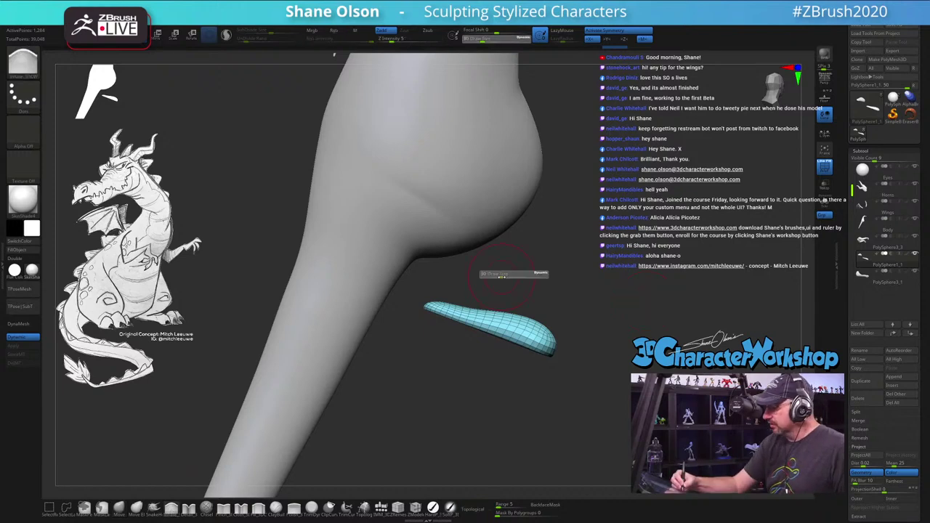
drag(511, 269, 495, 290)
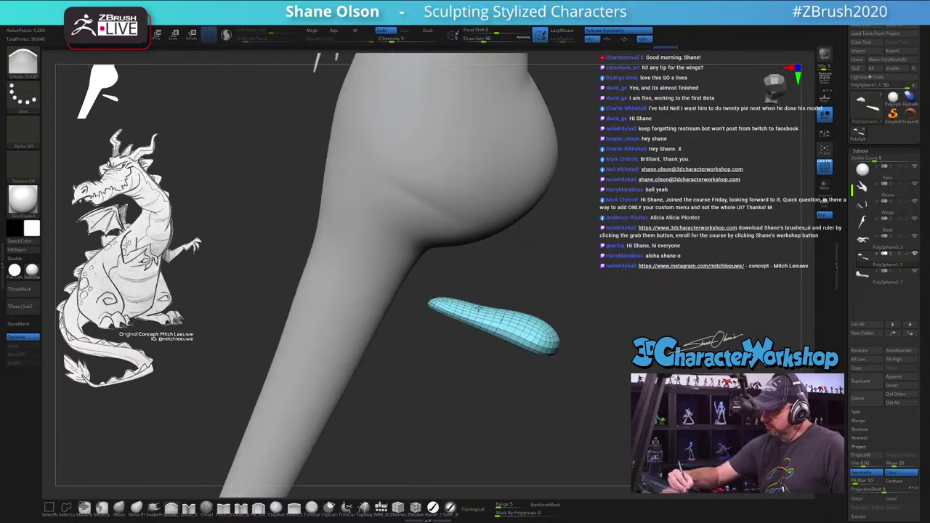
right_drag(459, 302, 195, 247)
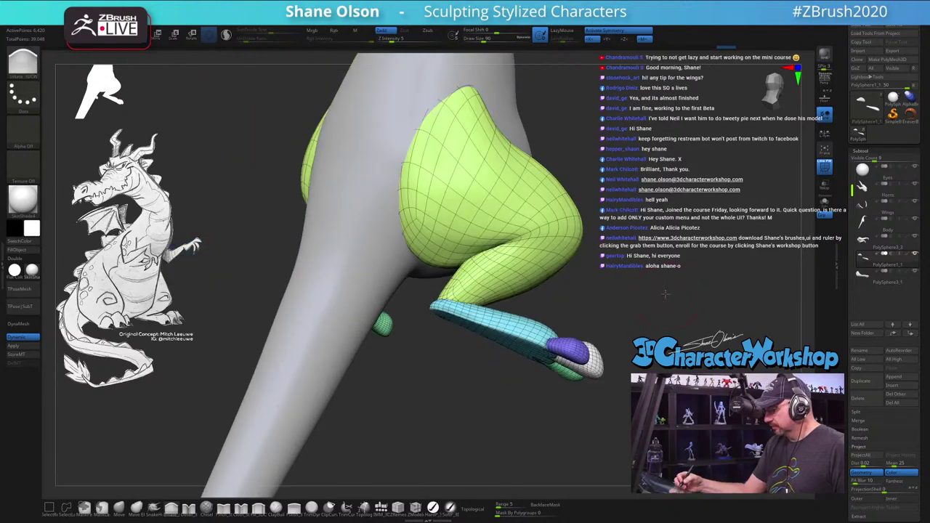
Step: Adjust the brush size and reshape both thighs symmetrically
mouse_move(553, 313)
right_down()
mouse_move(646, 329)
mouse_move(651, 317)
mouse_move(612, 329)
right_up()
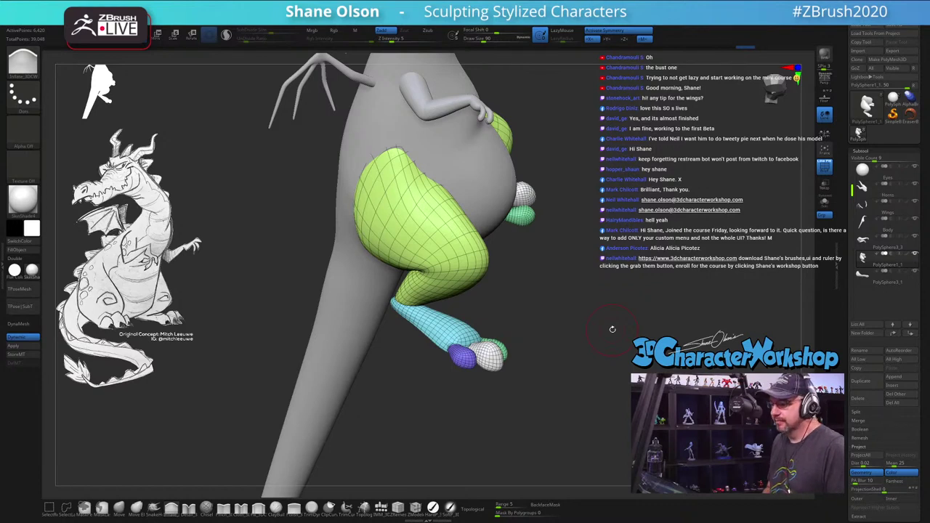
drag(620, 317, 606, 273)
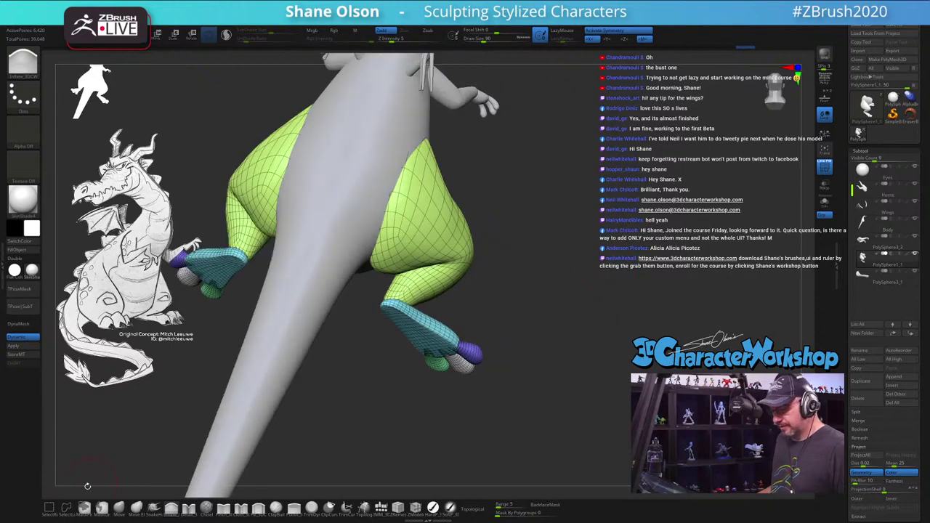
key(s)
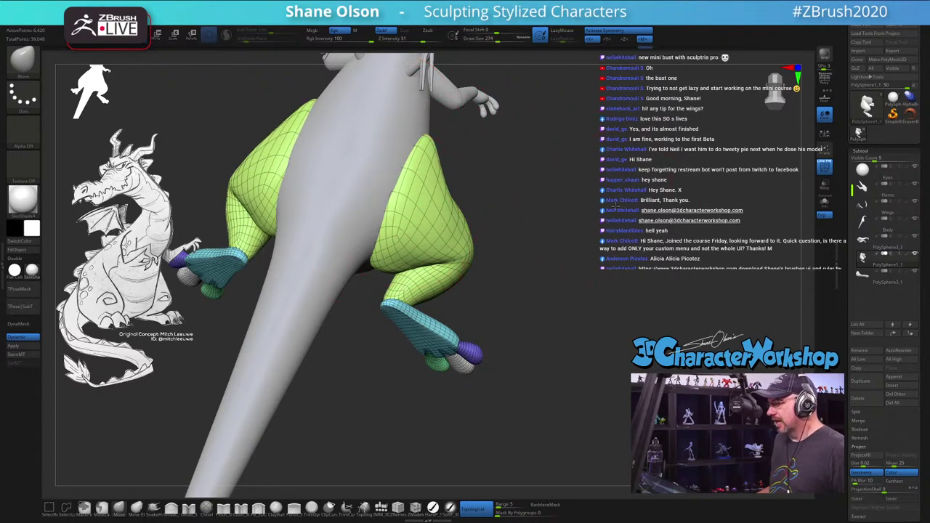
mouse_move(615, 206)
mouse_down()
mouse_move(552, 258)
mouse_move(436, 222)
mouse_up()
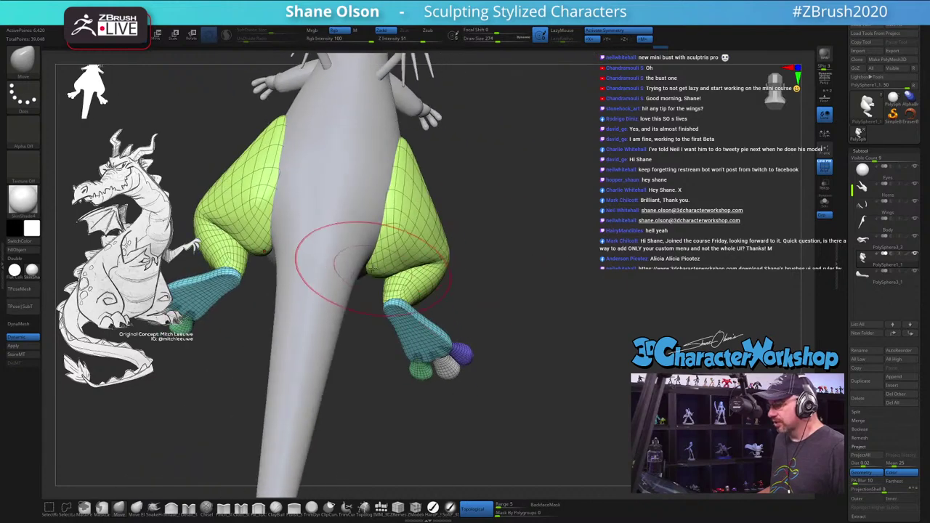
drag(373, 267, 360, 251)
mouse_move(509, 248)
mouse_down()
mouse_move(574, 218)
mouse_move(538, 215)
mouse_move(482, 189)
mouse_up()
drag(588, 236, 552, 225)
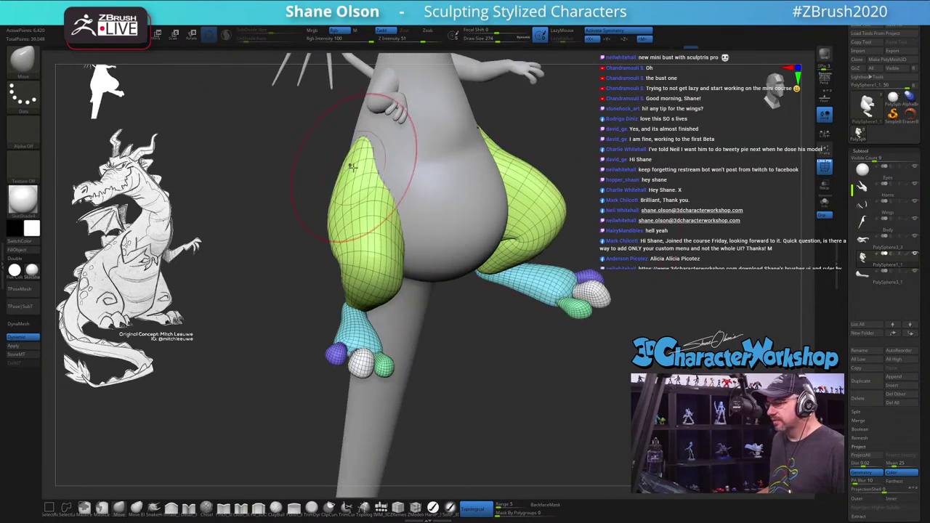
Step: Enlarge the brush and smooth the left side of the green thigh
drag(309, 178, 295, 183)
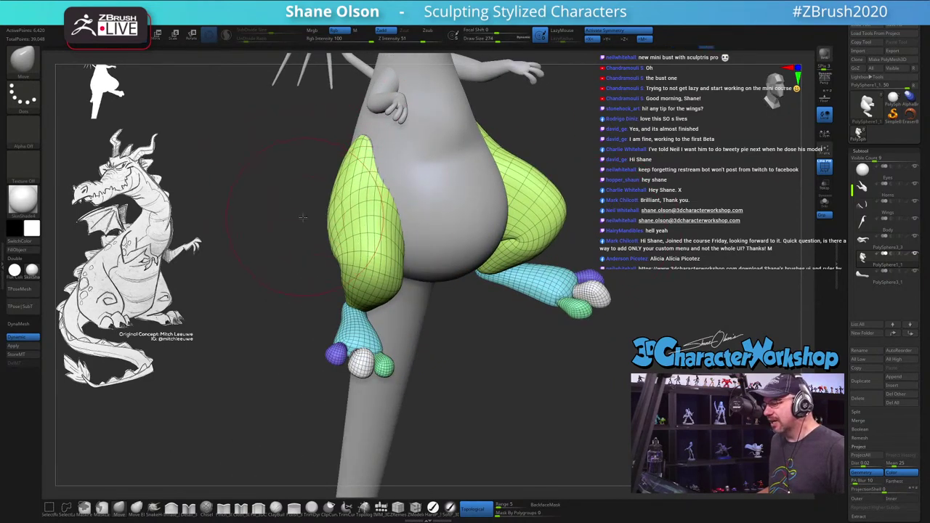
mouse_move(303, 217)
mouse_down()
mouse_move(590, 235)
mouse_move(290, 239)
mouse_move(300, 237)
mouse_up()
key(s)
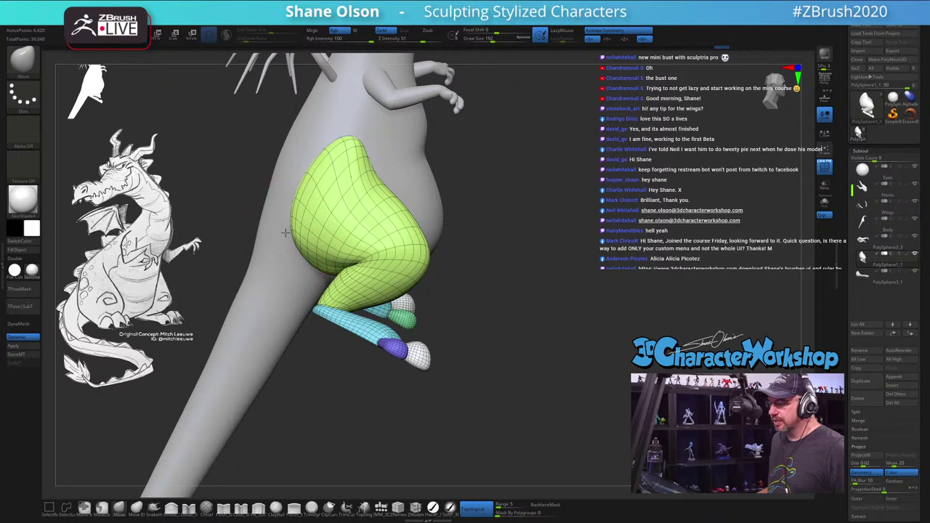
key(shift)
shift+drag(305, 231, 320, 211)
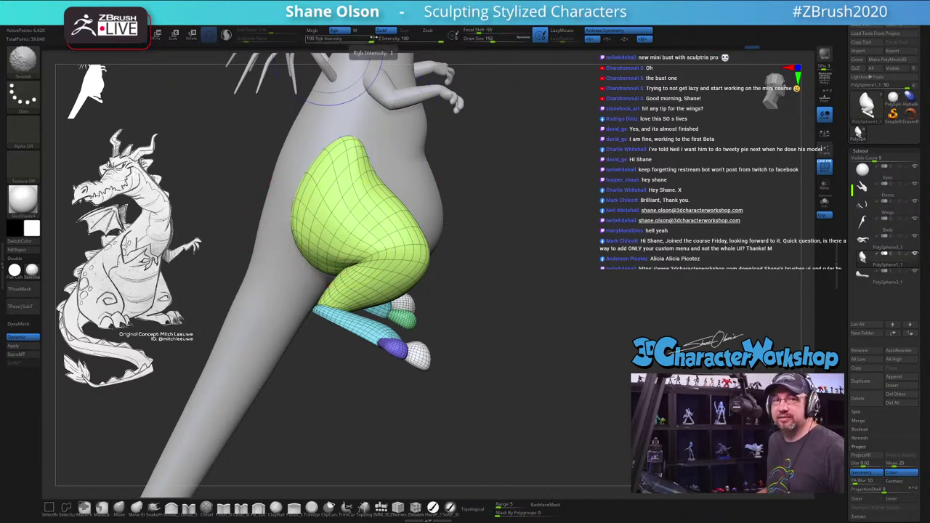
alt+drag(672, 327, 545, 261)
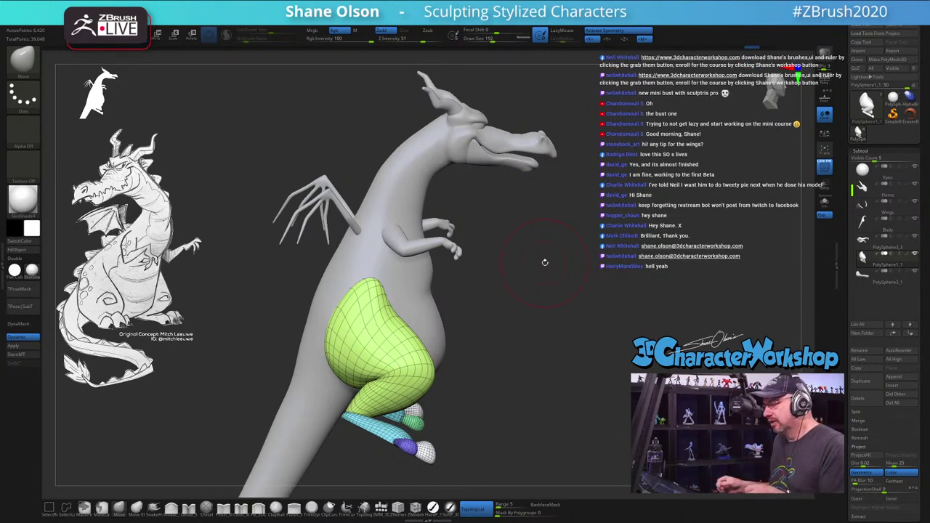
Step: Set draw size to 217, inspect the legs from behind, and turn off PolyF
drag(507, 349, 523, 352)
key(s)
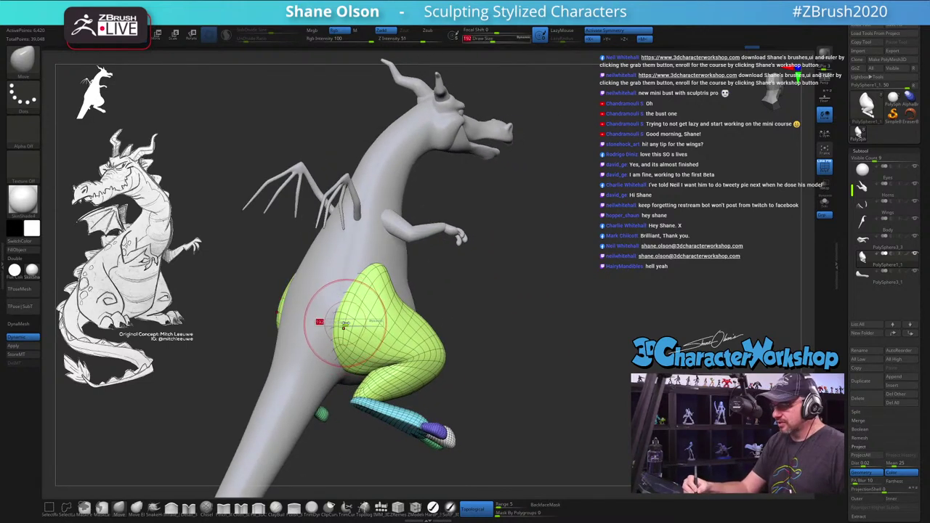
mouse_move(344, 327)
mouse_down()
mouse_move(318, 326)
mouse_move(353, 333)
mouse_up()
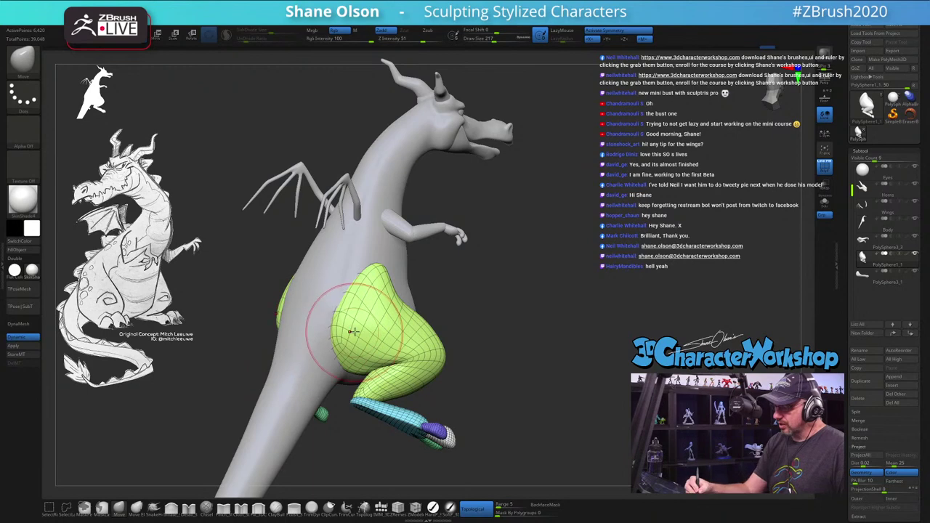
mouse_move(333, 342)
right_down()
mouse_move(344, 383)
mouse_move(385, 364)
mouse_move(513, 351)
mouse_move(546, 332)
mouse_move(540, 301)
right_up()
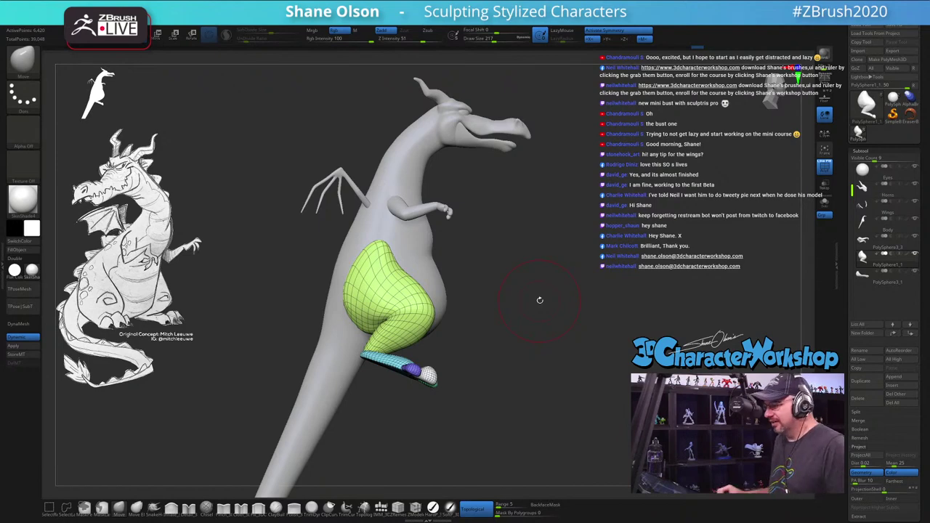
right_drag(540, 301, 546, 274)
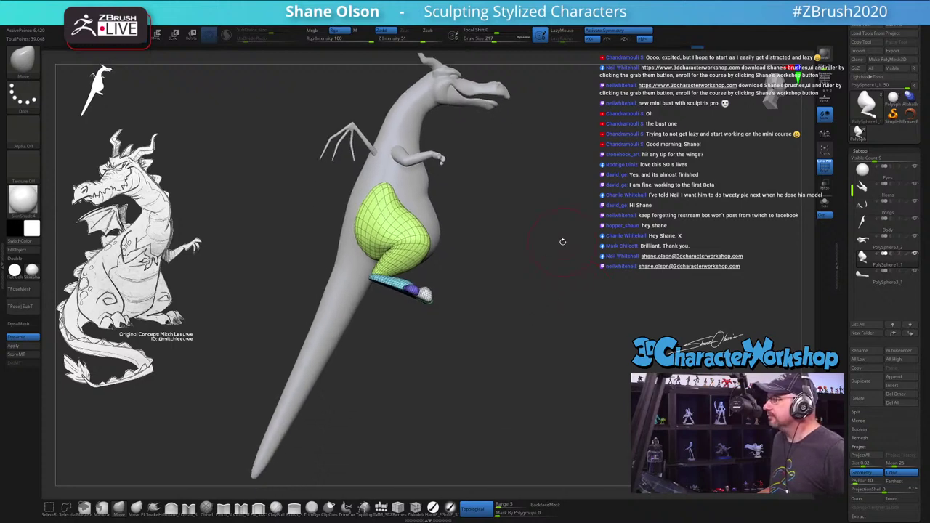
right_drag(561, 235, 546, 230)
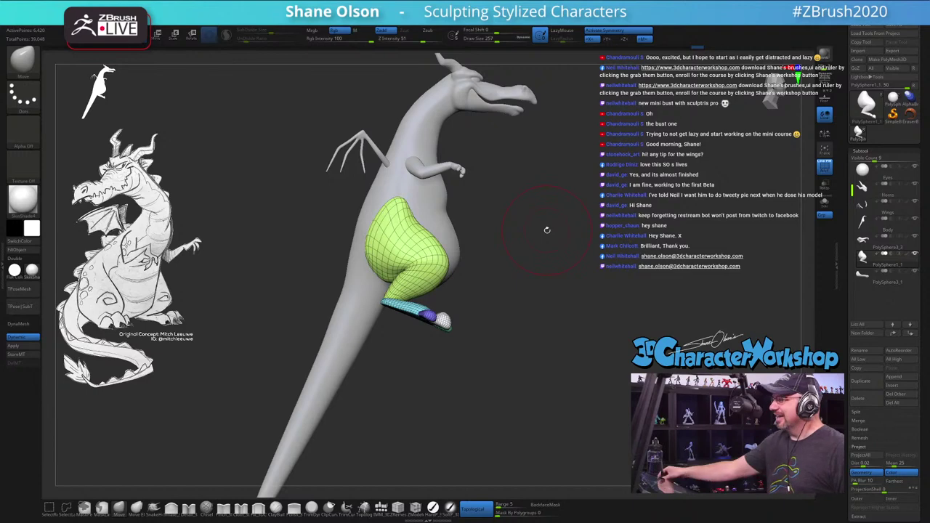
right_drag(559, 331, 618, 300)
key(shift+f)
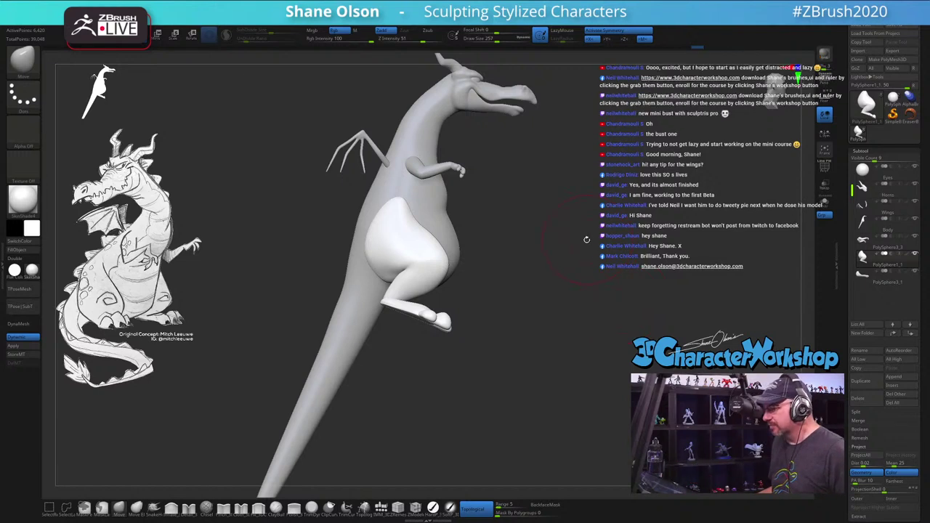
key(s)
drag(560, 265, 556, 265)
right_drag(557, 245, 521, 255)
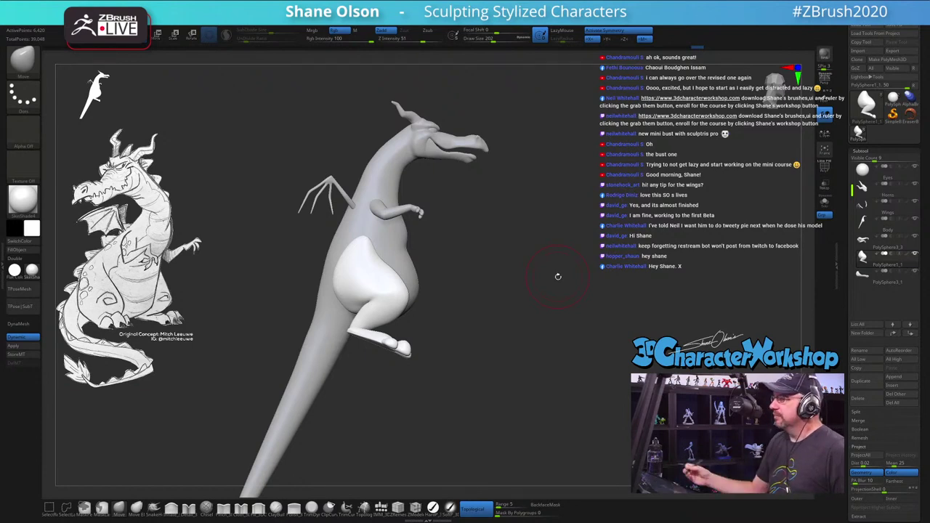
drag(518, 359, 553, 354)
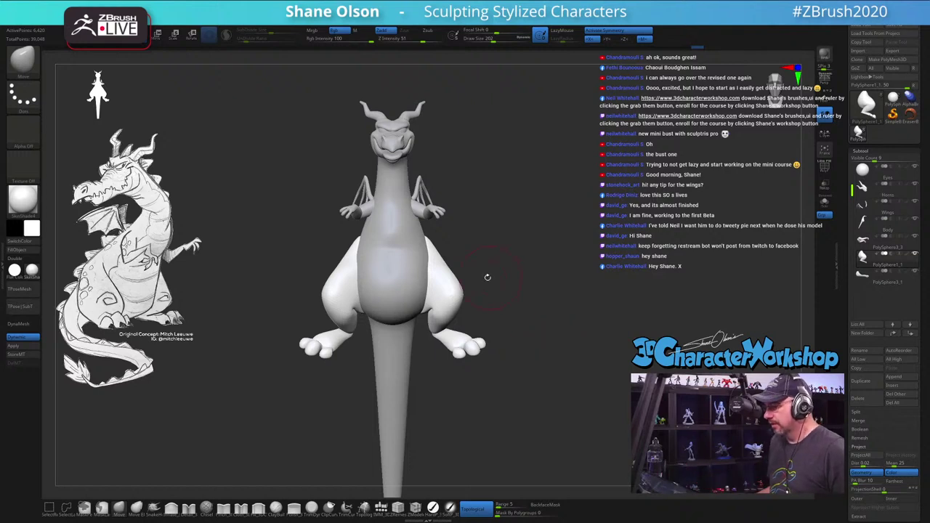
mouse_move(486, 274)
mouse_down()
mouse_move(503, 276)
mouse_move(436, 270)
mouse_move(480, 258)
mouse_up()
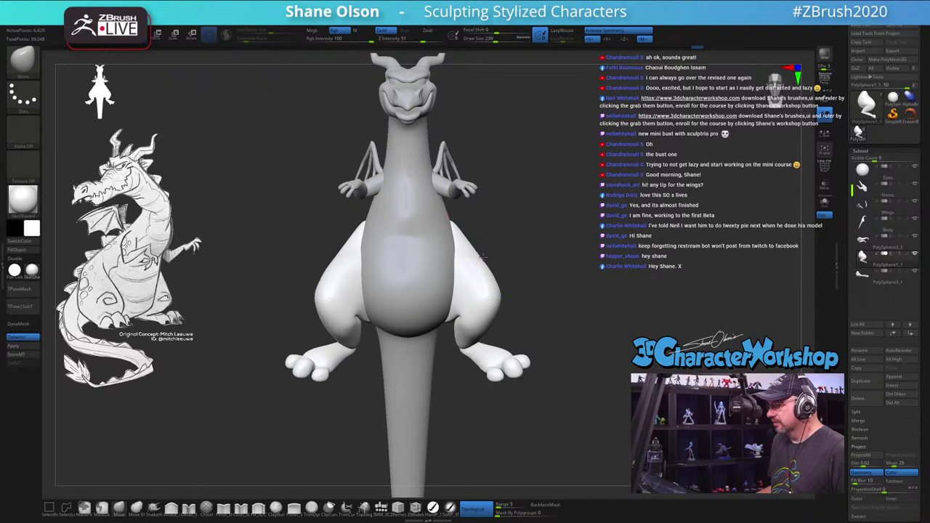
mouse_move(548, 251)
mouse_down()
mouse_move(682, 308)
mouse_move(425, 207)
mouse_up()
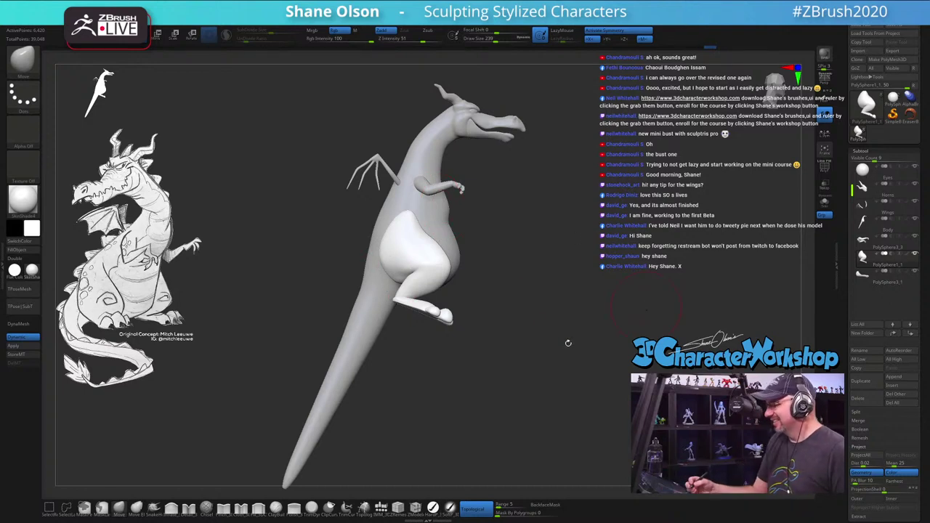
drag(565, 345, 561, 349)
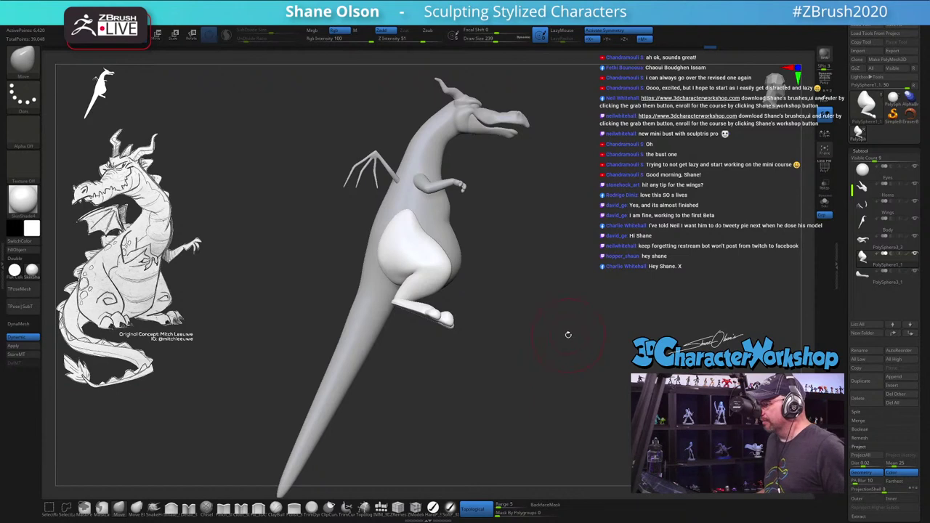
drag(581, 239, 591, 242)
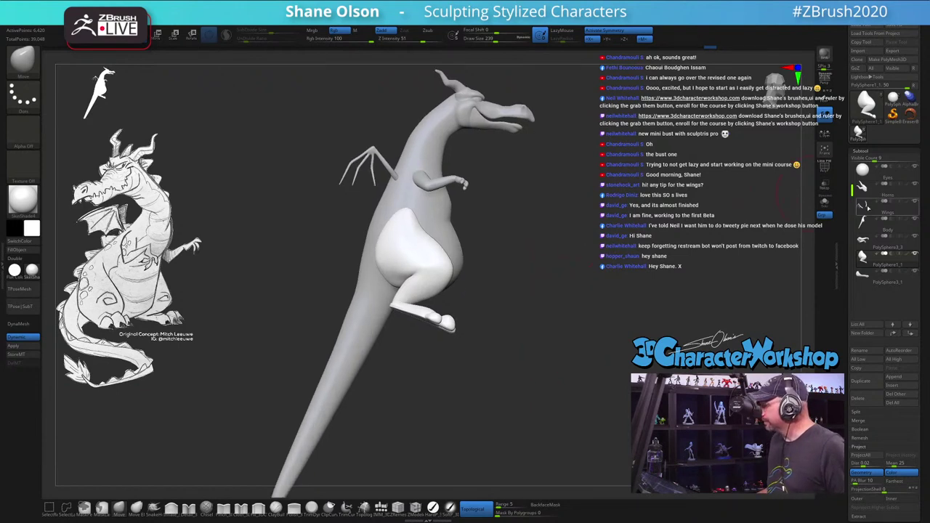
Step: MergeDown the belly, legs and arm pieces into Body, confirming each, with PolyF on
click(883, 223)
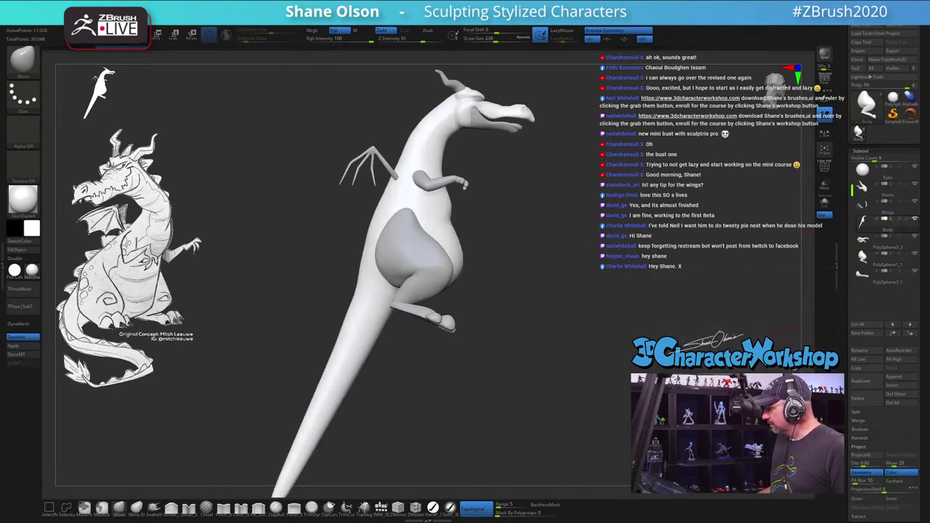
click(860, 421)
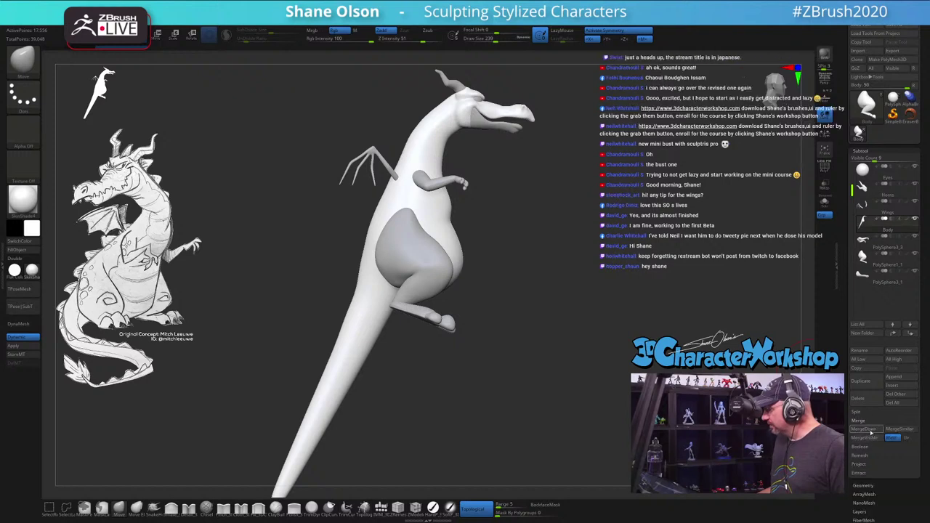
click(862, 431)
key(Return)
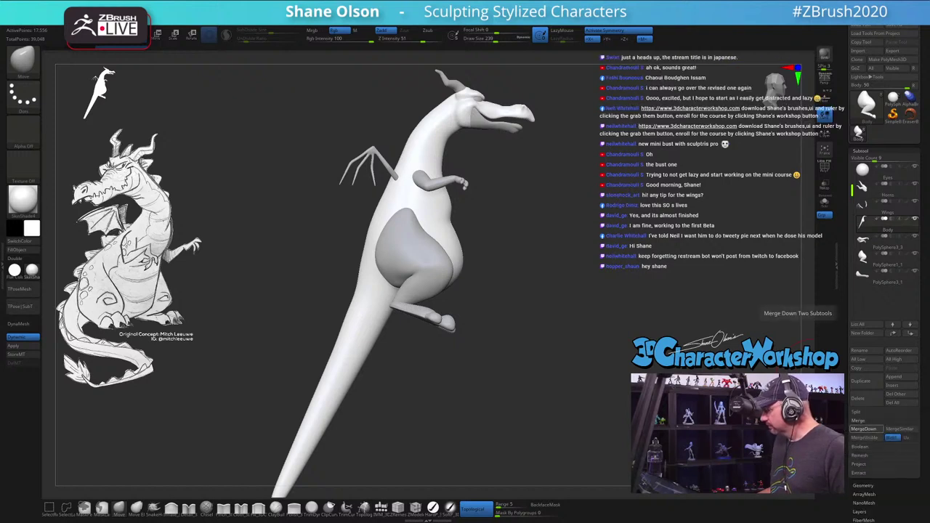
key(shift+f)
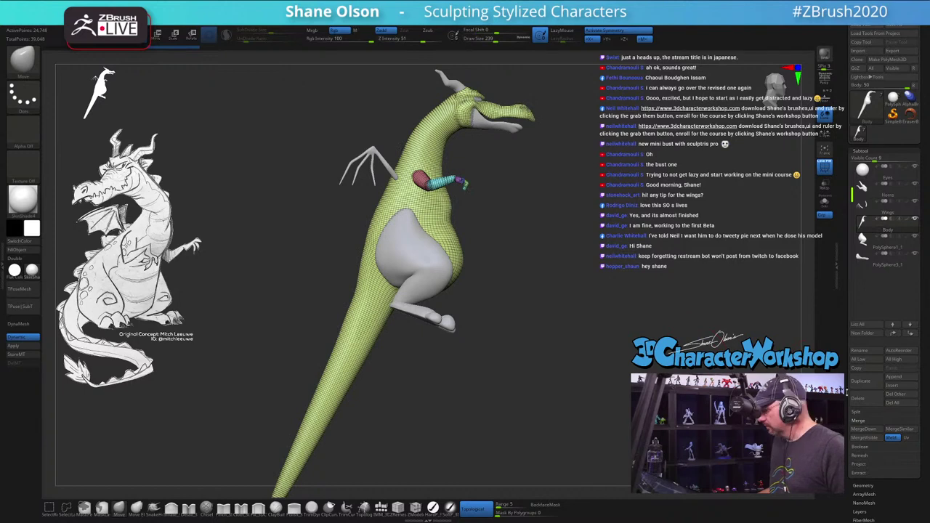
click(863, 430)
key(Return)
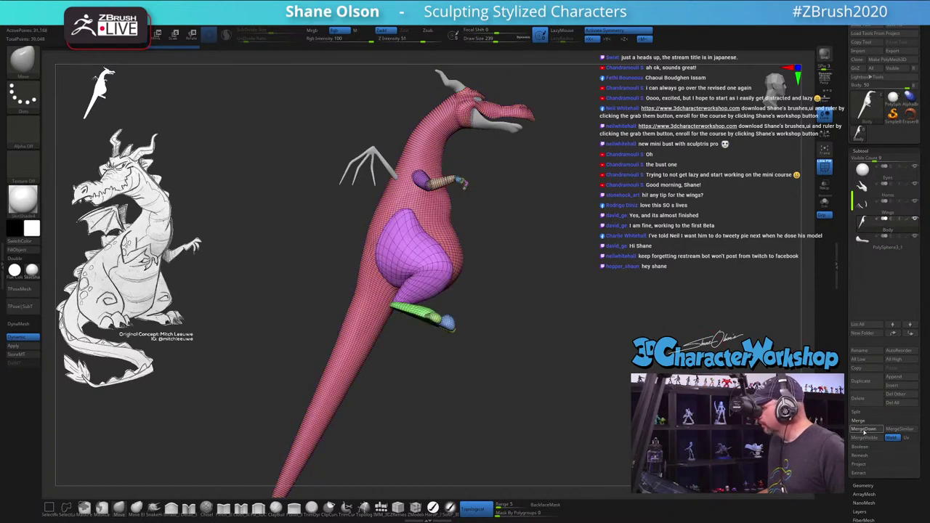
click(864, 430)
key(Return)
drag(533, 224, 561, 220)
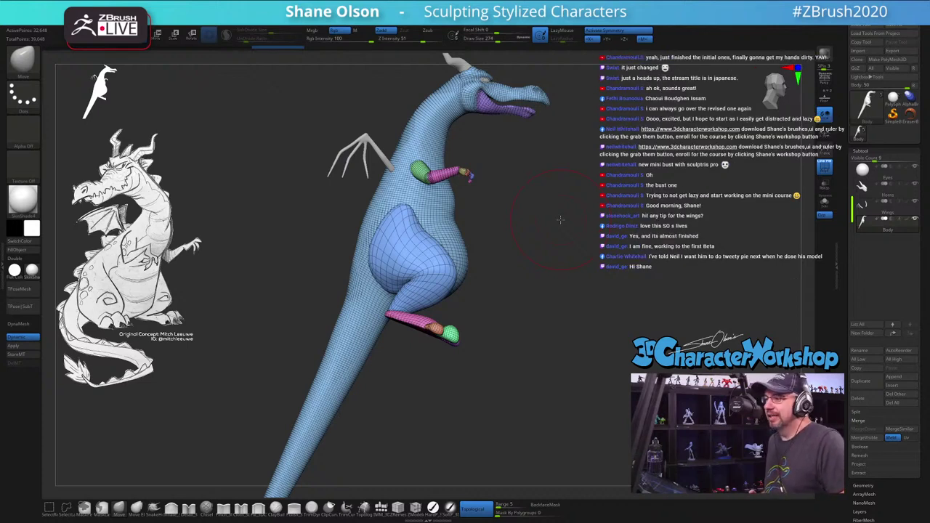
Step: Set the Draw Size to 223 and zoom in slightly on the dragon
key(s)
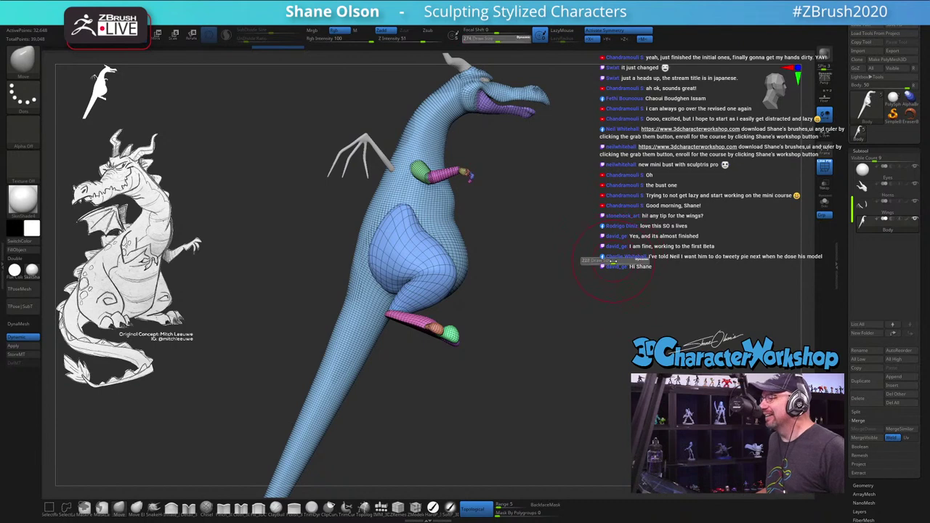
click(613, 262)
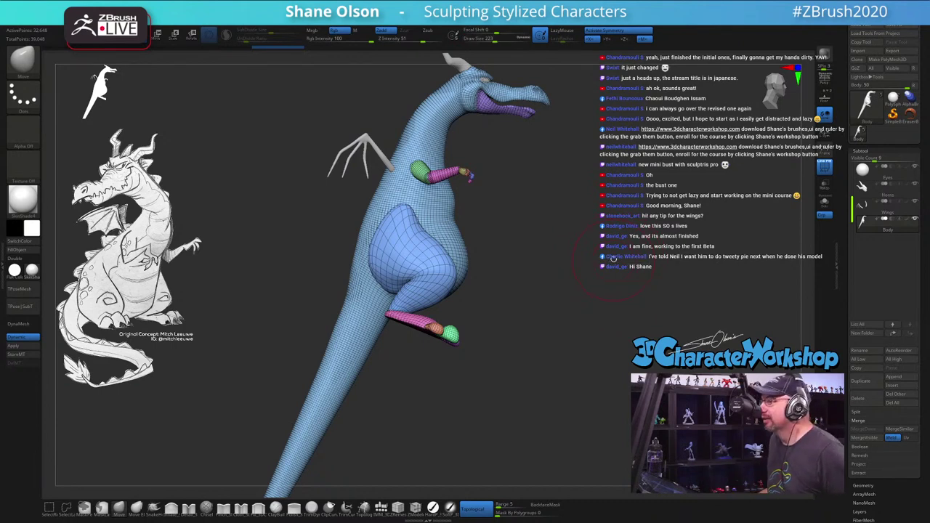
drag(613, 262, 615, 260)
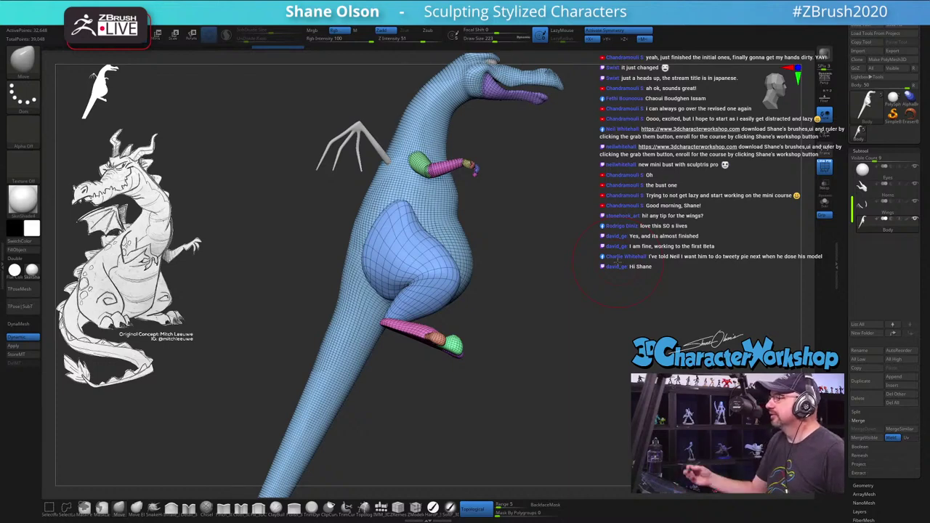
key(space)
mouse_move(536, 320)
mouse_down()
mouse_move(552, 327)
mouse_move(589, 313)
mouse_move(565, 317)
mouse_move(584, 322)
mouse_move(562, 311)
mouse_move(575, 317)
mouse_up()
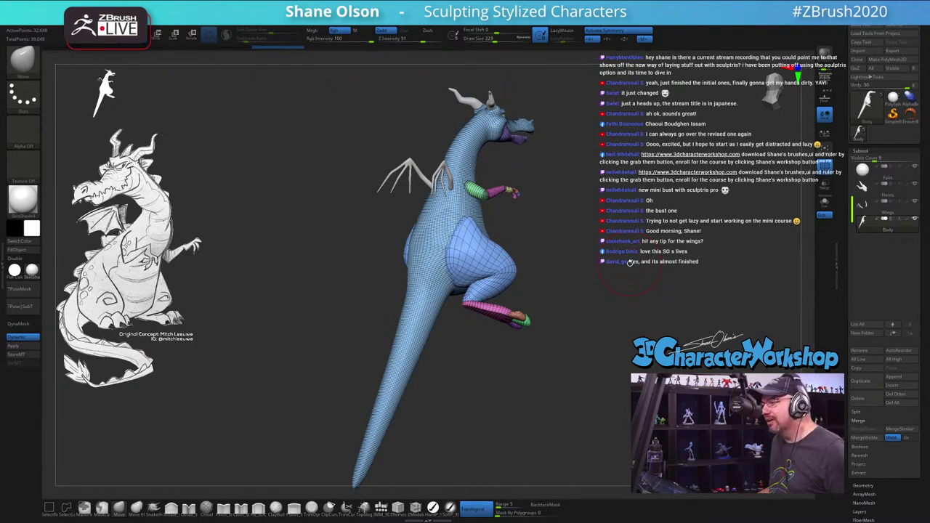
Step: Turn the dragon head-up and apply the dynamic subdivision as real geometry
drag(630, 263, 560, 297)
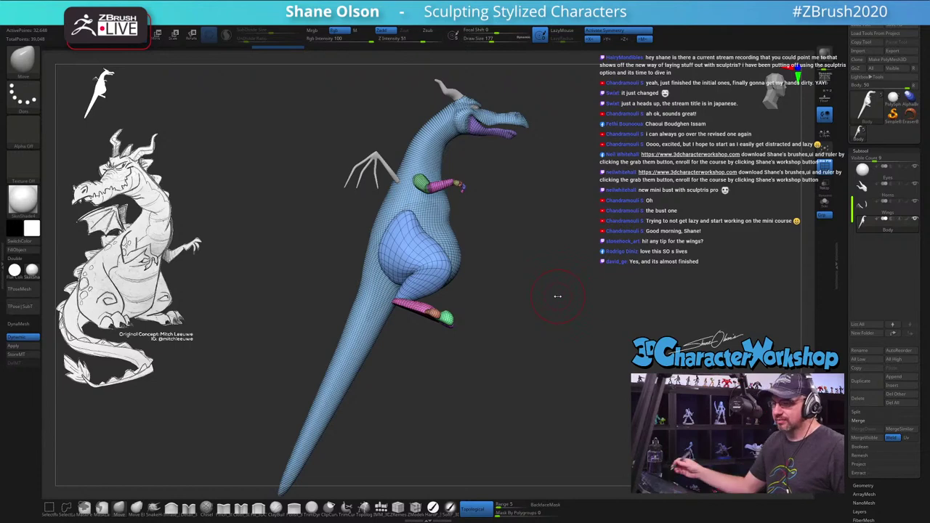
drag(516, 320, 458, 273)
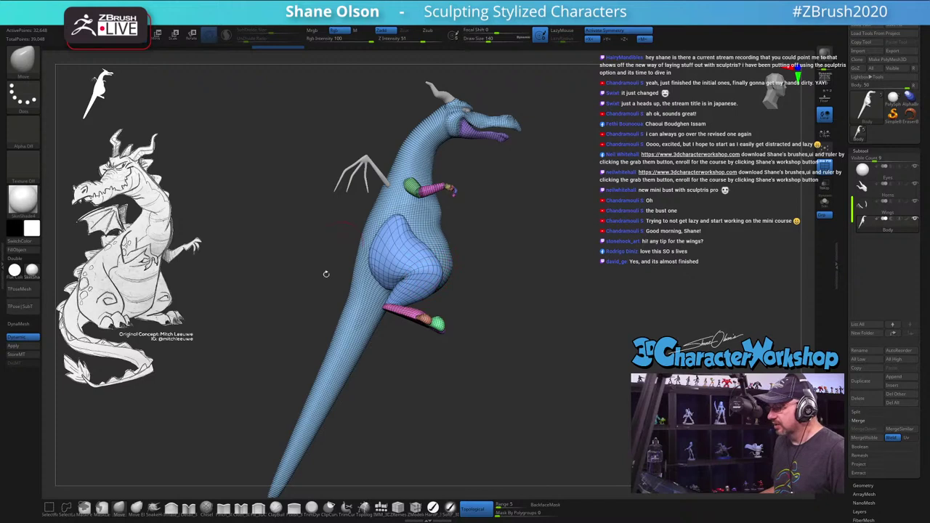
drag(583, 265, 589, 260)
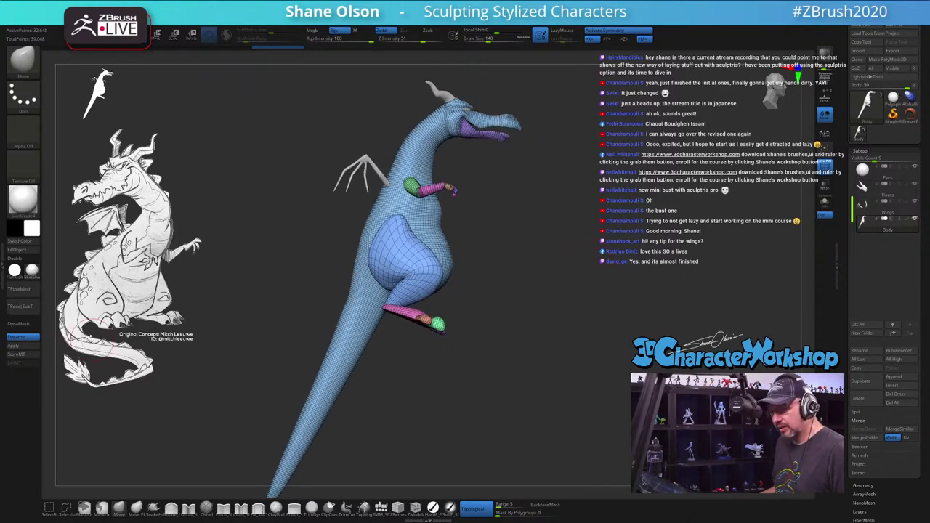
click(9, 347)
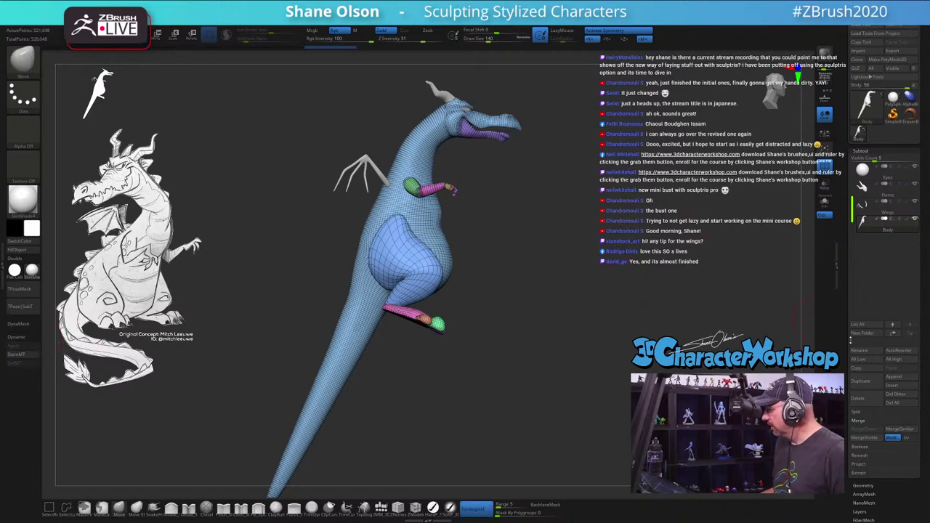
drag(851, 338, 844, 270)
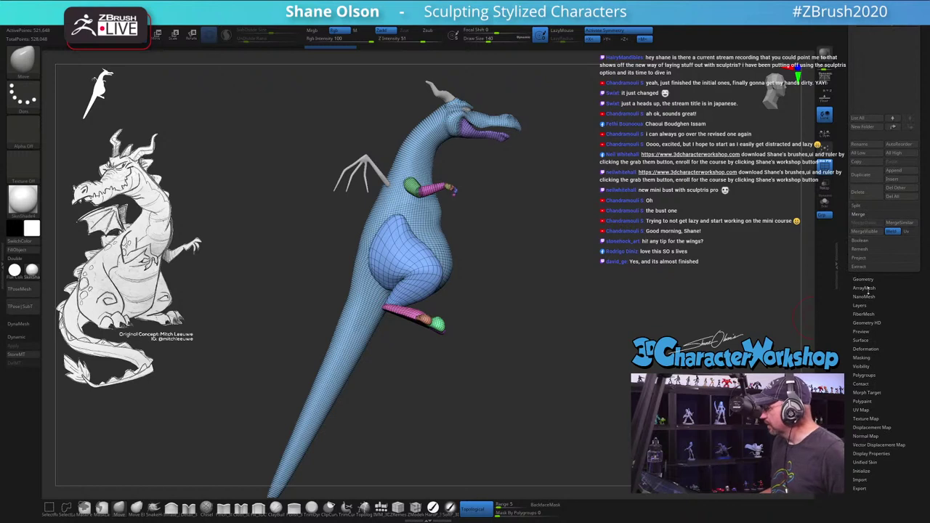
Step: Use Del Lower under Tool > Geometry to remove the body's lower subdivision levels
click(867, 280)
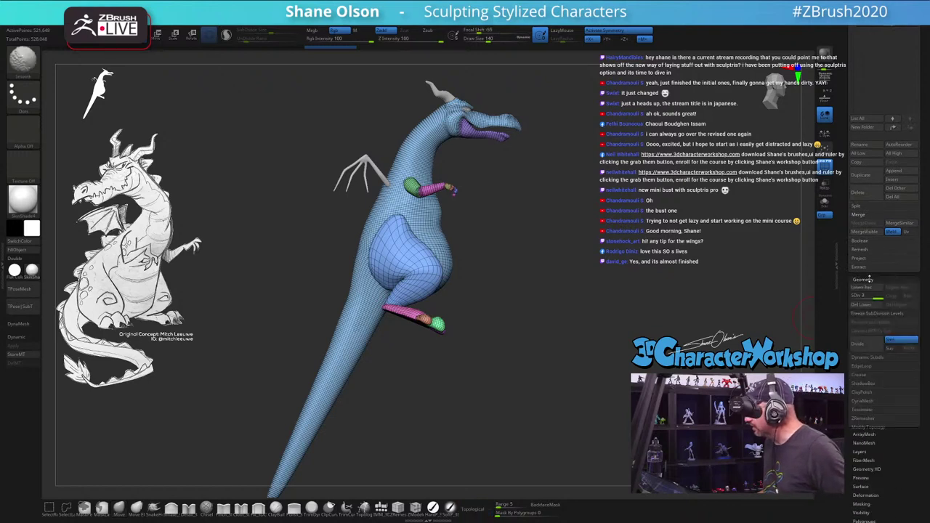
click(872, 412)
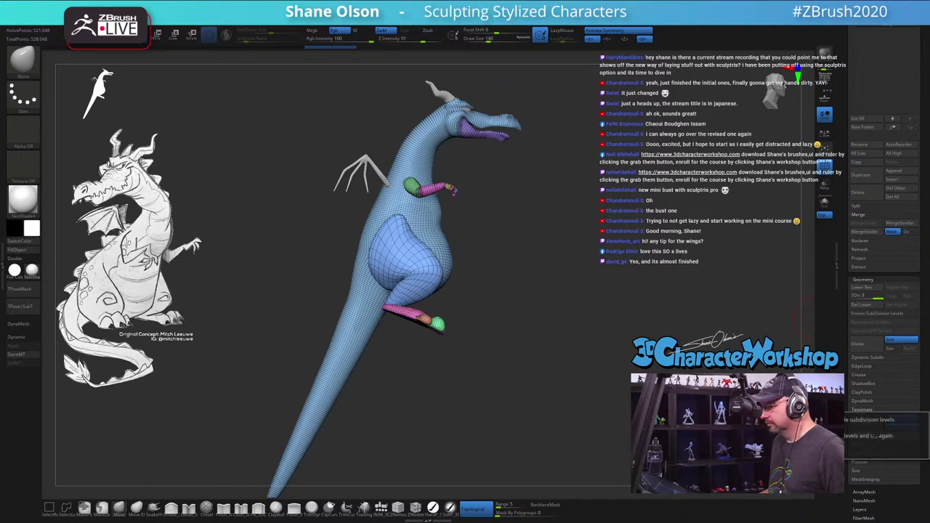
click(861, 305)
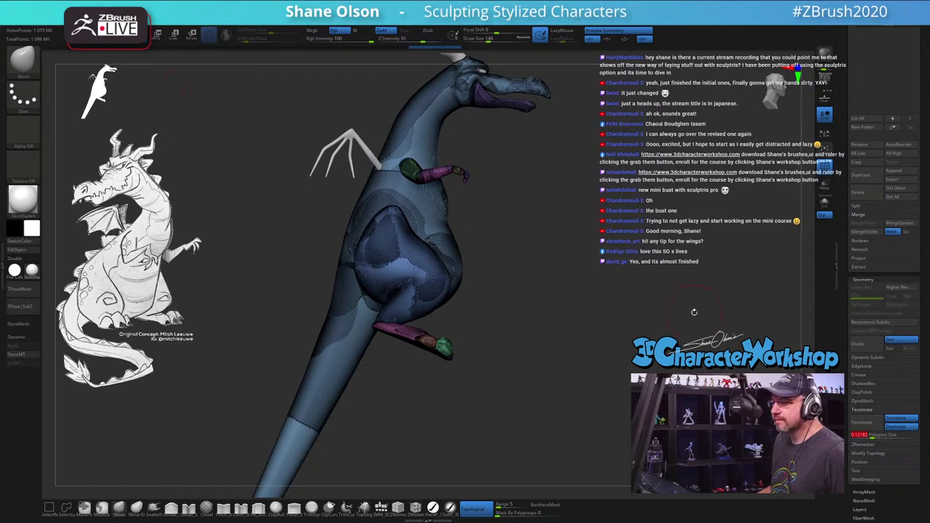
Step: Tessimate the dragon with a Polygons Size of 0.2612
click(873, 435)
drag(483, 277, 511, 333)
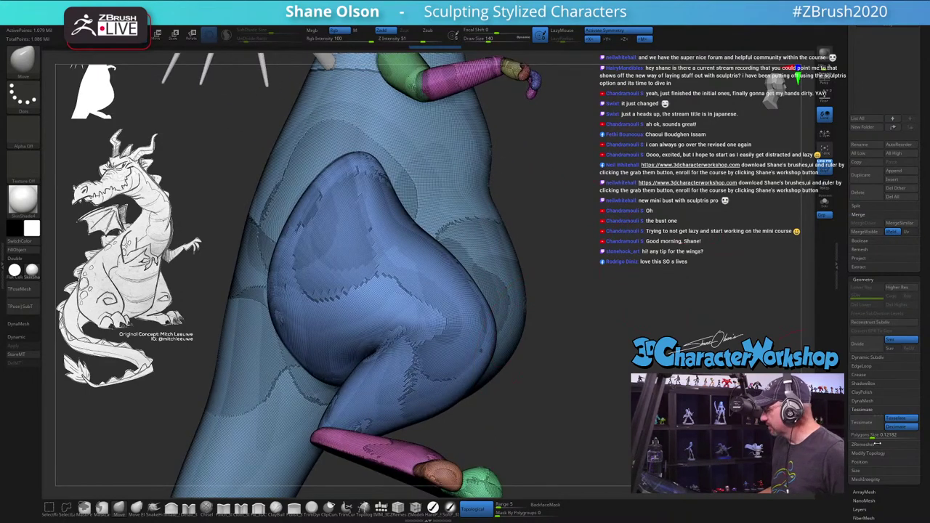
text(0.2612)
key(Return)
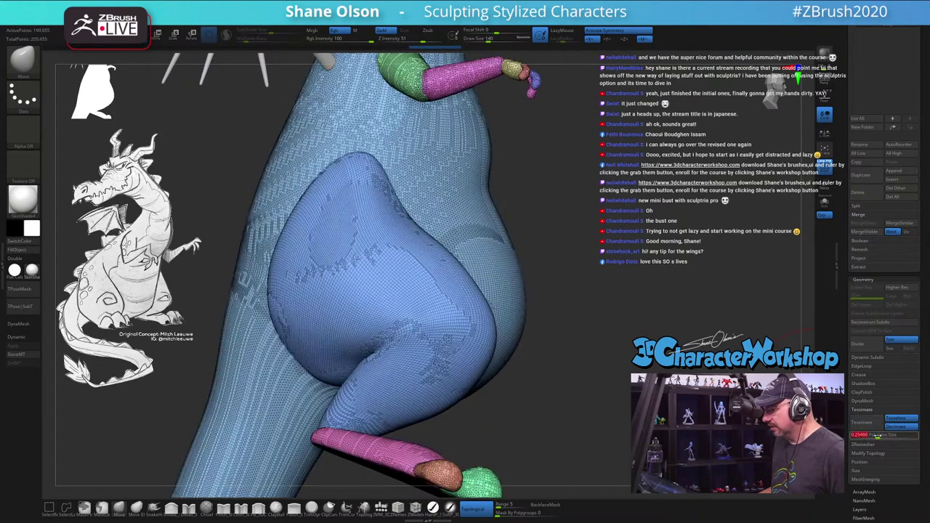
drag(666, 292, 609, 279)
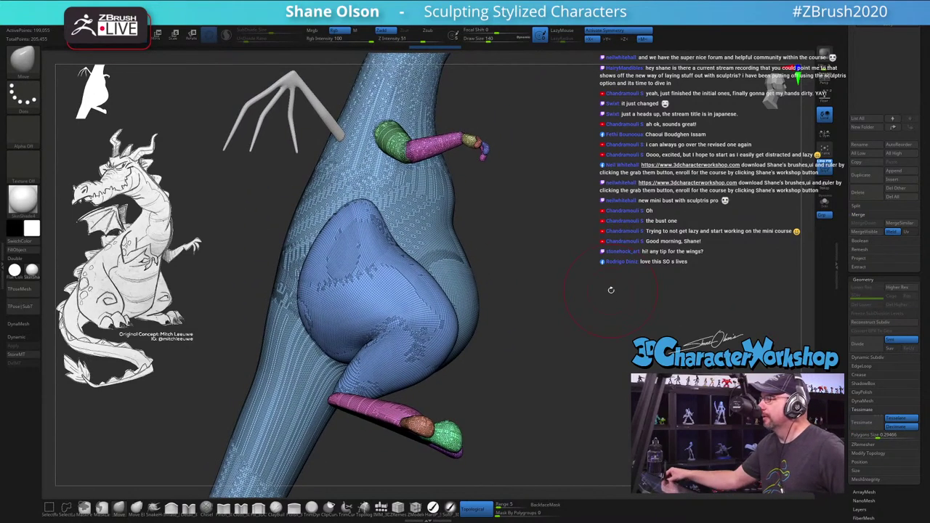
mouse_move(559, 330)
mouse_down()
mouse_move(548, 248)
mouse_move(519, 254)
mouse_move(529, 342)
mouse_move(502, 327)
mouse_move(517, 332)
mouse_up()
Step: Set the brush size to 124 and frame the dragon in a front view
key(space)
key(s)
click(522, 343)
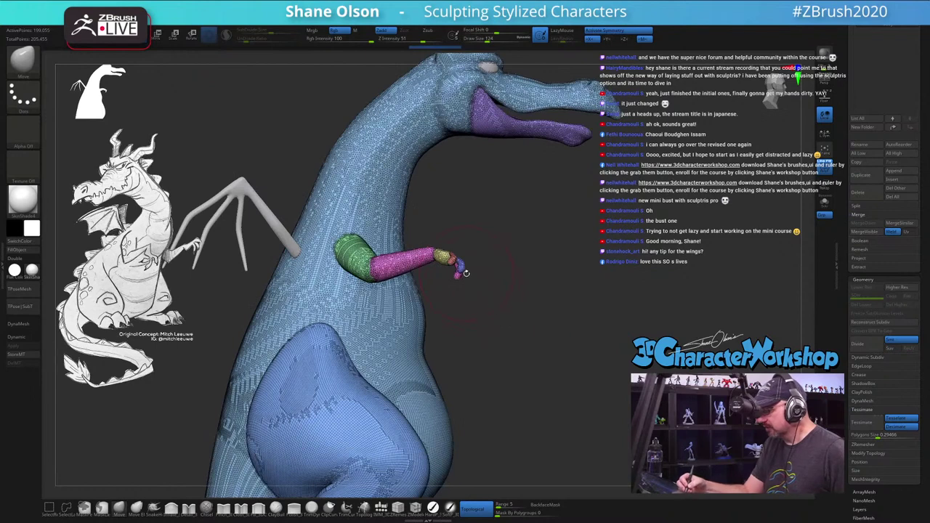
click(878, 436)
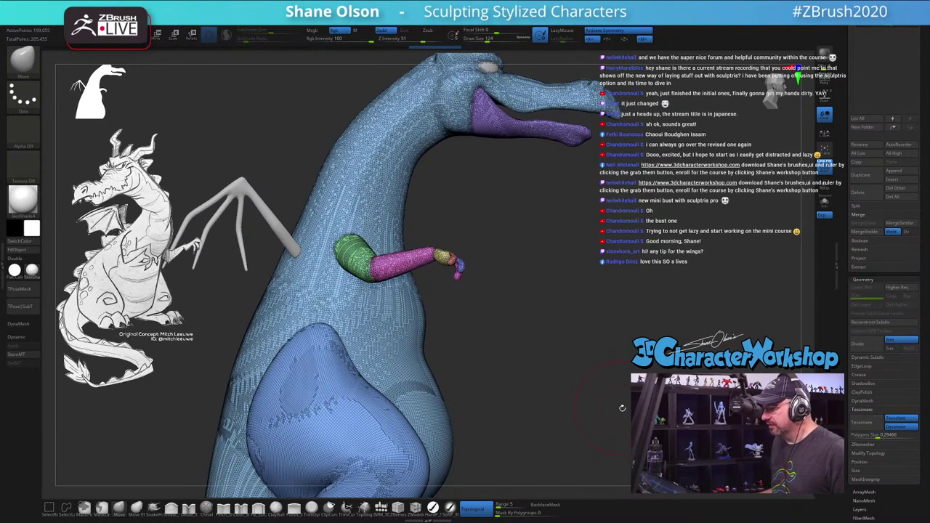
key(s)
mouse_move(589, 342)
mouse_down()
mouse_move(557, 355)
mouse_move(549, 298)
mouse_up()
key(f)
key(space)
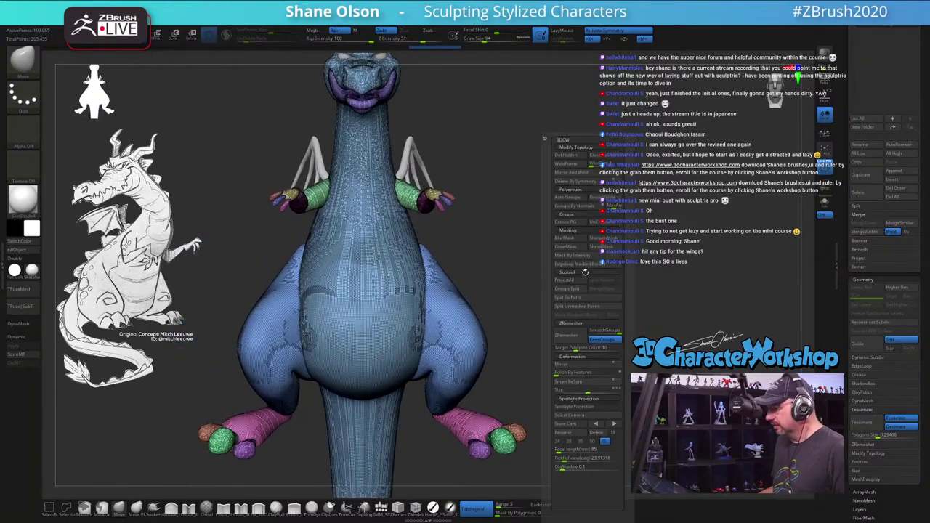
Step: Remesh all dragon parts with Remesh By Union from the Move gizmo's cog menu, then commit
key(w)
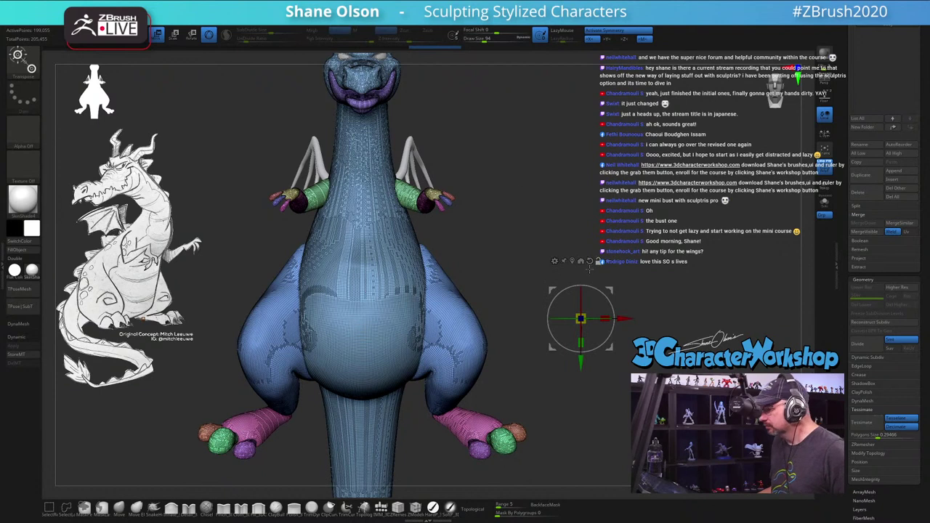
click(361, 338)
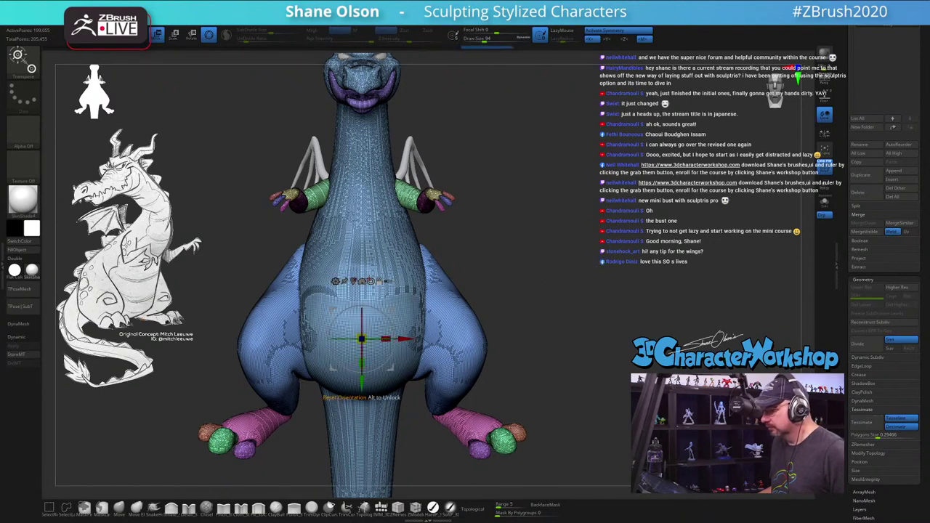
click(336, 282)
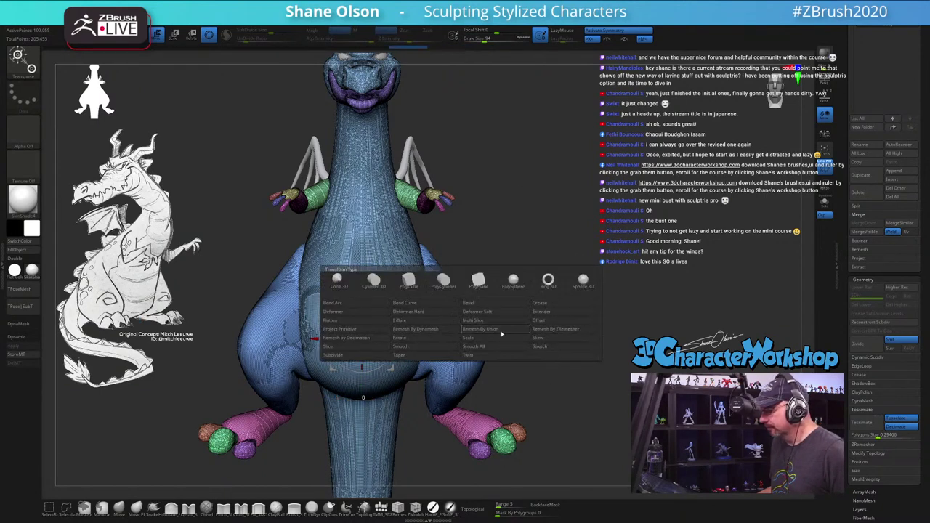
click(501, 331)
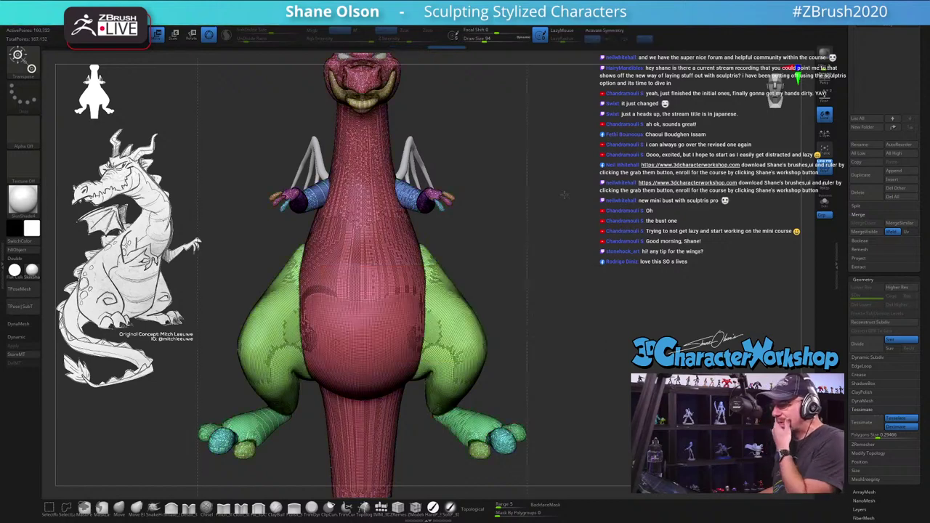
click(336, 343)
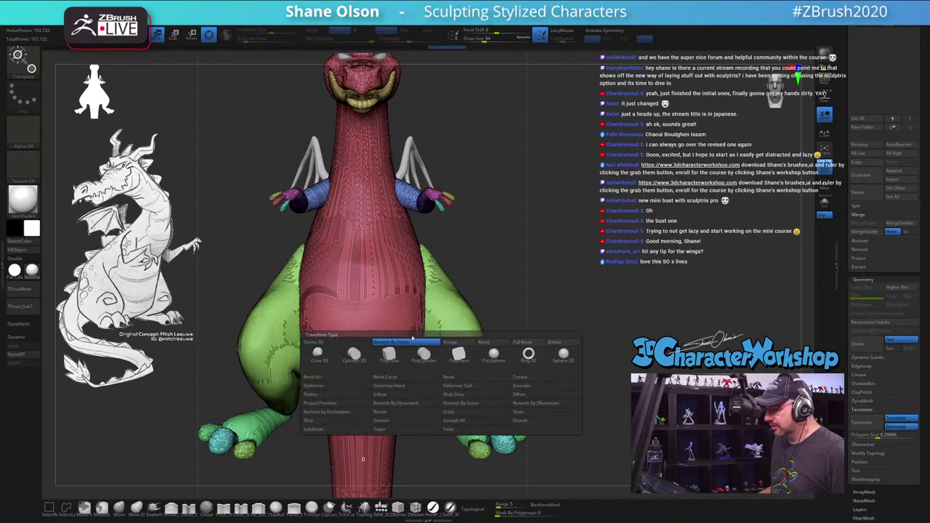
click(452, 342)
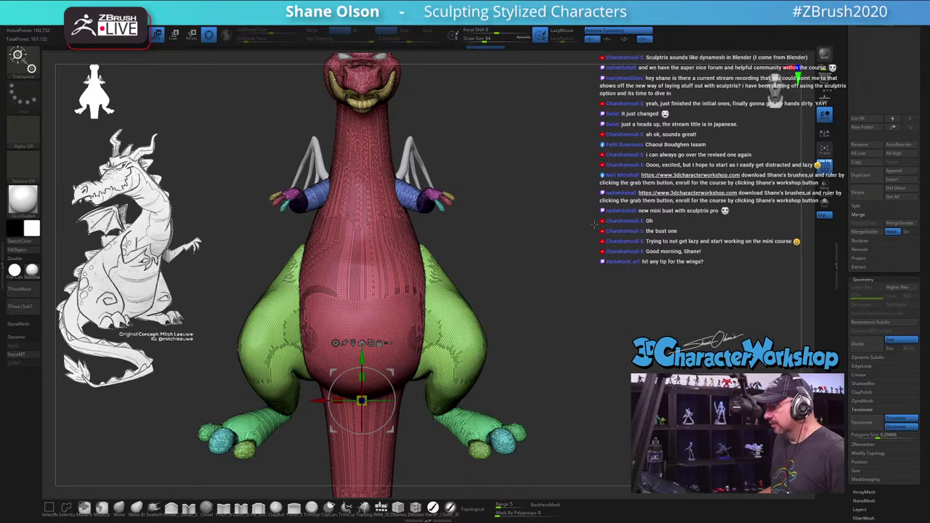
drag(594, 224, 563, 182)
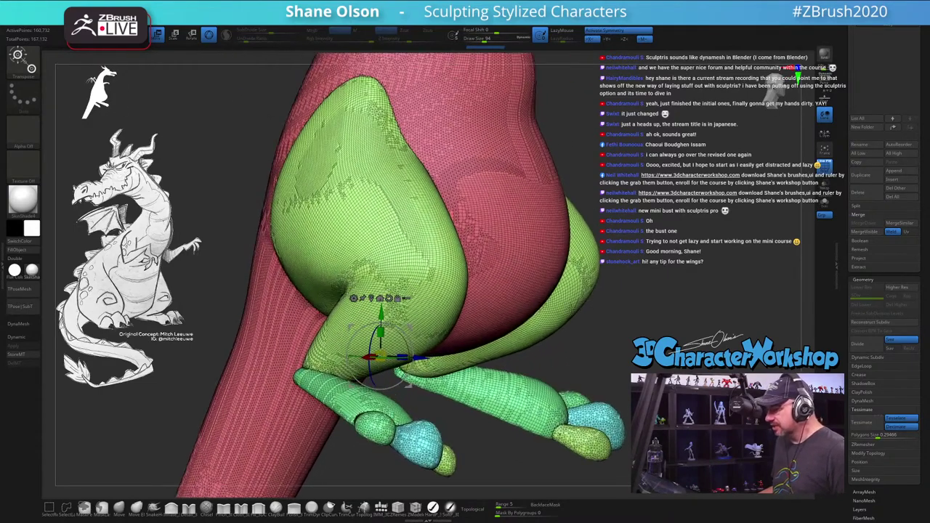
drag(774, 90, 776, 94)
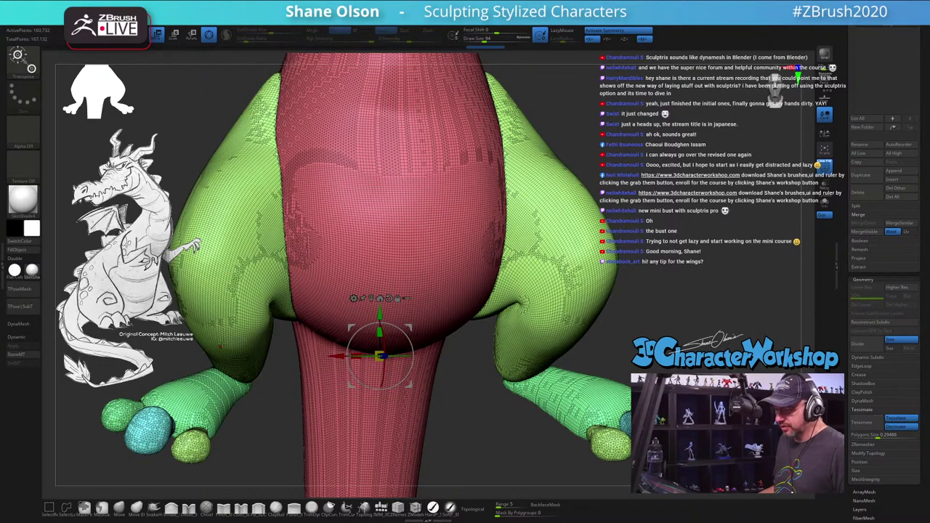
alt+drag(264, 419, 578, 188)
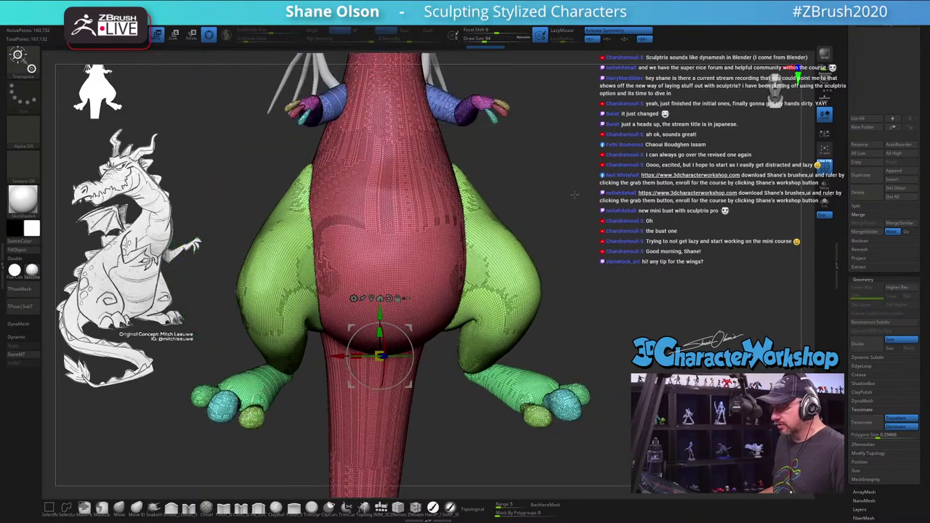
scroll(574, 195, down, 3)
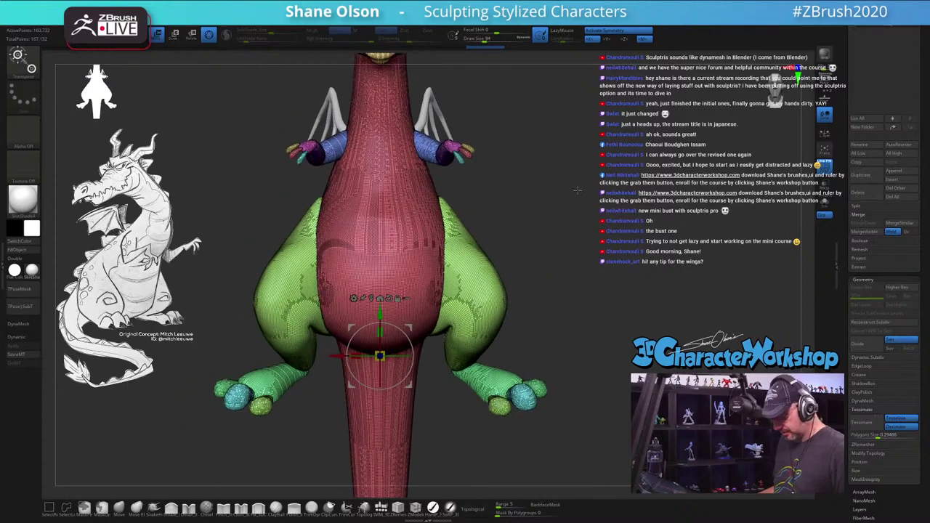
scroll(550, 215, down, 3)
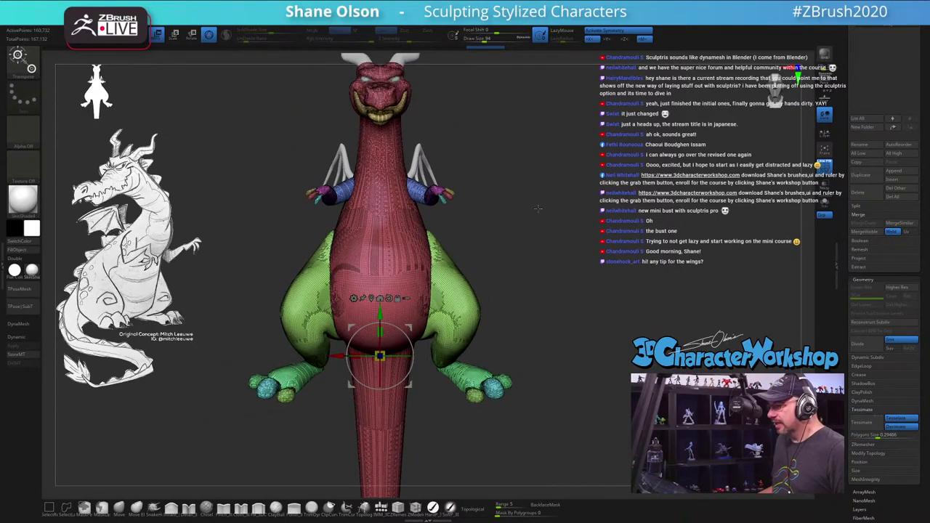
scroll(858, 135, up, 5)
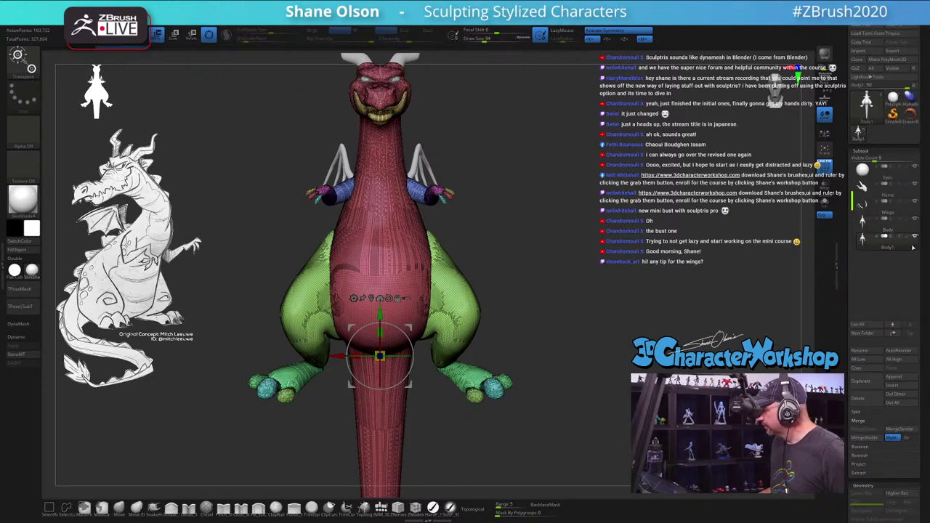
Step: Duplicate the Body1 subtool as a backup and view the dragon from three-quarter side
click(875, 380)
drag(534, 138, 593, 271)
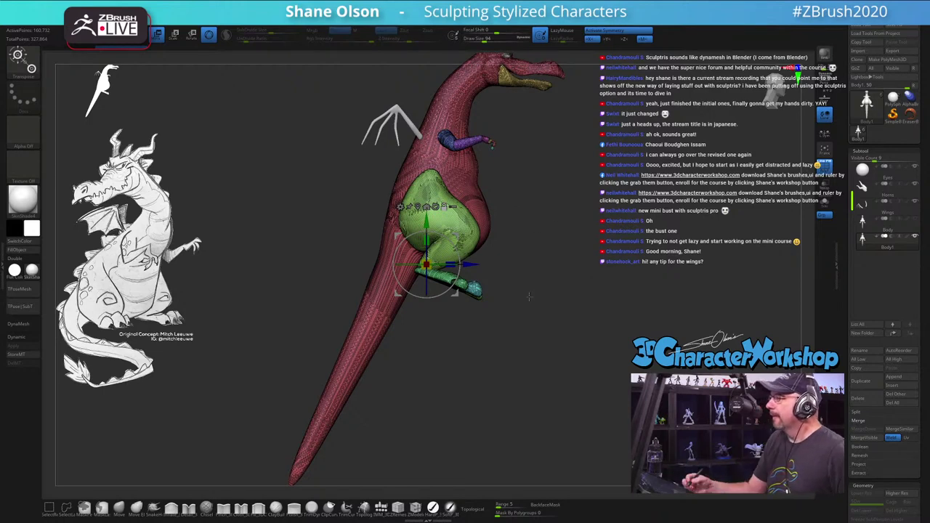
mouse_move(530, 298)
mouse_down()
mouse_move(528, 308)
mouse_move(559, 296)
mouse_move(536, 322)
mouse_move(544, 314)
mouse_move(523, 299)
mouse_move(529, 306)
mouse_move(529, 291)
mouse_move(534, 338)
mouse_move(533, 324)
mouse_up()
key(q)
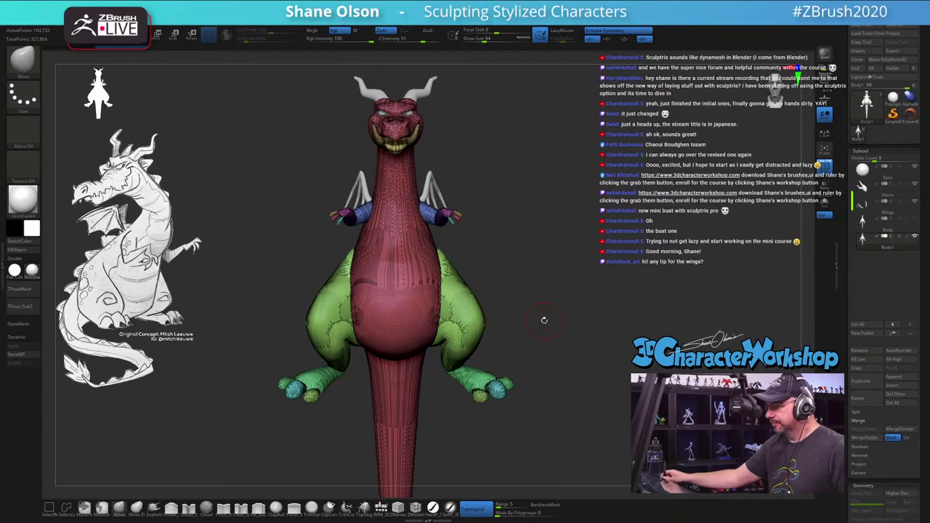
drag(540, 319, 579, 323)
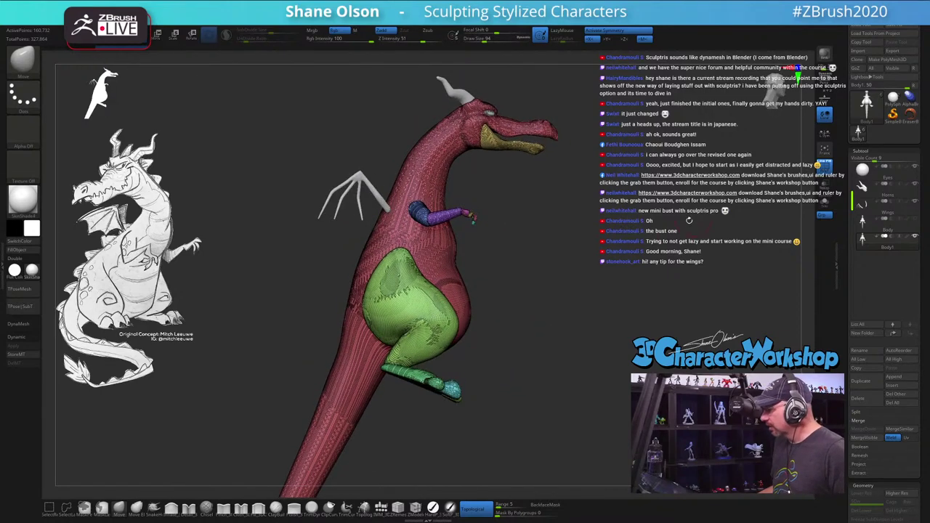
Step: Collapse Tessimate, open the ZRemesher options, and rotate the dragon to inspect it
scroll(858, 370, down, 5)
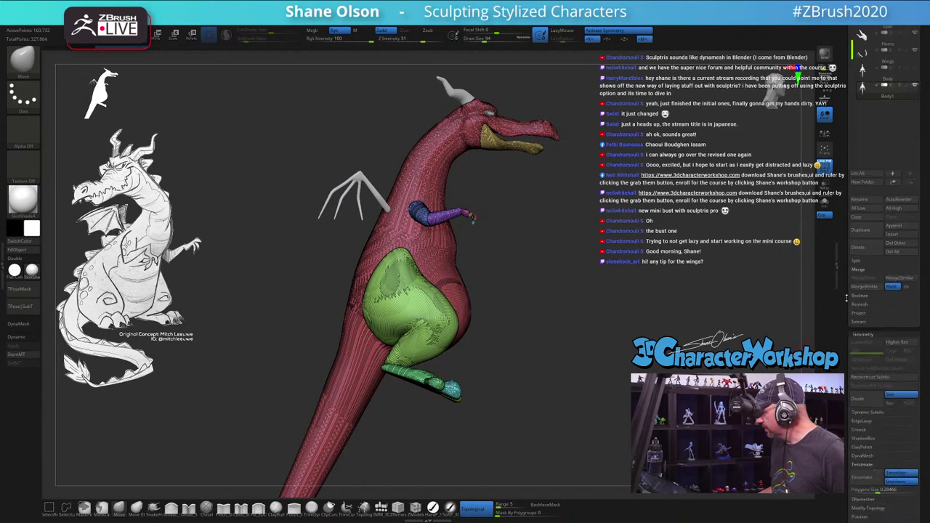
click(863, 368)
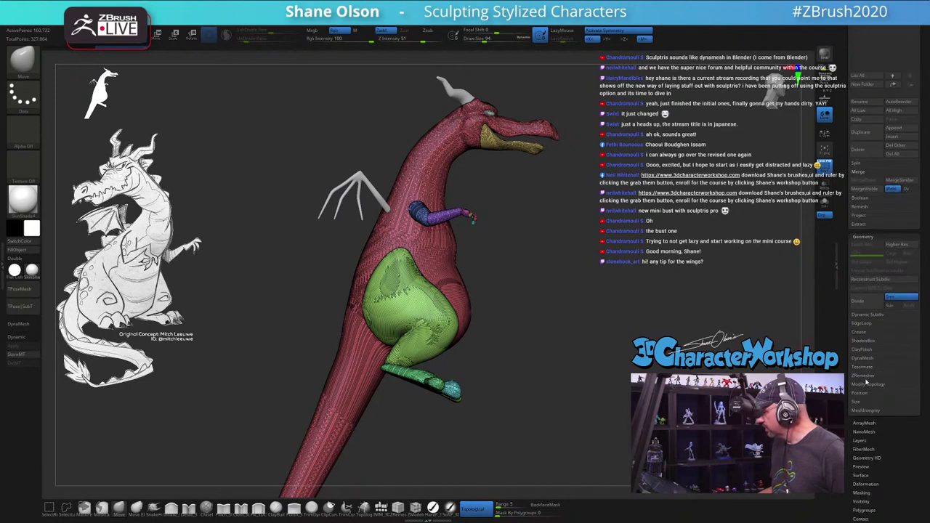
click(863, 376)
drag(591, 254, 622, 338)
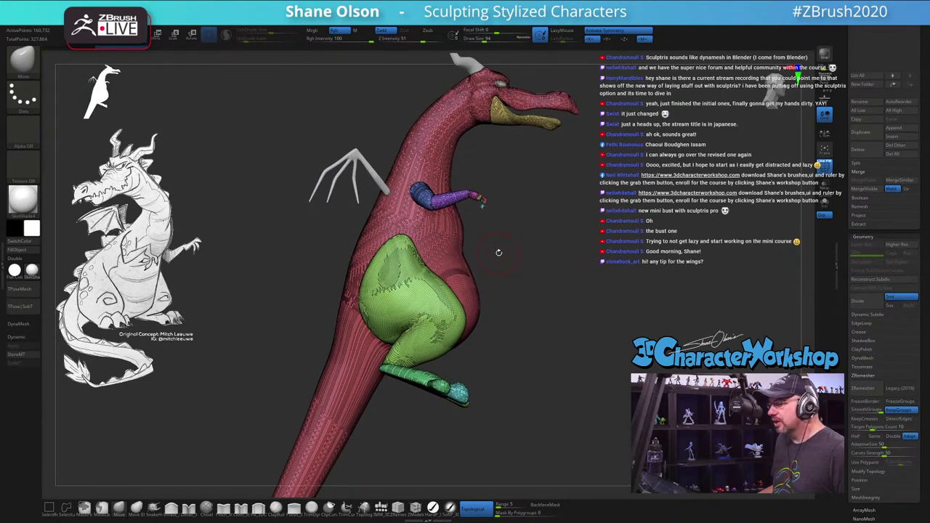
drag(502, 361, 514, 298)
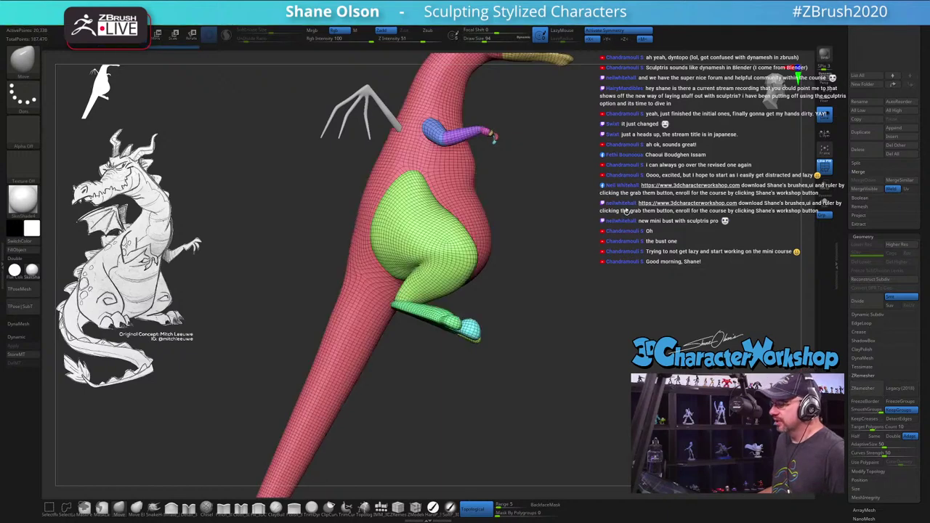
Step: Orbit the ZRemeshed dragon from behind, front three-quarter, and side
mouse_move(630, 215)
mouse_down()
mouse_move(603, 225)
mouse_move(626, 217)
mouse_move(607, 215)
mouse_up()
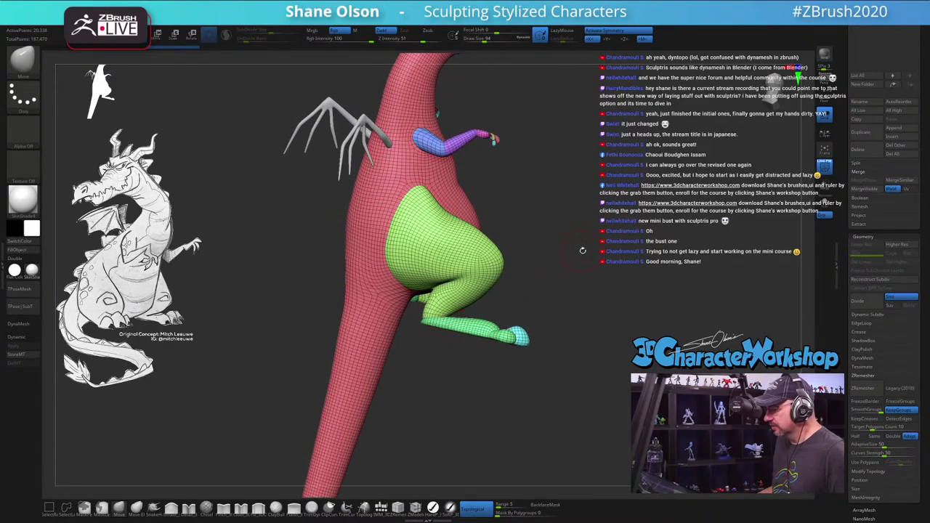
drag(583, 250, 624, 319)
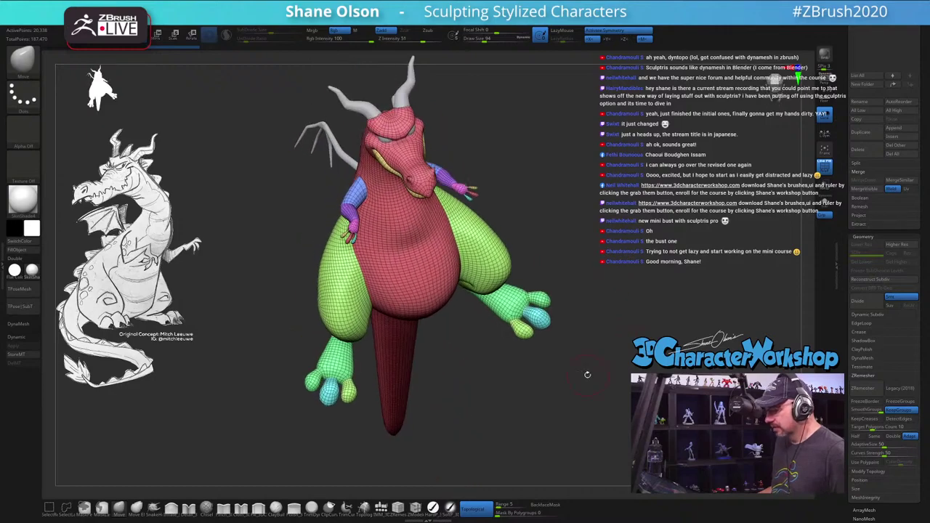
drag(588, 374, 483, 336)
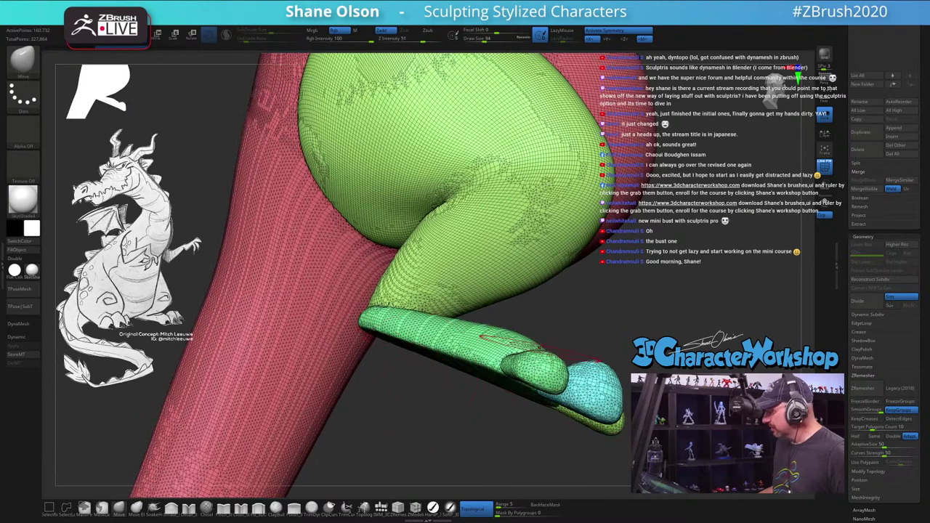
Step: Smooth the junction where the dragon's foot meets the leg
mouse_move(633, 327)
mouse_down()
mouse_move(658, 316)
mouse_move(632, 335)
mouse_up()
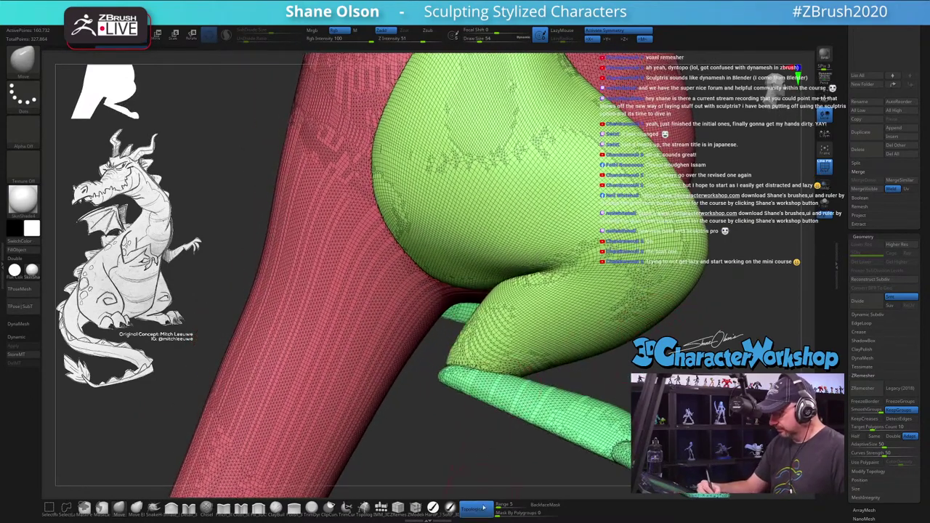
mouse_move(527, 400)
shift+mouse_down()
mouse_move(477, 332)
mouse_move(467, 364)
mouse_move(446, 355)
mouse_move(494, 346)
mouse_move(495, 366)
mouse_move(615, 406)
shift+mouse_up()
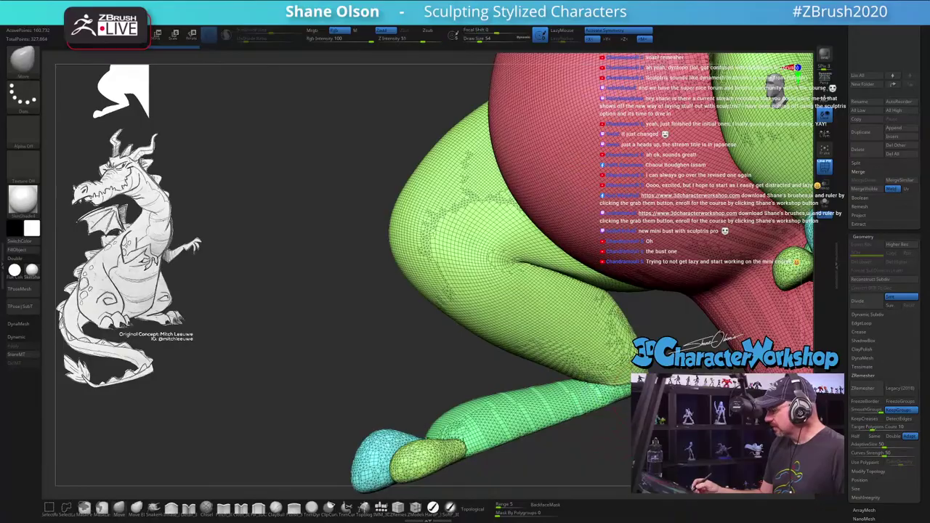
drag(305, 146, 494, 167)
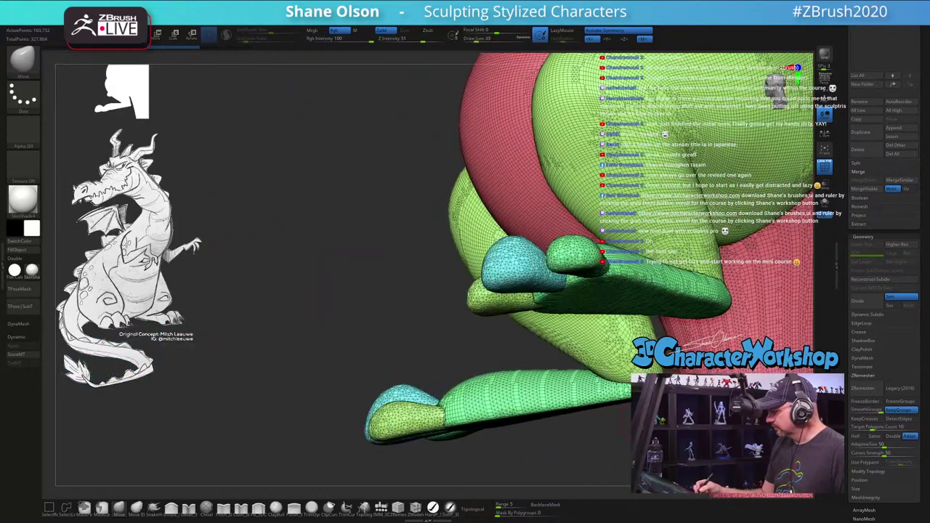
Step: Isolate a single toe, hiding the rest of the mesh
key(shift)
key(shift)
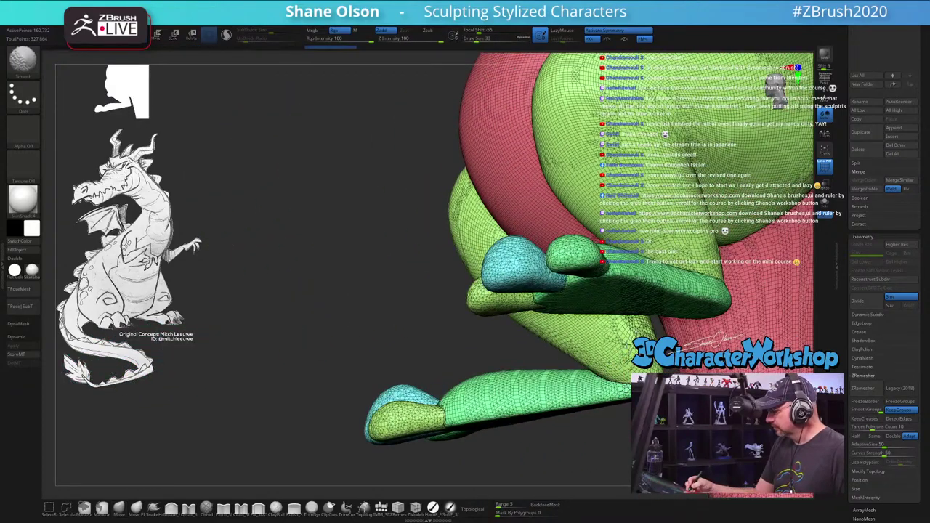
drag(494, 398, 581, 396)
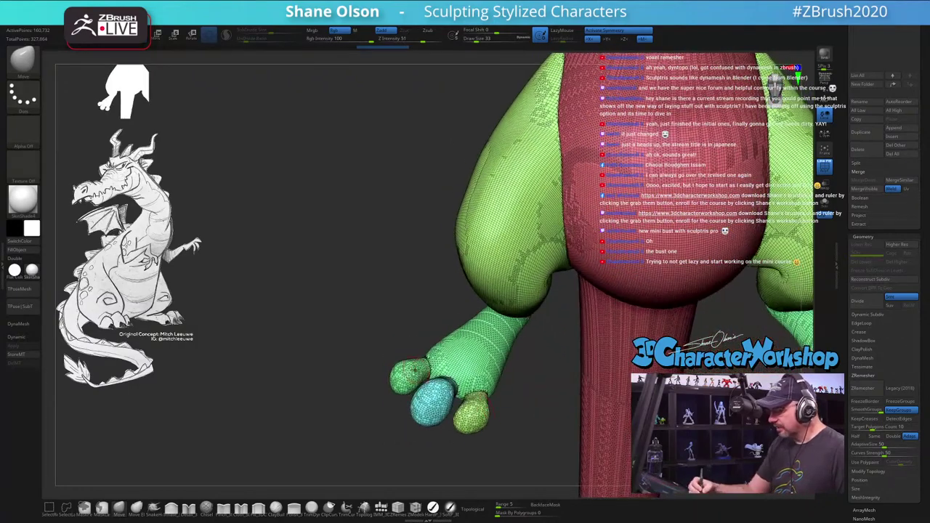
ctrl+shift+click(411, 374)
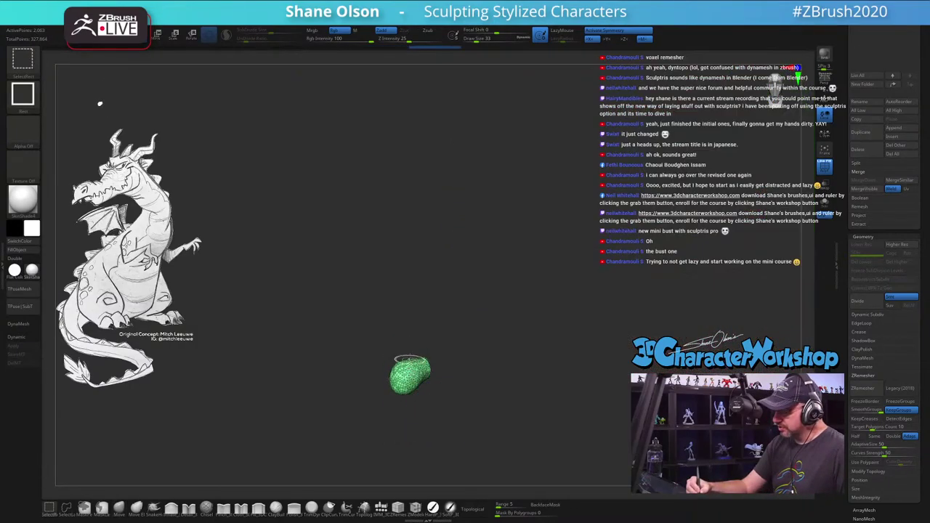
Step: Unhide all parts, frame the full dragon, and orbit over its belly, legs and head
ctrl+shift+click(434, 306)
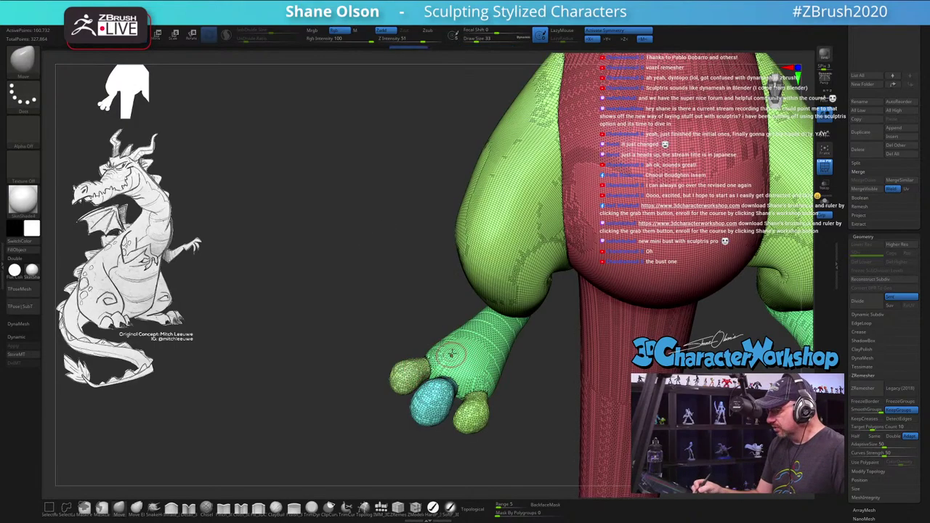
key(f)
drag(633, 287, 654, 283)
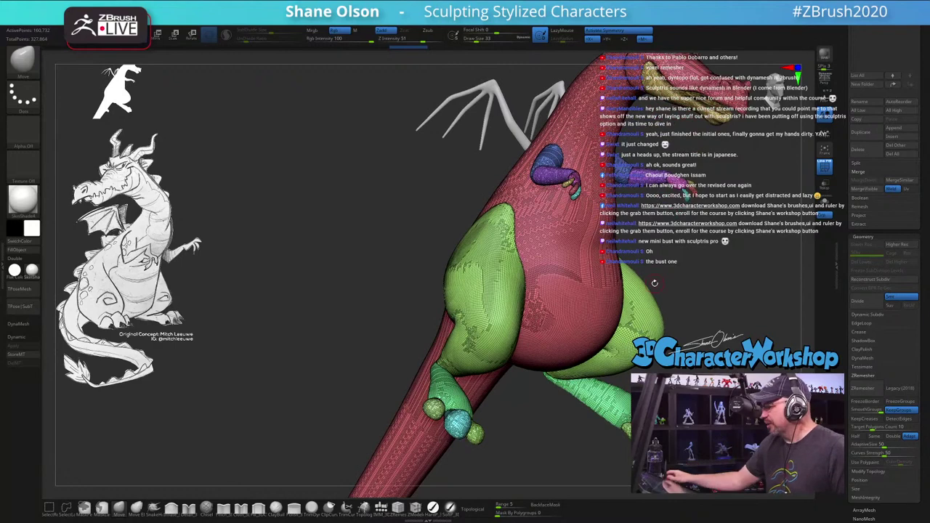
drag(421, 225, 399, 220)
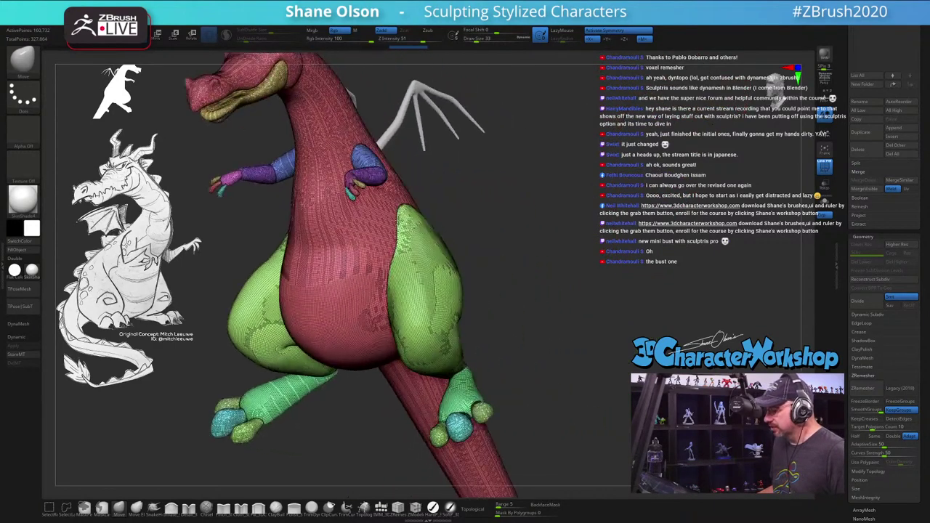
drag(490, 168, 422, 280)
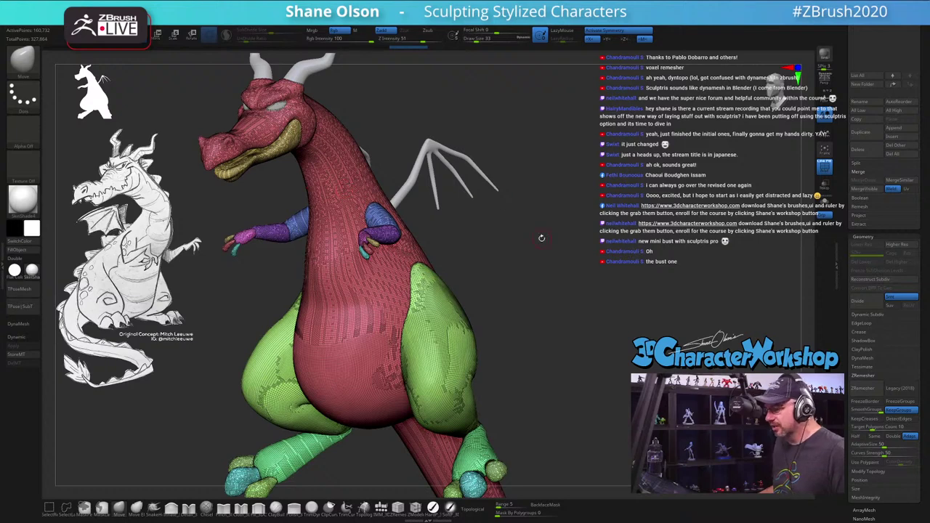
drag(543, 288, 557, 342)
drag(544, 293, 555, 353)
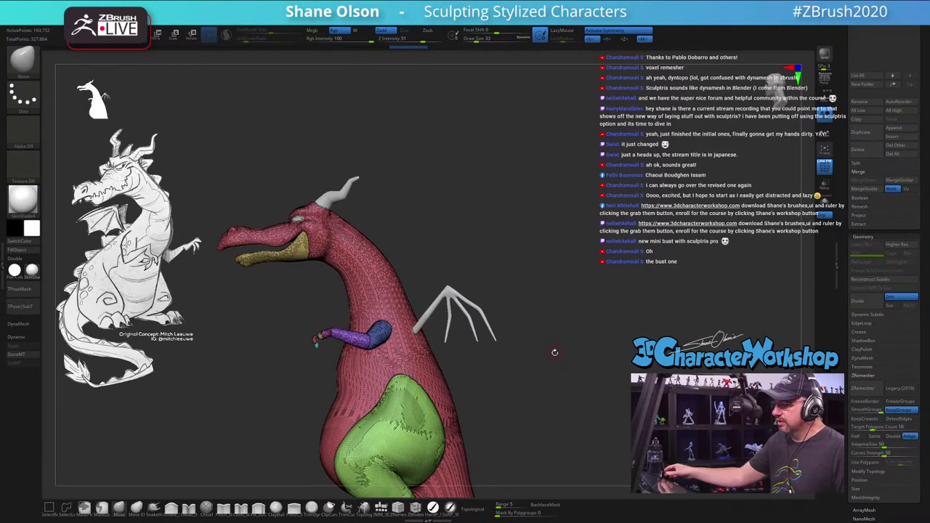
Step: Zoom in on the head, isolate the yellow lower-jaw polygroup, then hide it
alt+drag(440, 208, 533, 279)
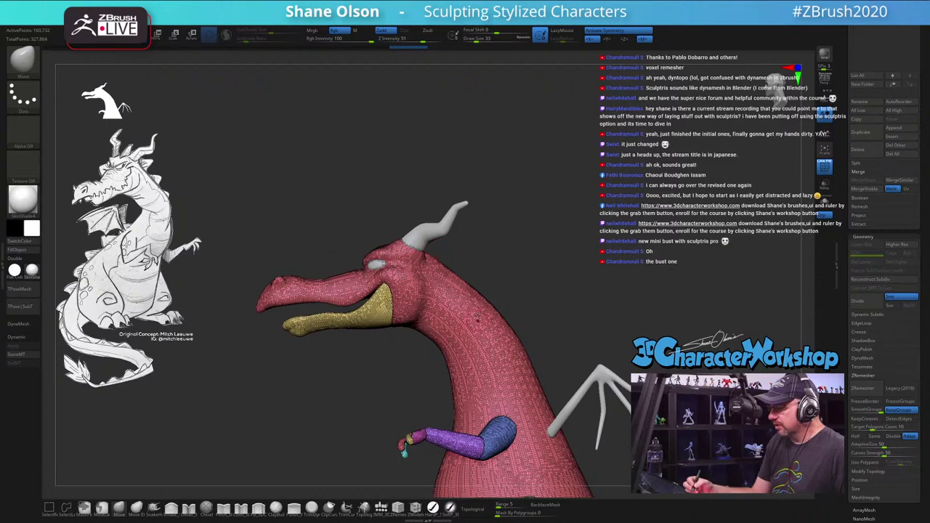
mouse_move(532, 274)
mouse_down()
mouse_move(549, 274)
mouse_move(480, 298)
mouse_move(413, 303)
mouse_move(416, 229)
mouse_move(495, 131)
mouse_move(226, 342)
mouse_move(394, 366)
mouse_up()
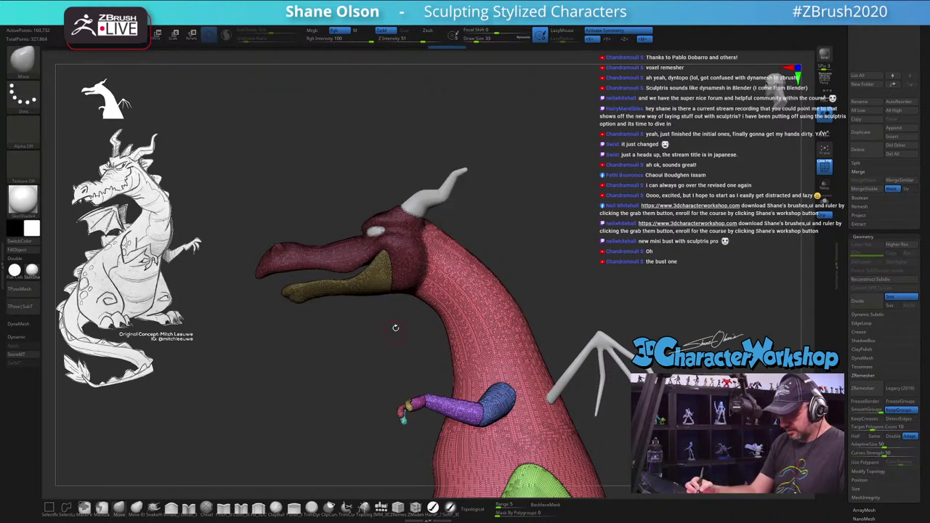
ctrl+shift+click(372, 282)
ctrl+shift+click(375, 284)
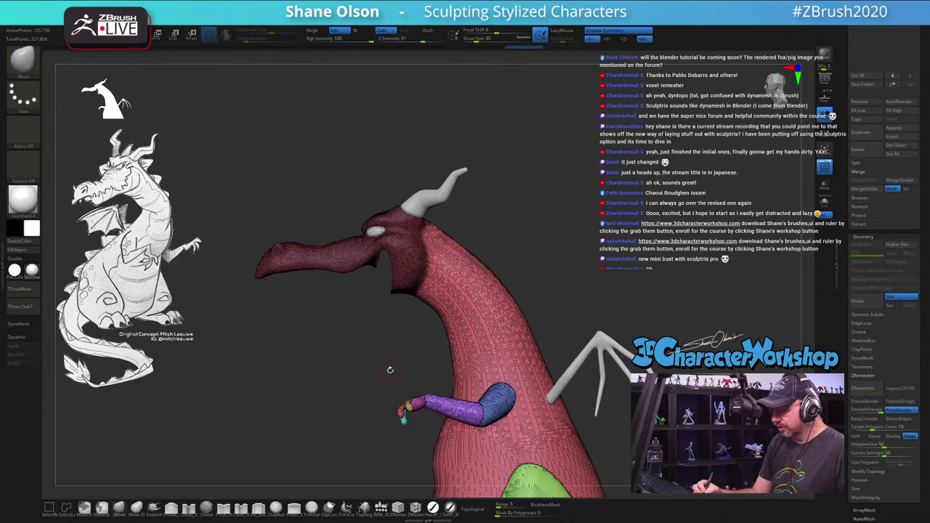
Step: Try merging the head into one polygroup, then undo back to separate groups with the lower jaw shown
ctrl+drag(391, 370, 388, 374)
key(ctrl+w)
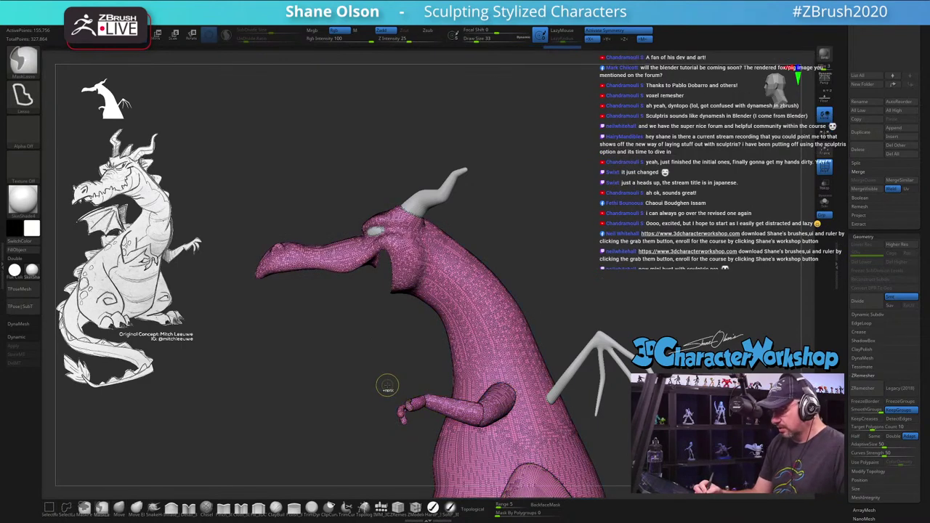
ctrl+shift+click(386, 385)
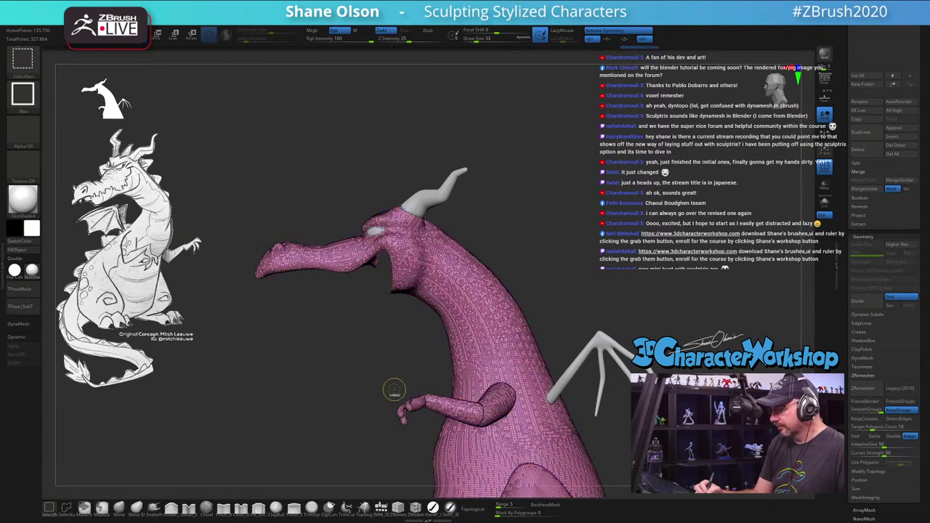
key(ctrl+z)
key(ctrl+z)
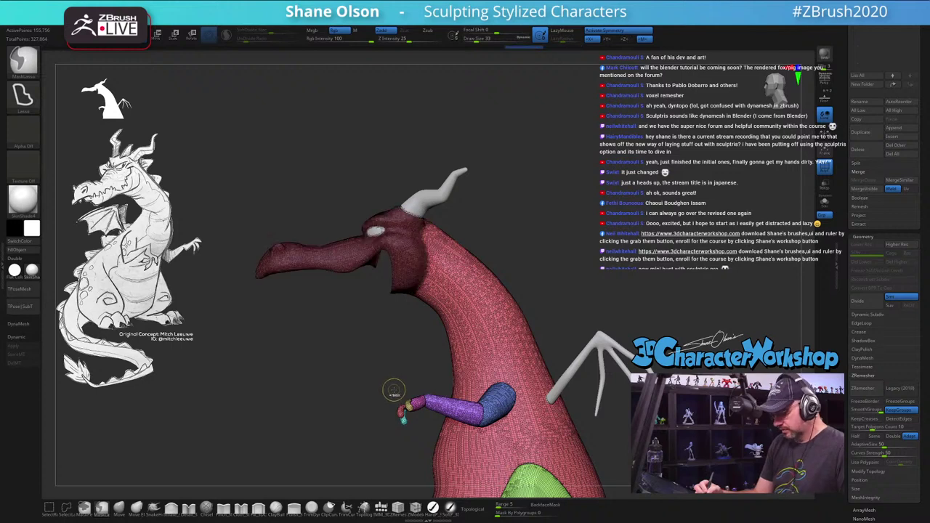
key(ctrl+z)
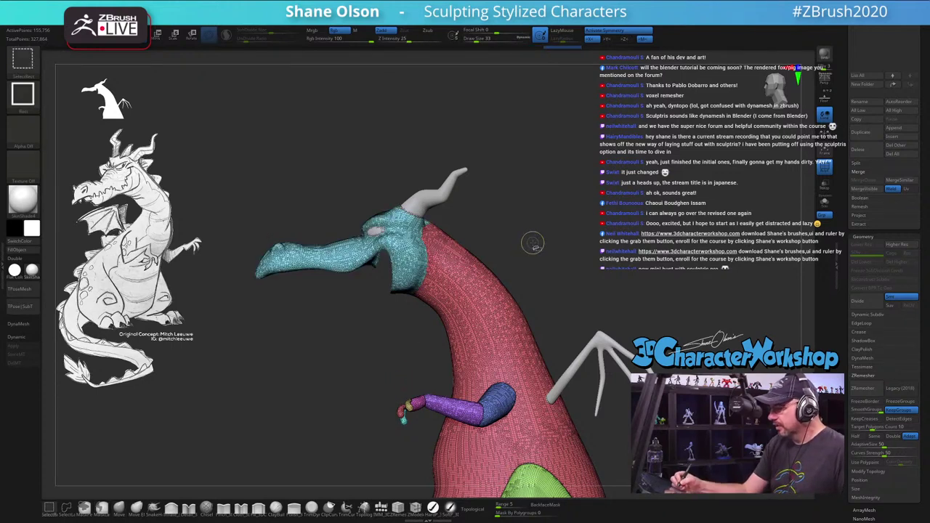
key(ctrl+z)
Step: Isolate the red body, mask the upper neck into its own olive group, and show the whole dragon
mouse_move(567, 248)
mouse_down()
mouse_move(614, 236)
mouse_move(557, 270)
mouse_move(559, 257)
mouse_move(457, 177)
mouse_up()
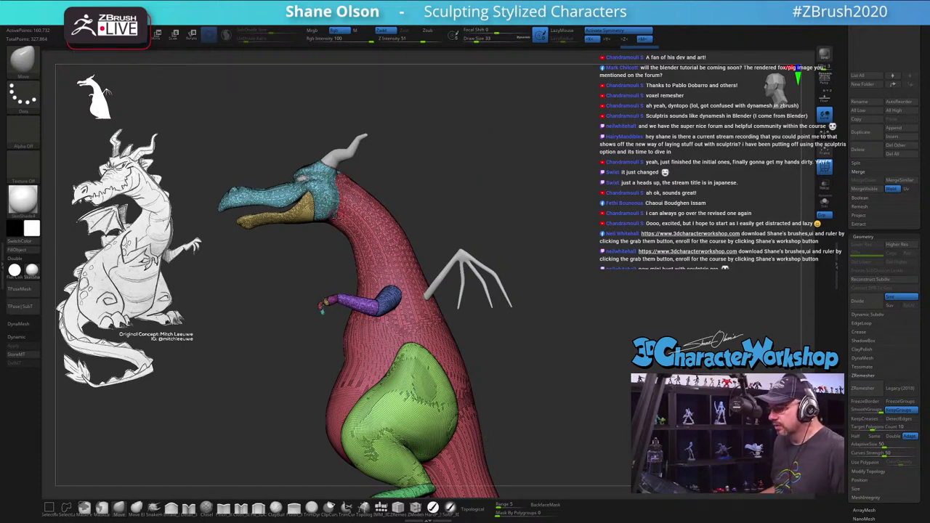
drag(556, 331, 539, 333)
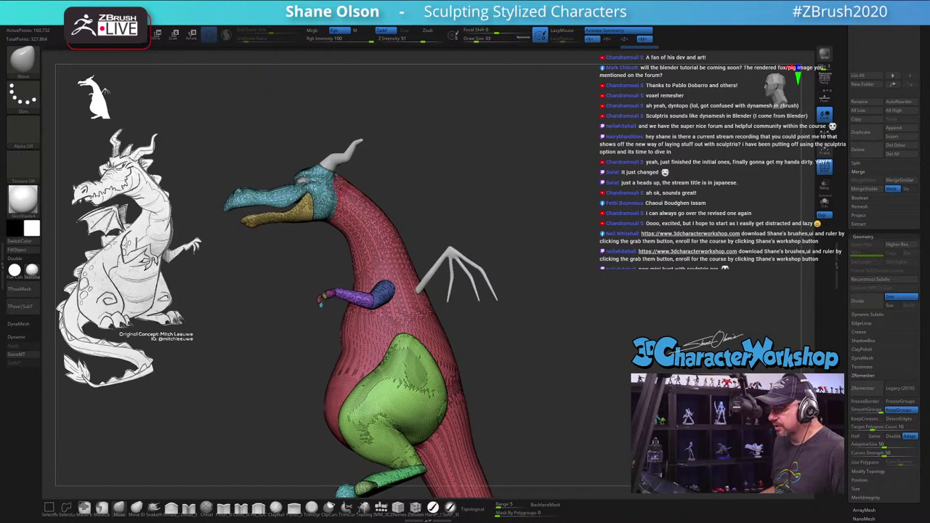
ctrl+shift+click(381, 245)
mouse_move(414, 250)
ctrl+mouse_down()
mouse_move(270, 136)
mouse_move(231, 216)
mouse_move(258, 260)
mouse_move(329, 279)
ctrl+mouse_up()
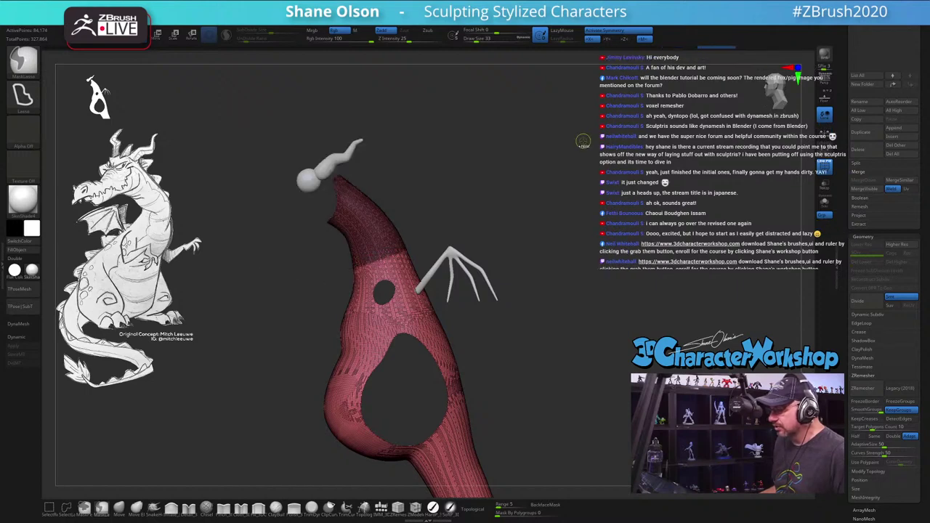
ctrl+shift+click(554, 182)
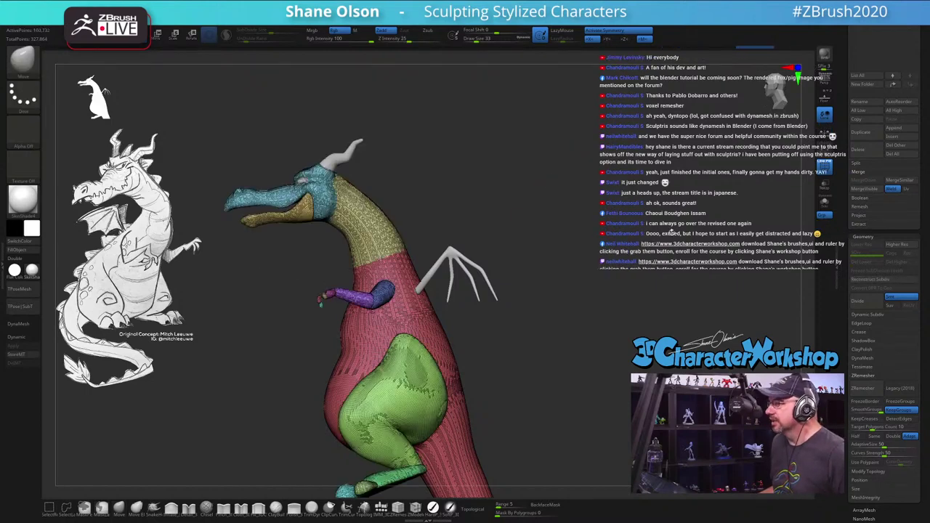
drag(576, 242, 512, 232)
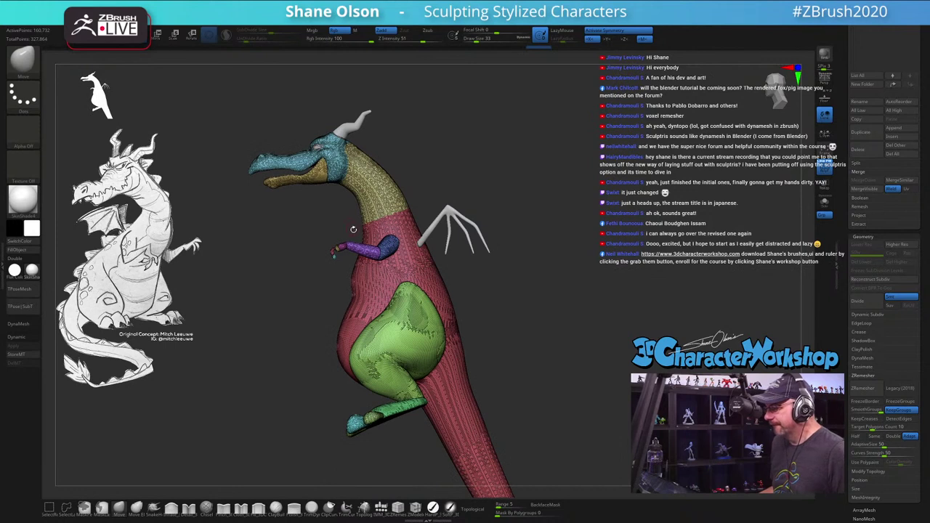
Step: Isolate the red body, lasso-mask the tail into a separate polygroup, then unhide and frame the dragon
alt+drag(565, 299, 446, 210)
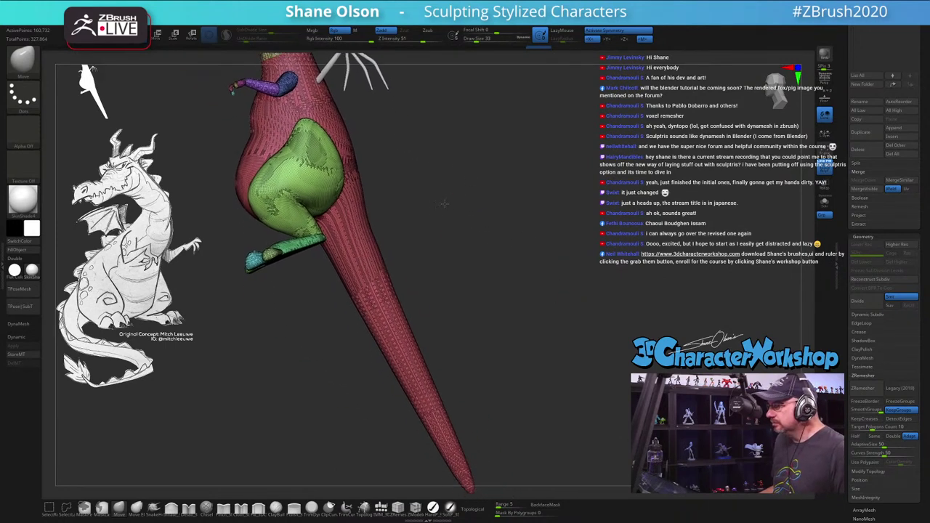
ctrl+shift+click(351, 244)
key(ctrl+shift)
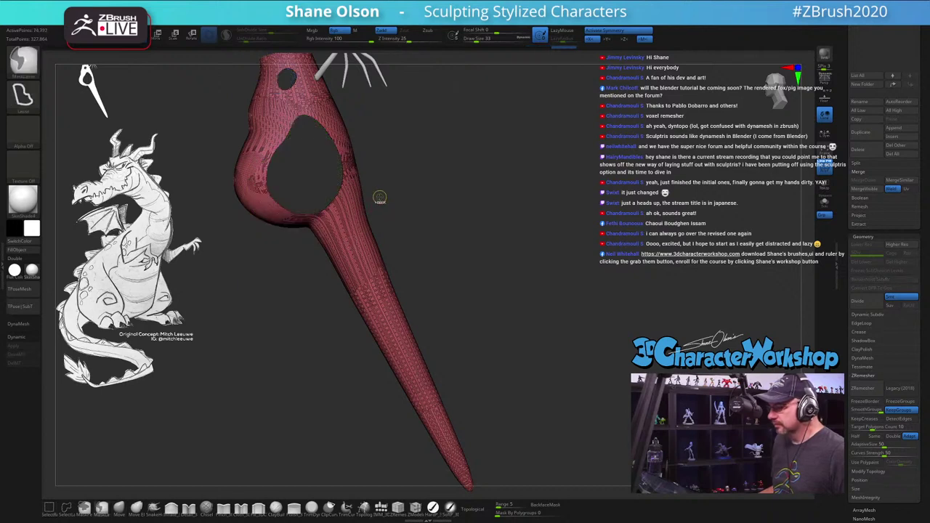
ctrl+drag(374, 197, 299, 236)
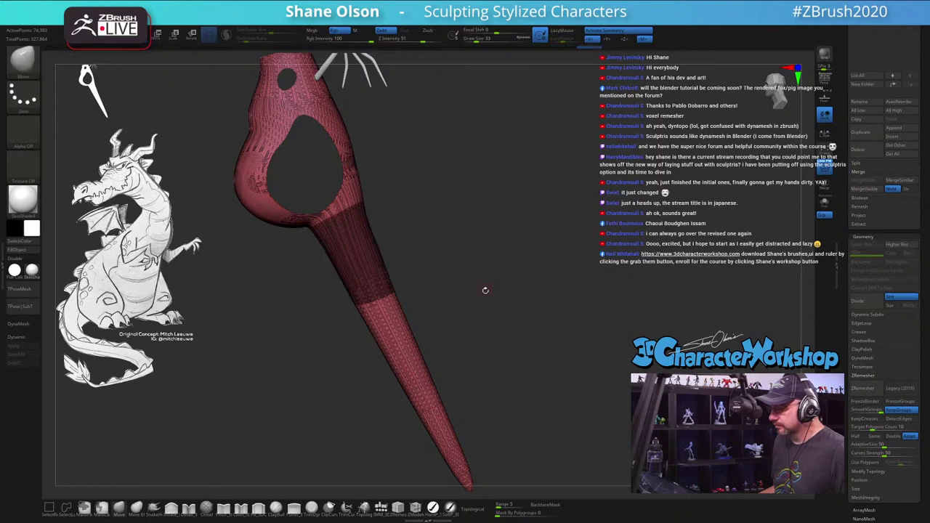
mouse_move(485, 288)
mouse_down()
mouse_move(313, 251)
mouse_move(448, 438)
mouse_up()
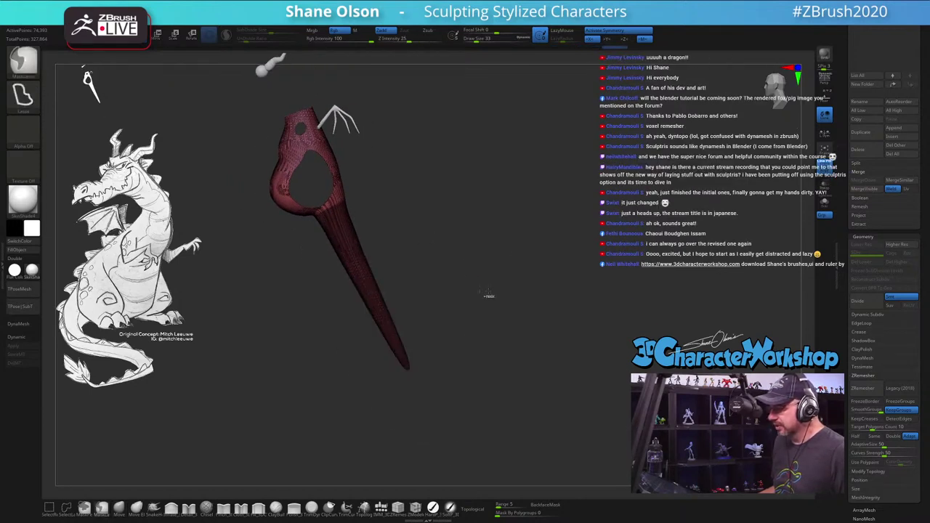
key(f)
ctrl+click(504, 212)
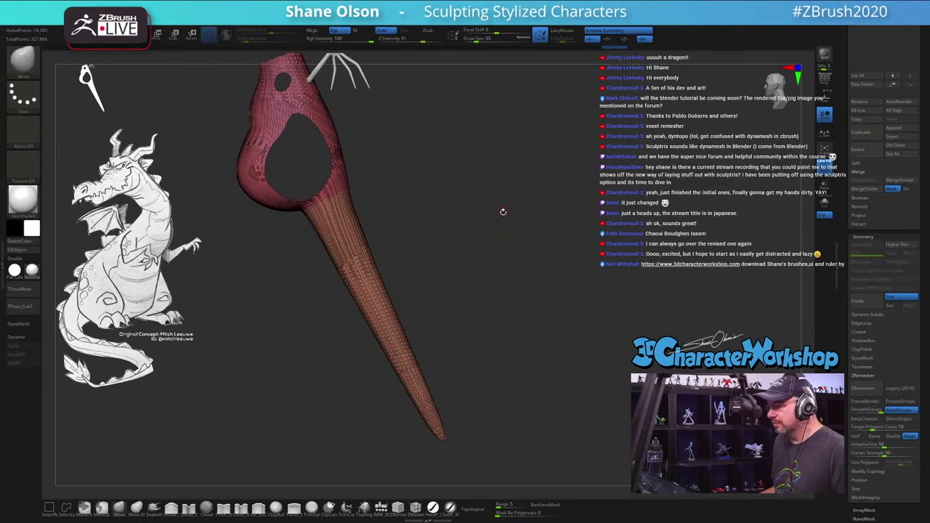
drag(493, 196, 555, 266)
ctrl+shift+click(631, 201)
key(f)
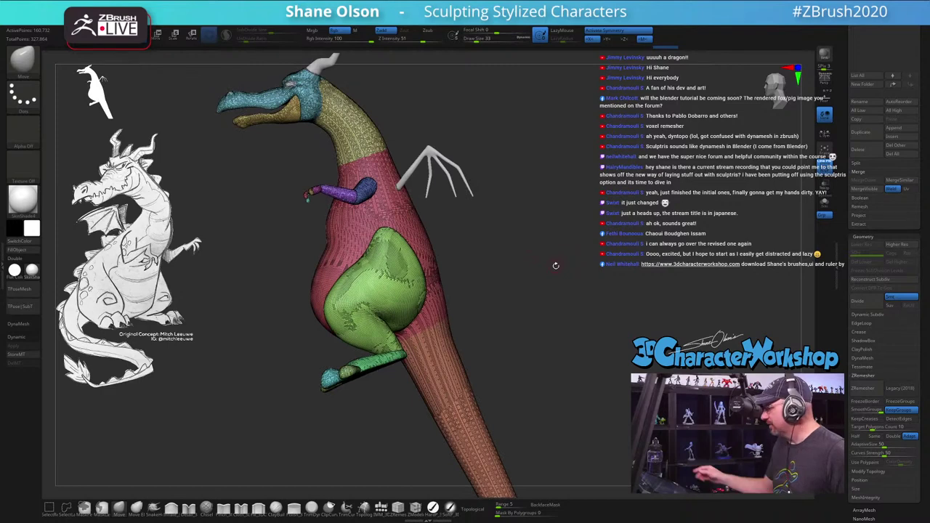
drag(530, 332, 564, 314)
key(space)
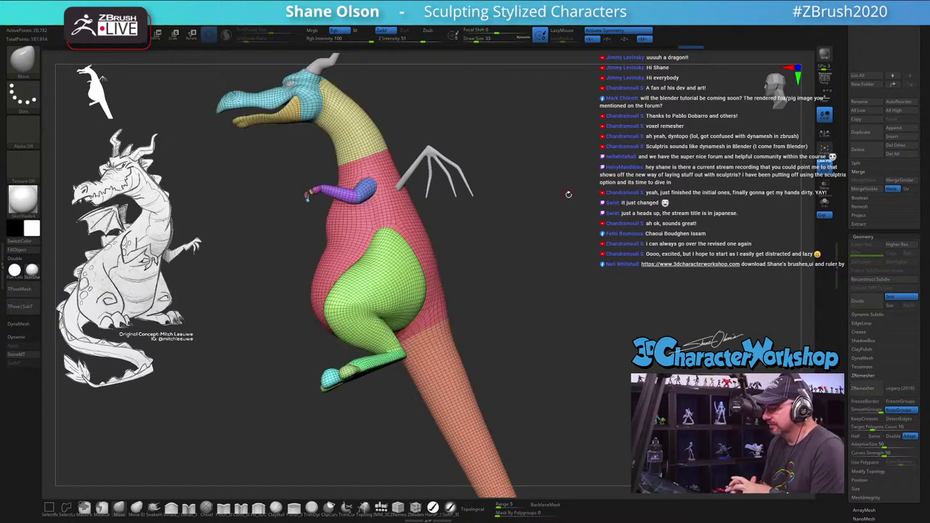
drag(530, 227, 575, 180)
drag(623, 227, 578, 304)
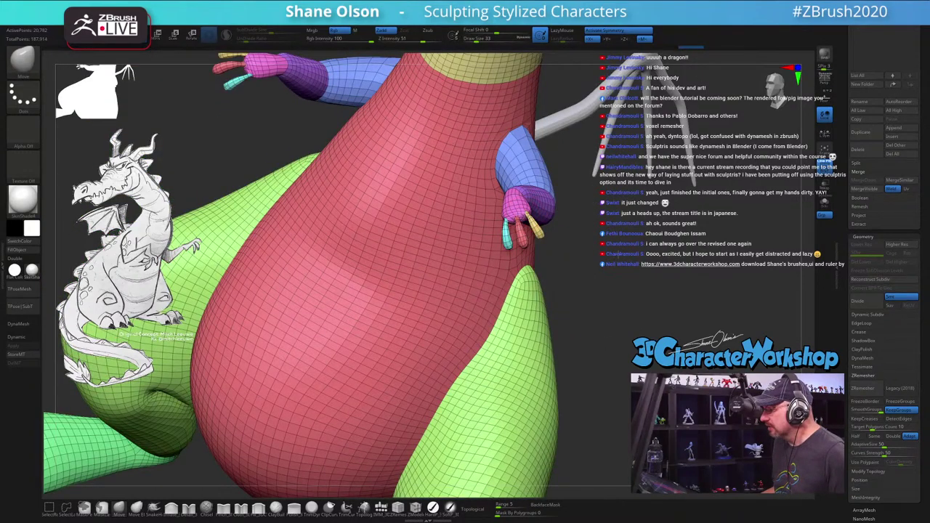
key(f)
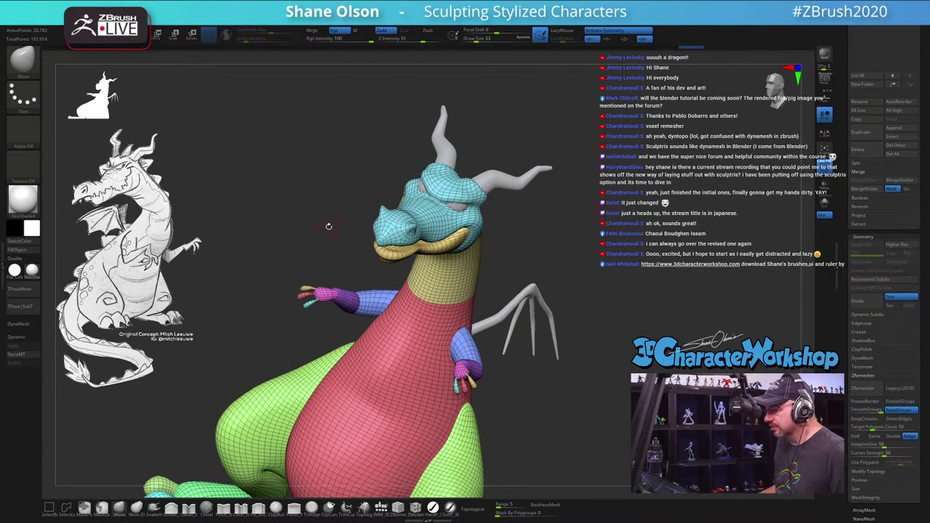
drag(329, 226, 542, 305)
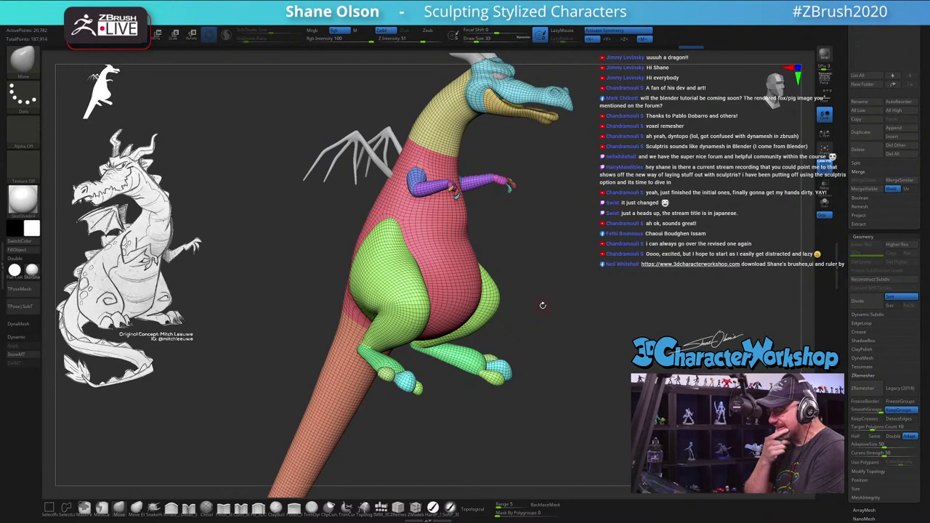
drag(617, 282, 604, 317)
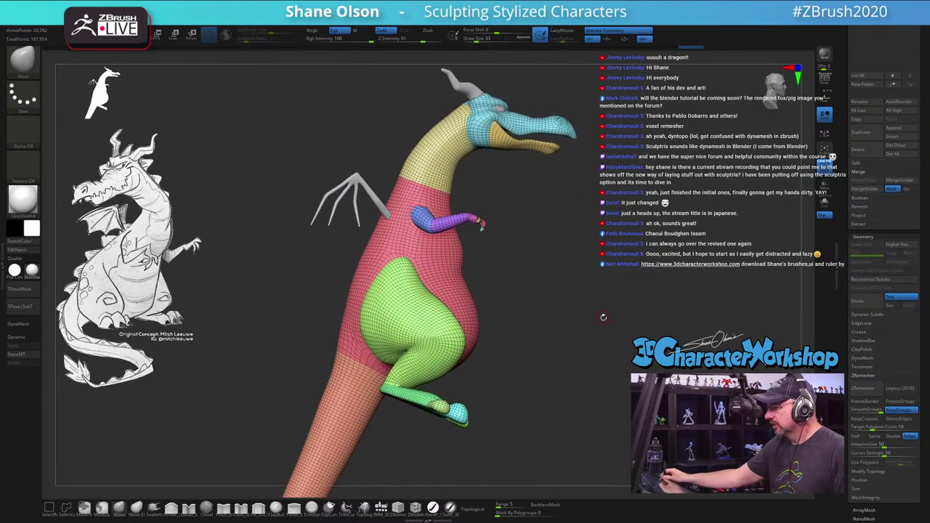
drag(592, 246, 573, 276)
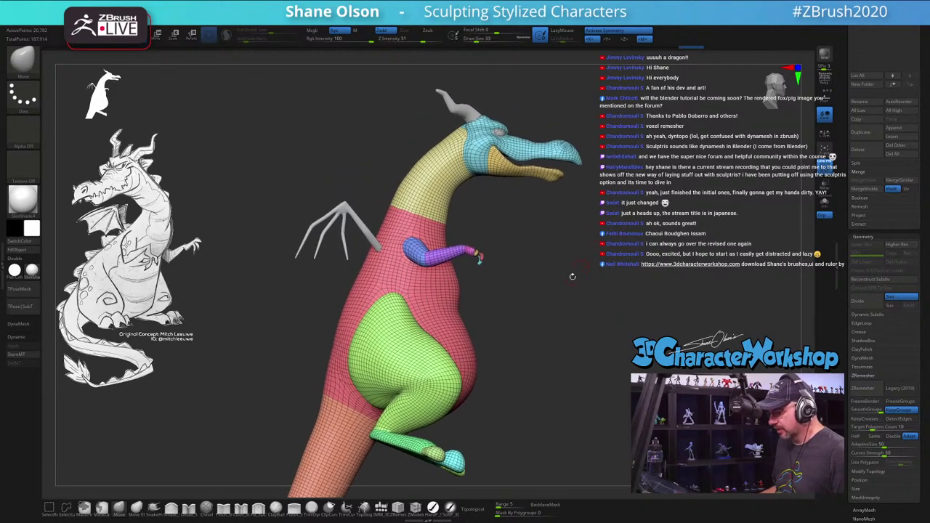
drag(536, 319, 578, 262)
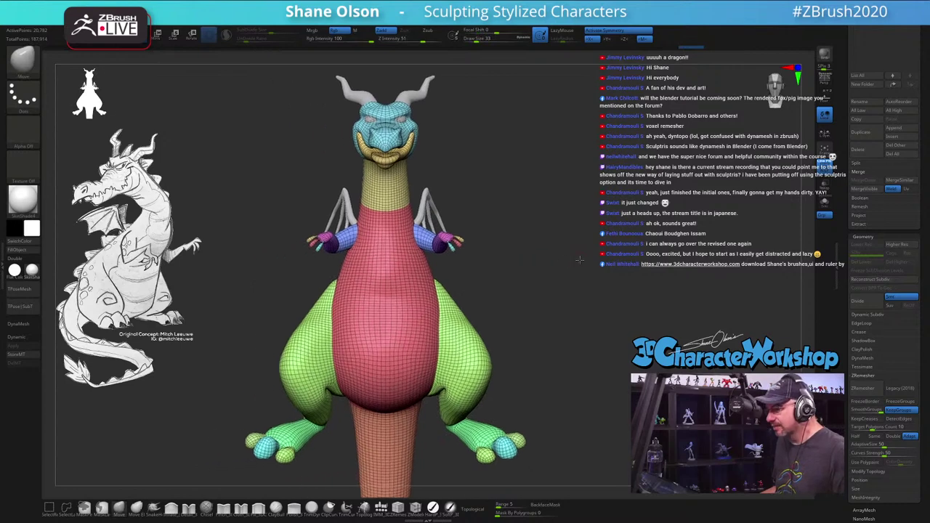
Step: Turn off Polyframe to hide the wireframe and polygroup colours
drag(527, 217, 375, 217)
key(shift+f)
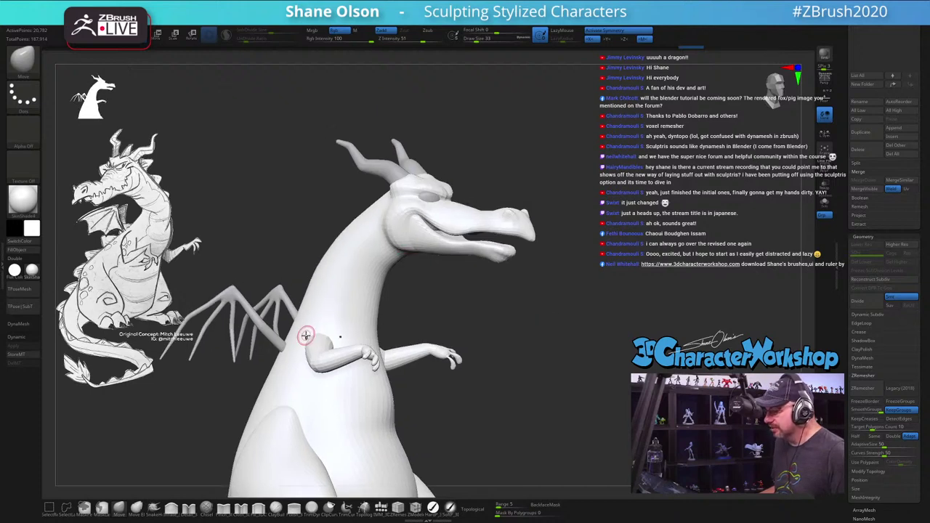
drag(449, 314, 505, 281)
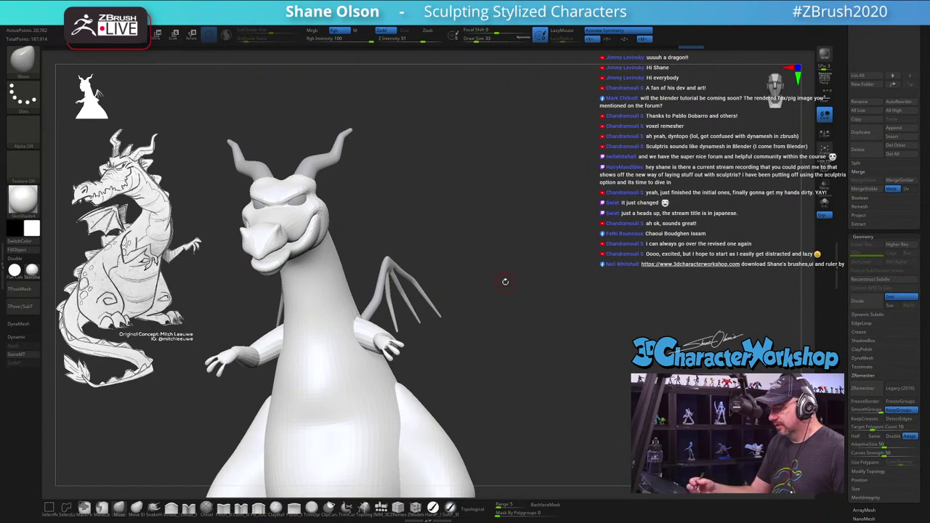
Step: Enable Dynamic Subdiv, zoom in on the dragon, and set Draw Size to 41
key(d)
key(Return)
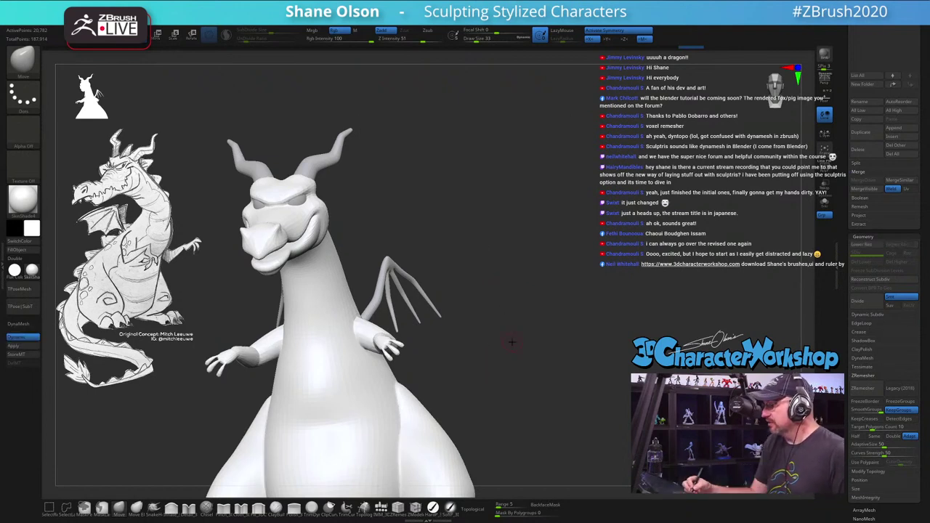
drag(480, 365, 551, 314)
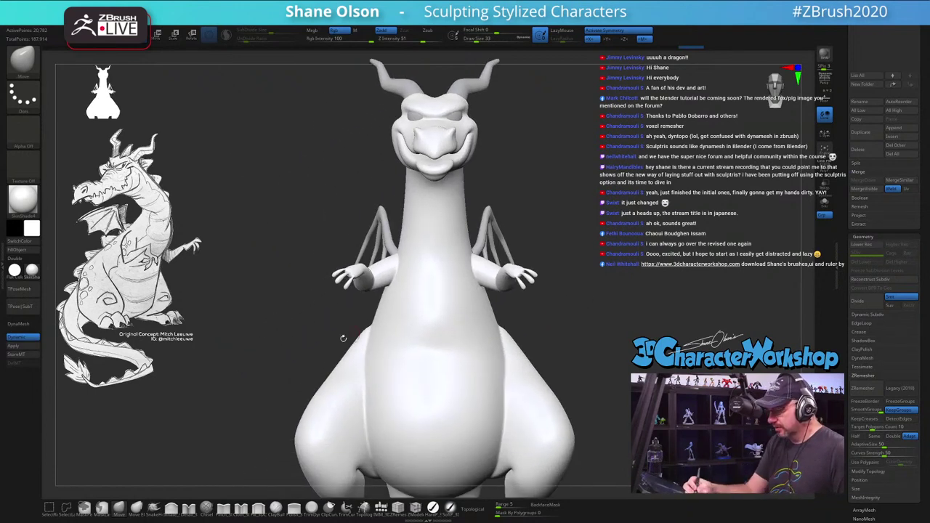
mouse_move(272, 344)
mouse_down()
mouse_move(290, 359)
mouse_move(264, 208)
mouse_move(345, 382)
mouse_move(352, 365)
mouse_up()
key(s)
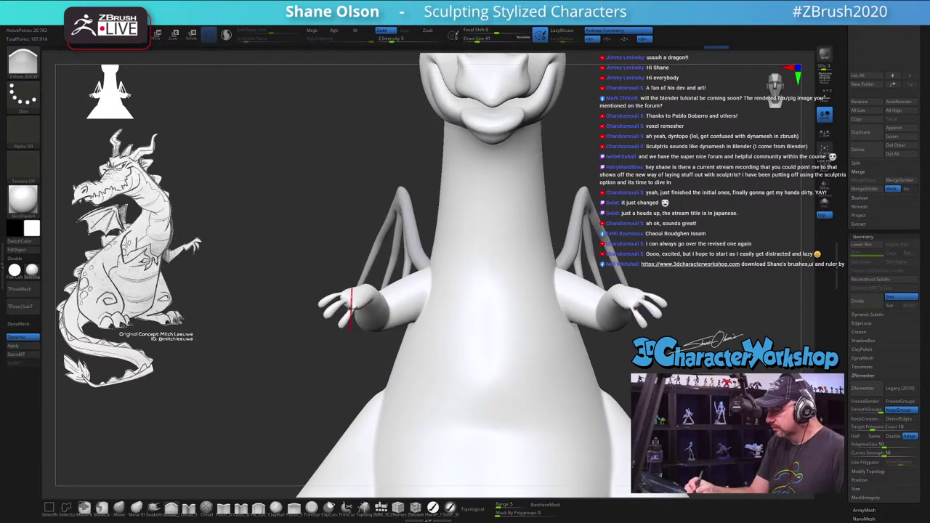
Step: Orbit around the smoothed dragon and settle on a front view
drag(367, 290, 349, 304)
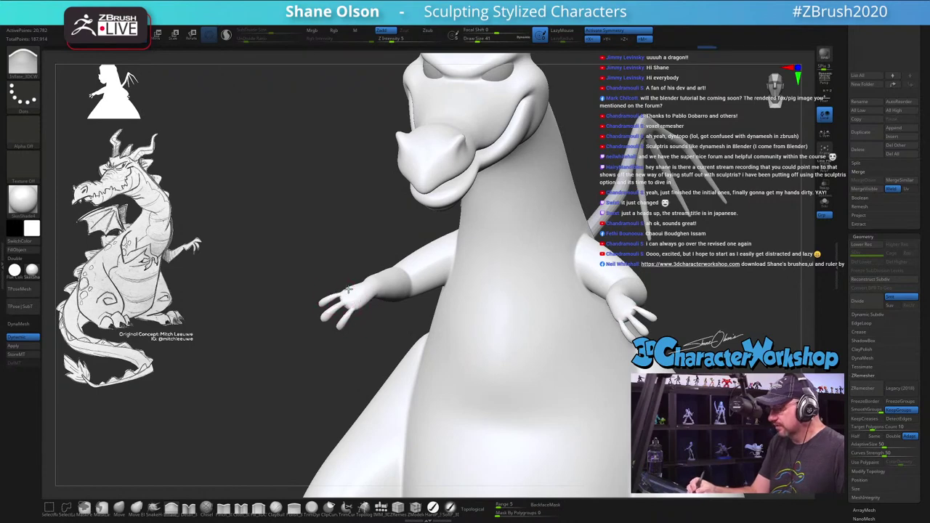
drag(348, 289, 331, 320)
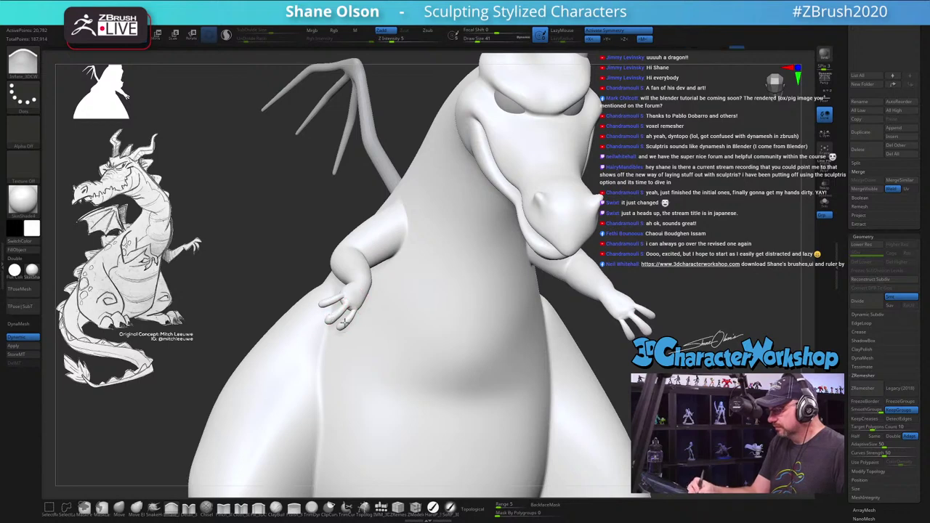
drag(373, 284, 628, 301)
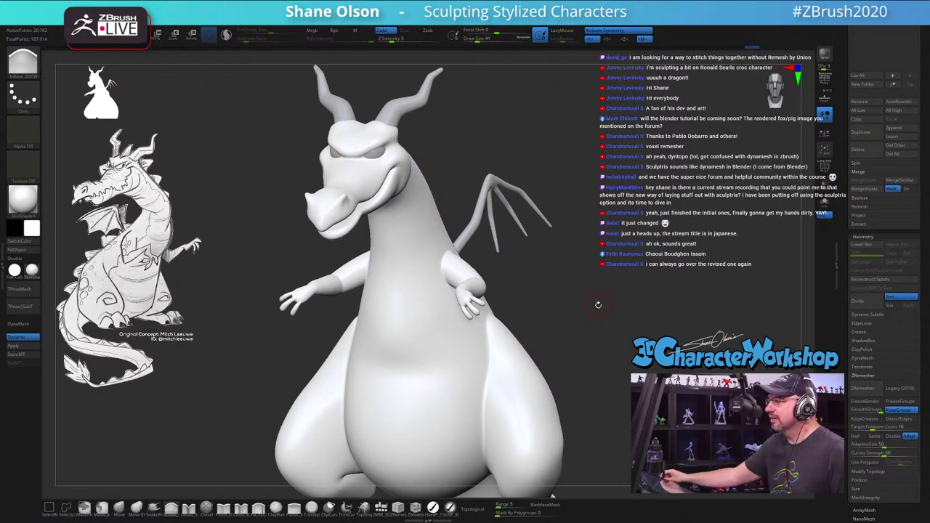
drag(599, 302, 613, 289)
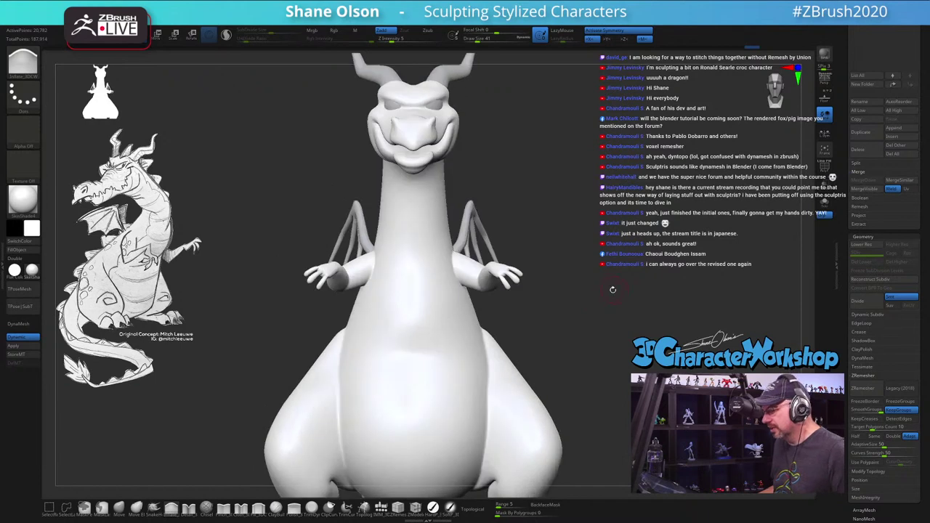
drag(592, 249, 598, 270)
drag(676, 271, 661, 284)
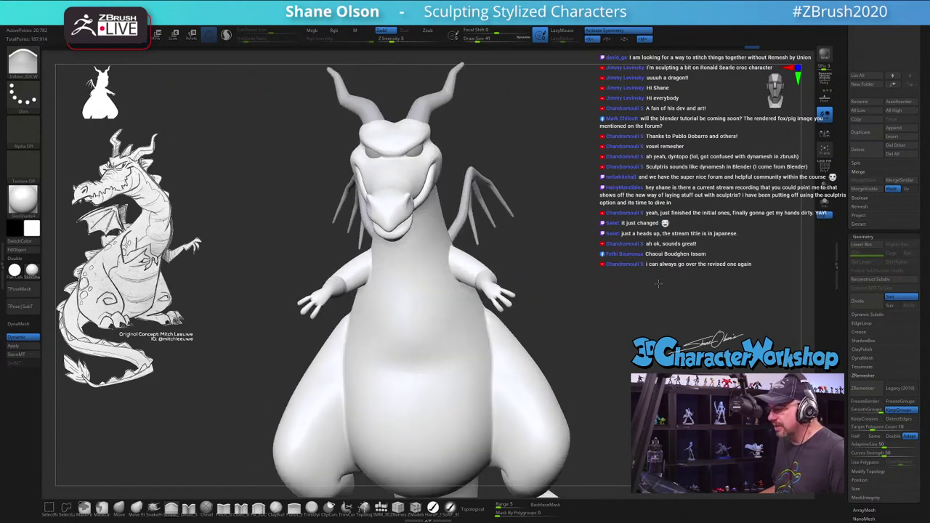
Step: With Transpose, mask the body and swing one arm down at the shoulder toward the chest
key(w)
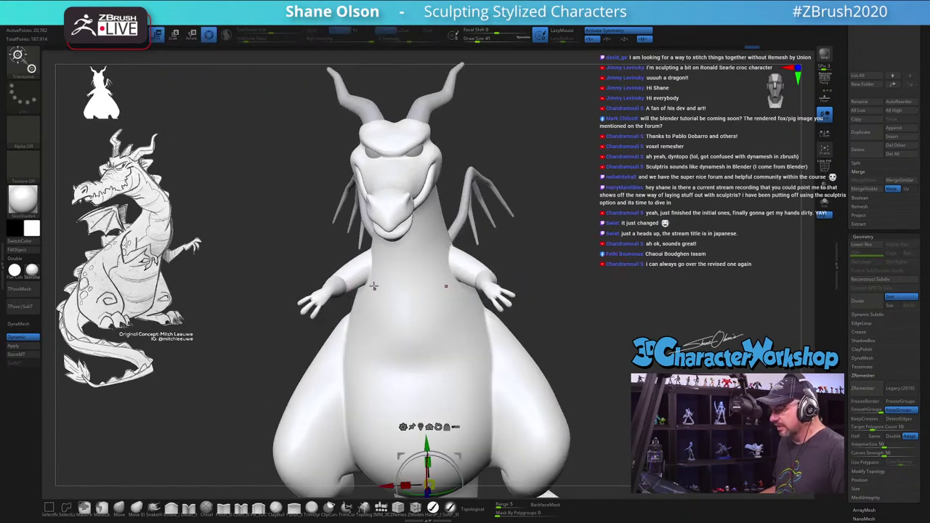
right_drag(357, 269, 333, 276)
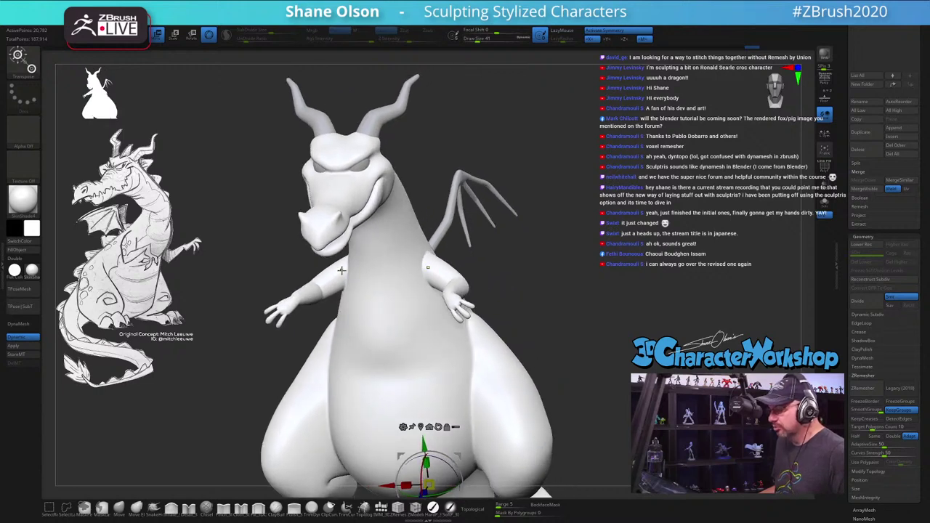
ctrl+click(341, 271)
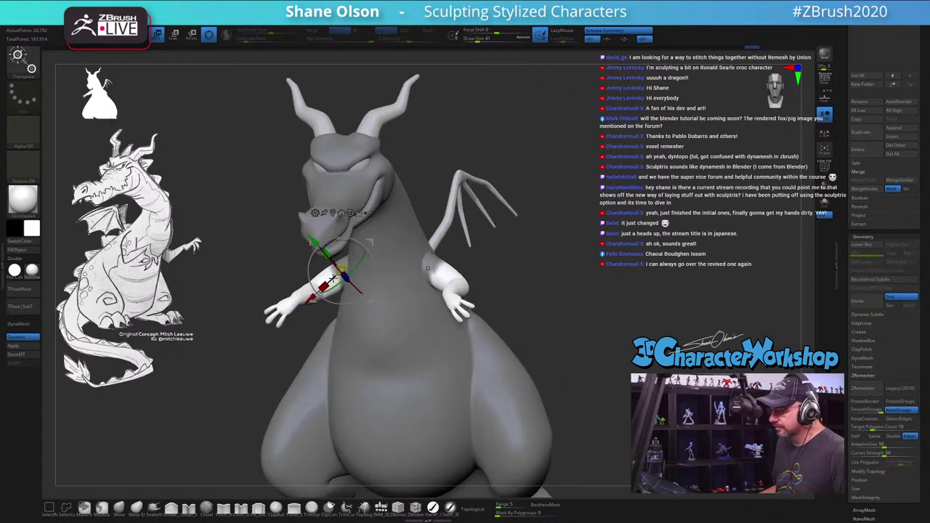
drag(334, 277, 323, 271)
right_drag(324, 271, 473, 263)
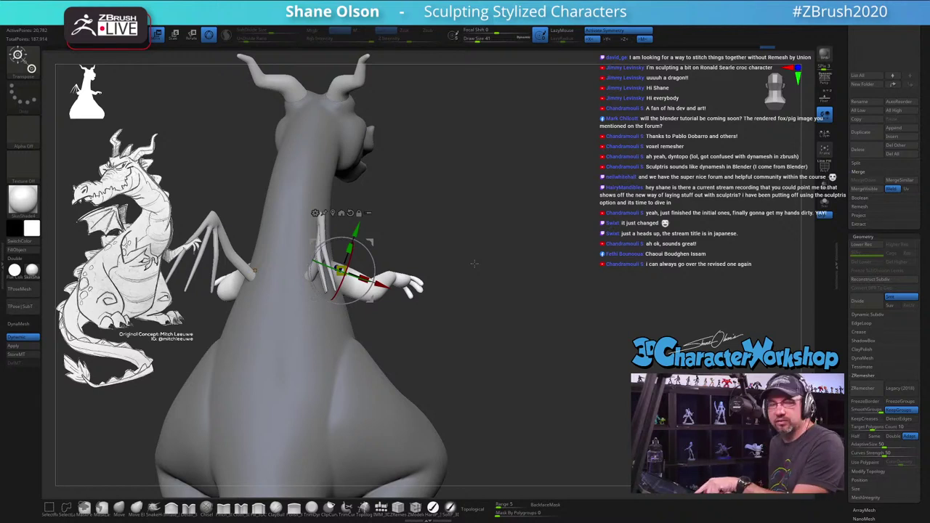
right_drag(473, 263, 445, 232)
alt+drag(412, 262, 401, 286)
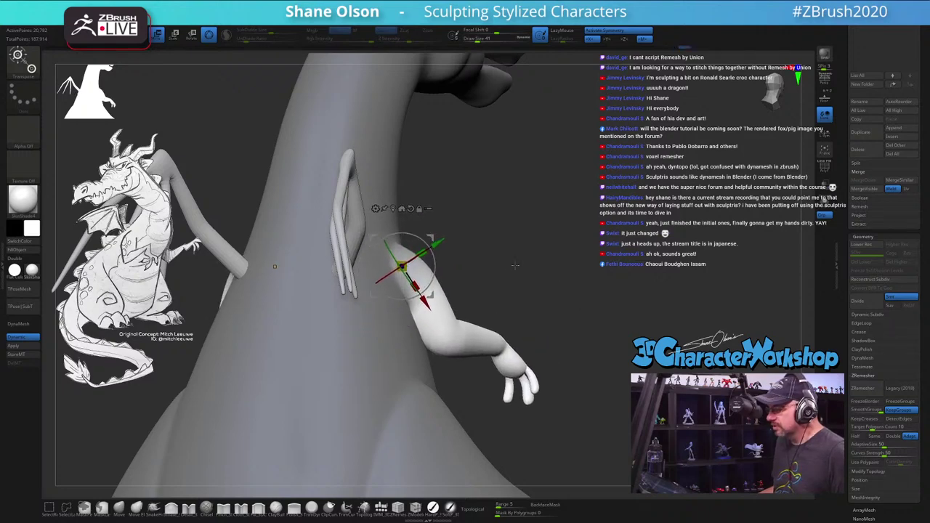
drag(494, 276, 518, 283)
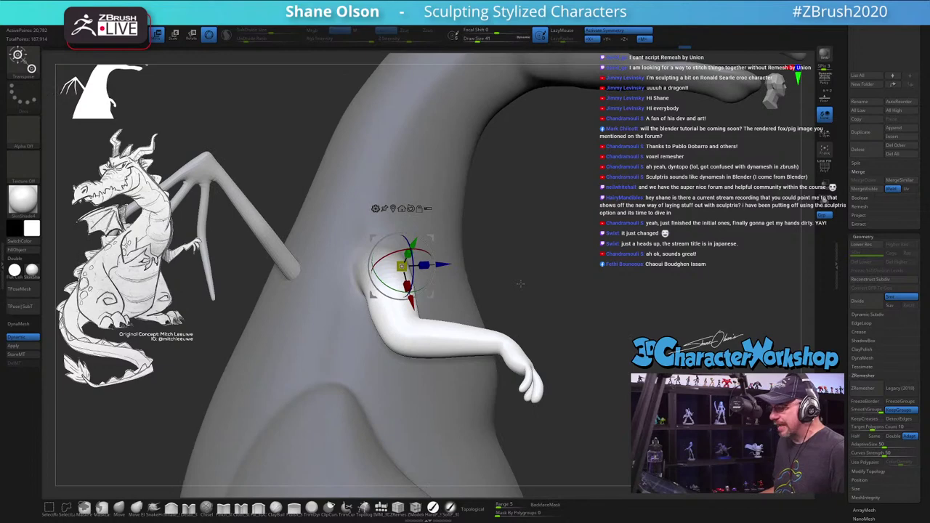
drag(528, 272, 535, 262)
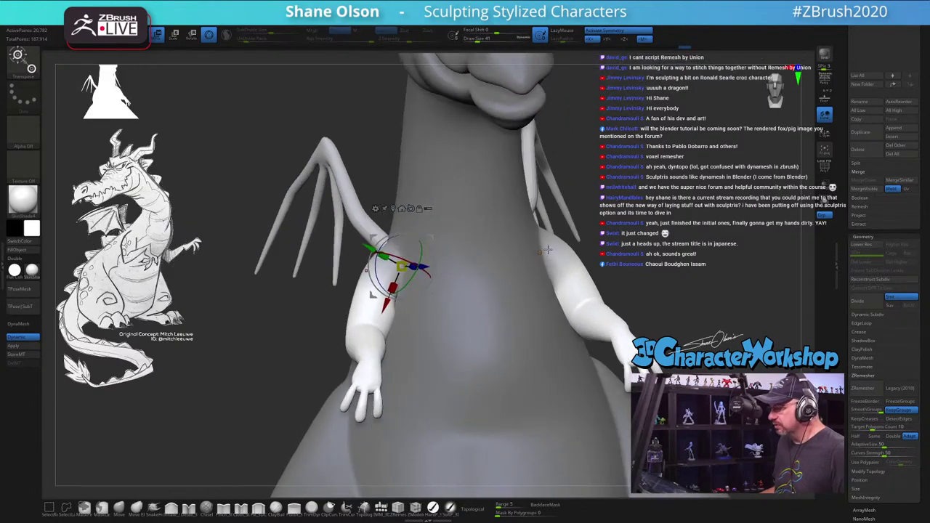
Step: Rotate the viewer-left arm slightly at its shoulder, check it, and return to the Draw brush
click(547, 250)
click(399, 263)
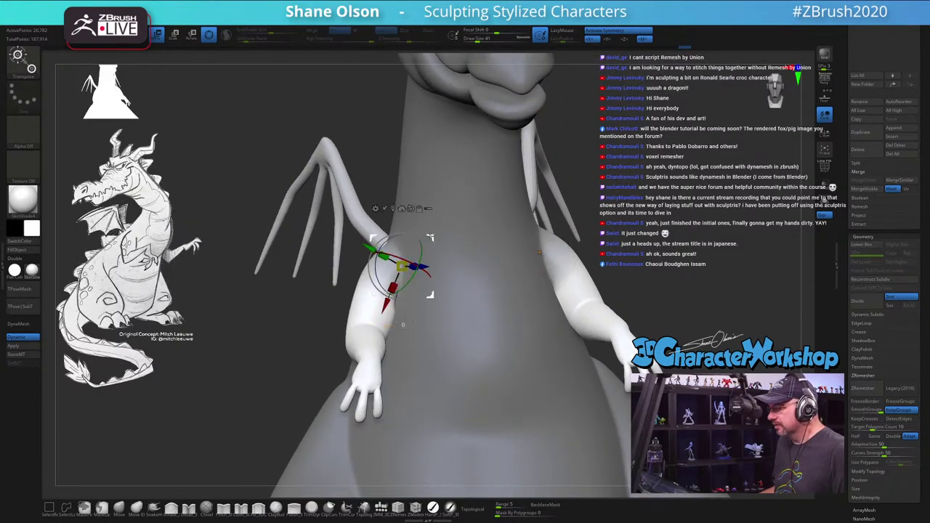
drag(429, 258, 534, 254)
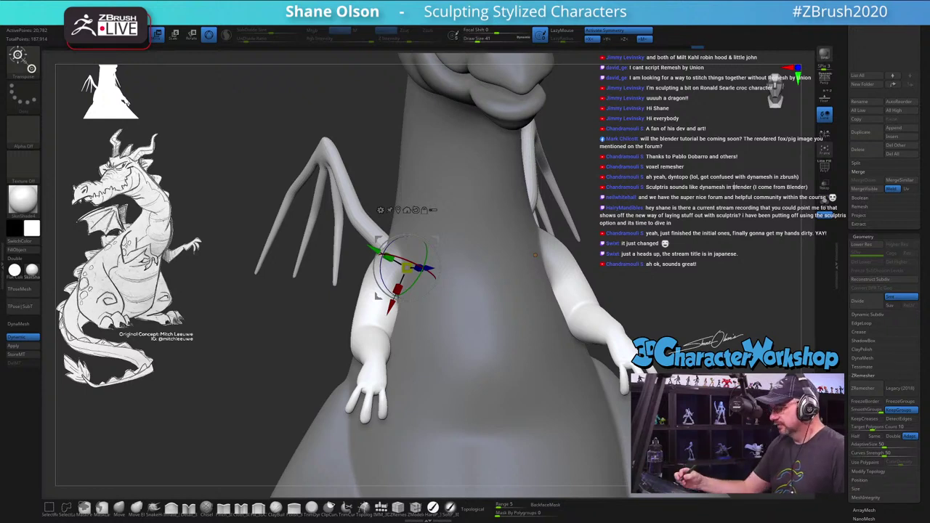
drag(536, 254, 529, 254)
drag(378, 295, 414, 421)
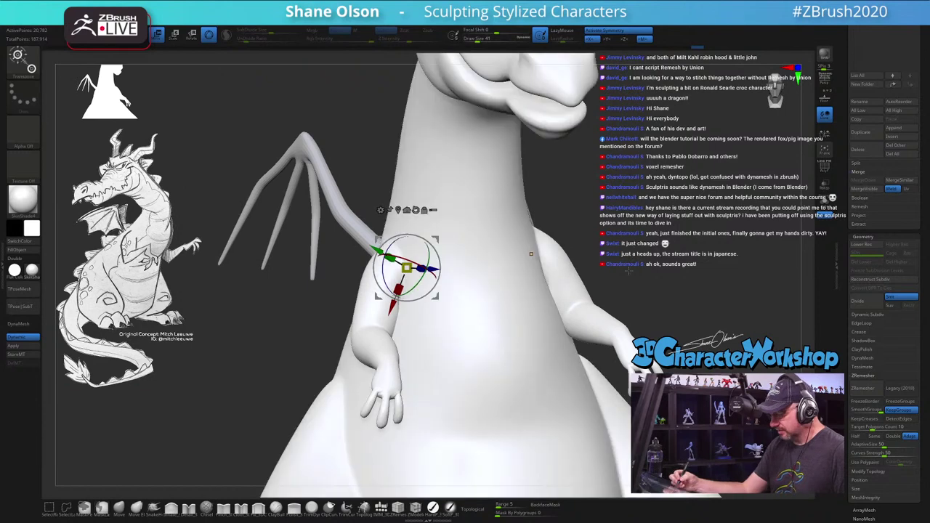
key(q)
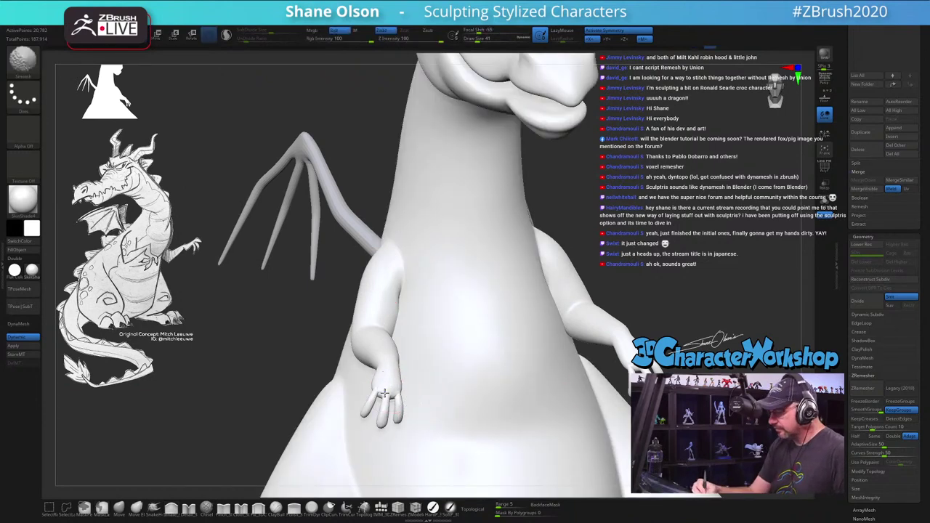
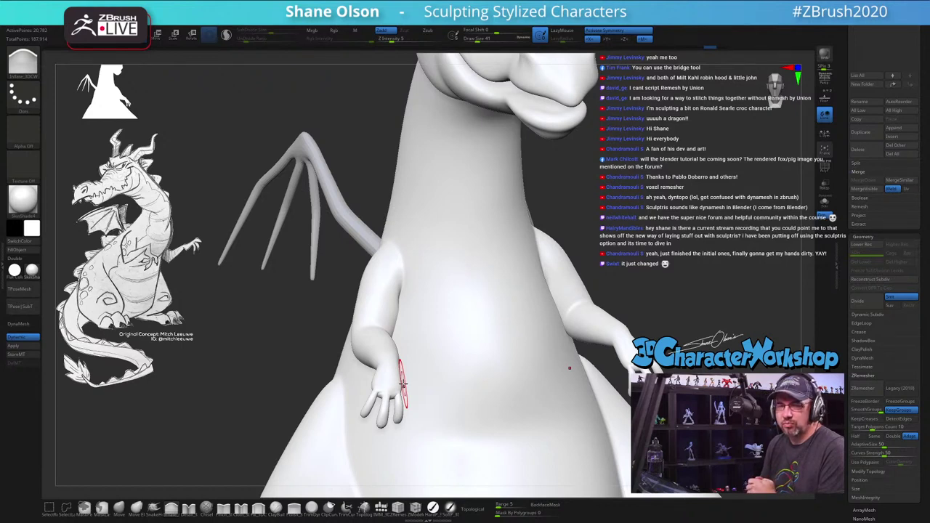
Step: Move the Horns subtool into a new folder named 'Horns', then dismiss the Folder Actions menu
scroll(847, 88, up, 3)
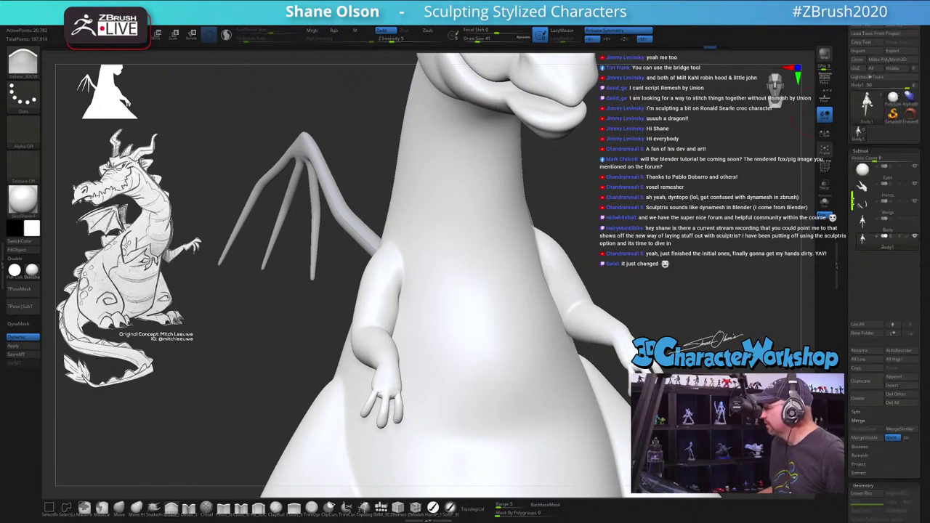
click(862, 186)
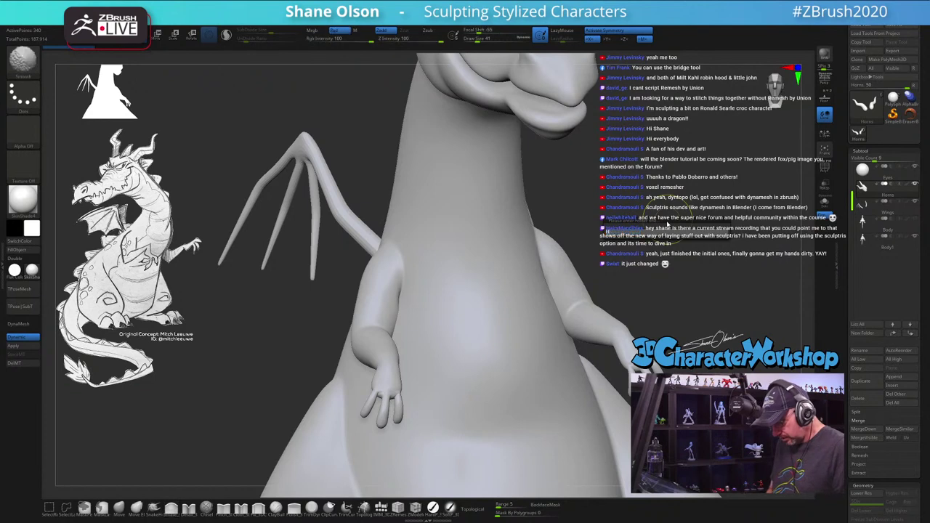
key(Return)
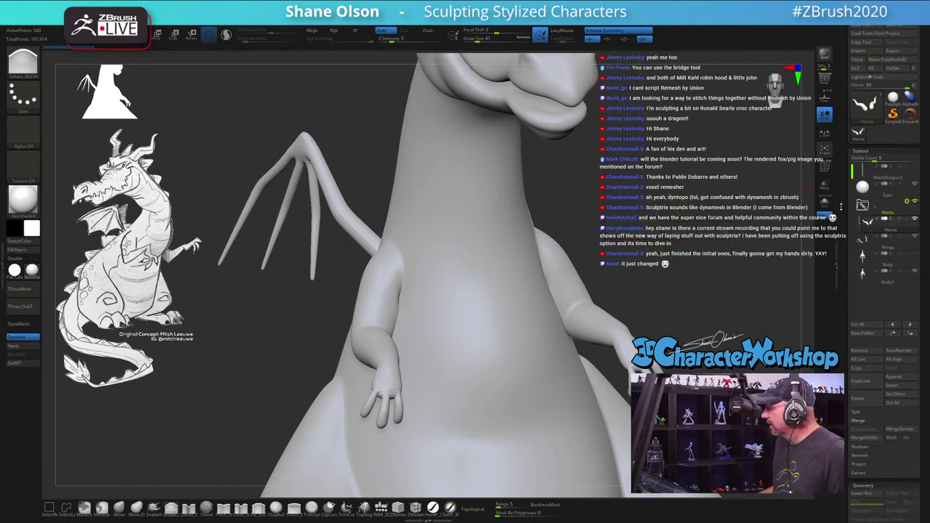
click(908, 201)
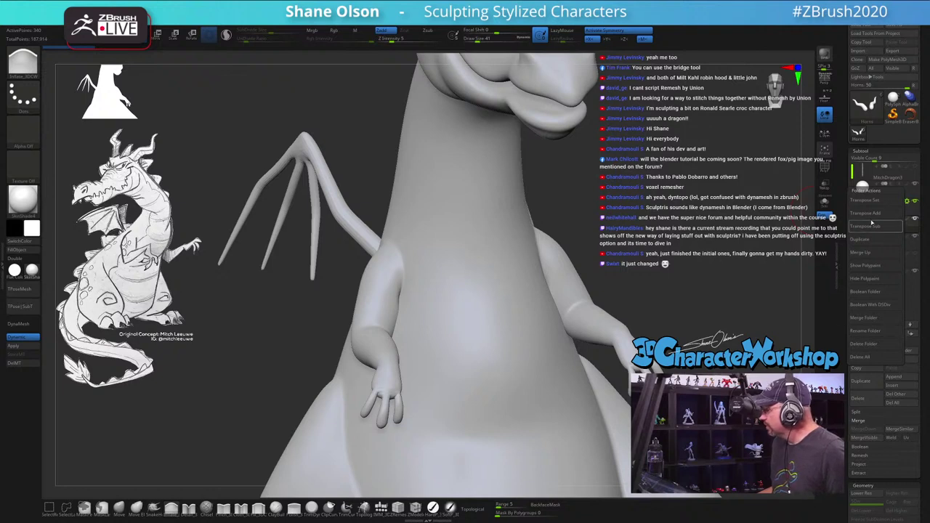
click(908, 202)
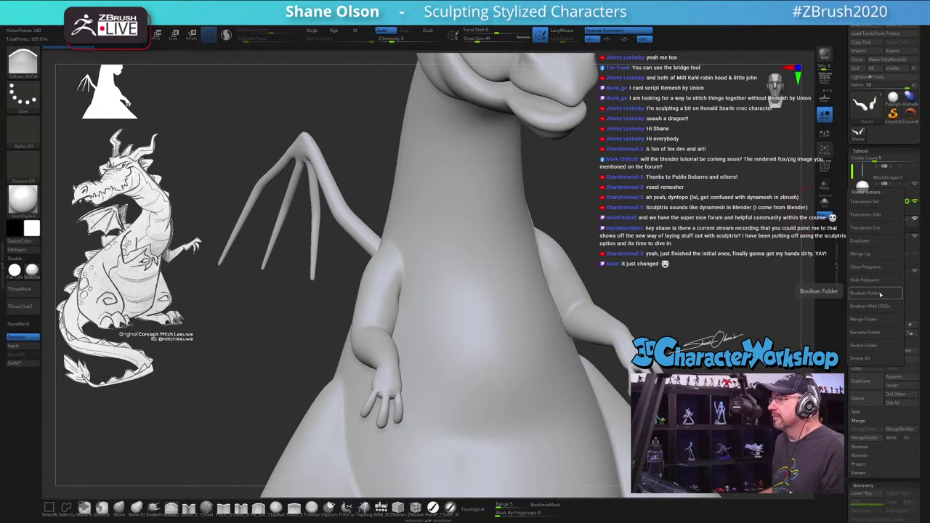
click(881, 293)
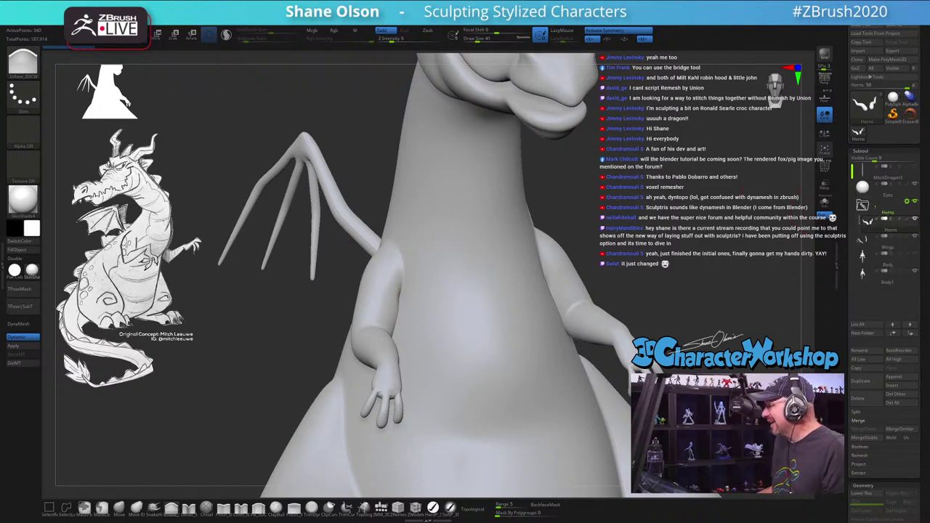
Step: Orbit to the body and arms, then switch to the Move brush (B-M-V) with a larger draw size
drag(665, 226, 712, 219)
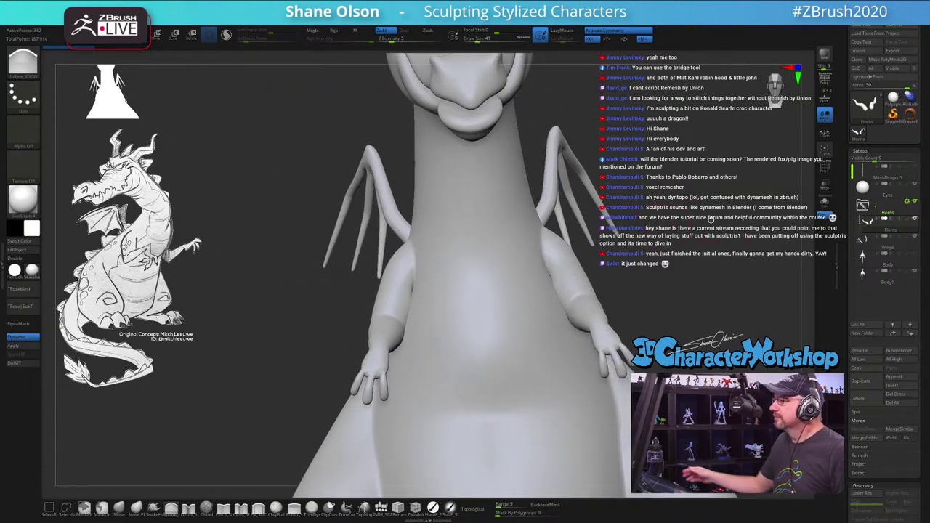
drag(711, 220, 415, 280)
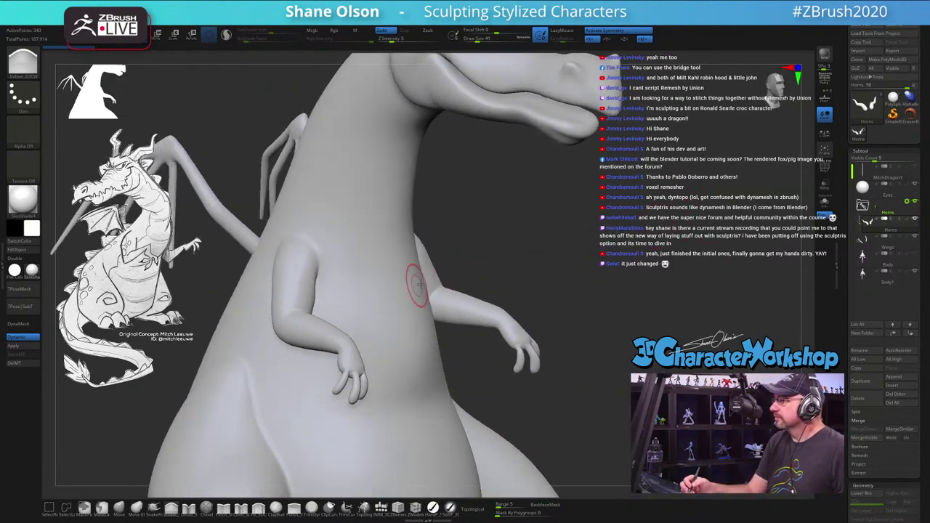
drag(516, 265, 567, 300)
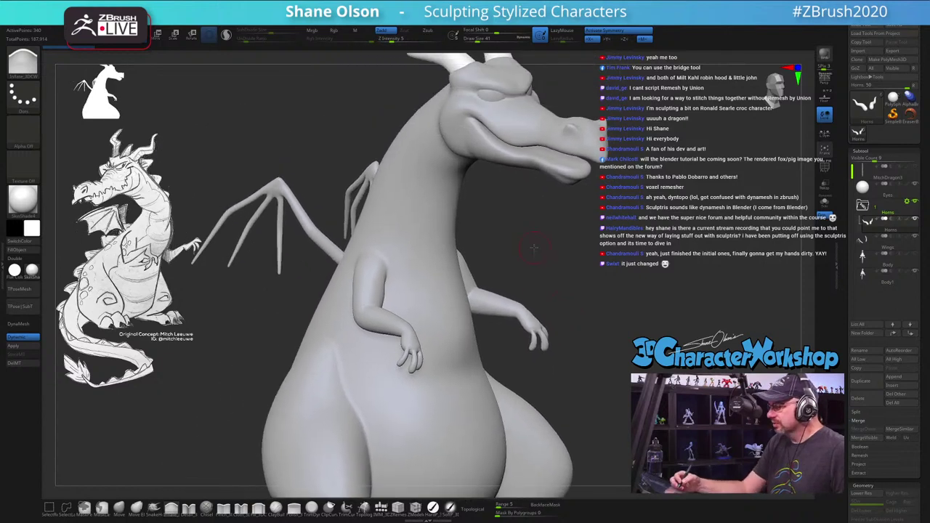
drag(534, 248, 540, 291)
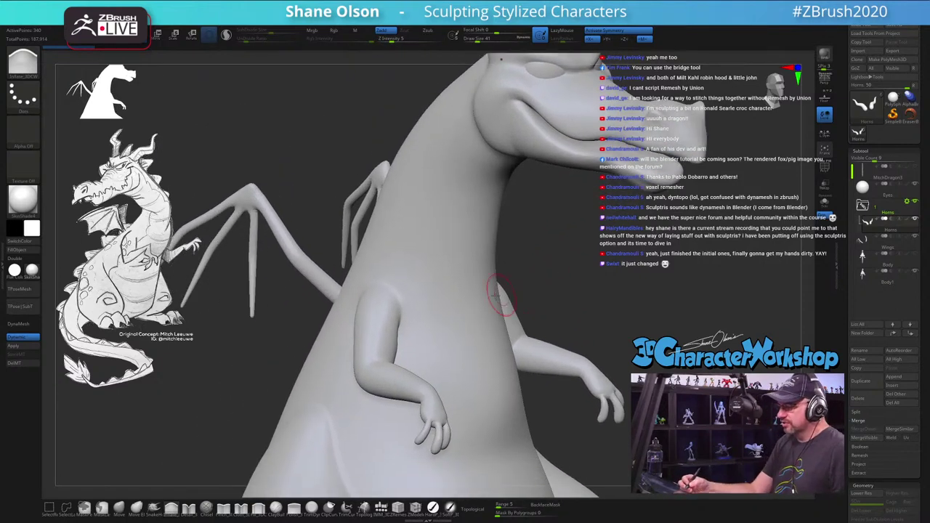
key(b)
key(m)
key(v)
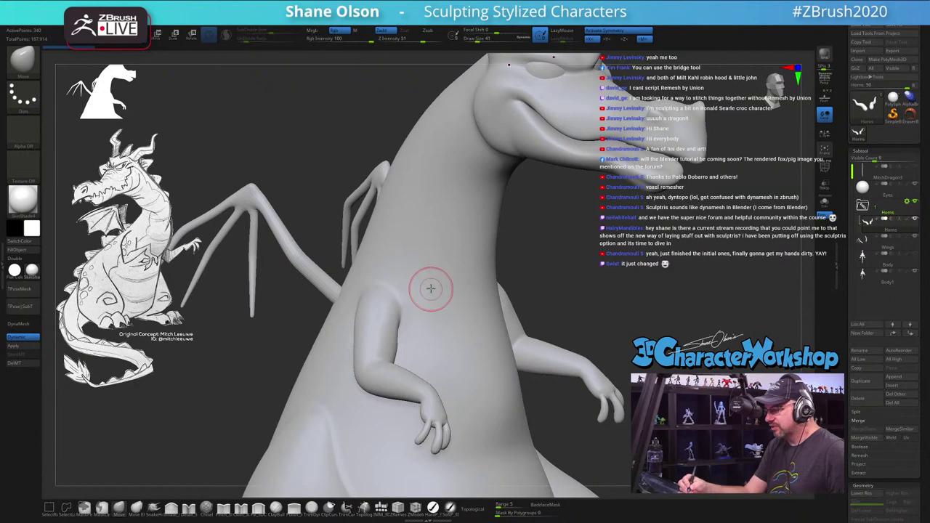
mouse_move(431, 289)
mouse_down()
mouse_move(436, 276)
mouse_move(442, 293)
mouse_move(437, 276)
mouse_up()
key(s)
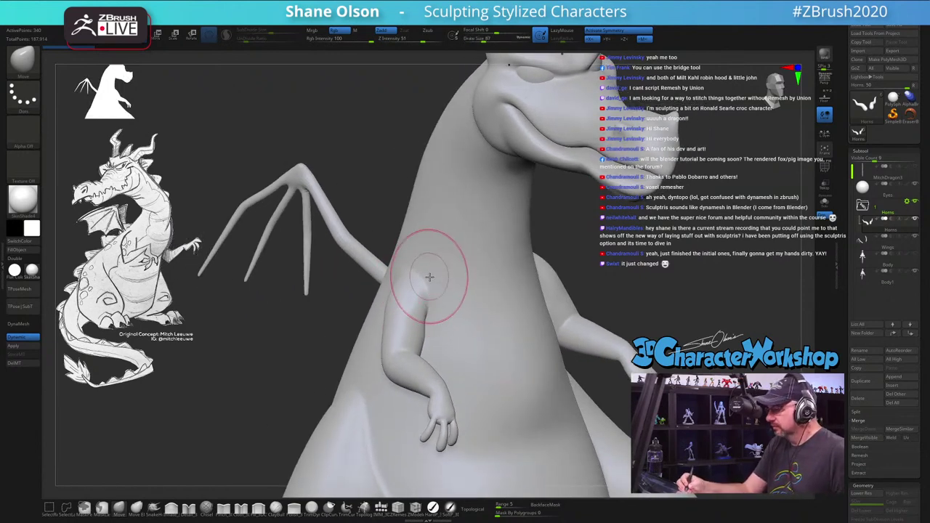
Step: Apply a matte grey MatCap material to the dragon body
alt+click(411, 277)
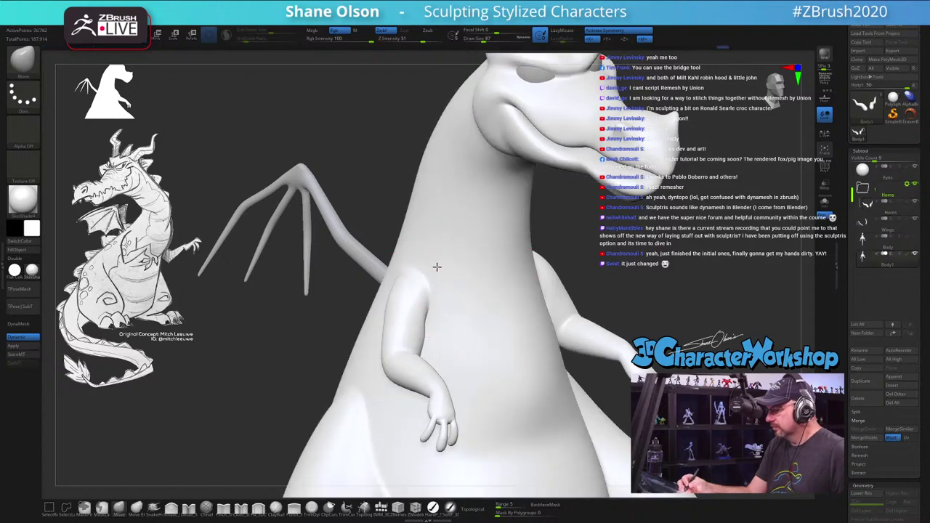
drag(436, 266, 378, 269)
click(32, 272)
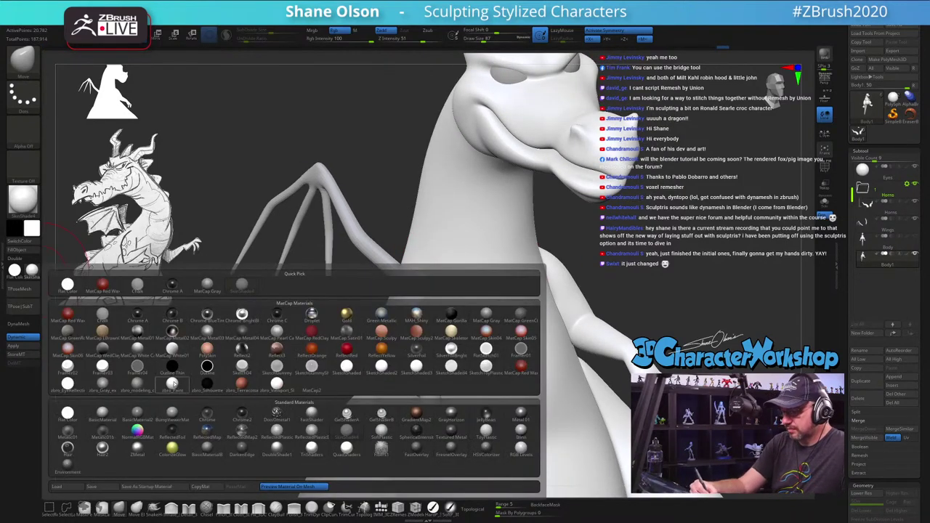
click(137, 383)
Step: Shift-smooth the arm roots into the shoulders
drag(460, 349, 544, 281)
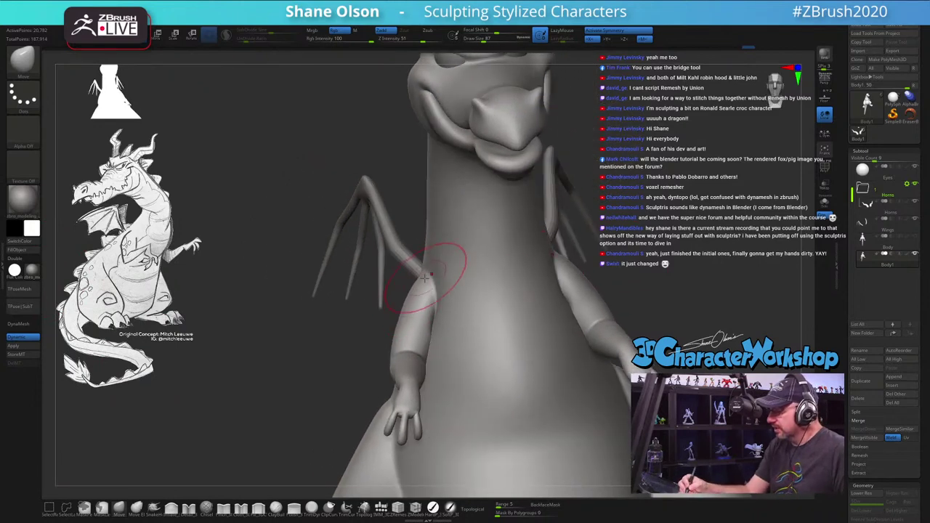
key(shift)
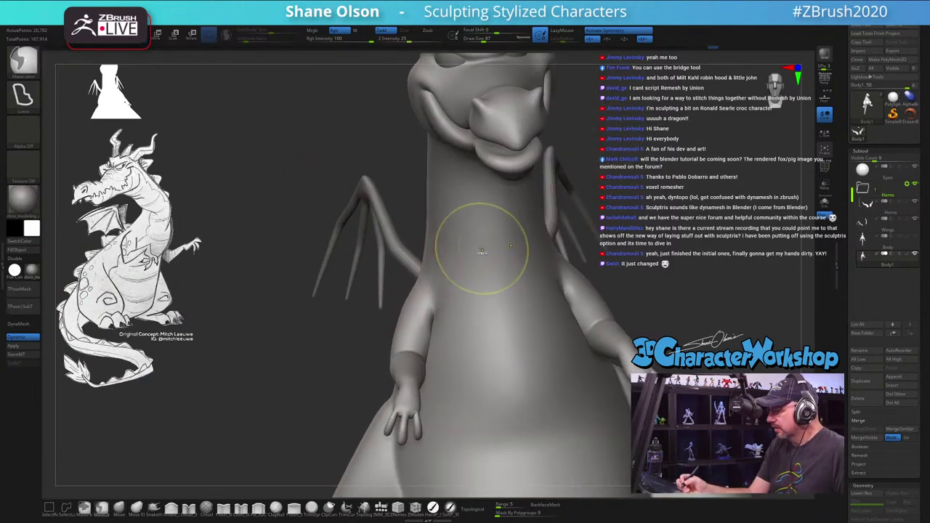
drag(509, 262, 386, 270)
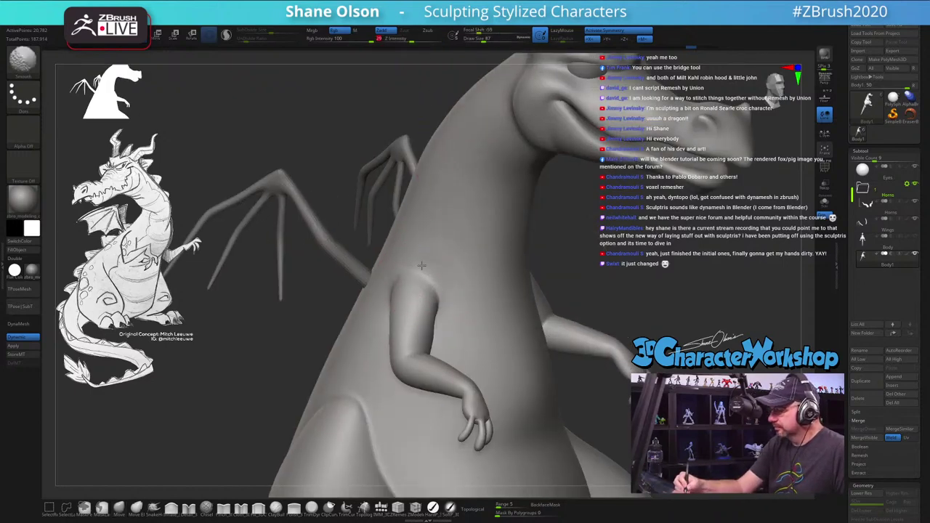
right_drag(422, 266, 426, 208)
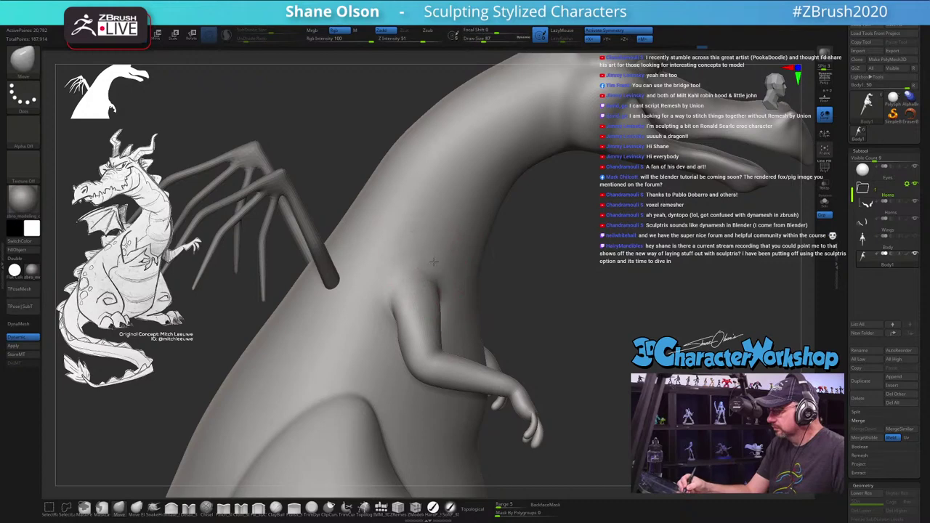
right_drag(436, 263, 513, 251)
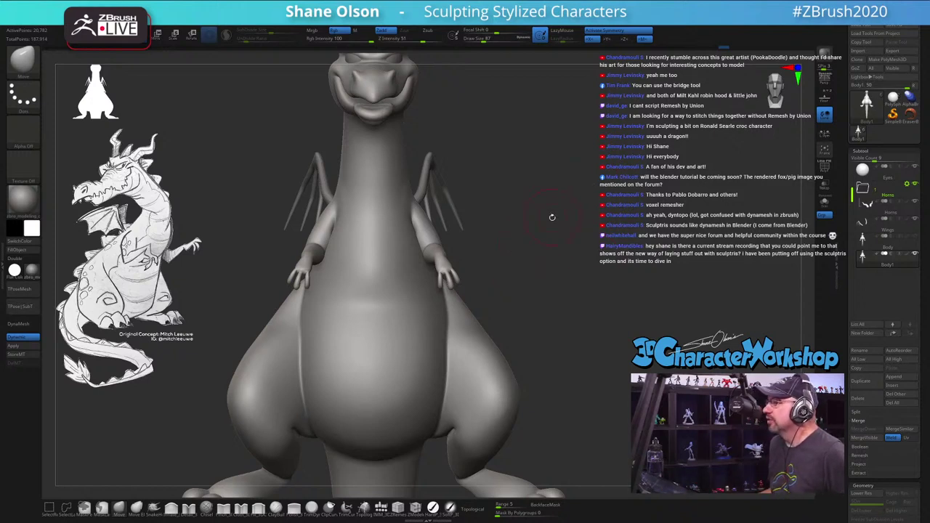
Step: Shift-smooth the thigh-to-belly area while orbiting around the dragon
mouse_move(553, 217)
right_down()
mouse_move(552, 201)
mouse_move(500, 246)
mouse_move(517, 275)
mouse_move(540, 281)
mouse_move(552, 274)
mouse_move(544, 256)
right_up()
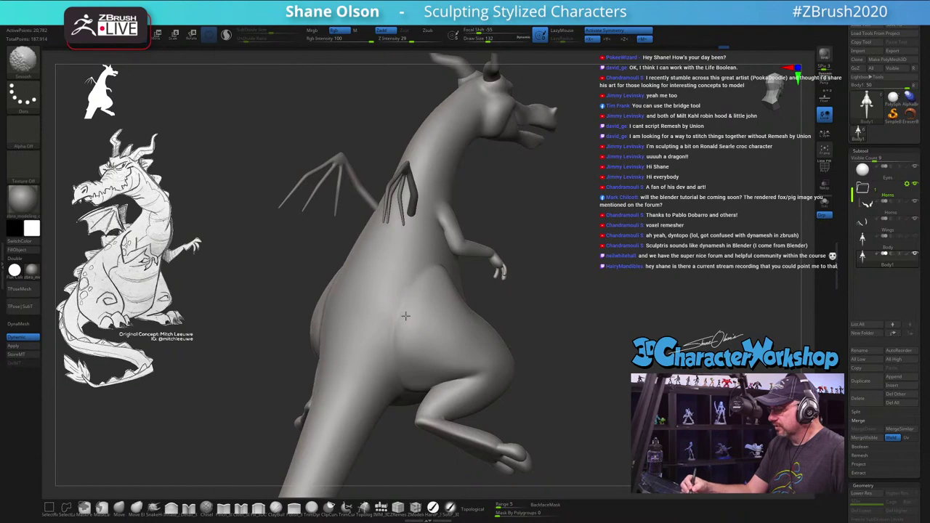
right_drag(409, 285, 426, 307)
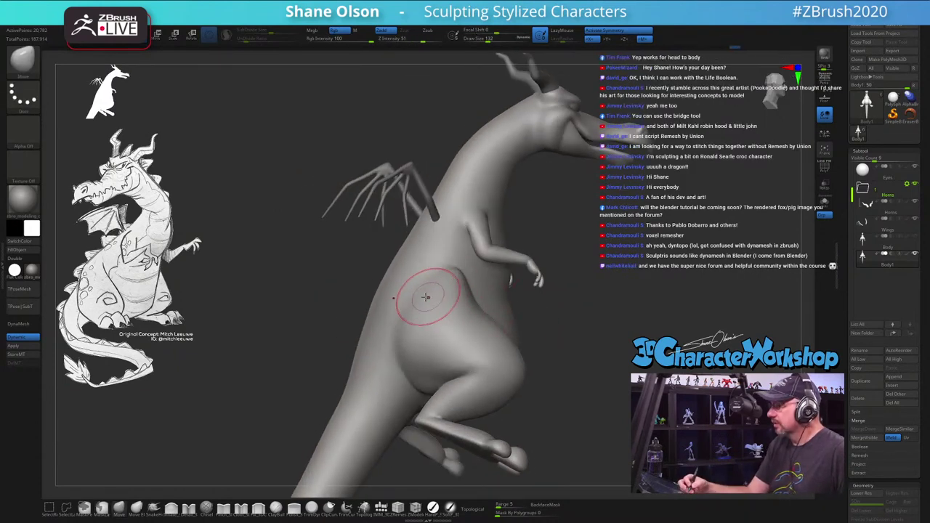
key(shift)
right_drag(422, 304, 426, 295)
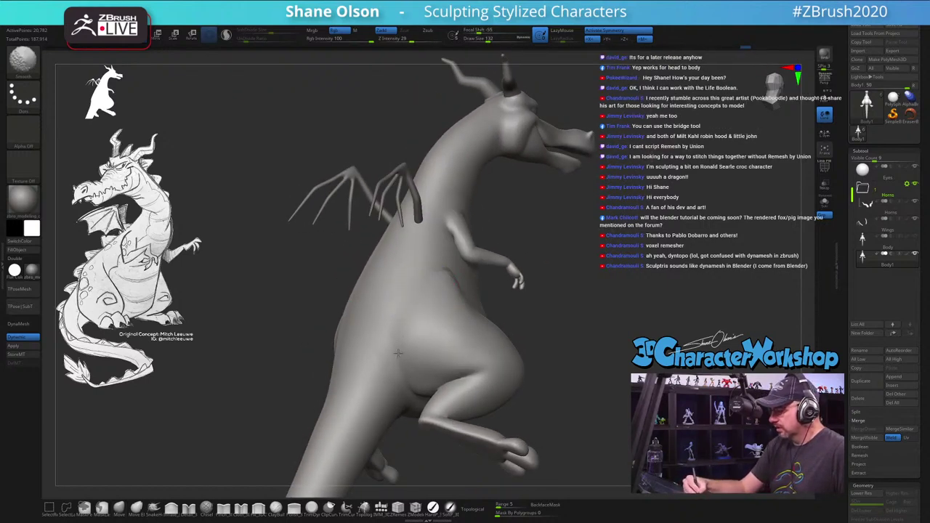
right_drag(468, 322, 484, 316)
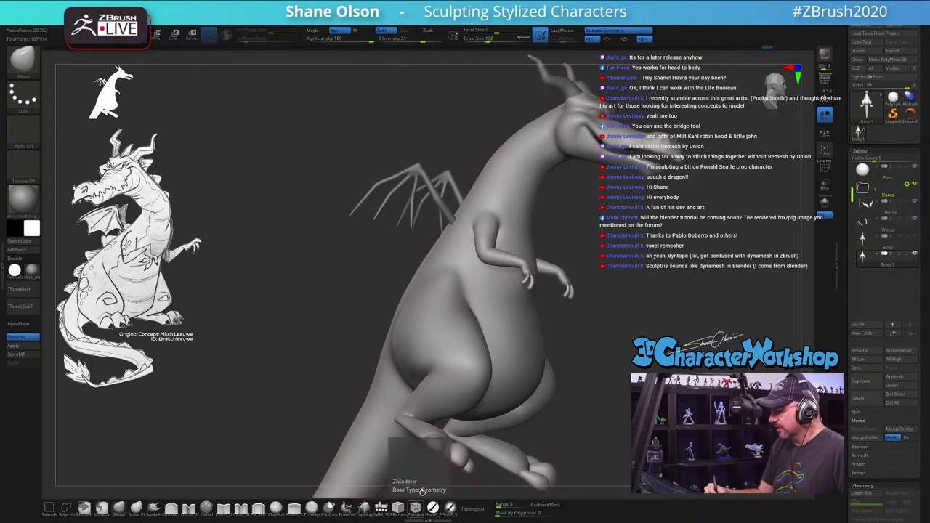
right_drag(411, 407, 420, 280)
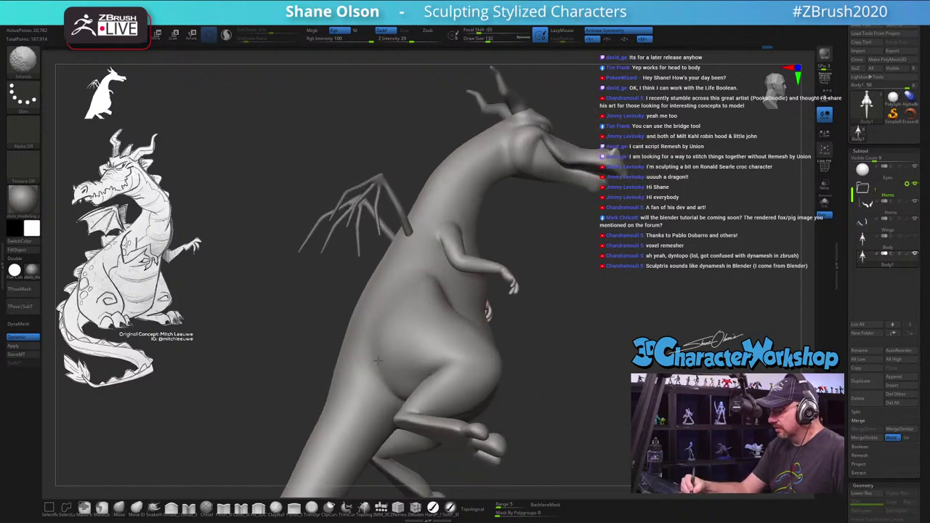
right_drag(405, 326, 381, 320)
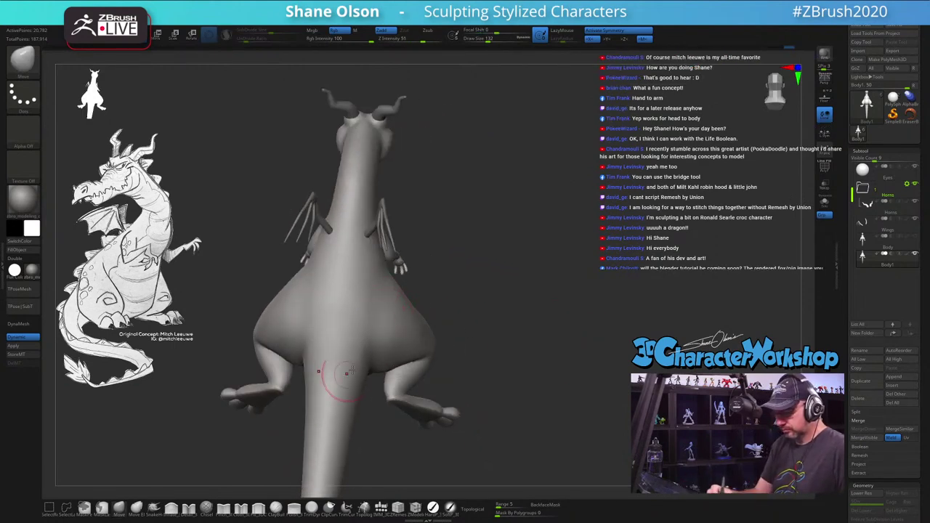
right_drag(380, 385, 442, 291)
Step: Set the draw size to 145 and turn the view to the side of the thigh
key(s)
click(390, 306)
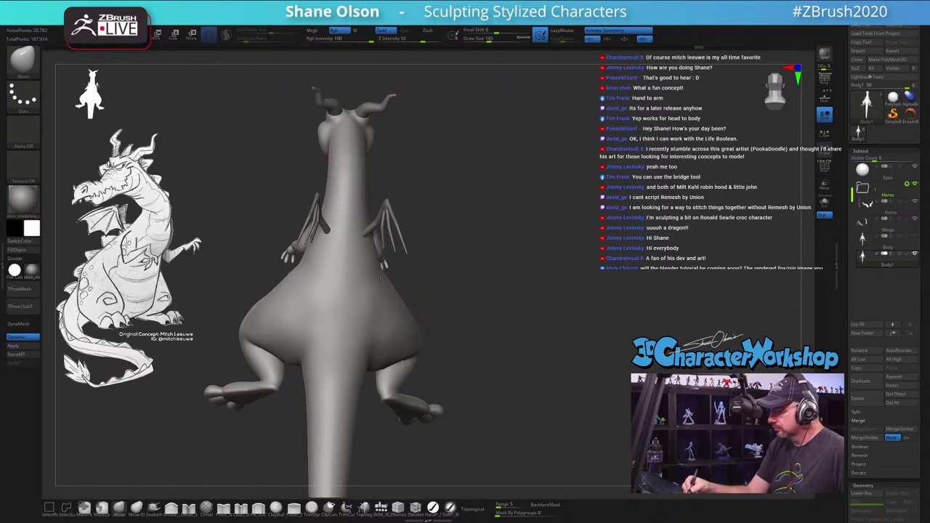
right_drag(300, 330, 392, 386)
right_drag(583, 319, 458, 341)
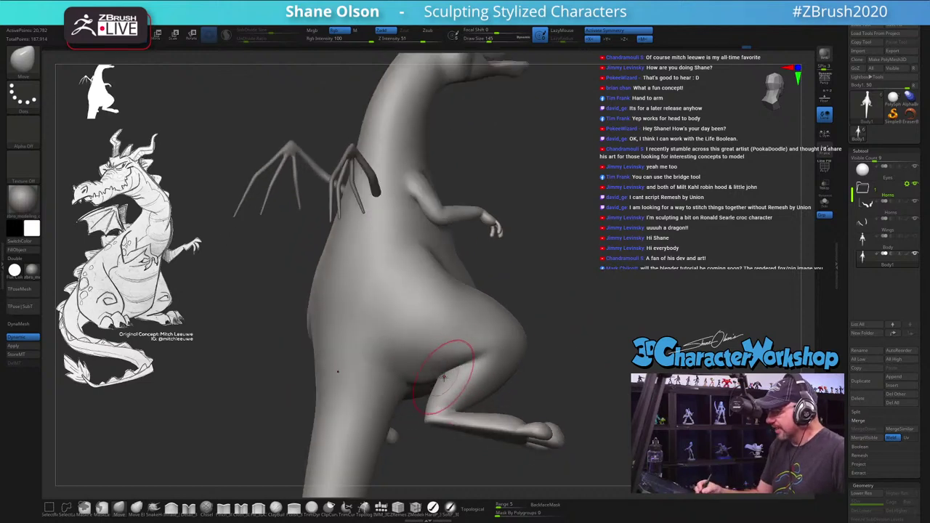
Step: Turn on PolyFrame (Shift+F) and inspect the hip, thigh and leg
key(shift+f)
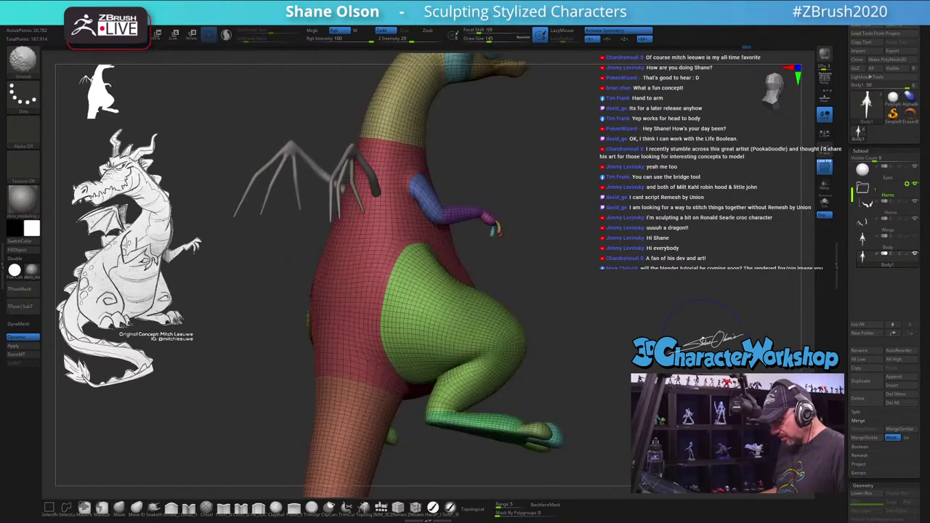
mouse_move(482, 370)
ctrl+right_down()
mouse_move(501, 328)
mouse_move(451, 333)
mouse_move(374, 322)
ctrl+right_up()
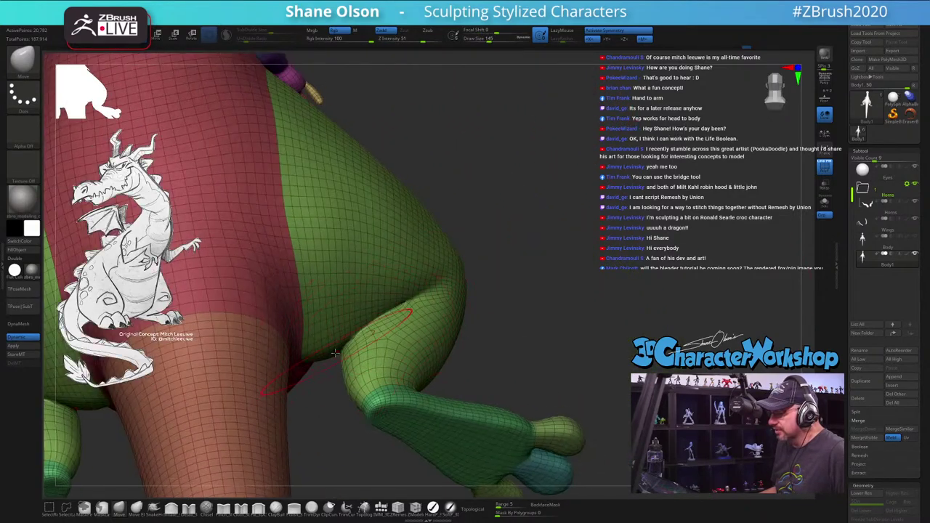
ctrl+right_drag(550, 247, 530, 327)
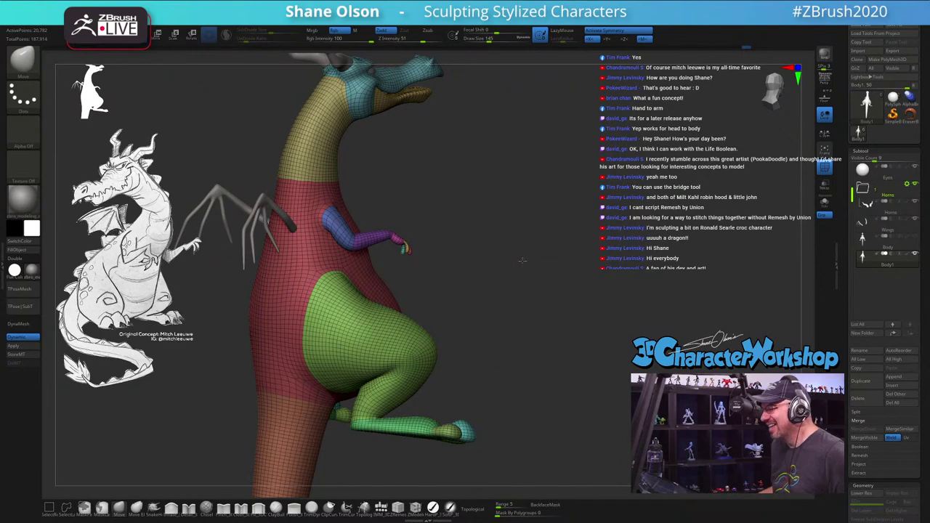
right_drag(522, 260, 522, 316)
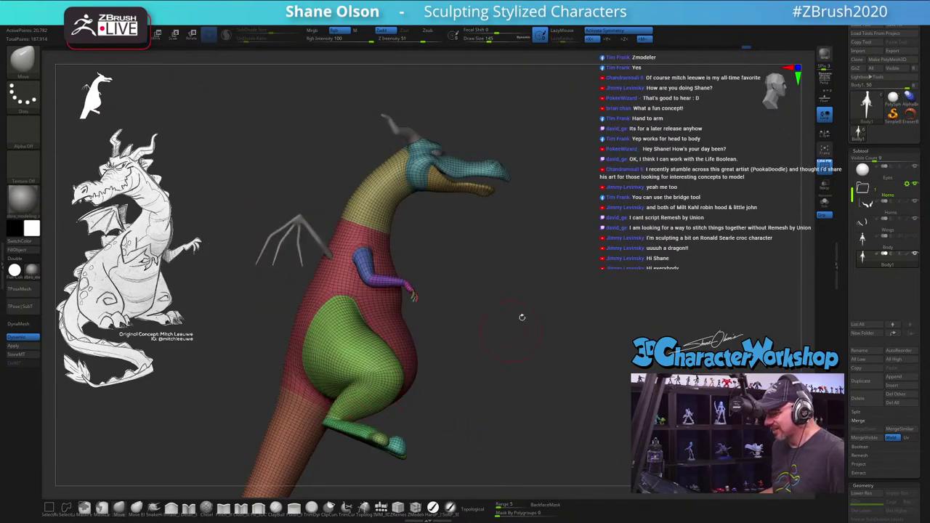
right_drag(557, 272, 562, 104)
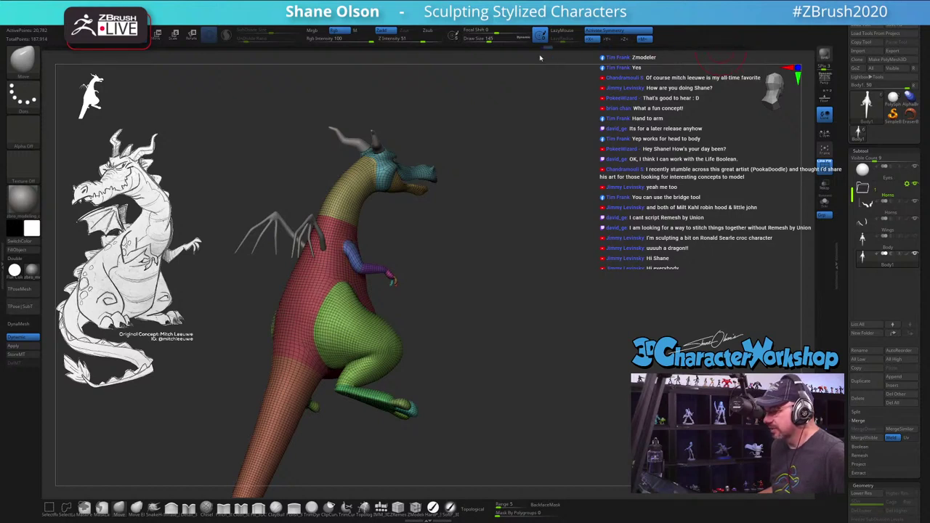
Step: Drag the Undo History slider back to an earlier state of the model
drag(540, 58, 473, 54)
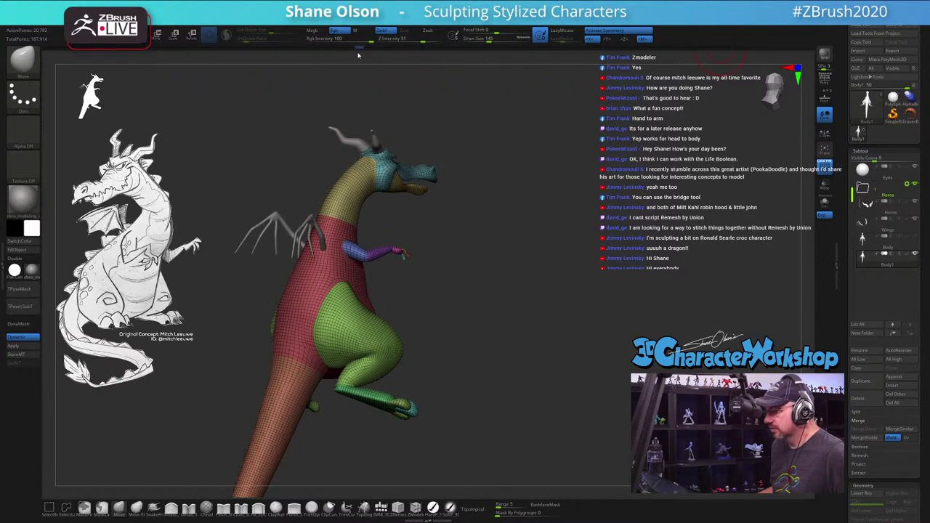
drag(287, 54, 164, 57)
alt+drag(587, 421, 544, 245)
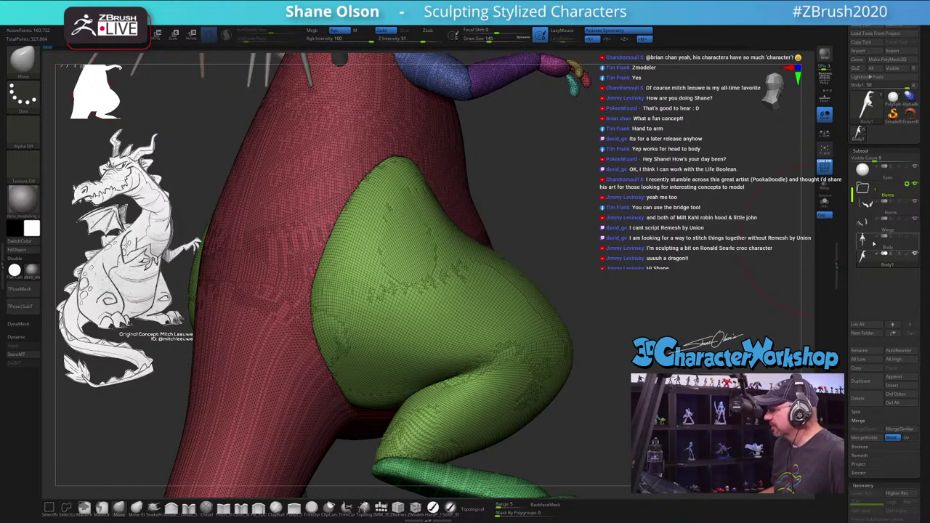
Step: Select the Body subtool and open Tool > Load Tool
mouse_move(865, 243)
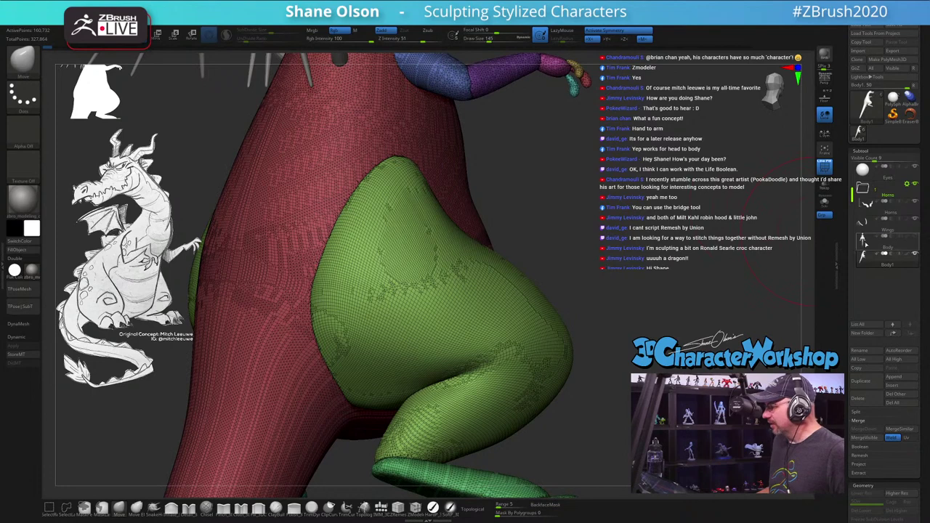
click(863, 242)
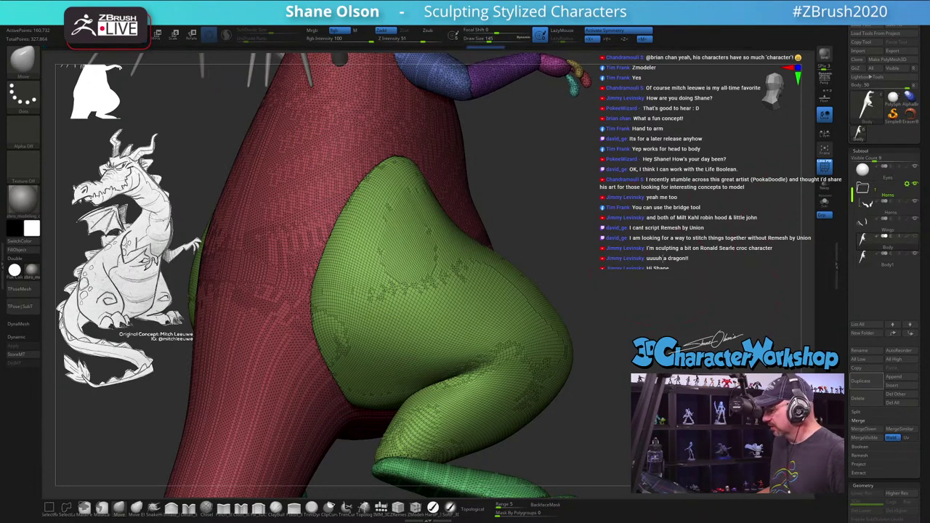
drag(691, 284, 665, 280)
mouse_move(865, 243)
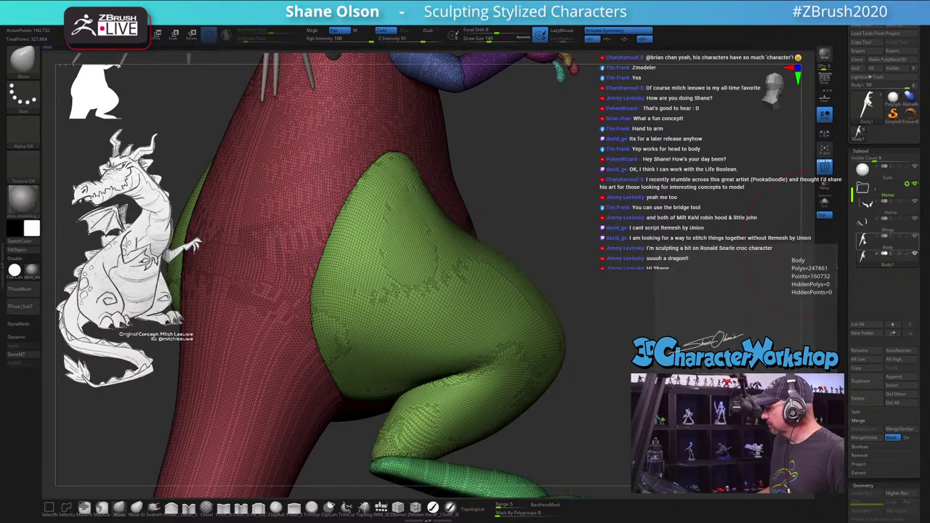
click(860, 26)
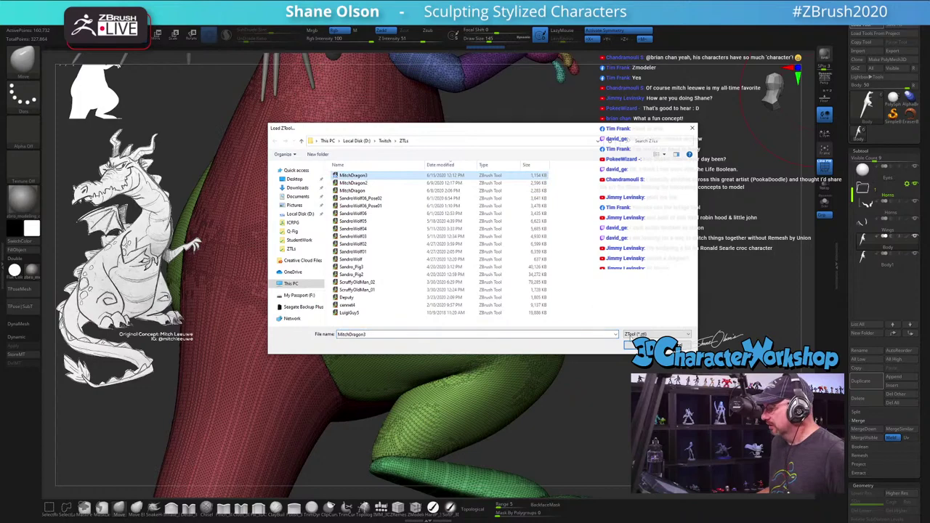
Step: Load the saved dragon ZTL, turn on PolyFrame, and orbit around the leg and foot
click(634, 344)
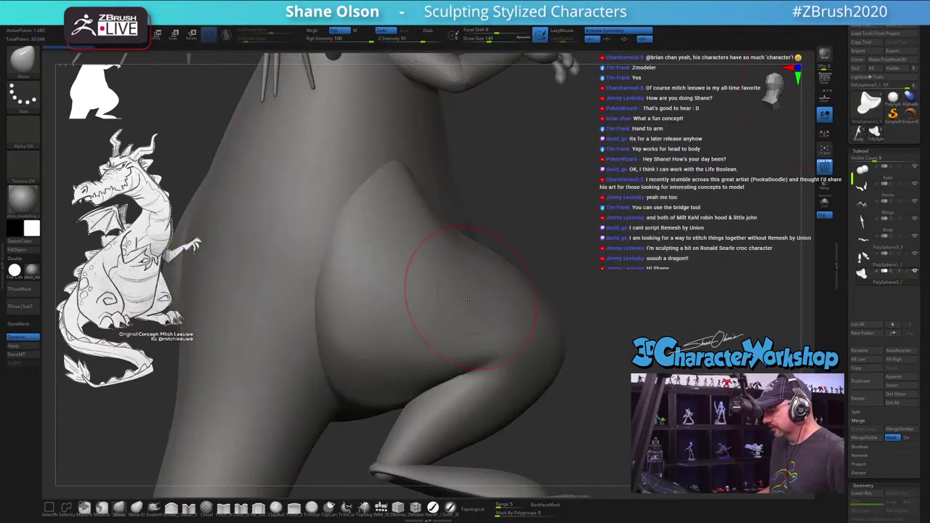
key(shift+f)
drag(663, 240, 588, 280)
mouse_move(599, 212)
mouse_down()
mouse_move(537, 362)
mouse_move(480, 365)
mouse_move(547, 302)
mouse_move(554, 273)
mouse_up()
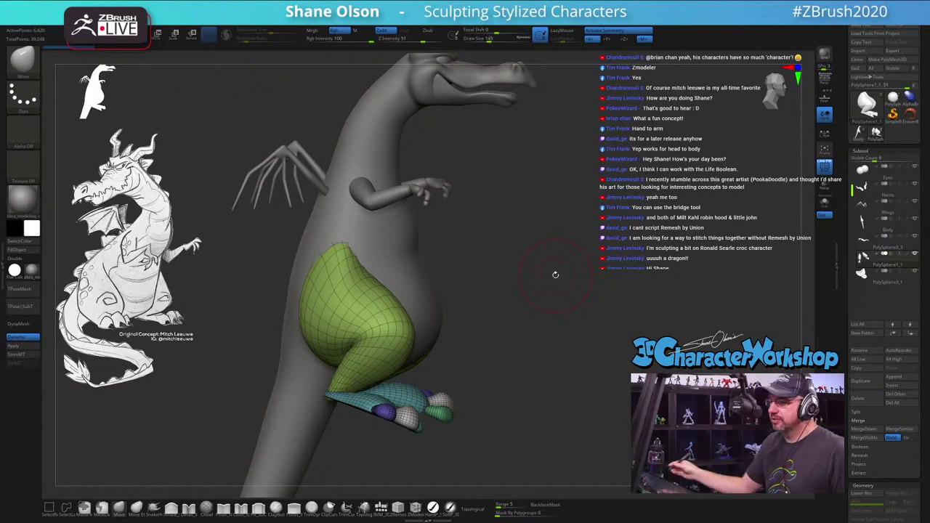
Step: Mask the thigh and move the lower leg and foot with Transpose Move, then clear the mask
drag(495, 363, 483, 347)
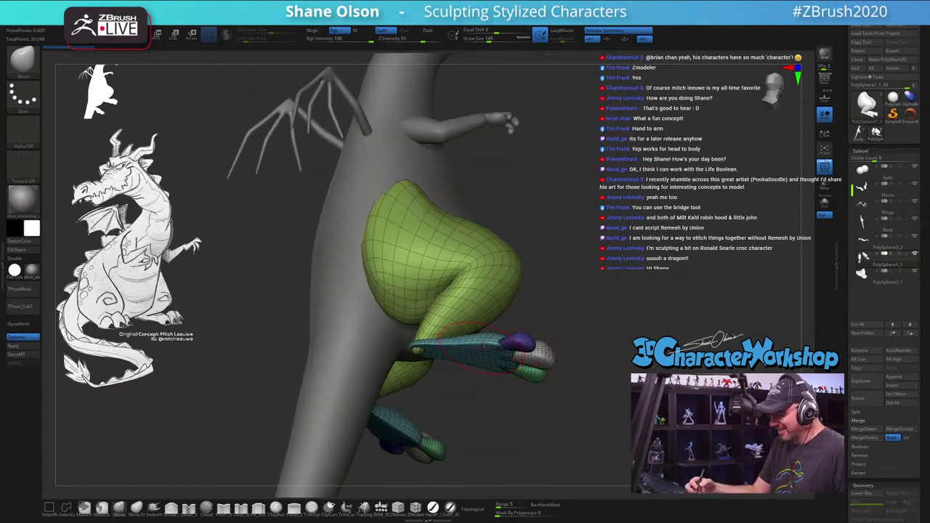
drag(538, 280, 577, 334)
key(w)
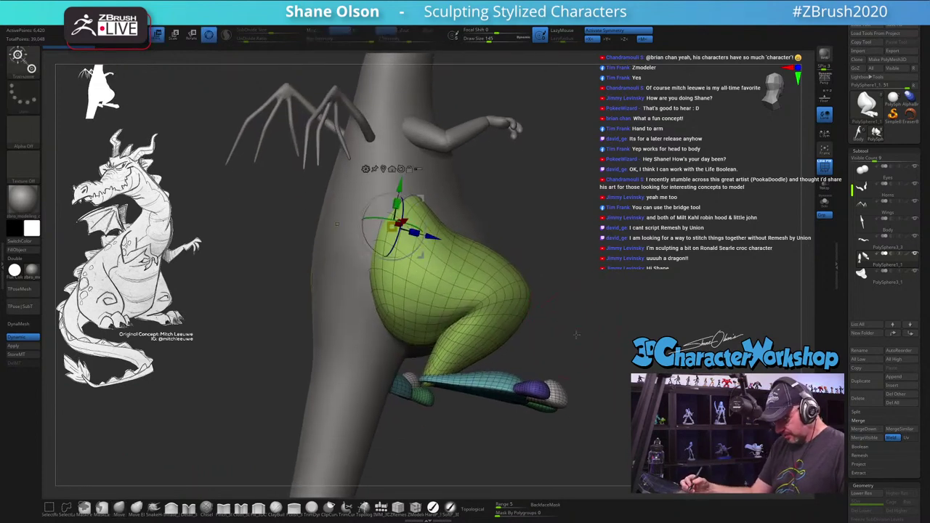
ctrl+click(486, 290)
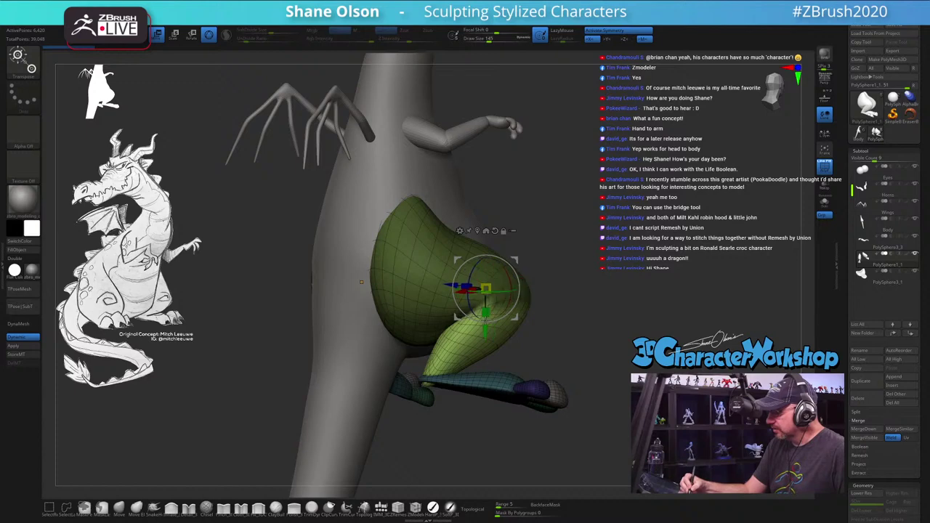
drag(567, 336, 577, 372)
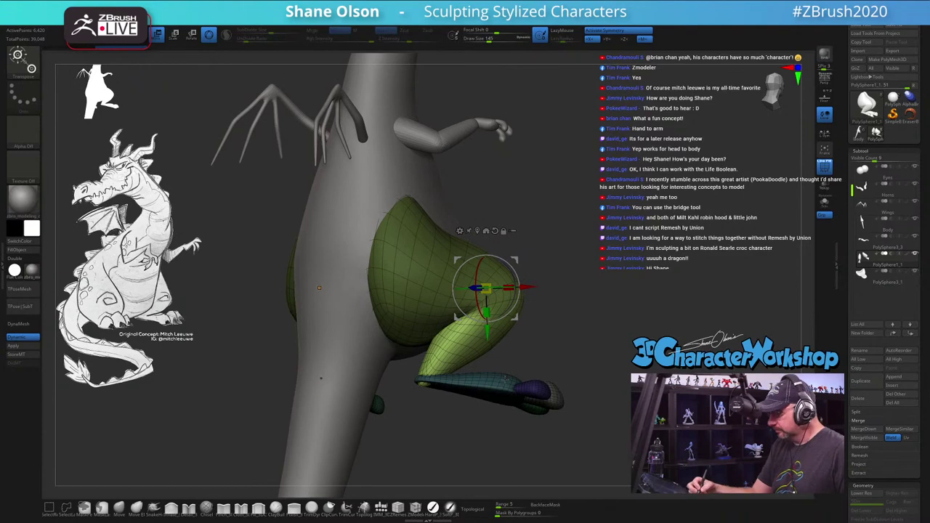
ctrl+click(490, 387)
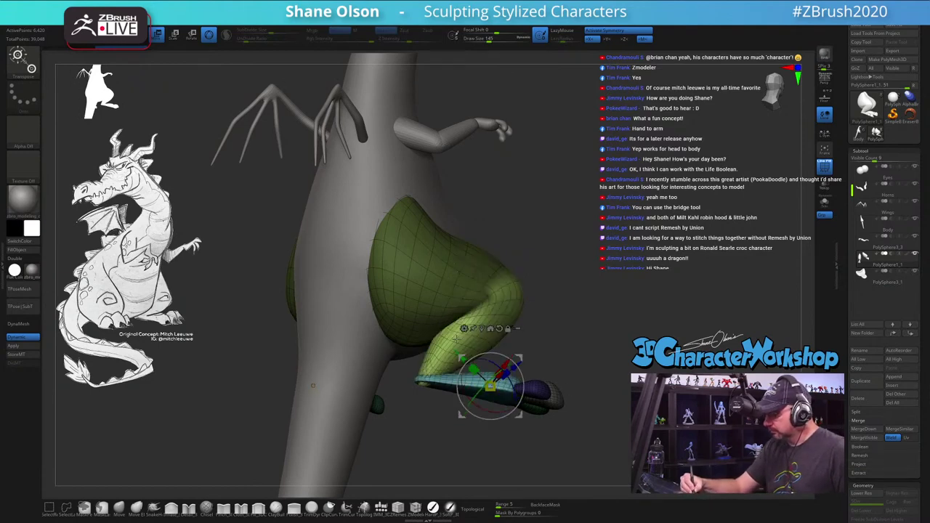
drag(579, 363, 597, 350)
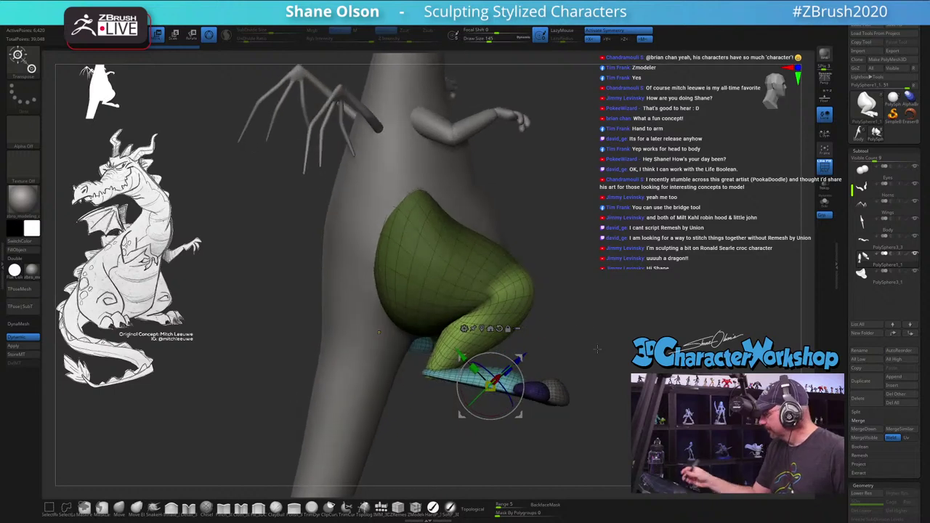
ctrl+click(599, 351)
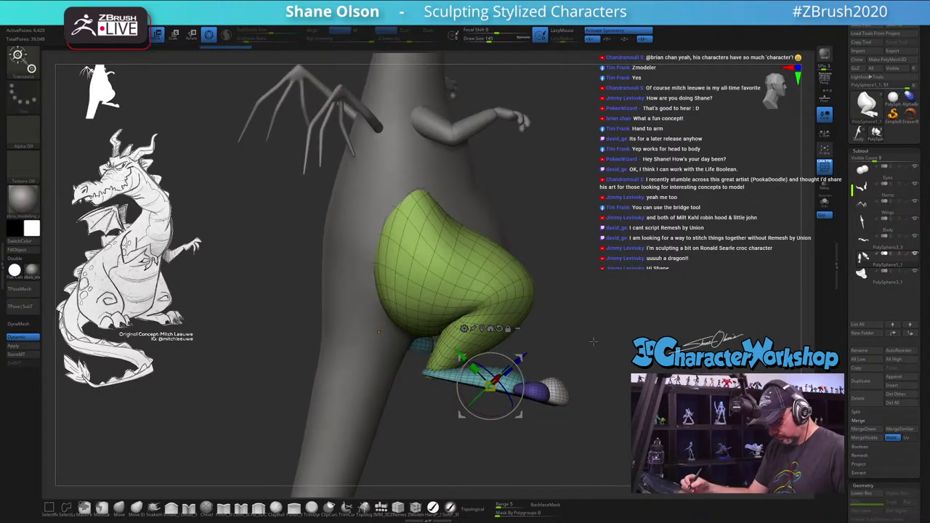
Step: Reposition the move gizmo onto the green leg piece
click(470, 288)
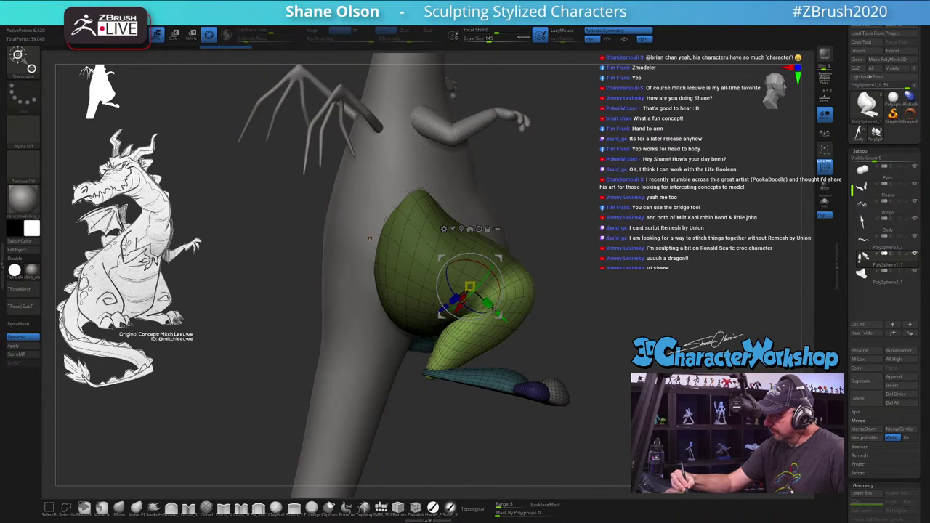
alt+drag(470, 288, 602, 218)
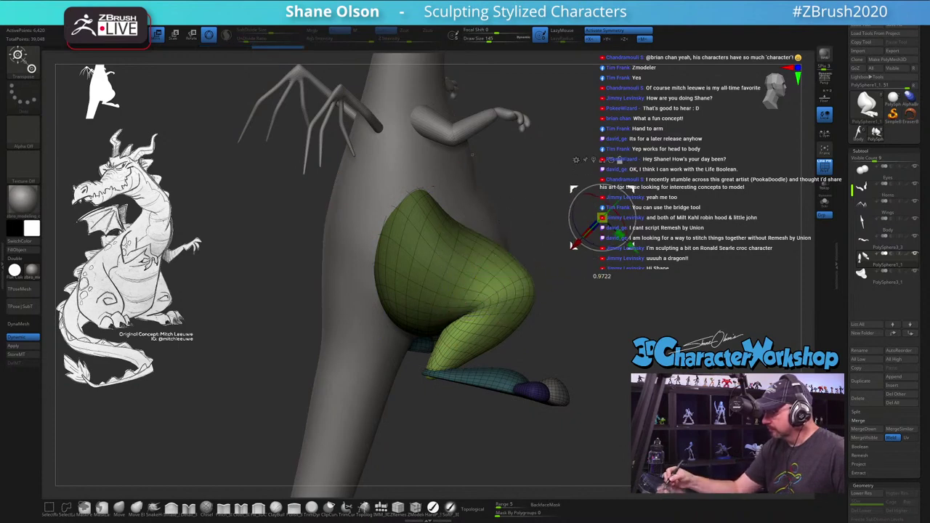
click(497, 293)
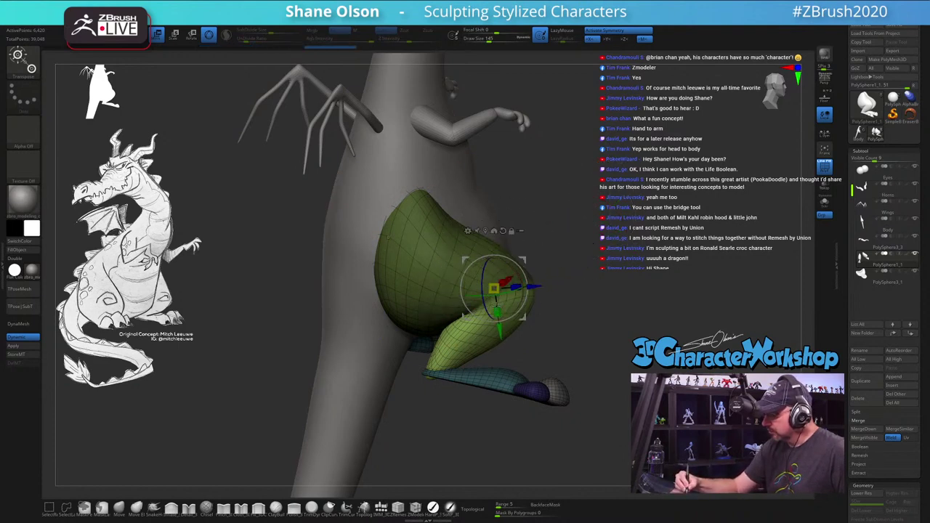
drag(618, 320, 586, 356)
Step: Hide the teal foot sole polygroup with Ctrl+Shift selections
key(q)
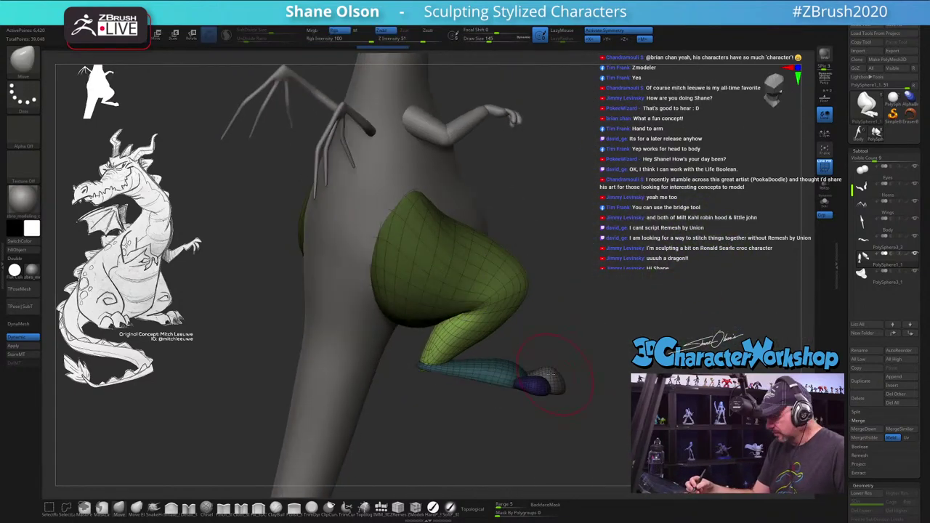
ctrl+shift+click(509, 370)
ctrl+shift+click(541, 358)
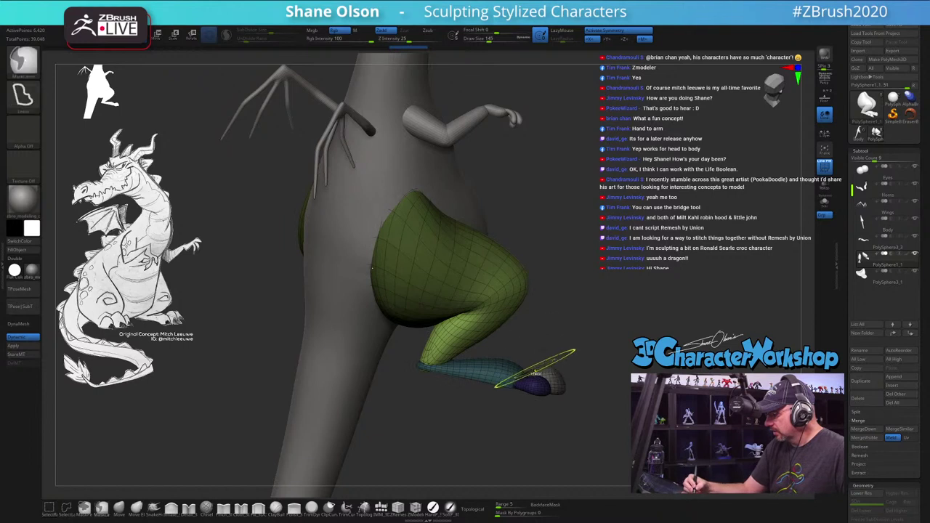
ctrl+shift+click(513, 372)
mouse_move(513, 332)
ctrl+shift+mouse_down()
mouse_move(572, 439)
mouse_move(618, 436)
mouse_move(552, 378)
mouse_move(509, 407)
mouse_move(587, 426)
mouse_move(559, 422)
mouse_move(603, 415)
ctrl+shift+mouse_up()
ctrl+shift+click(611, 402)
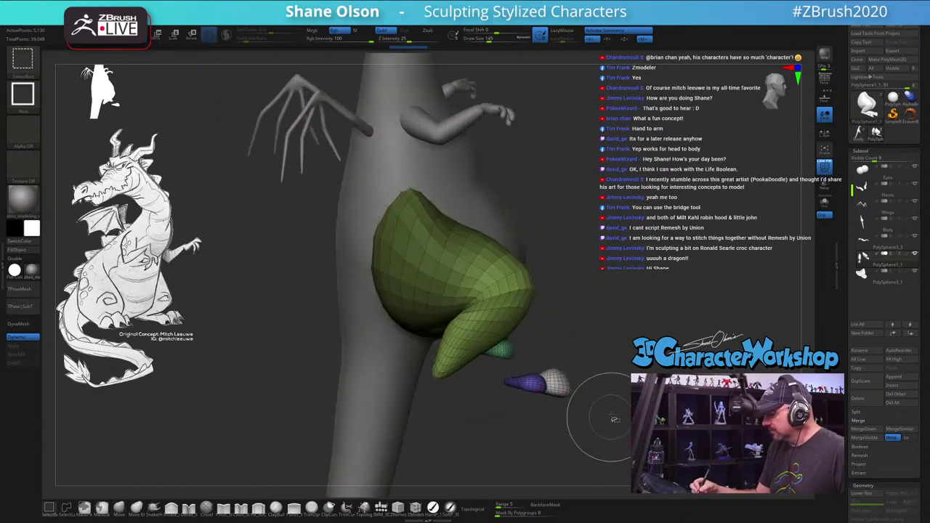
Step: Isolate the leg pieces and move the green lower leg down and left with Transpose
ctrl+shift+click(623, 395)
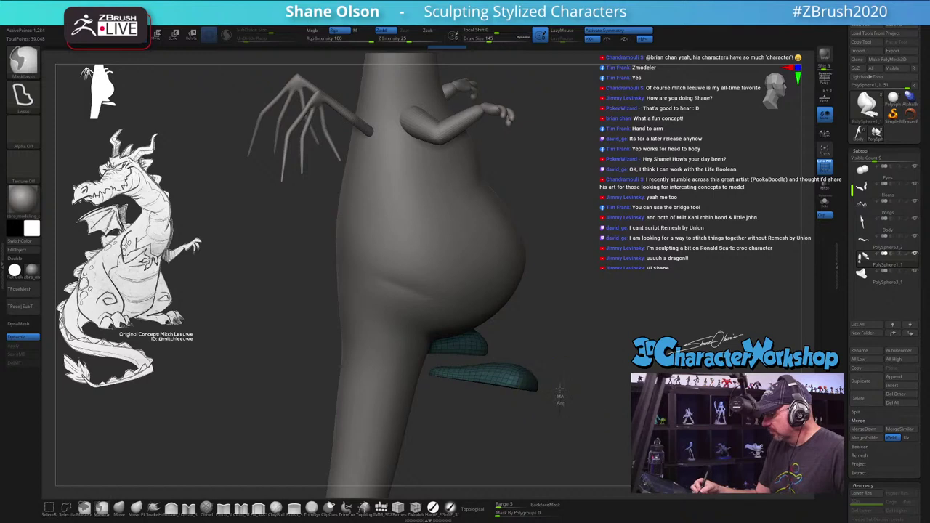
ctrl+drag(560, 421, 458, 357)
ctrl+shift+click(609, 396)
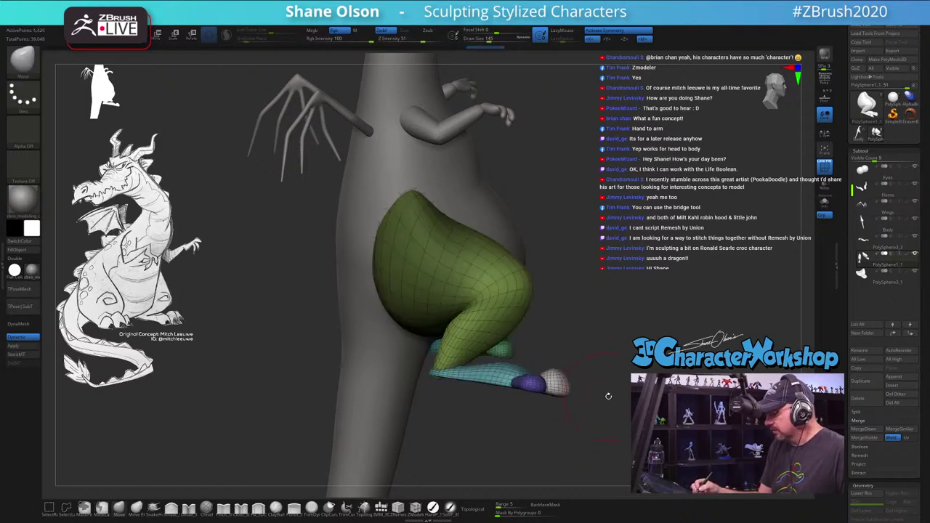
key(w)
drag(615, 375, 610, 352)
mouse_move(485, 314)
mouse_down()
mouse_move(480, 330)
mouse_move(603, 326)
mouse_move(574, 249)
mouse_move(422, 382)
mouse_up()
key(q)
Step: Enlarge the draw size to 158, then try a heel stroke on both feet and undo it
key(s)
mouse_move(541, 320)
mouse_down()
mouse_move(552, 320)
mouse_move(424, 376)
mouse_move(484, 276)
mouse_move(458, 313)
mouse_move(432, 350)
mouse_move(458, 378)
mouse_move(465, 426)
mouse_up()
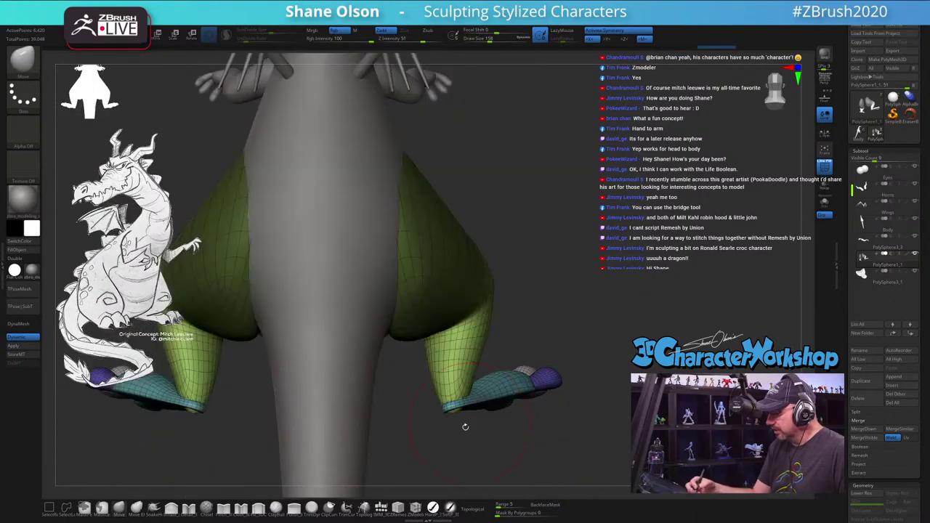
key(b)
key(Escape)
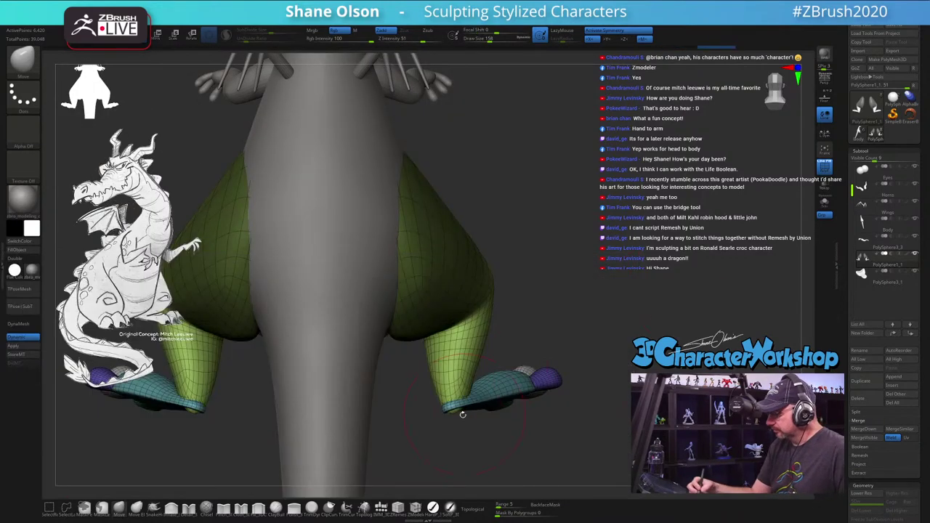
drag(453, 412, 447, 401)
key(ctrl+z)
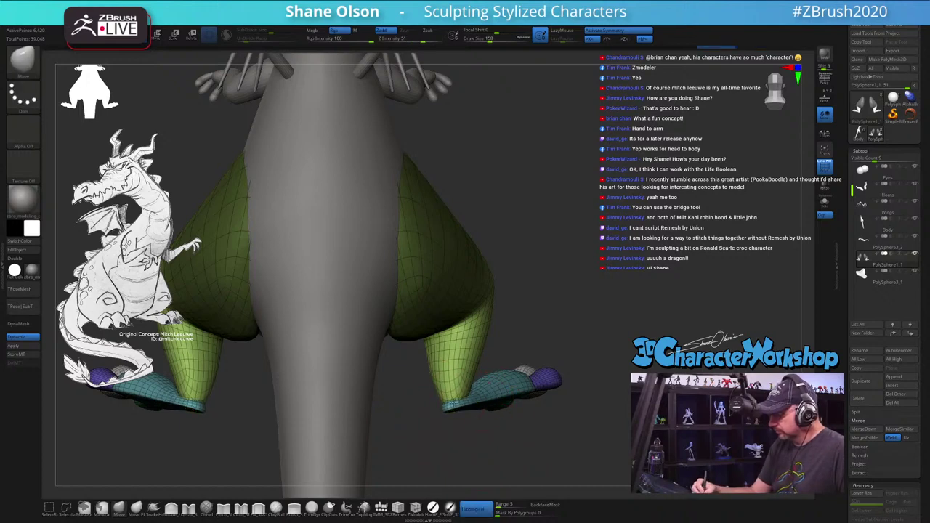
drag(604, 375, 509, 382)
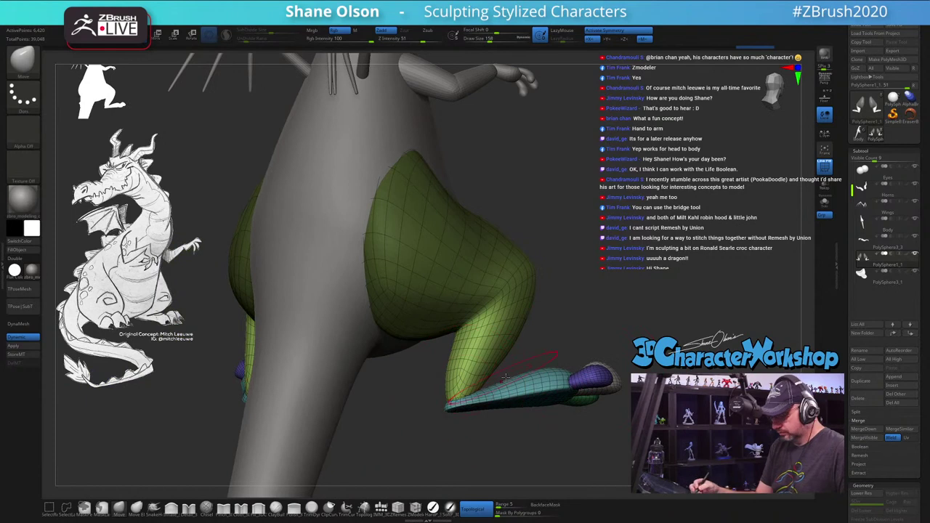
Step: Pick a different brush and orbit around the hip to see the foot below the thigh
click(172, 508)
drag(474, 408, 483, 340)
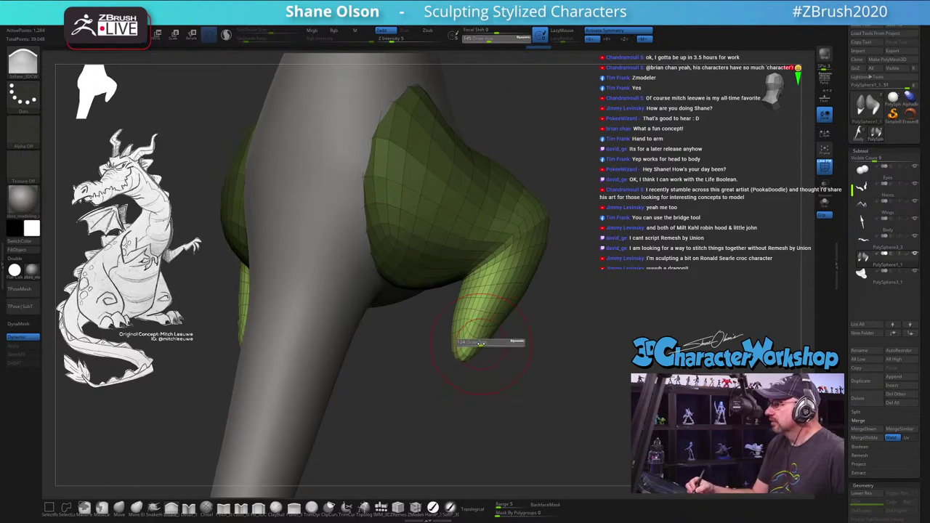
drag(492, 352, 497, 360)
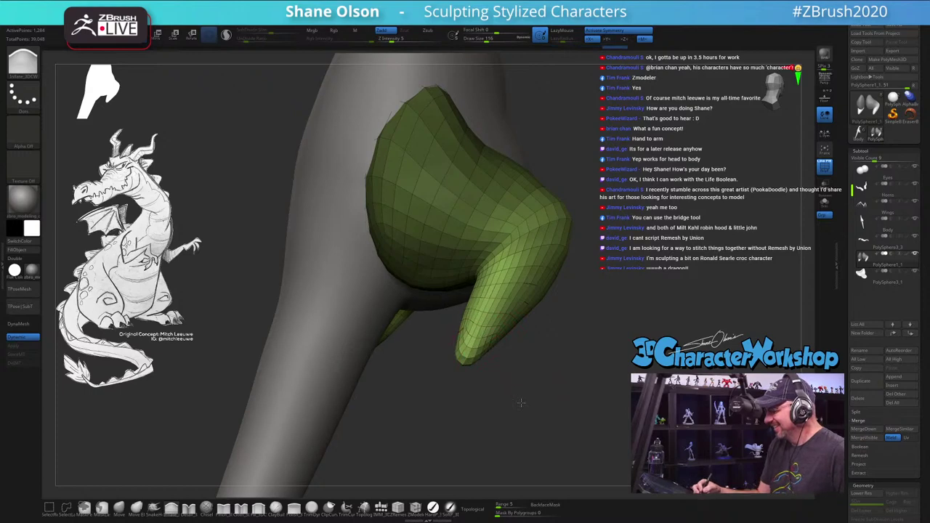
drag(521, 402, 618, 381)
drag(593, 425, 507, 411)
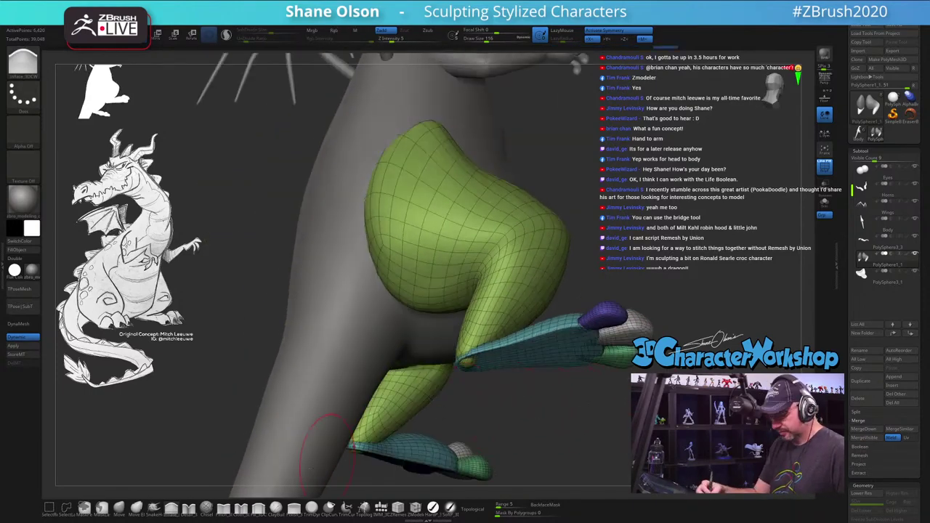
drag(499, 374, 331, 487)
Step: Draw a ClipCurve stroke across the leg, then push the lower thigh with the Move brush
click(329, 506)
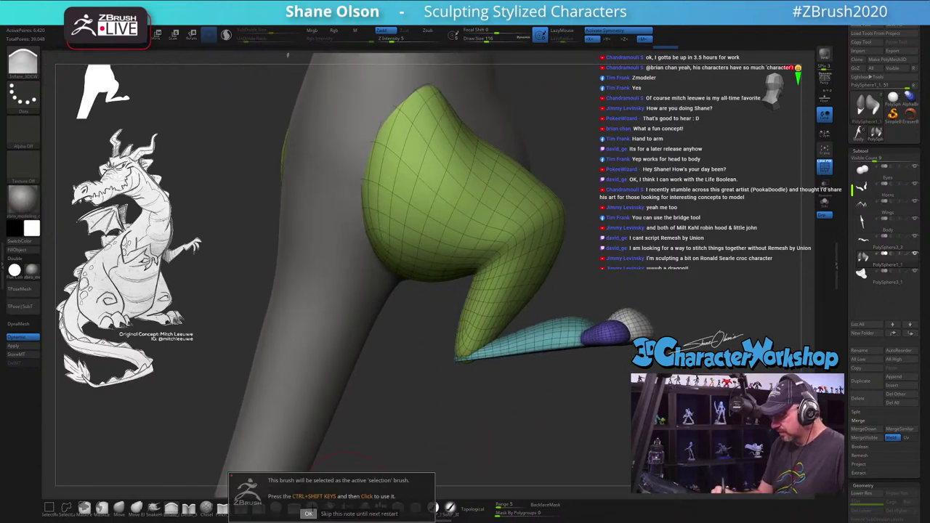
click(308, 514)
ctrl+shift+drag(525, 361, 395, 368)
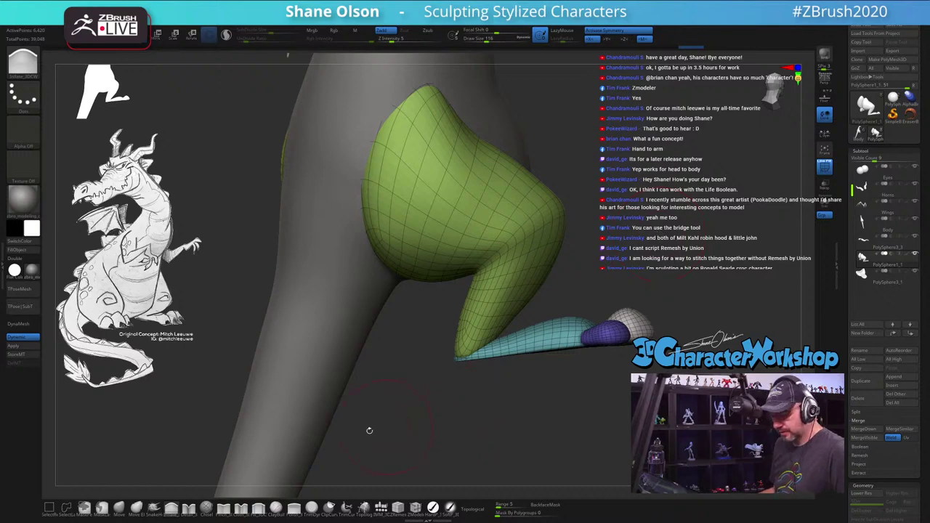
click(118, 508)
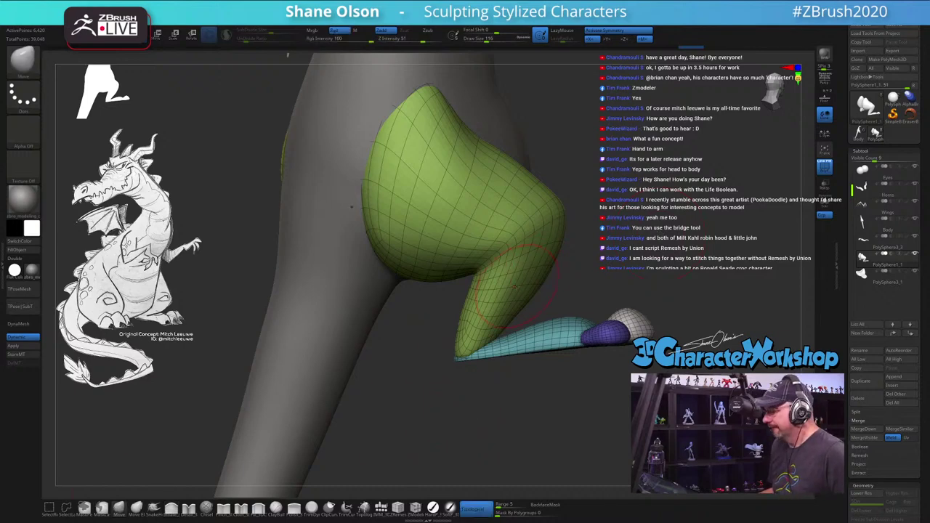
mouse_move(625, 434)
mouse_down()
mouse_move(623, 396)
mouse_move(627, 436)
mouse_move(663, 293)
mouse_move(656, 312)
mouse_move(613, 341)
mouse_move(447, 146)
mouse_up()
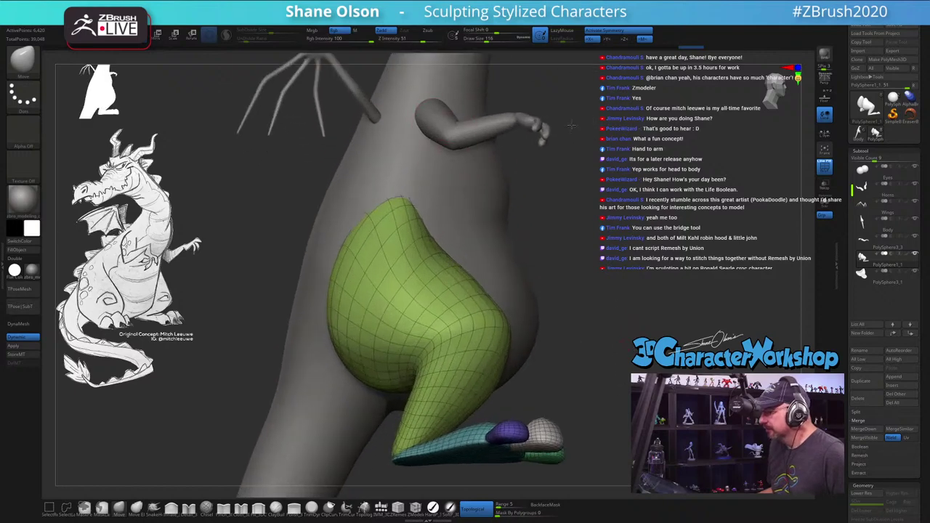
Step: Select the arm subtool and frame the arm, adjusting brush size
alt+click(545, 129)
drag(571, 131, 551, 371)
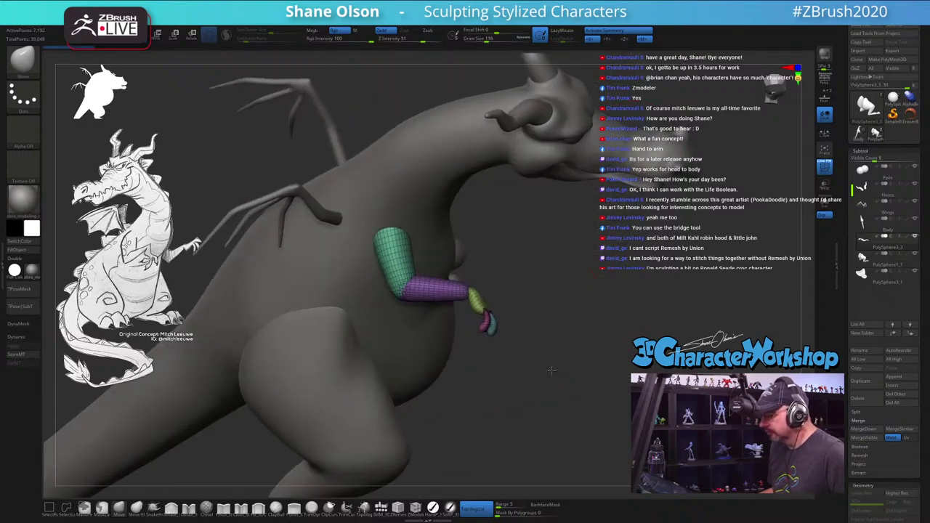
key(w)
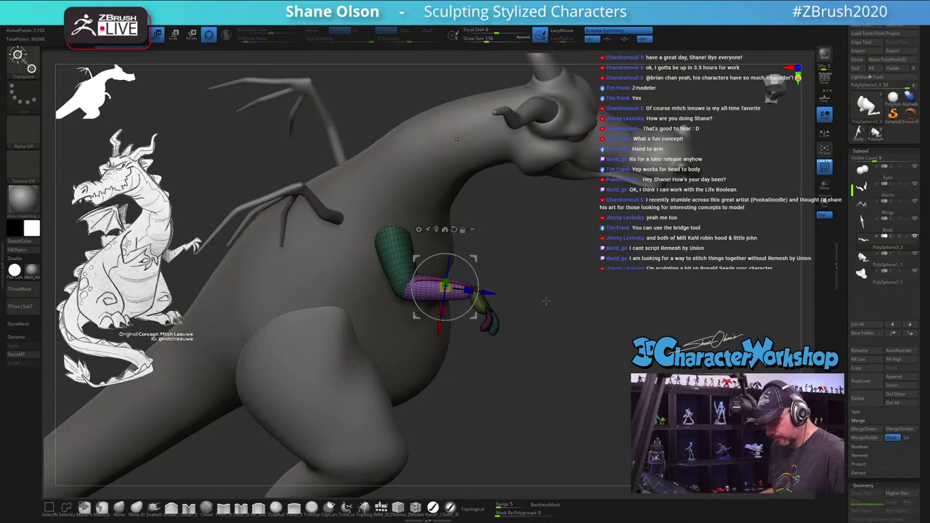
key(q)
drag(573, 311, 538, 342)
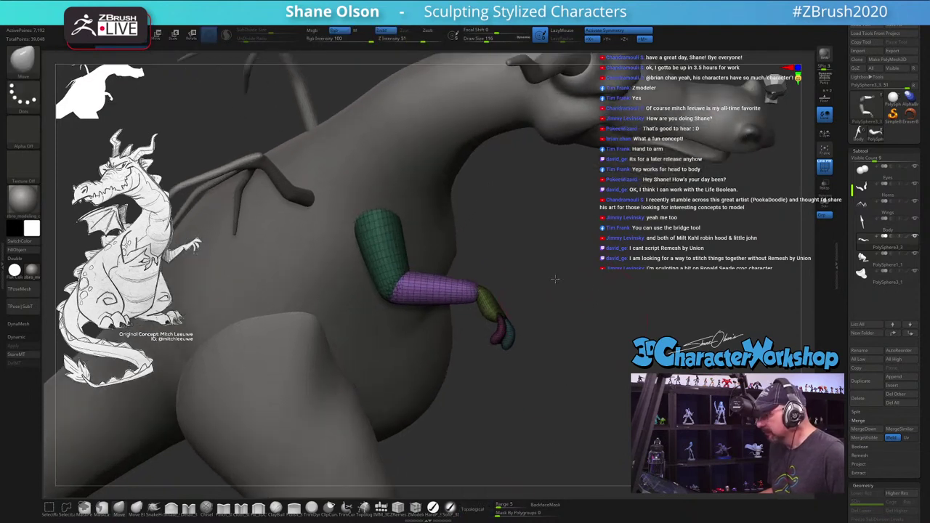
mouse_move(555, 278)
mouse_down()
mouse_move(571, 256)
mouse_move(508, 289)
mouse_up()
key(s)
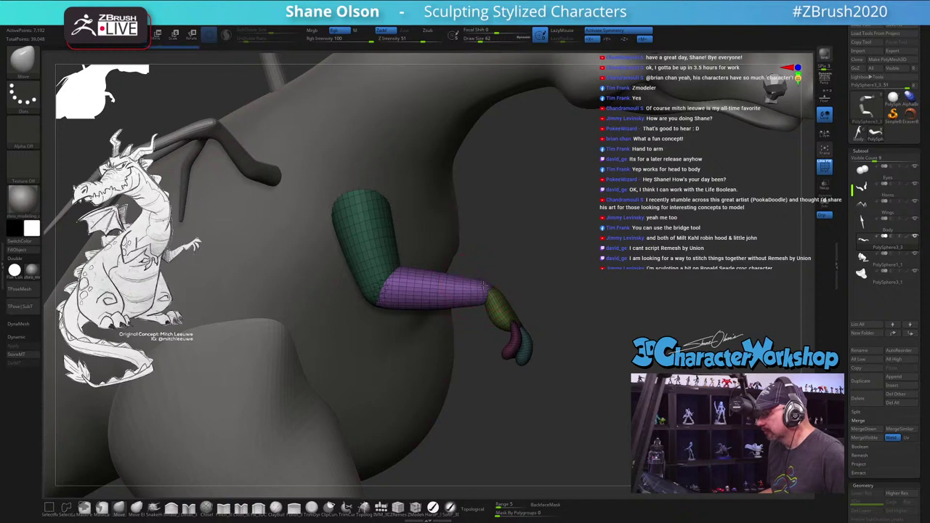
Step: Isolate the hand piece, draw a clip curve across the arm, then unhide the hand
ctrl+shift+click(520, 313)
ctrl+shift+click(513, 325)
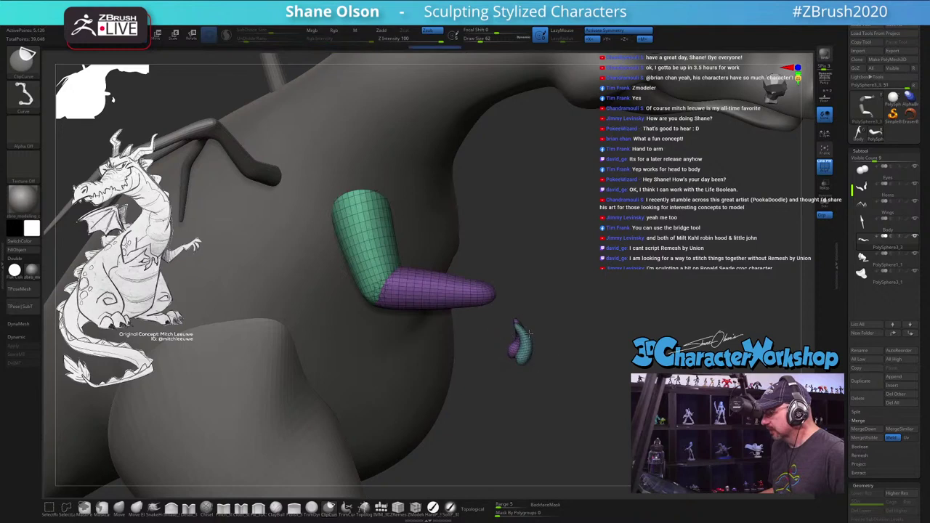
mouse_move(549, 218)
ctrl+shift+mouse_down()
mouse_move(295, 96)
mouse_move(650, 404)
mouse_move(623, 284)
ctrl+shift+mouse_up()
ctrl+shift+click(604, 228)
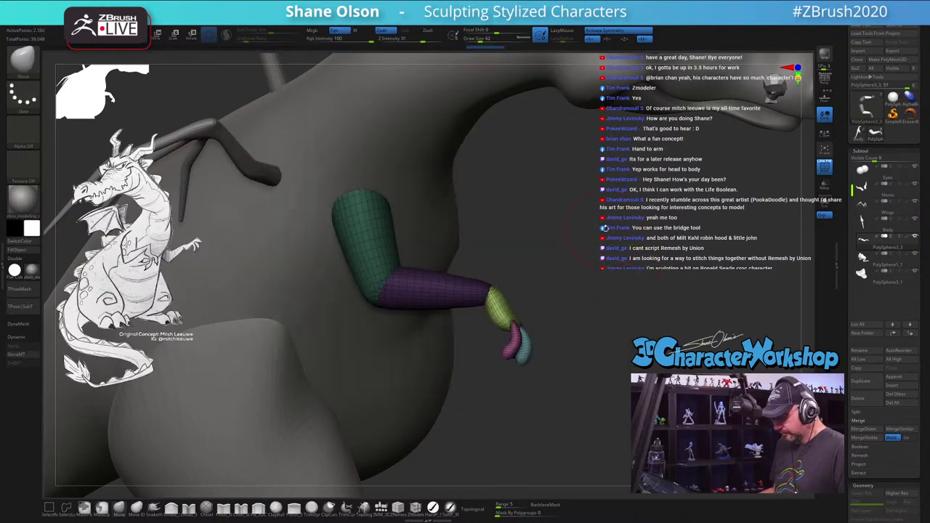
Step: Place the gizmo on the hand, rotate it about 21°, and move it up and right
key(w)
click(505, 302)
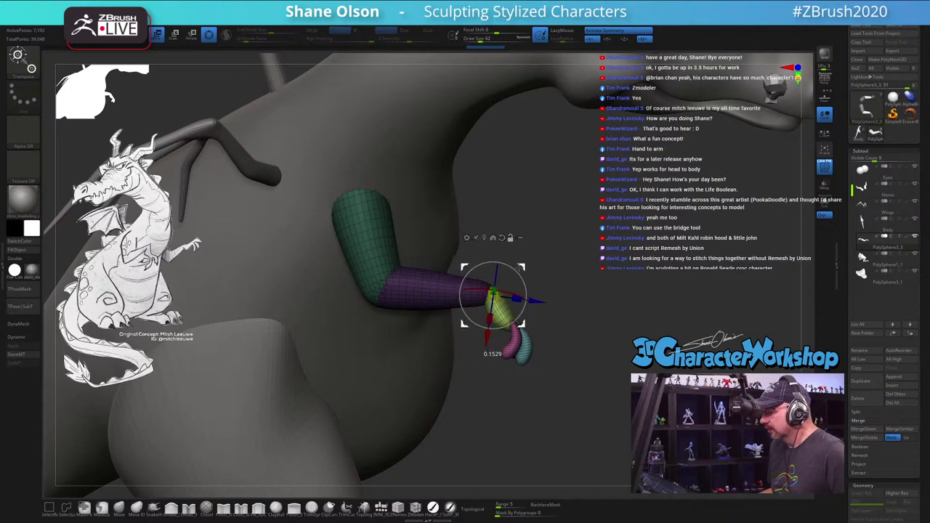
drag(520, 284, 517, 270)
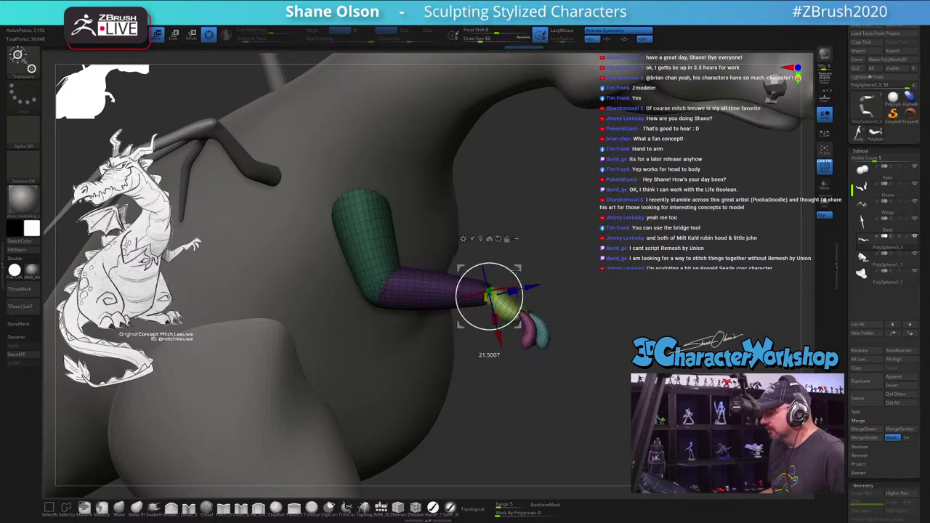
drag(623, 300, 569, 295)
drag(489, 294, 415, 445)
Step: Shrink the brush to 23 and mask the hand by inverting the mask on the arm
key(q)
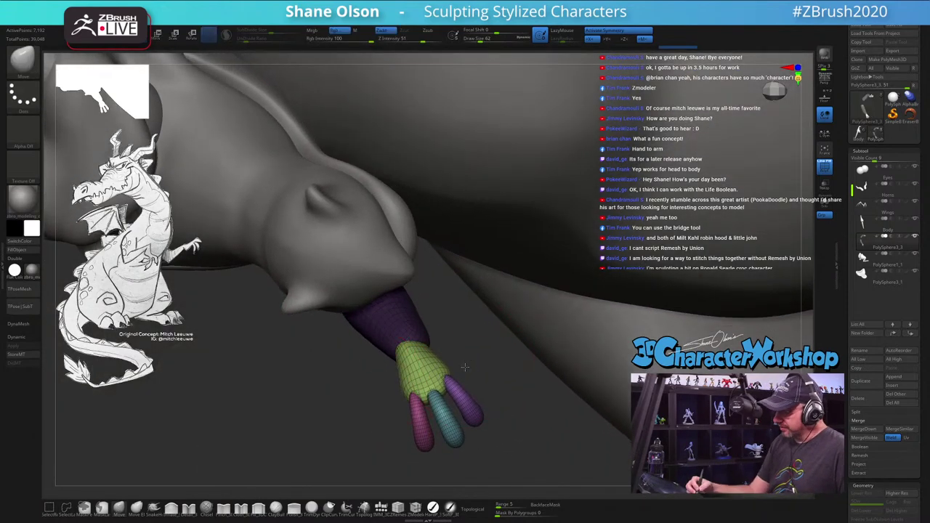
mouse_move(422, 407)
mouse_down()
mouse_move(444, 329)
mouse_move(418, 351)
mouse_move(421, 337)
mouse_move(440, 341)
mouse_move(434, 324)
mouse_move(461, 298)
mouse_up()
key(s)
key(shift)
key(ctrl)
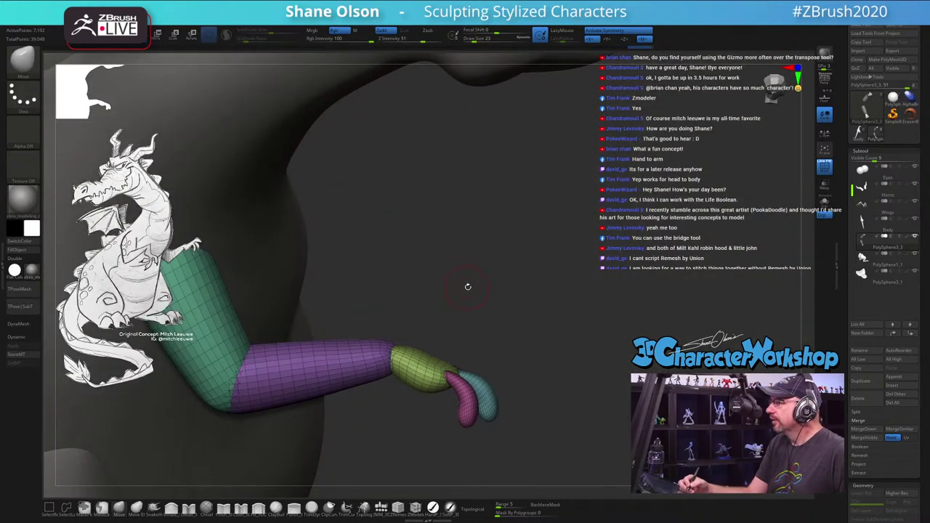
key(ctrl+z)
ctrl+click(471, 294)
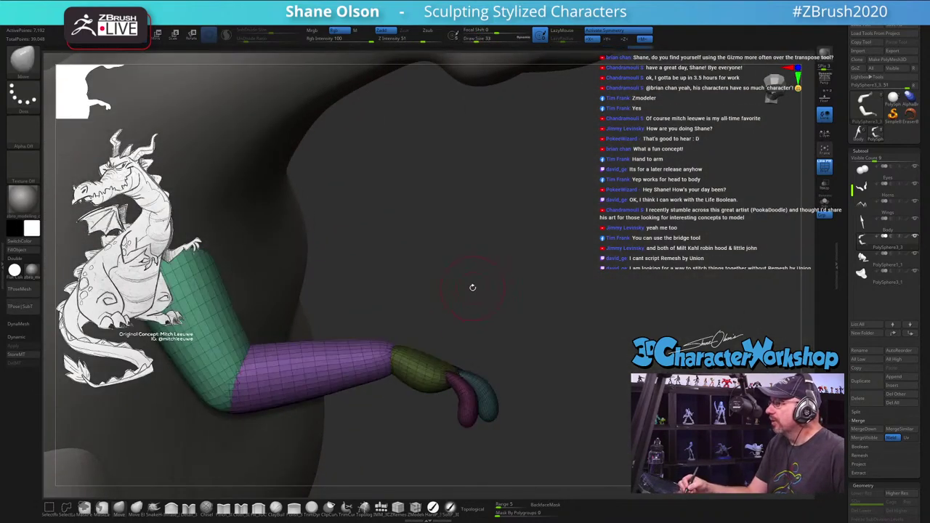
key(ctrl+shift+t)
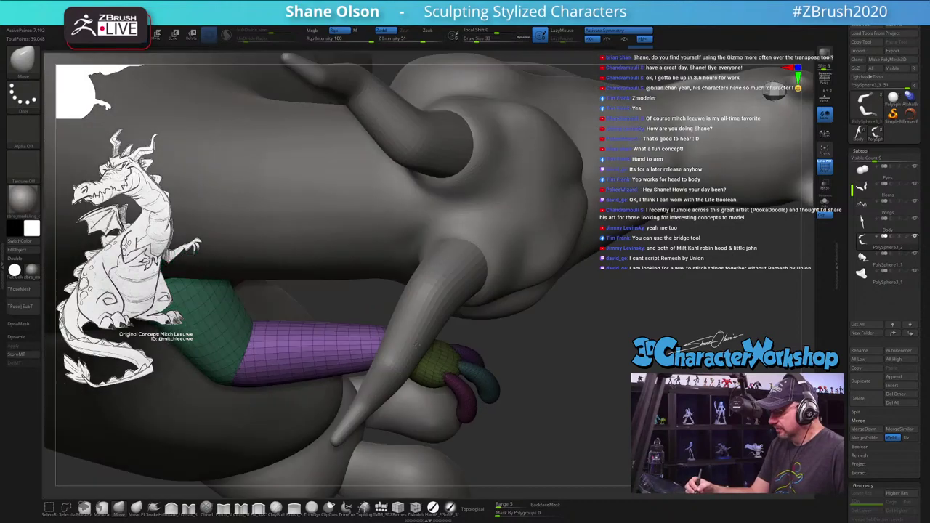
Step: Enlarge the brush to 62 and reshape and smooth the purple forearm while orbiting
drag(417, 346, 575, 246)
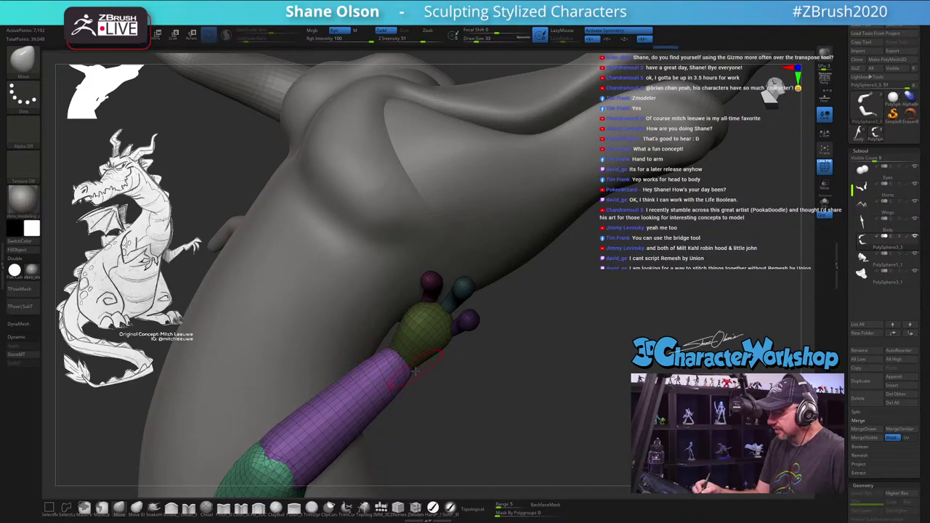
key(s)
mouse_move(407, 381)
mouse_down()
mouse_move(436, 376)
mouse_move(467, 390)
mouse_move(384, 333)
mouse_up()
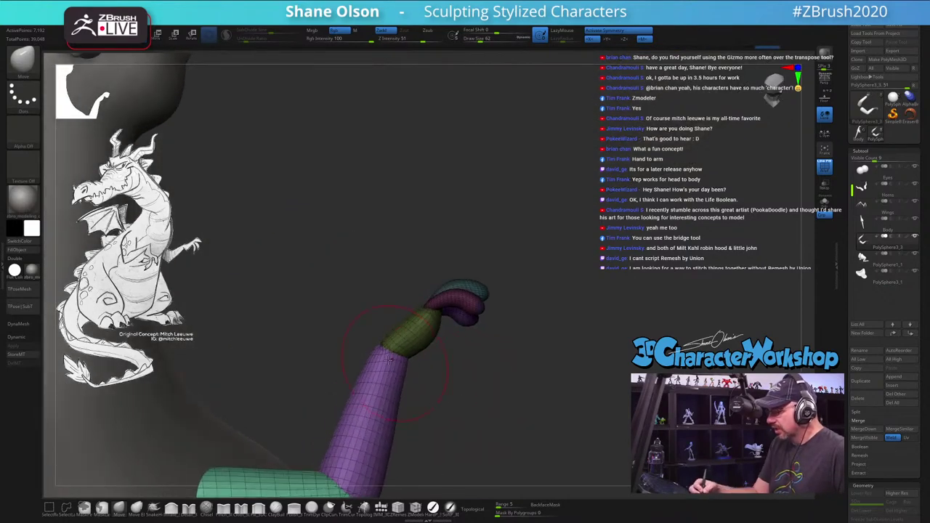
key(shift)
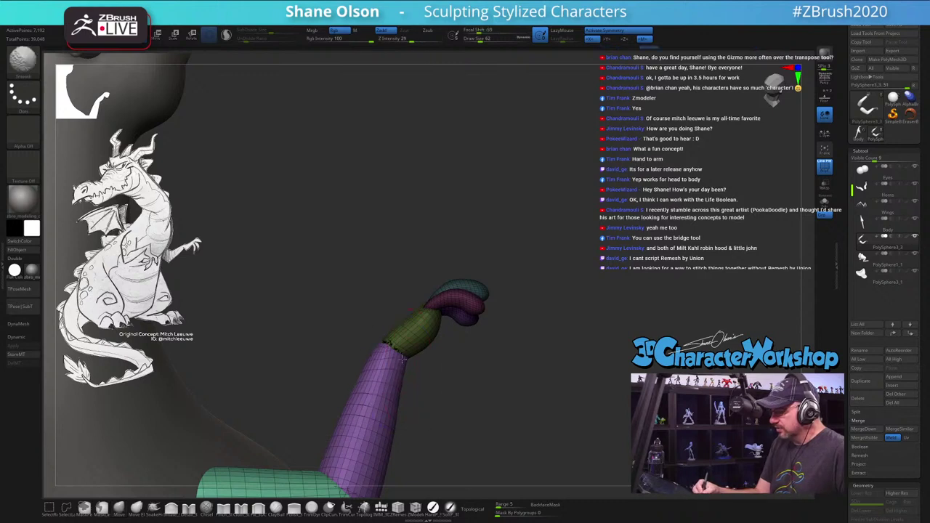
mouse_move(472, 392)
mouse_down()
mouse_move(465, 397)
mouse_move(476, 398)
mouse_move(407, 410)
mouse_up()
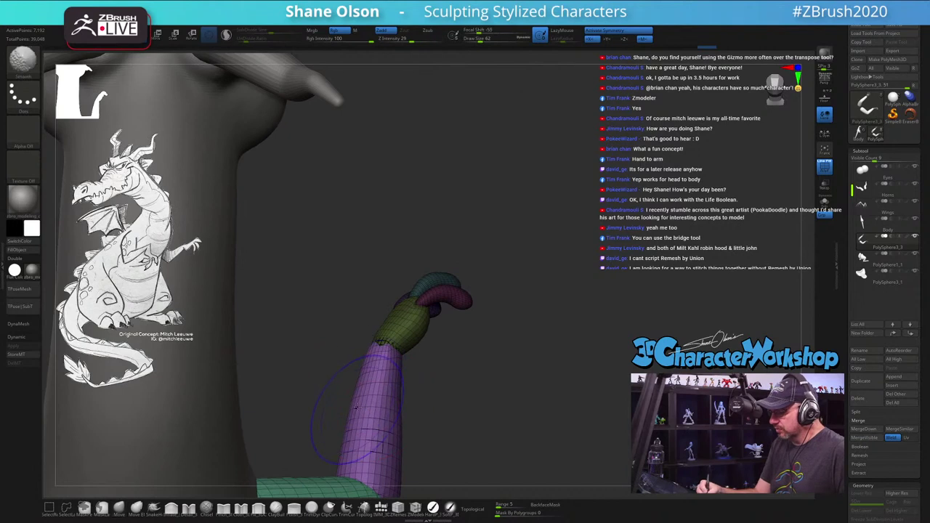
drag(498, 395, 528, 361)
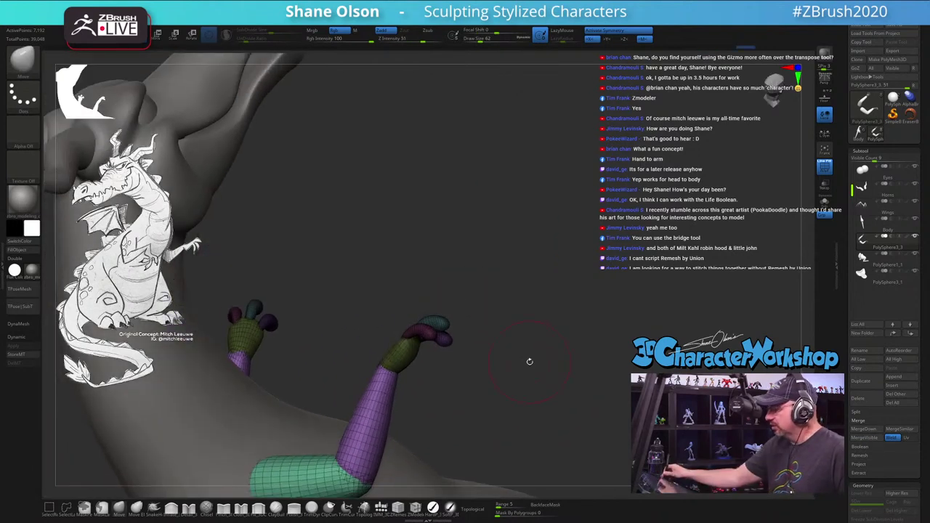
key(ctrl)
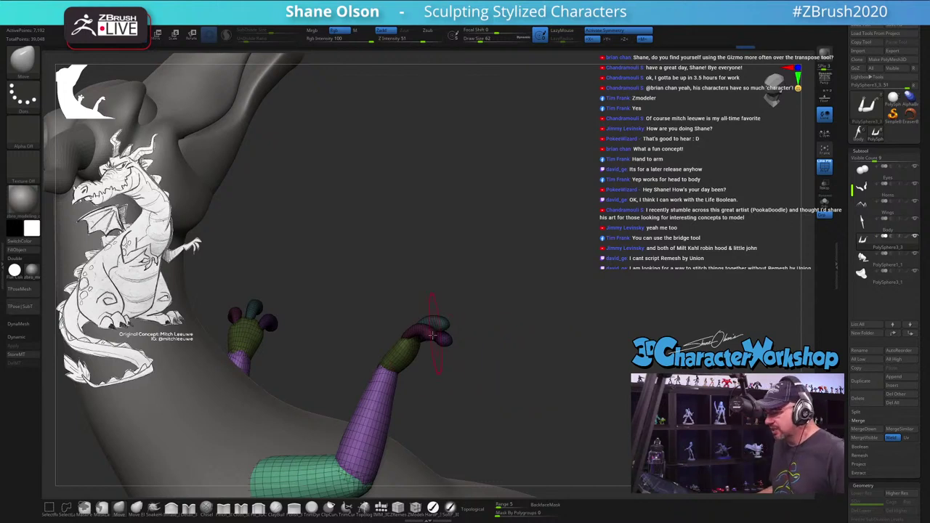
drag(523, 358, 567, 340)
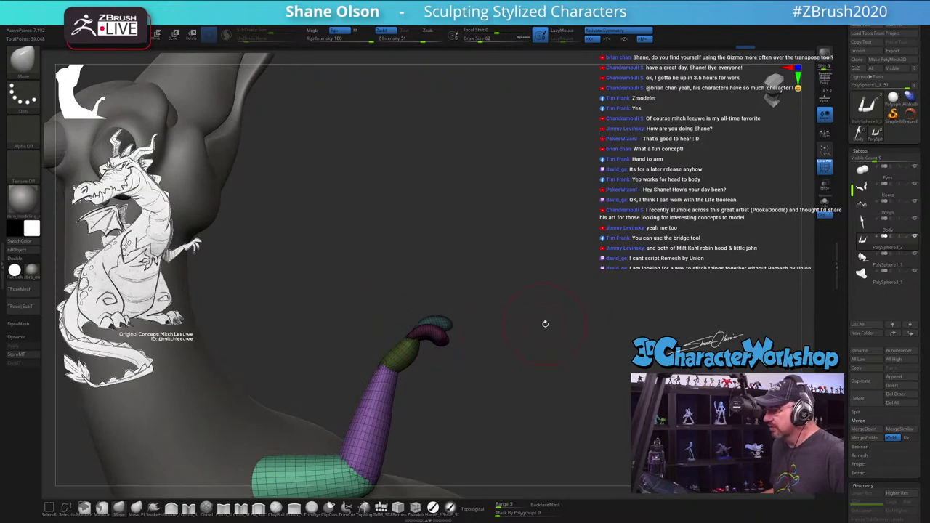
drag(545, 324, 551, 332)
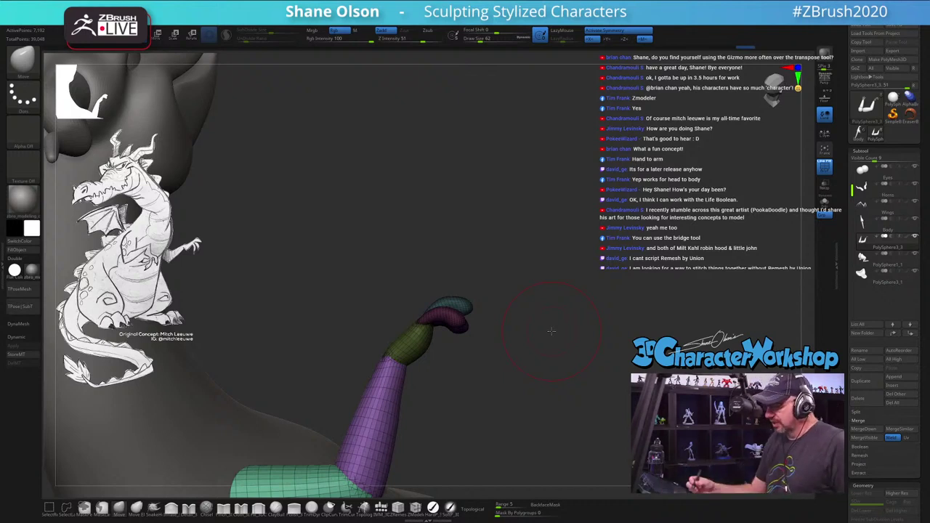
drag(551, 332, 534, 363)
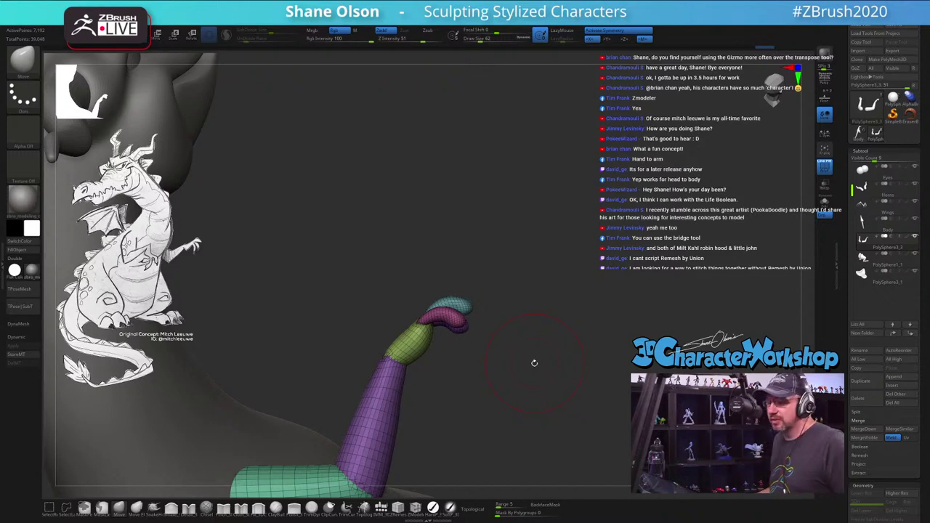
drag(546, 344, 802, 314)
drag(579, 192, 467, 436)
Step: Isolate the hand by hiding the wrist and forearm, then rotate it about 12° at the wrist
ctrl+shift+click(374, 345)
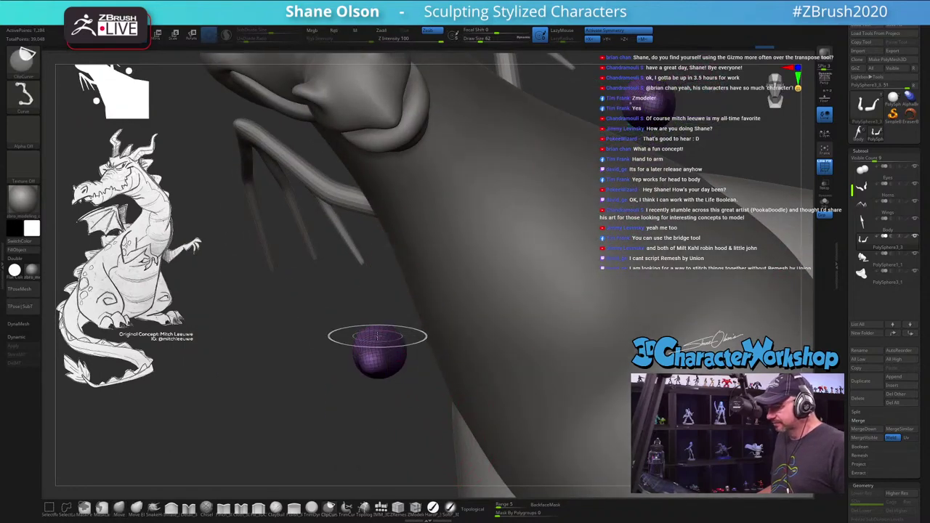
ctrl+shift+click(375, 345)
ctrl+alt+shift+click(379, 318)
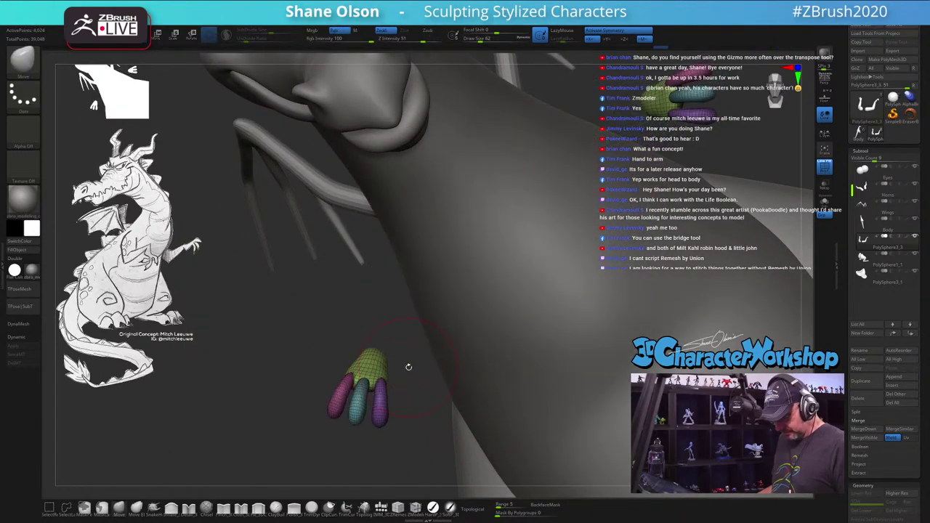
key(w)
drag(404, 350, 466, 349)
Step: Unhide the forearm and arm and zoom out to the neck and head
ctrl+shift+click(398, 335)
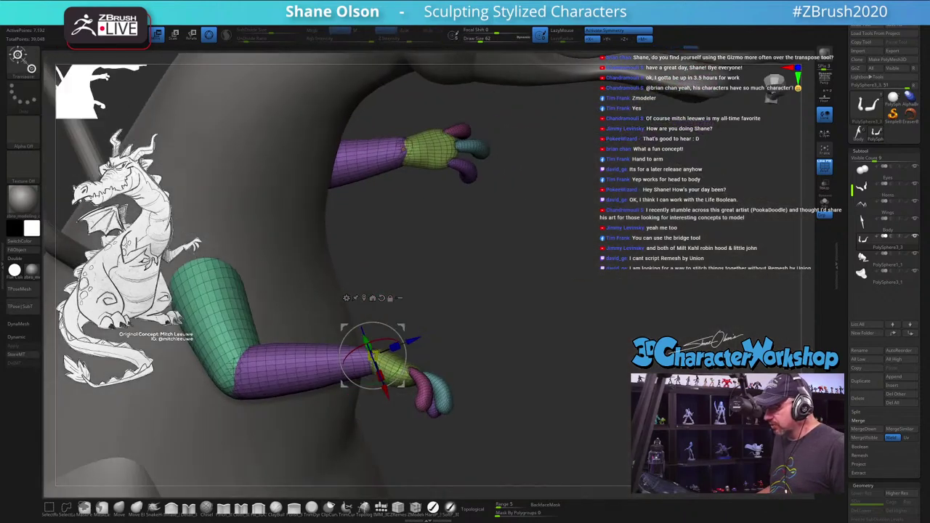
mouse_move(604, 357)
mouse_down()
mouse_move(523, 338)
mouse_move(559, 339)
mouse_move(636, 297)
mouse_move(586, 357)
mouse_move(504, 366)
mouse_move(567, 359)
mouse_up()
key(q)
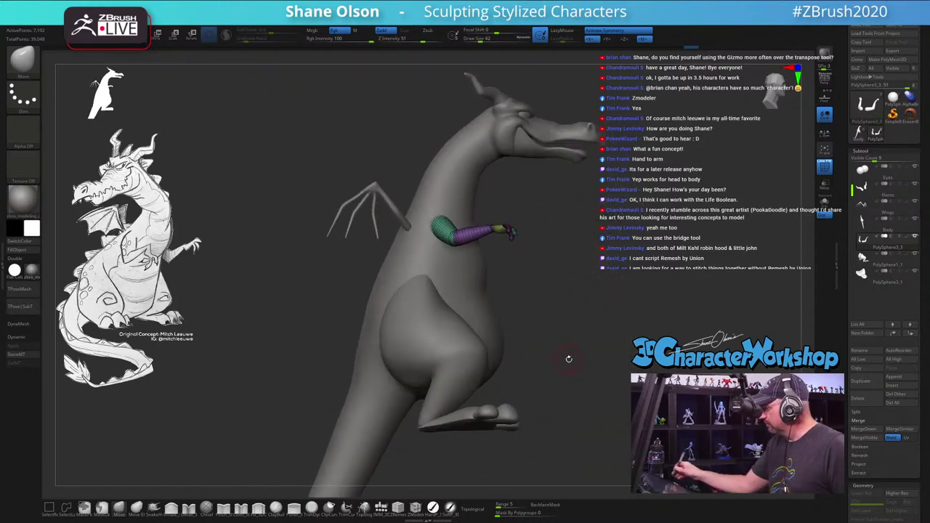
Step: Save the dragon model over the existing MitchDragon3 file
click(896, 28)
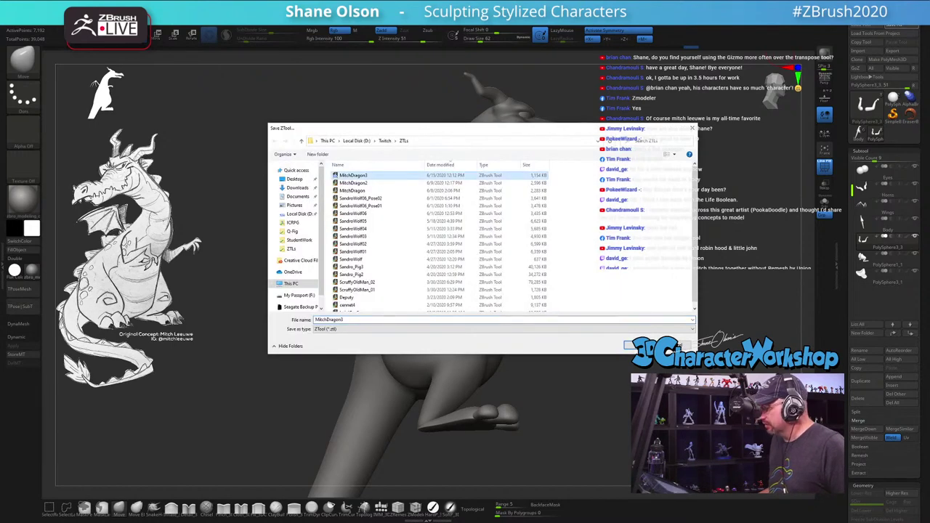
click(640, 346)
click(491, 266)
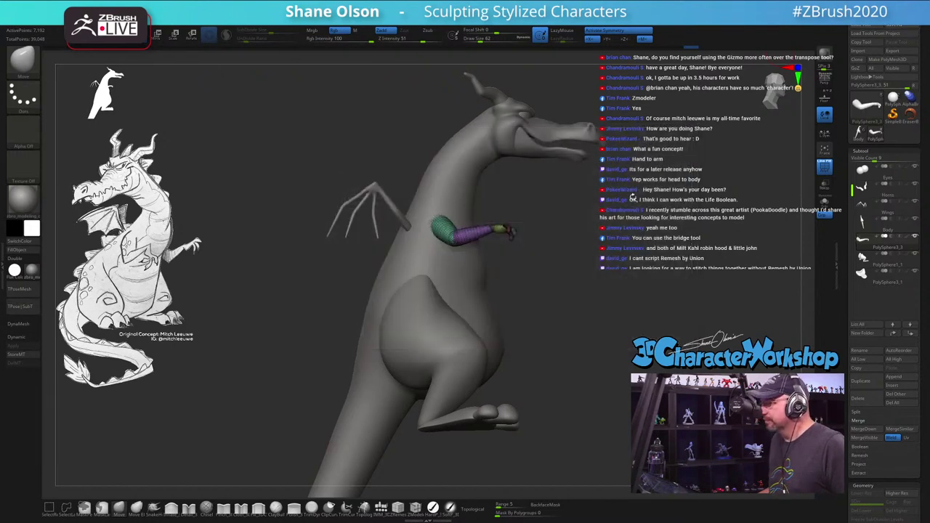
Step: Select the Body subtool and Merge Down the arm, belly and legs into it
ctrl+right_drag(633, 198, 648, 216)
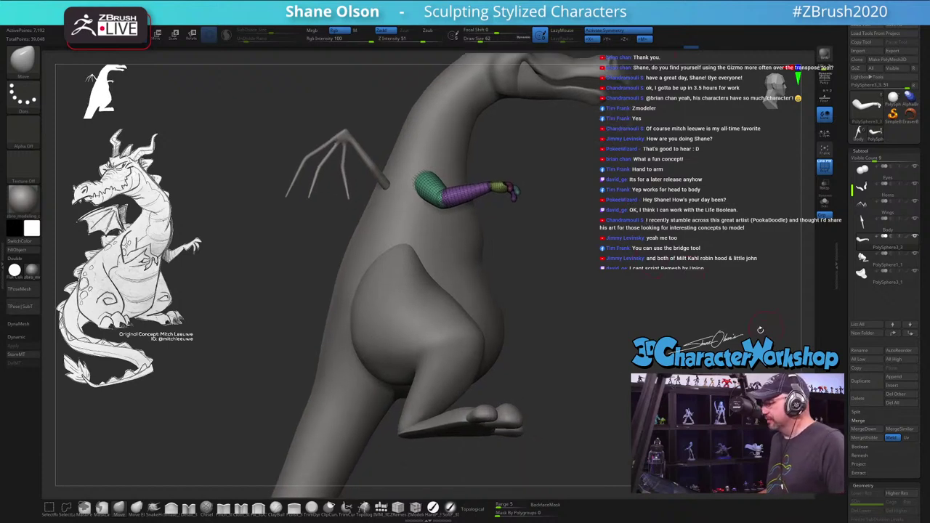
click(868, 222)
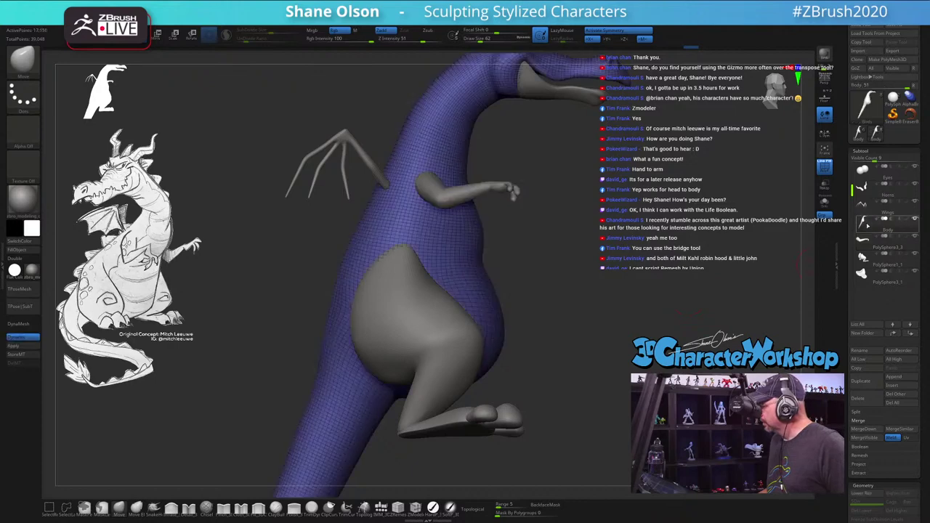
click(858, 431)
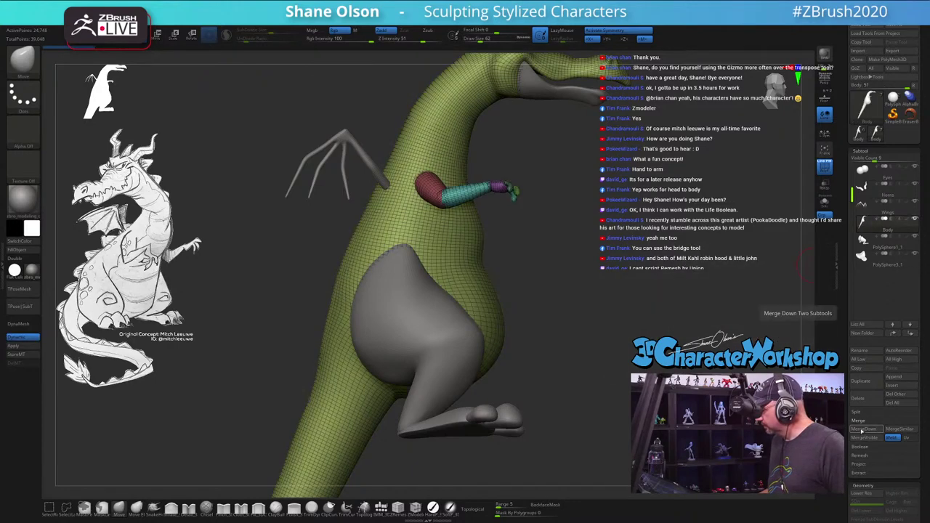
click(862, 431)
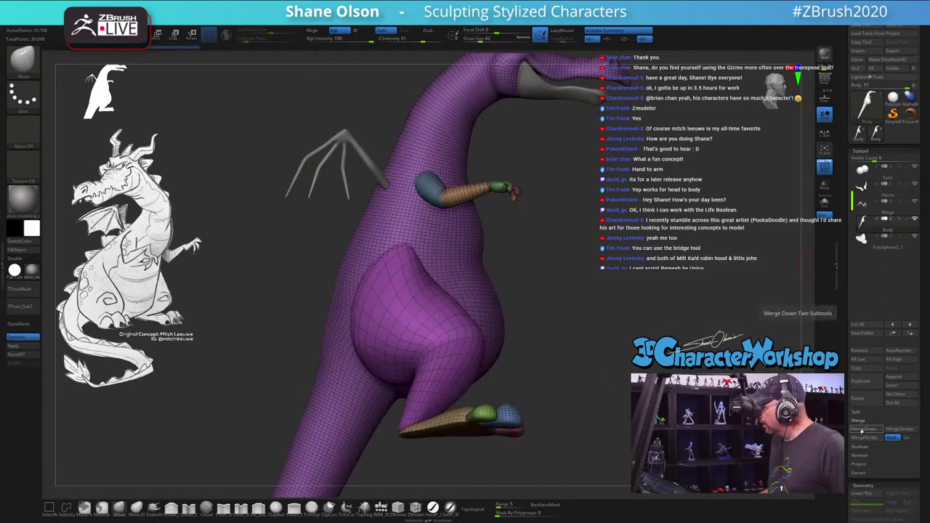
click(862, 430)
drag(616, 270, 357, 319)
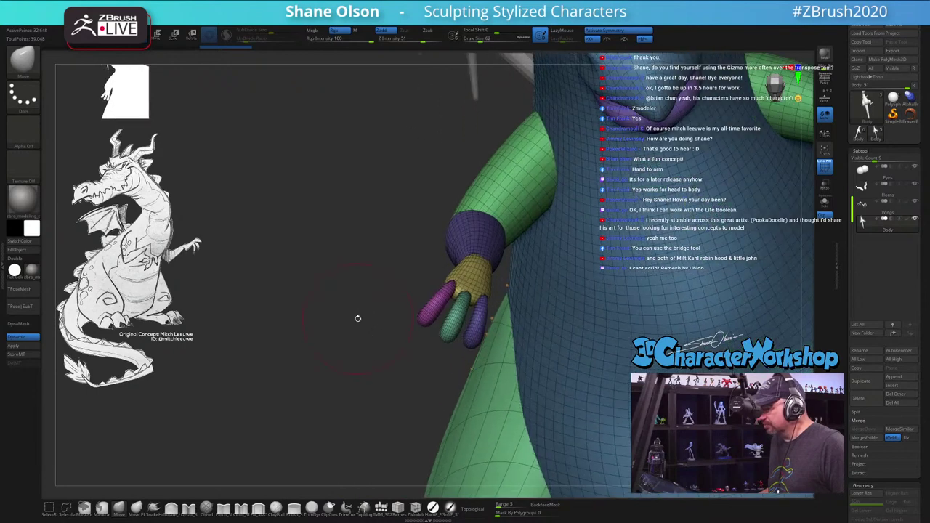
Step: Zoom to the hand and isolate finger polygroups, undoing one stray hide
drag(331, 260, 343, 276)
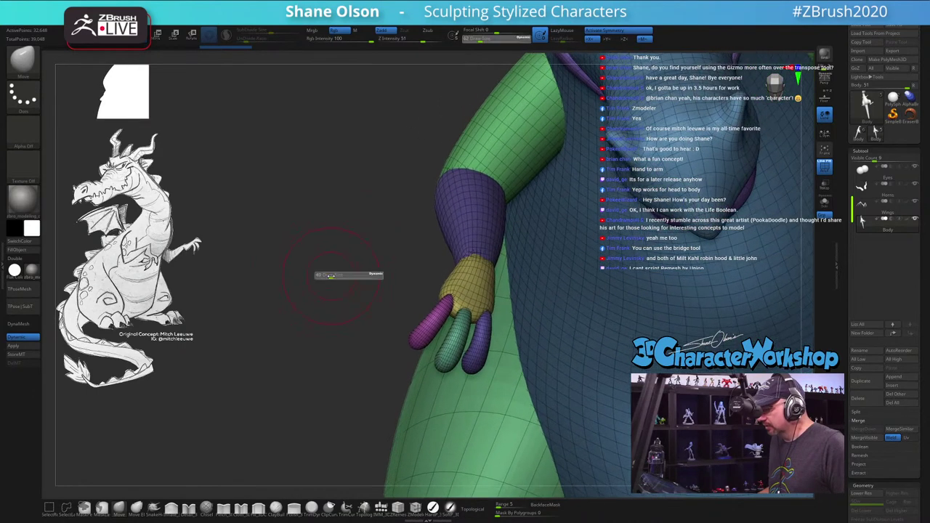
ctrl+shift+click(429, 324)
ctrl+shift+click(449, 328)
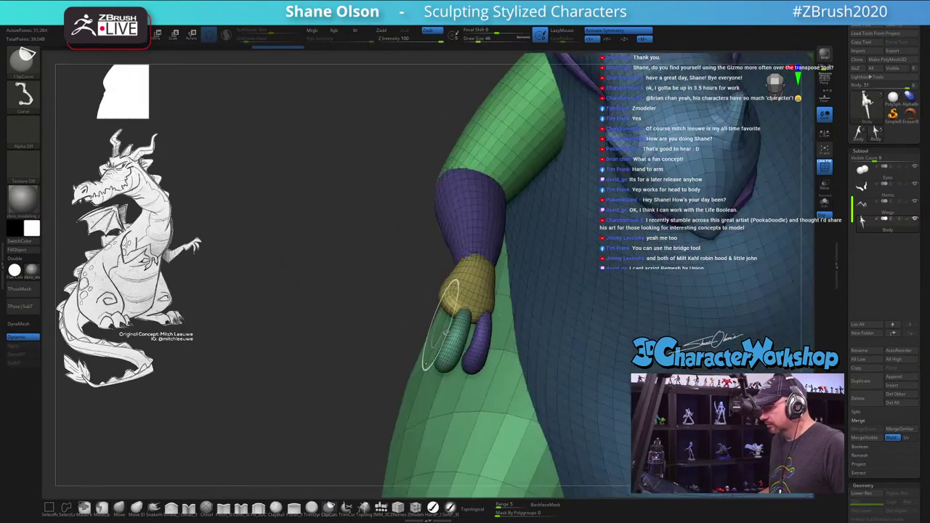
ctrl+alt+shift+click(458, 342)
ctrl+alt+shift+click(470, 340)
ctrl+shift+click(382, 305)
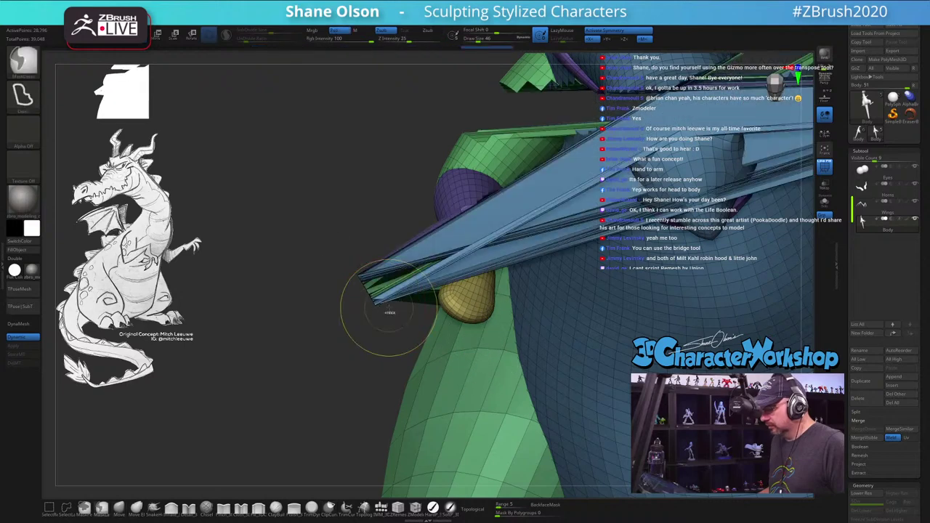
key(ctrl+z)
Step: Use SelectRect to hide everything but the three fingers, and pick the Inflate brush
click(49, 509)
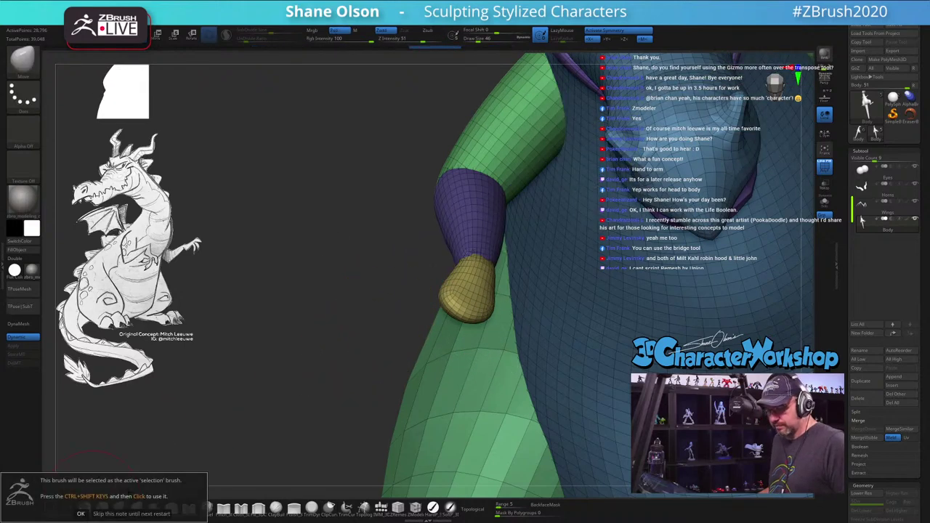
ctrl+shift+click(293, 232)
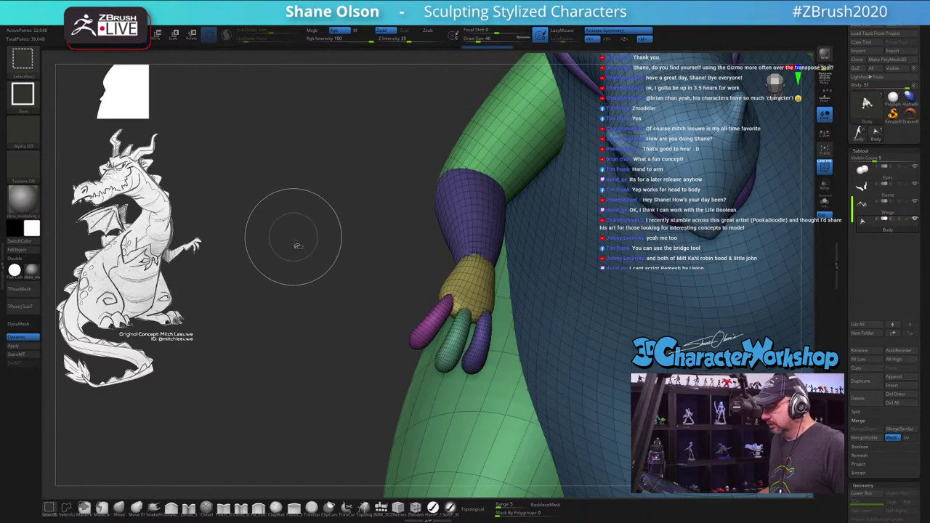
ctrl+shift+drag(296, 264, 332, 327)
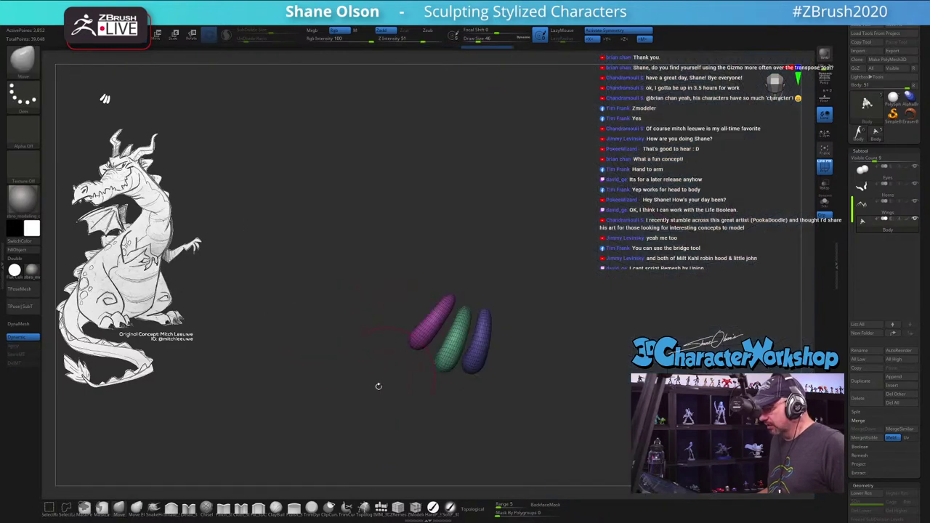
click(189, 508)
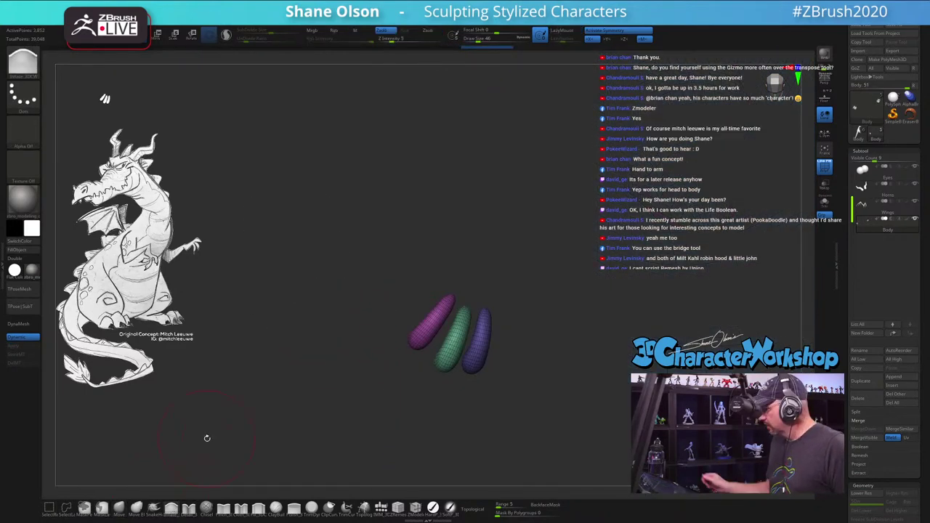
drag(550, 322, 504, 322)
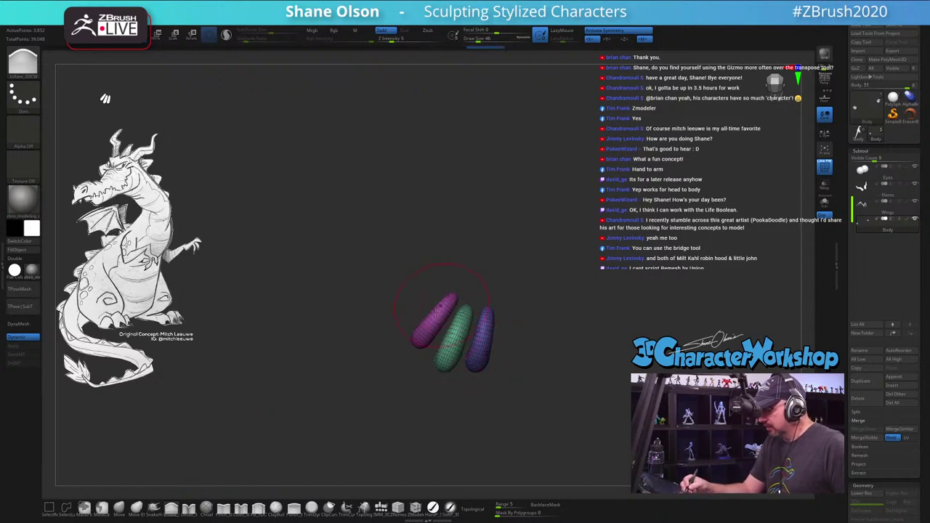
ctrl+shift+click(332, 372)
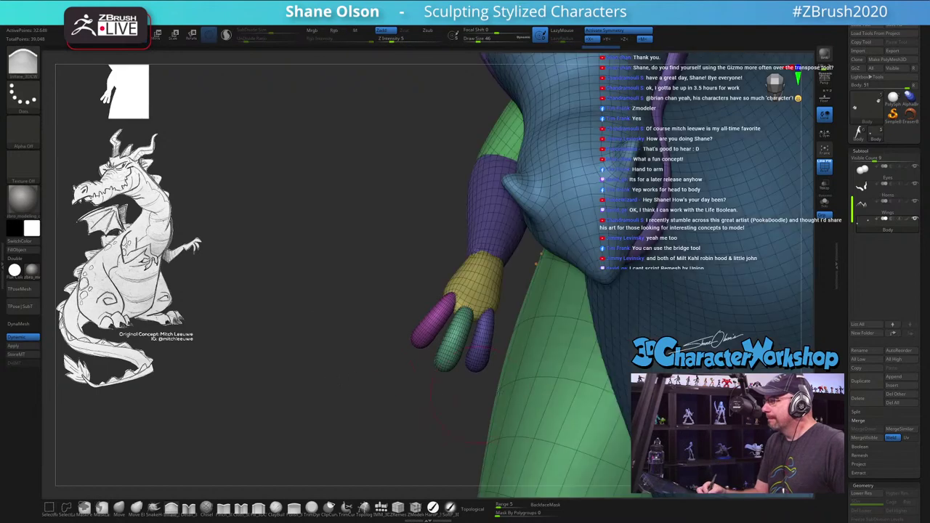
drag(558, 370, 458, 352)
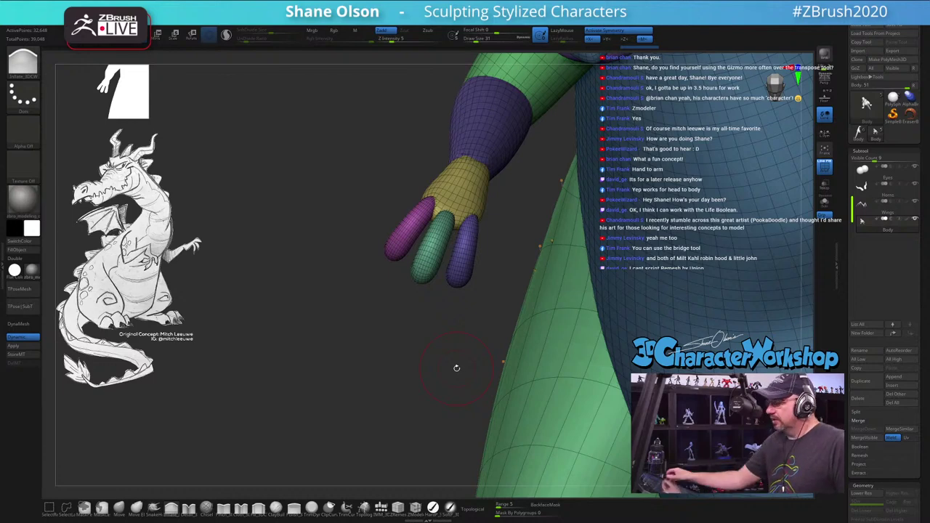
drag(330, 189, 329, 204)
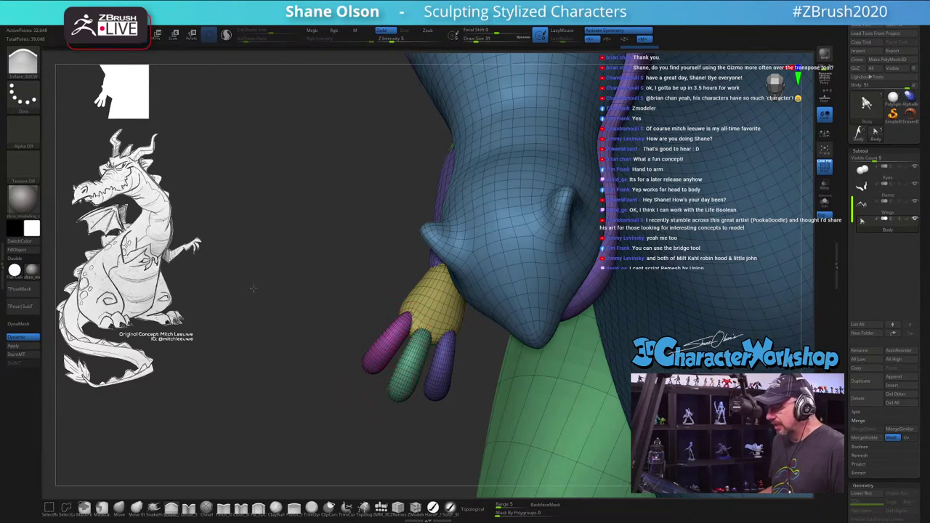
drag(253, 289, 365, 260)
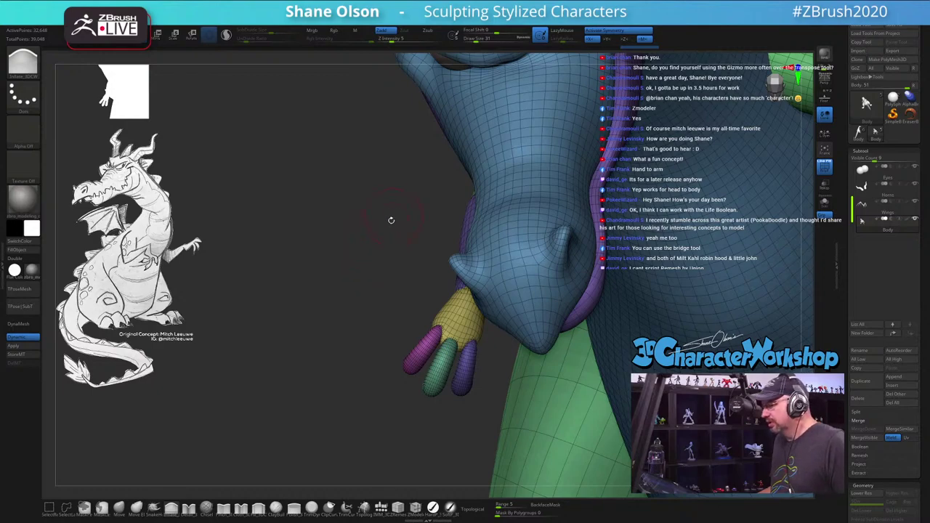
drag(391, 220, 604, 298)
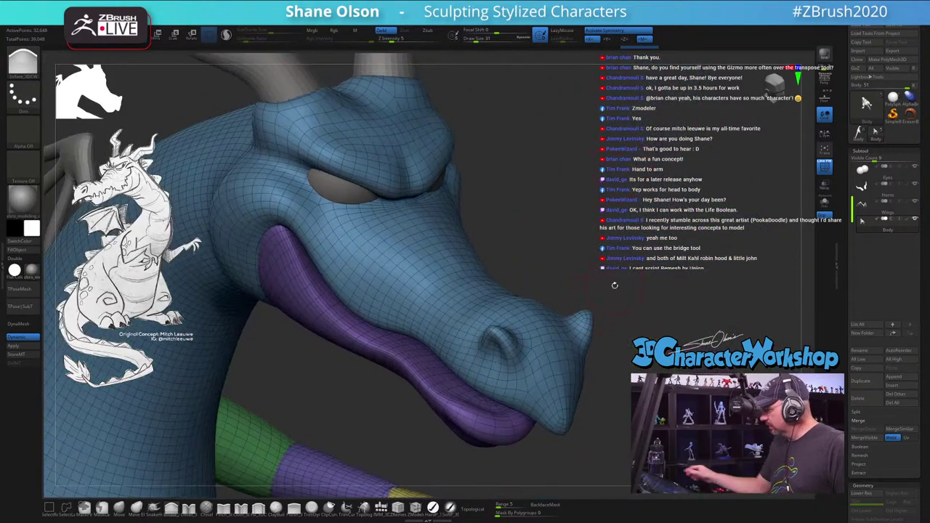
Step: Switch to the Move brush and check the snout from several angles
key(b)
key(m)
key(v)
key(s)
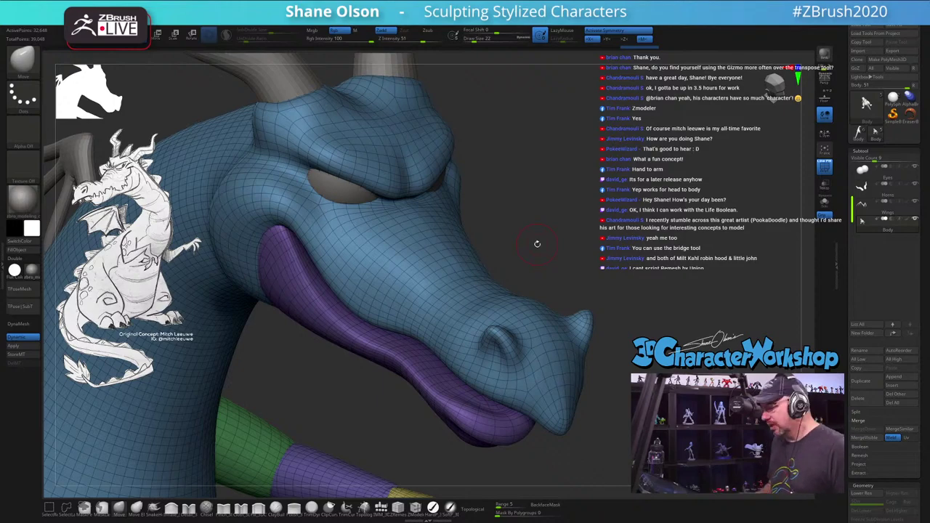
mouse_move(556, 309)
mouse_down()
mouse_move(555, 293)
mouse_move(542, 345)
mouse_move(522, 354)
mouse_move(534, 347)
mouse_up()
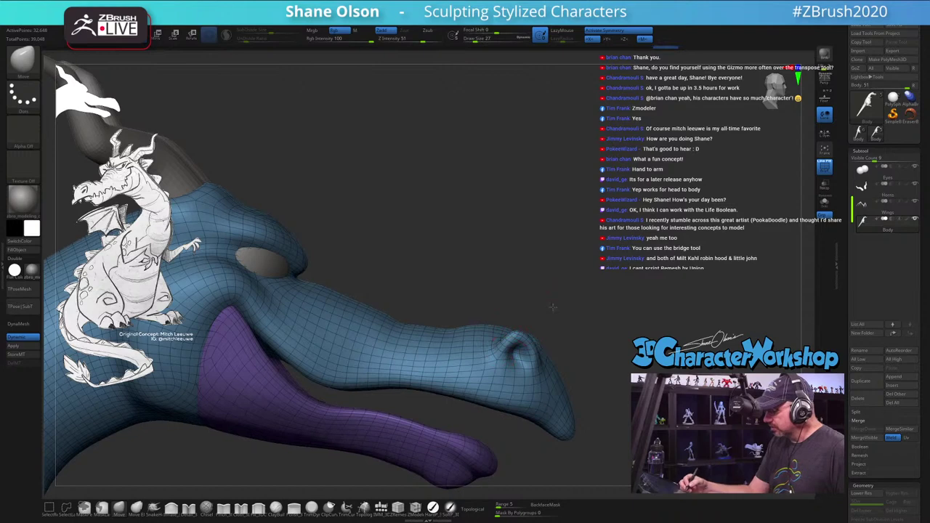
mouse_move(526, 325)
mouse_down()
mouse_move(527, 353)
mouse_move(518, 353)
mouse_up()
drag(588, 343, 511, 351)
drag(585, 273, 612, 270)
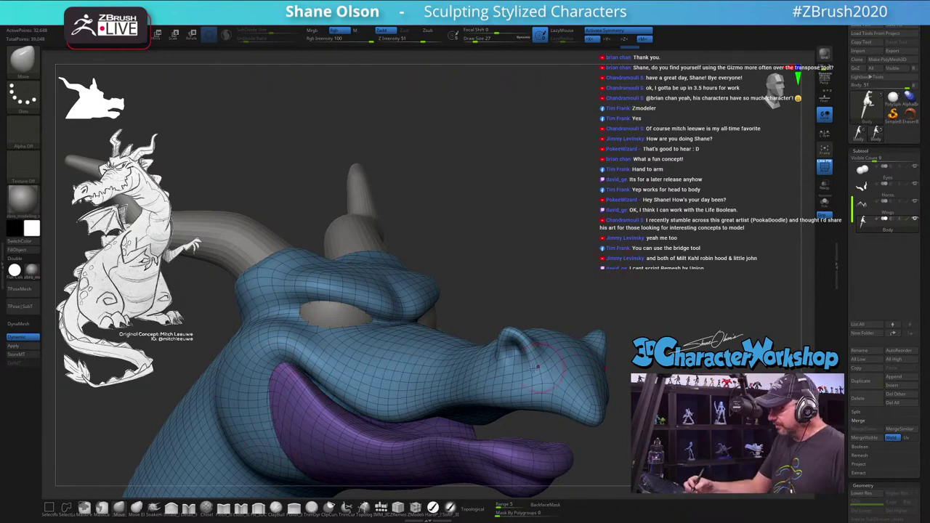
drag(573, 320, 596, 308)
Step: Set the brush Draw Size to 18 and check the snout from the side
key(s)
drag(618, 356, 610, 356)
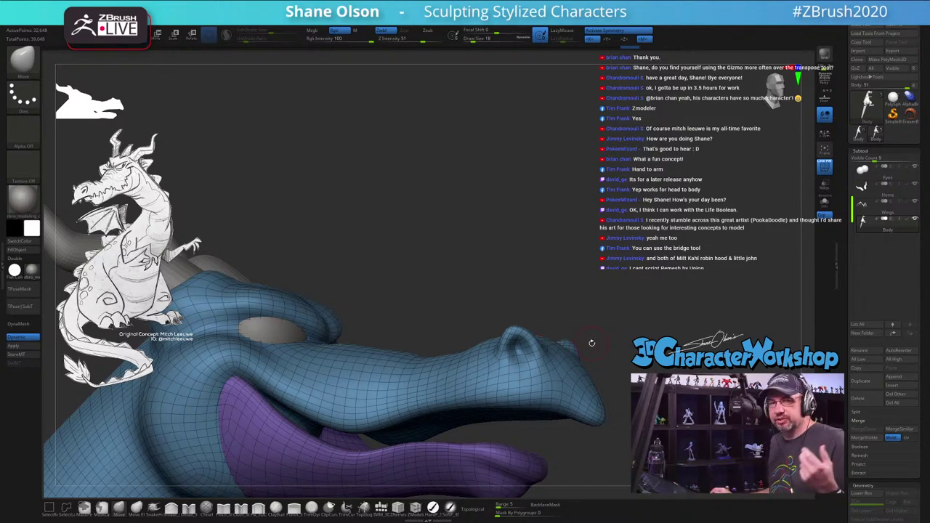
drag(431, 212, 549, 207)
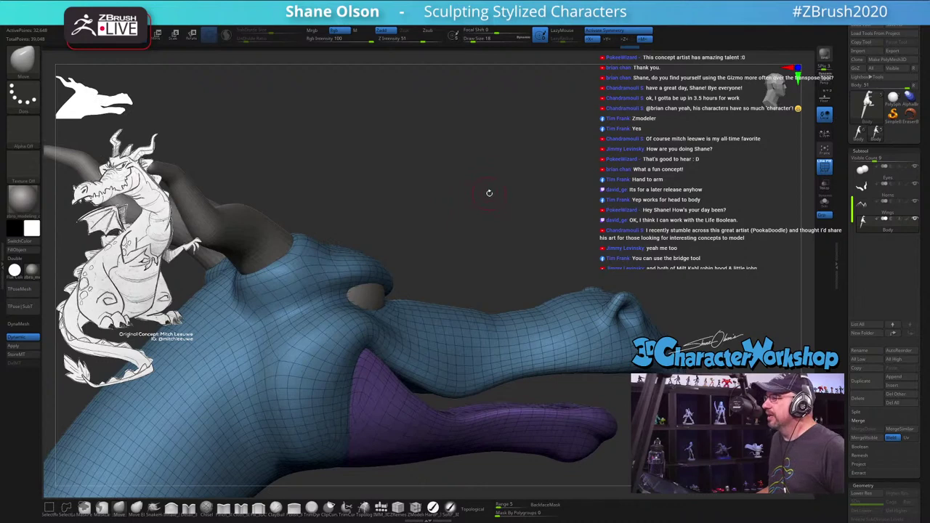
drag(489, 193, 732, 219)
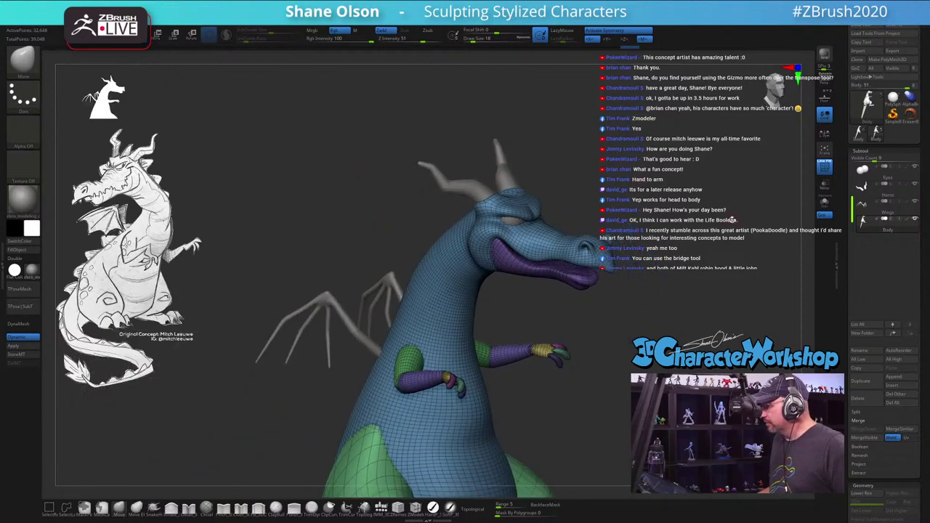
Step: Duplicate the body subtool and orbit to a straight front view
click(861, 381)
mouse_move(912, 221)
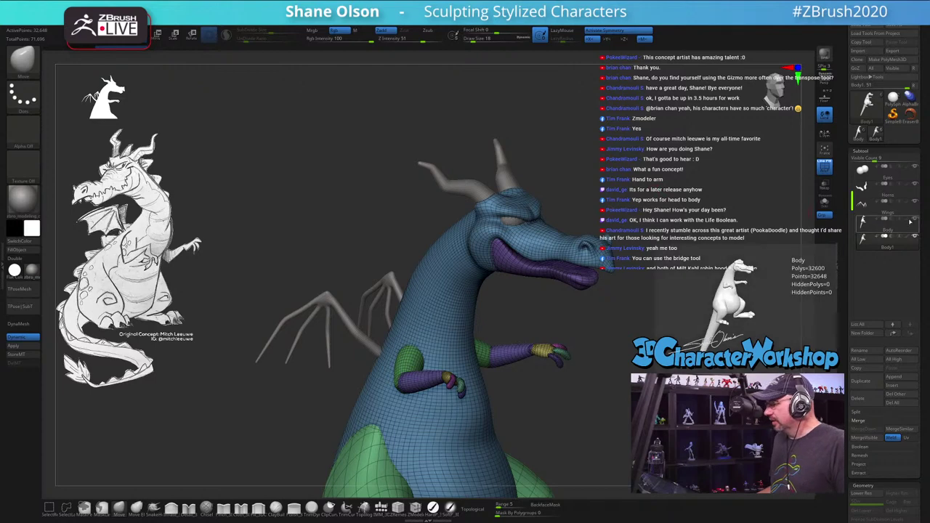
drag(658, 312, 588, 161)
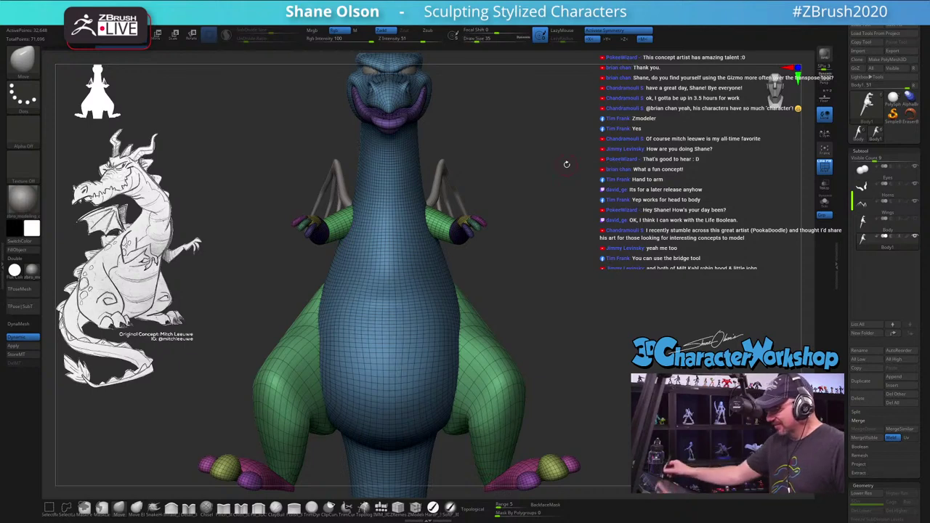
drag(550, 357, 562, 335)
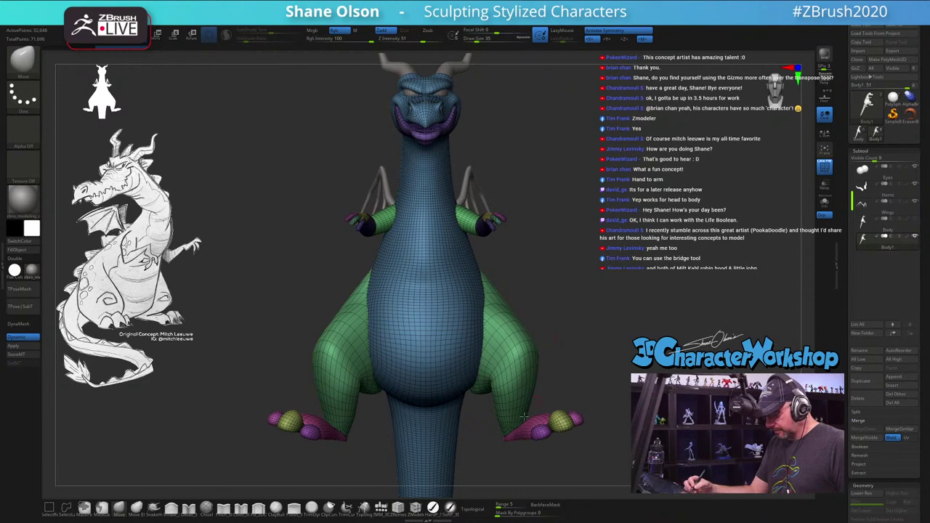
drag(584, 315, 600, 341)
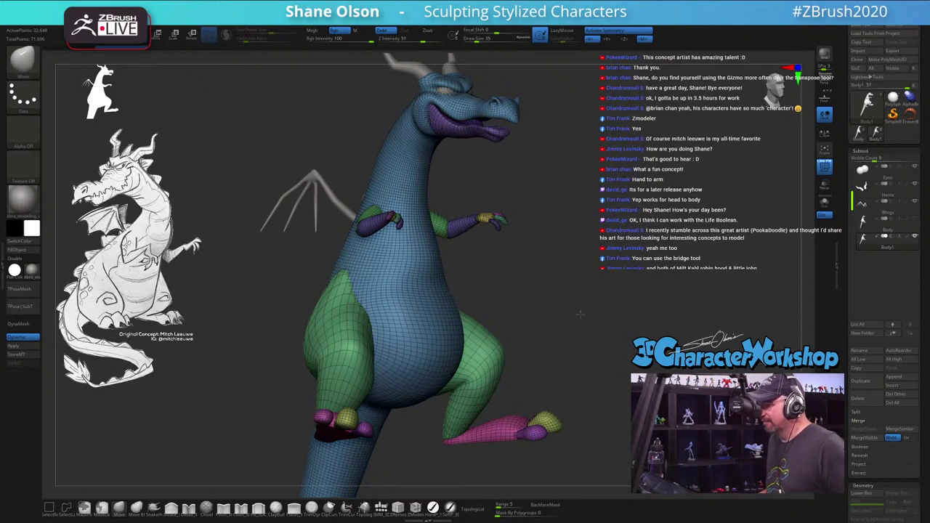
drag(580, 314, 574, 315)
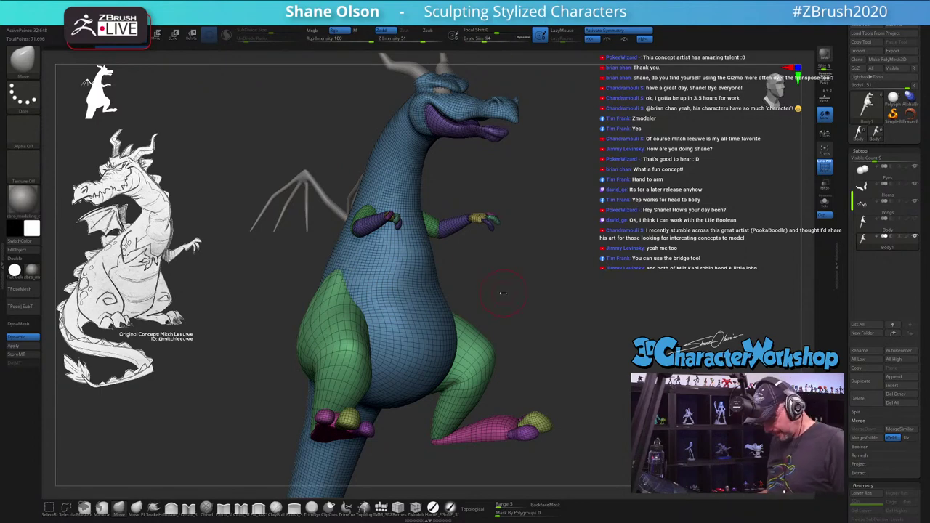
drag(501, 293, 469, 378)
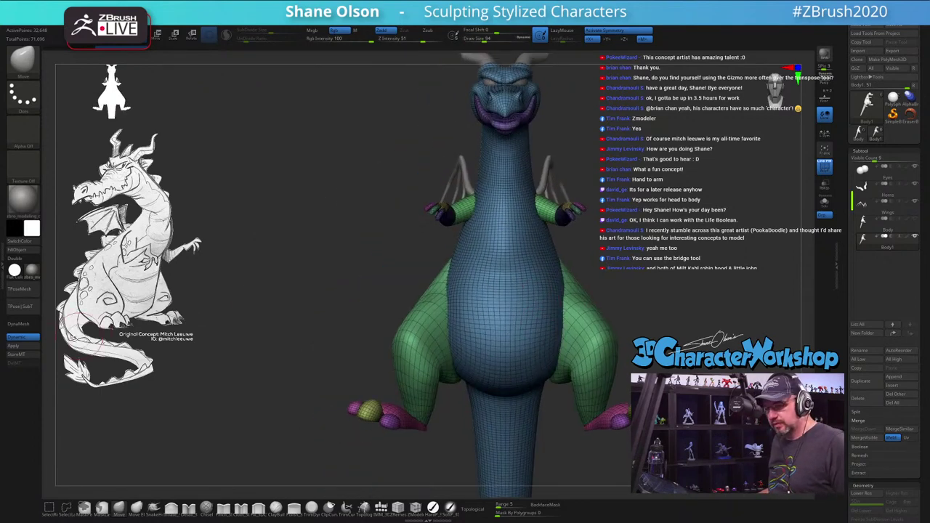
Step: Turn off dynamic subdivision and subdivide the body twice to about 521,648 points
click(22, 338)
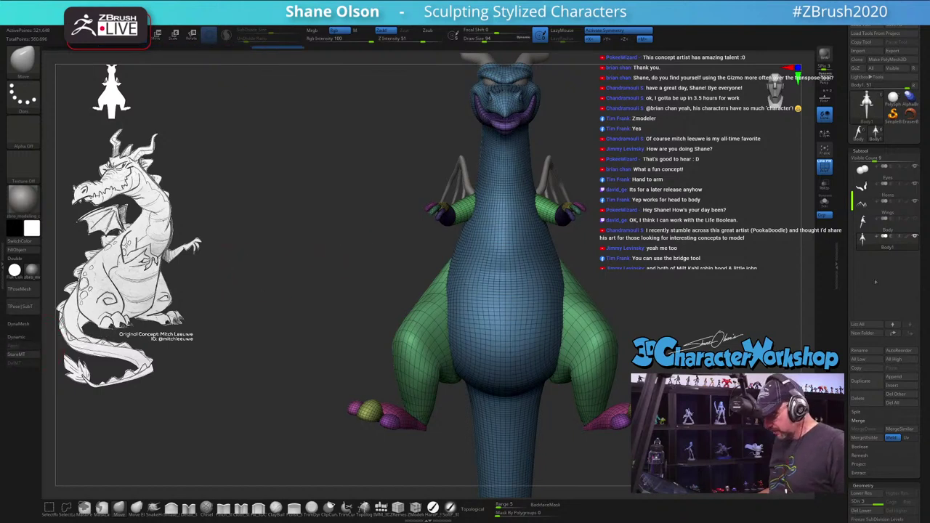
key(shift+d)
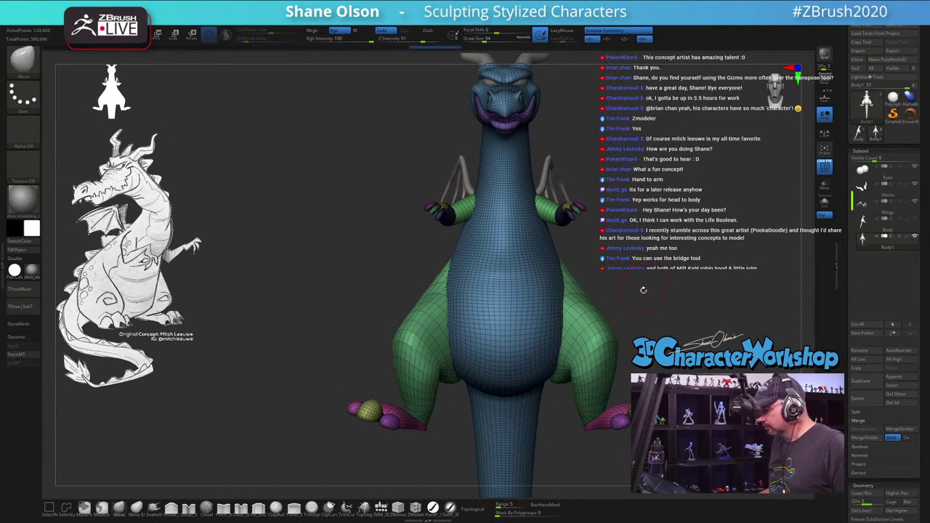
key(d)
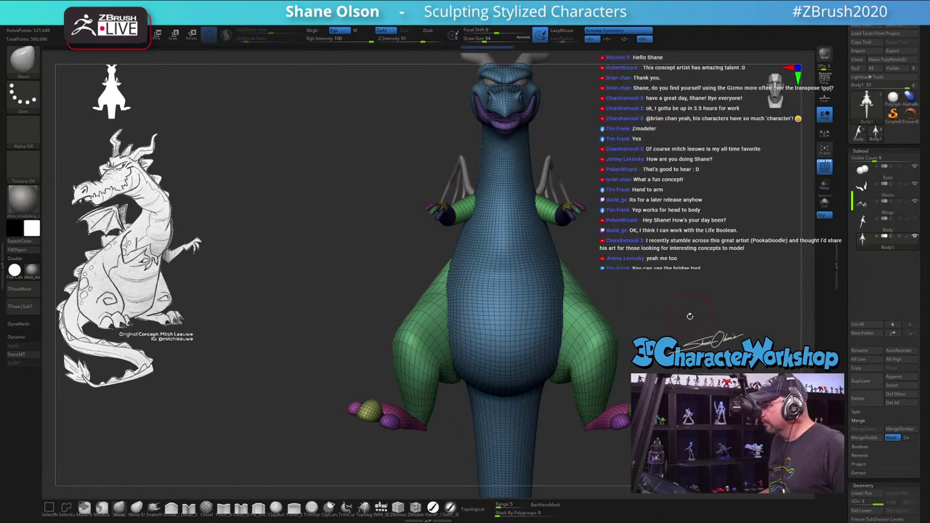
alt+drag(687, 317, 589, 320)
key(d)
Step: Open Tessimate in Geometry, retessellate the body, and lower Polygons Size to 0.29466
scroll(853, 380, down, 5)
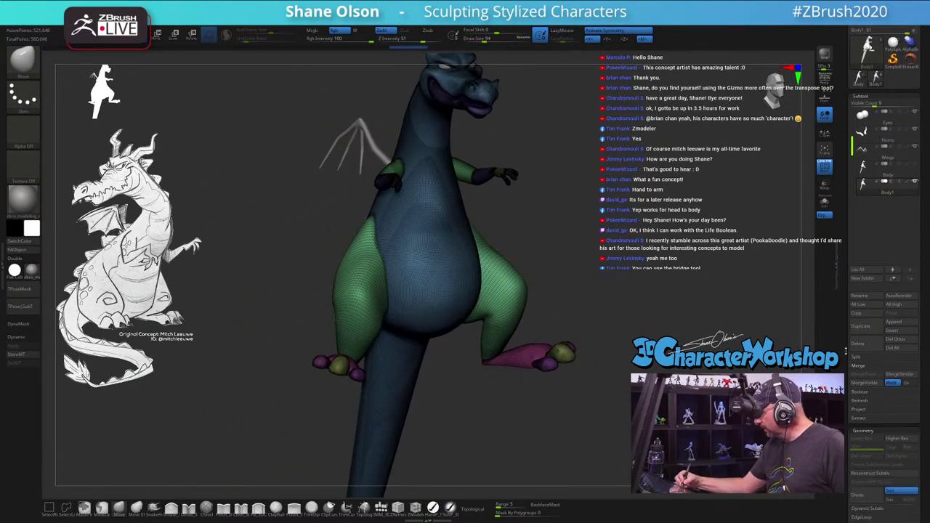
click(867, 418)
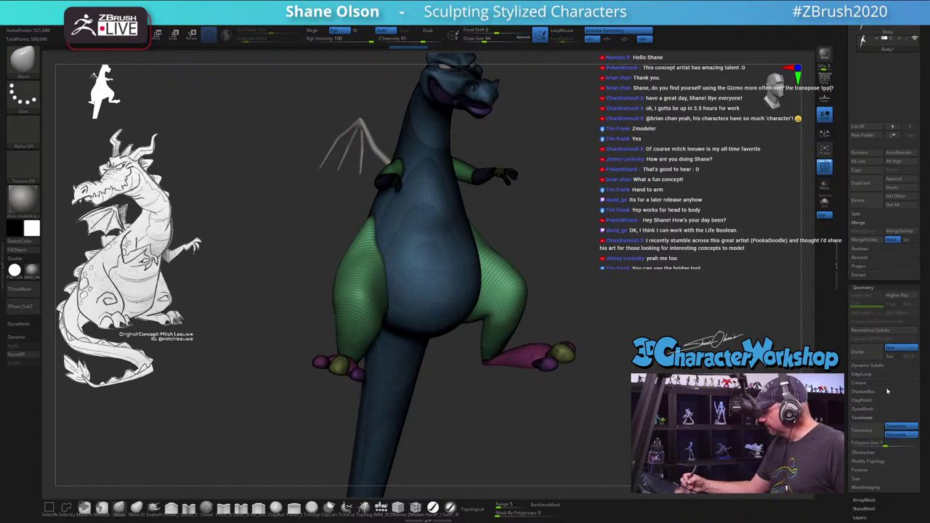
click(867, 432)
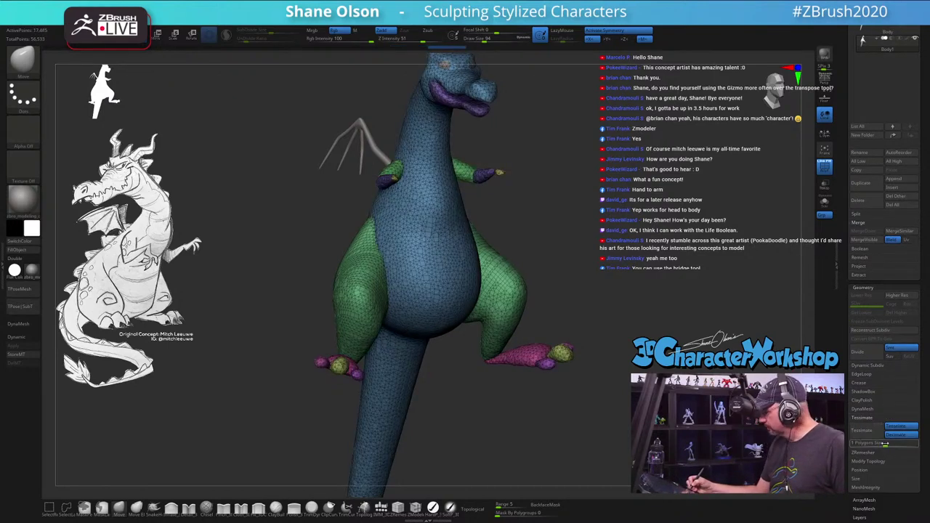
drag(886, 443, 879, 444)
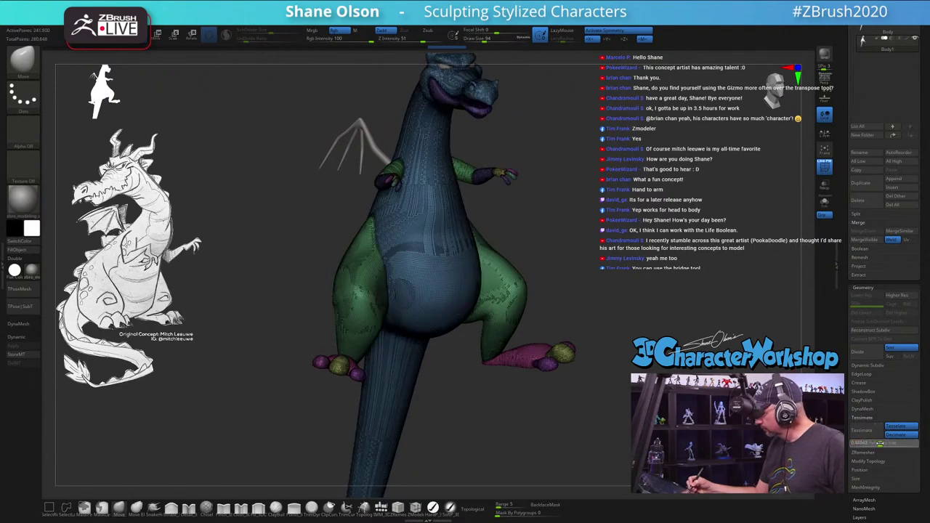
alt+drag(629, 304, 644, 372)
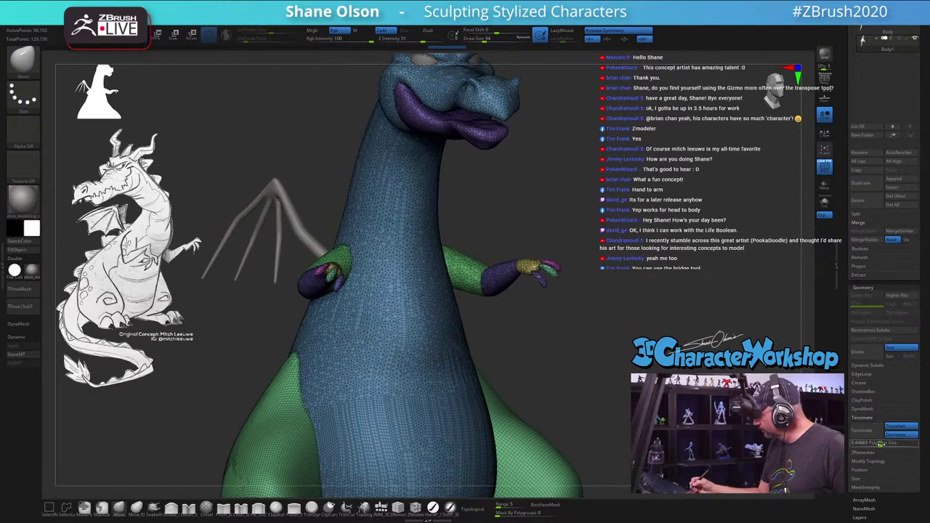
drag(880, 444, 561, 275)
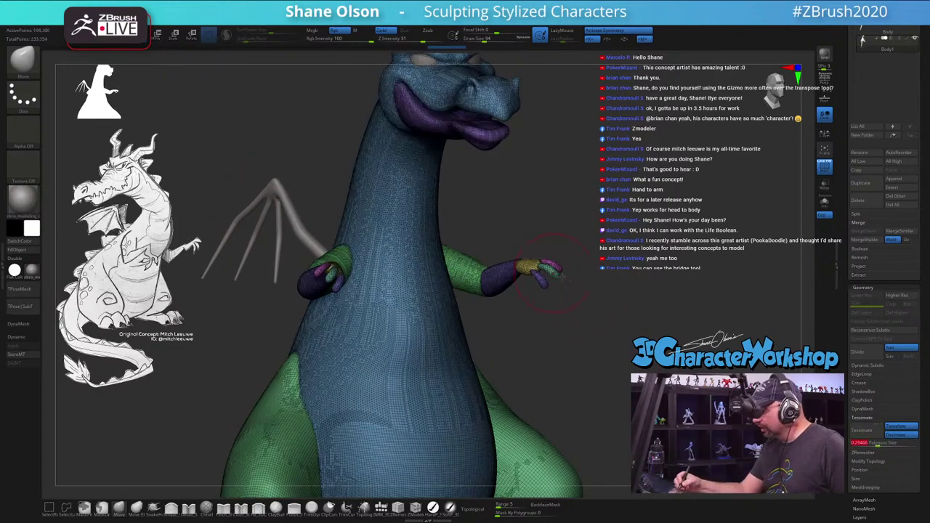
Step: Retessellate again at Polygons Size 0.2612, then lower it to about 0.16
drag(647, 323, 686, 317)
click(878, 442)
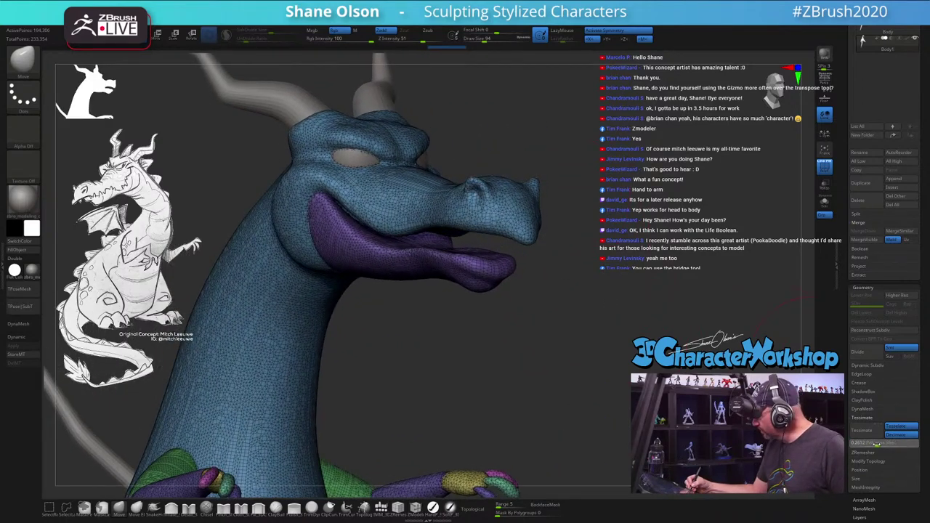
click(878, 442)
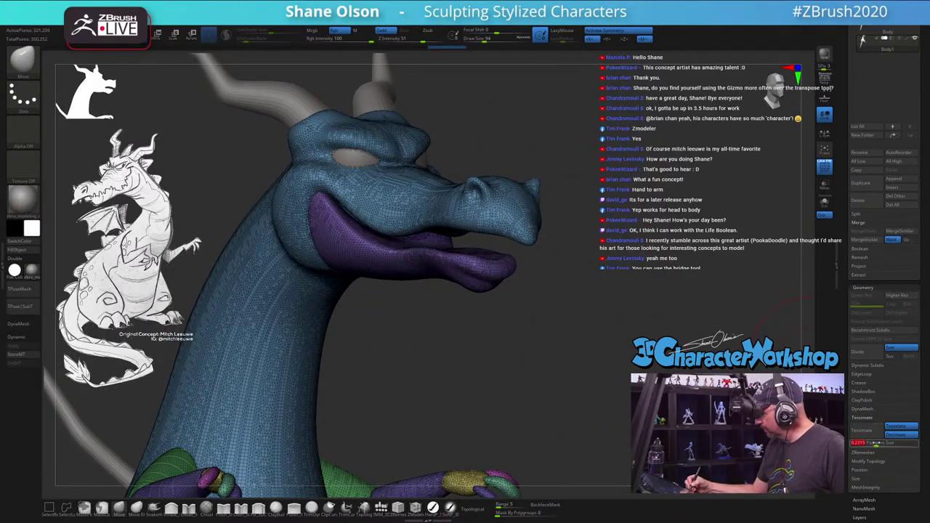
drag(877, 443, 874, 444)
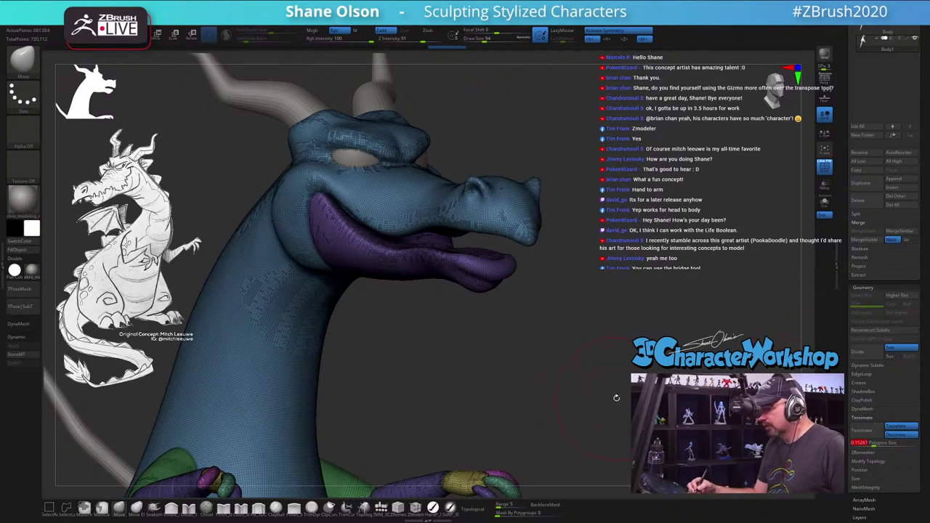
drag(617, 393, 588, 367)
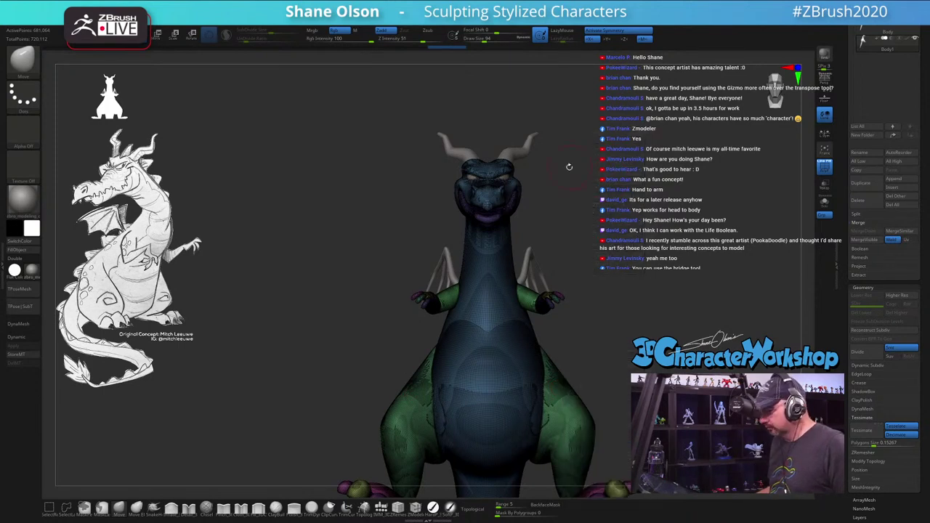
Step: Show polygroup colours with polyframe and accept the chosen gizmo deformer
key(w)
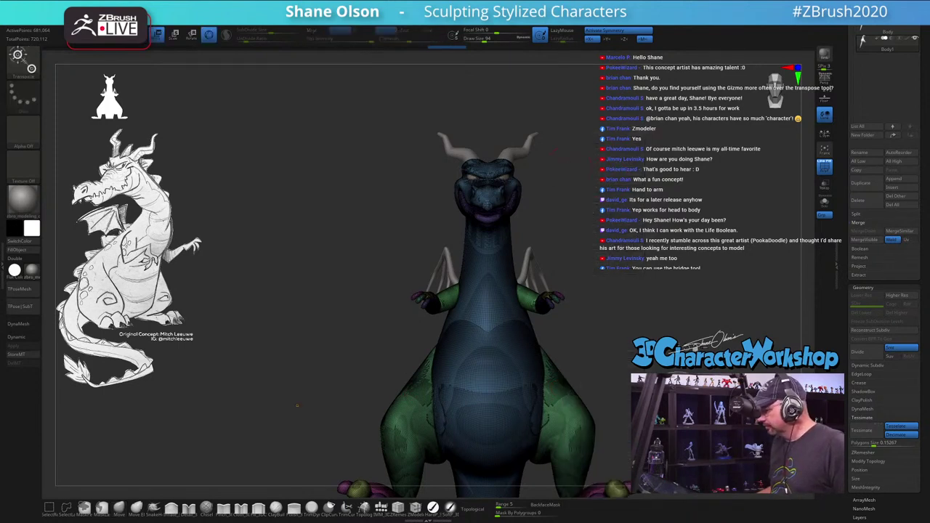
click(464, 363)
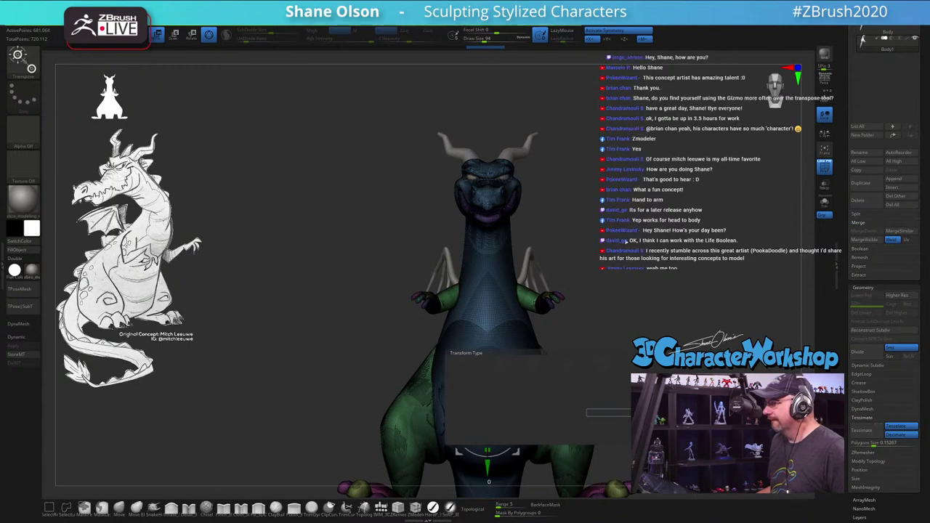
key(shift+f)
key(q)
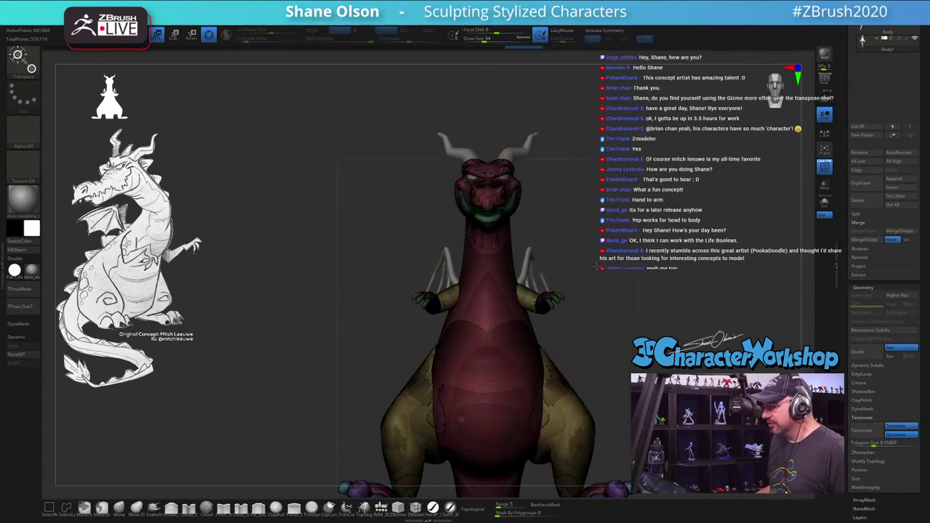
key(alt+q)
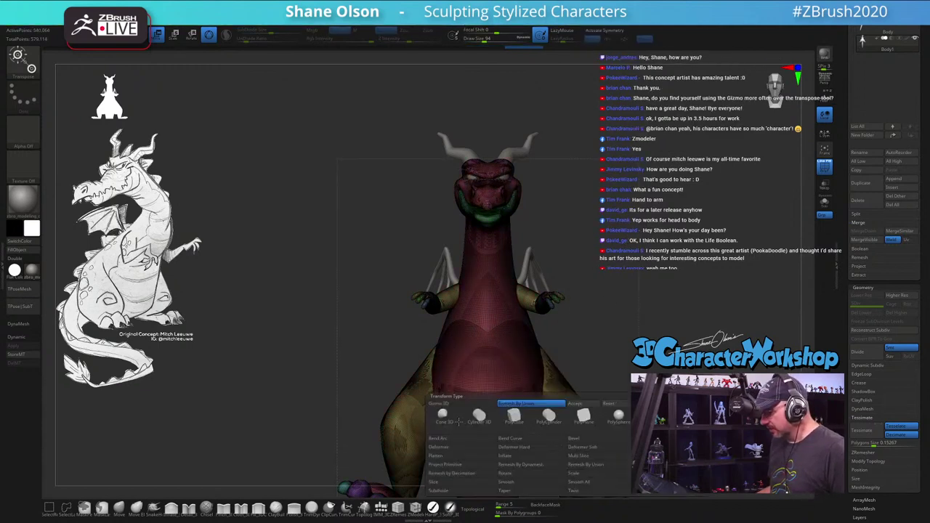
click(592, 406)
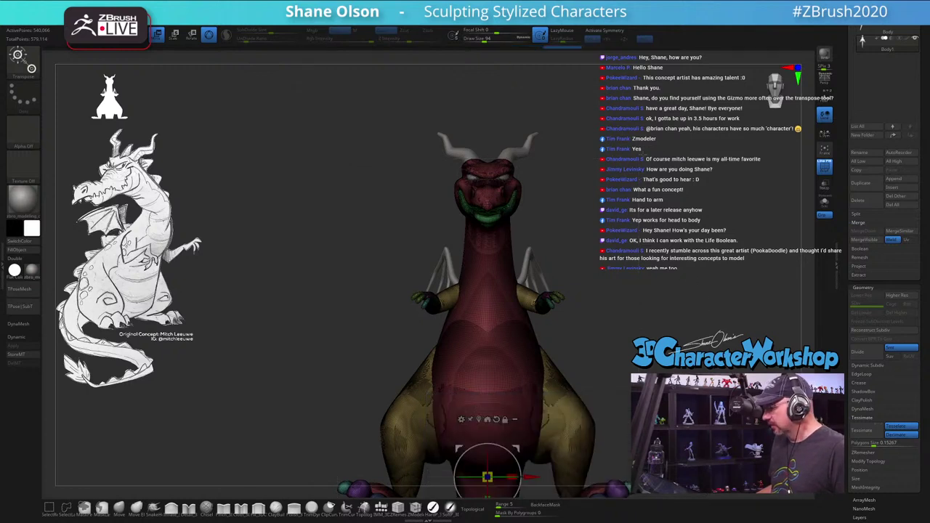
Step: Turn on symmetry with X, check the dragon from above, and open the plugin list
key(x)
drag(616, 351, 690, 164)
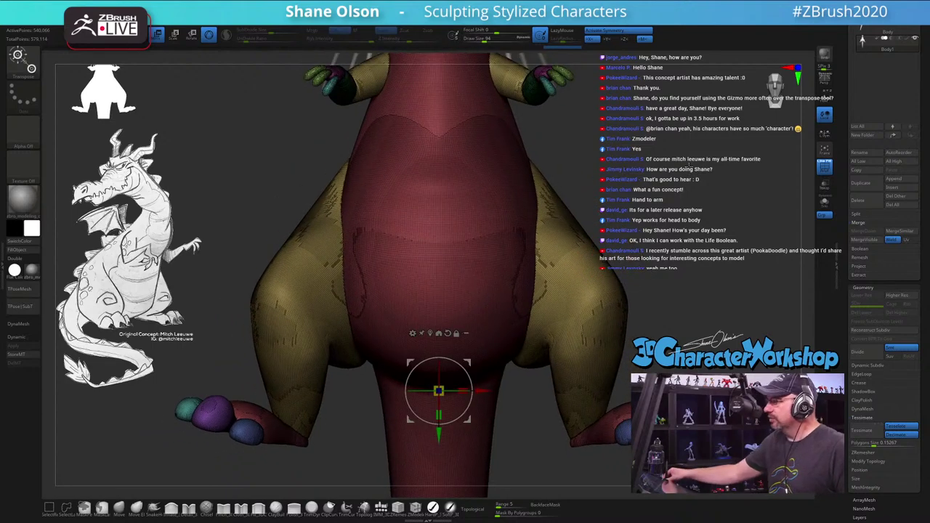
drag(636, 275, 647, 304)
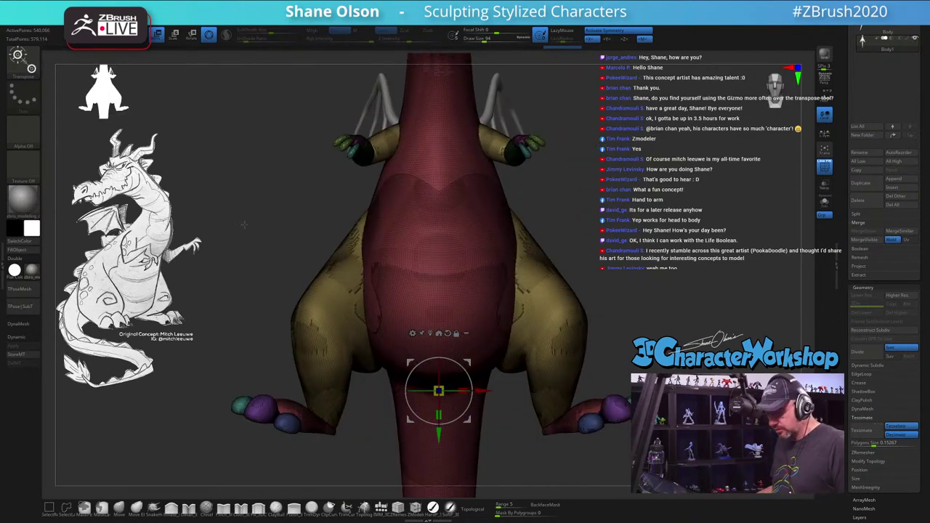
click(3, 266)
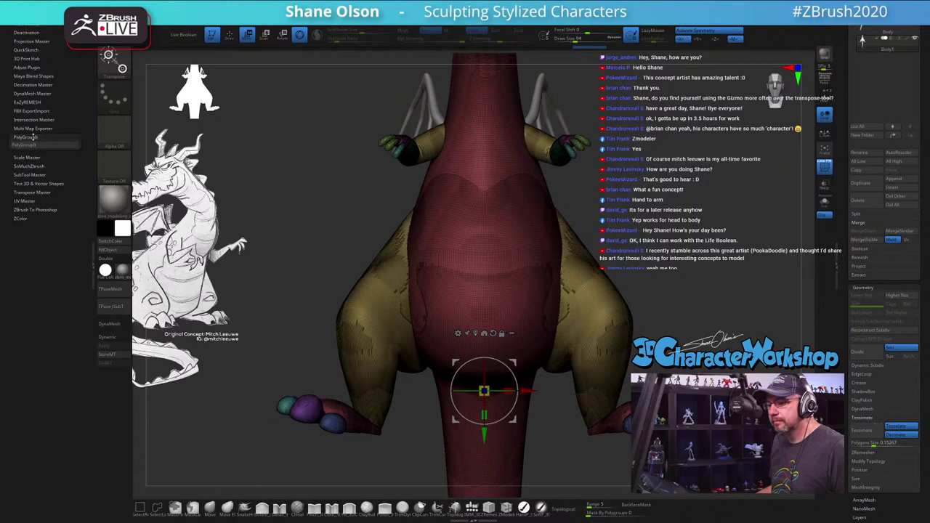
Step: Expand EaZyREMESH in the ZPlugin tray and choose the 20K resolution
click(29, 103)
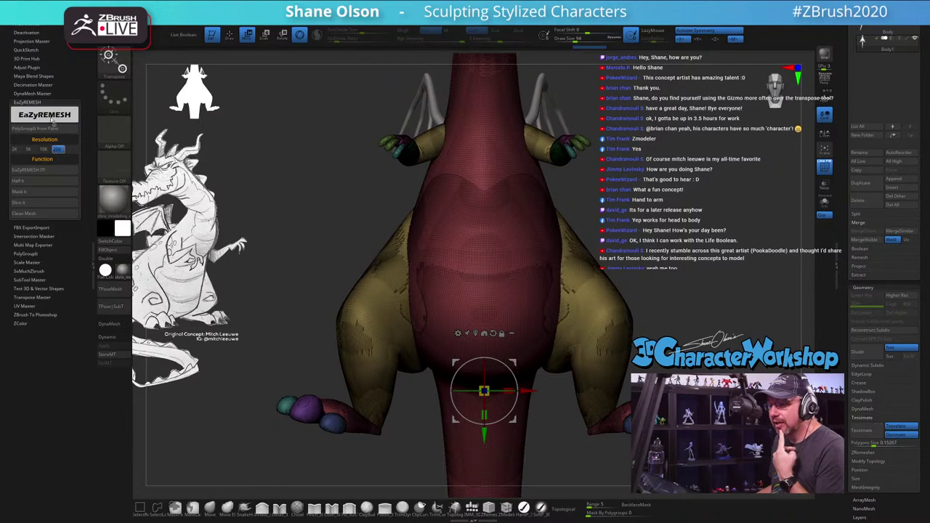
click(58, 149)
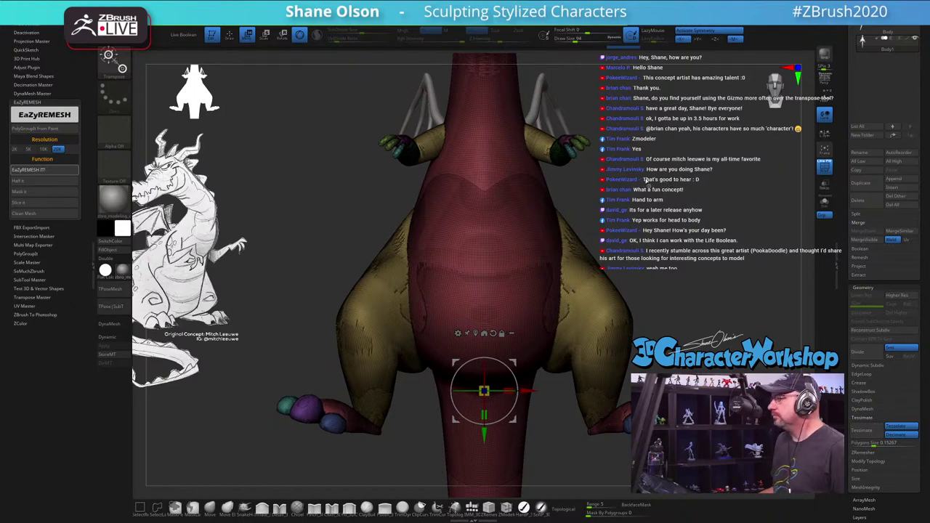
Step: Orbit around the remeshed body, legs and feet to inspect the topology, then return to front view
drag(646, 181, 632, 183)
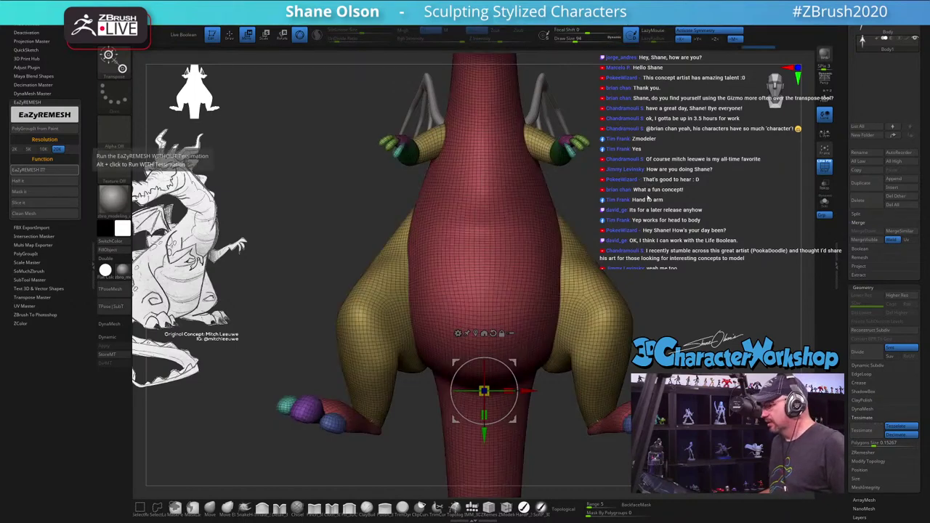
drag(175, 189, 276, 194)
drag(658, 298, 404, 278)
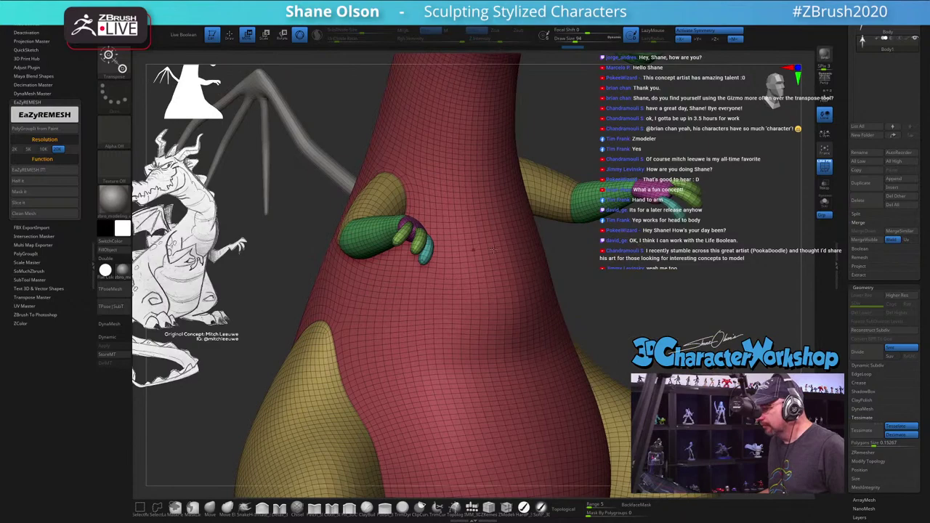
drag(493, 249, 477, 313)
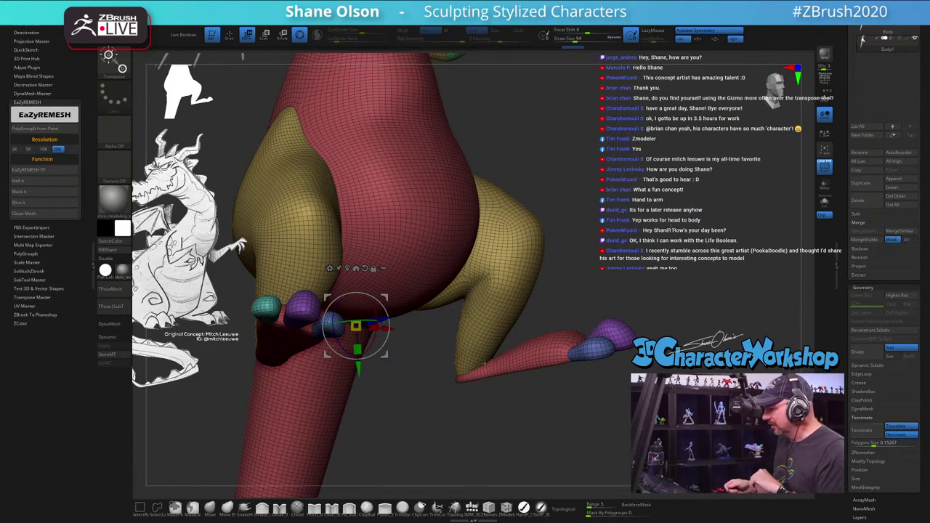
drag(574, 424, 536, 412)
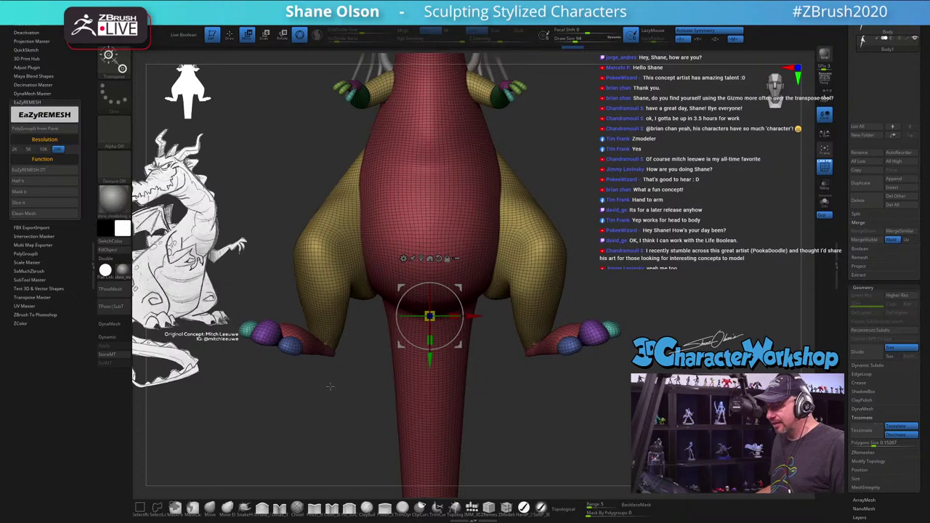
drag(330, 386, 336, 401)
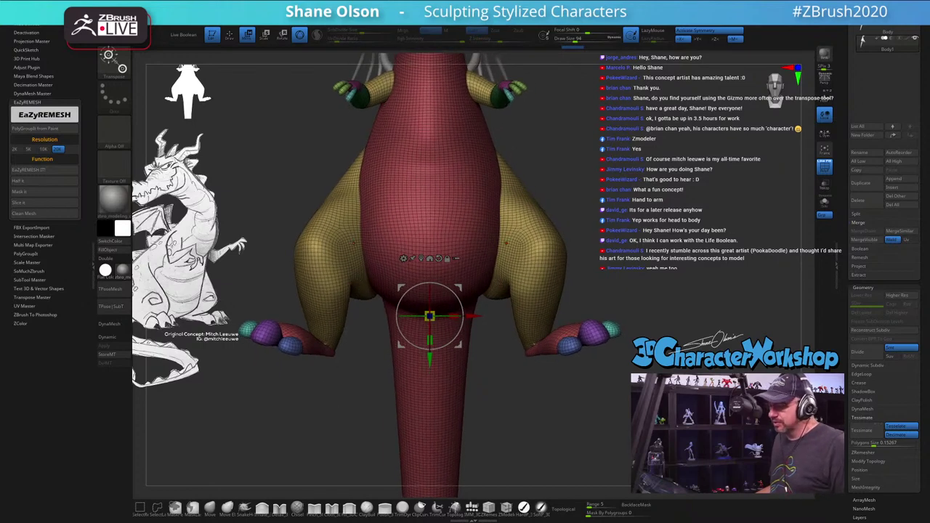
drag(311, 180, 332, 204)
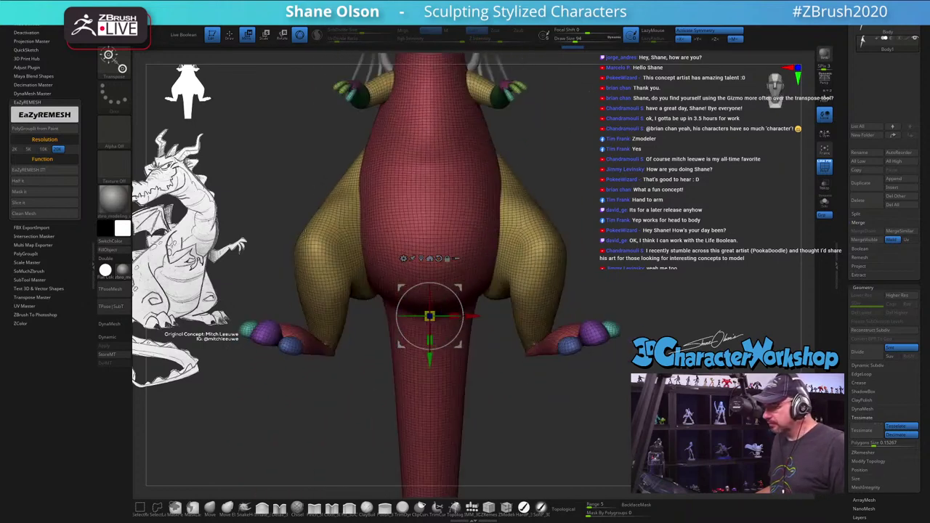
Step: Rotate the thighs about 5.7° with the transform gizmo
alt+click(357, 220)
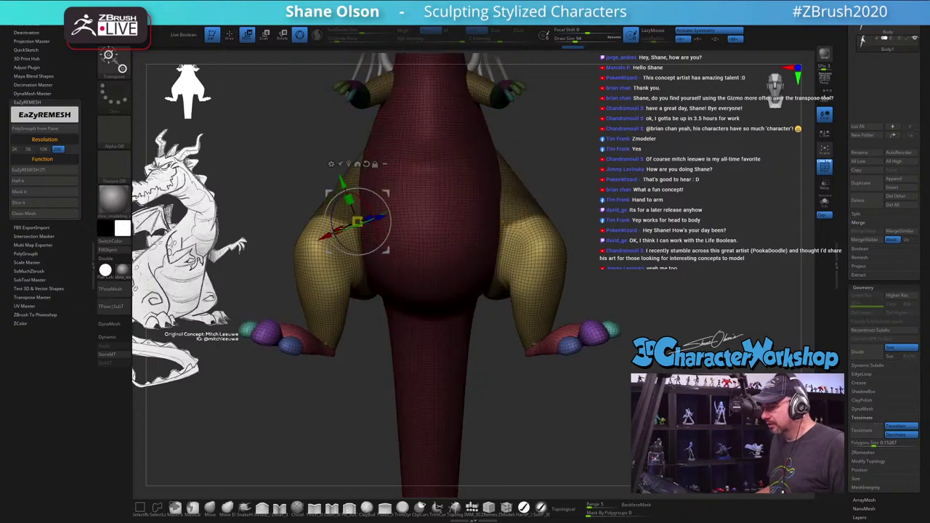
drag(502, 240, 563, 273)
drag(492, 218, 493, 243)
key(q)
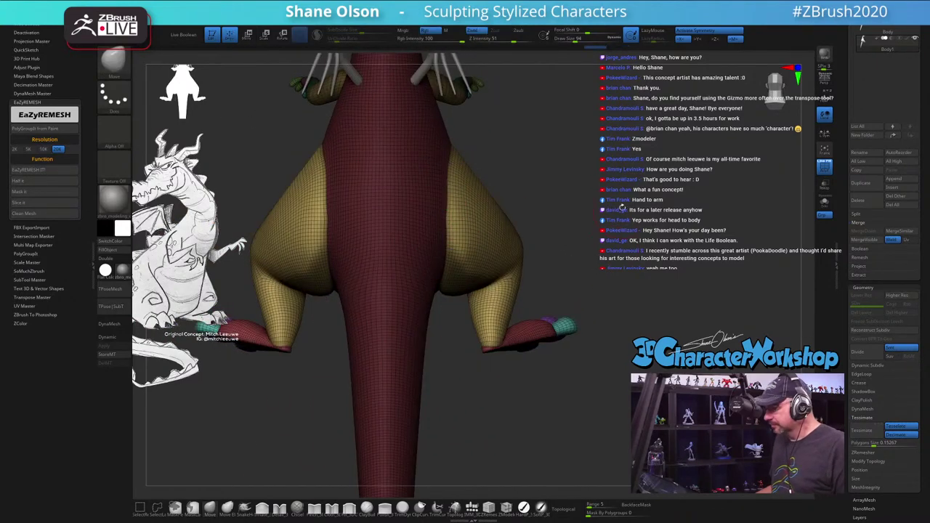
Step: Isolate the yellow thigh polygroup, then unhide all geometry around it
drag(622, 207, 450, 251)
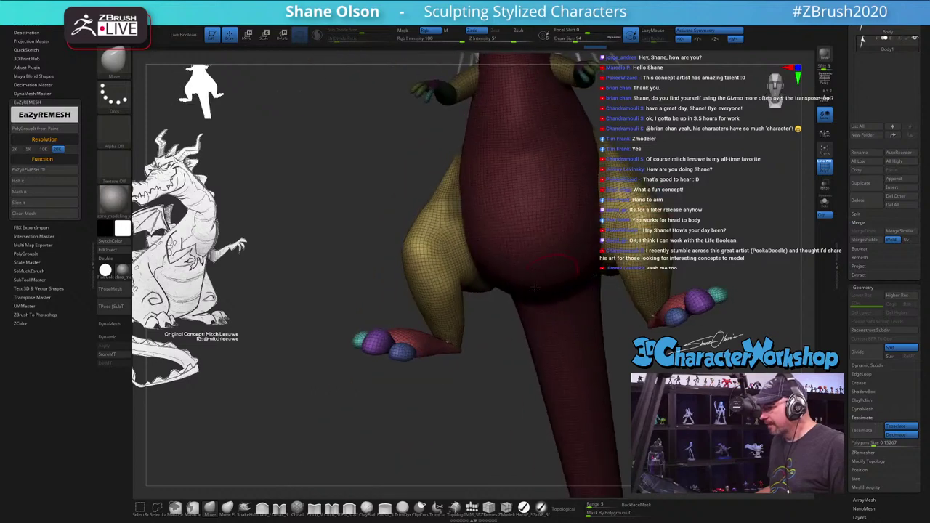
ctrl+shift+click(418, 254)
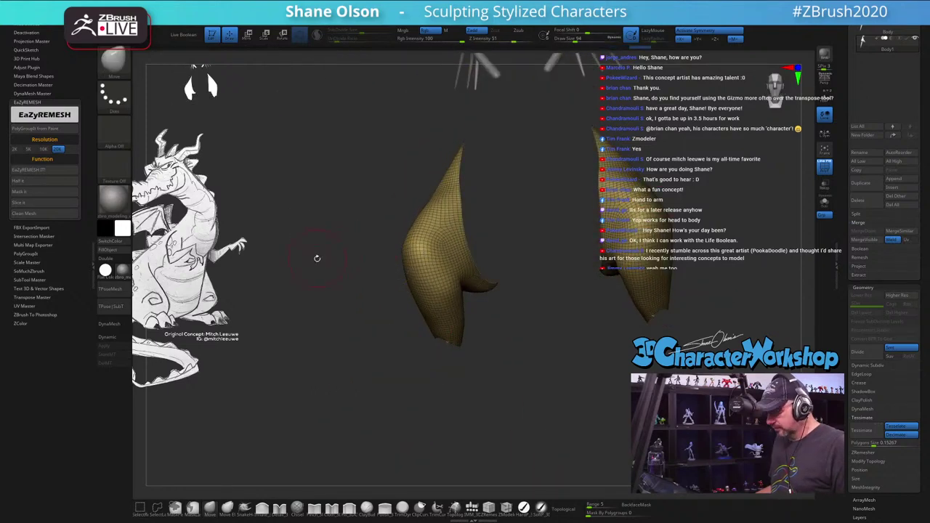
ctrl+shift+click(320, 218)
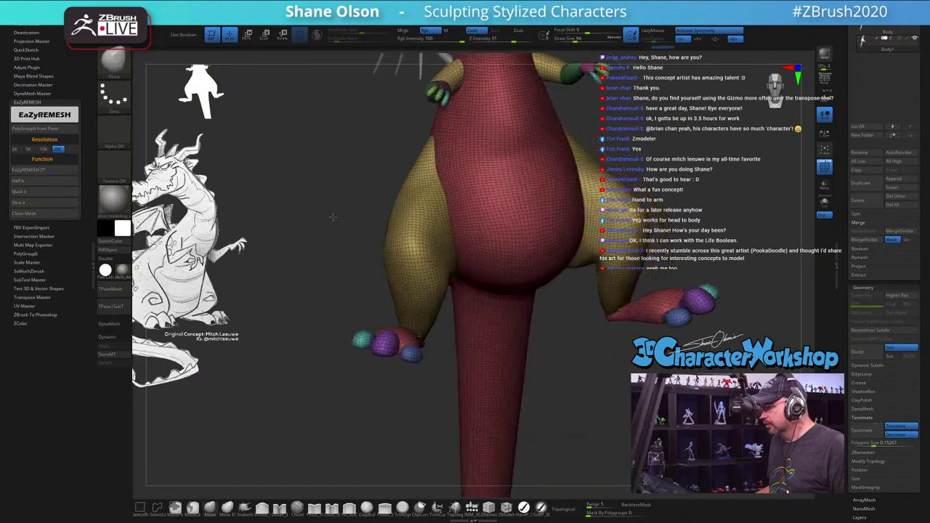
drag(332, 217, 332, 214)
key(w)
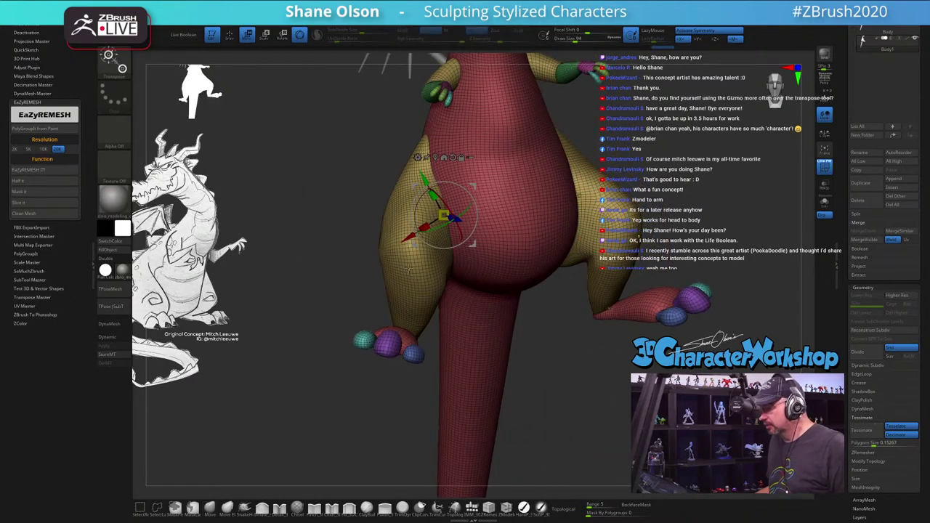
drag(524, 342, 593, 335)
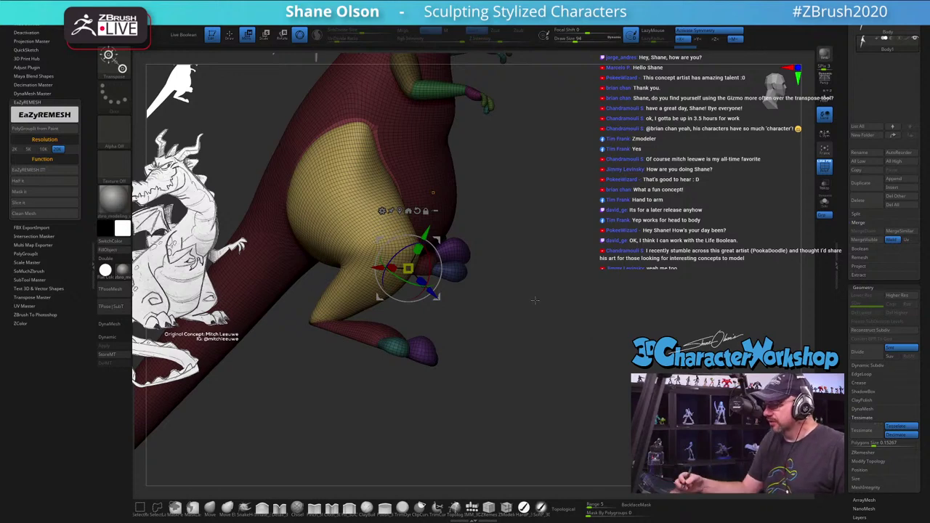
drag(535, 300, 540, 381)
key(q)
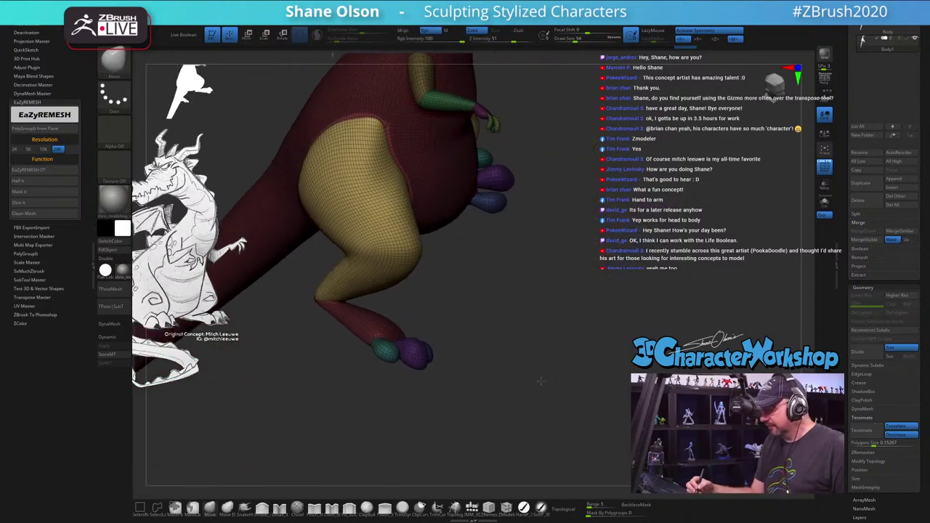
Step: Redo the mask and invert it so only the legs stay unmasked
mouse_move(474, 380)
ctrl+alt+mouse_down()
mouse_move(309, 276)
mouse_move(465, 407)
ctrl+alt+mouse_up()
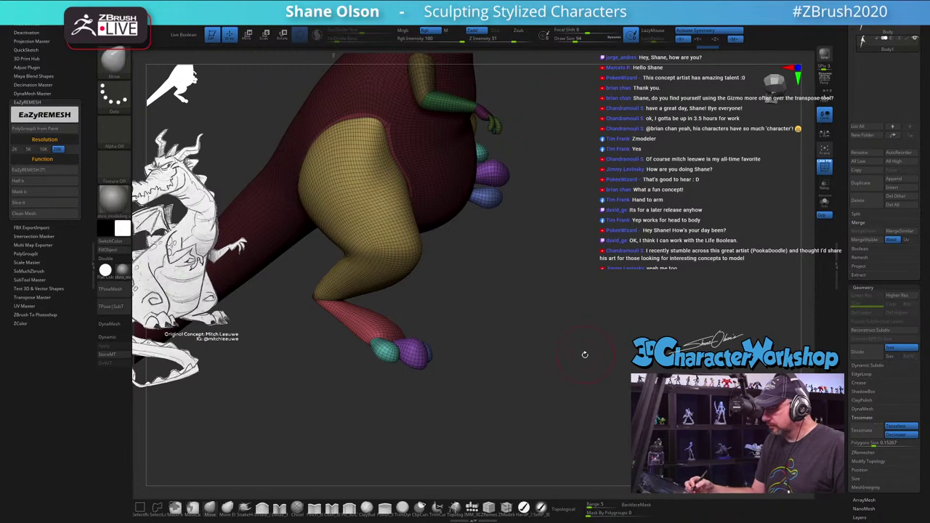
drag(585, 354, 550, 339)
key(b)
key(c)
key(b)
ctrl+drag(428, 449, 430, 436)
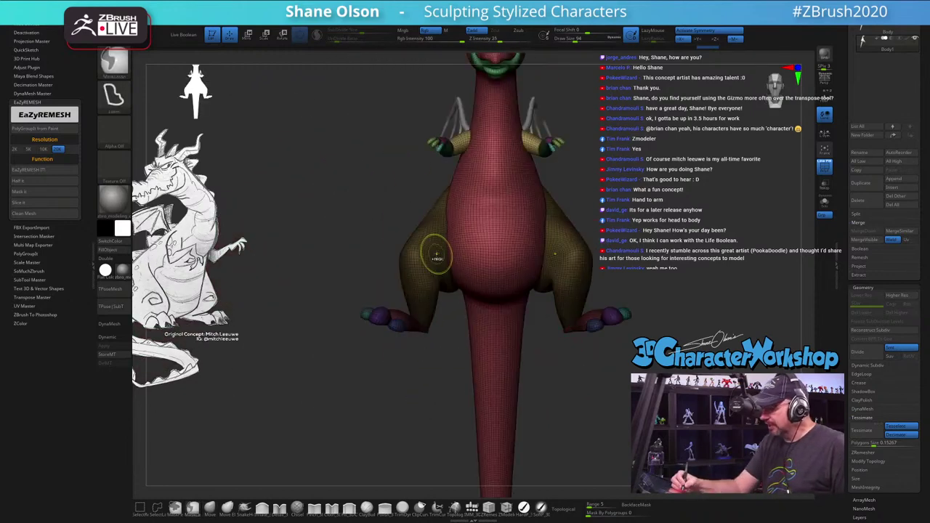
ctrl+click(421, 395)
drag(456, 351, 455, 375)
Step: Rotate the thighs and lower legs inward so the feet tuck under the body
key(w)
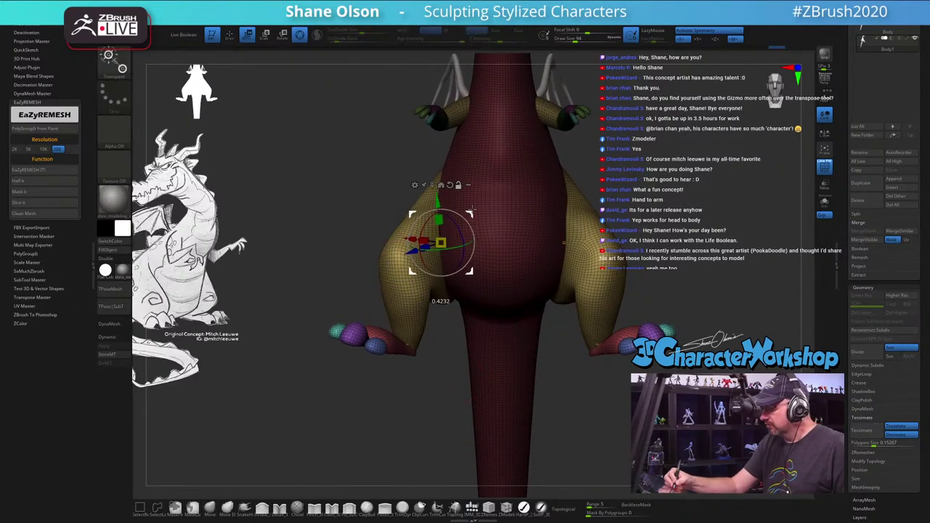
drag(508, 280, 523, 270)
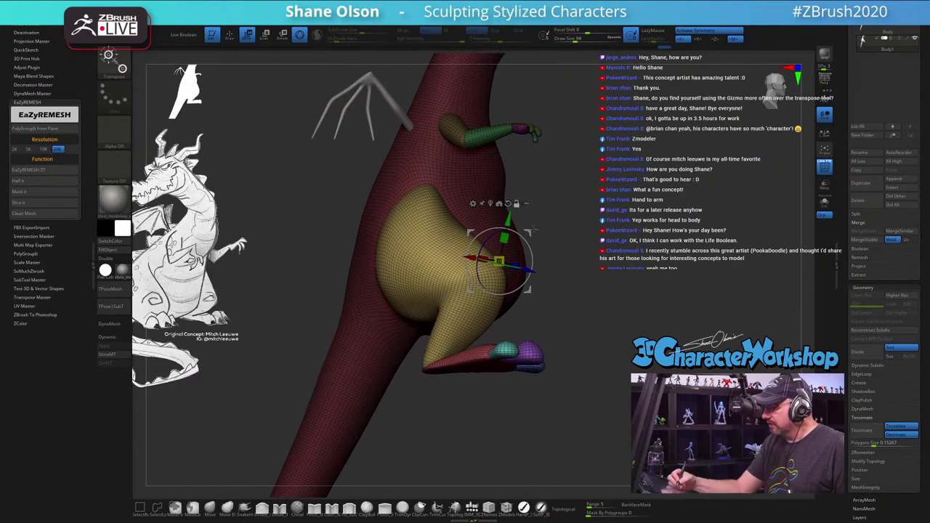
drag(531, 237, 396, 250)
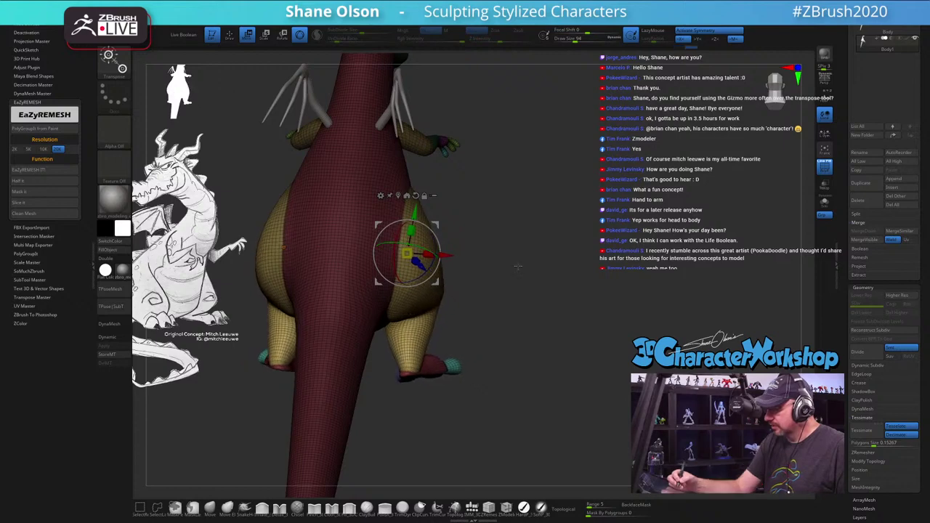
shift+drag(502, 276, 526, 279)
drag(439, 261, 513, 266)
drag(580, 249, 538, 225)
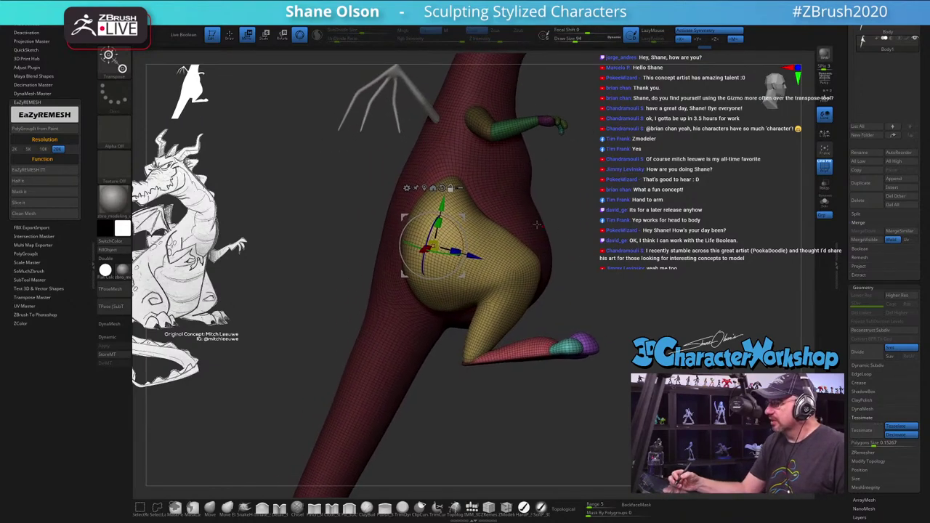
drag(463, 224, 464, 328)
drag(603, 307, 618, 301)
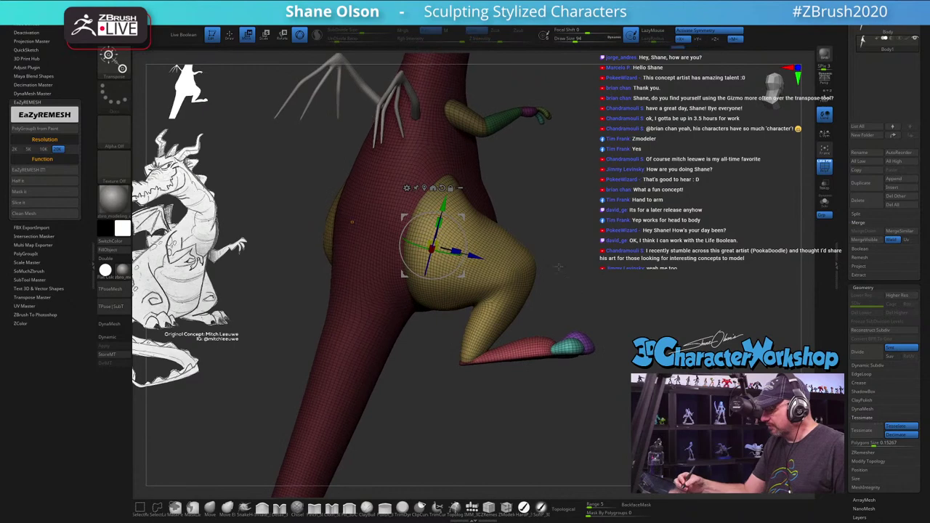
Step: Clear the mask from the thighs, shins and body
ctrl+drag(551, 240, 274, 352)
ctrl+click(624, 283)
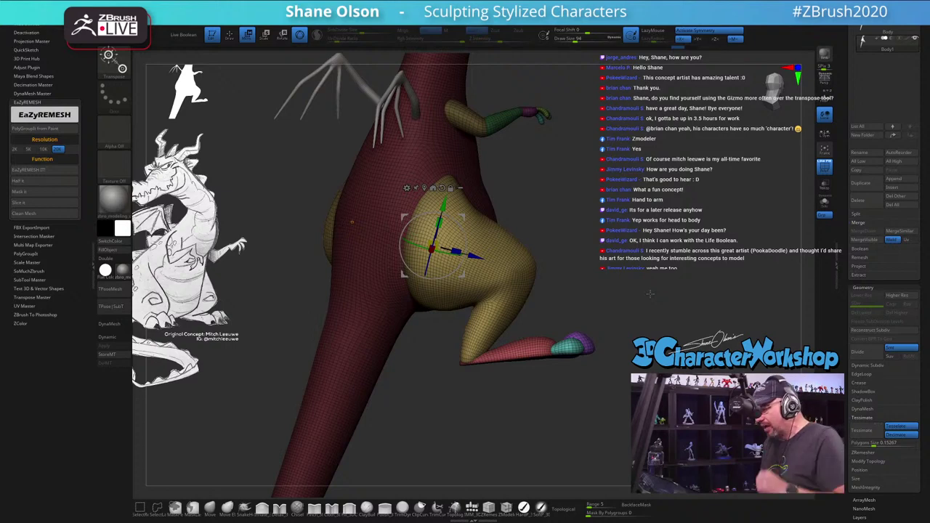
ctrl+click(532, 274)
alt+drag(571, 241, 551, 265)
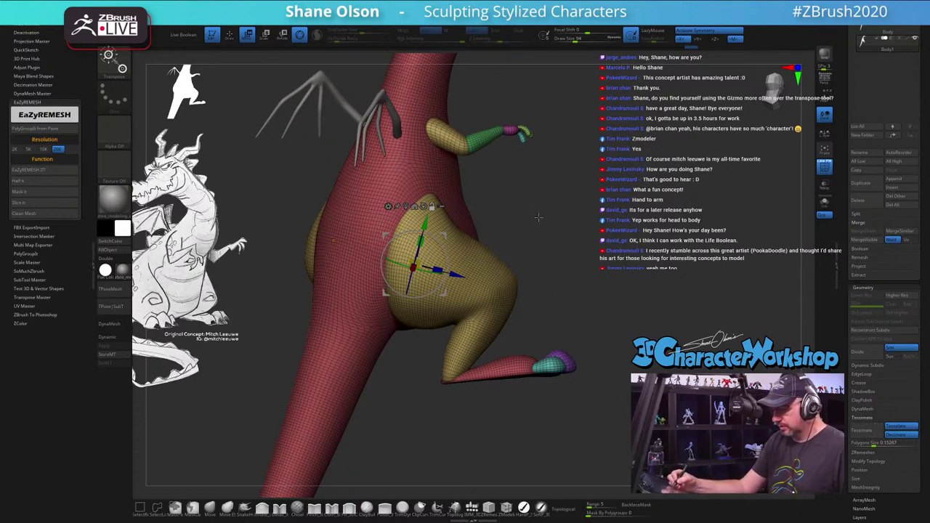
Step: Lasso-mask the area around the dragon's leg
key(ctrl)
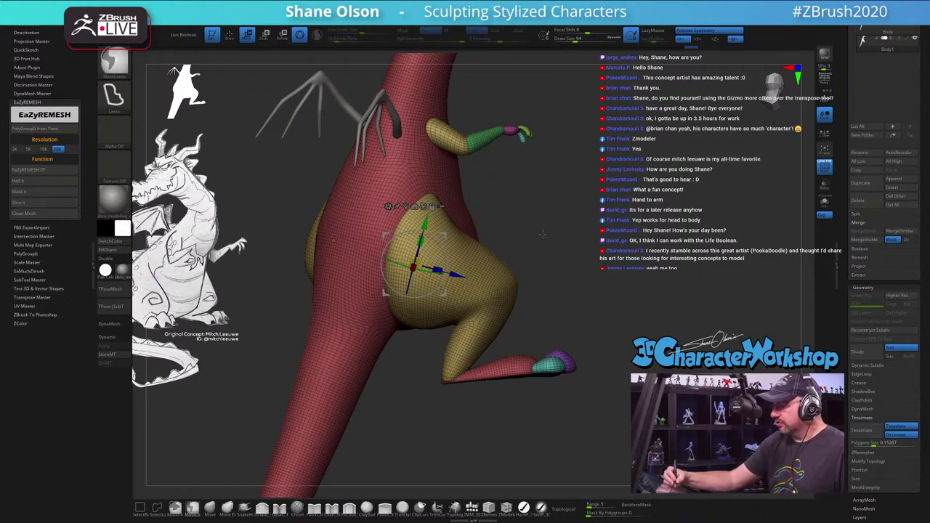
mouse_move(539, 230)
ctrl+mouse_down()
mouse_move(520, 146)
mouse_move(558, 102)
mouse_move(580, 122)
mouse_move(587, 177)
mouse_move(658, 175)
mouse_move(669, 218)
mouse_move(560, 234)
ctrl+mouse_up()
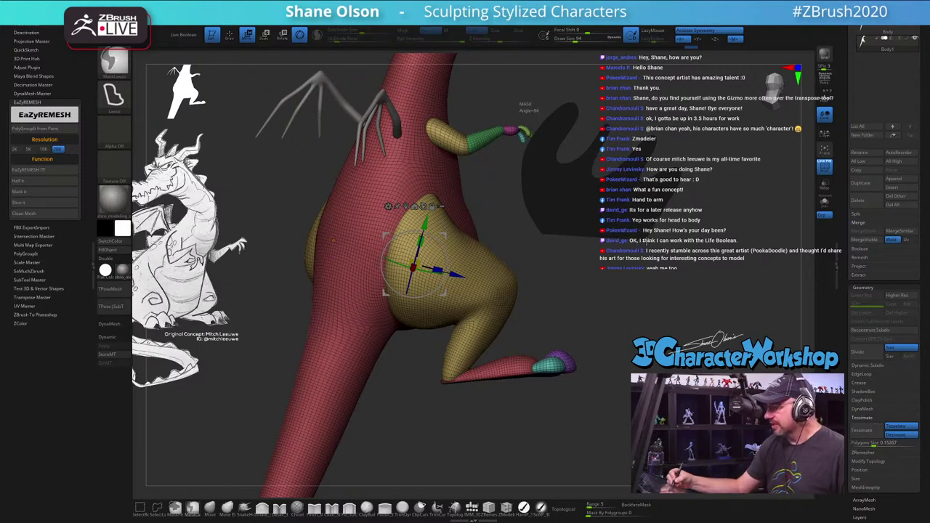
ctrl+drag(552, 234, 542, 231)
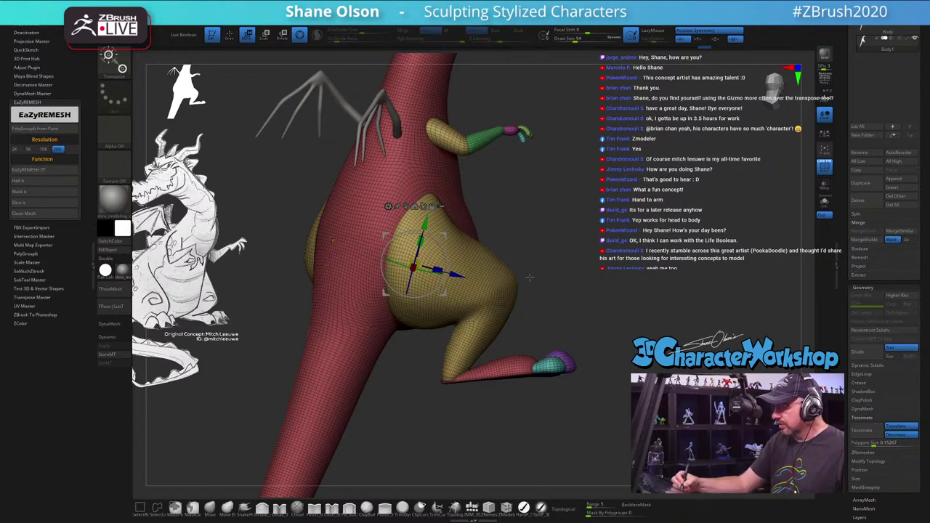
key(ctrl)
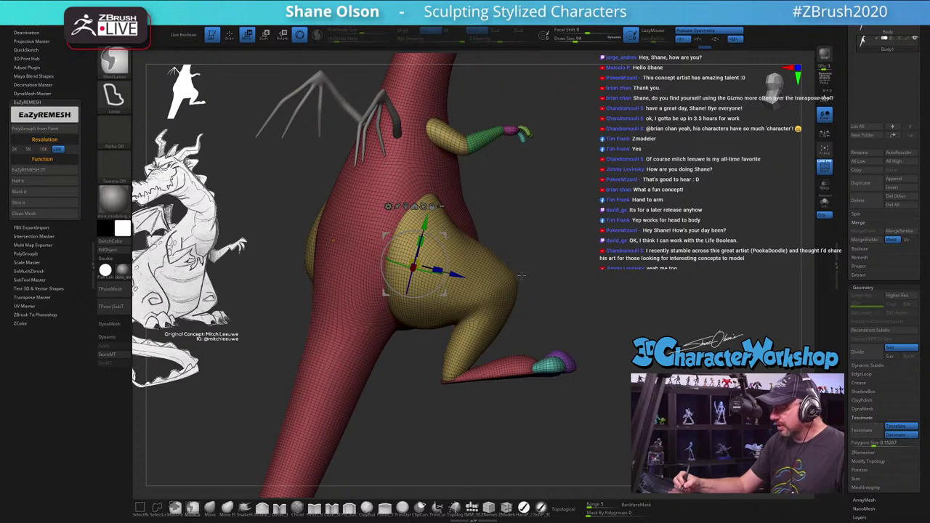
mouse_move(523, 274)
ctrl+mouse_down()
mouse_move(599, 279)
mouse_move(608, 338)
mouse_move(573, 409)
mouse_move(507, 434)
mouse_move(452, 429)
mouse_move(419, 403)
mouse_move(427, 345)
ctrl+mouse_up()
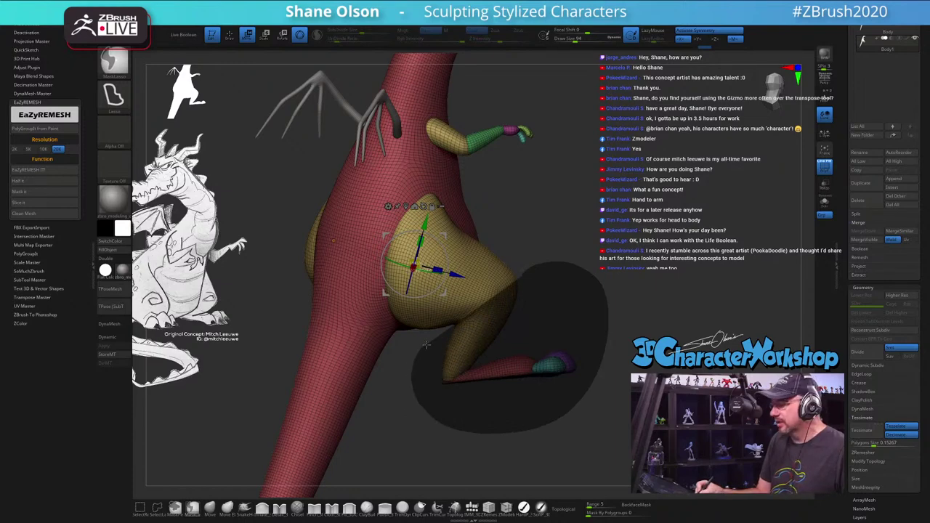
ctrl+drag(427, 346, 428, 345)
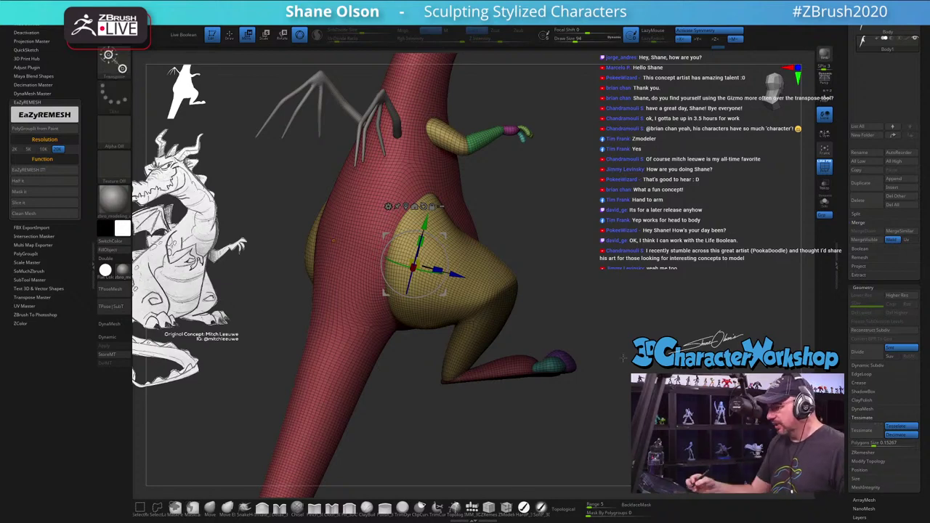
Step: Pull the knee down with the Transpose gizmo, swinging the thigh and leg about 14 degrees
drag(623, 379, 602, 391)
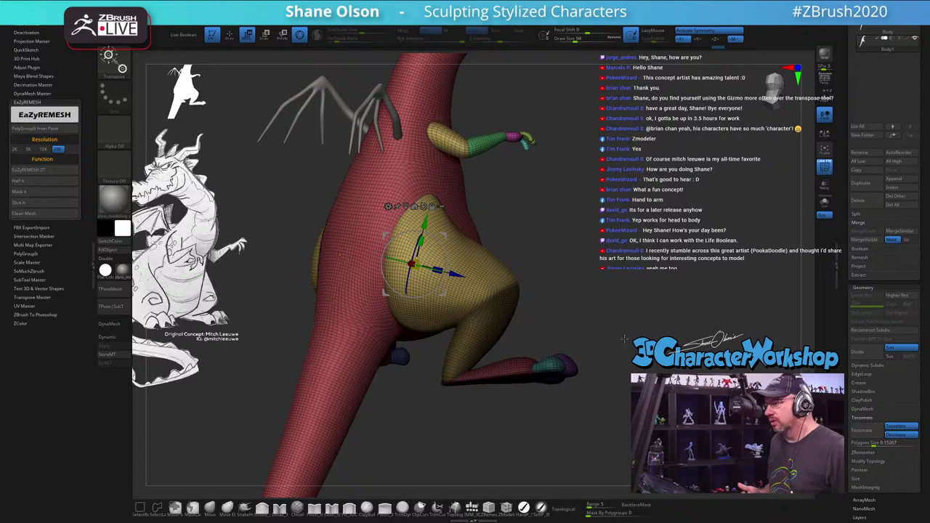
drag(615, 319, 605, 337)
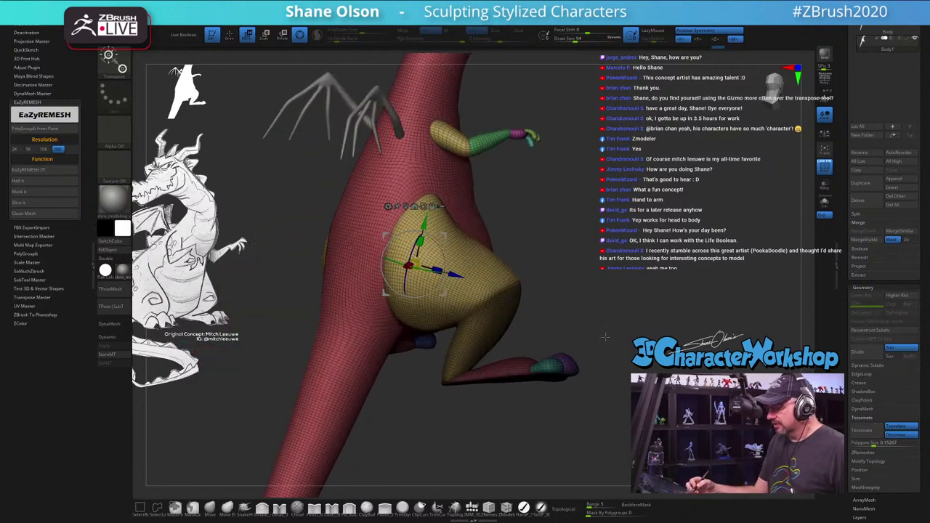
drag(490, 416, 577, 365)
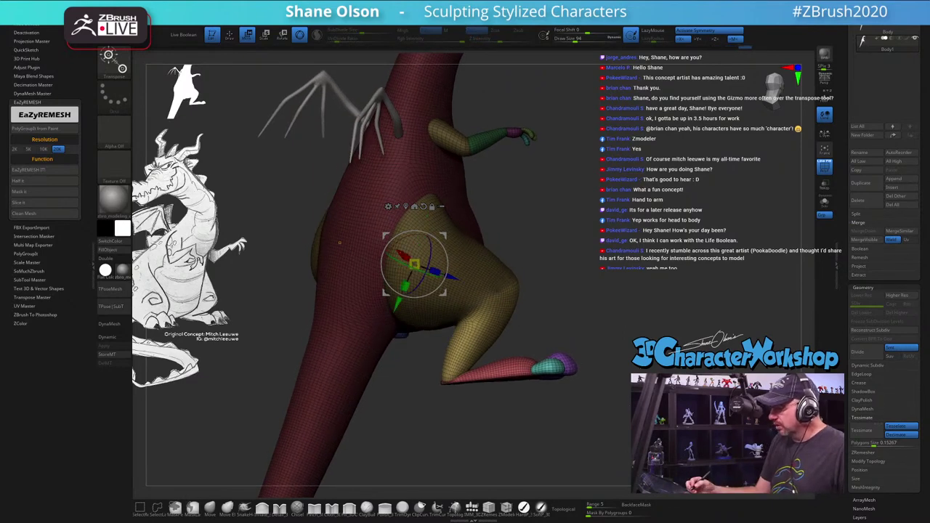
drag(490, 298, 352, 243)
drag(396, 268, 523, 293)
drag(585, 374, 614, 372)
Step: Return to Draw mode, clear the leg mask, and hide wireframe and polygroup colours with Shift+F
key(q)
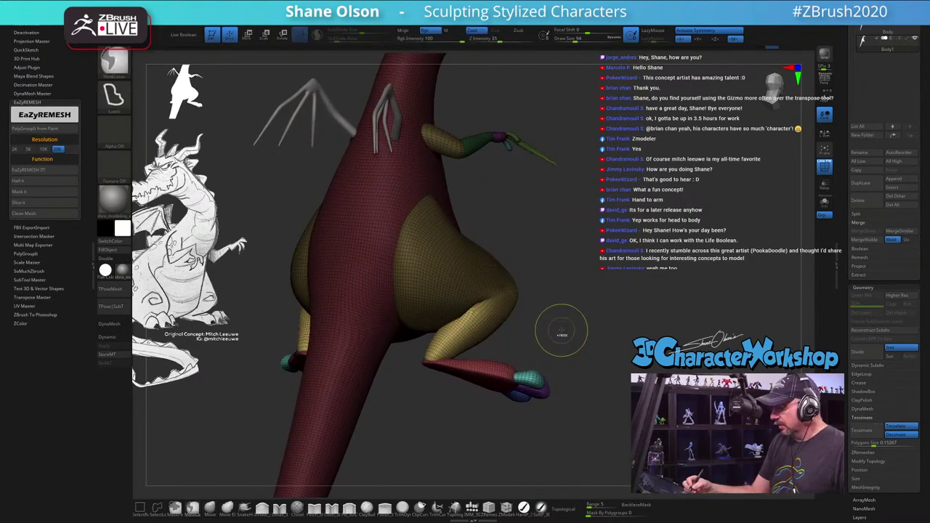
ctrl+click(562, 331)
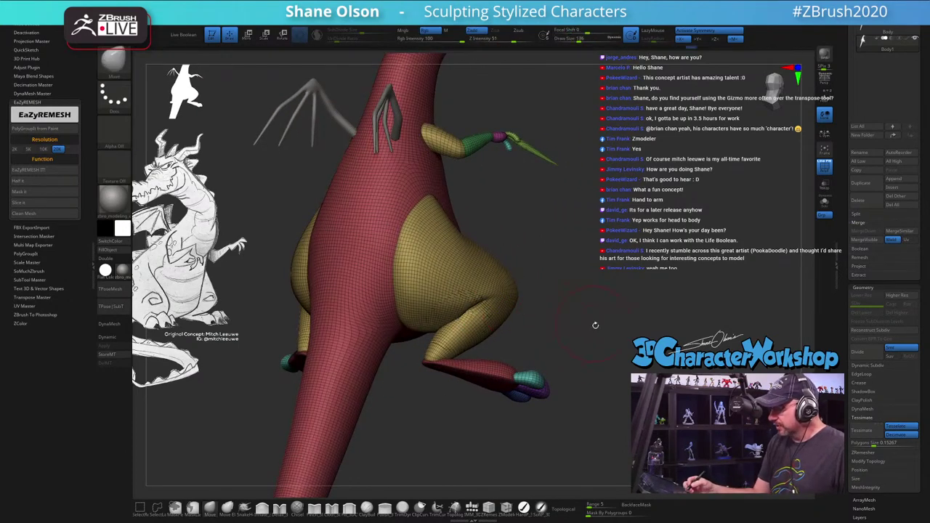
drag(597, 324, 495, 300)
mouse_move(620, 338)
mouse_down()
mouse_move(603, 334)
mouse_move(618, 333)
mouse_move(611, 338)
mouse_up()
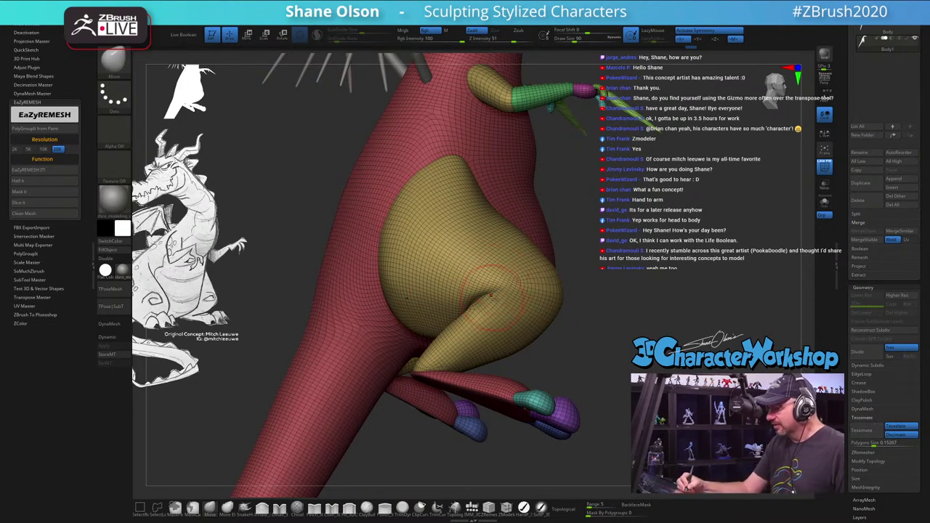
drag(616, 332, 536, 312)
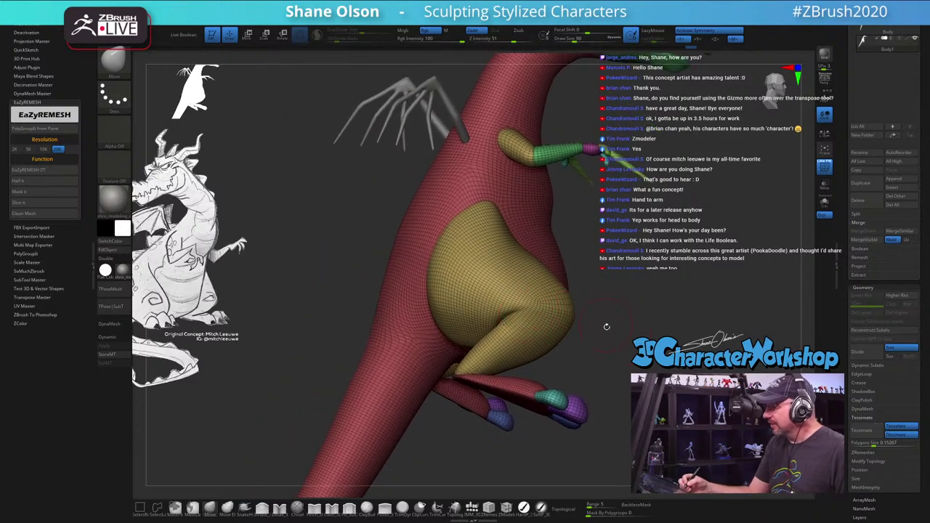
drag(607, 326, 516, 360)
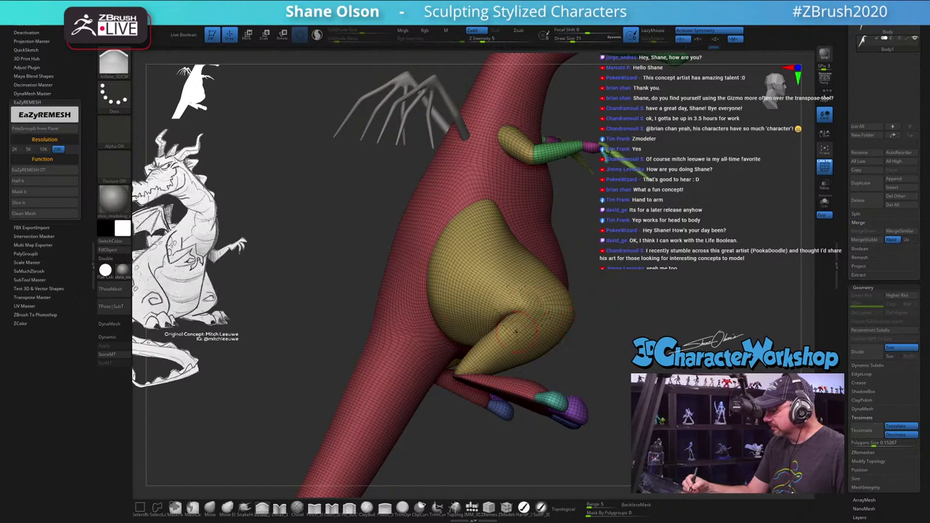
key(shift+f)
drag(523, 342, 627, 368)
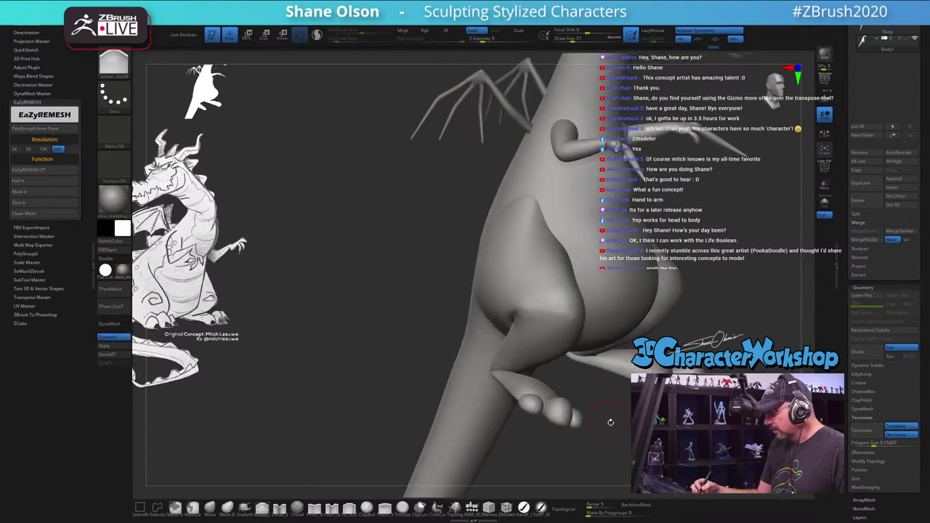
Step: Resize the Smooth brush and smooth the crease where the thigh meets the lower leg
drag(611, 422, 604, 430)
key(shift)
mouse_move(564, 338)
mouse_down()
mouse_move(581, 356)
mouse_move(494, 349)
mouse_move(596, 363)
mouse_move(472, 443)
mouse_up()
key(shift)
key(s)
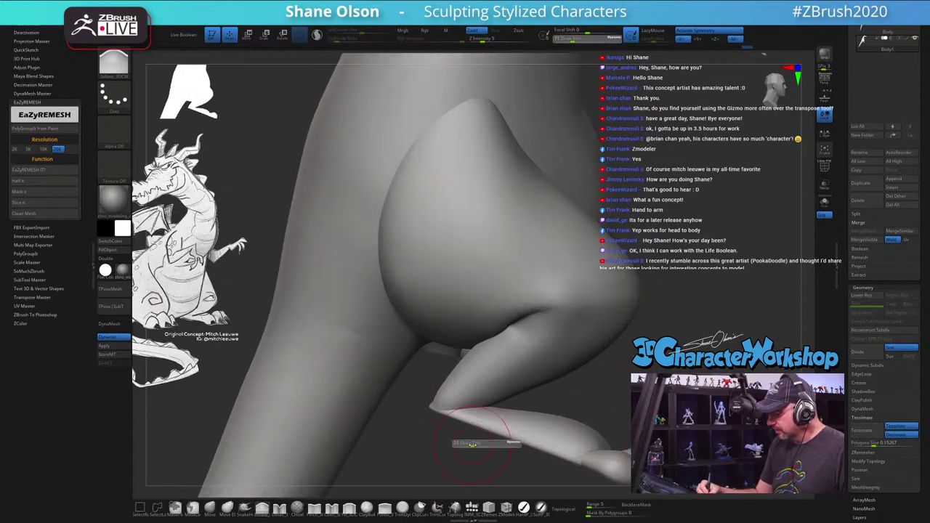
key(shift)
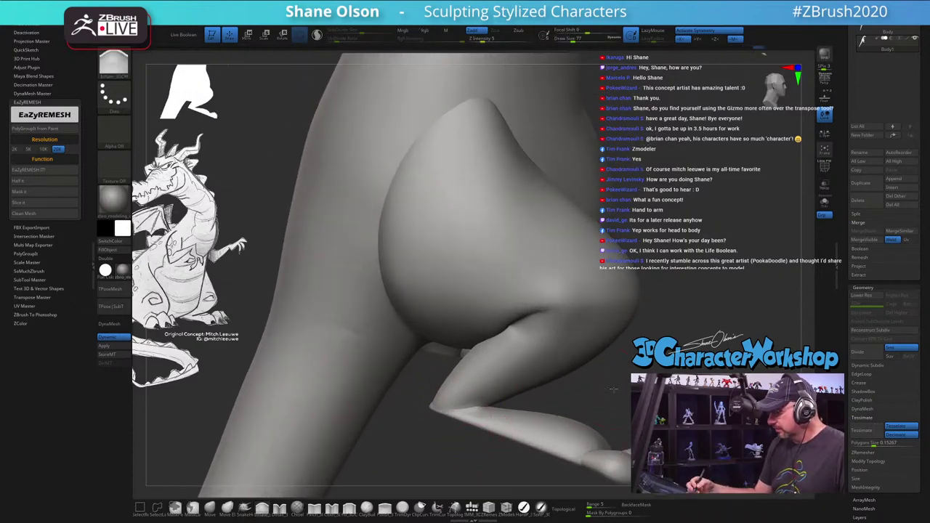
mouse_move(446, 394)
mouse_down()
mouse_move(509, 398)
mouse_move(434, 423)
mouse_up()
key(shift+f)
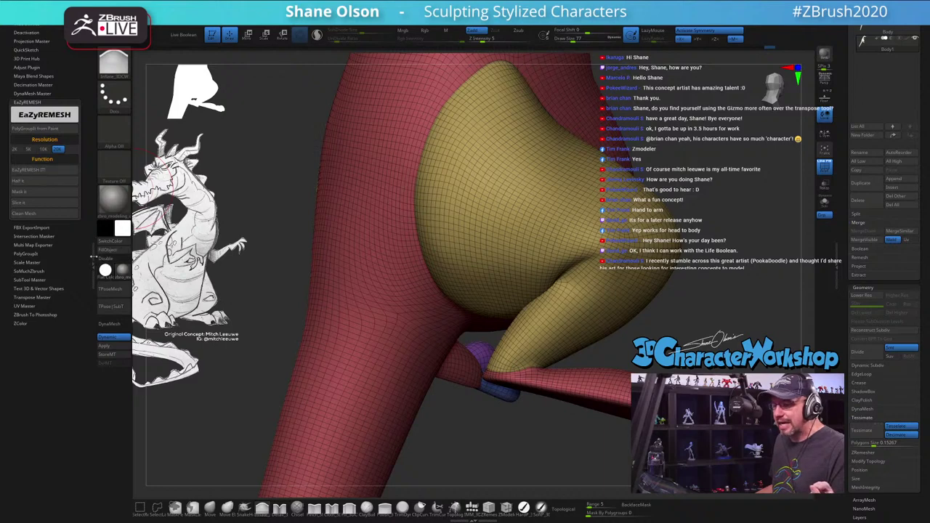
Step: Collapse the plugin tray, smooth the thigh and knee, and hide Polyframe again
click(87, 268)
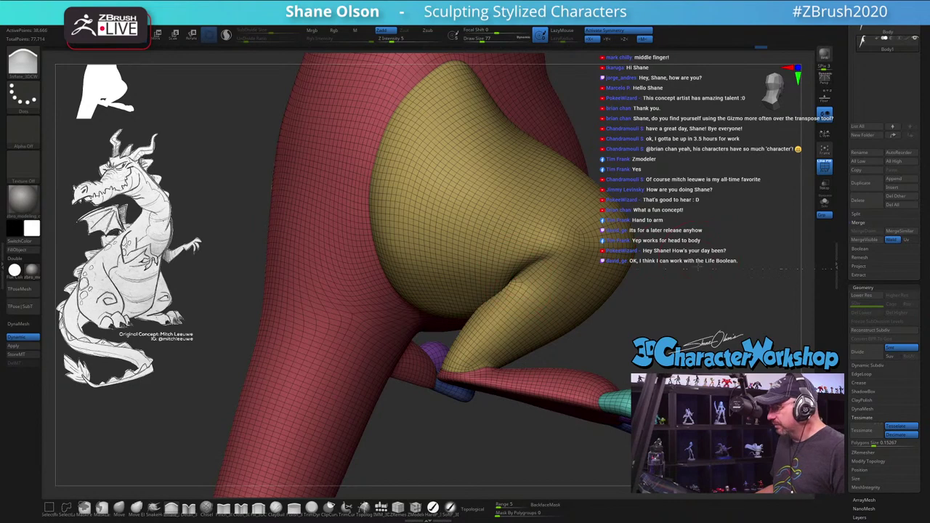
drag(698, 268, 724, 280)
drag(404, 420, 450, 339)
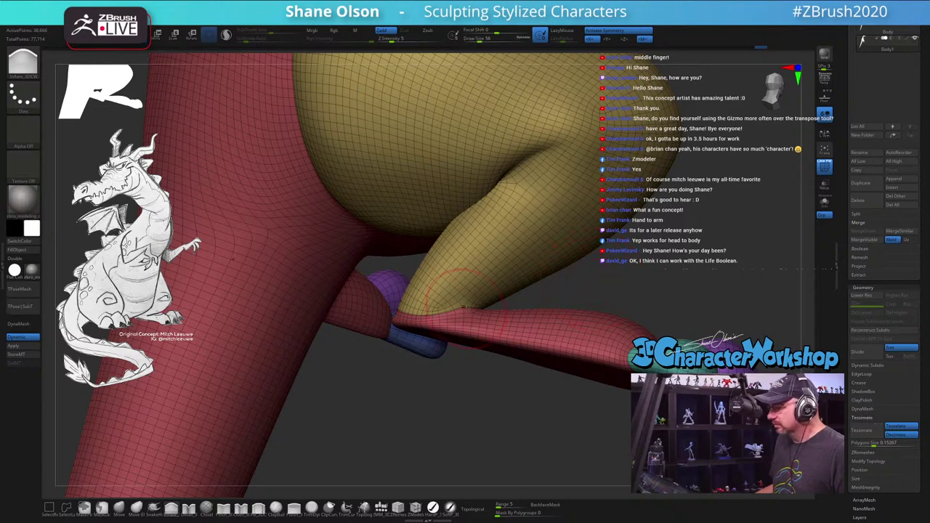
key(shift)
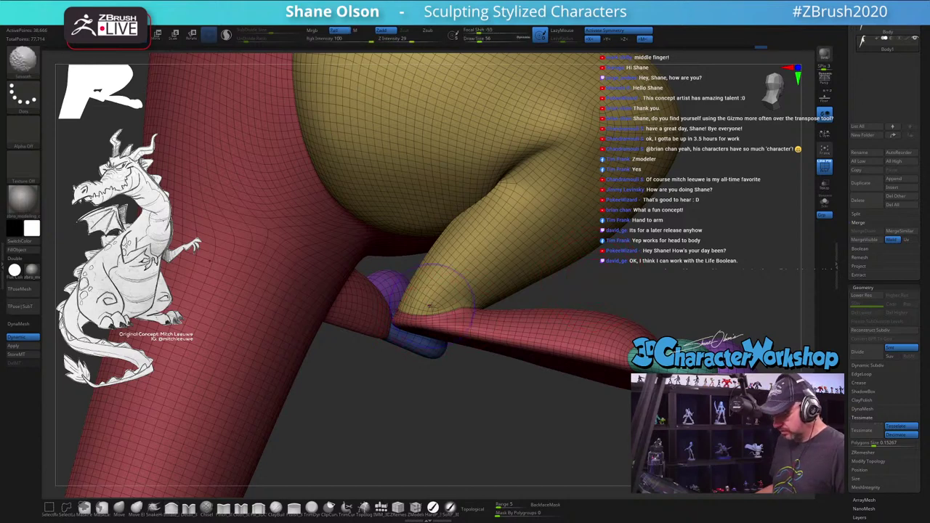
key(shift+f)
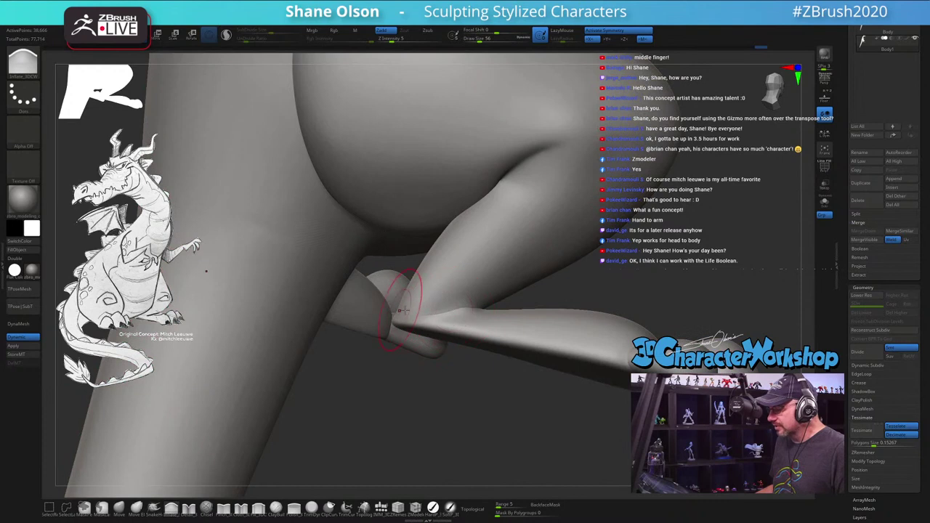
drag(654, 268, 426, 291)
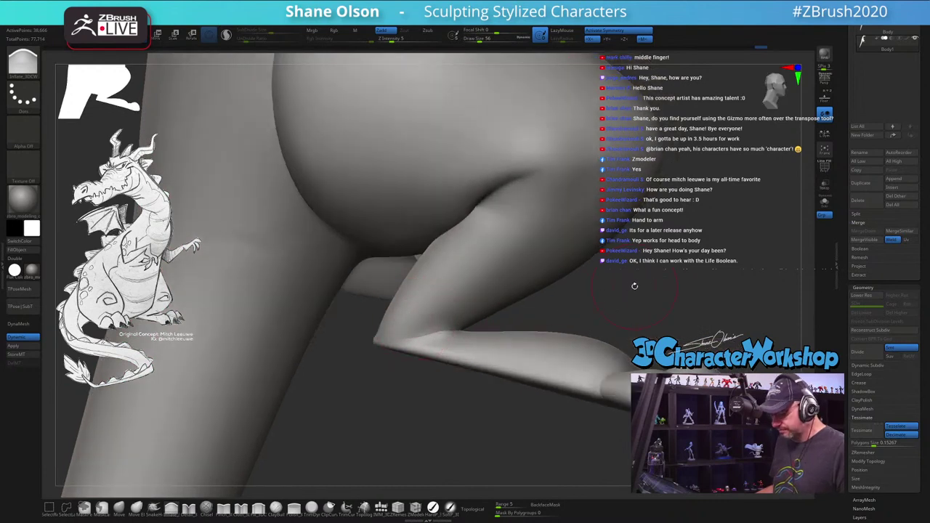
key(space)
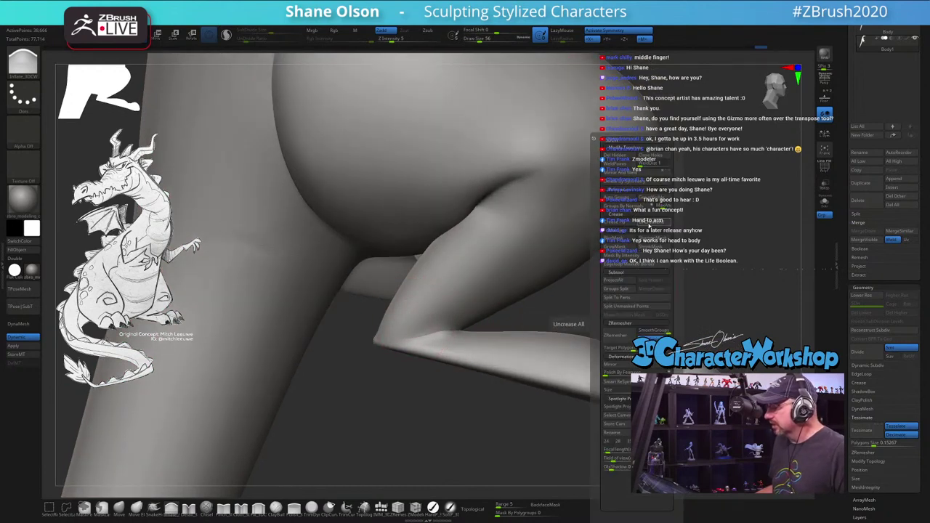
Step: Sculpt the thigh, knee and ankle at Draw Size about 31–35, checking from several angles
drag(552, 312, 476, 333)
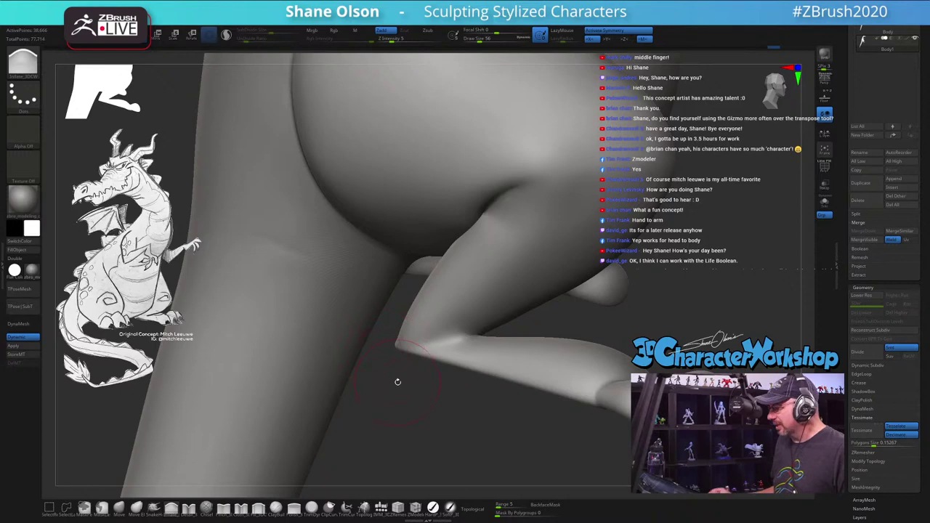
mouse_move(398, 382)
mouse_down()
mouse_move(454, 416)
mouse_move(403, 373)
mouse_up()
mouse_move(424, 327)
mouse_down()
mouse_move(423, 336)
mouse_move(413, 332)
mouse_up()
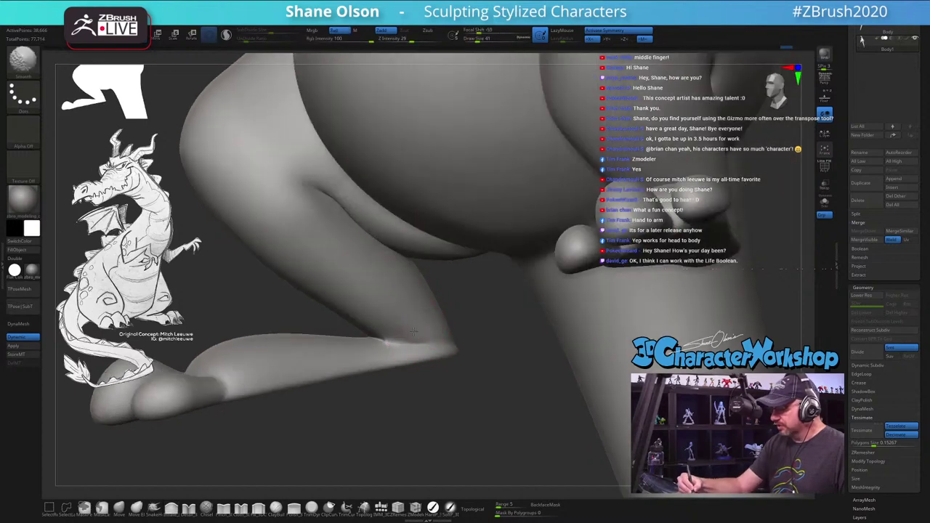
key(shift)
mouse_move(465, 375)
shift+mouse_down()
mouse_move(439, 336)
mouse_move(473, 320)
shift+mouse_up()
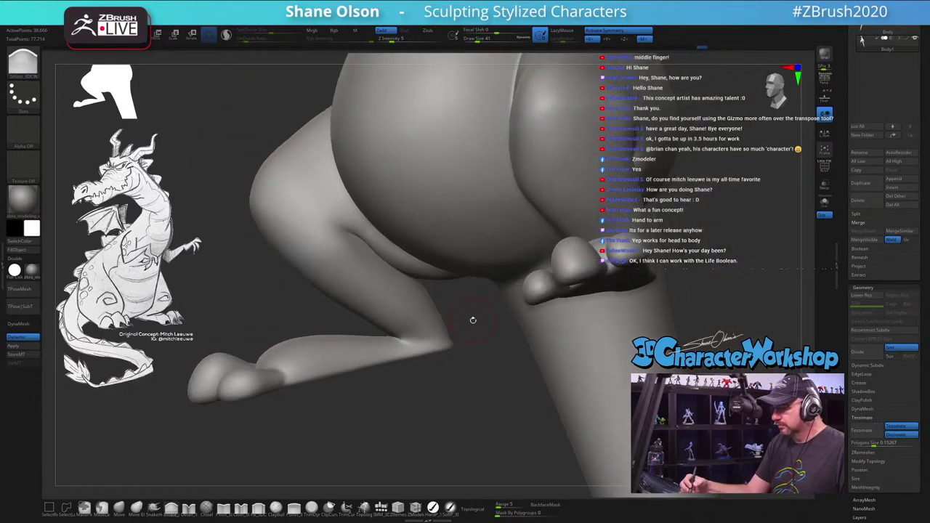
mouse_move(471, 378)
mouse_down()
mouse_move(468, 356)
mouse_move(451, 347)
mouse_move(465, 367)
mouse_move(490, 360)
mouse_move(505, 378)
mouse_move(538, 388)
mouse_up()
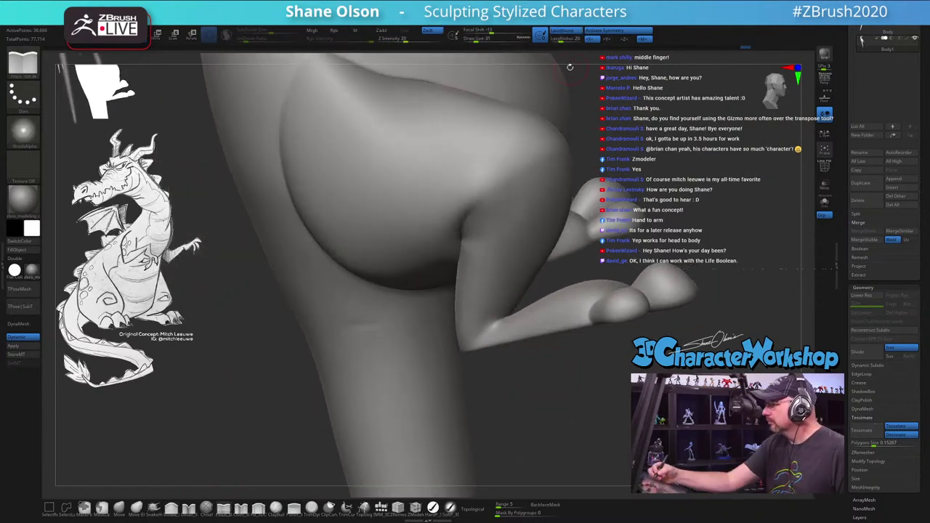
mouse_move(646, 483)
mouse_down()
mouse_move(695, 474)
mouse_move(565, 218)
mouse_move(563, 281)
mouse_move(544, 254)
mouse_move(433, 378)
mouse_up()
key(s)
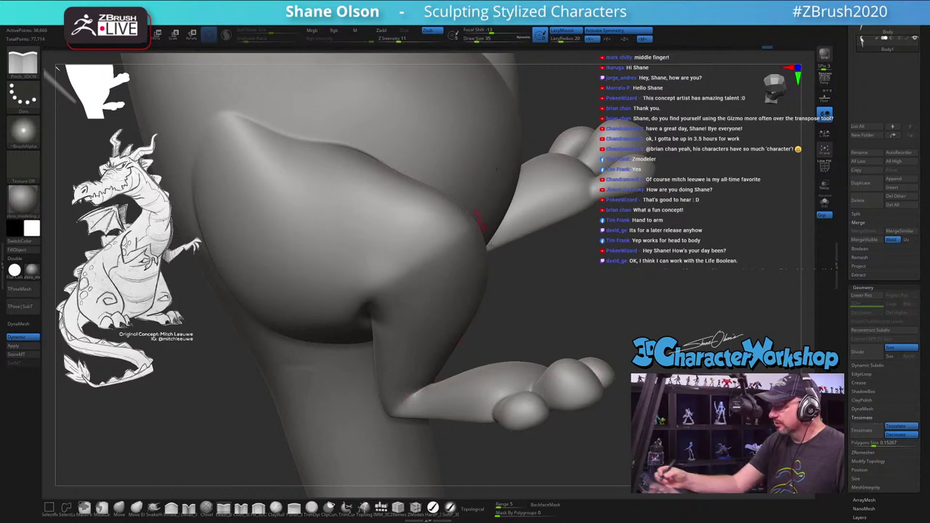
right_drag(456, 142, 428, 387)
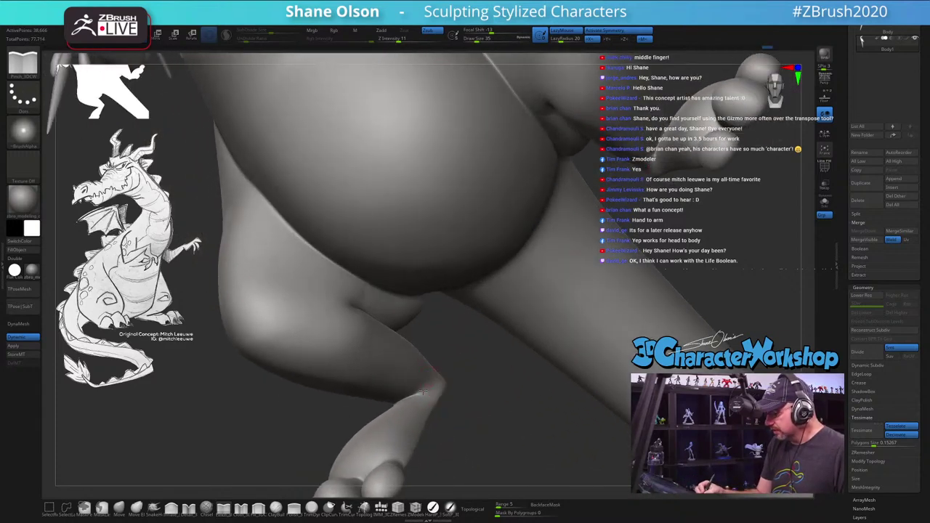
right_drag(476, 404, 461, 417)
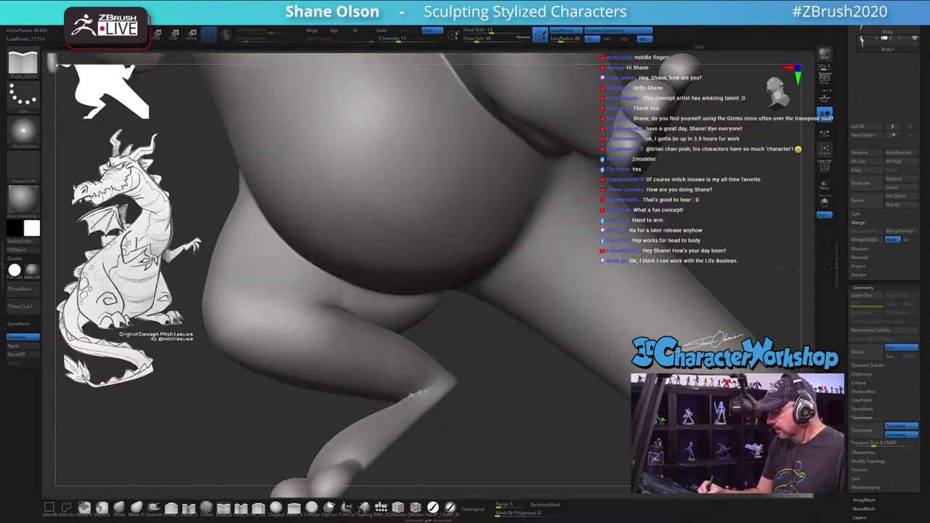
right_drag(443, 378, 584, 349)
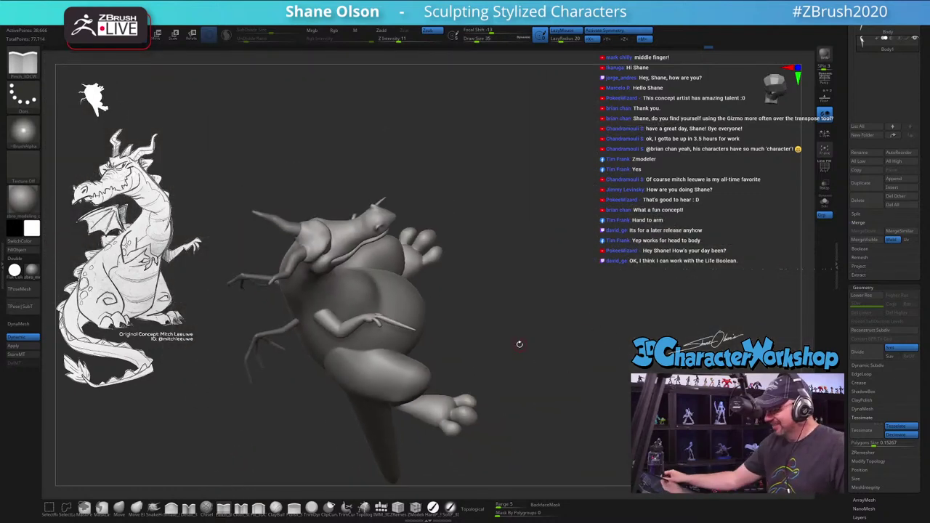
Step: Drop one subdivision level with Shift+D and lasso-mask the body away from the lower leg
right_drag(526, 273, 515, 209)
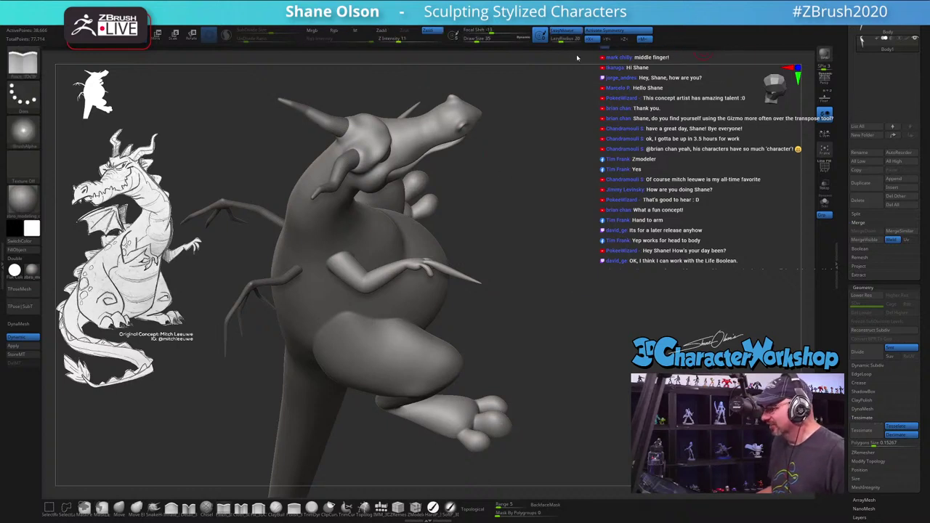
key(shift+d)
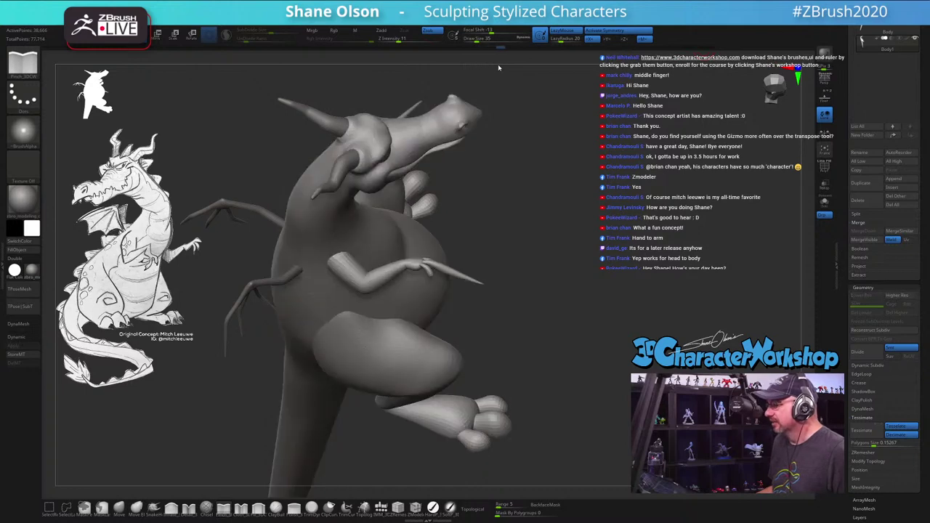
right_drag(499, 68, 486, 70)
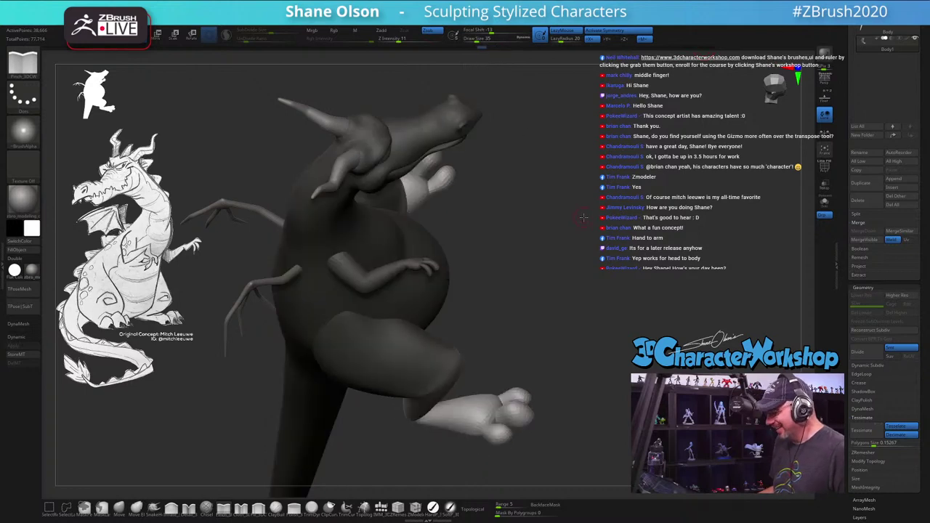
right_drag(584, 217, 464, 109)
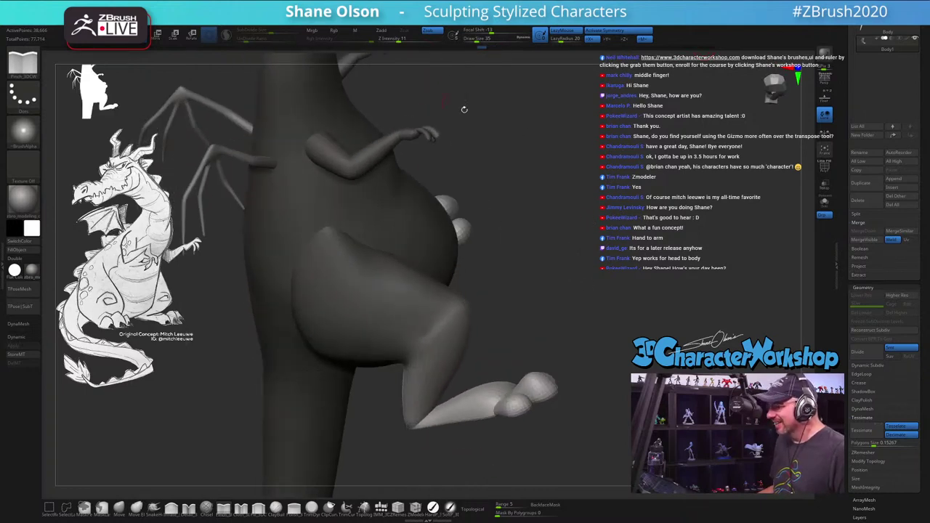
ctrl+drag(464, 109, 583, 195)
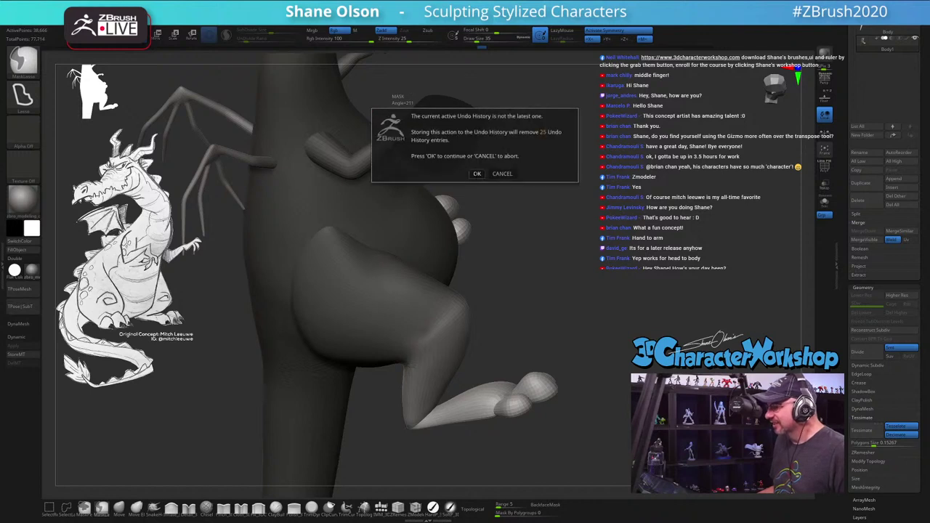
Step: Accept the undo-history warning and orbit to the side of the leg
key(Return)
mouse_move(594, 247)
right_down()
mouse_move(596, 213)
mouse_move(545, 284)
mouse_move(538, 276)
mouse_move(524, 292)
mouse_move(534, 266)
mouse_move(538, 273)
right_up()
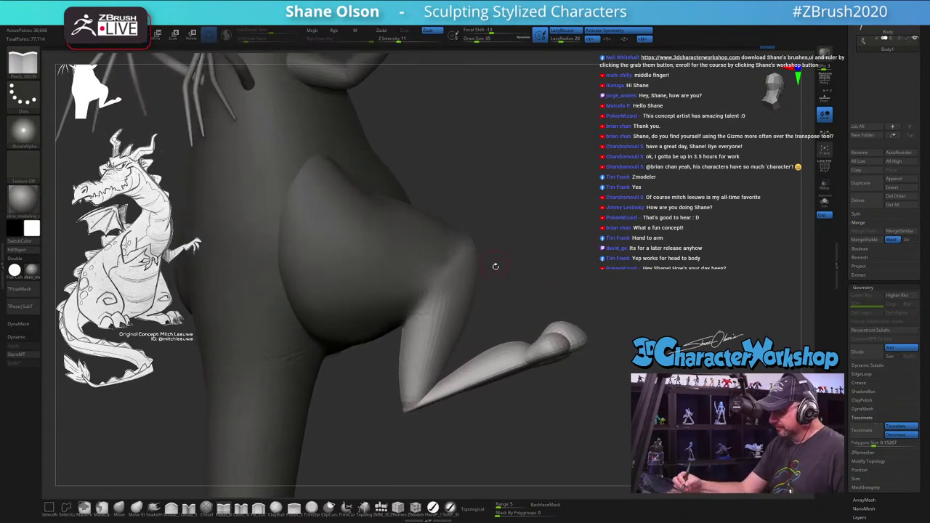
right_drag(660, 322, 552, 242)
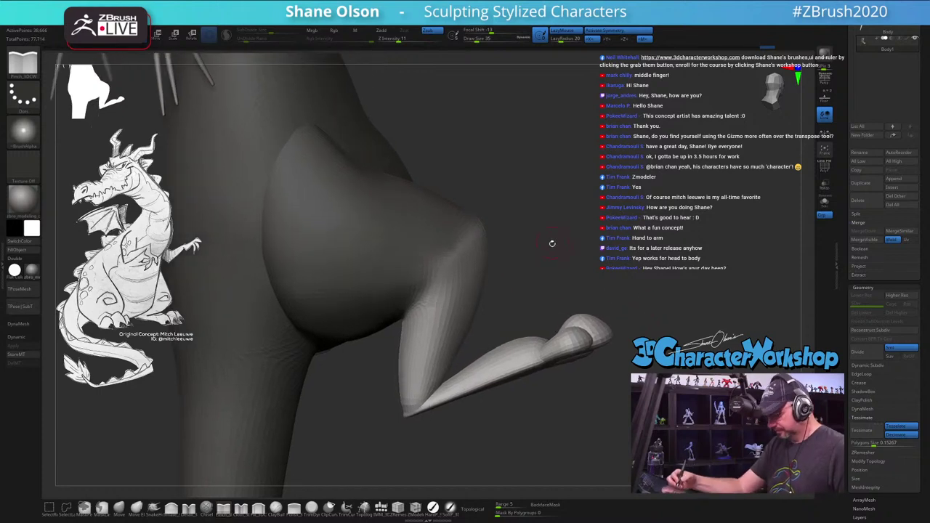
Step: Pivot the lower leg and foot about -26.6° at the knee with the Move gizmo
key(w)
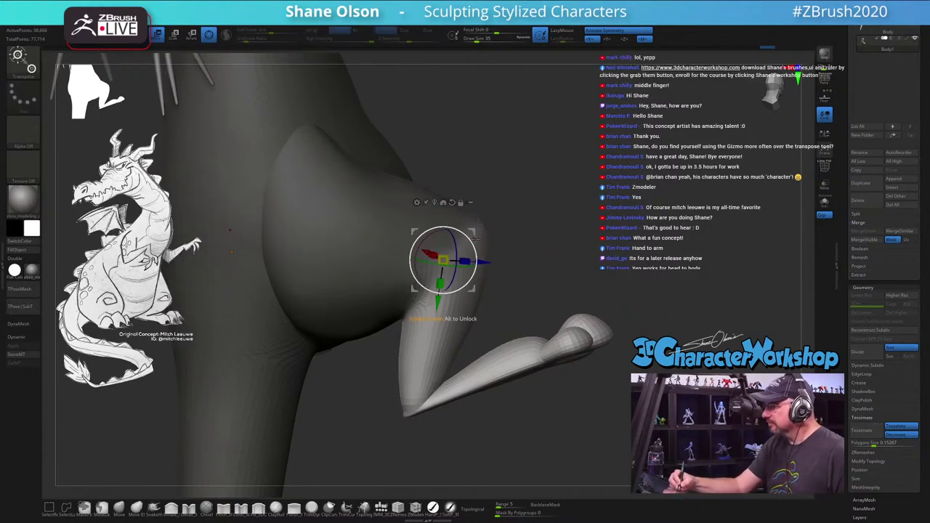
alt+right_drag(489, 244, 509, 236)
drag(492, 231, 500, 261)
right_drag(501, 263, 564, 330)
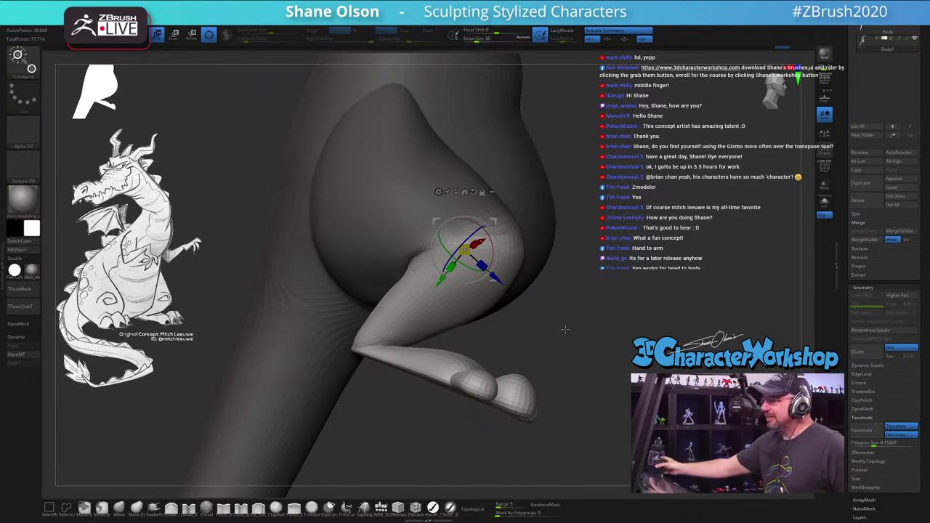
mouse_move(541, 345)
mouse_down()
mouse_move(596, 338)
mouse_move(557, 337)
mouse_move(556, 314)
mouse_move(385, 391)
mouse_up()
key(q)
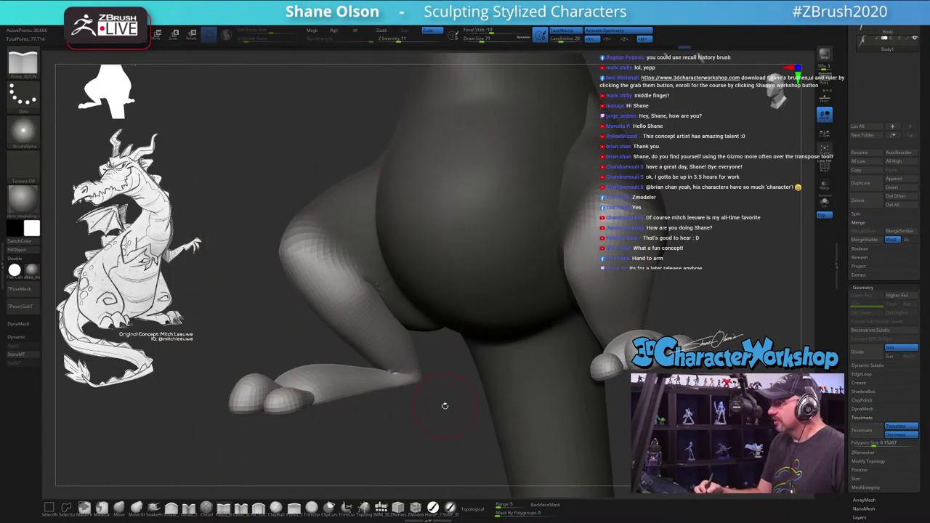
Step: Smooth the knee joint of the rotated lower leg, checking it from several angles
drag(442, 416, 436, 426)
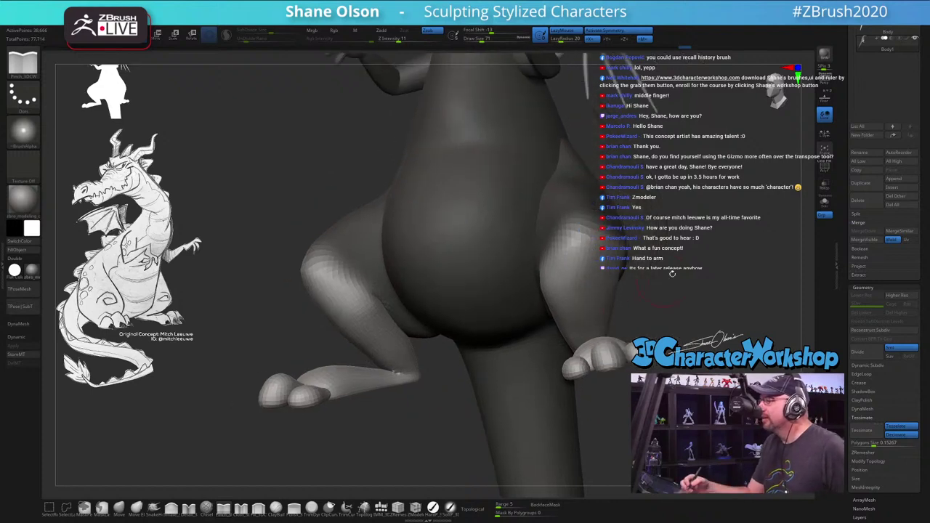
drag(673, 274, 611, 279)
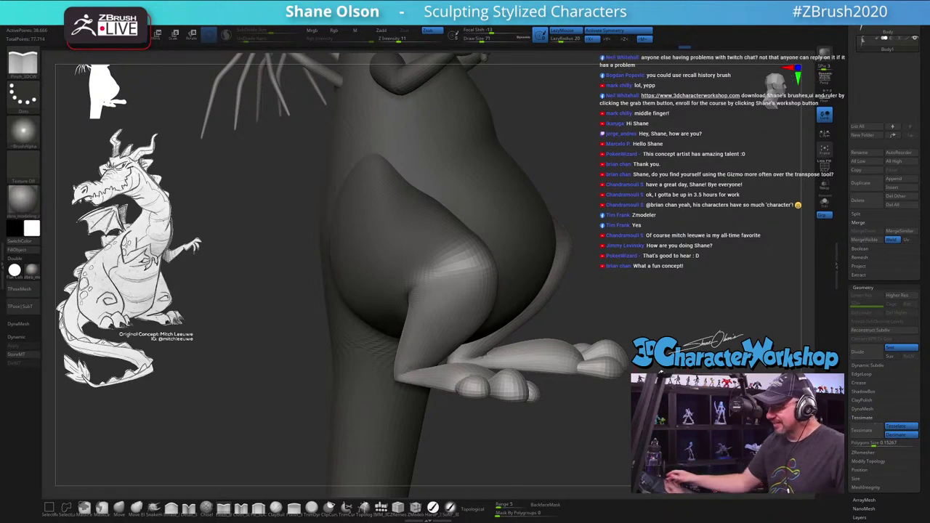
mouse_move(666, 266)
mouse_down()
mouse_move(626, 266)
mouse_move(453, 347)
mouse_move(583, 294)
mouse_move(539, 293)
mouse_up()
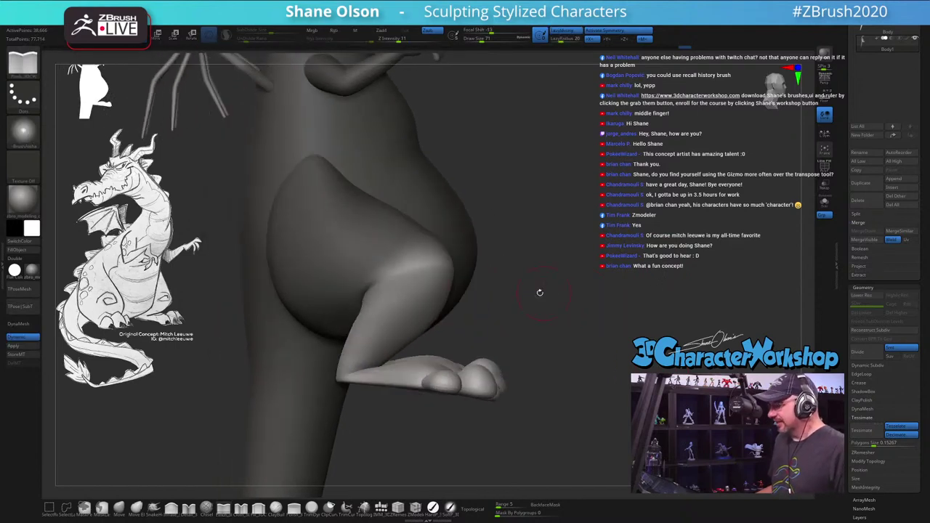
drag(623, 295, 625, 298)
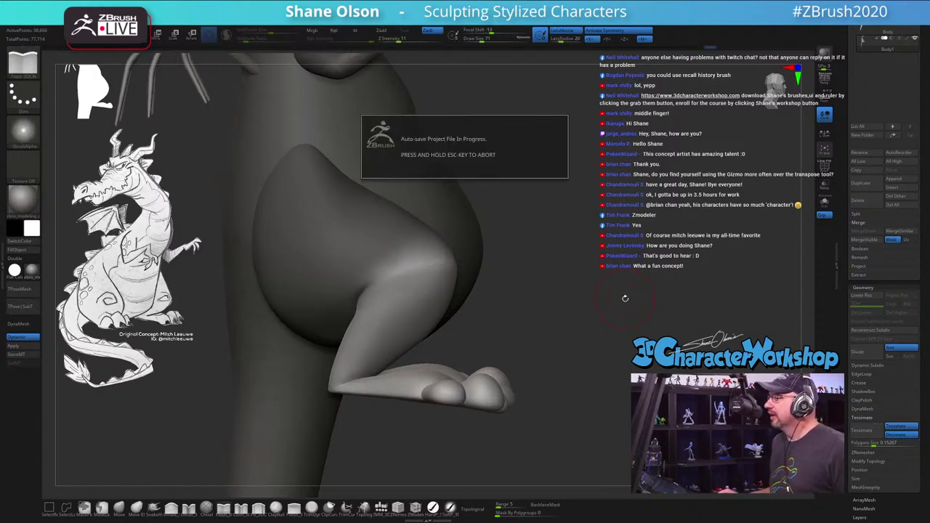
drag(625, 298, 619, 309)
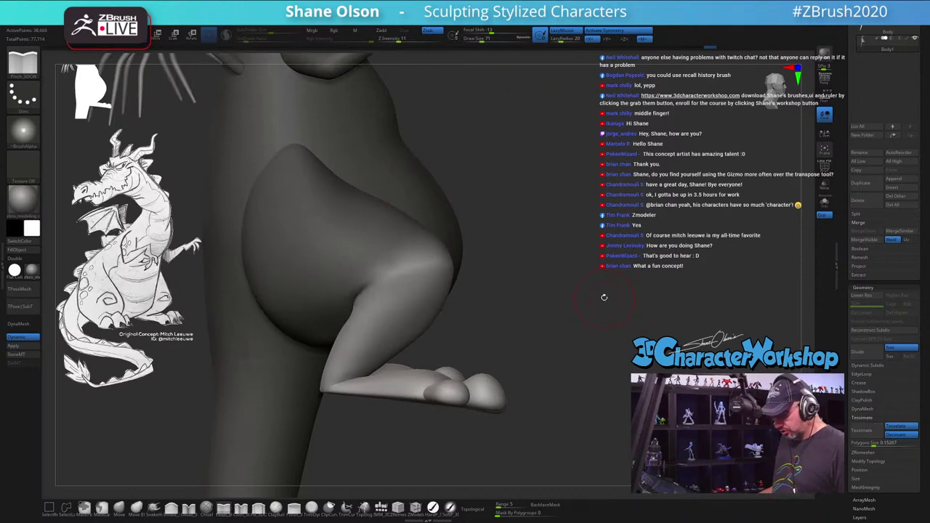
Step: Browse the brush picker, then place the transform gizmo on the dragon's knee
key(b)
key(c)
key(b)
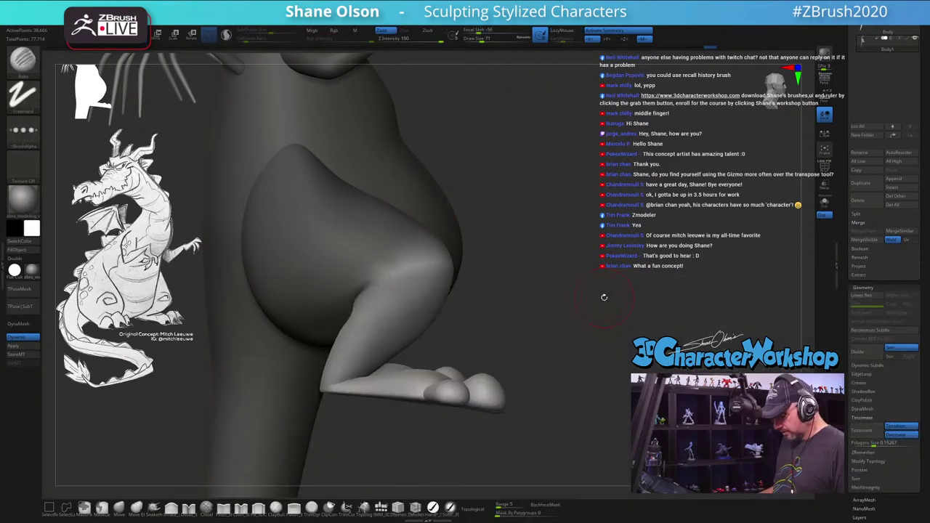
key(b)
key(Escape)
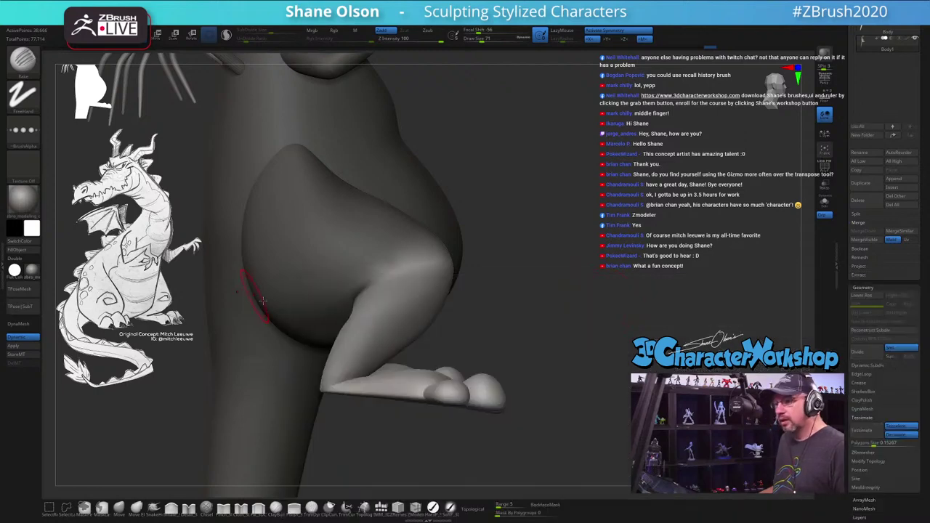
key(b)
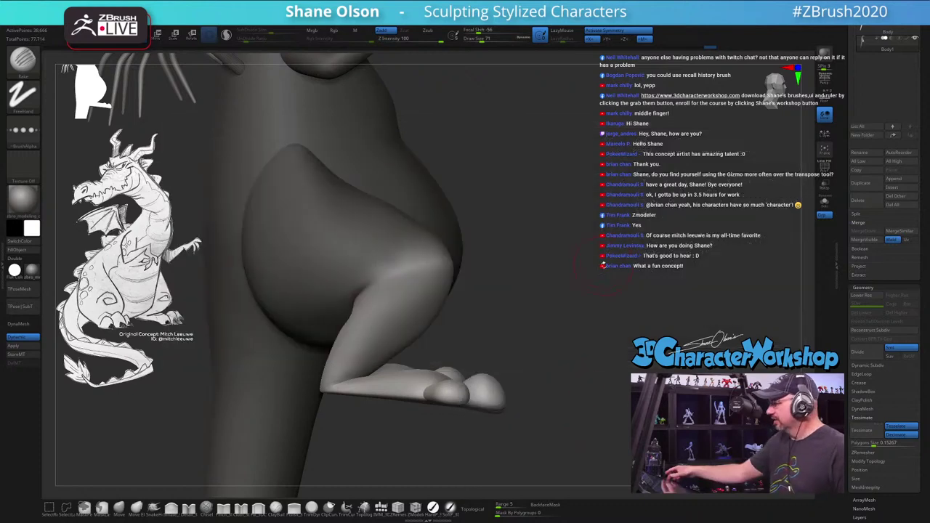
mouse_move(534, 330)
mouse_down()
mouse_move(548, 326)
mouse_move(487, 319)
mouse_move(512, 322)
mouse_move(515, 332)
mouse_up()
key(w)
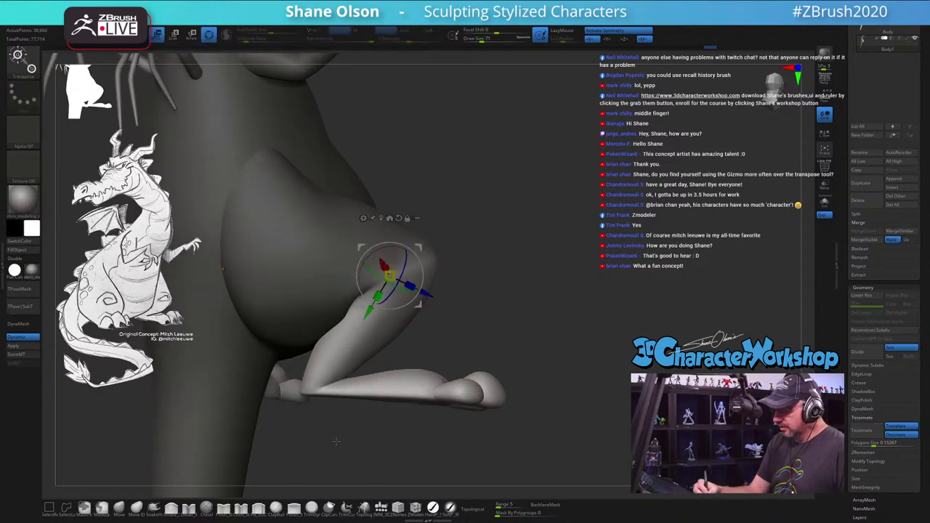
Step: Return to Draw mode near the thigh and load a brush from the H-filtered brush list
drag(515, 332, 507, 337)
drag(456, 400, 462, 448)
key(q)
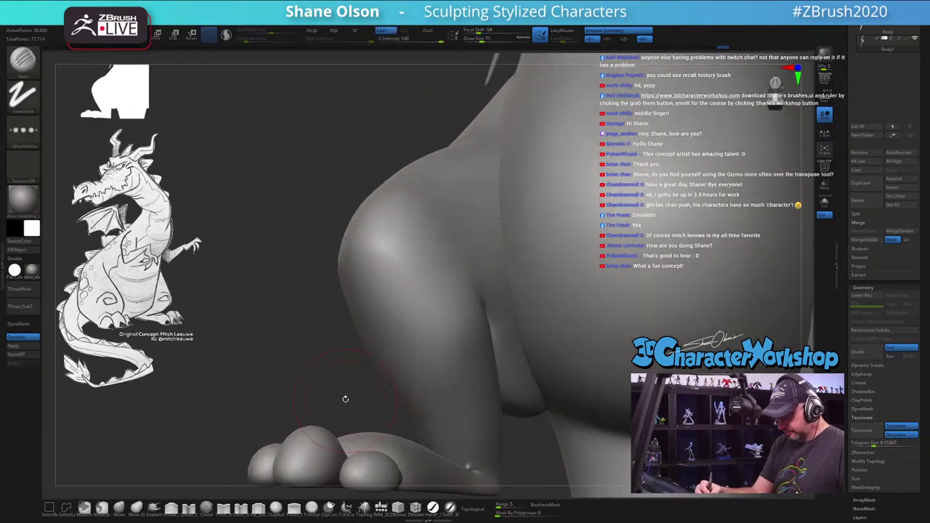
mouse_move(317, 437)
mouse_down()
mouse_move(308, 312)
mouse_move(349, 333)
mouse_up()
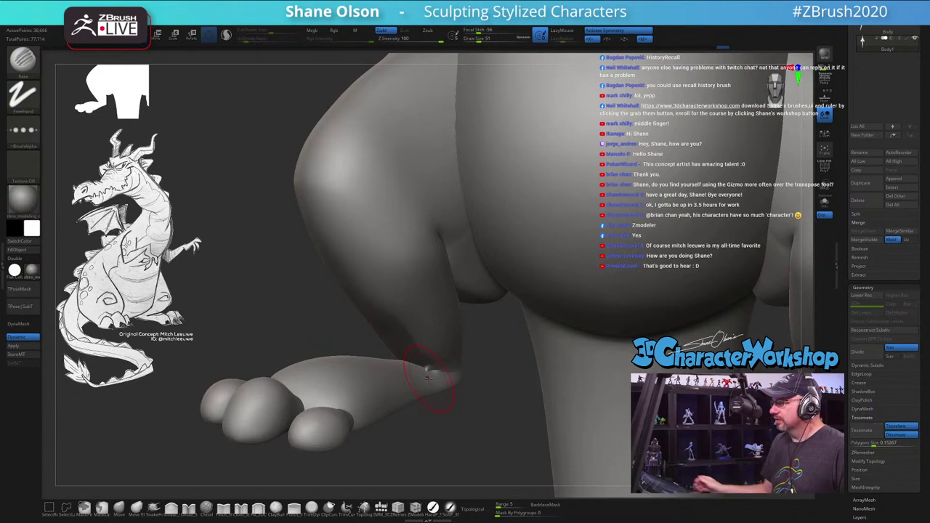
key(b)
key(h)
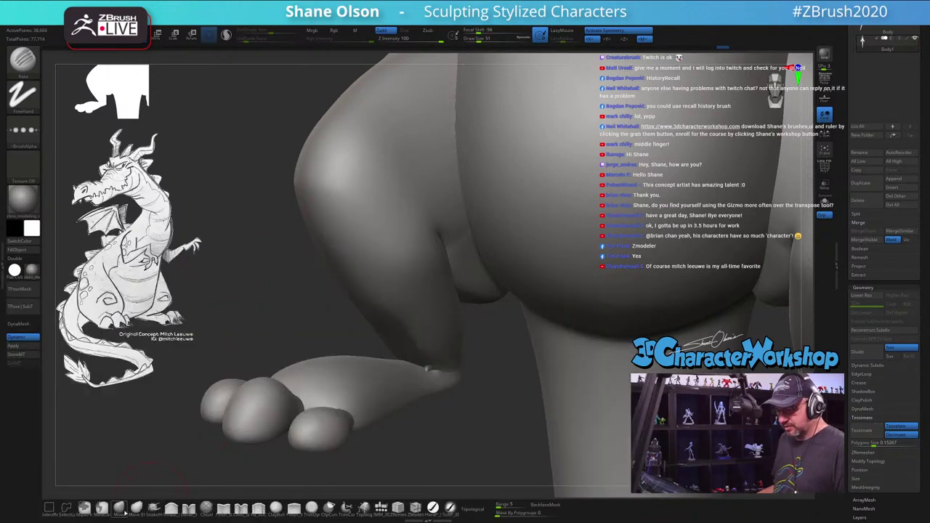
click(154, 508)
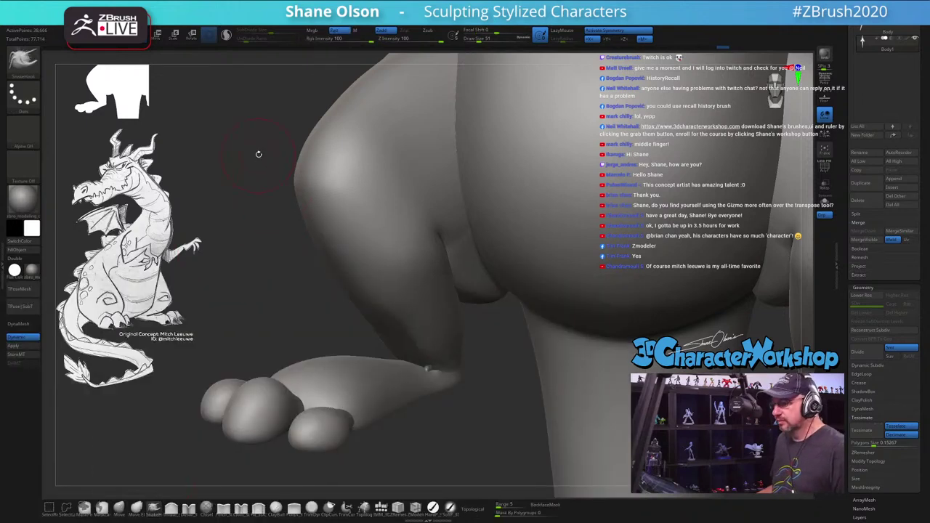
Step: Pull a small pointed spike from the thigh's left edge with SnakeHook, then orbit to inspect it
drag(311, 145, 249, 140)
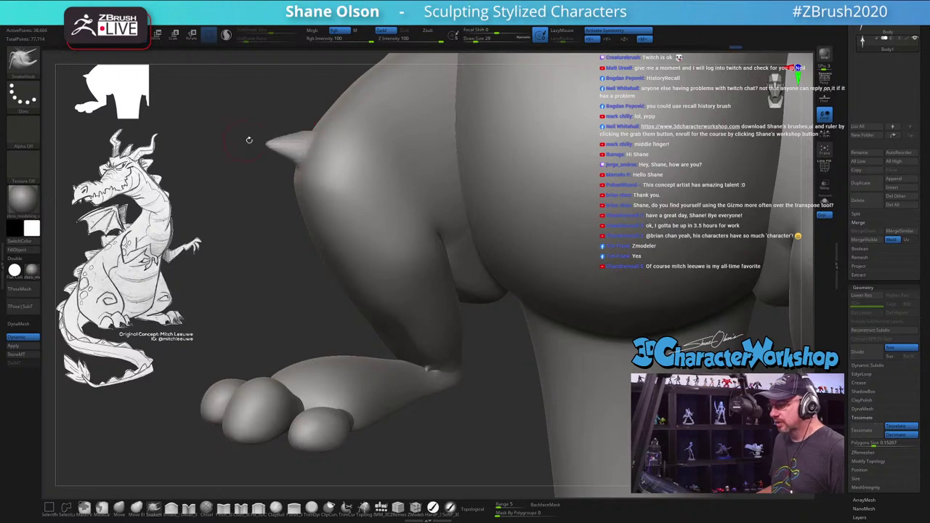
drag(244, 233, 358, 227)
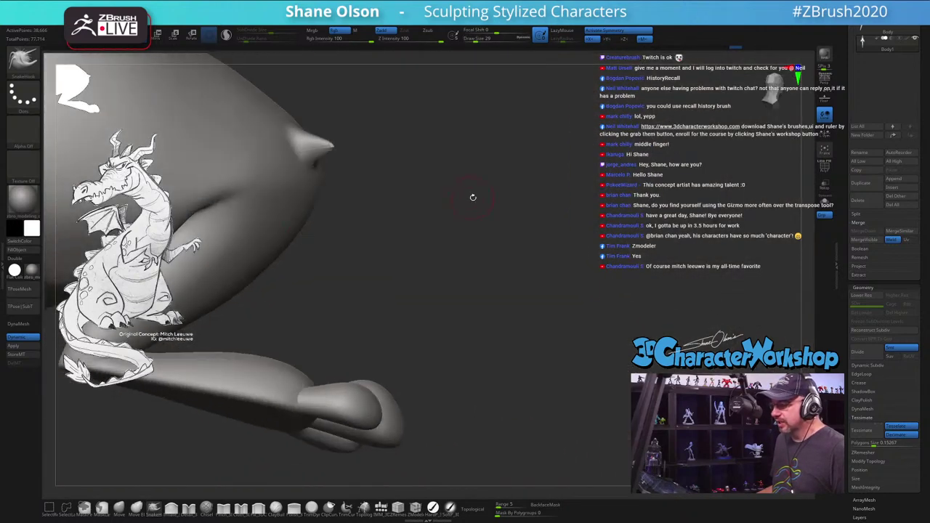
mouse_move(474, 197)
mouse_down()
mouse_move(591, 296)
mouse_move(465, 378)
mouse_move(173, 516)
mouse_up()
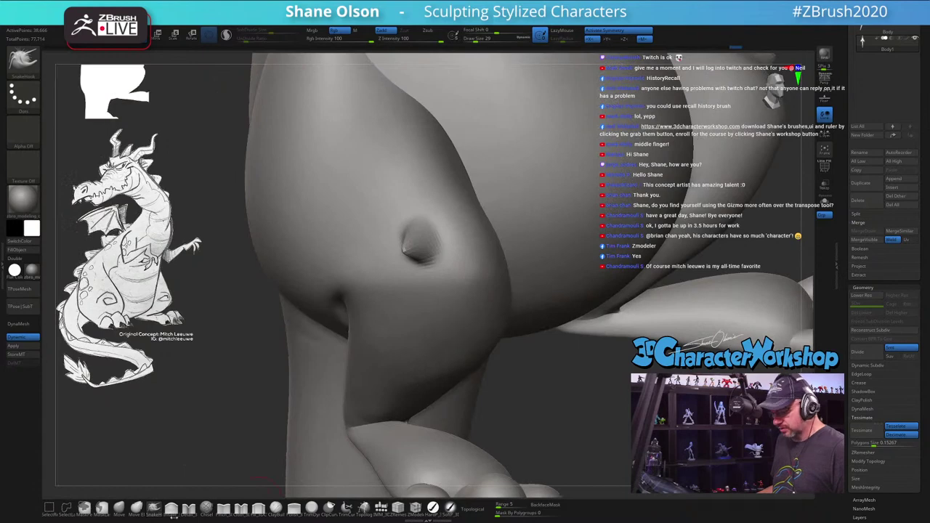
mouse_move(630, 435)
mouse_down()
mouse_move(572, 349)
mouse_move(331, 330)
mouse_up()
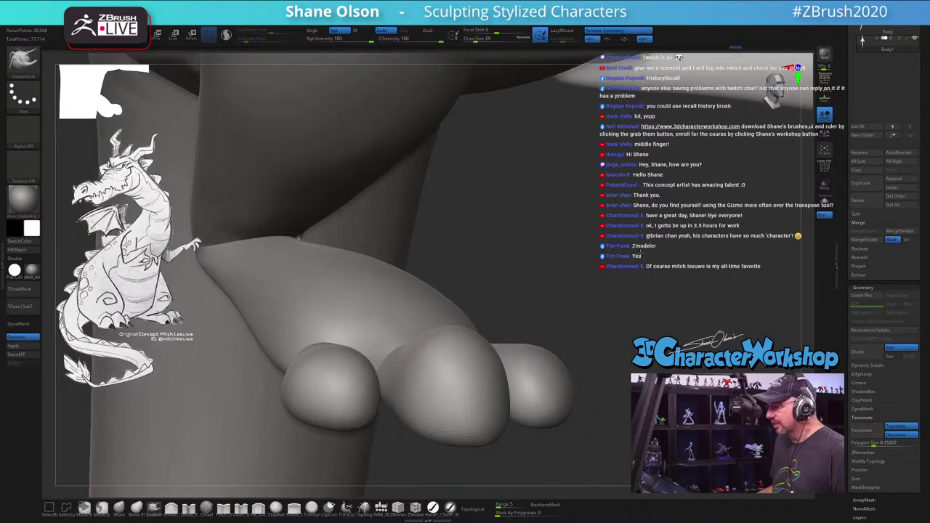
mouse_move(649, 259)
mouse_down()
mouse_move(625, 305)
mouse_move(550, 394)
mouse_move(133, 389)
mouse_up()
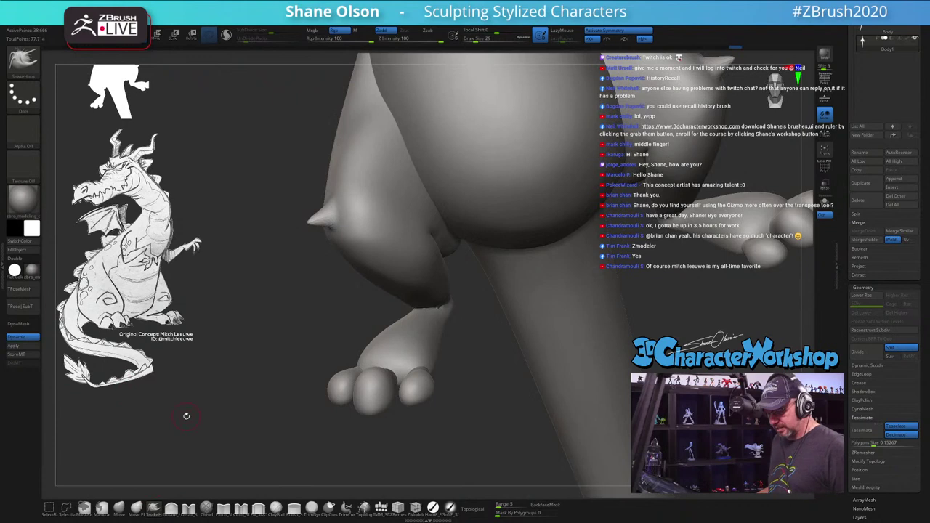
Step: Select the HistoryRecall brush from the H brush list and set Draw Size to 56
key(b)
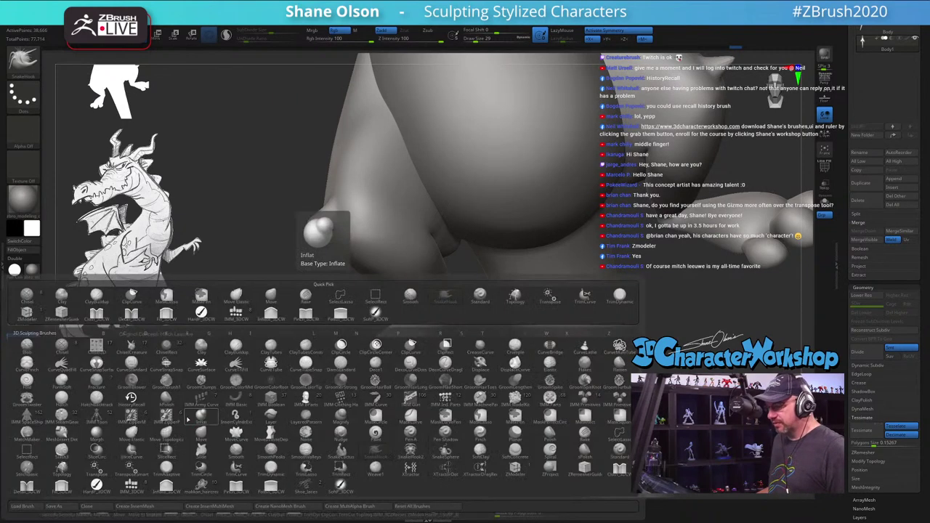
key(h)
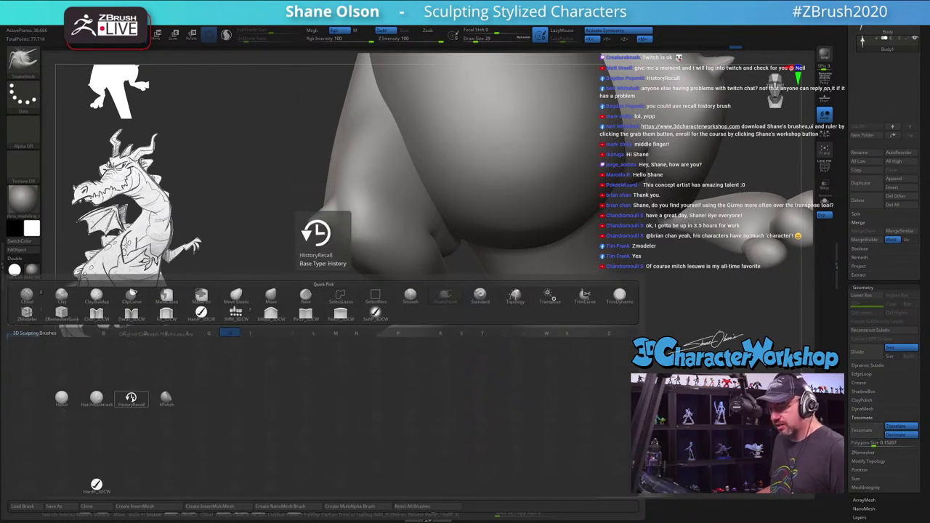
click(131, 397)
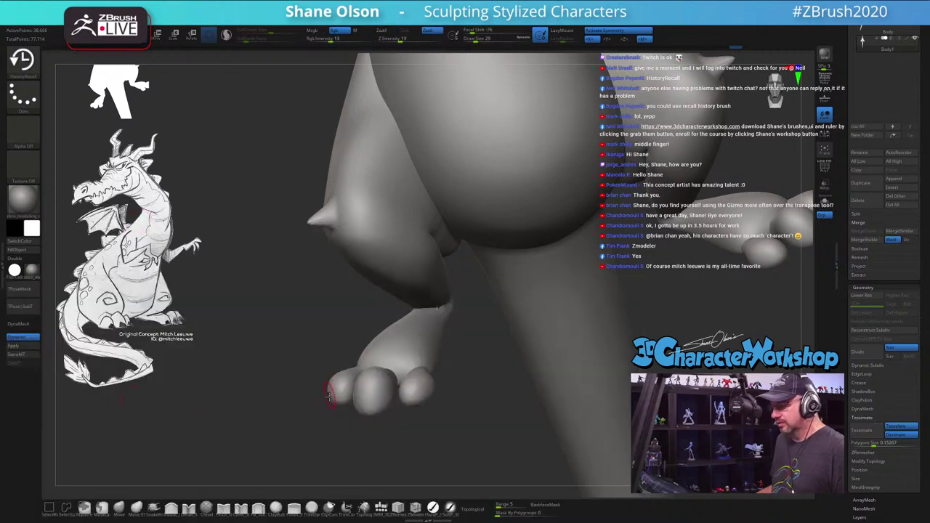
key(s)
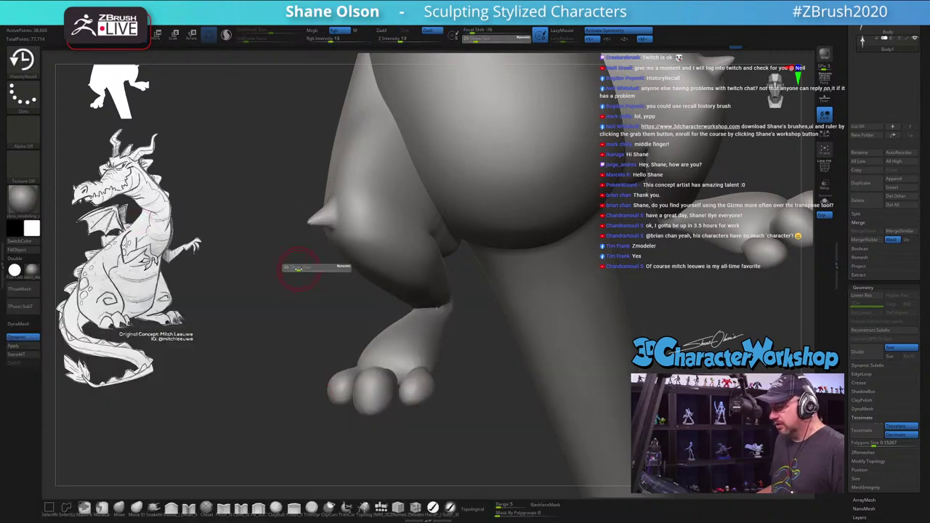
click(301, 266)
drag(301, 267, 307, 245)
Step: Try HistoryRecall strokes on the thigh, then toggle undo and redo of the spike stroke
click(317, 218)
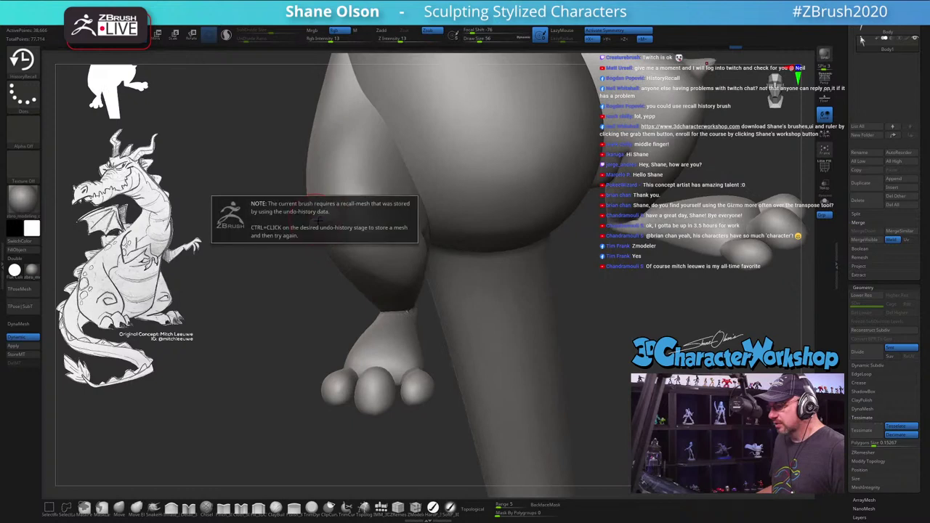
click(314, 218)
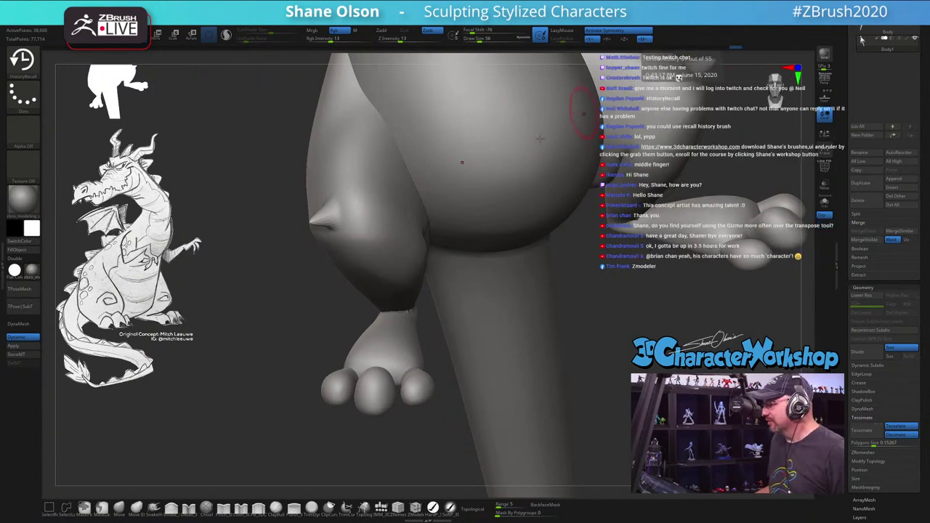
click(318, 217)
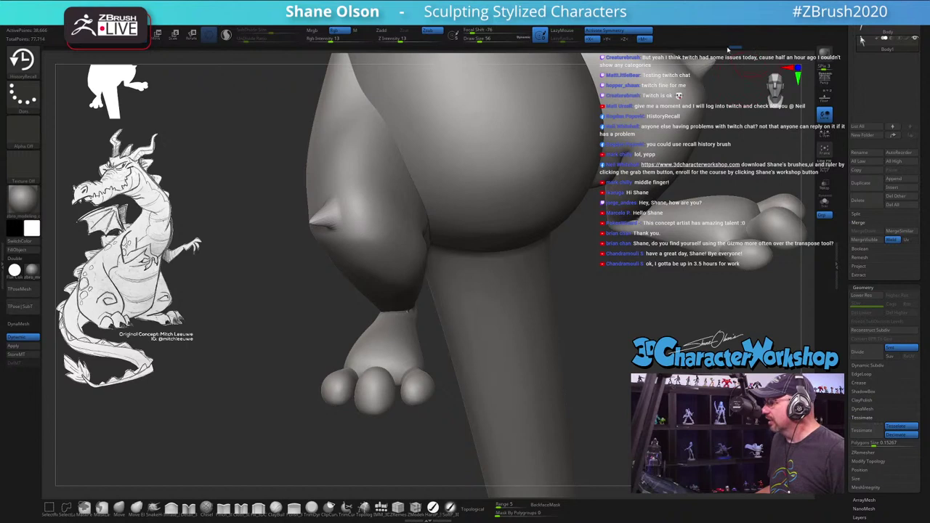
key(ctrl+z)
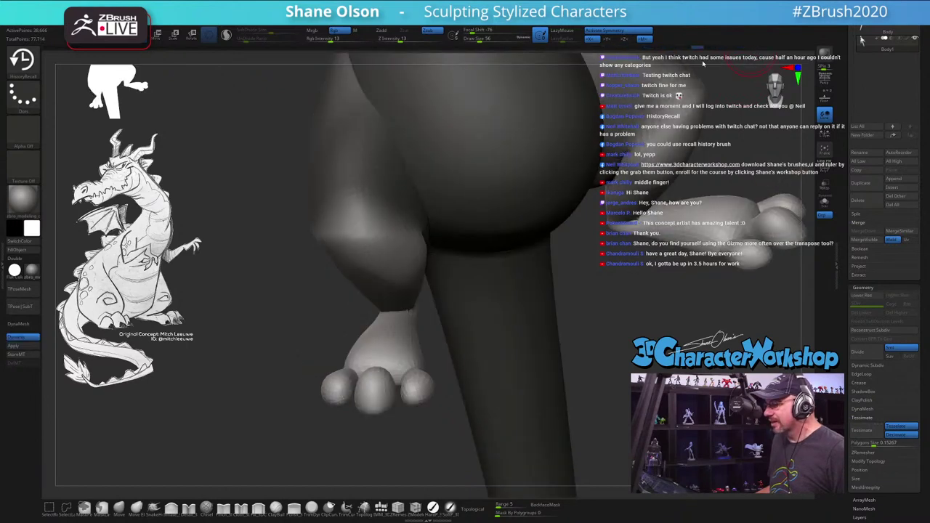
key(ctrl+shift+z)
key(ctrl+z)
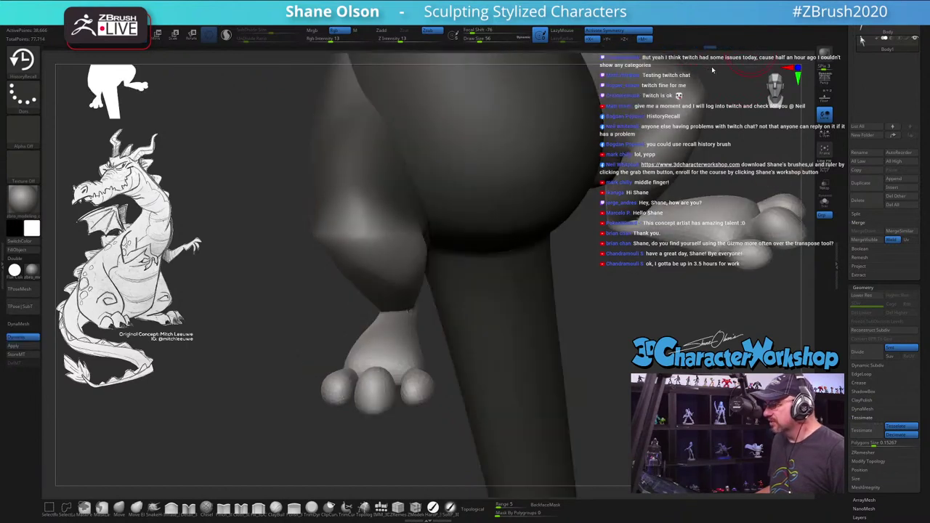
key(ctrl+shift+z)
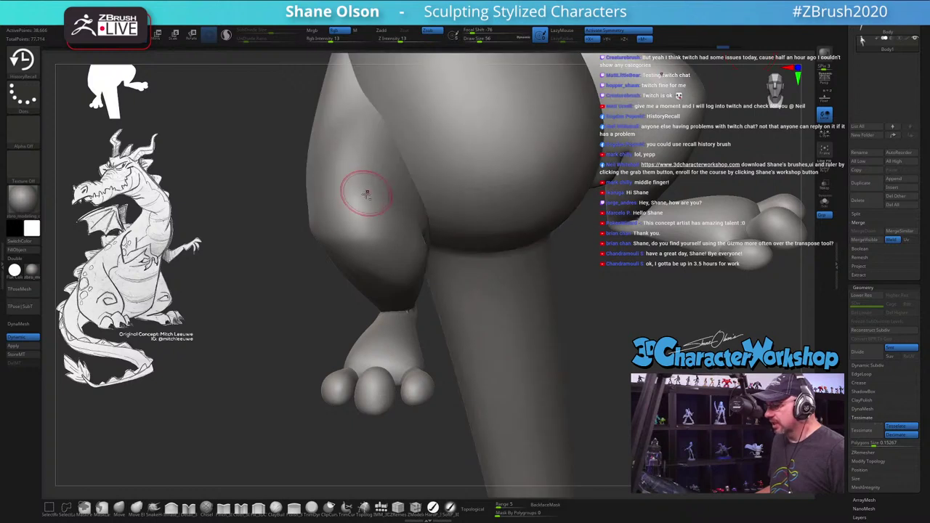
Step: Retry HistoryRecall strokes on the leg and drag the undo-history slider back to remove the spike
click(328, 218)
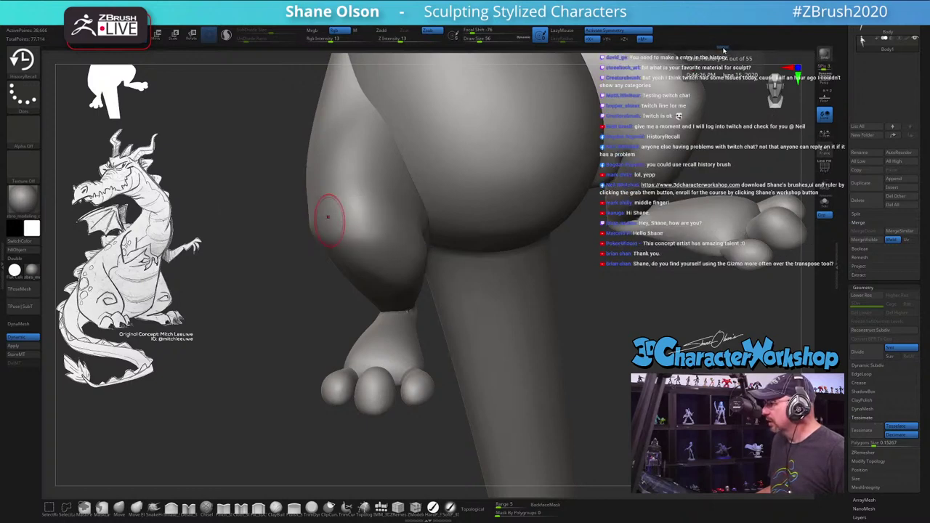
mouse_move(328, 217)
mouse_down()
mouse_move(357, 199)
mouse_move(313, 222)
mouse_up()
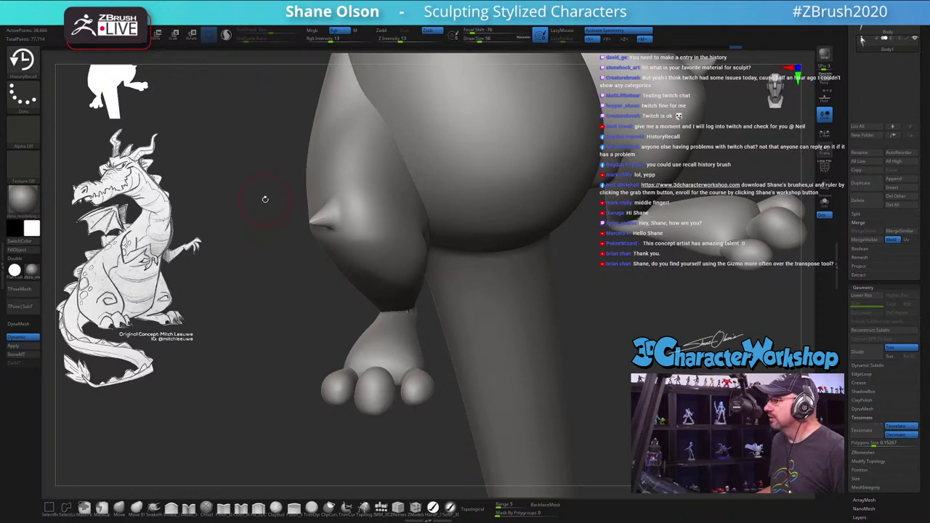
drag(277, 320, 311, 332)
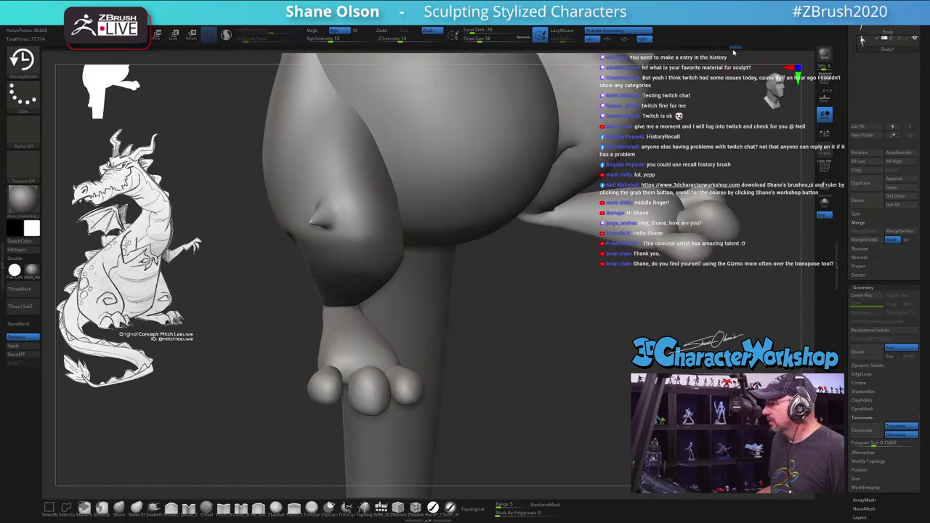
drag(733, 52, 722, 51)
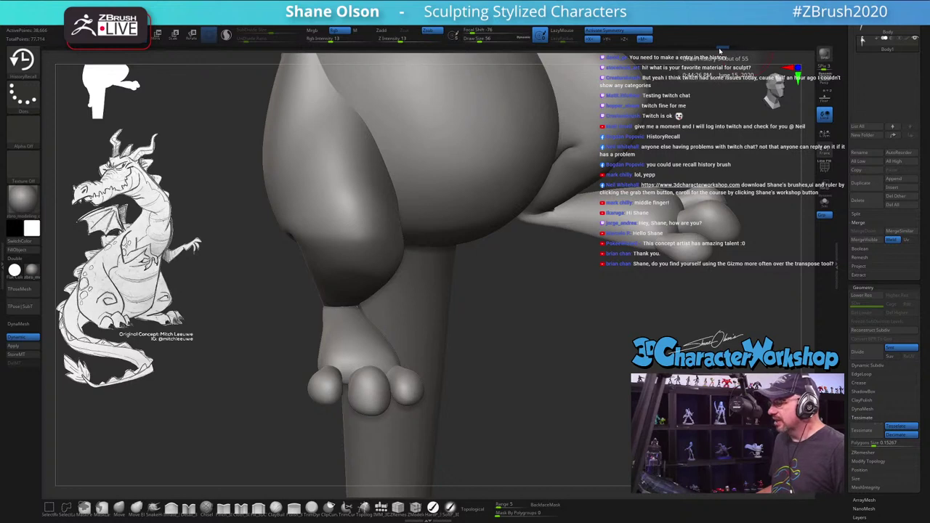
click(320, 223)
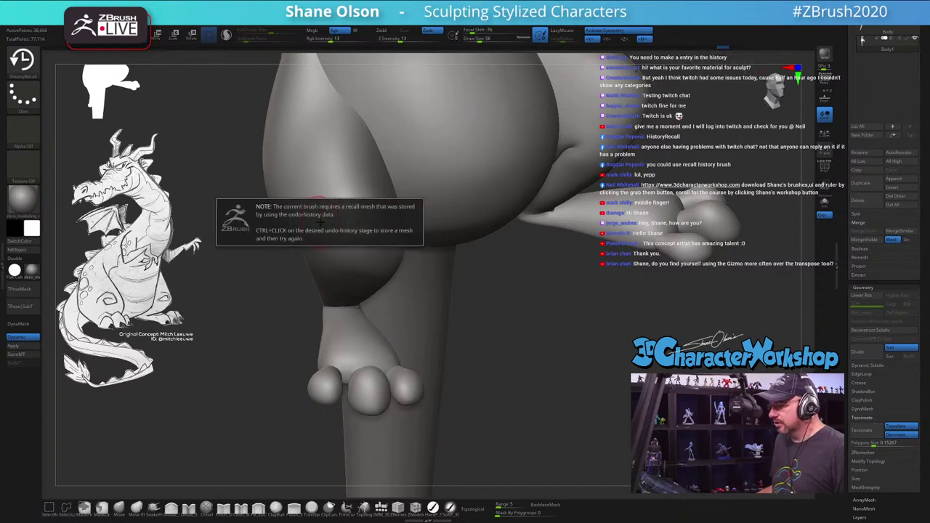
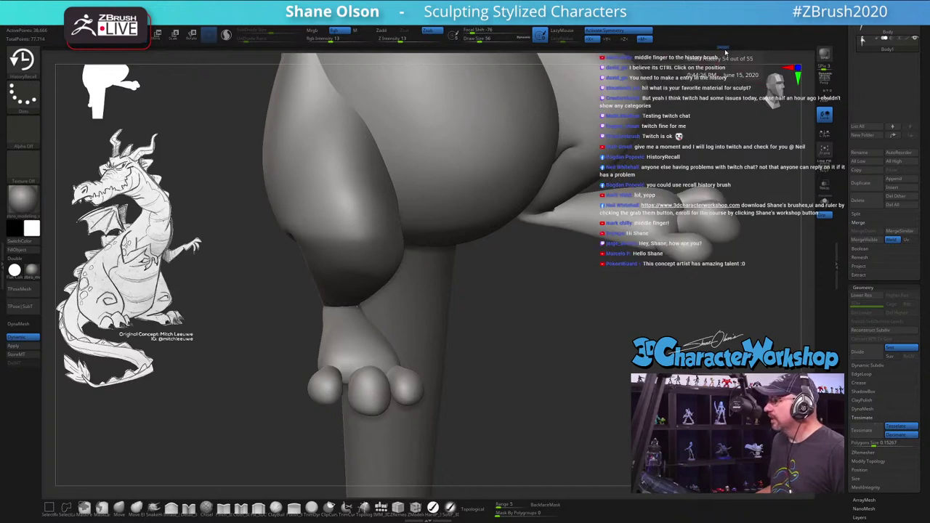
Step: Scrub the undo history to compare earlier sculpt states on the leg, returning to the latest
drag(724, 48, 736, 48)
mouse_move(305, 218)
mouse_down()
mouse_move(314, 208)
mouse_move(328, 229)
mouse_up()
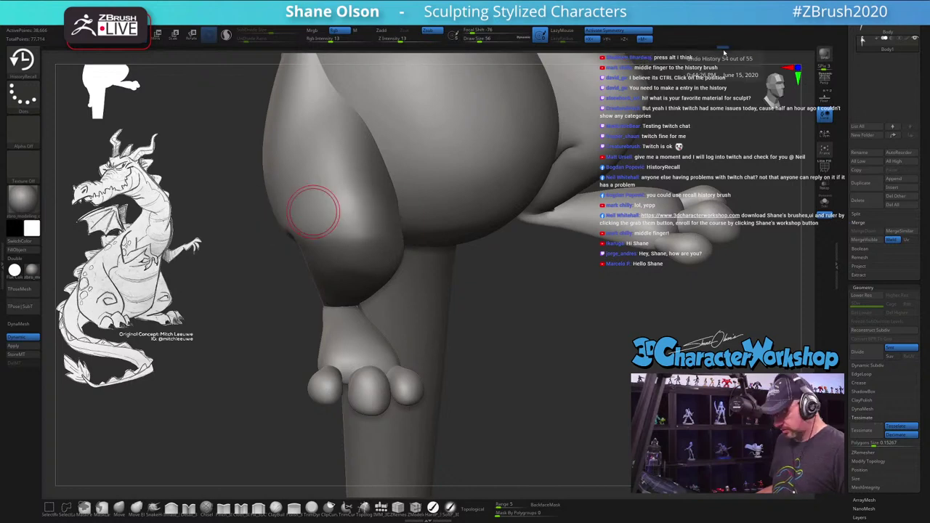
drag(736, 48, 722, 48)
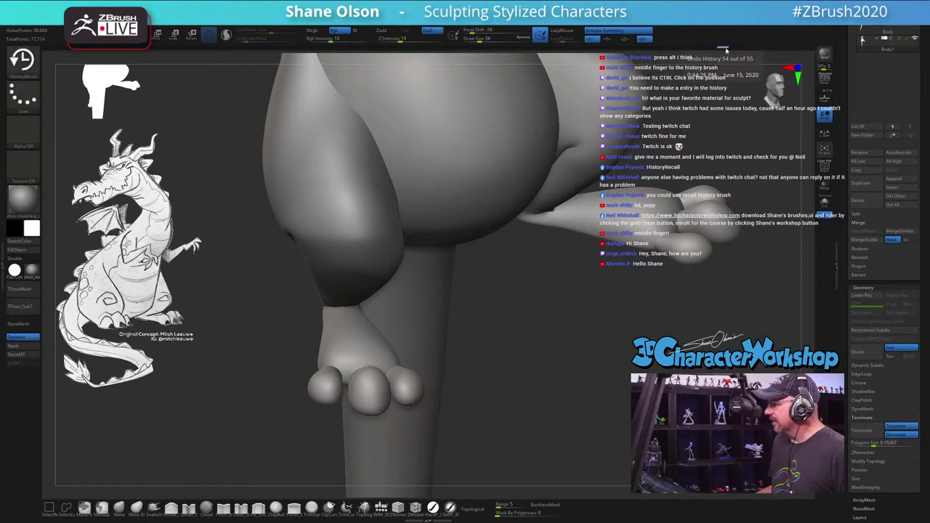
drag(727, 48, 738, 50)
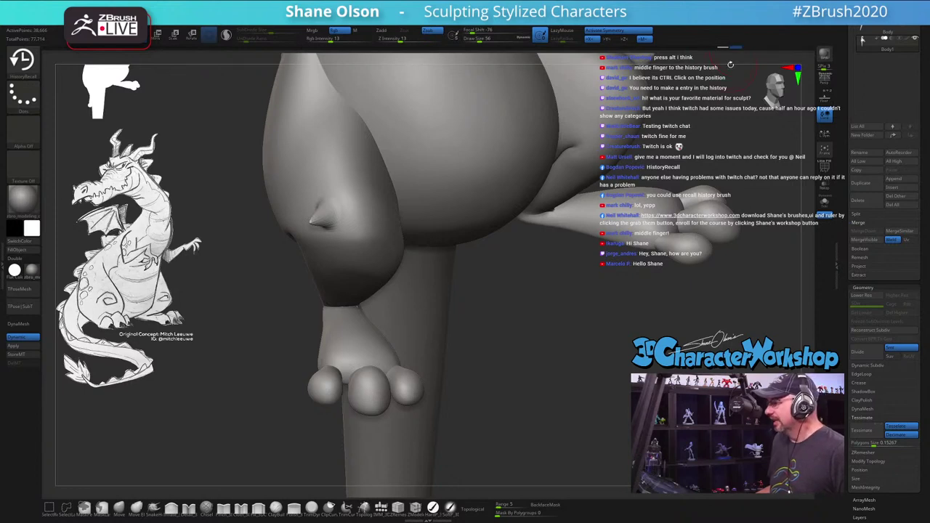
Step: Turn off symmetry with X and reshape the pointed thigh bump using small strokes
click(316, 219)
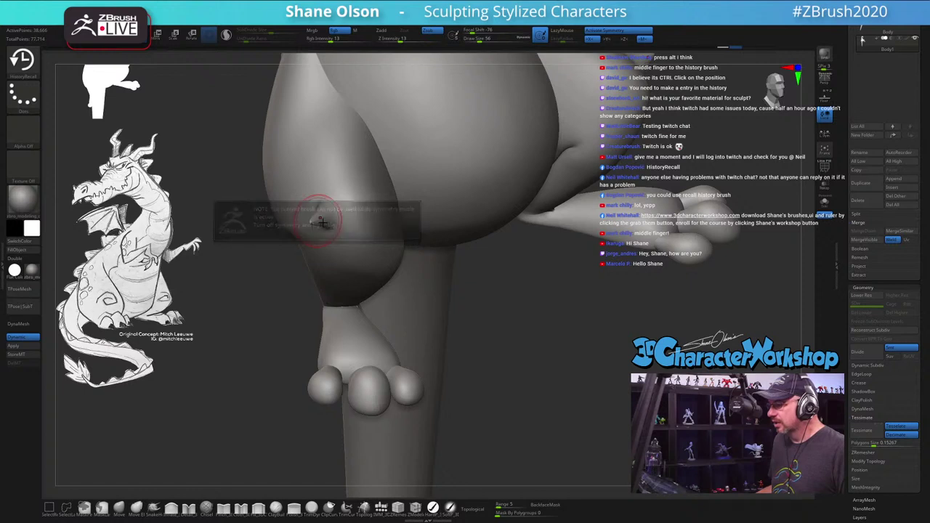
key(x)
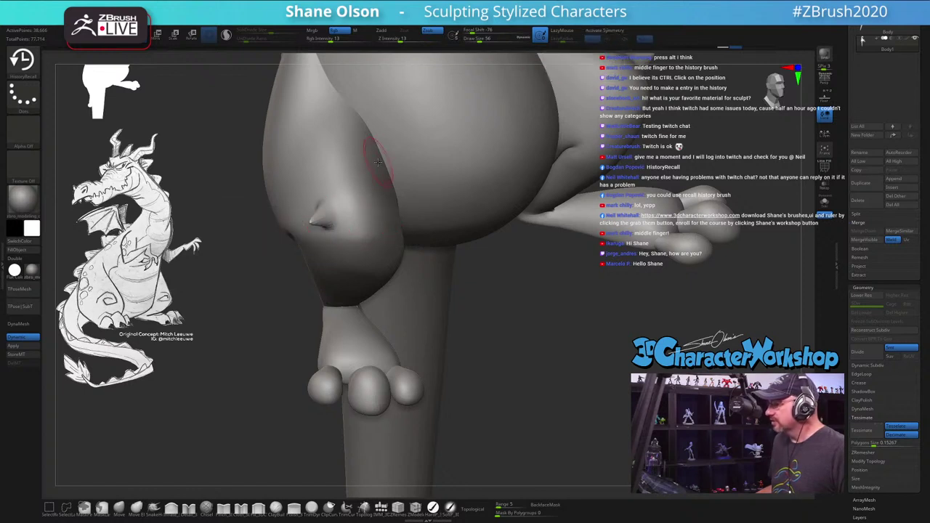
drag(318, 218, 324, 208)
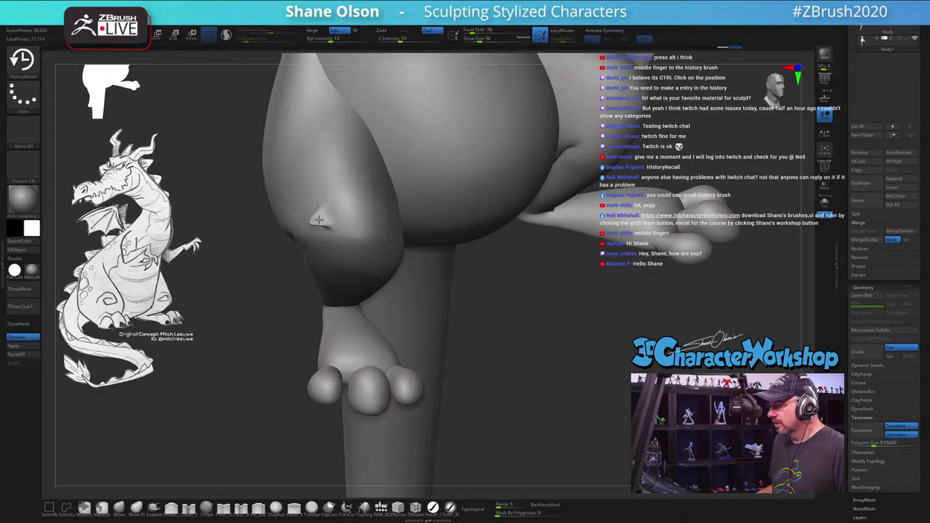
drag(259, 299, 285, 292)
drag(301, 218, 311, 213)
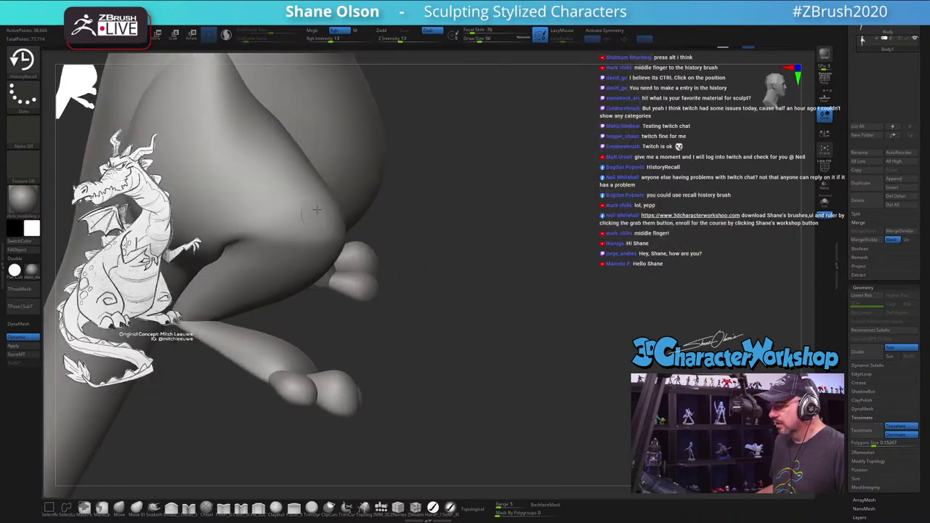
key(s)
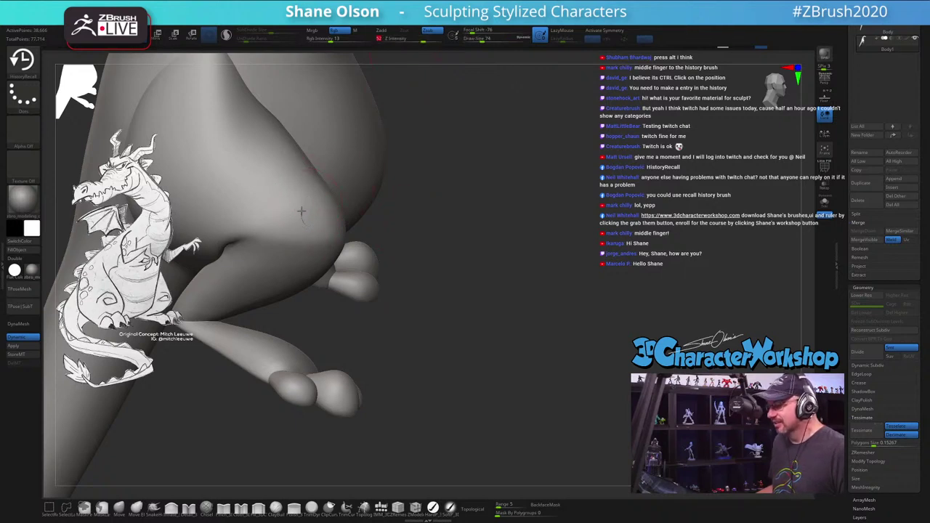
Step: Cancel Projection Master and use the HistoryRecall brush and undo history to remove the thigh dent
key(g)
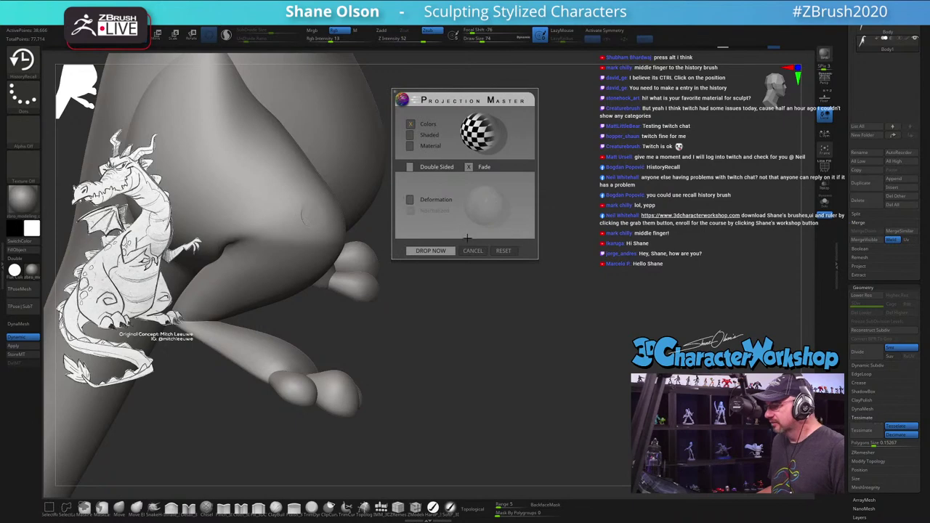
click(473, 250)
drag(489, 220, 542, 302)
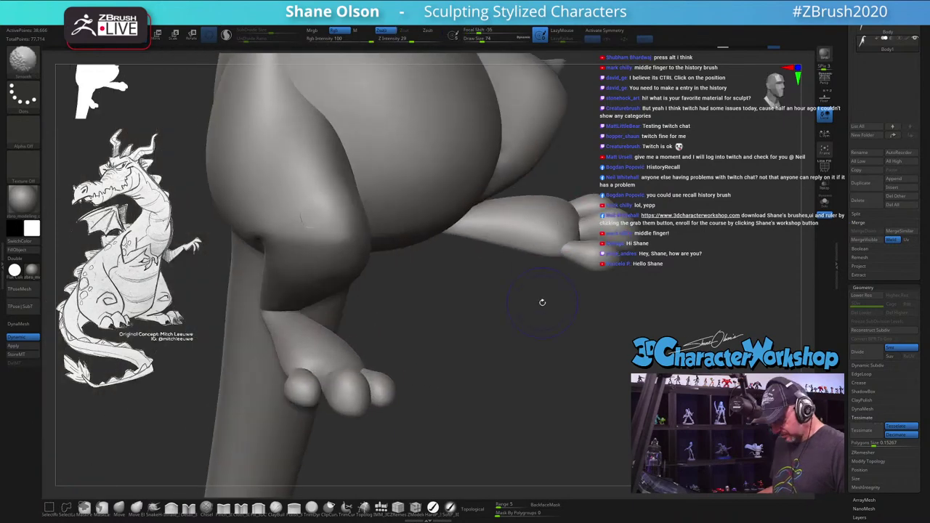
key(shift+f)
key(b)
key(h)
key(r)
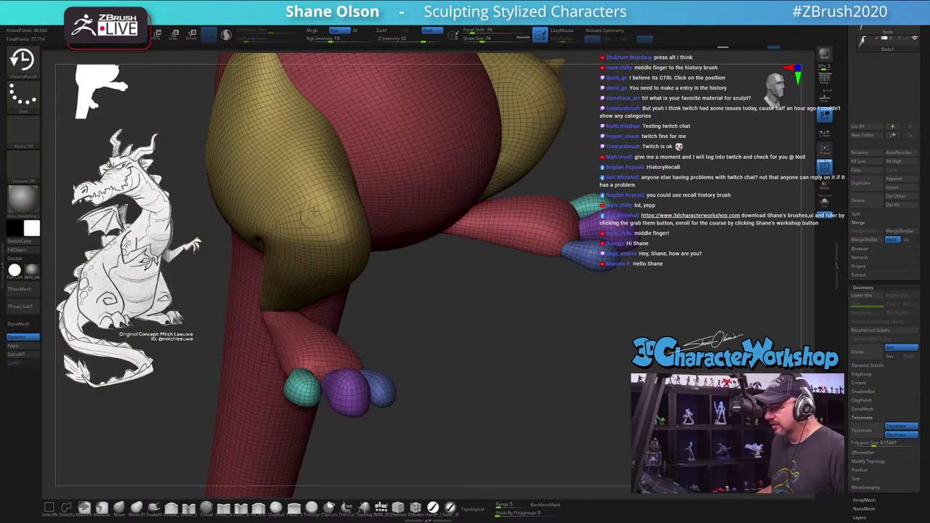
key(ctrl)
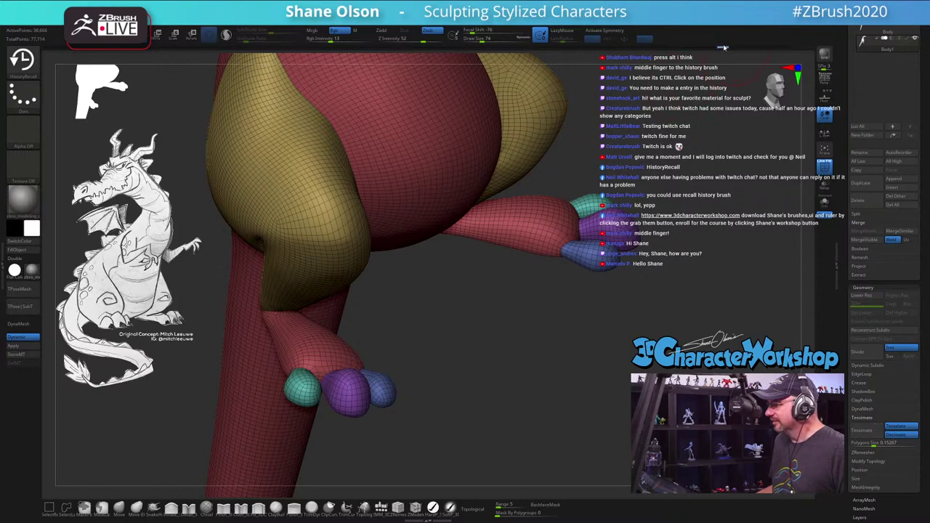
drag(724, 48, 797, 51)
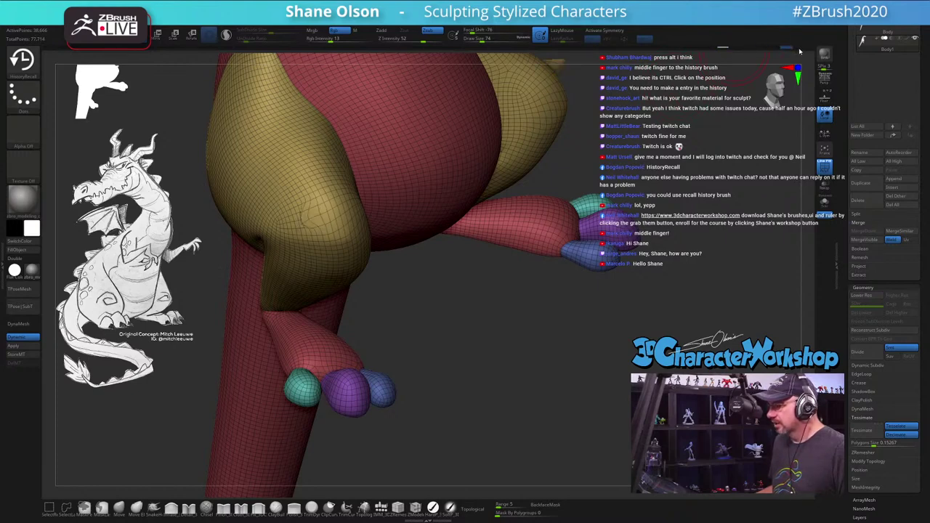
key(ctrl)
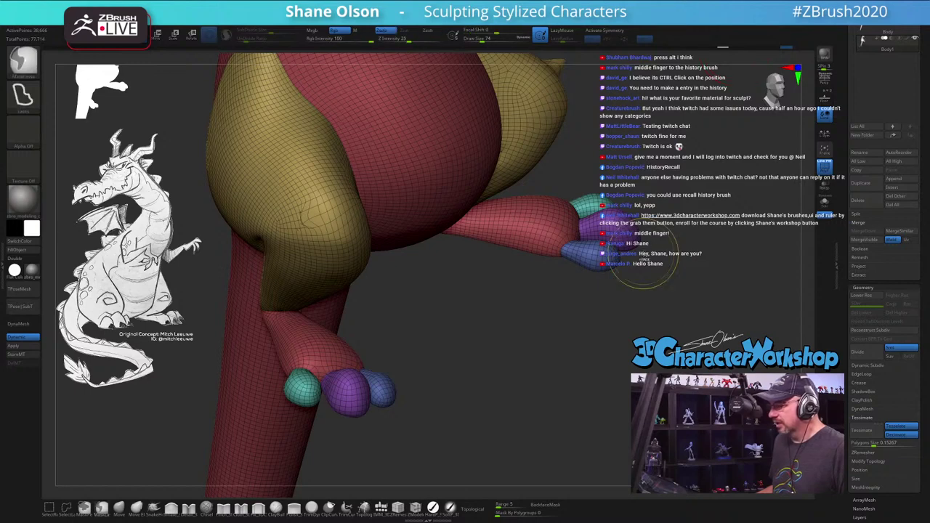
key(ctrl+z)
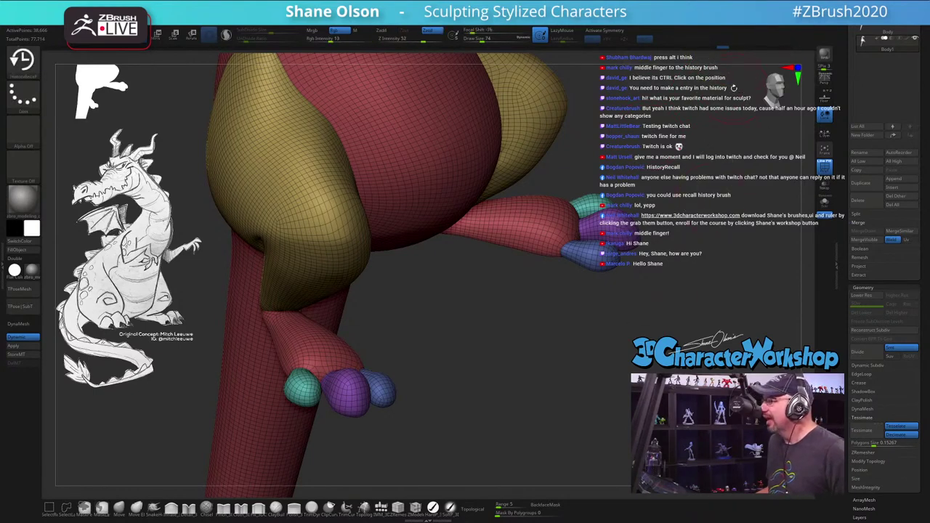
Step: Inspect the thigh with Polyframe toggled on and off, then start Shift-smoothing it
drag(528, 324, 524, 388)
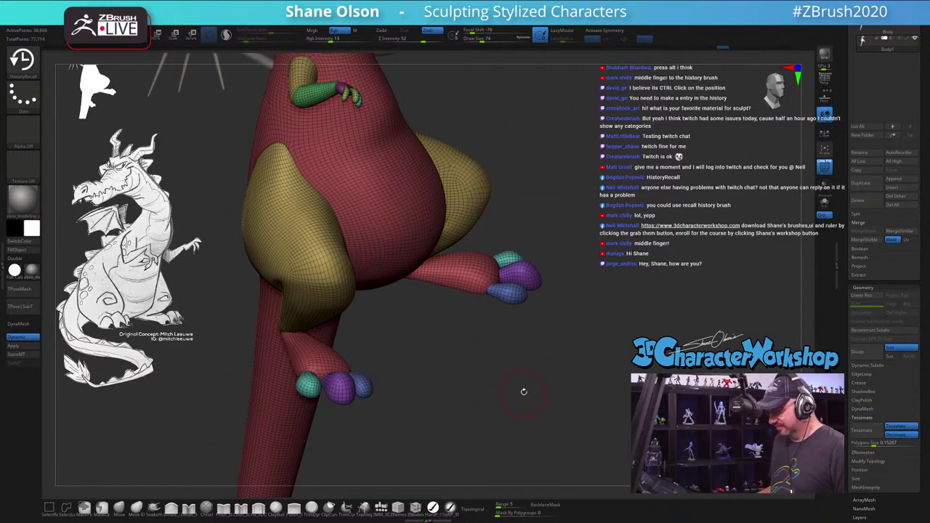
key(shift+f)
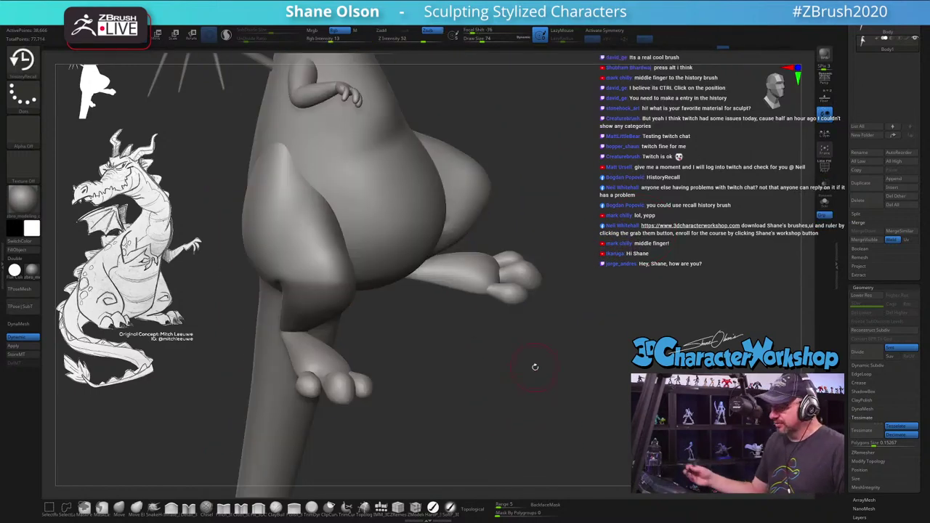
drag(535, 367, 559, 325)
key(shift+f)
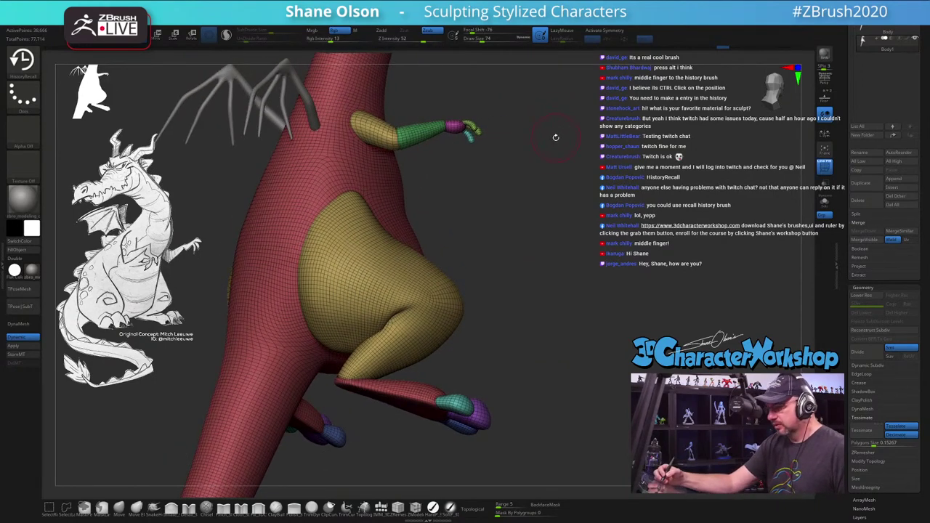
drag(555, 137, 575, 143)
key(space)
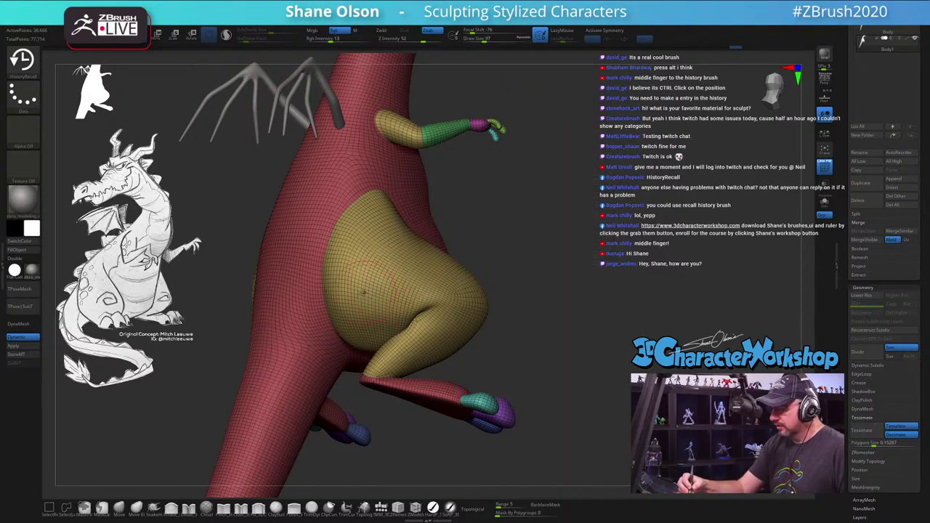
key(shift)
key(shift+f)
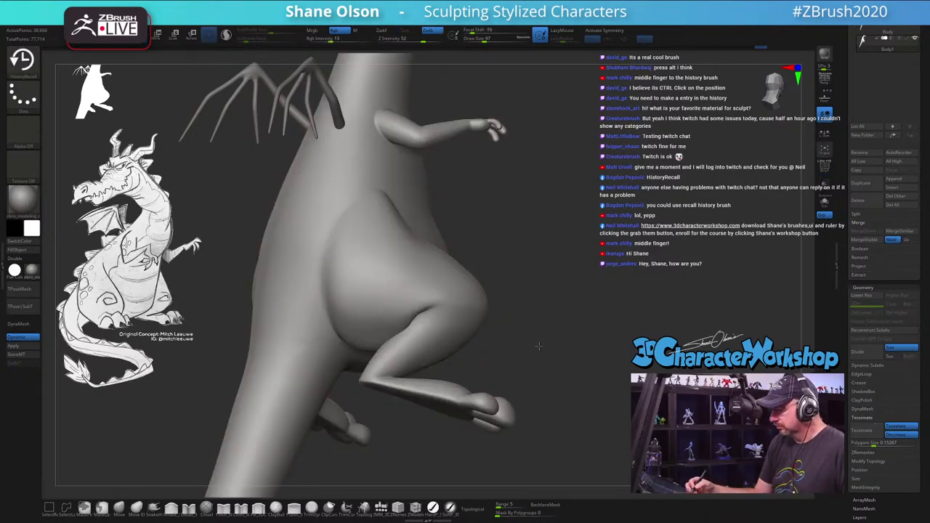
Step: Shift-smooth the thigh surface from several angles with Polyframe off
drag(539, 346, 436, 328)
key(shift)
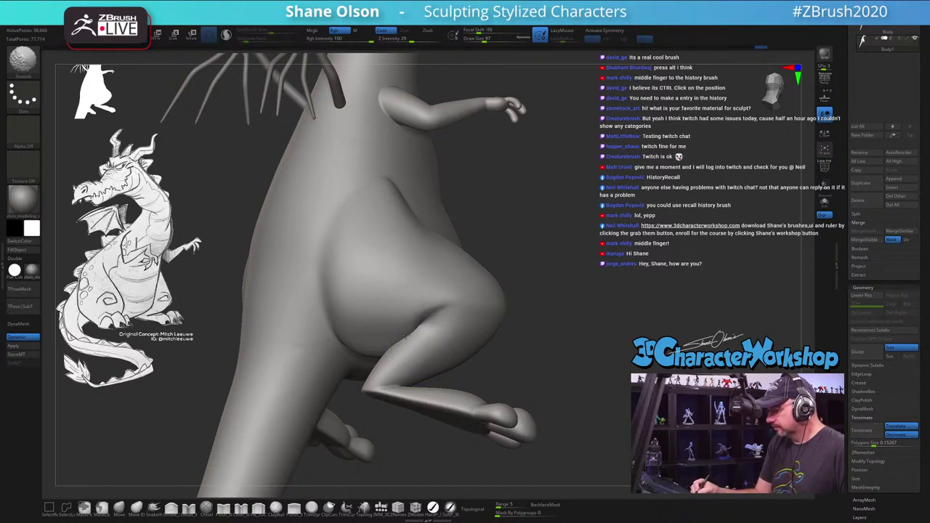
drag(540, 363, 519, 368)
mouse_move(543, 361)
mouse_down()
mouse_move(484, 307)
mouse_move(414, 59)
mouse_up()
key(shift)
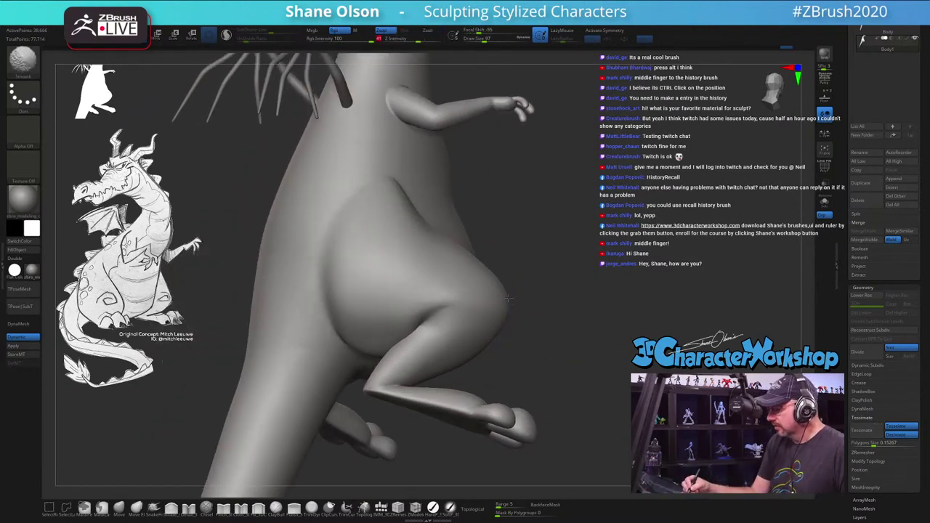
drag(549, 340, 517, 328)
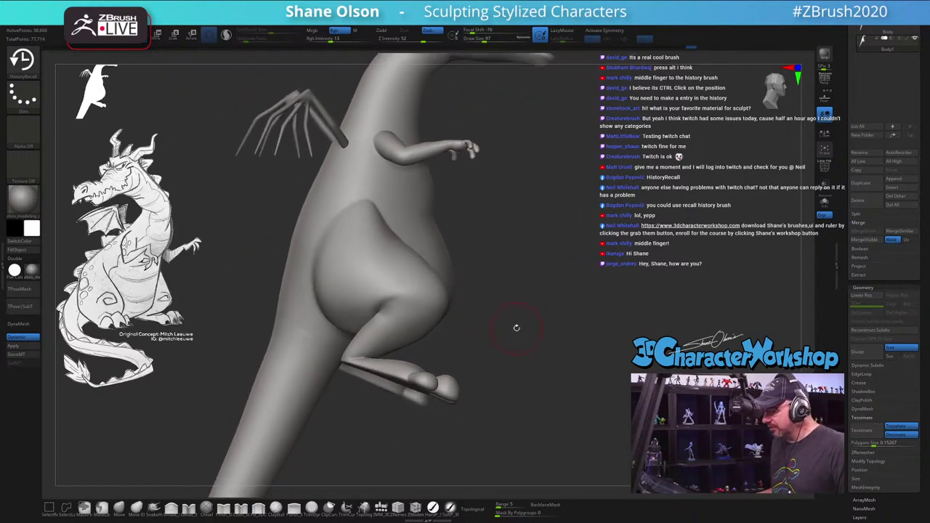
key(shift)
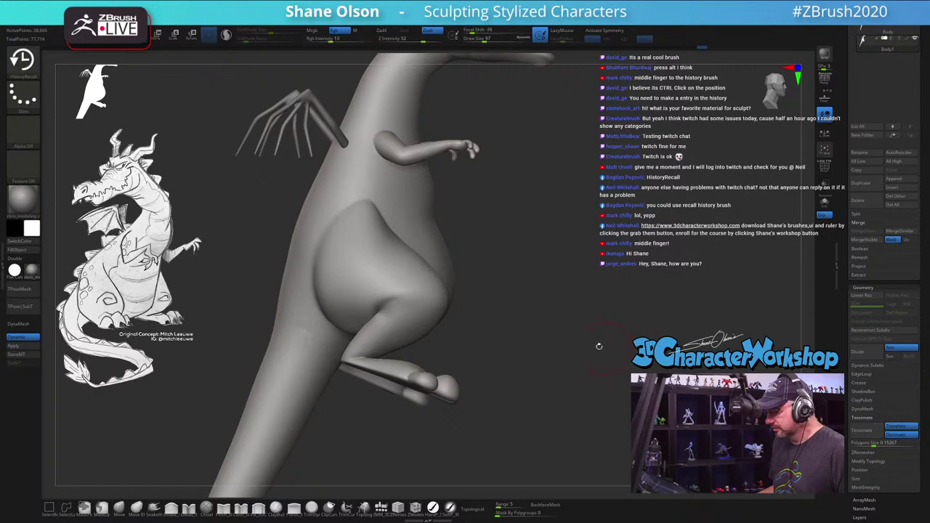
mouse_move(600, 346)
mouse_down()
mouse_move(612, 319)
mouse_move(633, 324)
mouse_move(458, 354)
mouse_up()
Step: Place the Transpose gizmo at the knee and rotate the lower leg and foot
key(w)
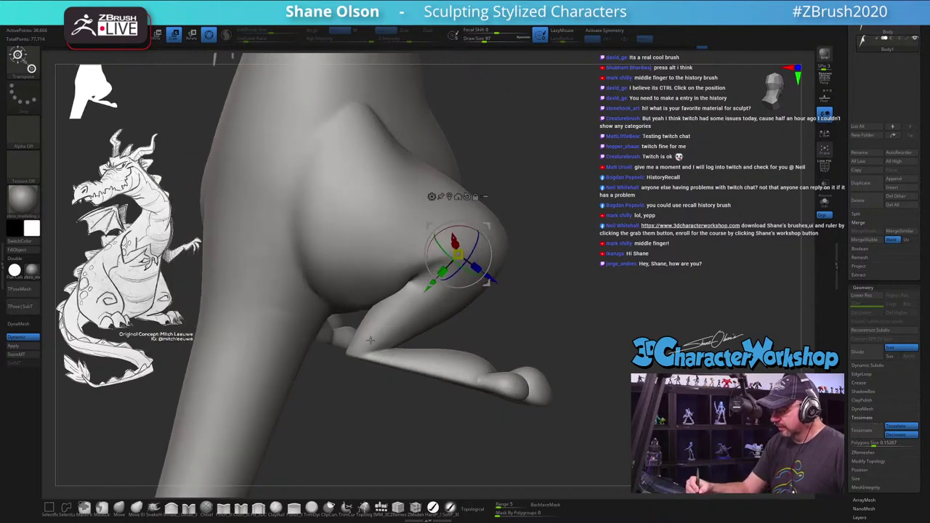
click(370, 340)
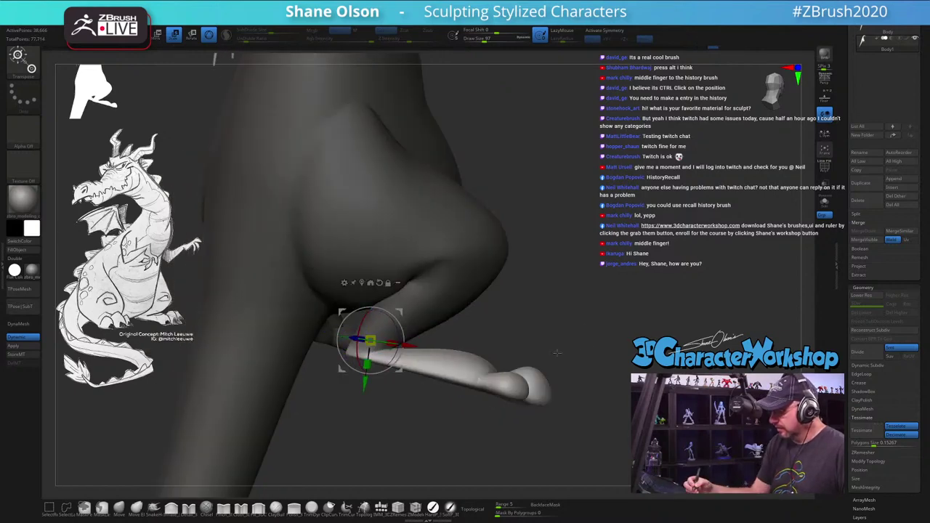
drag(557, 352, 477, 332)
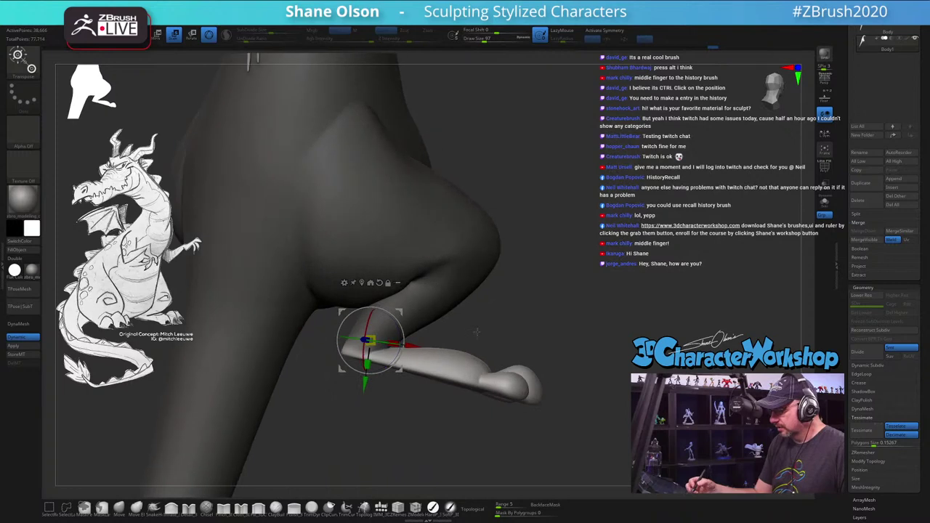
drag(399, 312, 404, 325)
drag(451, 349, 433, 362)
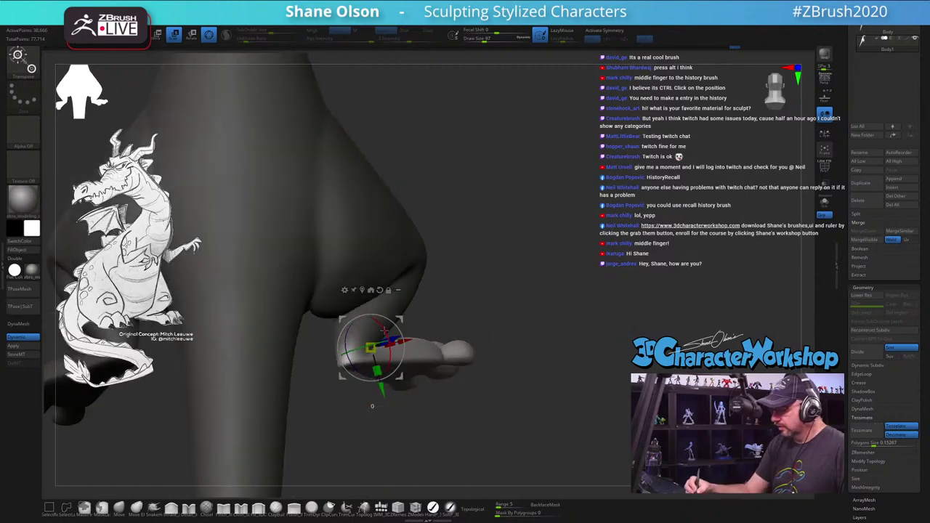
mouse_move(384, 329)
mouse_down()
mouse_move(494, 343)
mouse_move(594, 326)
mouse_up()
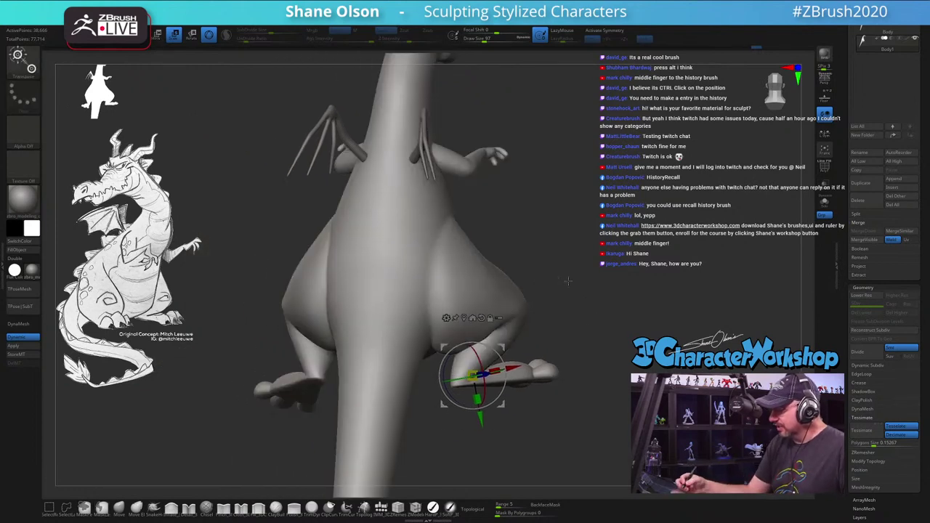
Step: Lasso-mask everything except the foot, set the pivot on it, then clear the mask
drag(568, 280, 505, 247)
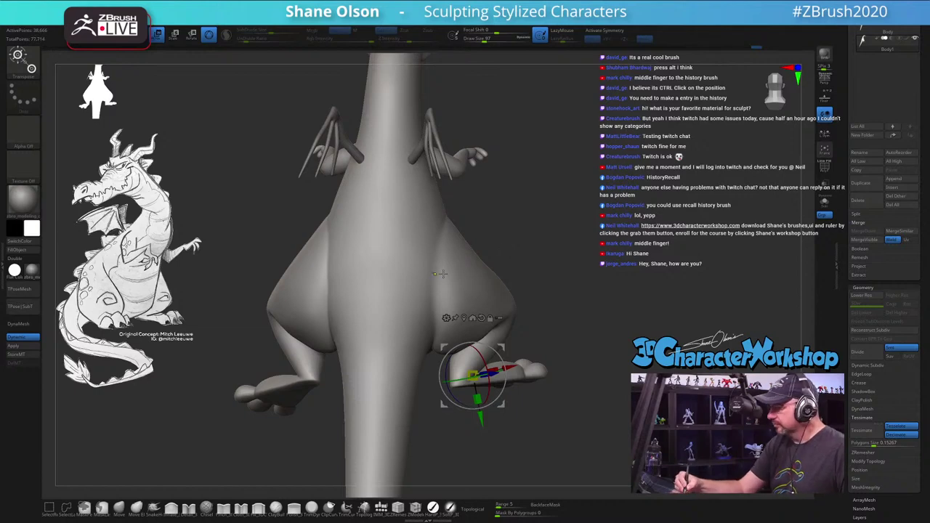
drag(441, 274, 668, 333)
mouse_move(684, 277)
mouse_down()
mouse_move(655, 290)
mouse_move(545, 427)
mouse_up()
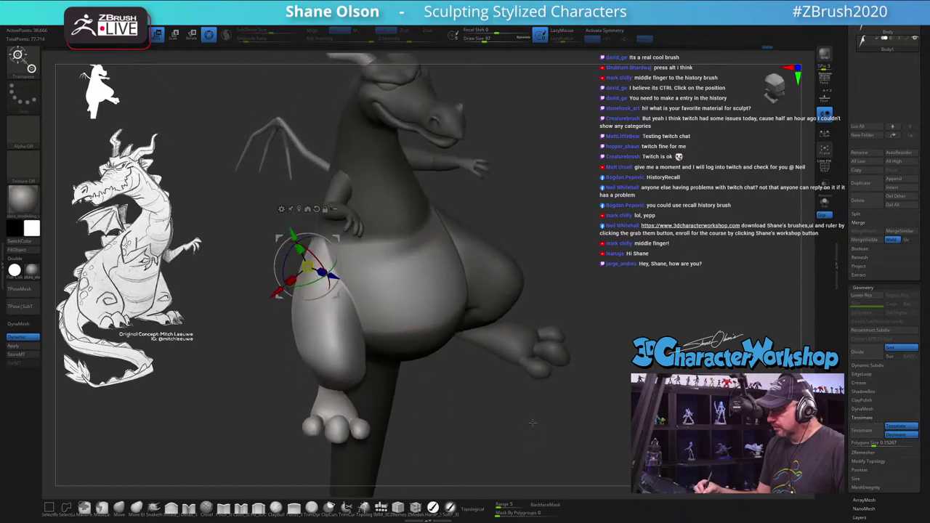
mouse_move(430, 397)
ctrl+mouse_down()
mouse_move(412, 256)
mouse_move(350, 192)
mouse_move(327, 191)
mouse_move(330, 256)
mouse_move(372, 355)
mouse_move(429, 396)
ctrl+mouse_up()
drag(509, 407, 561, 421)
ctrl+click(561, 421)
ctrl+click(561, 420)
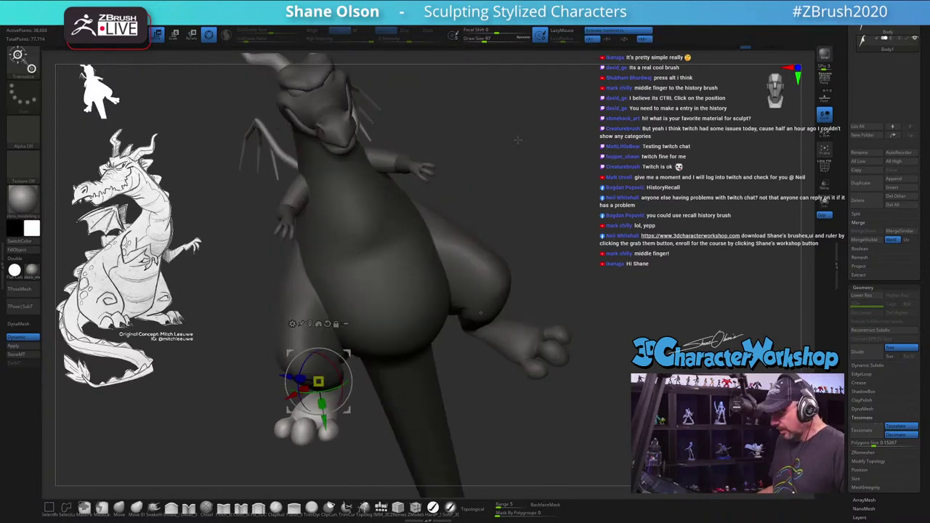
mouse_move(518, 140)
mouse_down()
mouse_move(595, 211)
mouse_move(582, 222)
mouse_move(599, 294)
mouse_move(502, 367)
mouse_move(618, 276)
mouse_move(627, 233)
mouse_up()
ctrl+click(487, 380)
ctrl+click(627, 233)
drag(480, 319, 495, 314)
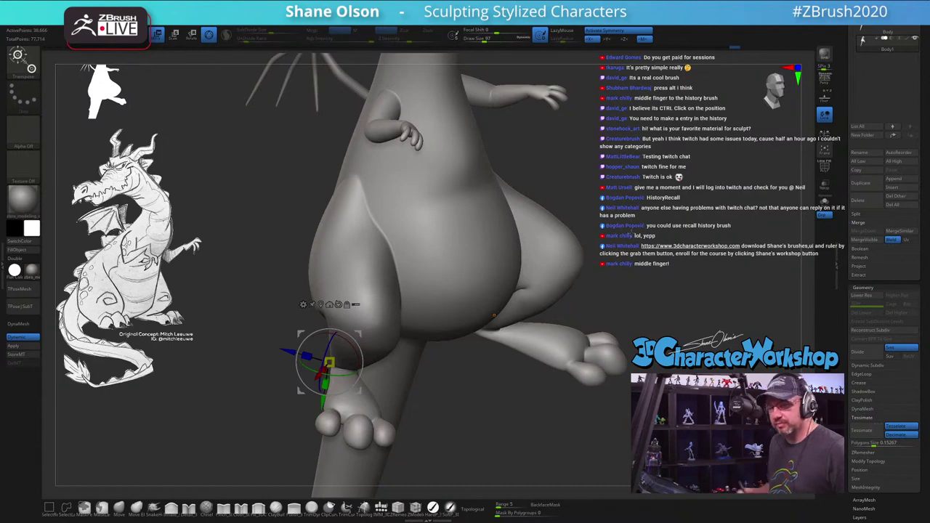
drag(494, 315, 547, 419)
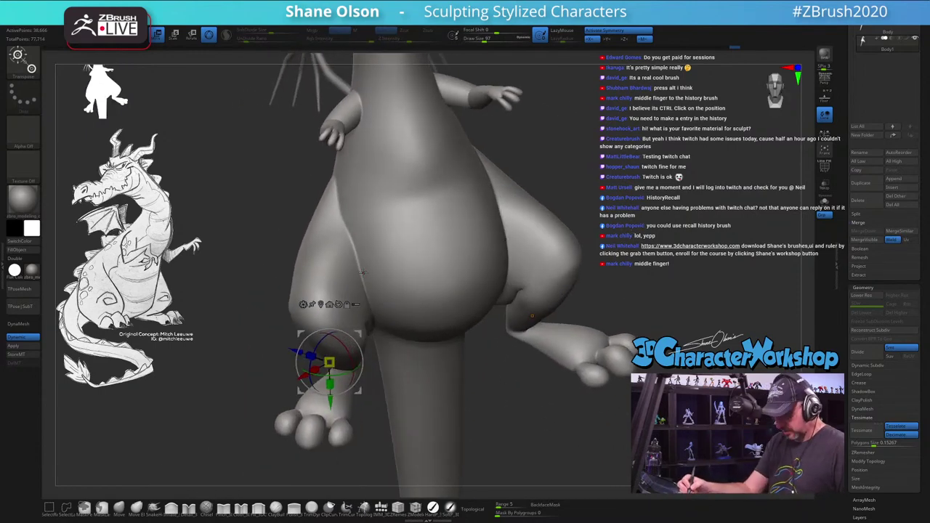
Step: Mask the torso and rotate both thighs outward into a wider stance with Transpose
key(q)
key(w)
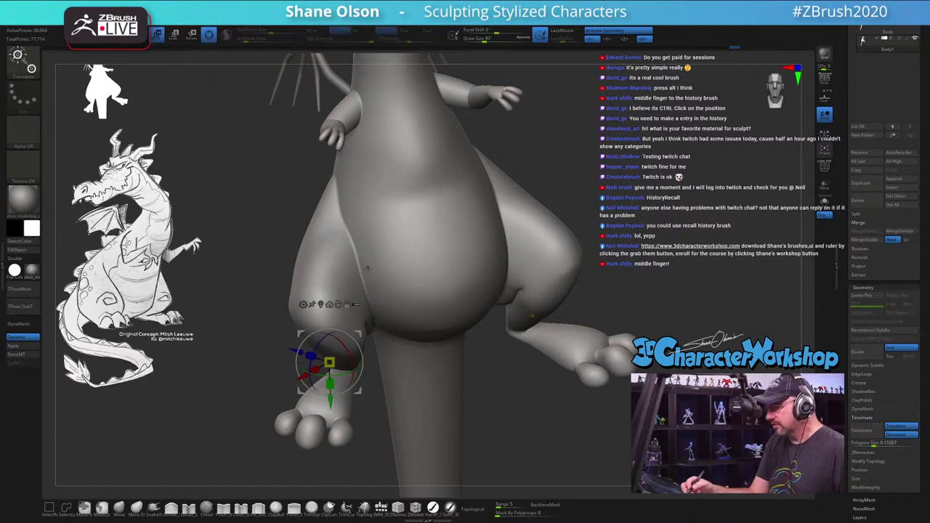
ctrl+click(368, 269)
click(352, 256)
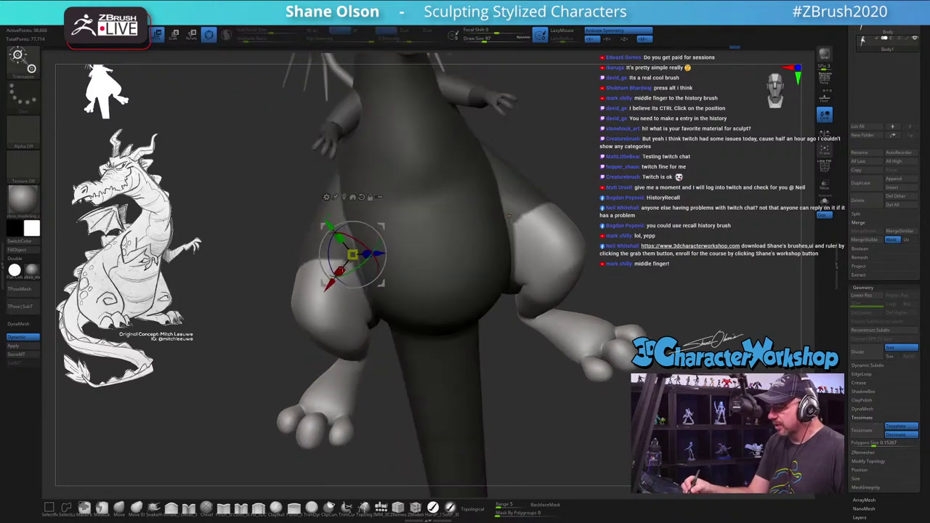
drag(339, 275, 312, 276)
drag(509, 215, 625, 342)
drag(447, 239, 545, 178)
drag(582, 306, 553, 305)
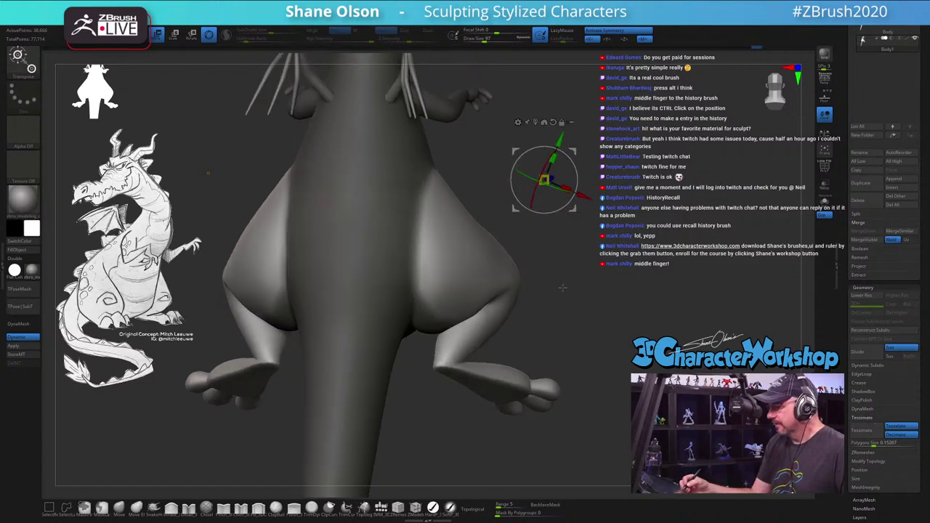
click(433, 243)
drag(434, 245, 444, 251)
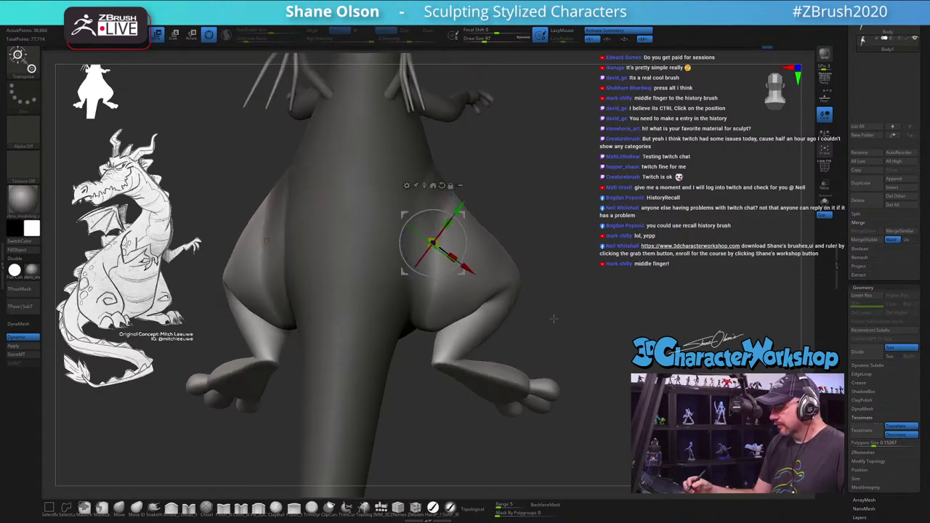
Step: Show Polyframe, select HistoryRecall, and remesh the body with ZPlugin > EaZyREMESH > Half
key(shift+f)
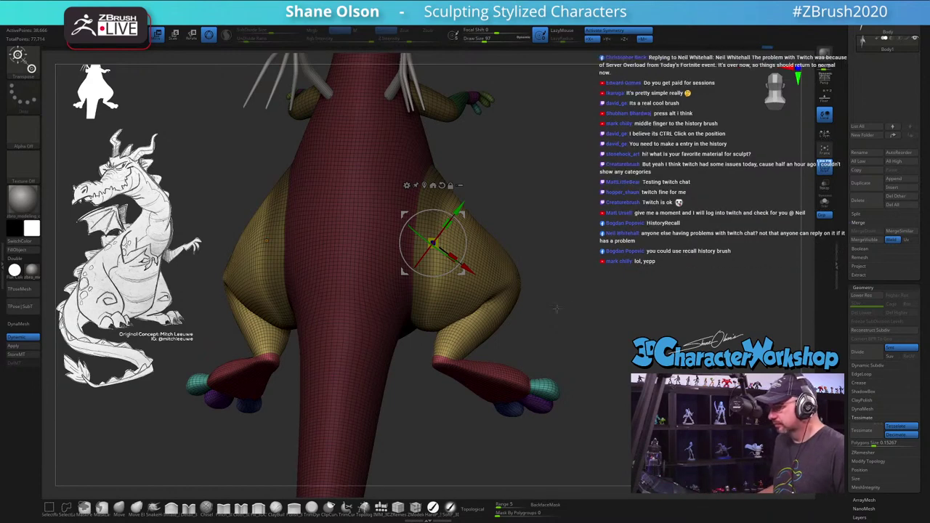
mouse_move(557, 309)
mouse_down()
mouse_move(610, 279)
mouse_move(328, 270)
mouse_up()
key(b)
key(h)
key(r)
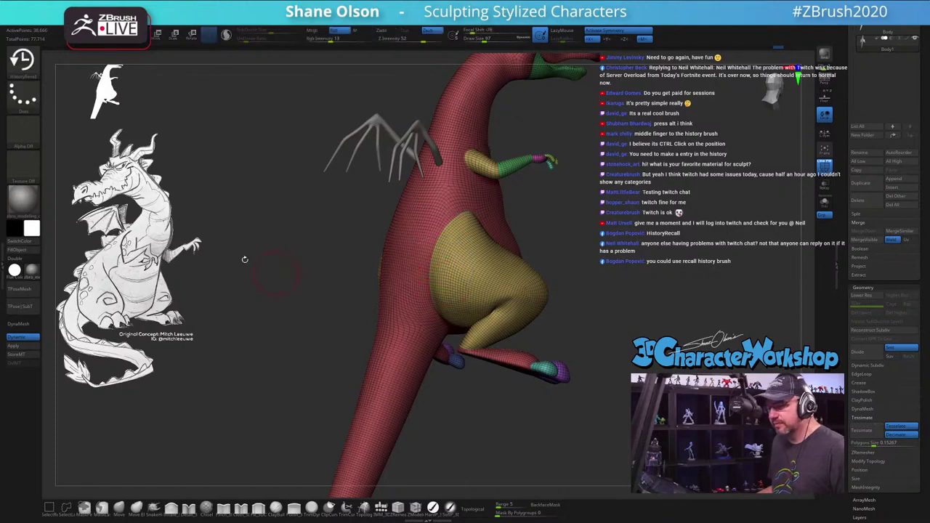
click(3, 207)
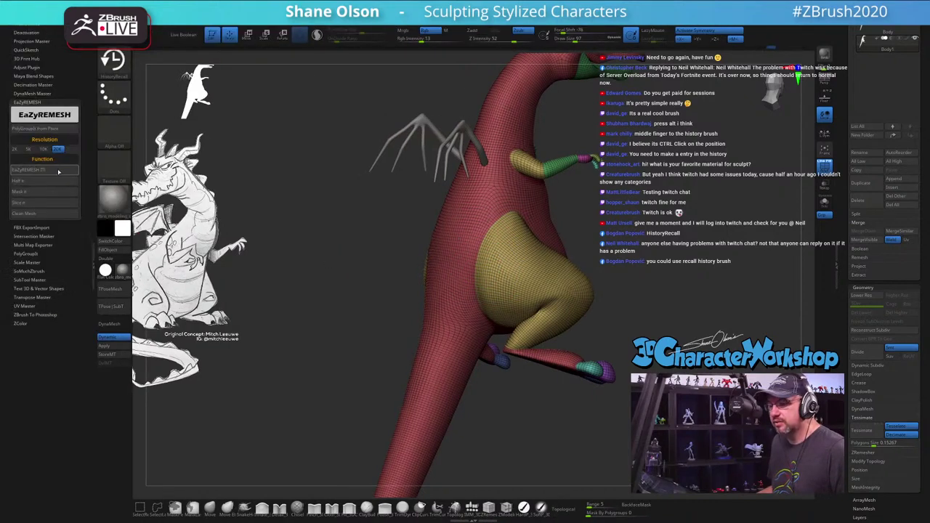
click(19, 180)
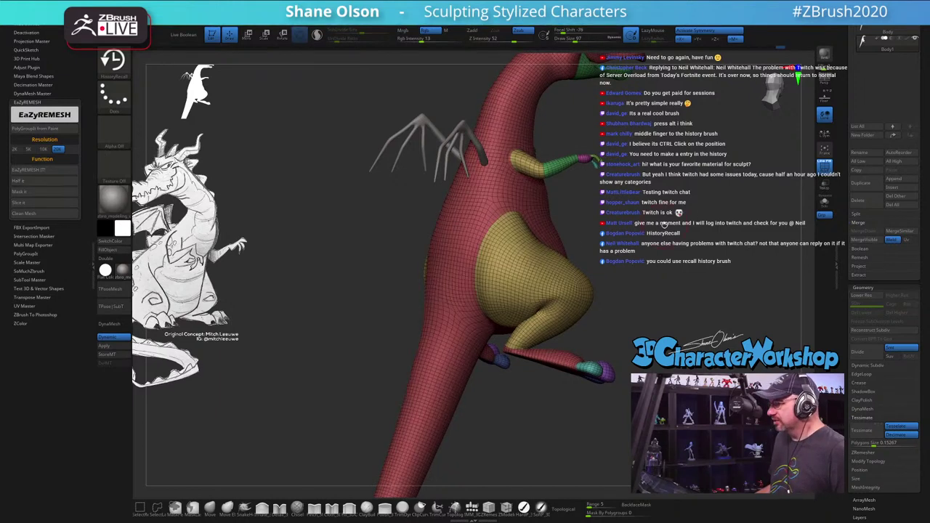
mouse_move(667, 234)
mouse_down()
mouse_move(646, 184)
mouse_move(343, 227)
mouse_move(317, 284)
mouse_move(273, 285)
mouse_move(275, 318)
mouse_move(291, 266)
mouse_move(283, 284)
mouse_up()
key(s)
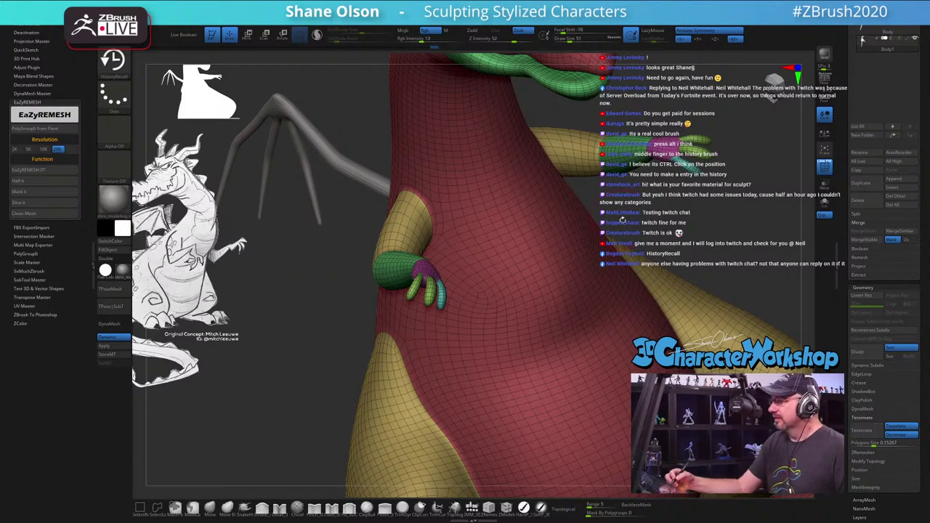
Step: Select the Standard brush with Zadd, set Draw Size to 51, and inspect the arm and hand
drag(623, 220, 517, 300)
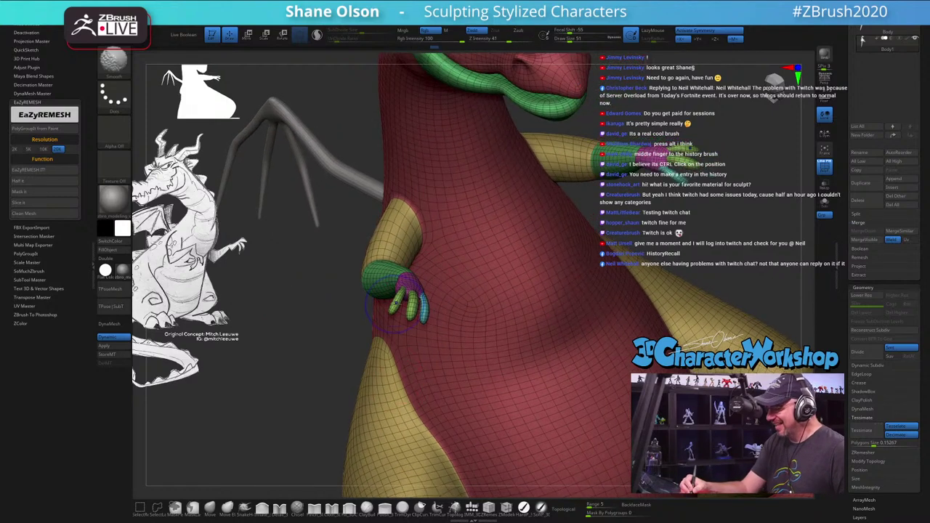
key(b)
key(s)
key(t)
right_drag(435, 308, 371, 336)
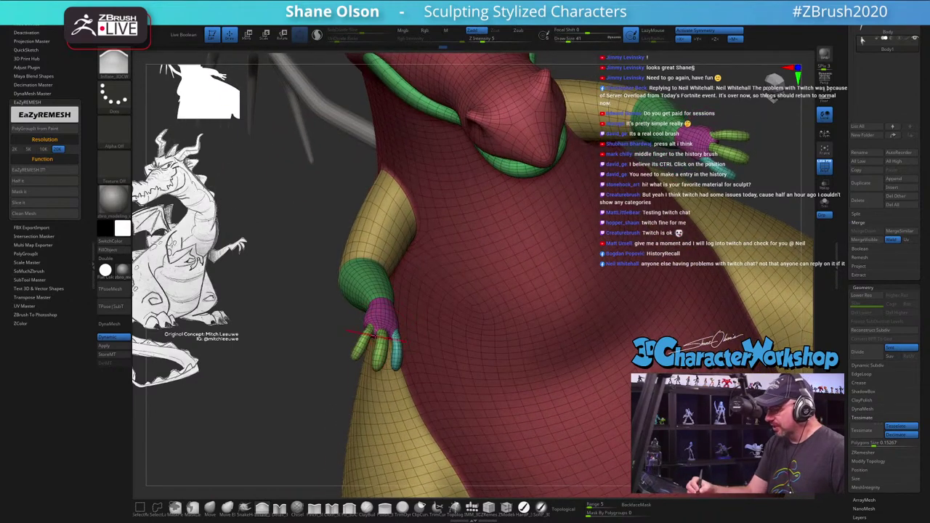
click(357, 349)
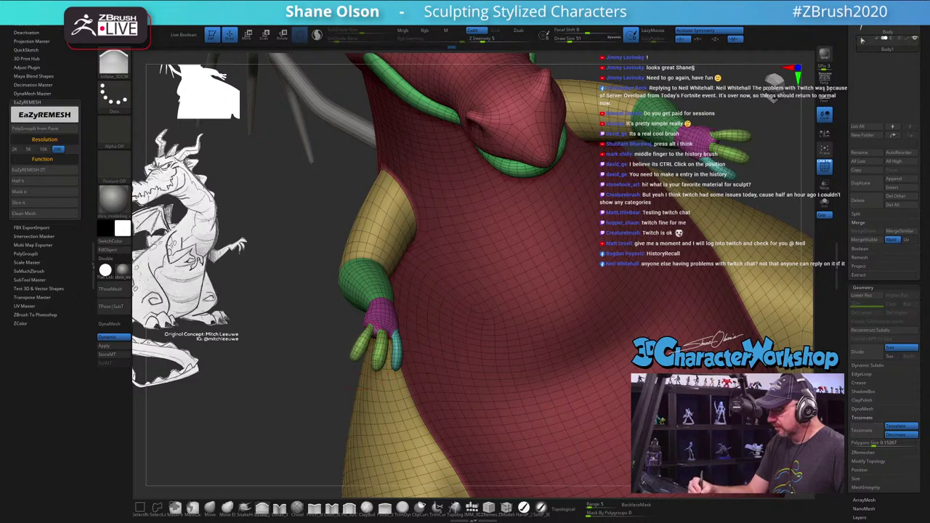
mouse_move(393, 324)
right_down()
mouse_move(371, 331)
mouse_move(378, 320)
mouse_move(407, 327)
mouse_move(457, 351)
mouse_move(460, 365)
mouse_move(480, 366)
mouse_move(558, 327)
right_up()
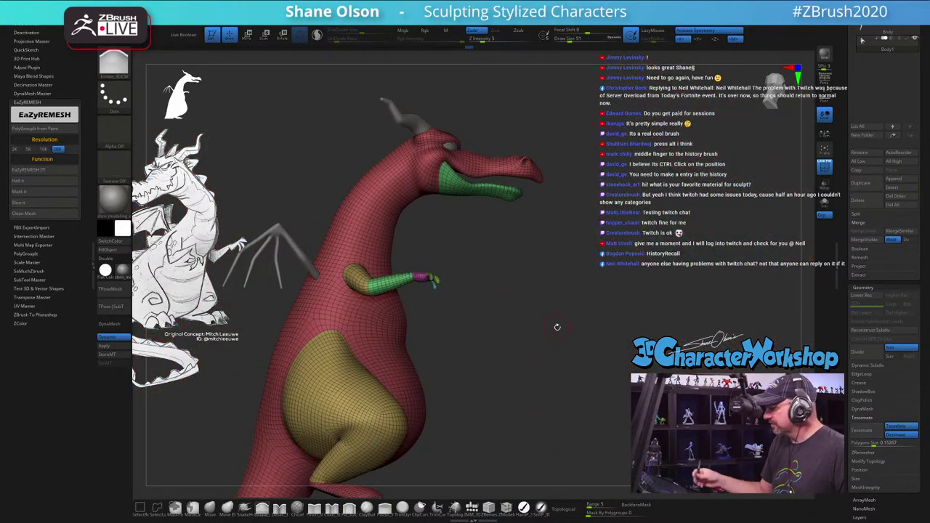
Step: Close the ZPlugin tray, turn PolyFrame off, and rotate the grey dragon to front view
click(95, 254)
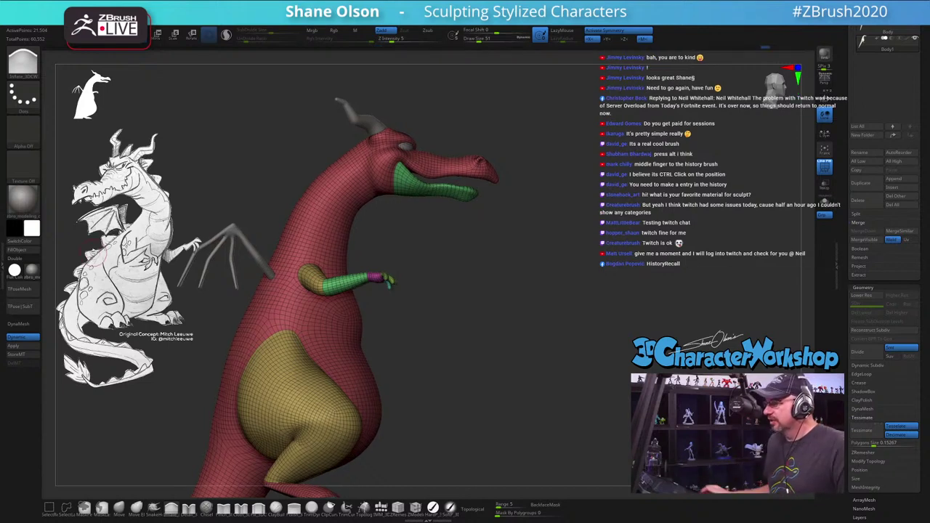
mouse_move(493, 336)
right_down()
mouse_move(520, 302)
mouse_move(435, 289)
right_up()
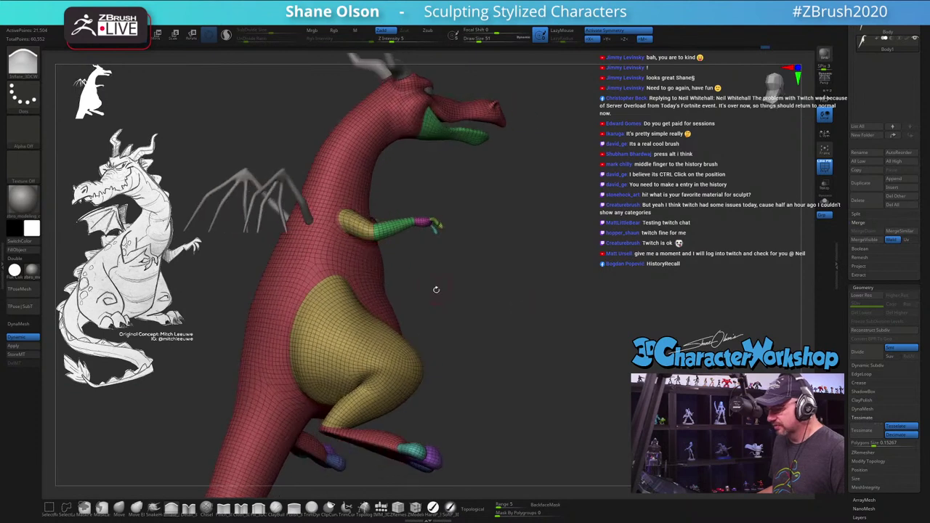
key(s)
key(shift)
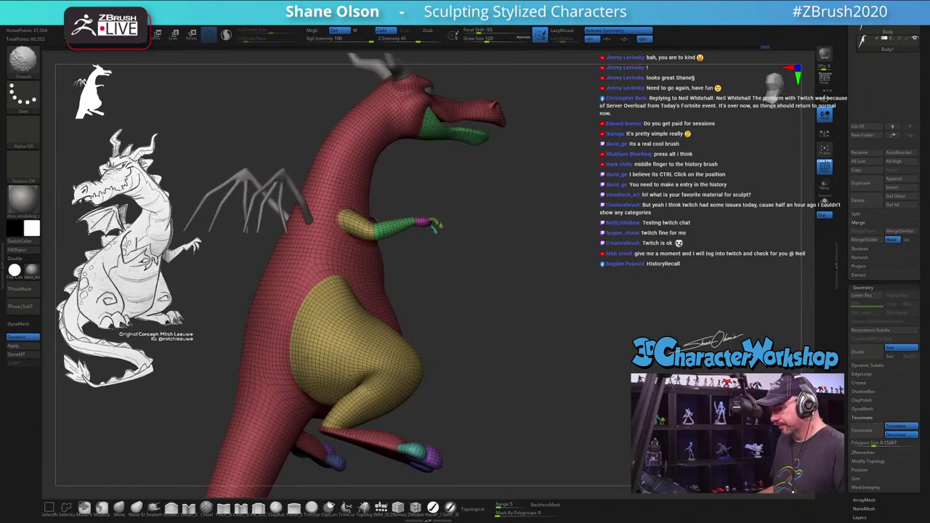
key(shift+f)
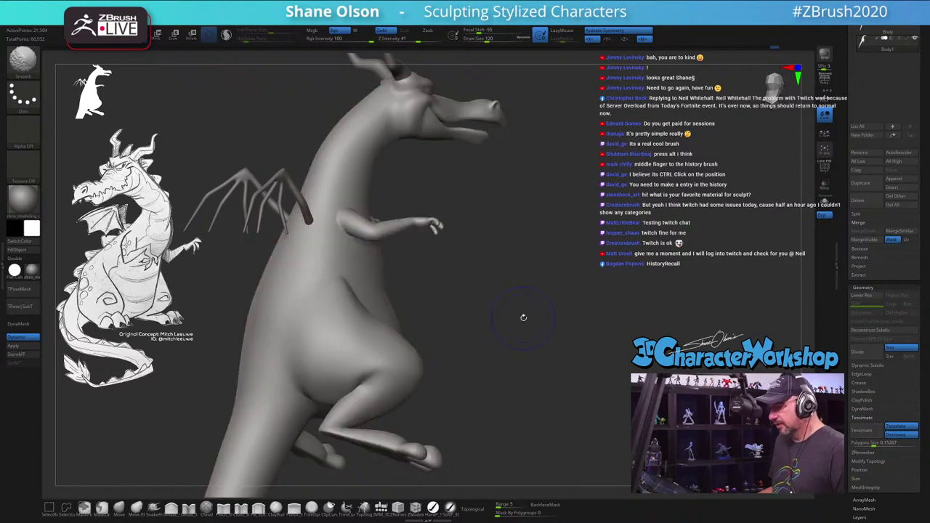
key(shift+f)
right_drag(548, 318, 535, 349)
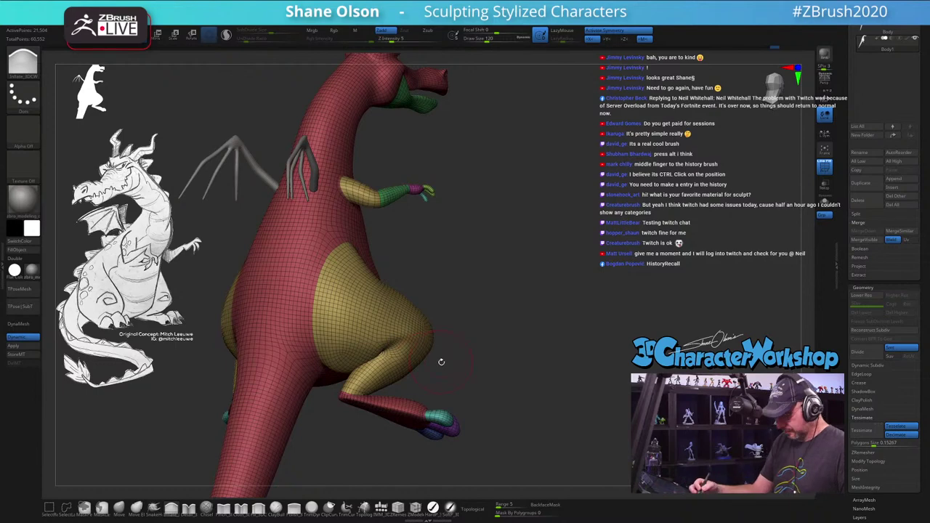
key(shift+f)
right_drag(441, 362, 409, 407)
mouse_move(419, 311)
alt+right_down()
mouse_move(382, 310)
mouse_move(371, 284)
alt+right_up()
Step: Lasso-mask the dragon's left belly and thigh, then activate the Transpose gizmo with W
key(ctrl)
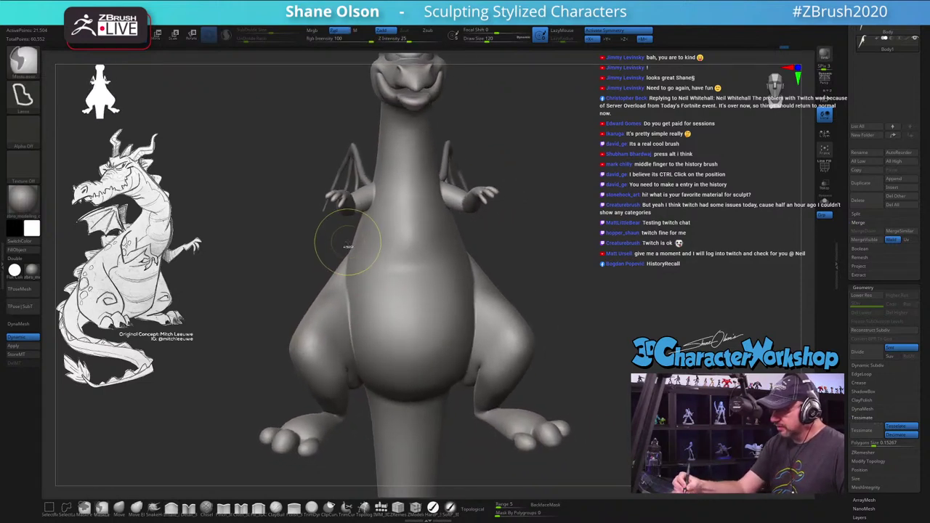
mouse_move(313, 293)
ctrl+mouse_down()
mouse_move(292, 394)
mouse_move(351, 422)
mouse_move(363, 388)
ctrl+mouse_up()
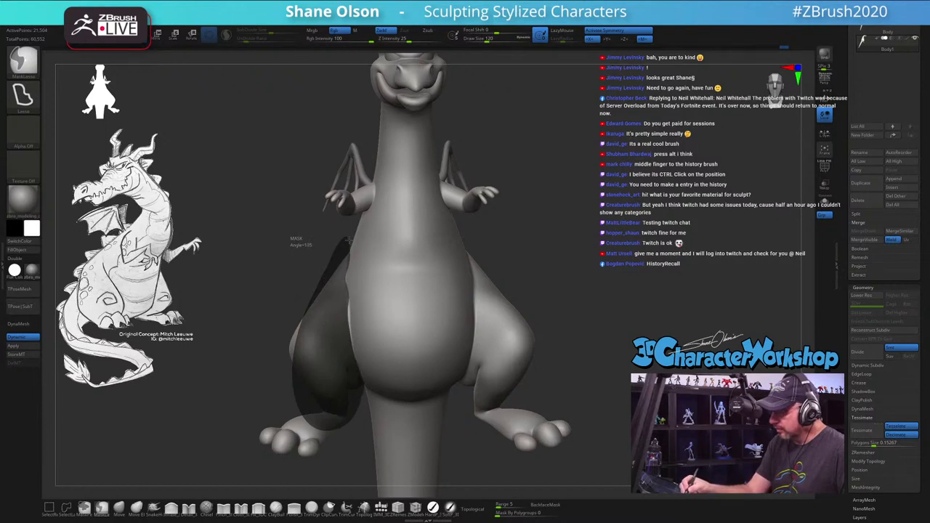
ctrl+drag(348, 240, 348, 242)
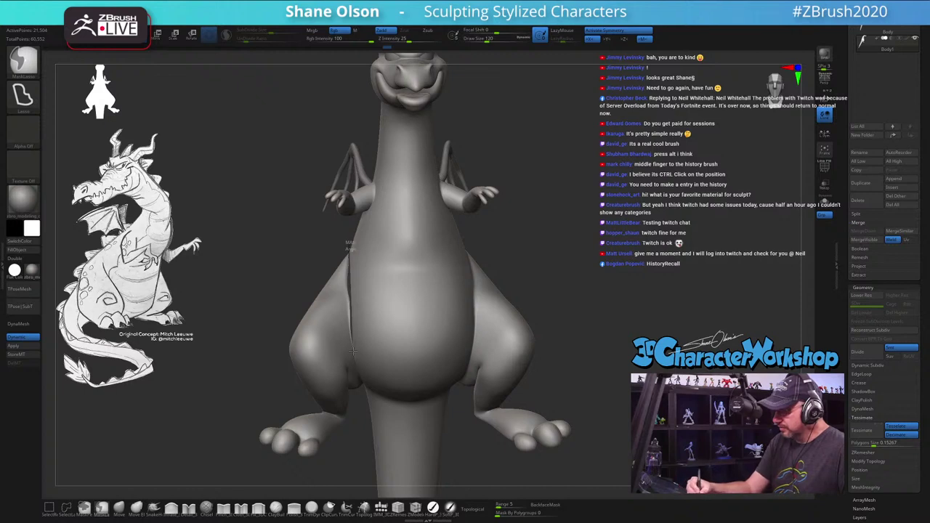
mouse_move(359, 380)
ctrl+mouse_down()
mouse_move(341, 447)
mouse_move(233, 251)
mouse_move(349, 240)
ctrl+mouse_up()
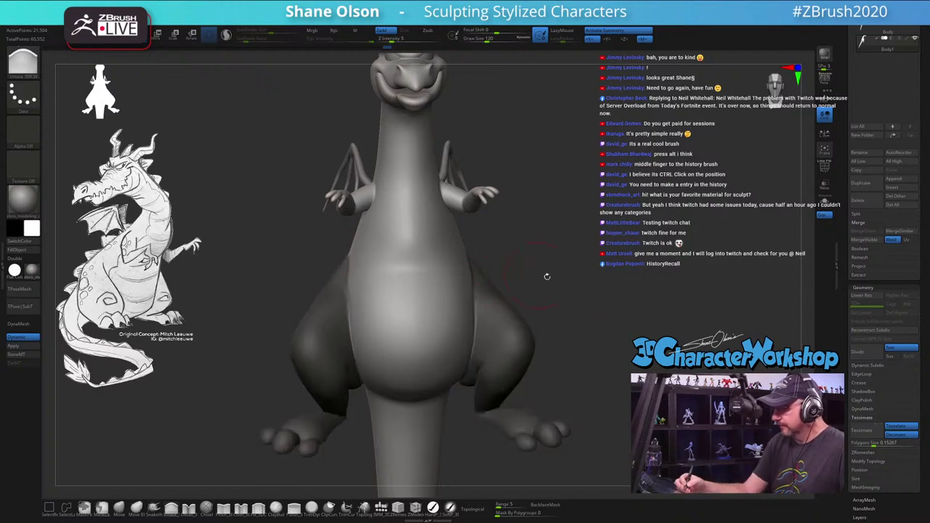
mouse_move(524, 276)
mouse_down()
mouse_move(629, 278)
mouse_move(498, 293)
mouse_move(504, 279)
mouse_up()
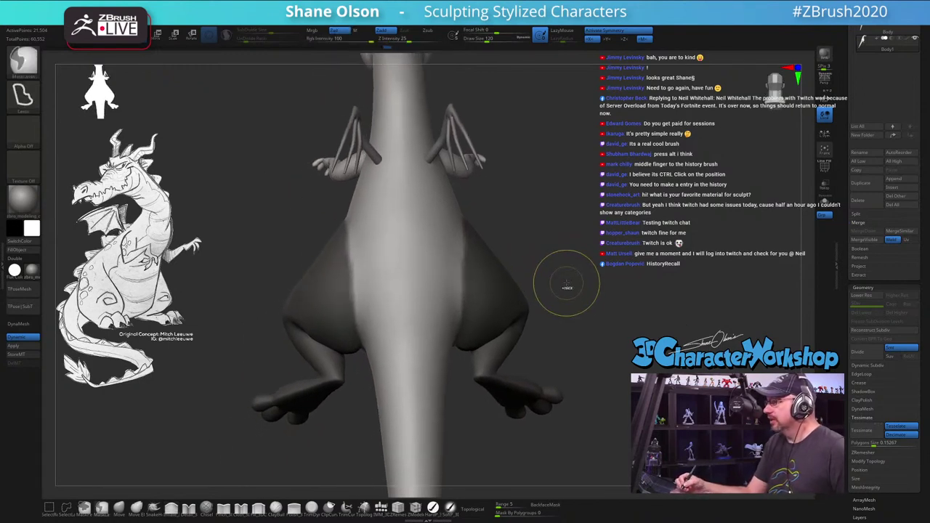
mouse_move(509, 240)
mouse_down()
mouse_move(544, 208)
mouse_move(541, 228)
mouse_up()
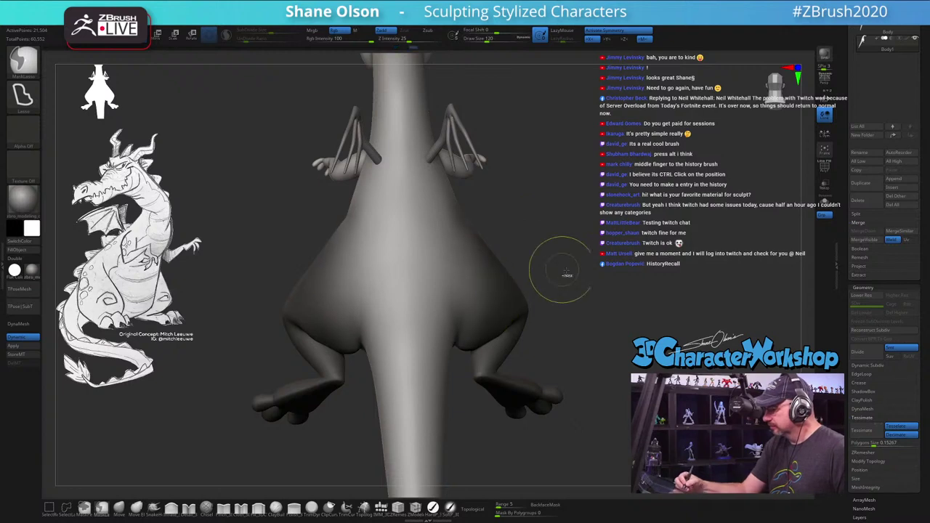
mouse_move(567, 273)
mouse_down()
mouse_move(519, 291)
mouse_move(625, 286)
mouse_move(514, 264)
mouse_up()
key(w)
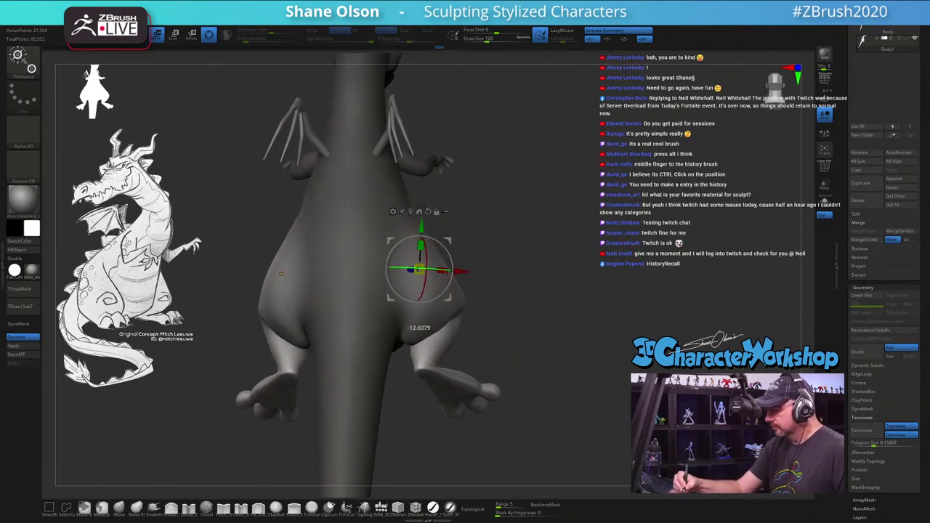
Step: Zoom in on the dragon's front and nudge the posed part slightly along the X axis
drag(276, 274, 547, 347)
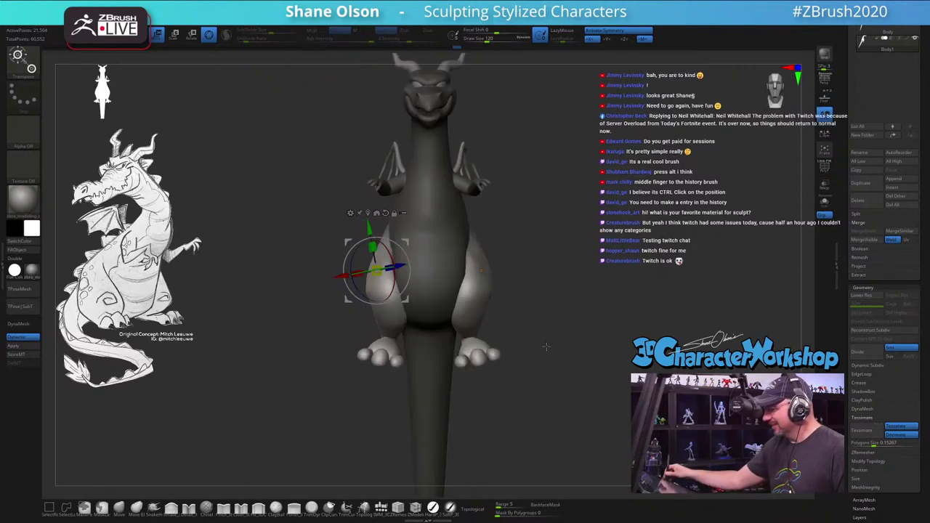
drag(545, 204, 572, 231)
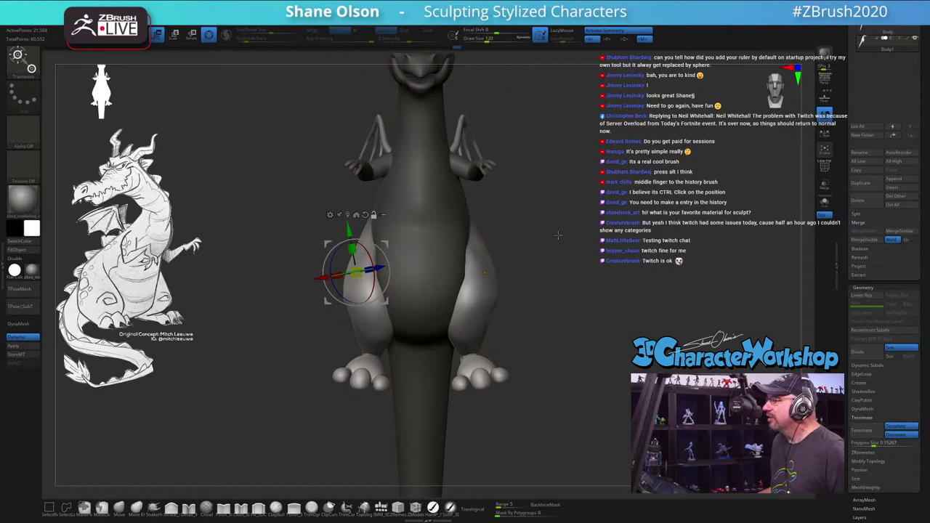
alt+drag(557, 235, 561, 217)
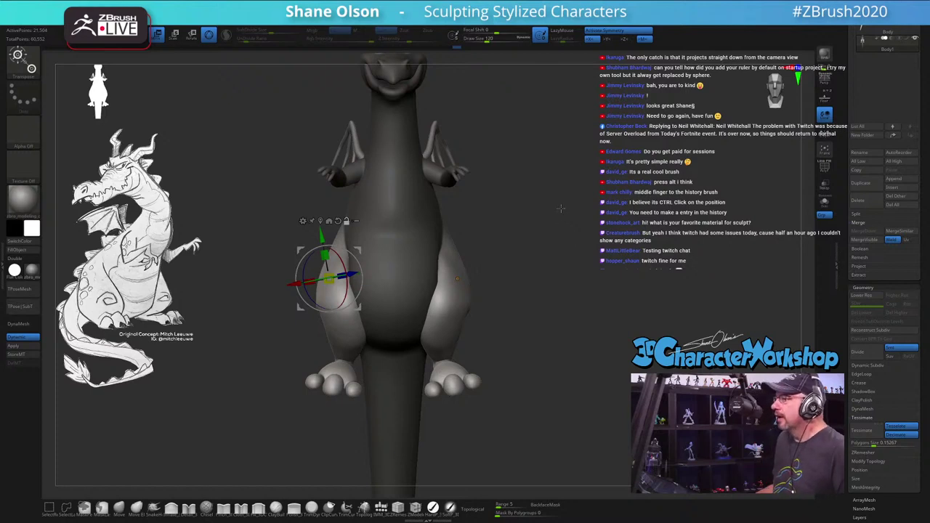
alt+drag(544, 195, 331, 337)
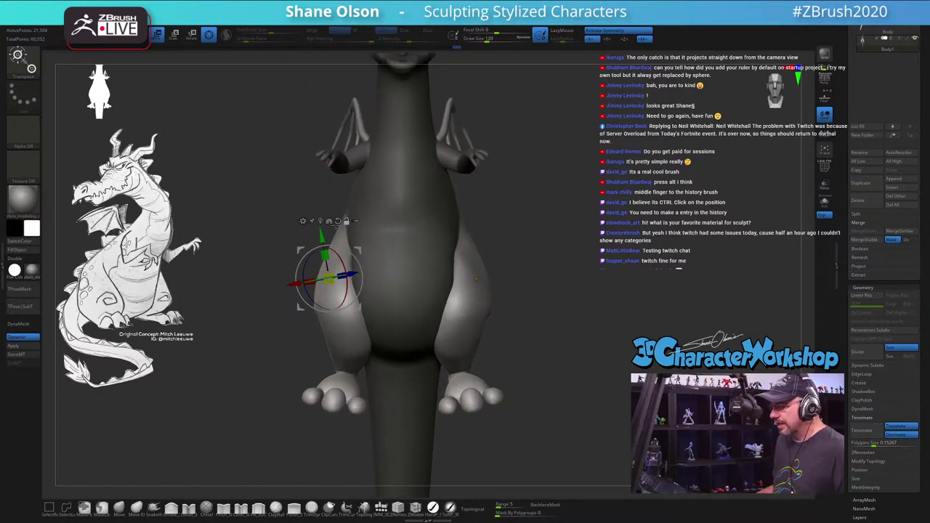
drag(295, 277, 287, 278)
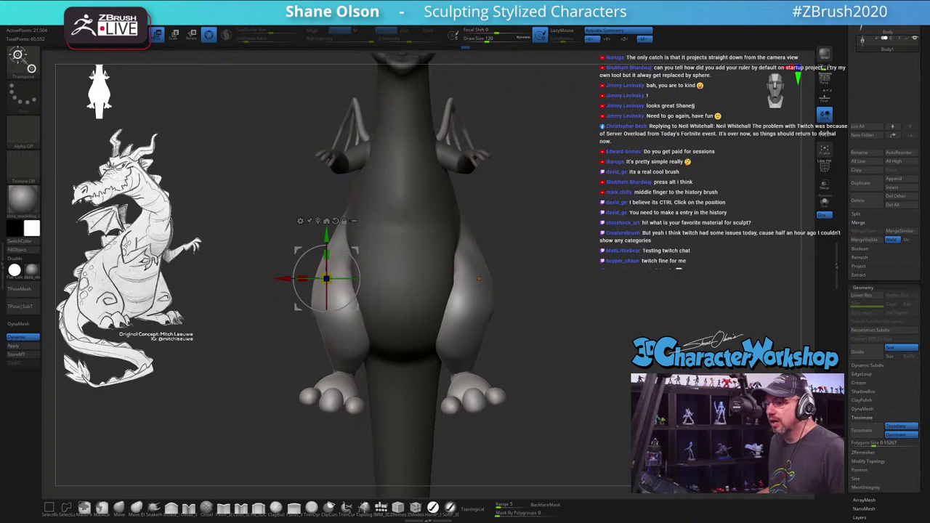
click(162, 22)
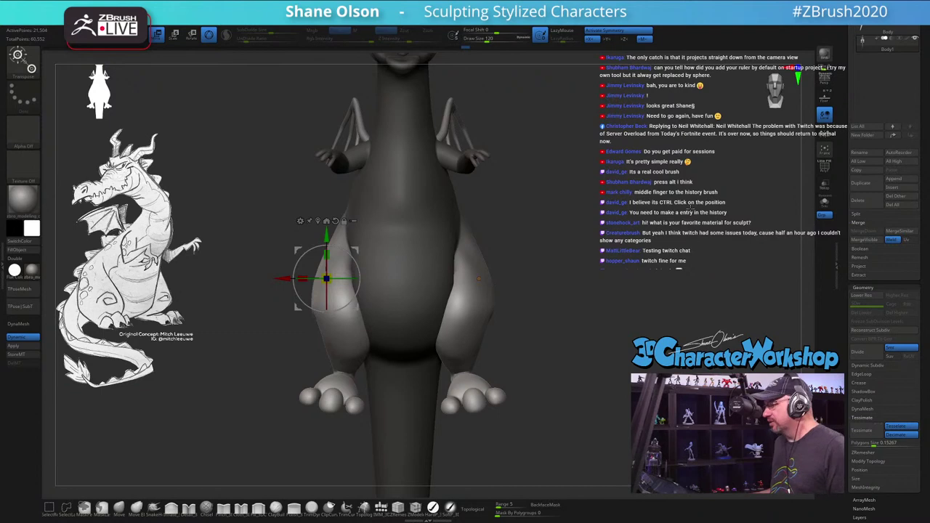
Step: Scroll the right tray up to the Subtool list and pull the view back to show the head
scroll(864, 74, up, 5)
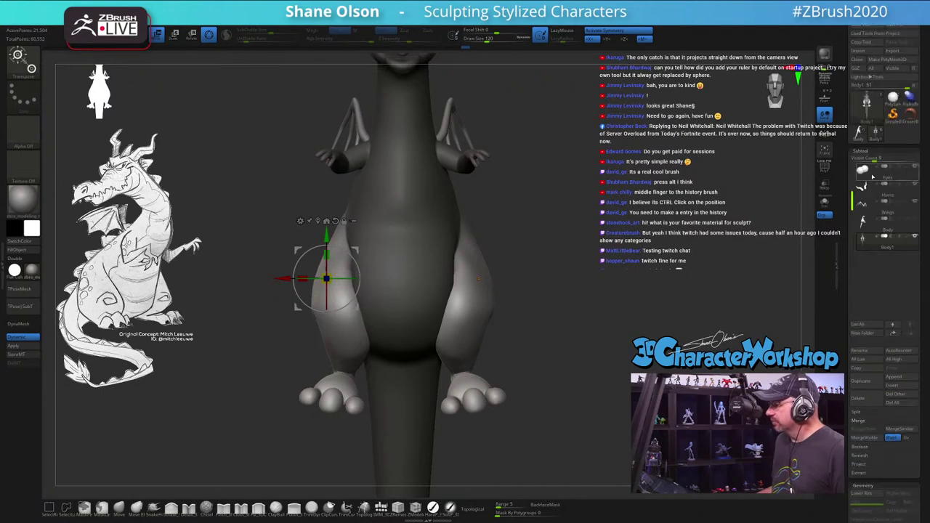
scroll(872, 176, up, 1)
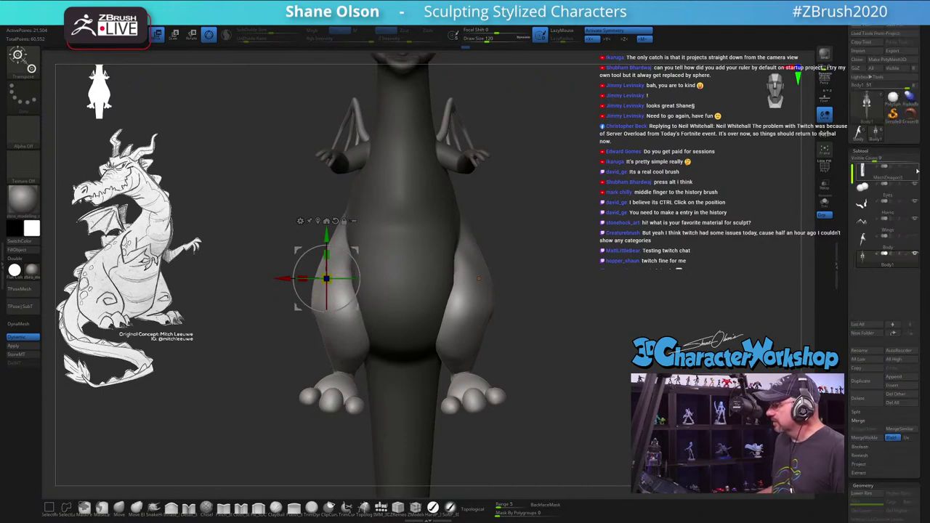
alt+drag(614, 182, 513, 219)
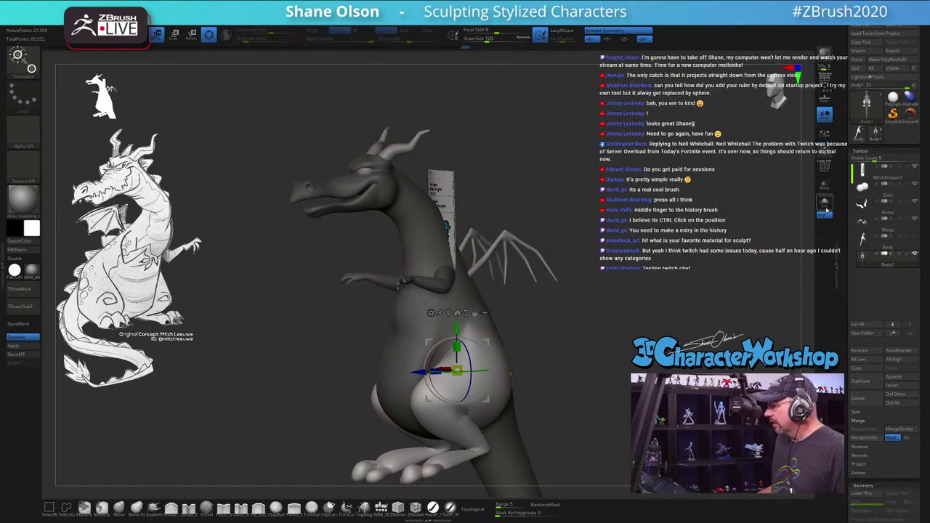
Step: Select the height ruler tool, give it a flat white material, and zoom out
click(824, 206)
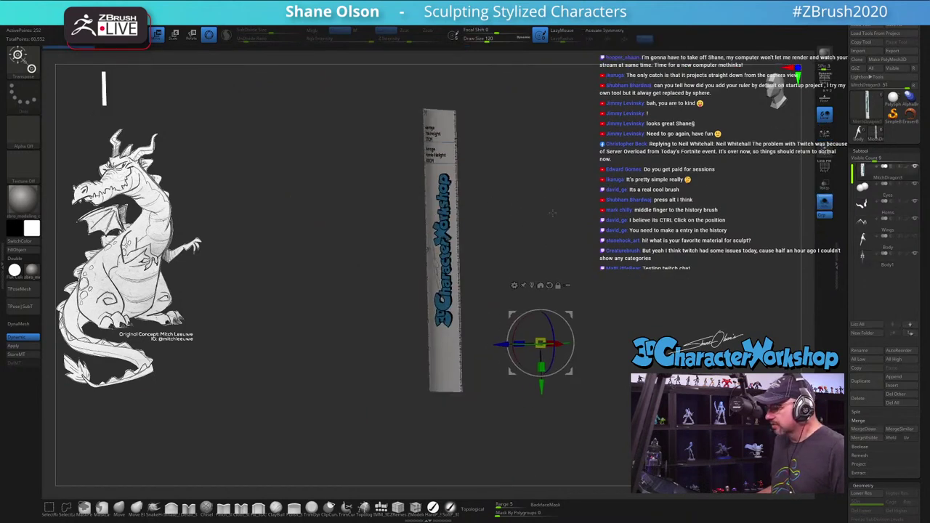
click(25, 269)
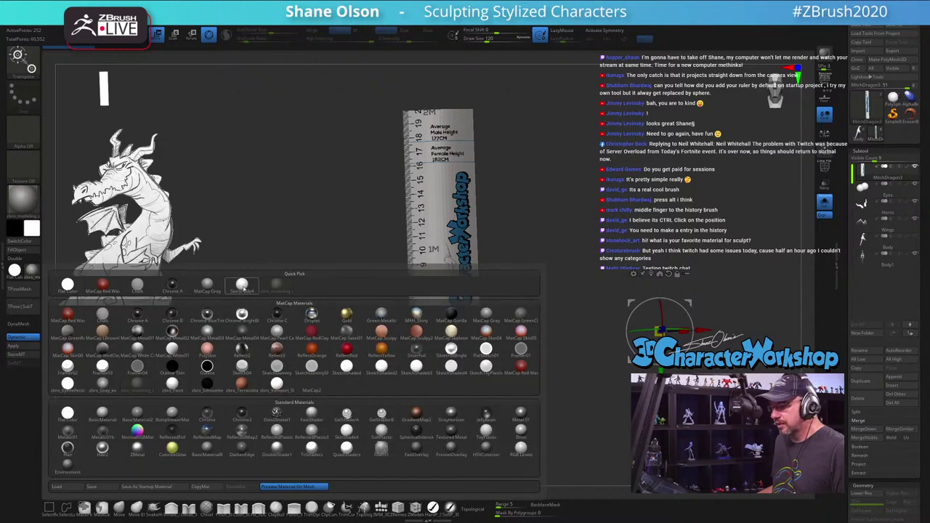
click(242, 288)
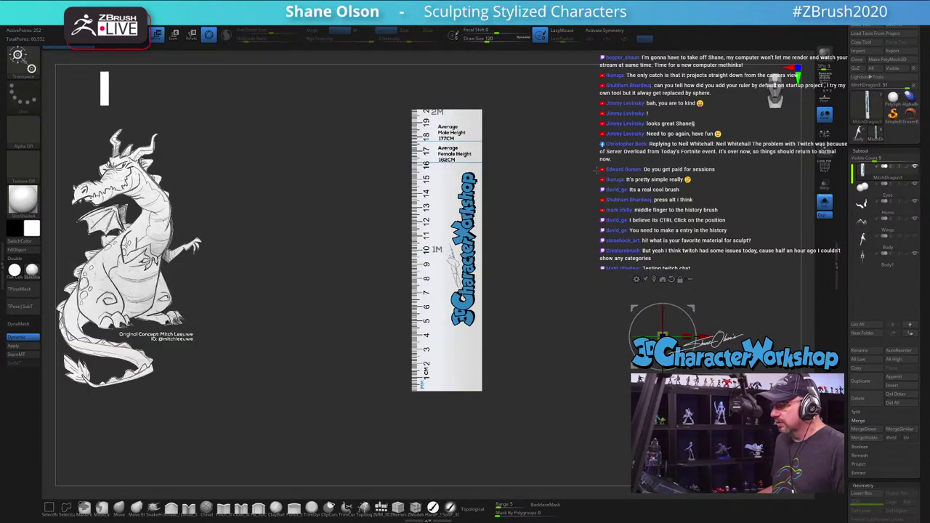
drag(553, 219, 598, 159)
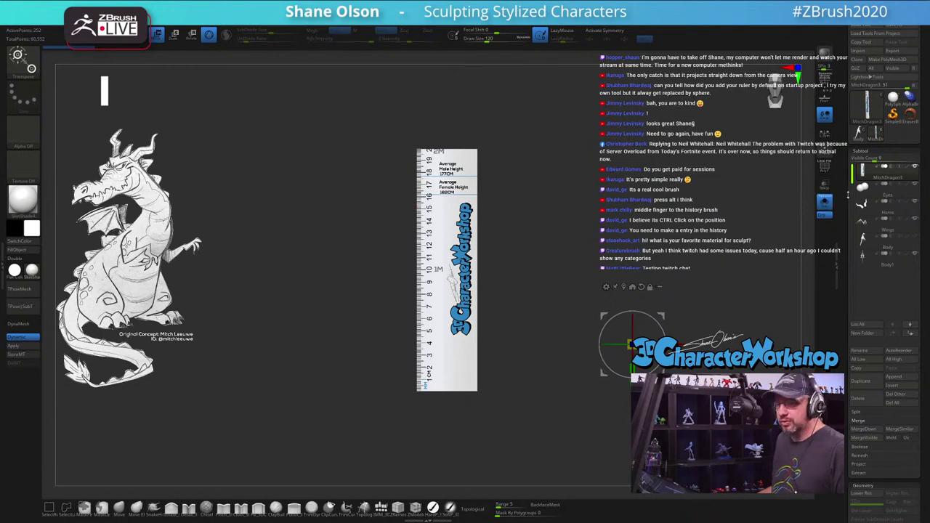
scroll(848, 195, down, 10)
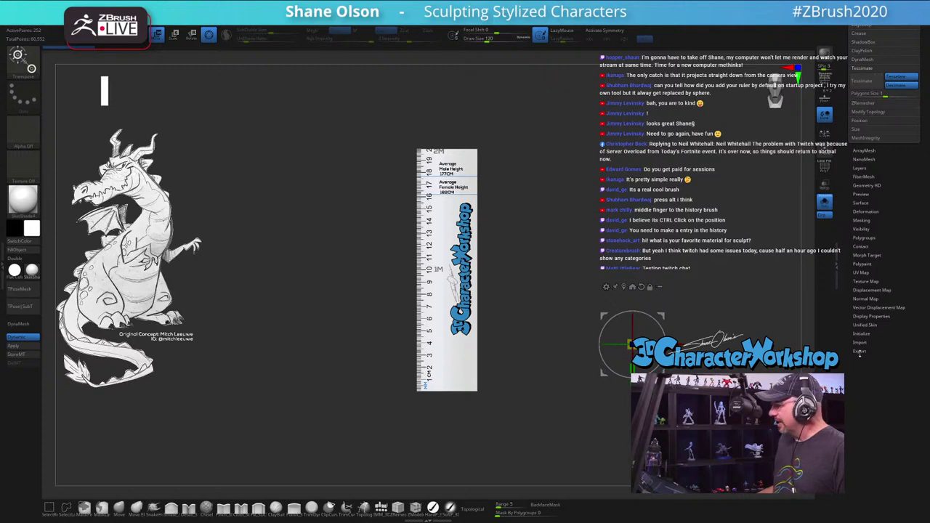
click(860, 352)
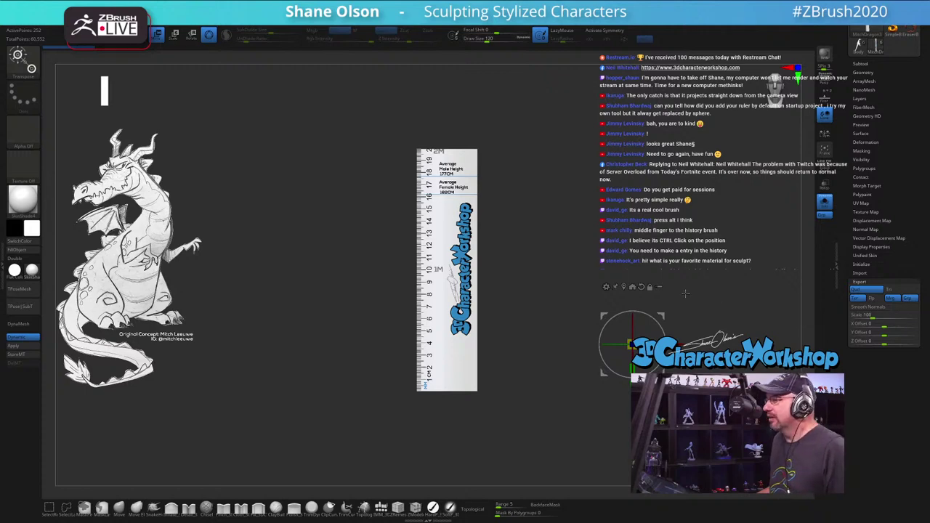
click(860, 282)
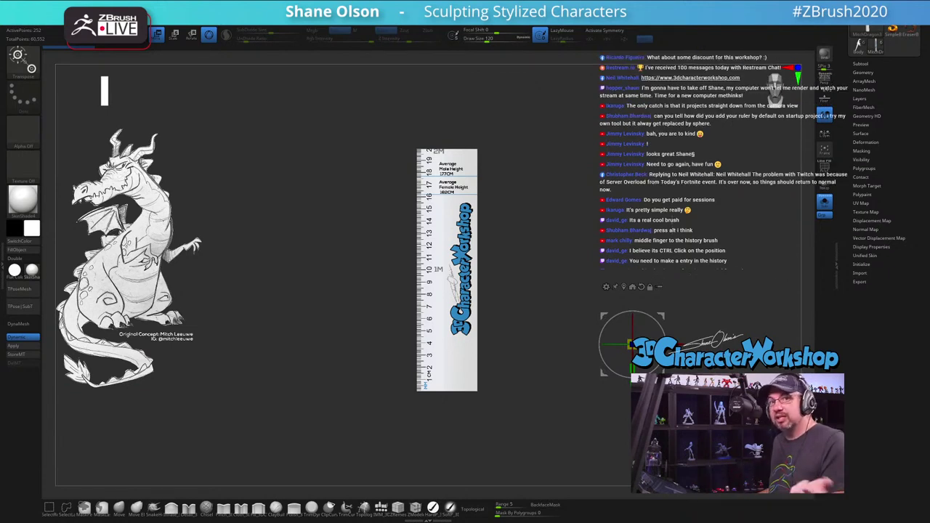
scroll(857, 144, up, 3)
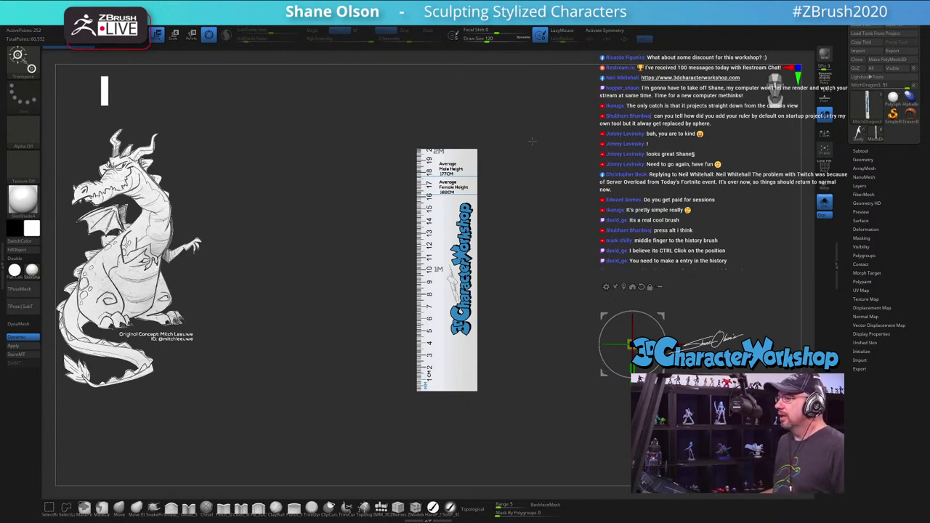
Step: Switch to Draw mode and shrink the height ruler slightly, undoing the extra narrowing
key(q)
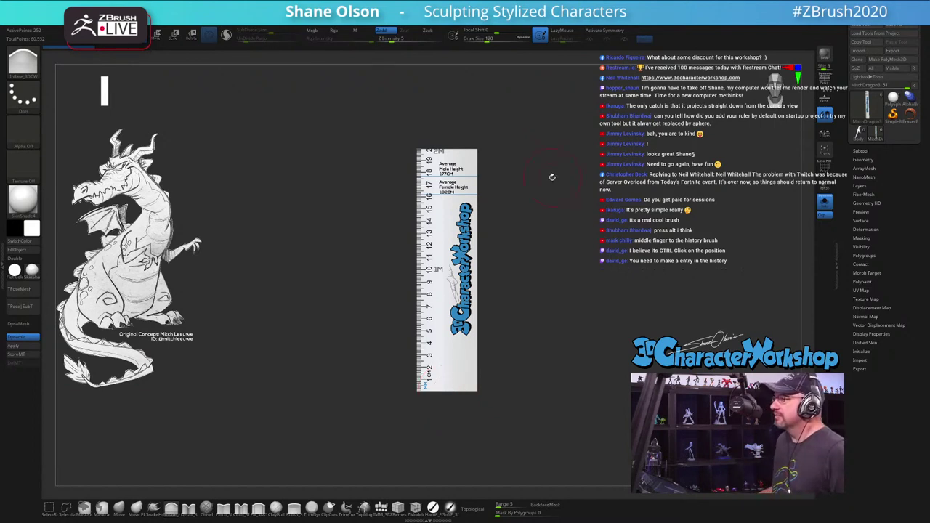
key(s)
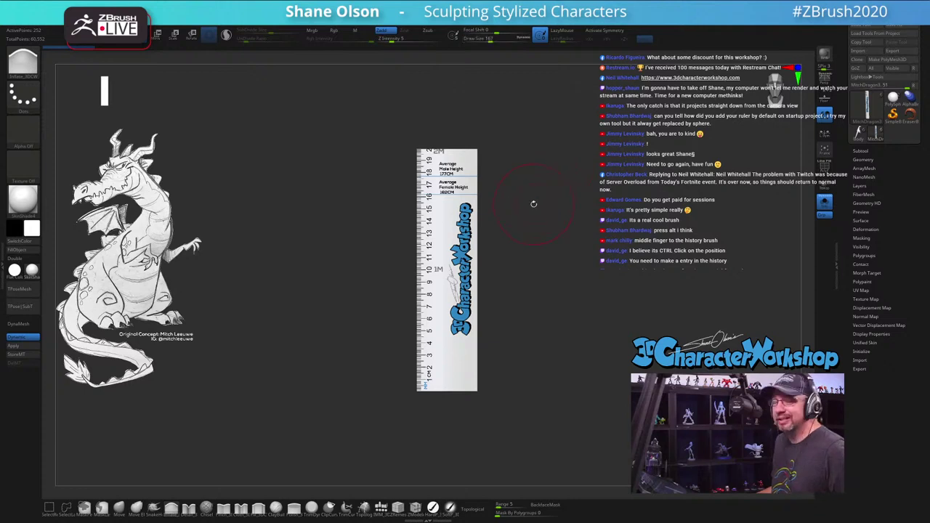
key(ctrl+z)
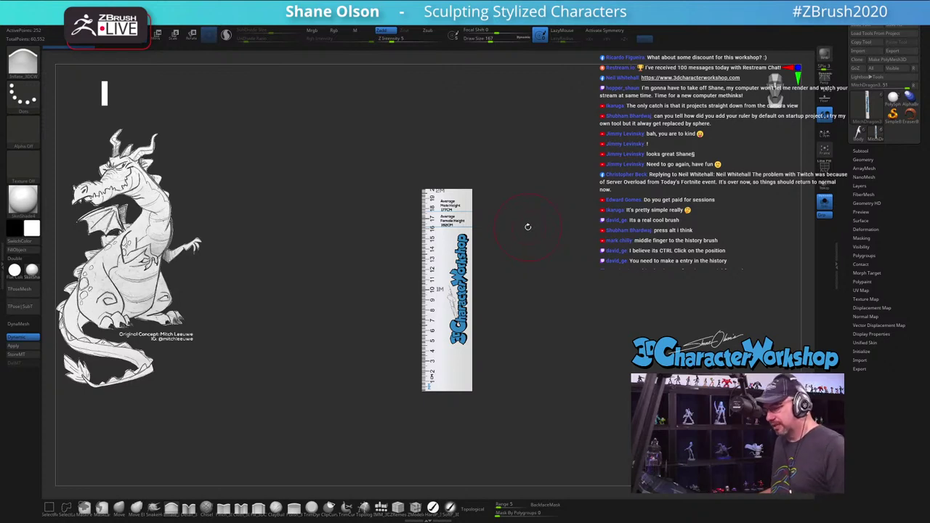
key(ctrl+z)
key(ctrl+shift+z)
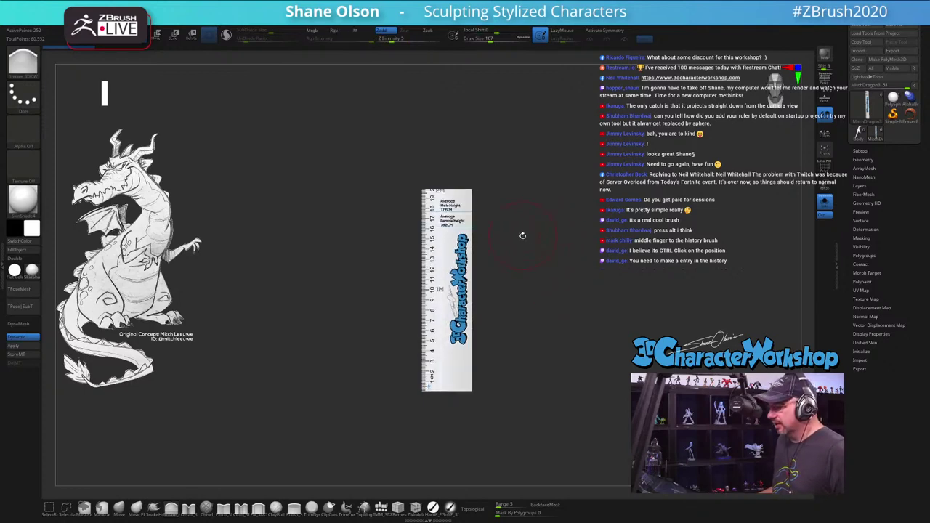
drag(521, 236, 804, 192)
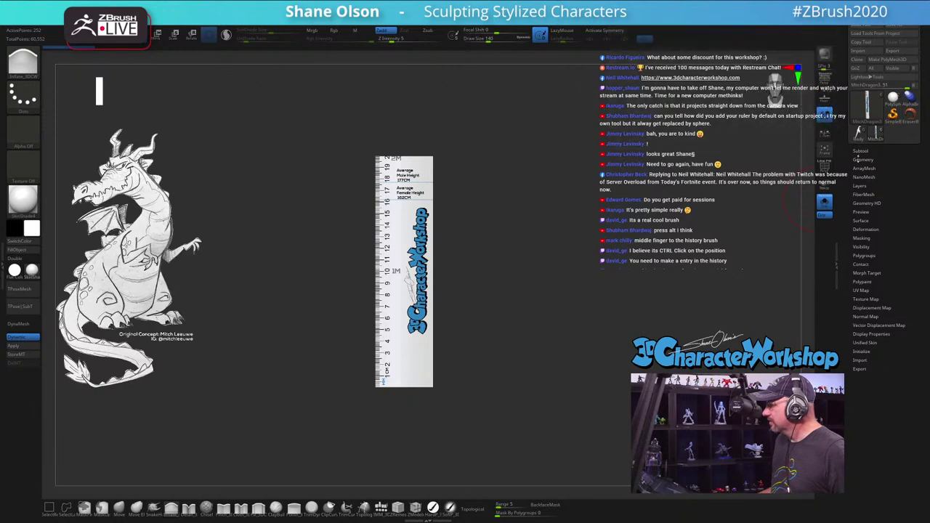
Step: Select MitchDragon3 in the Subtool list, turn Solo off, and rotate it to front view
scroll(859, 167, down, 1)
click(861, 149)
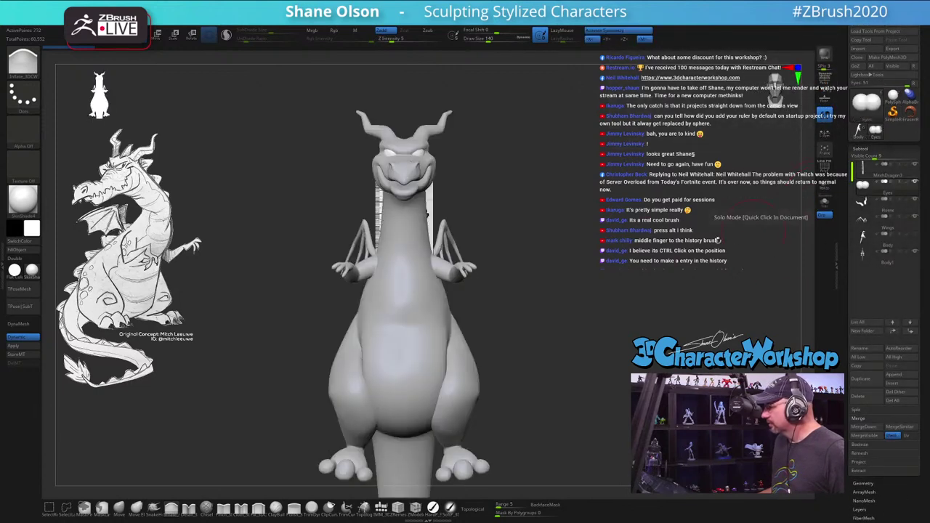
click(826, 202)
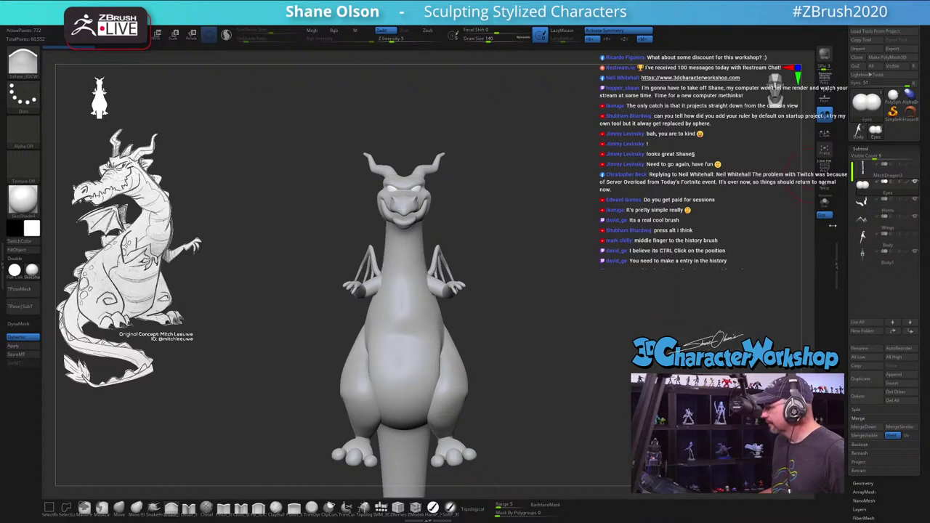
drag(580, 256, 569, 283)
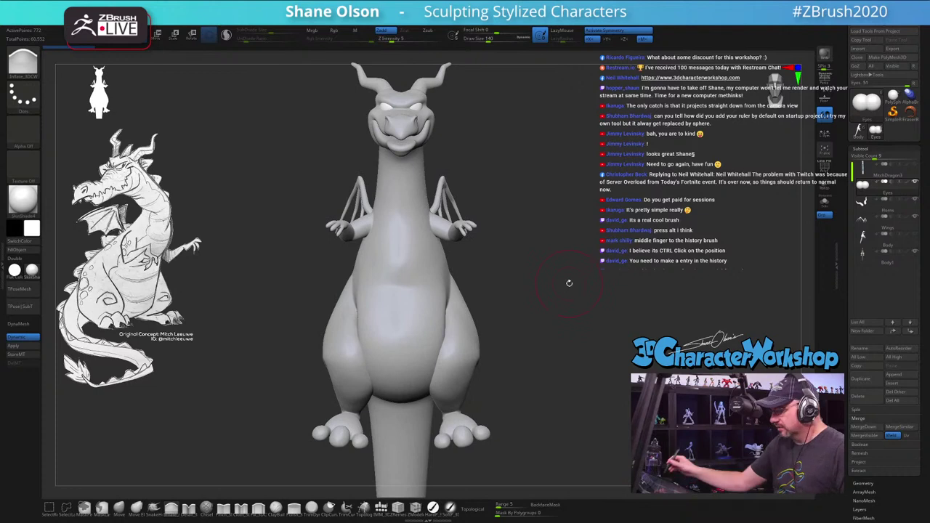
Step: Select the Move brush, enable Topological, and greatly enlarge the Draw Size
click(119, 506)
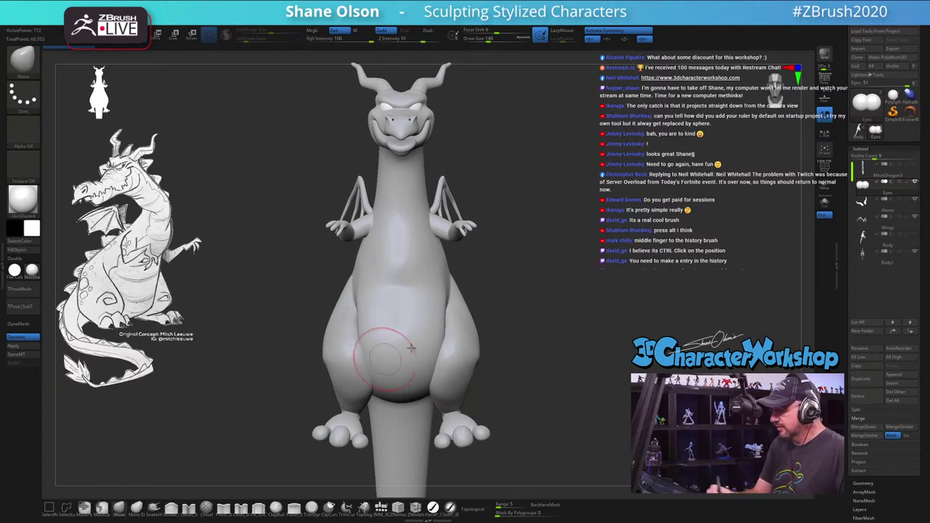
drag(506, 322, 499, 318)
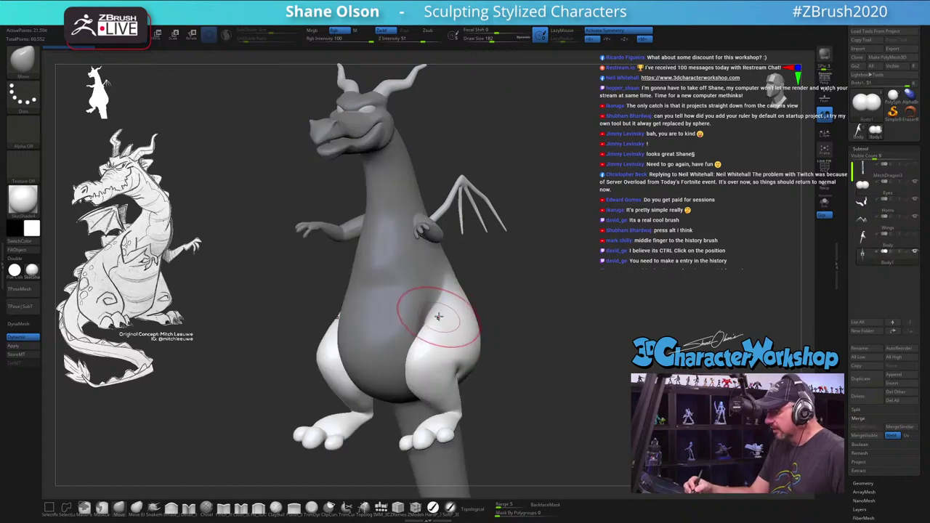
mouse_move(436, 315)
shift+mouse_down()
mouse_move(515, 314)
mouse_move(427, 313)
shift+mouse_up()
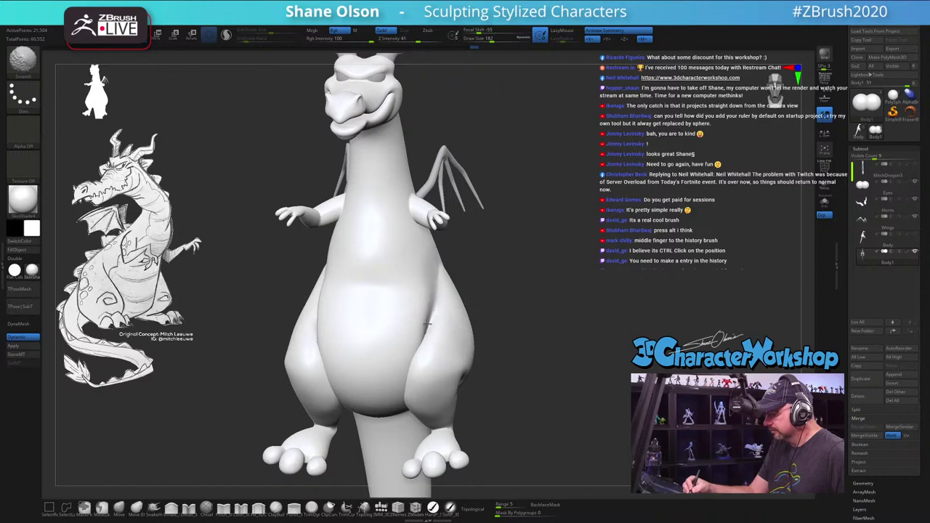
mouse_move(534, 337)
mouse_down()
mouse_move(496, 329)
mouse_move(537, 346)
mouse_move(502, 378)
mouse_up()
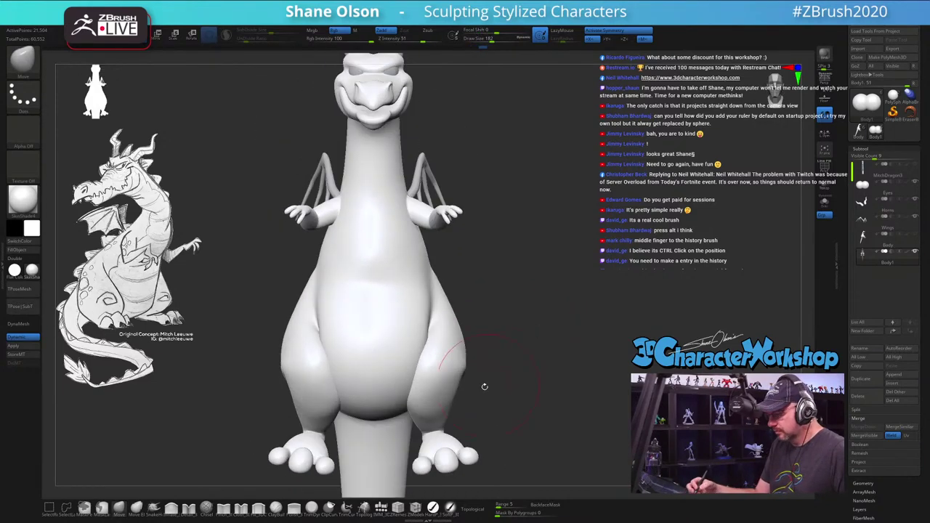
click(474, 508)
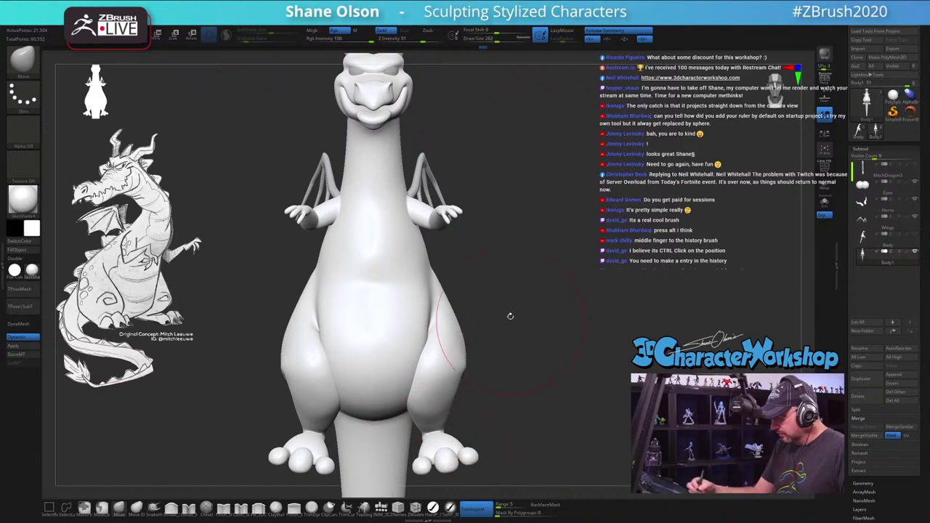
key(s)
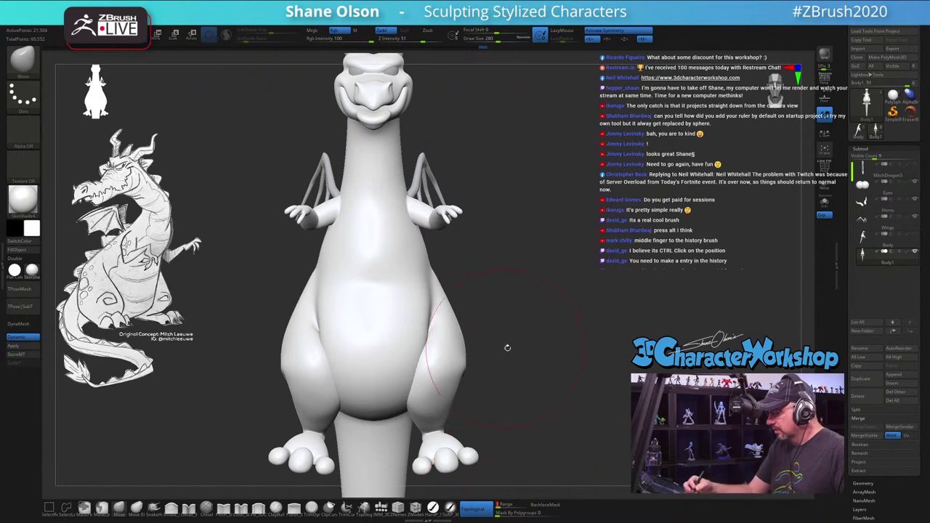
key(s)
drag(509, 363, 534, 363)
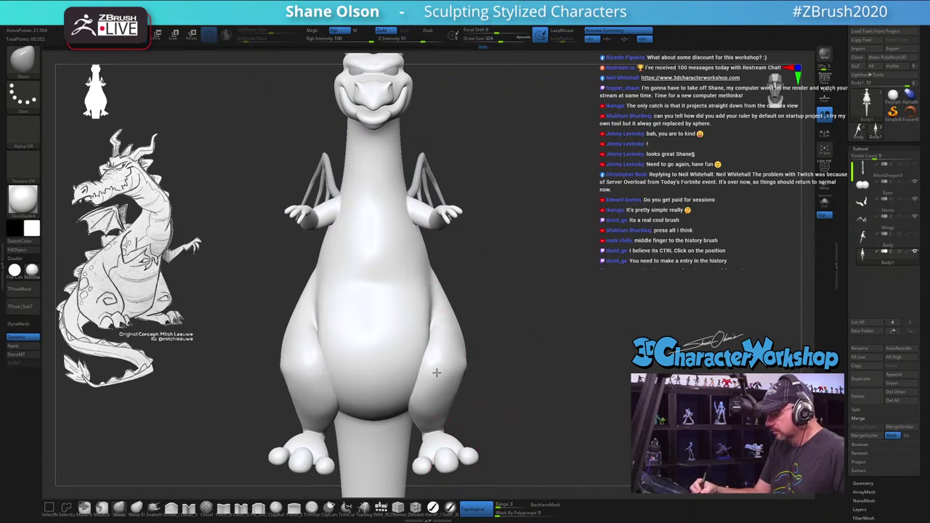
Step: Bulge both thighs outward and reshape the belly into a fuller lower body
drag(436, 372, 469, 370)
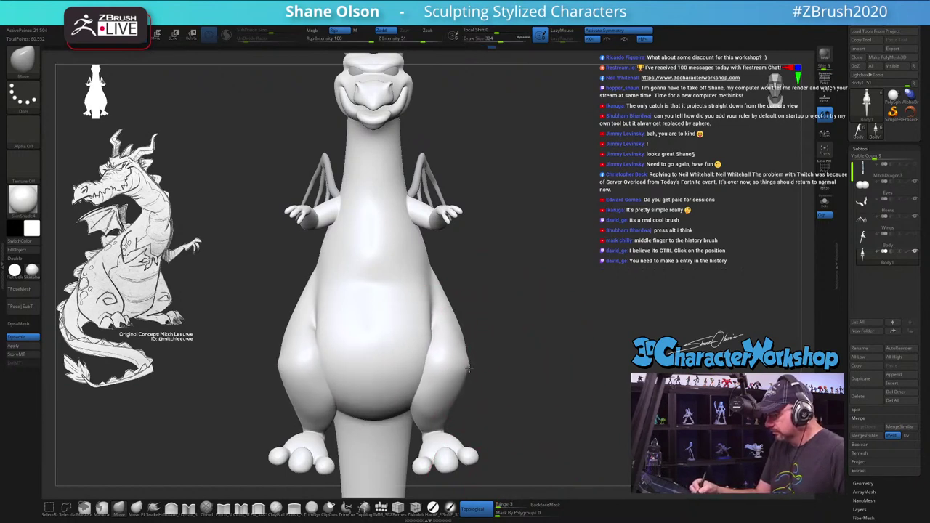
drag(525, 374, 393, 364)
drag(342, 378, 472, 428)
mouse_move(538, 421)
mouse_down()
mouse_move(485, 420)
mouse_move(476, 428)
mouse_up()
mouse_move(519, 468)
mouse_down()
mouse_move(461, 405)
mouse_move(473, 407)
mouse_move(490, 386)
mouse_move(493, 399)
mouse_move(492, 366)
mouse_move(461, 376)
mouse_up()
key(ctrl)
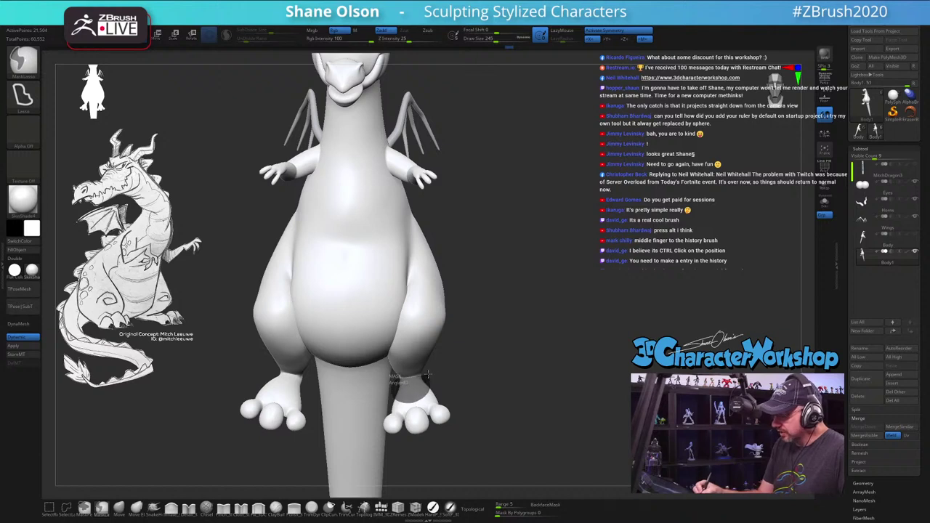
Step: Mask the dragon's feet, invert the mask, and place the gizmo on the foot
drag(469, 370, 481, 414)
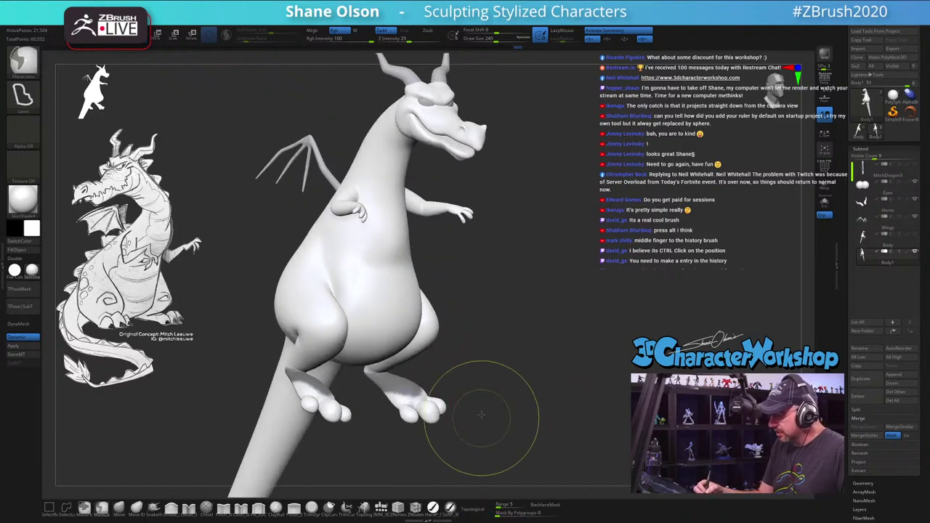
ctrl+click(474, 423)
drag(492, 417, 453, 428)
ctrl+click(568, 327)
key(w)
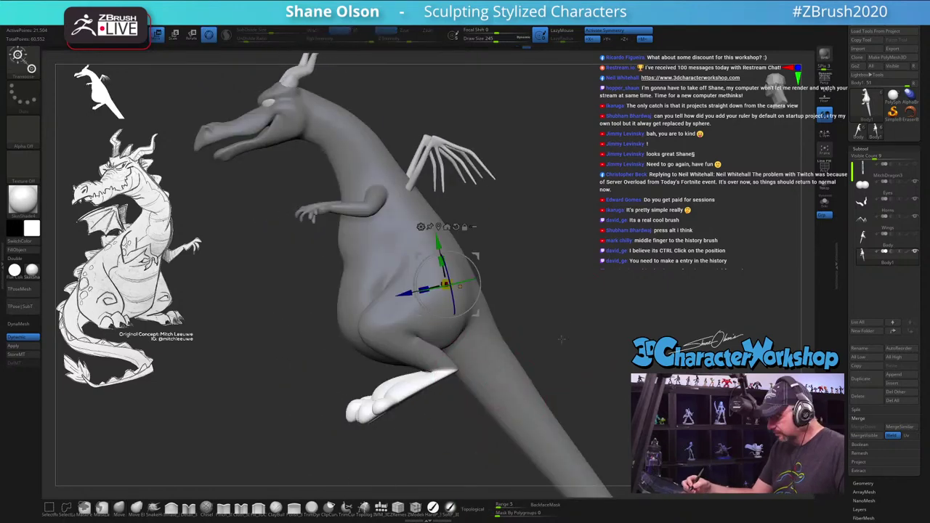
click(445, 367)
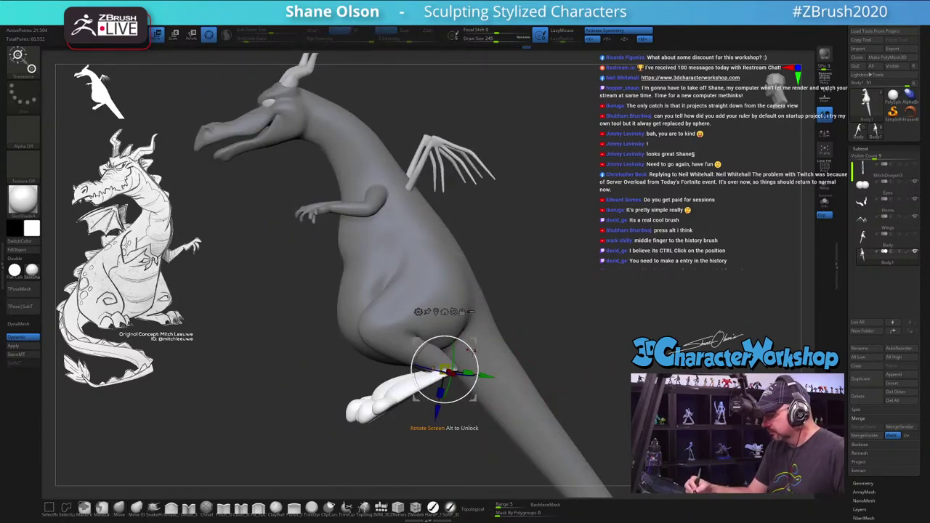
Step: Rotate both mirrored feet flat and pointing forward, then clear the mask
drag(473, 353, 553, 345)
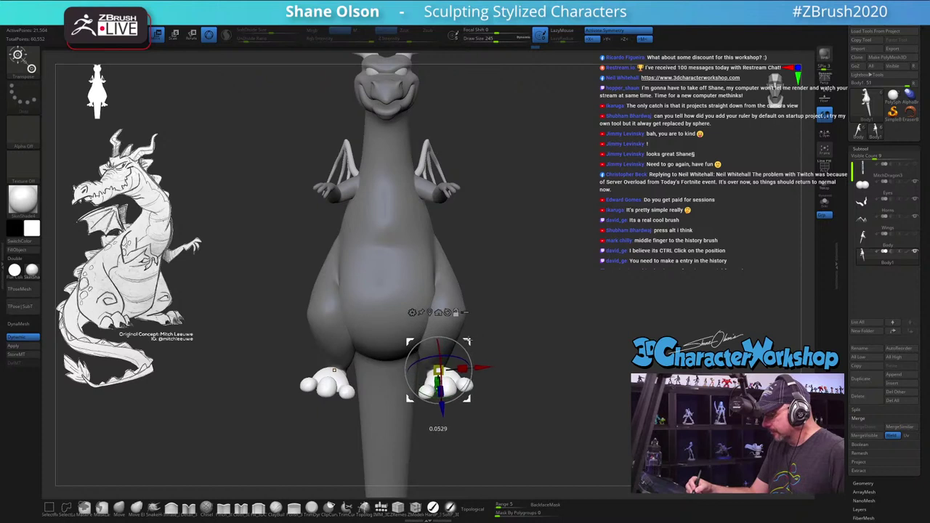
drag(517, 345, 515, 357)
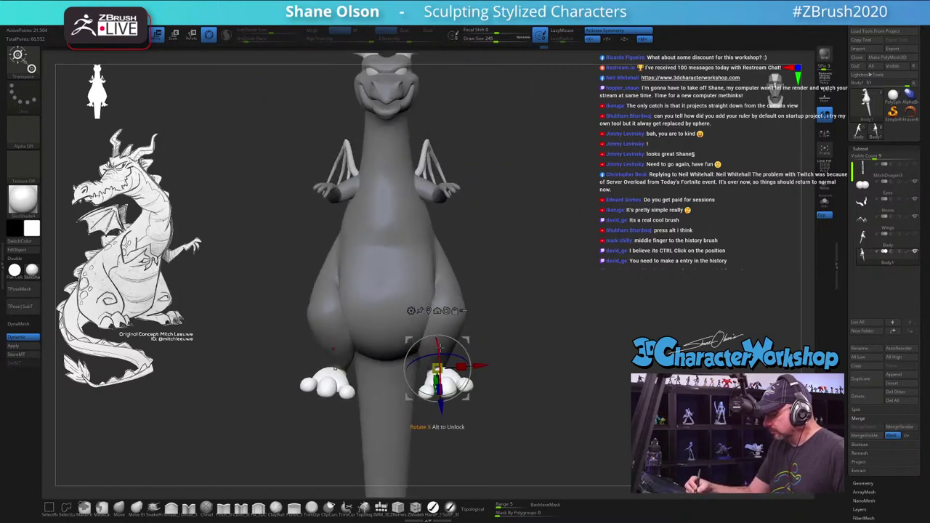
drag(335, 368, 336, 367)
drag(452, 332, 466, 354)
drag(542, 386, 585, 338)
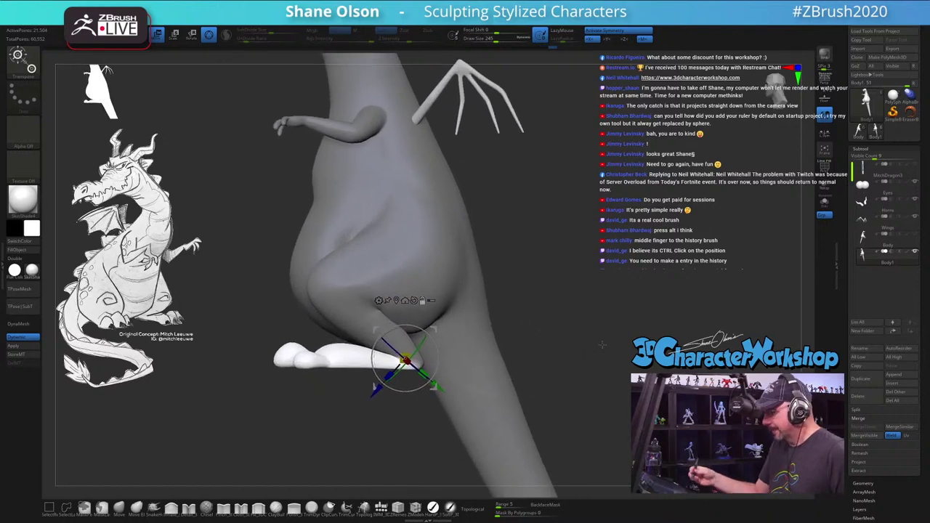
drag(421, 327, 425, 328)
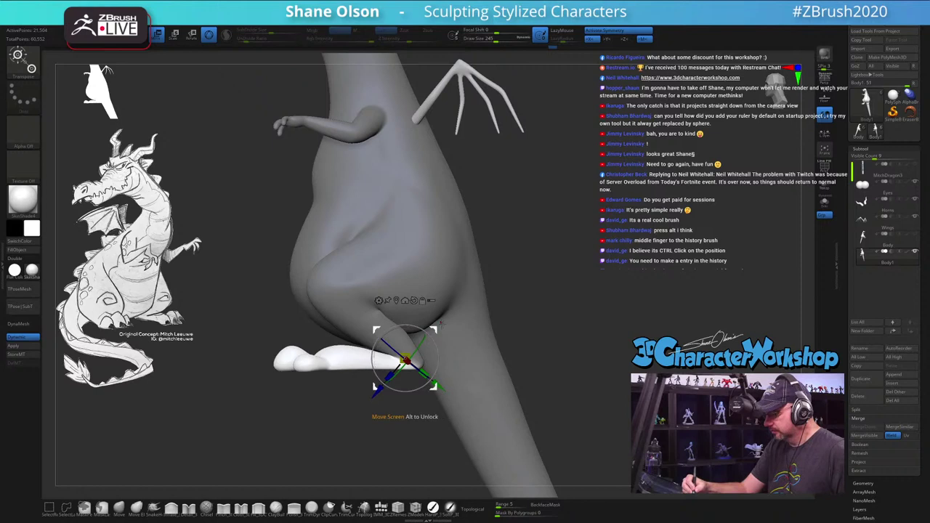
key(q)
drag(547, 356, 327, 422)
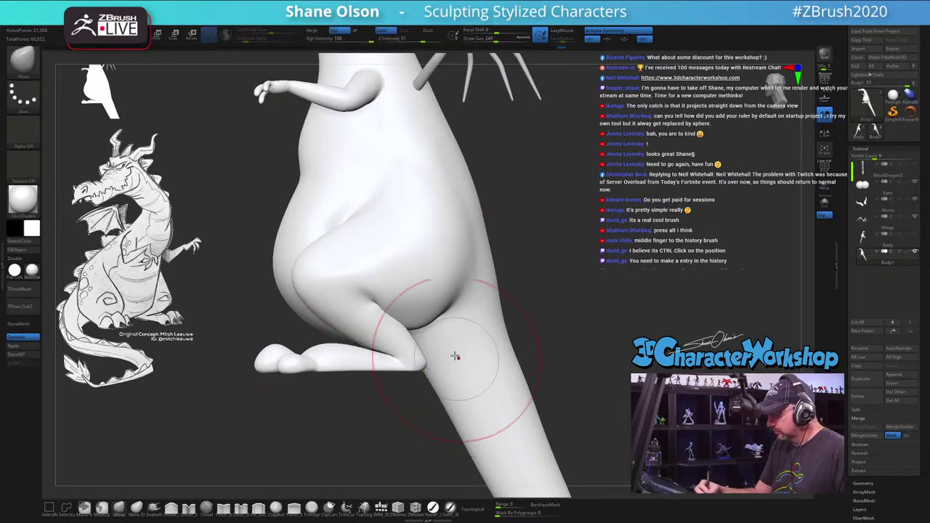
key(s)
mouse_move(418, 319)
mouse_down()
mouse_move(393, 317)
mouse_move(407, 316)
mouse_move(391, 310)
mouse_move(394, 302)
mouse_move(390, 350)
mouse_up()
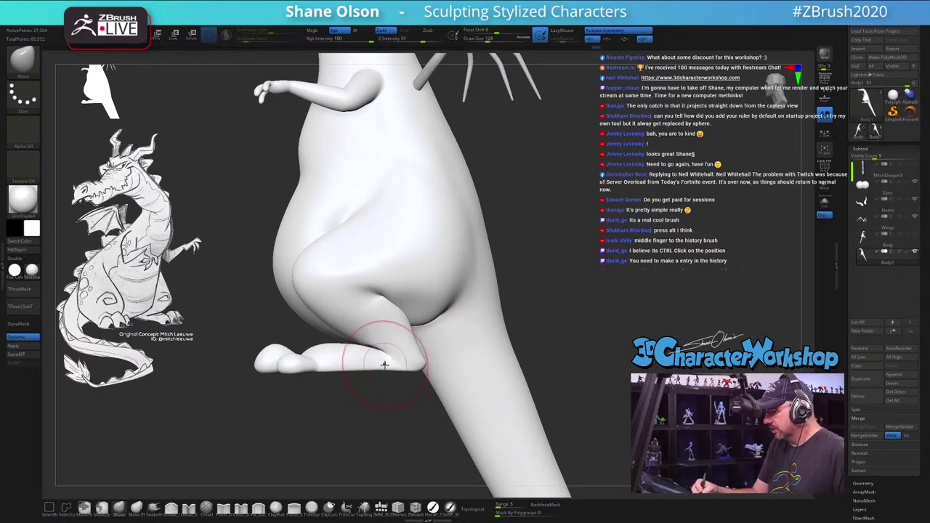
mouse_move(474, 344)
mouse_down()
mouse_move(501, 363)
mouse_move(523, 341)
mouse_move(509, 360)
mouse_move(538, 354)
mouse_move(479, 360)
mouse_up()
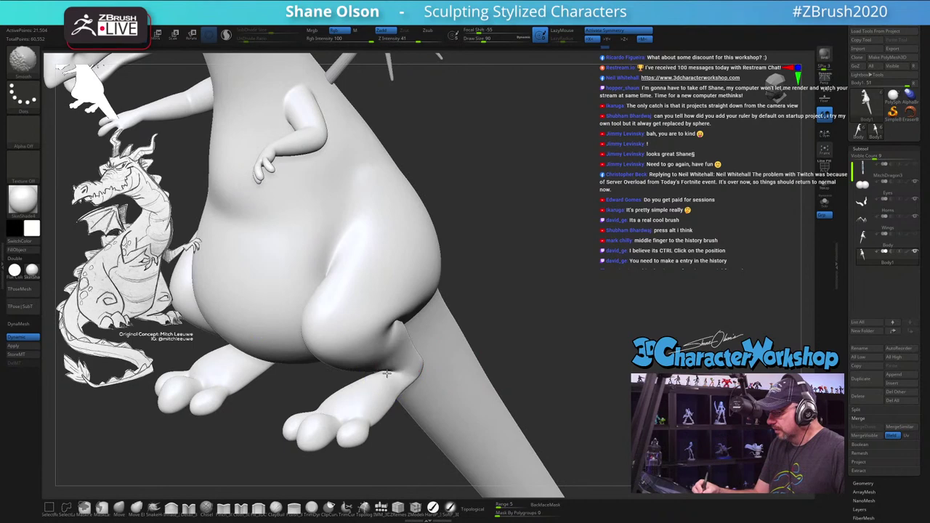
mouse_move(388, 373)
mouse_down()
mouse_move(394, 385)
mouse_move(374, 369)
mouse_move(499, 353)
mouse_up()
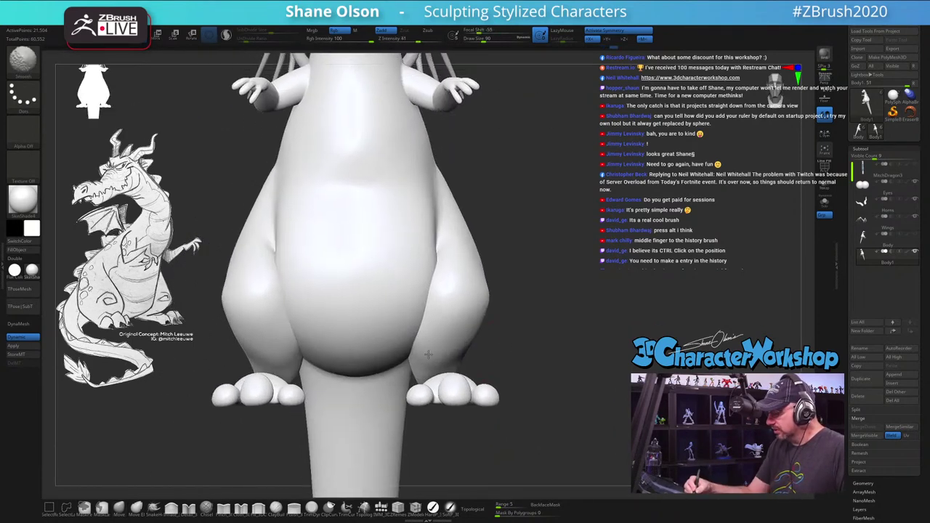
key(bracketright)
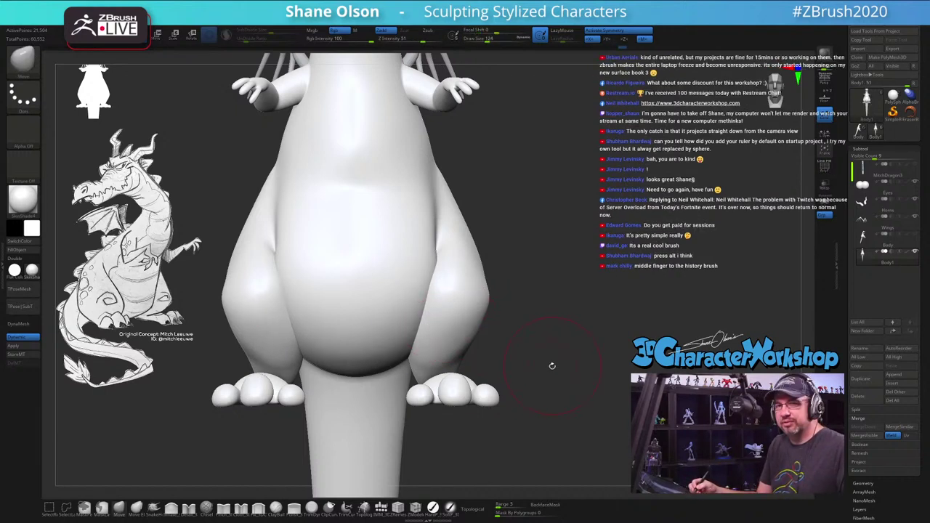
drag(525, 328, 484, 291)
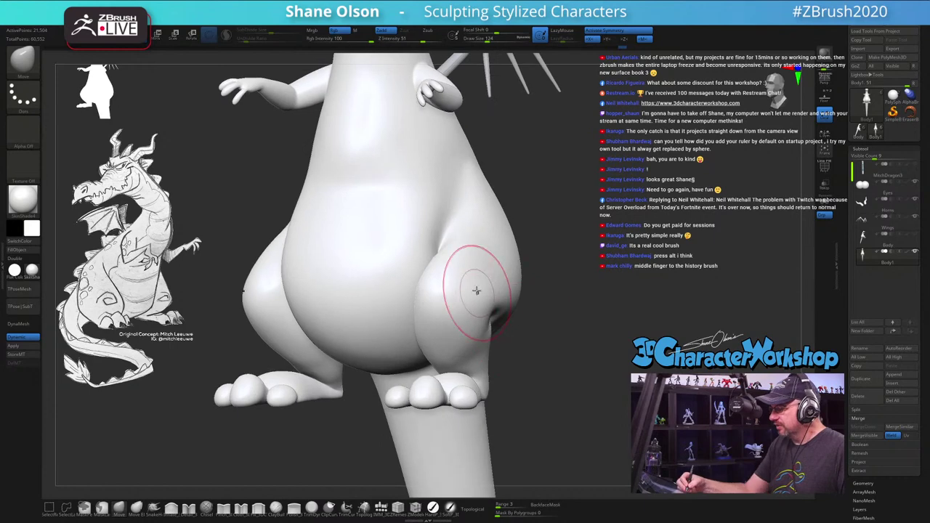
mouse_move(561, 346)
mouse_down()
mouse_move(537, 371)
mouse_move(479, 367)
mouse_move(525, 373)
mouse_move(524, 394)
mouse_move(497, 367)
mouse_up()
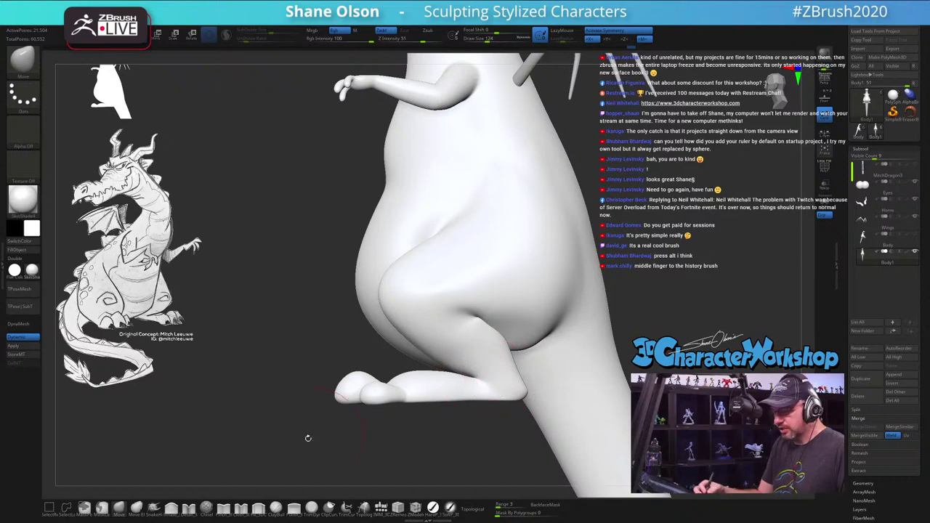
mouse_move(315, 401)
mouse_down()
mouse_move(364, 385)
mouse_move(564, 401)
mouse_move(472, 390)
mouse_move(531, 364)
mouse_move(549, 341)
mouse_move(553, 397)
mouse_up()
key(s)
Step: Shrink the brush from 90 to 65 and reshape the heels of both mirrored feet
key(s)
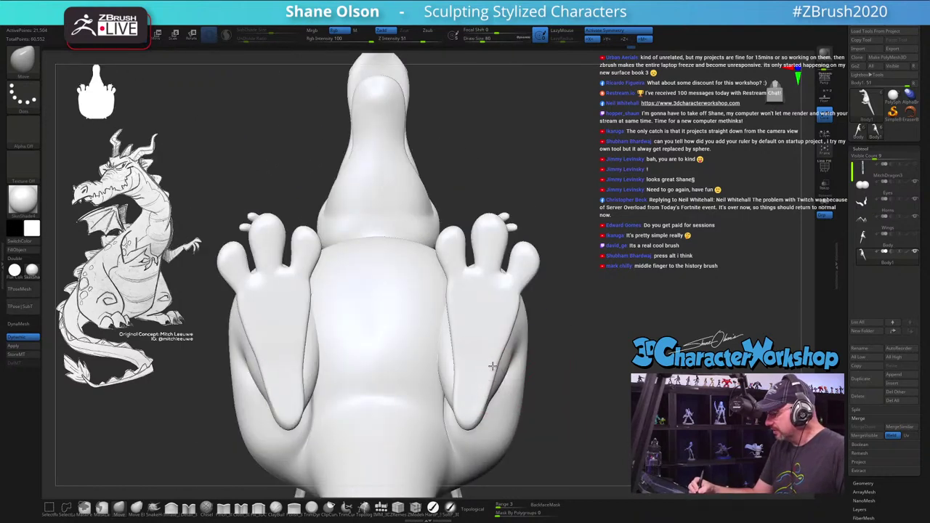
key(s)
click(493, 367)
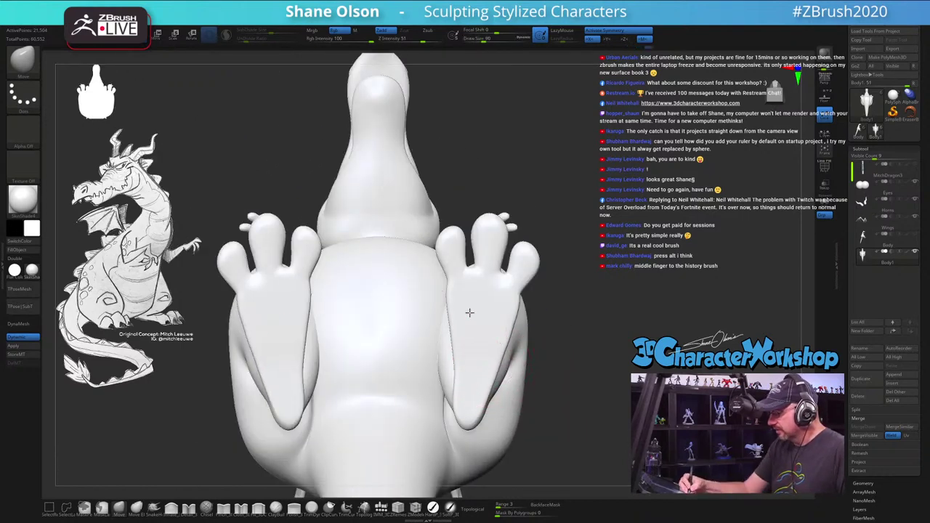
key(s)
click(467, 413)
mouse_move(467, 413)
mouse_down()
mouse_move(476, 423)
mouse_move(468, 412)
mouse_move(501, 351)
mouse_move(498, 368)
mouse_up()
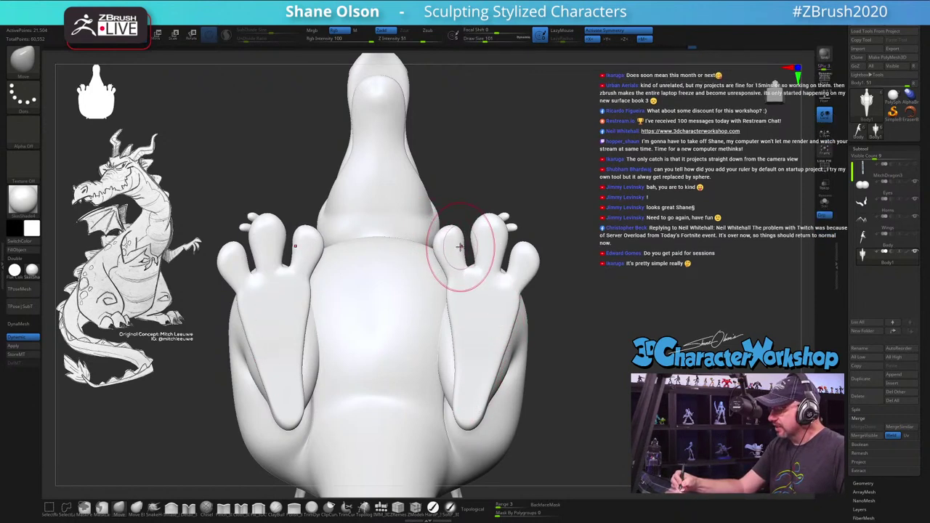
key([)
key([)
key([)
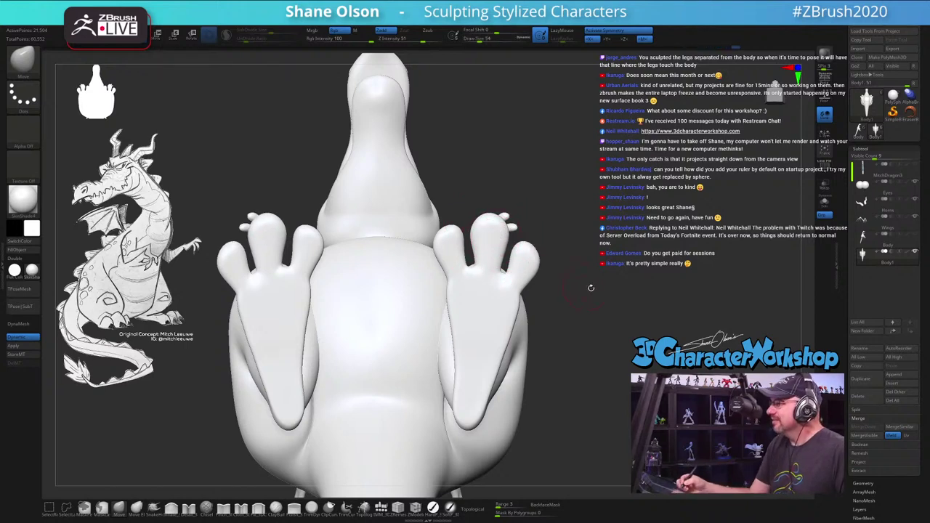
mouse_move(590, 288)
mouse_down()
mouse_move(588, 302)
mouse_move(577, 291)
mouse_move(615, 263)
mouse_move(605, 311)
mouse_move(610, 364)
mouse_move(553, 402)
mouse_move(361, 385)
mouse_up()
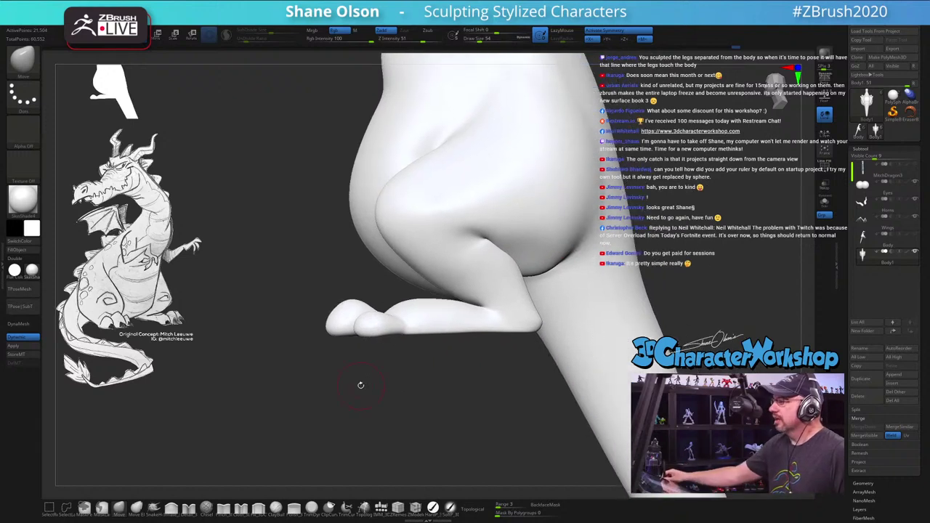
mouse_move(262, 226)
mouse_down()
mouse_move(277, 205)
mouse_move(275, 223)
mouse_up()
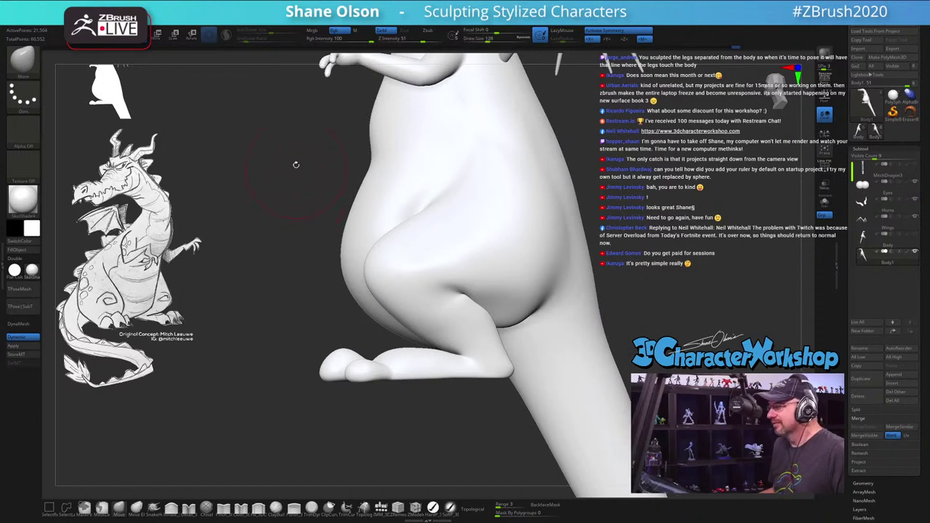
drag(295, 196, 277, 203)
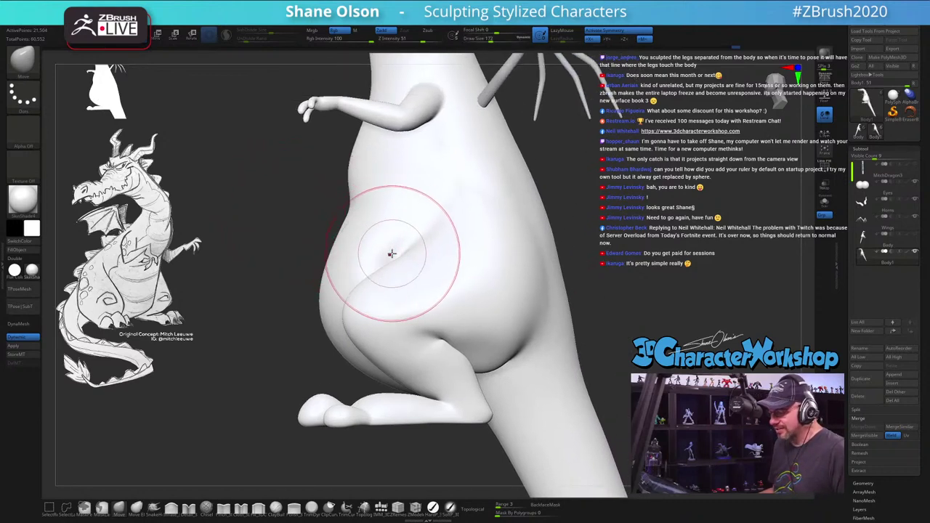
key(s)
drag(349, 266, 395, 250)
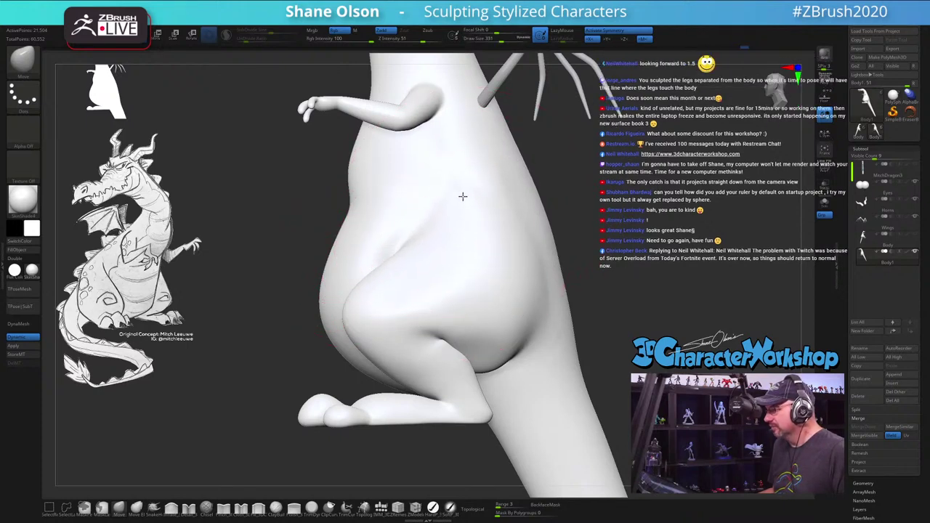
key(s)
drag(443, 182, 440, 176)
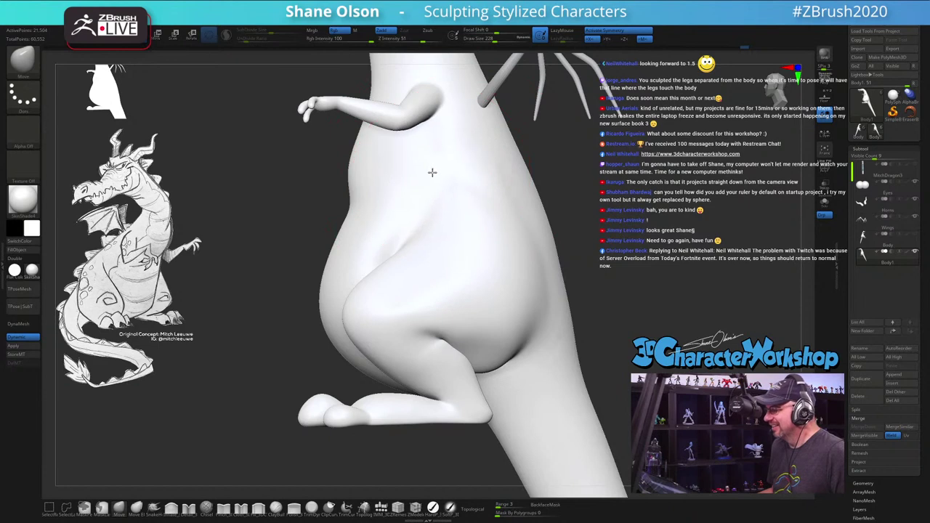
key(s)
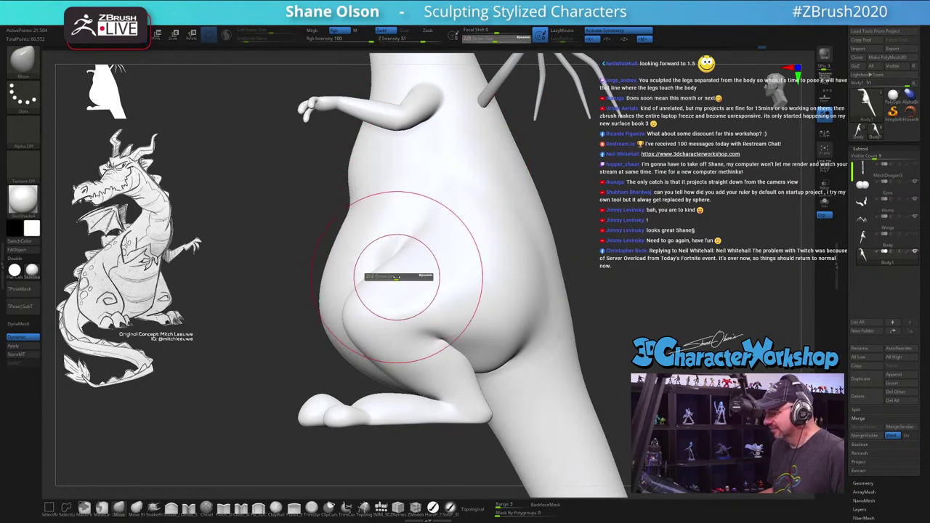
drag(395, 266, 388, 268)
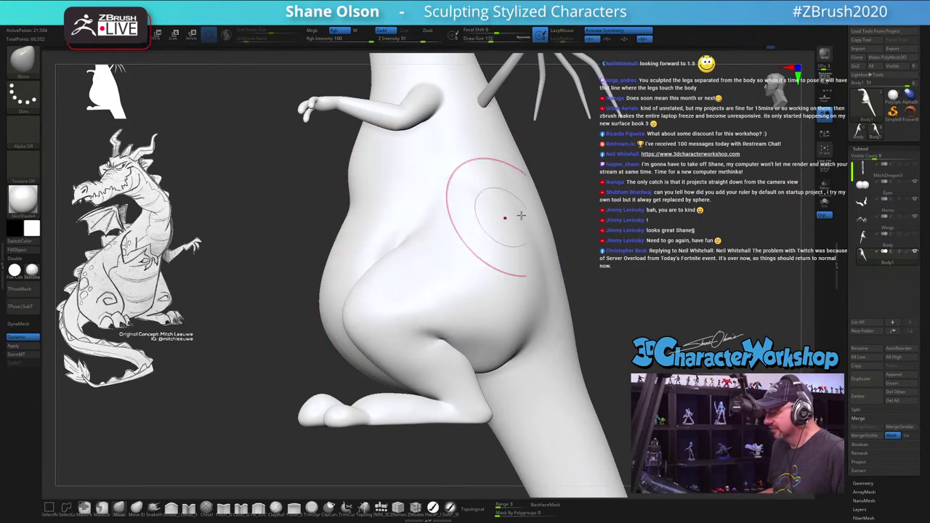
click(775, 86)
drag(530, 224, 421, 234)
mouse_move(251, 289)
mouse_down()
mouse_move(235, 297)
mouse_move(244, 306)
mouse_up()
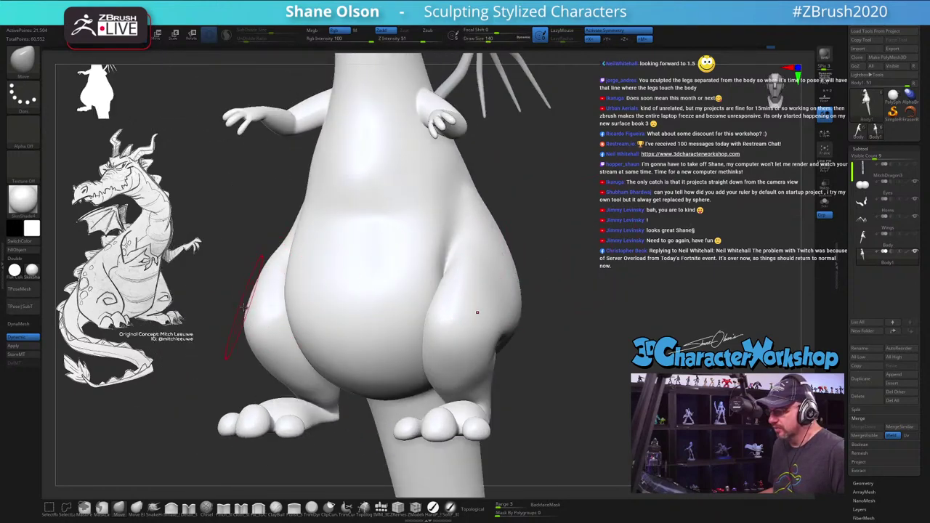
mouse_move(242, 247)
mouse_down()
mouse_move(579, 266)
mouse_move(582, 291)
mouse_up()
key(s)
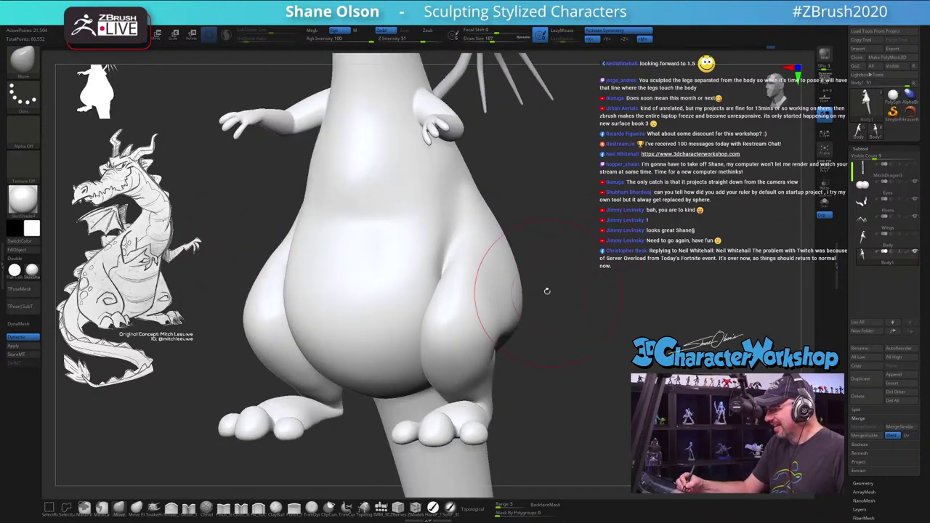
mouse_move(440, 305)
mouse_down()
mouse_move(453, 297)
mouse_move(424, 313)
mouse_move(465, 331)
mouse_move(546, 326)
mouse_move(545, 314)
mouse_move(567, 323)
mouse_move(562, 269)
mouse_move(577, 335)
mouse_up()
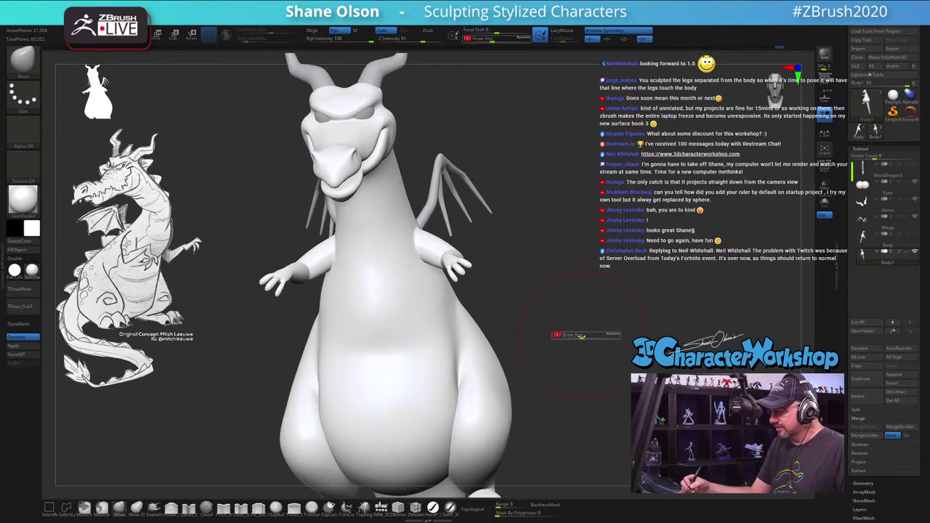
drag(553, 290, 455, 262)
key(r)
Step: Lower the right arm with the gizmo, then clear the mask and pick the Move brush
alt+click(502, 280)
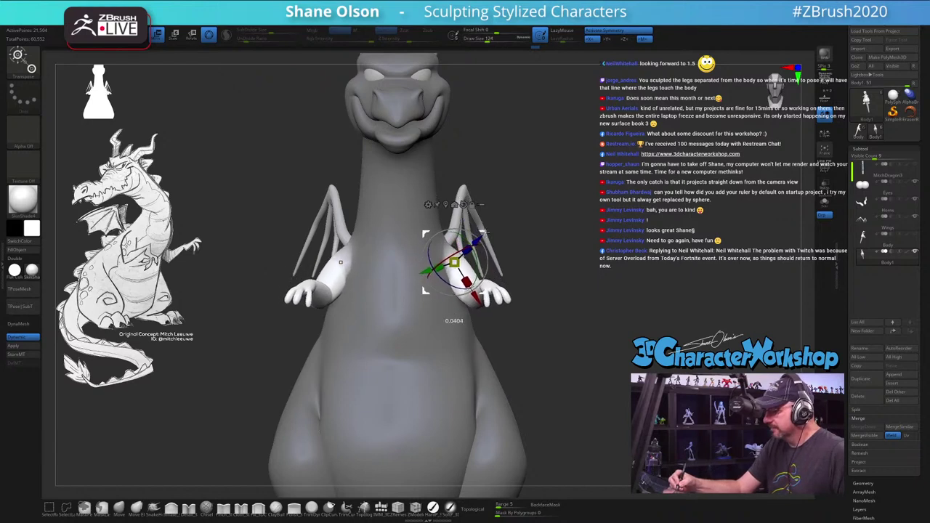
drag(596, 325, 502, 243)
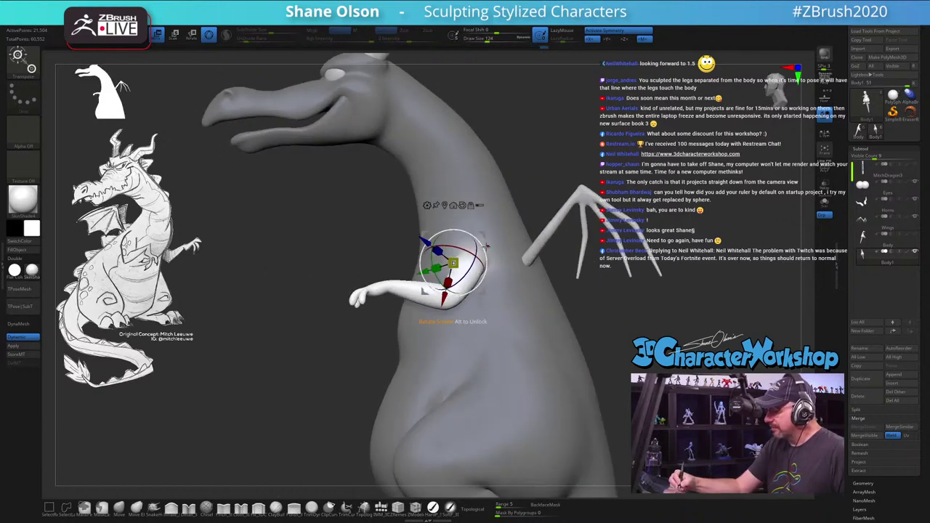
drag(498, 236, 501, 231)
shift+drag(574, 342, 537, 251)
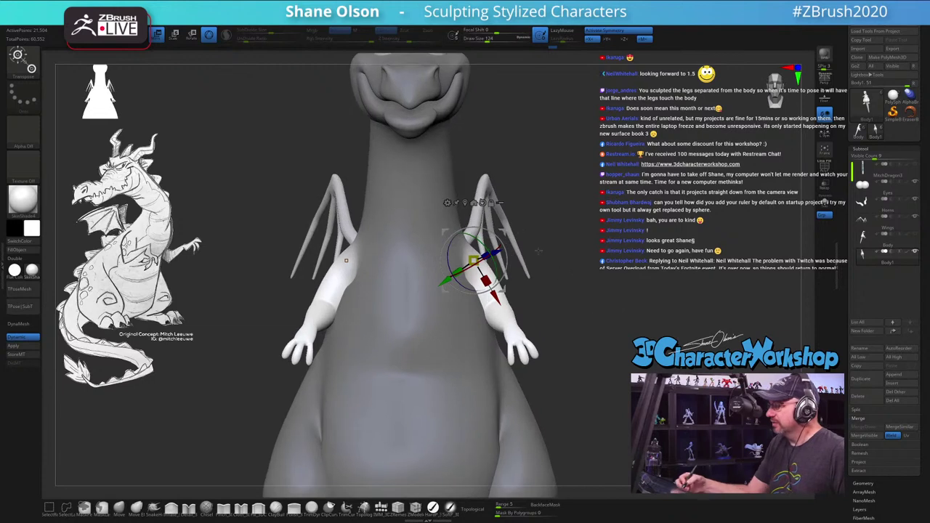
alt+drag(568, 280, 564, 233)
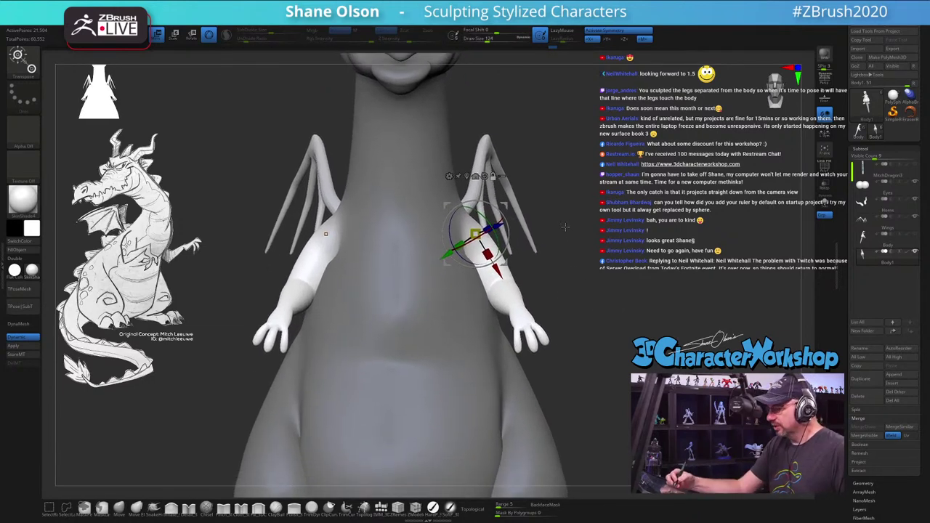
ctrl+click(548, 283)
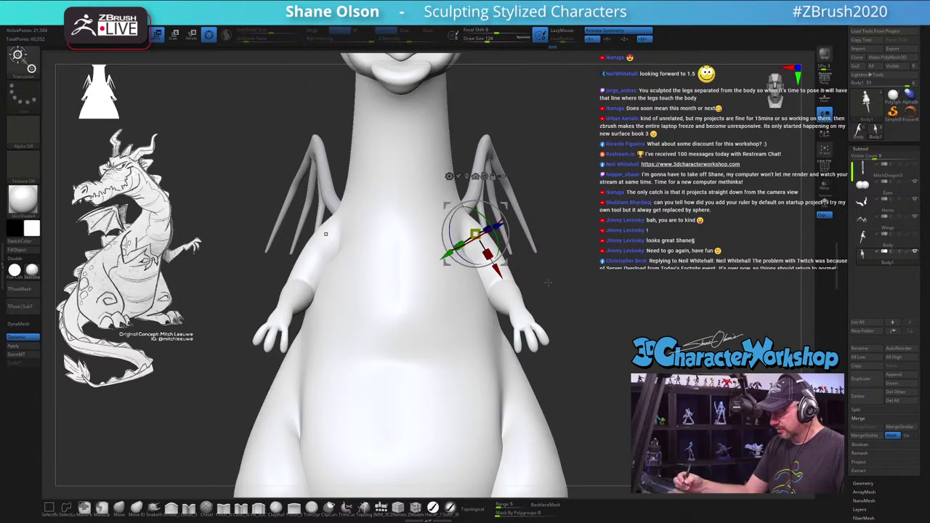
click(128, 508)
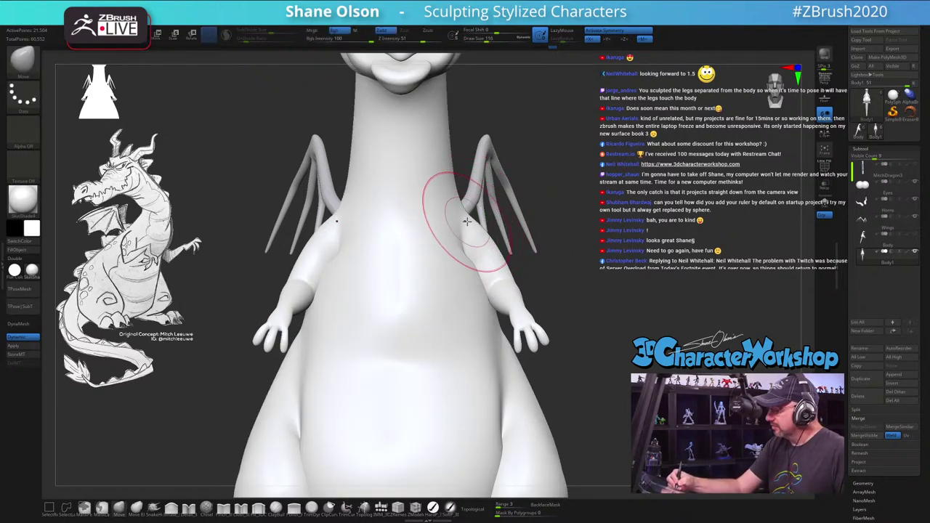
Step: Lower Z Intensity to 23 and smooth where the arms meet the shoulders
right_drag(474, 240, 460, 248)
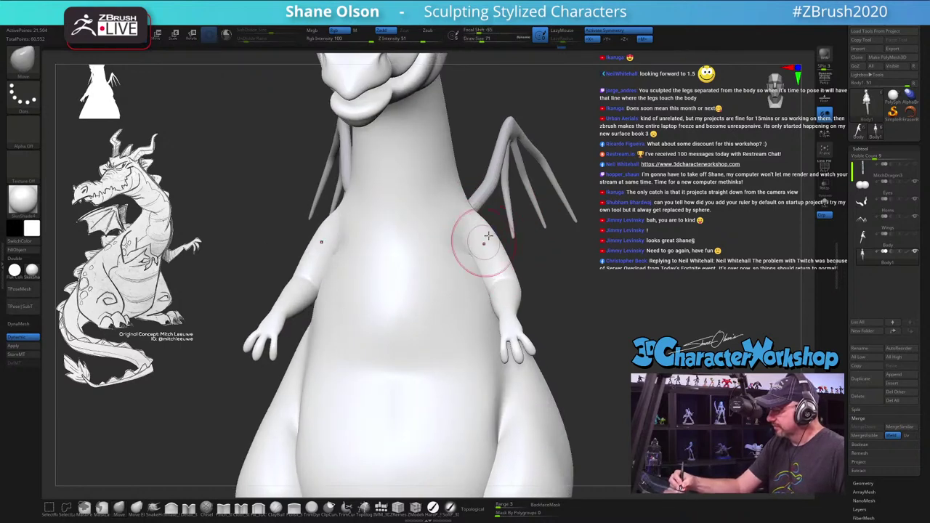
right_drag(486, 239, 474, 182)
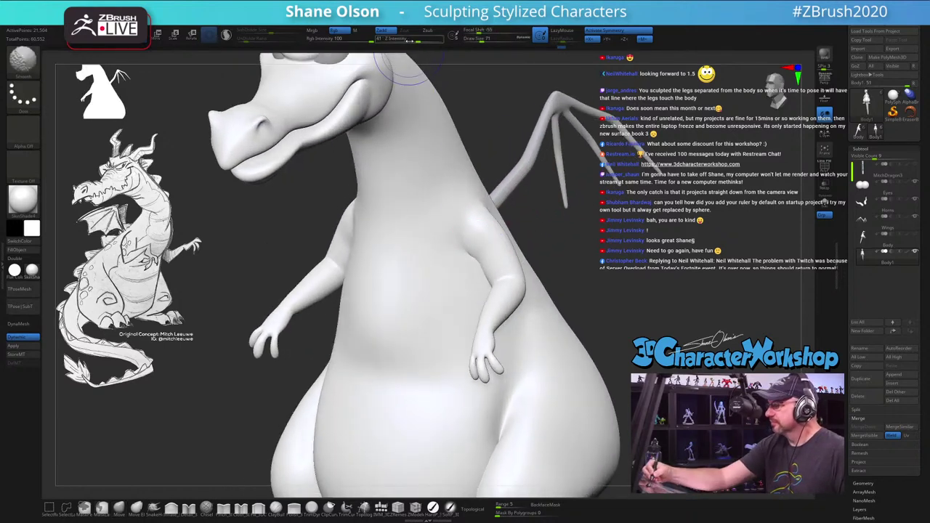
drag(409, 41, 393, 40)
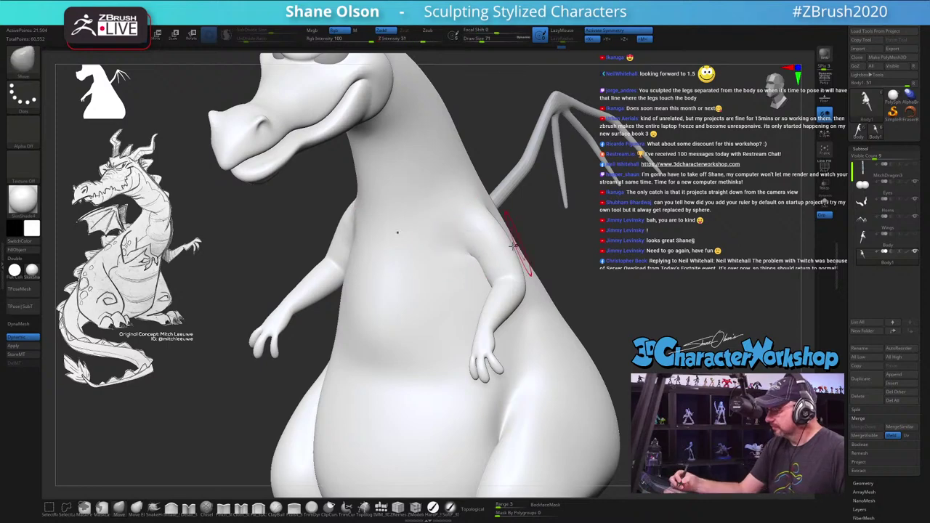
mouse_move(513, 245)
right_down()
mouse_move(482, 232)
mouse_move(587, 254)
mouse_move(566, 222)
right_up()
right_drag(460, 237, 465, 248)
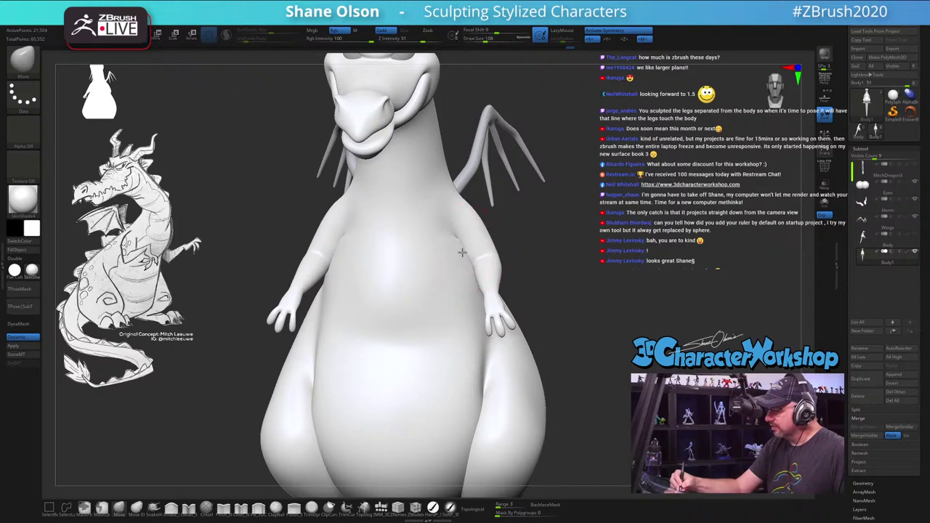
key(shift)
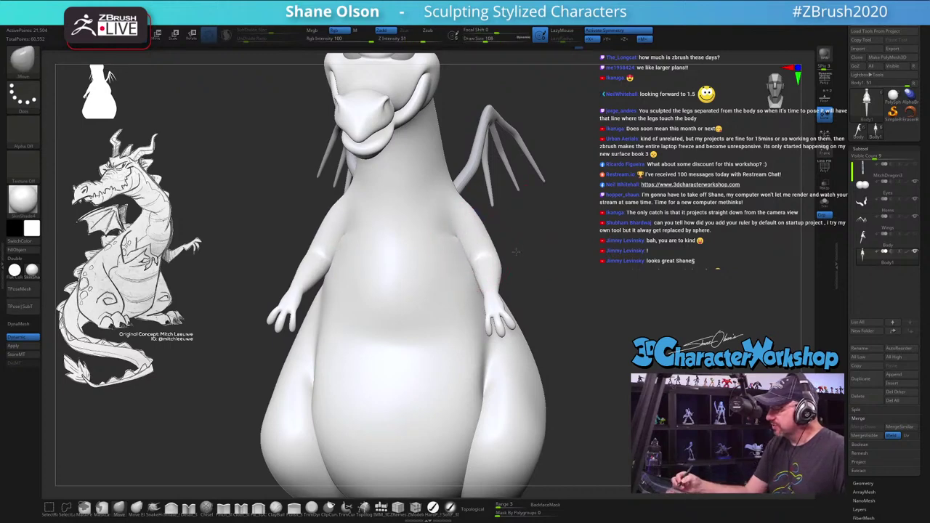
mouse_move(460, 236)
right_down()
mouse_move(469, 240)
mouse_move(482, 187)
right_up()
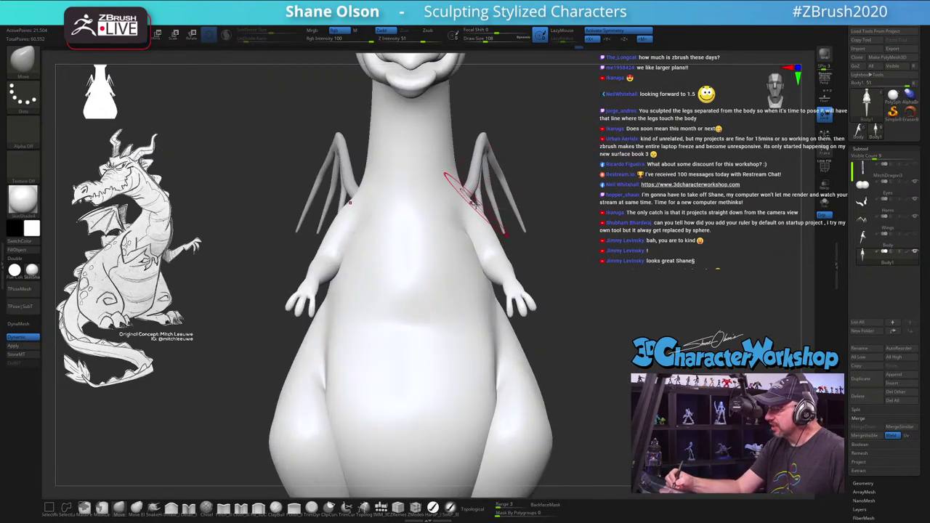
Step: Shrink the brush to 97 and keep blending the arms into the shoulders from all sides
key(bracketleft)
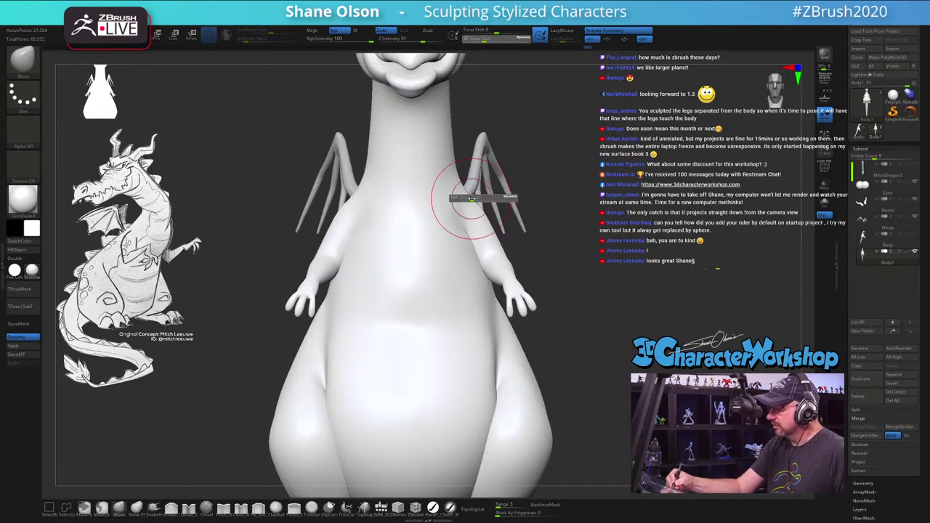
right_drag(467, 196, 607, 335)
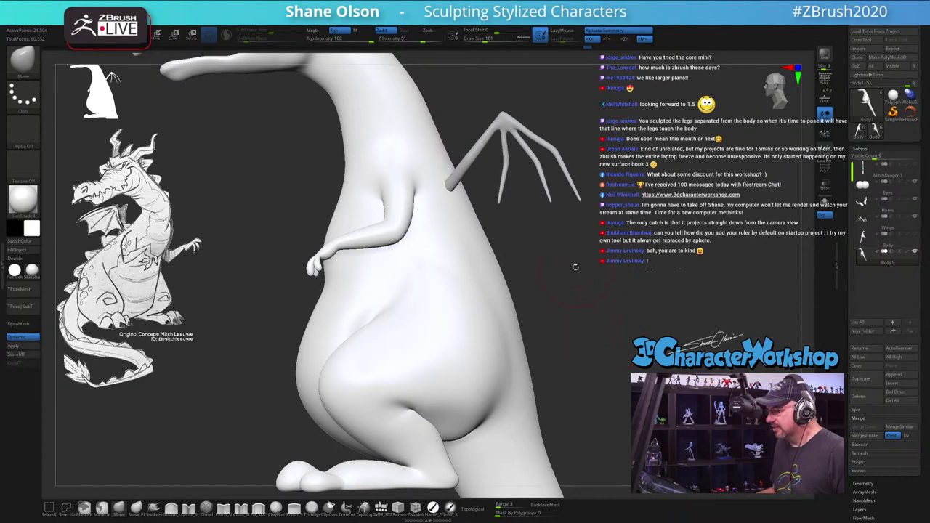
right_drag(575, 267, 550, 252)
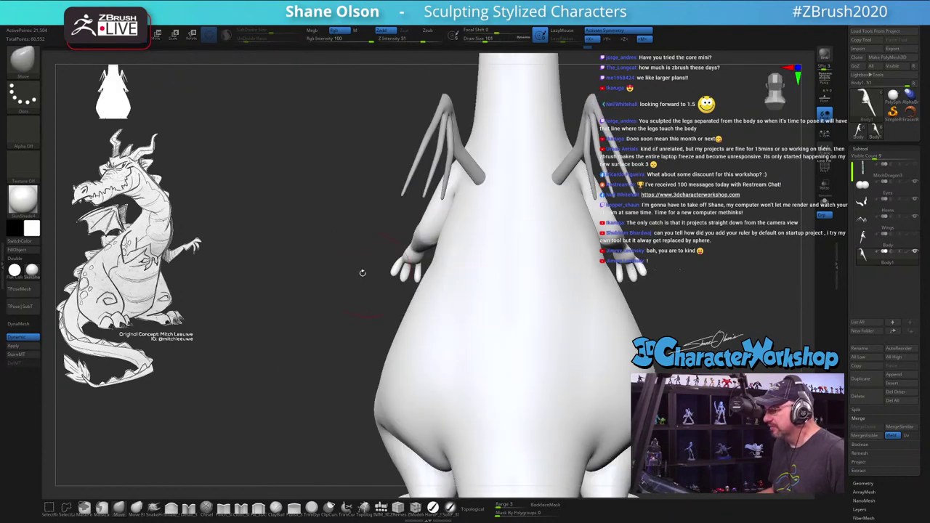
mouse_move(331, 251)
right_down()
mouse_move(556, 254)
mouse_move(575, 267)
mouse_move(436, 262)
right_up()
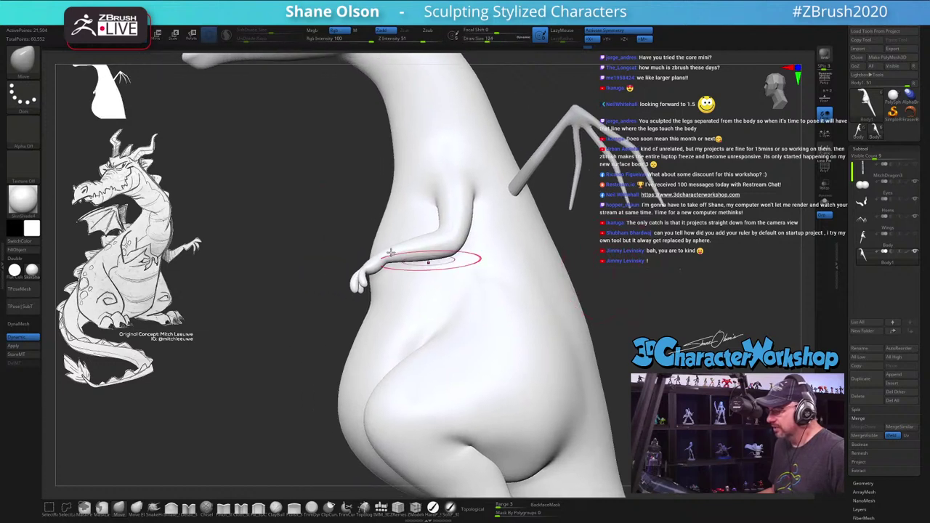
key(s)
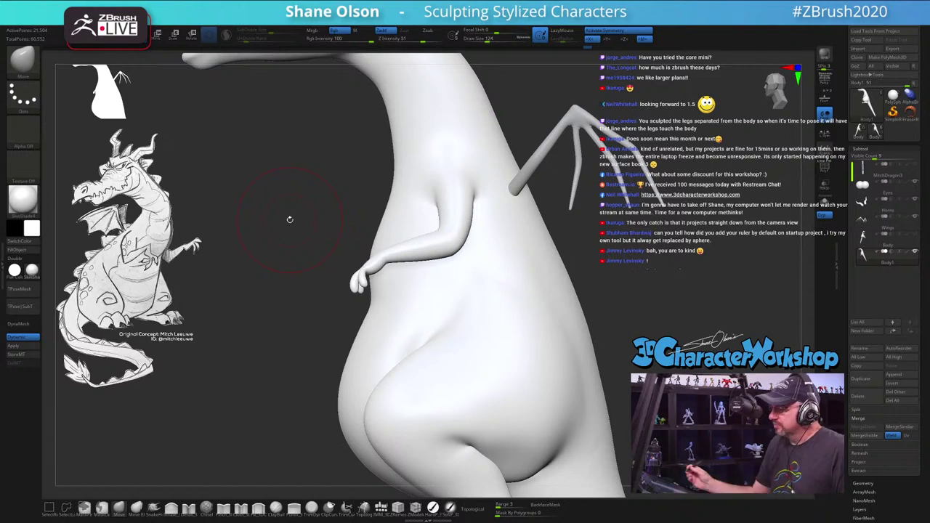
drag(202, 441, 332, 322)
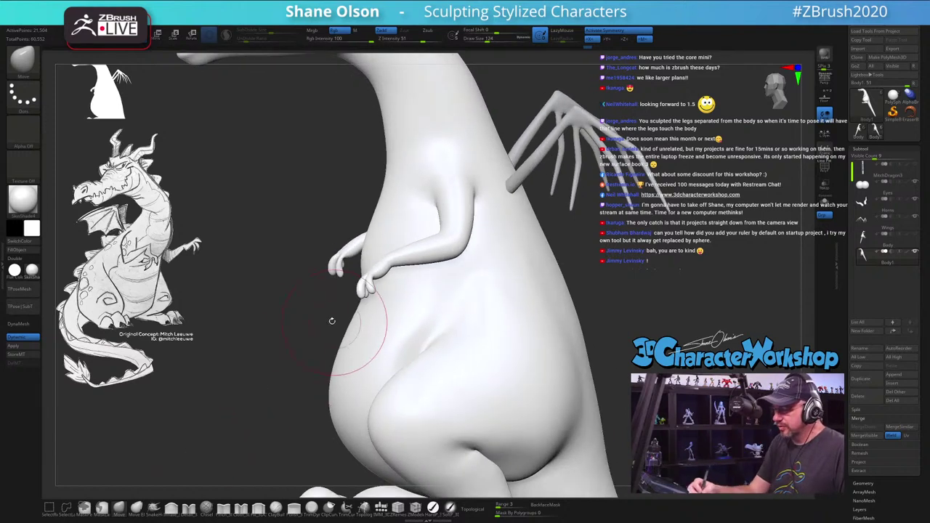
mouse_move(300, 361)
mouse_down()
mouse_move(405, 228)
mouse_move(393, 262)
mouse_move(411, 284)
mouse_up()
key(s)
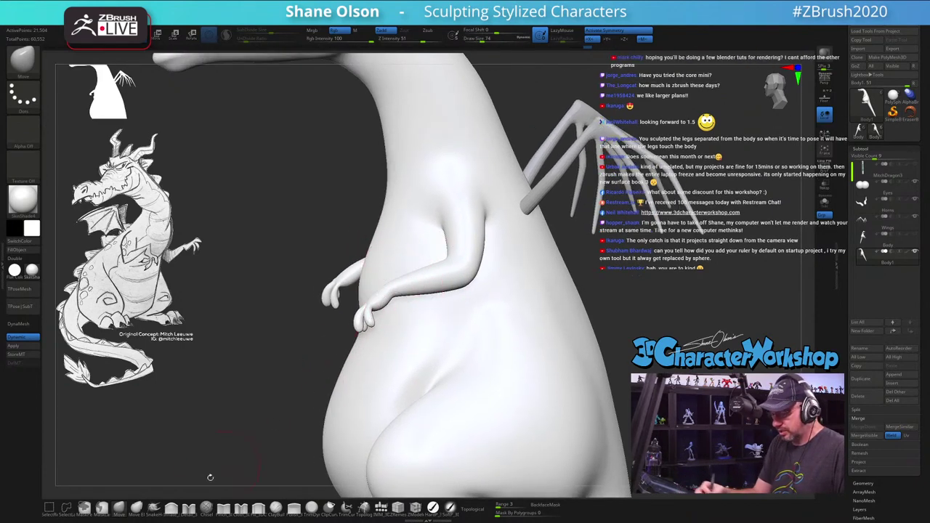
Step: Mask all but the hands, move them with the gizmo to rest against the belly, then unmask
key(w)
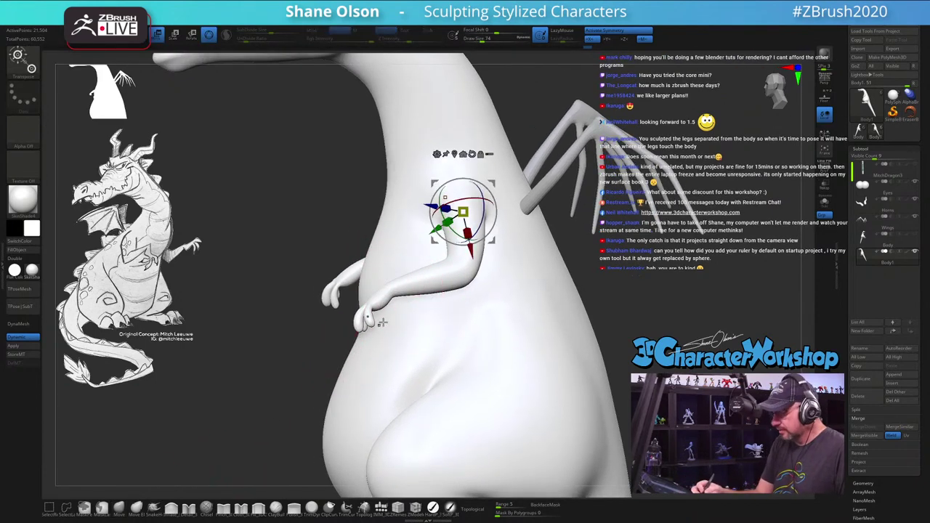
ctrl+click(384, 287)
alt+drag(407, 285, 450, 271)
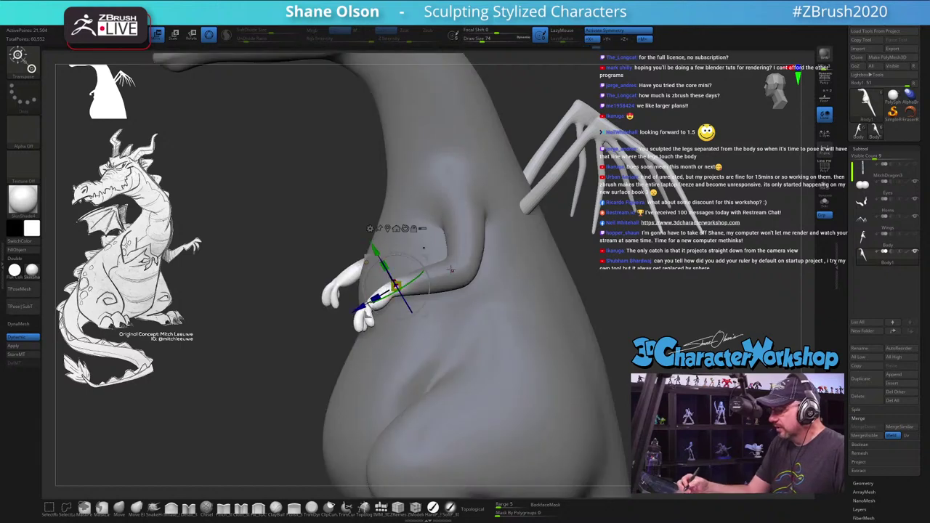
drag(436, 240, 529, 315)
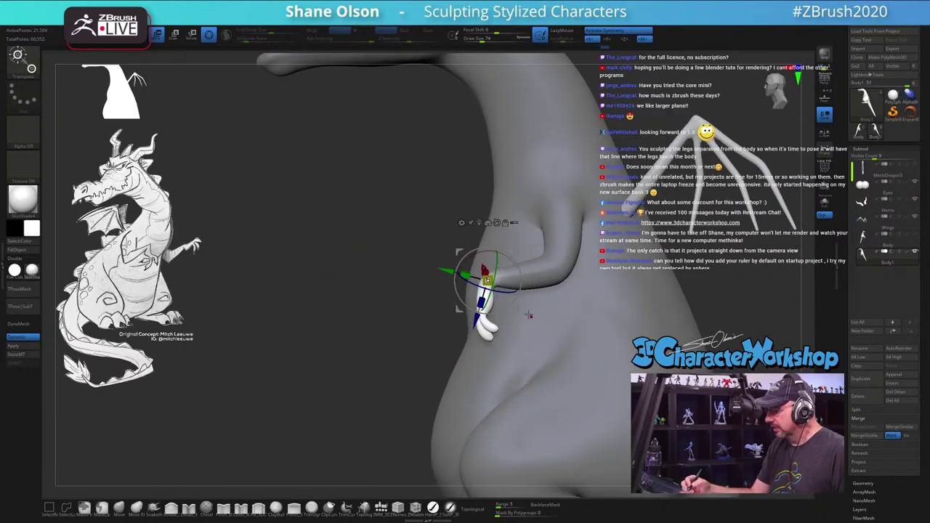
drag(528, 256, 575, 257)
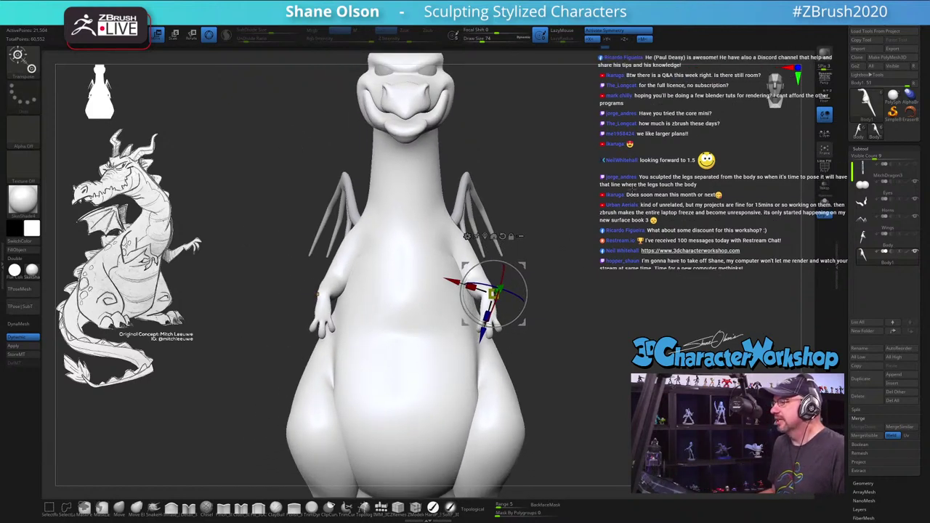
alt+drag(591, 218, 591, 198)
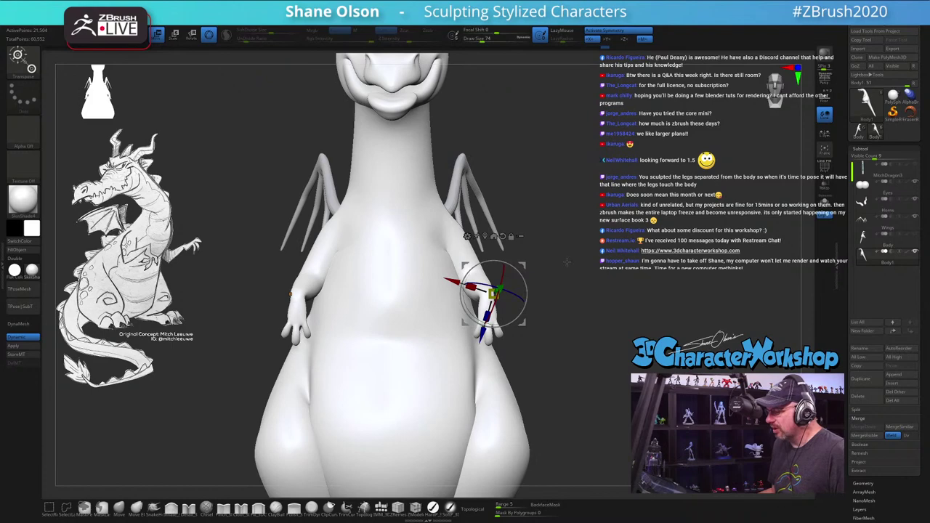
drag(567, 263, 499, 271)
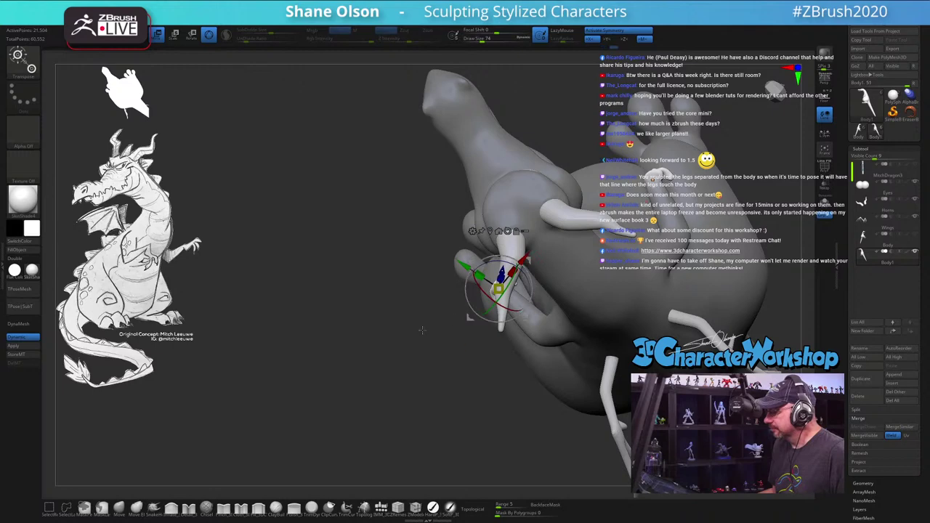
drag(421, 330, 465, 203)
ctrl+click(513, 193)
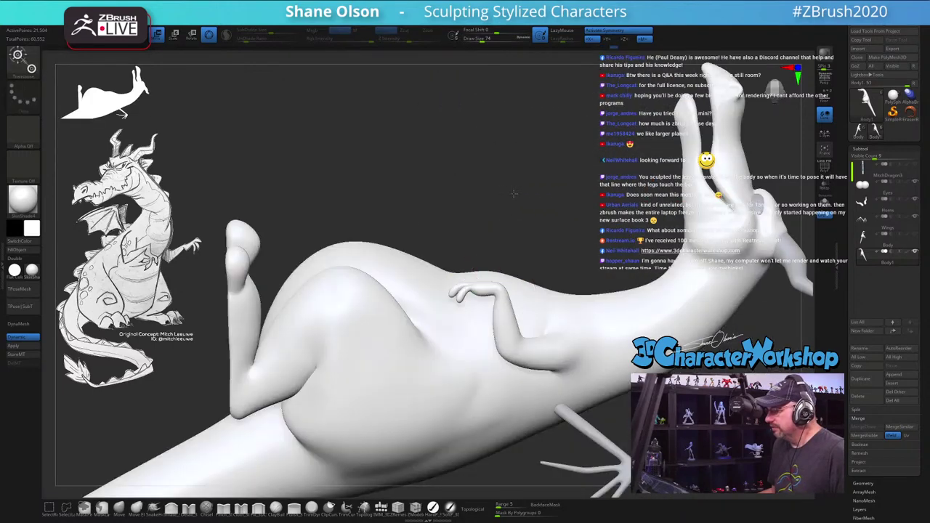
Step: Return to brush sculpting and orbit to a front view of the posed dragon
key(q)
mouse_move(397, 158)
mouse_down()
mouse_move(443, 197)
mouse_move(586, 269)
mouse_move(562, 242)
mouse_move(592, 205)
mouse_move(553, 240)
mouse_up()
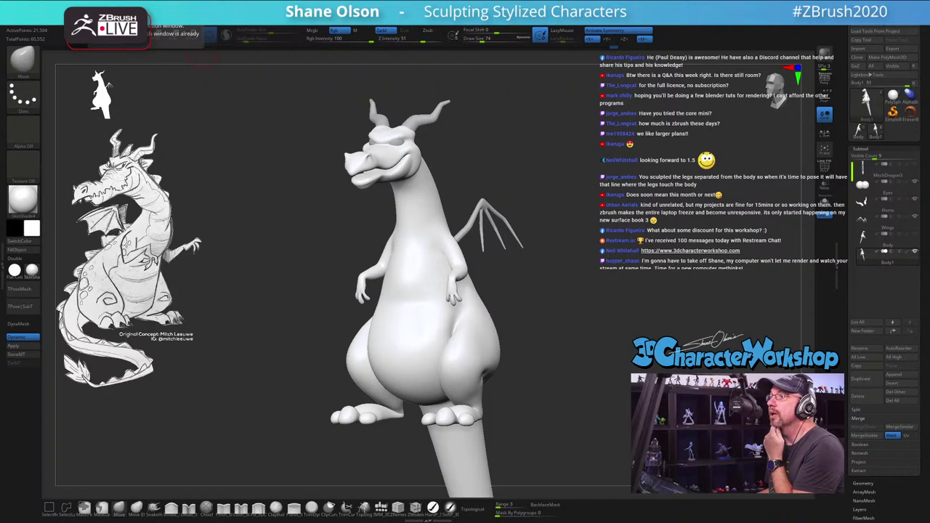
Step: Switch to Windows Photos showing the pig-and-fox character render
key(alt+Tab)
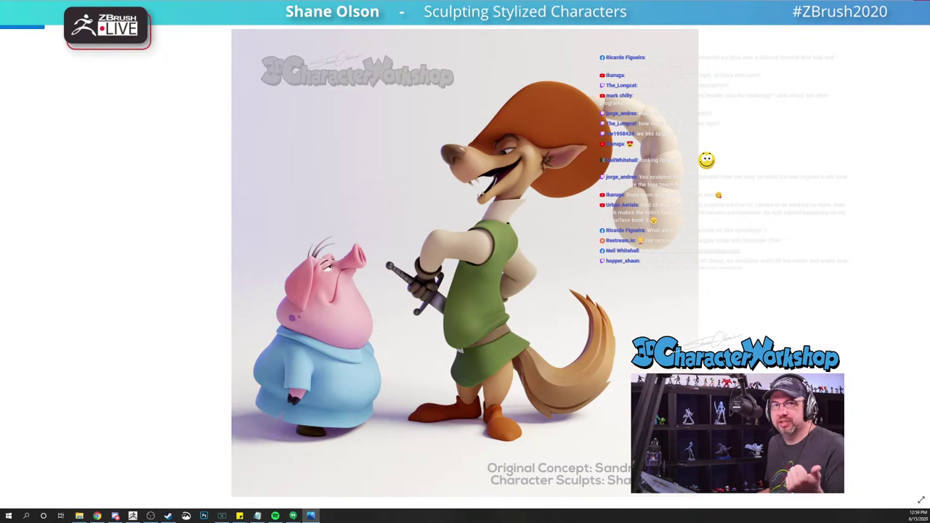
Step: Back in ZBrush, enlarge the brush to about 154 and pull the arm up toward the shoulder
key(alt+Tab)
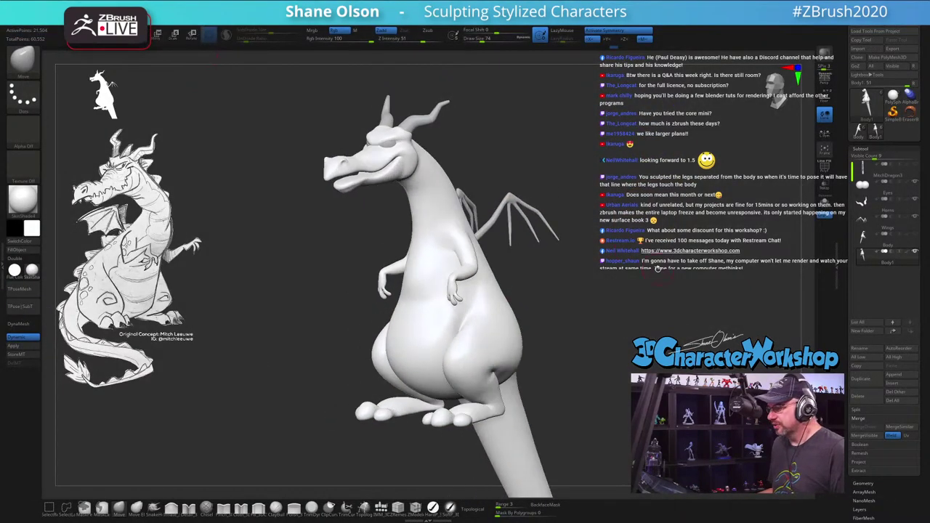
mouse_move(658, 268)
mouse_down()
mouse_move(585, 291)
mouse_move(588, 314)
mouse_move(607, 309)
mouse_move(585, 327)
mouse_move(600, 256)
mouse_move(573, 278)
mouse_move(578, 268)
mouse_move(568, 266)
mouse_move(571, 303)
mouse_move(591, 312)
mouse_move(569, 297)
mouse_up()
drag(543, 340, 521, 357)
key(s)
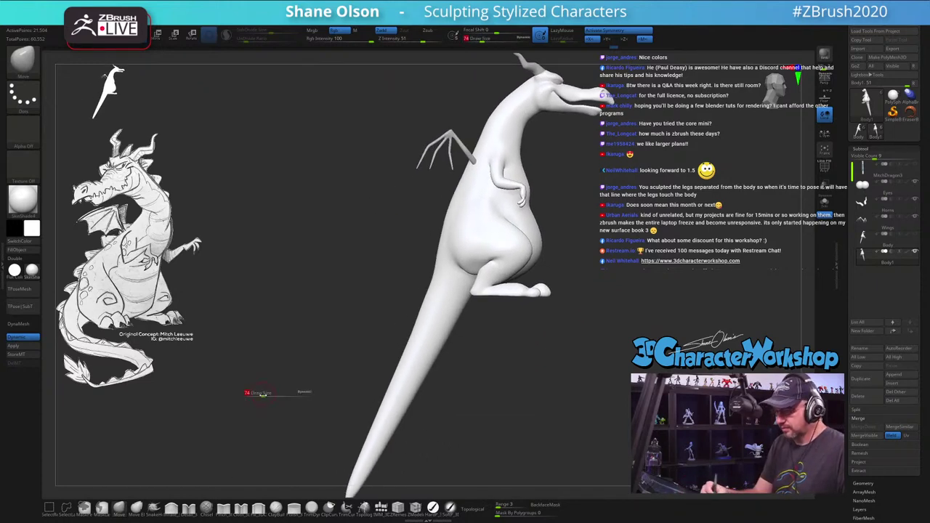
drag(259, 394, 285, 394)
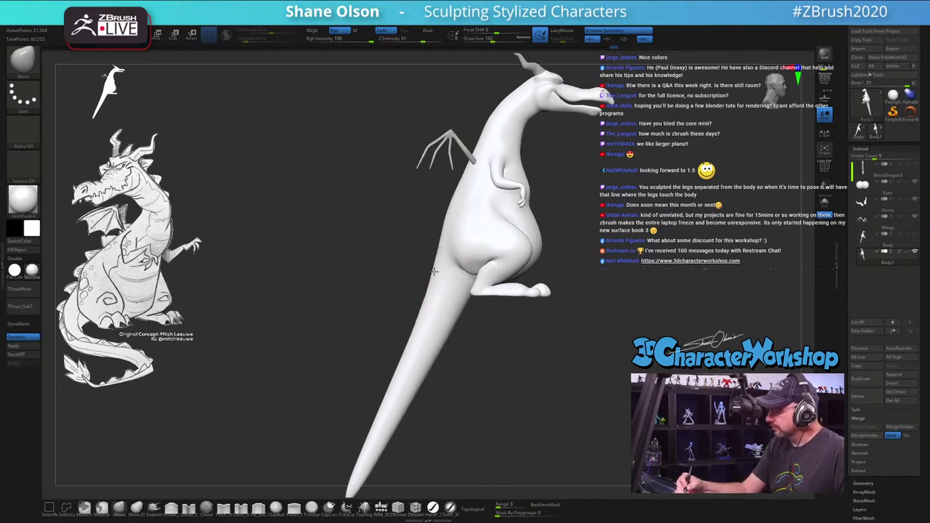
drag(481, 316, 481, 308)
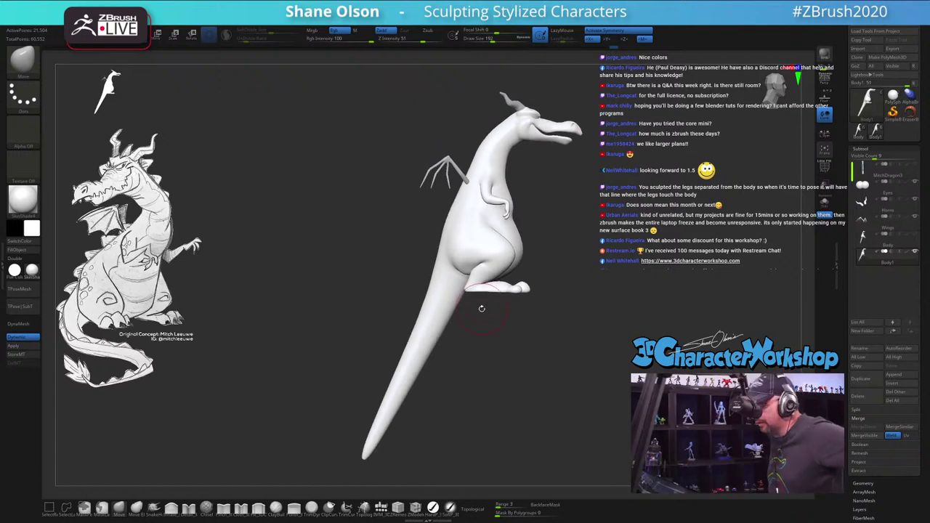
mouse_move(574, 204)
mouse_down()
mouse_move(502, 293)
mouse_move(473, 306)
mouse_move(504, 275)
mouse_move(524, 276)
mouse_move(535, 284)
mouse_move(531, 333)
mouse_up()
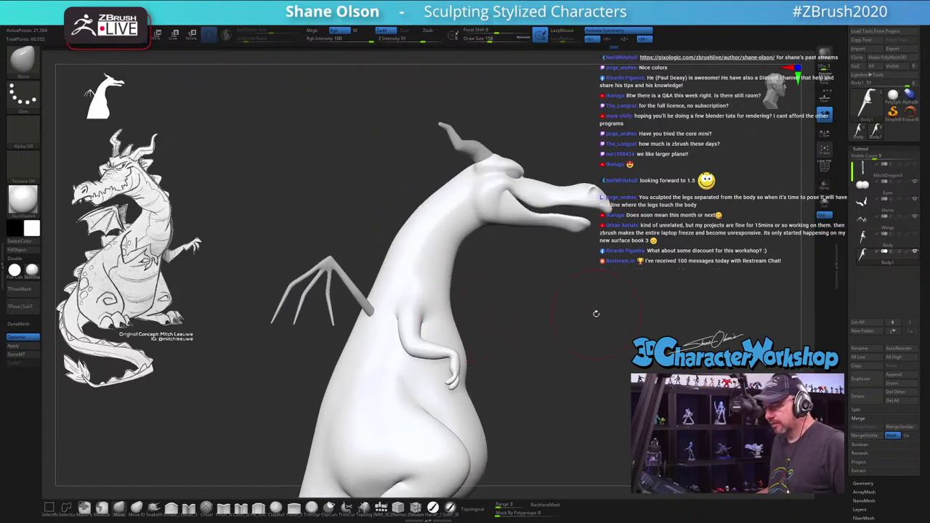
drag(597, 313, 508, 298)
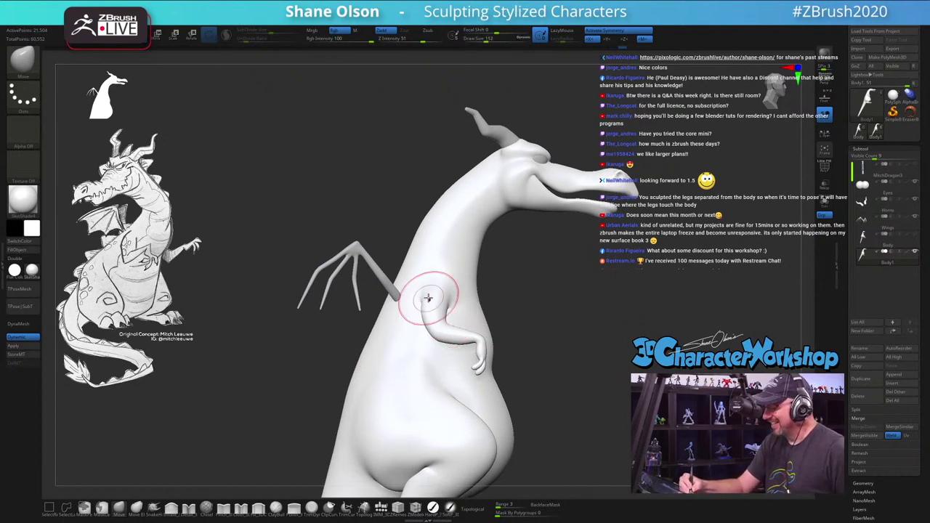
drag(435, 331, 430, 338)
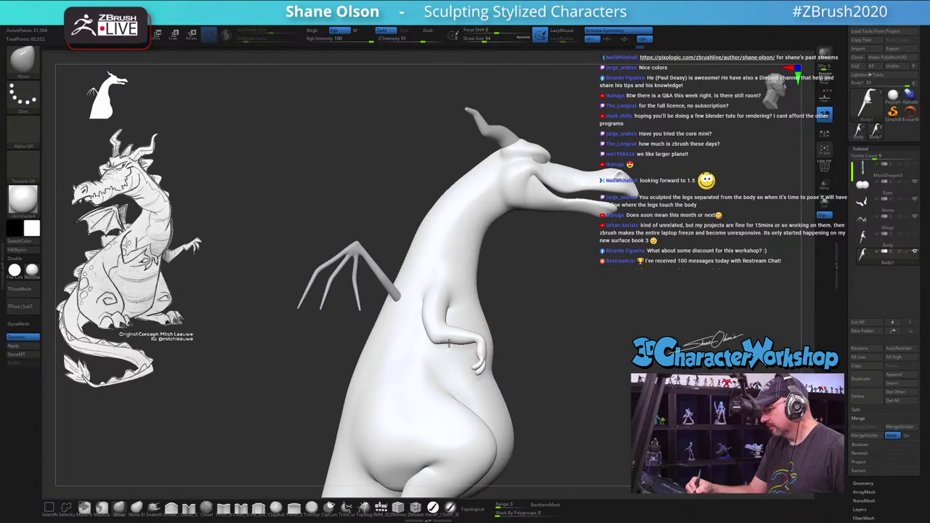
drag(554, 334, 551, 363)
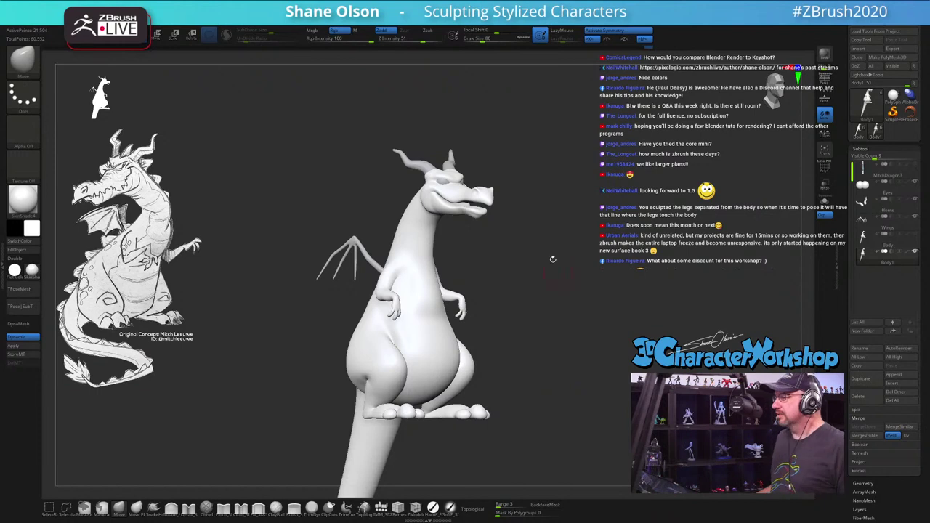
Step: Set the brush size to 177, then 192, and push and smooth the belly from several angles
mouse_move(567, 256)
mouse_down()
mouse_move(549, 268)
mouse_move(528, 259)
mouse_move(538, 259)
mouse_up()
key(s)
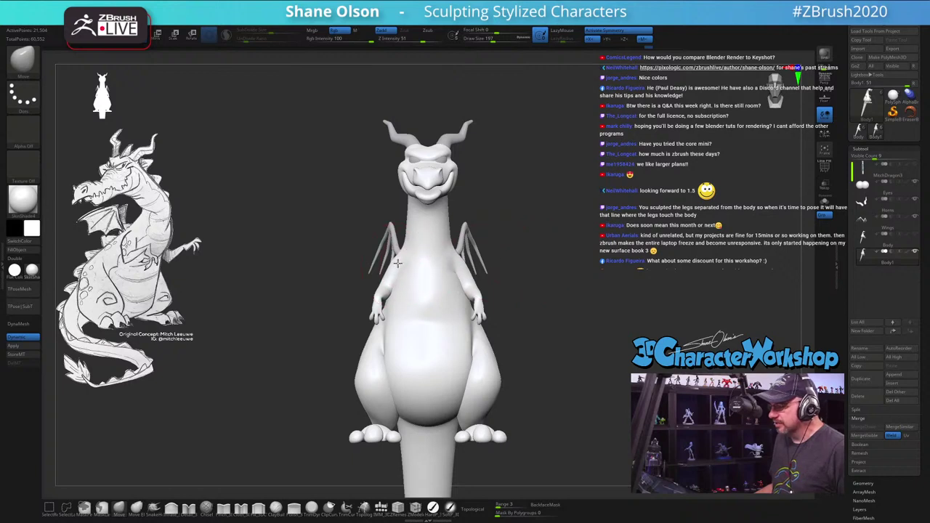
key(s)
drag(417, 253, 410, 255)
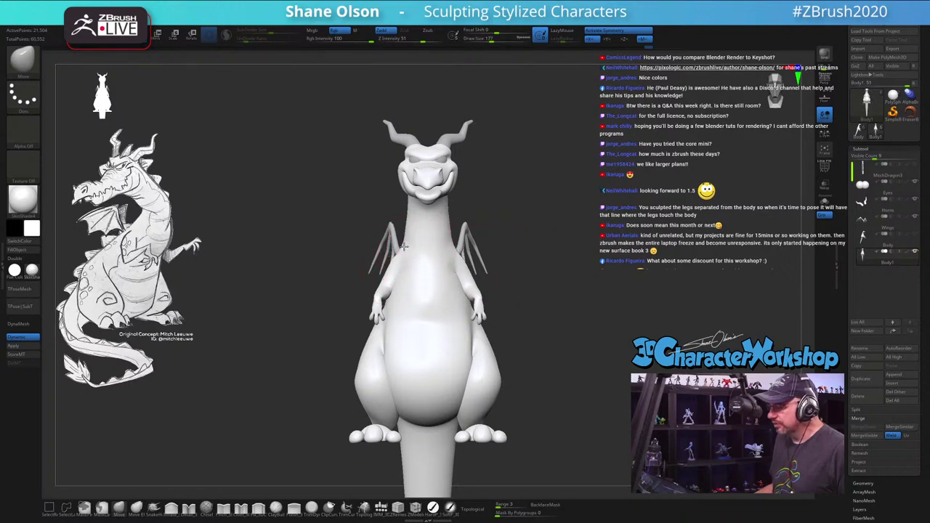
mouse_move(501, 241)
mouse_down()
mouse_move(547, 235)
mouse_move(503, 243)
mouse_move(523, 283)
mouse_move(506, 292)
mouse_move(533, 297)
mouse_move(359, 323)
mouse_up()
key(s)
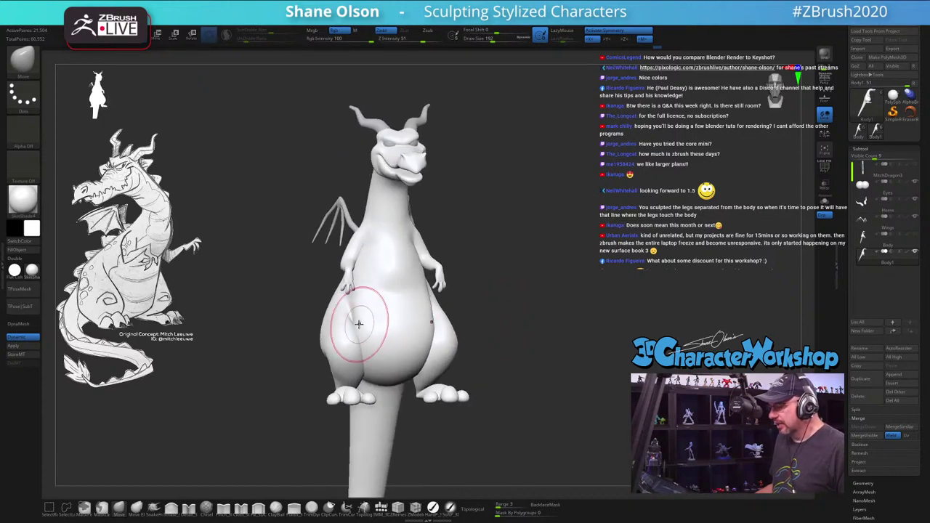
key(shift)
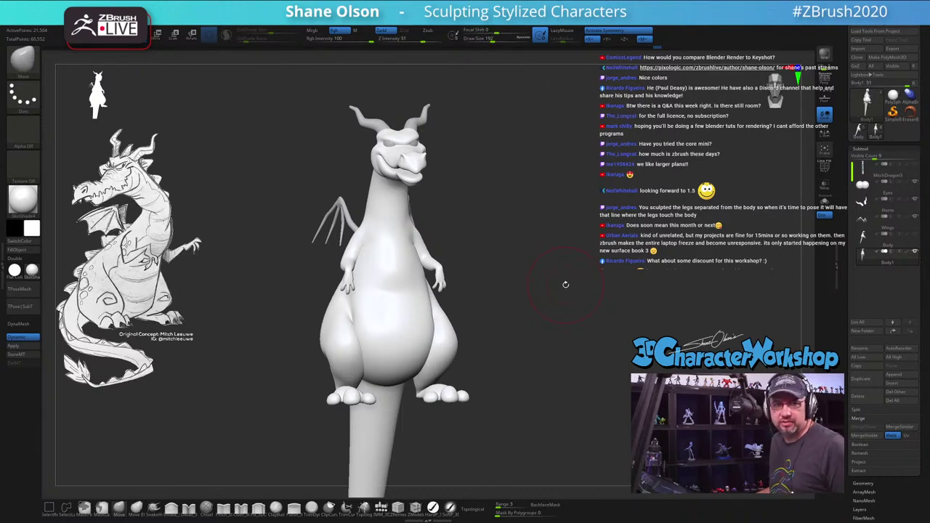
drag(571, 290, 564, 296)
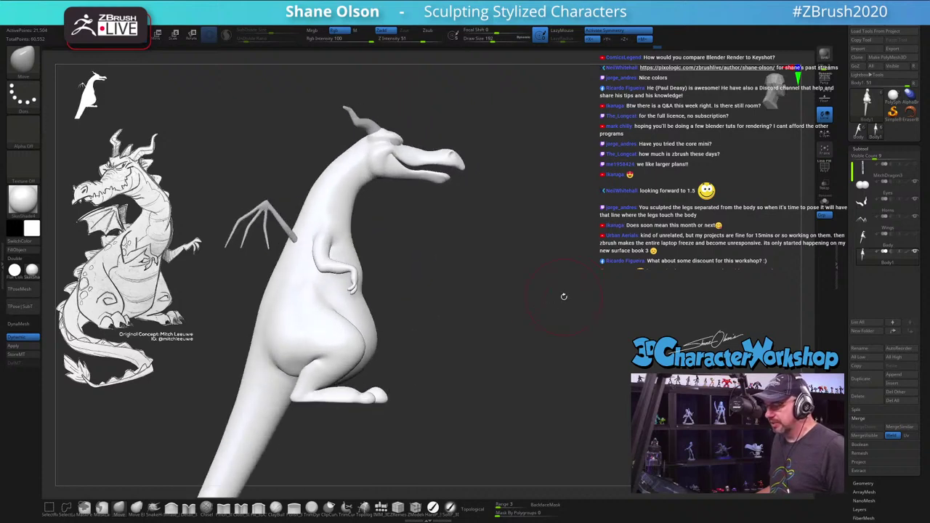
mouse_move(476, 376)
mouse_down()
mouse_move(541, 383)
mouse_move(476, 360)
mouse_move(492, 370)
mouse_move(495, 363)
mouse_move(523, 377)
mouse_move(535, 402)
mouse_move(540, 395)
mouse_move(560, 411)
mouse_move(575, 334)
mouse_move(592, 338)
mouse_move(573, 397)
mouse_up()
key(shift)
key(shift)
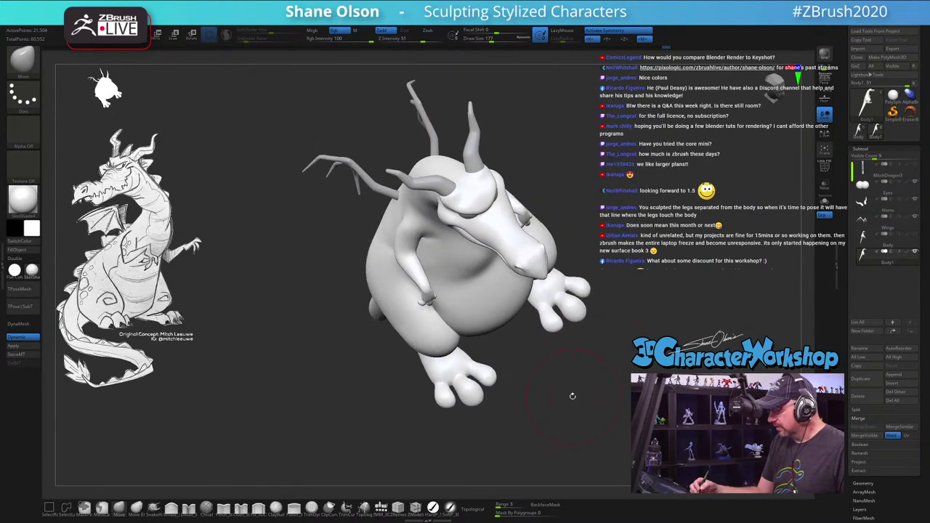
Step: Inflate the dragon's toes with the Inflate brush at a draw size of about 126
key(shift)
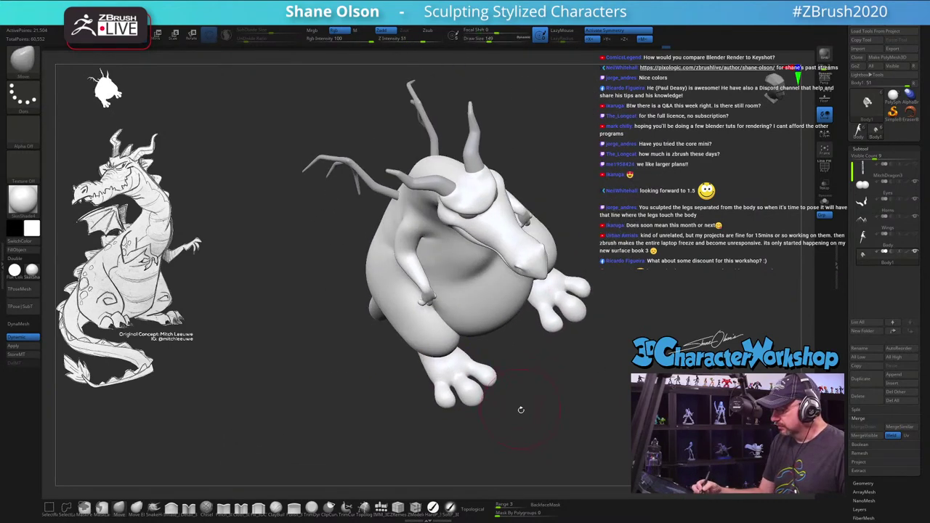
mouse_move(526, 409)
mouse_down()
mouse_move(543, 412)
mouse_move(498, 431)
mouse_up()
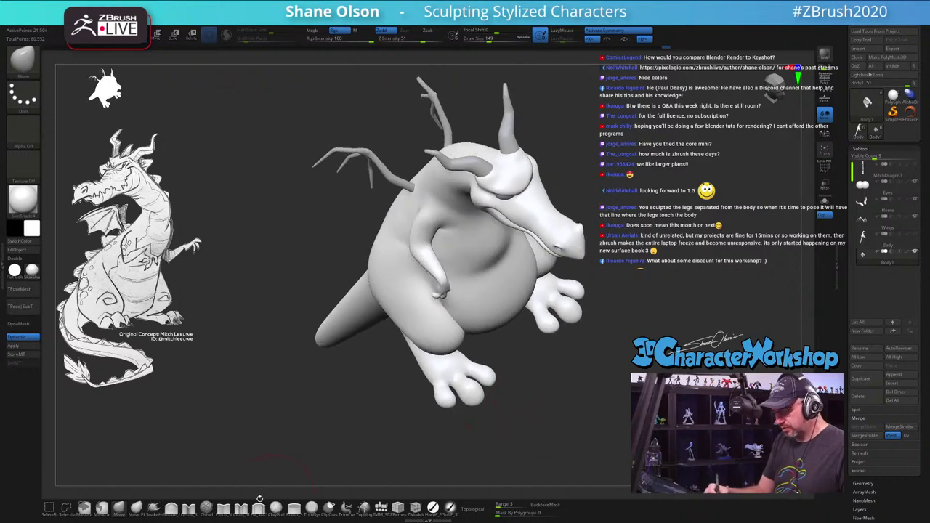
click(188, 507)
key(bracketleft)
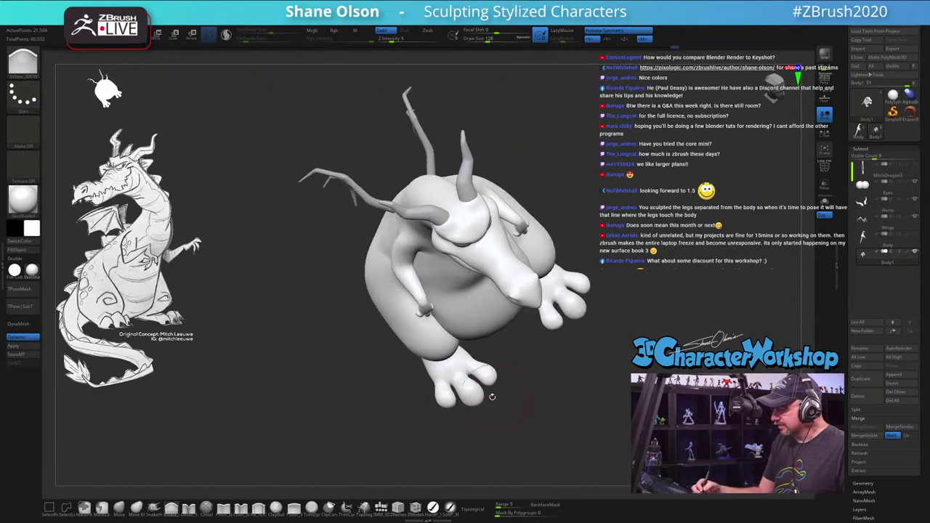
right_drag(469, 369, 480, 369)
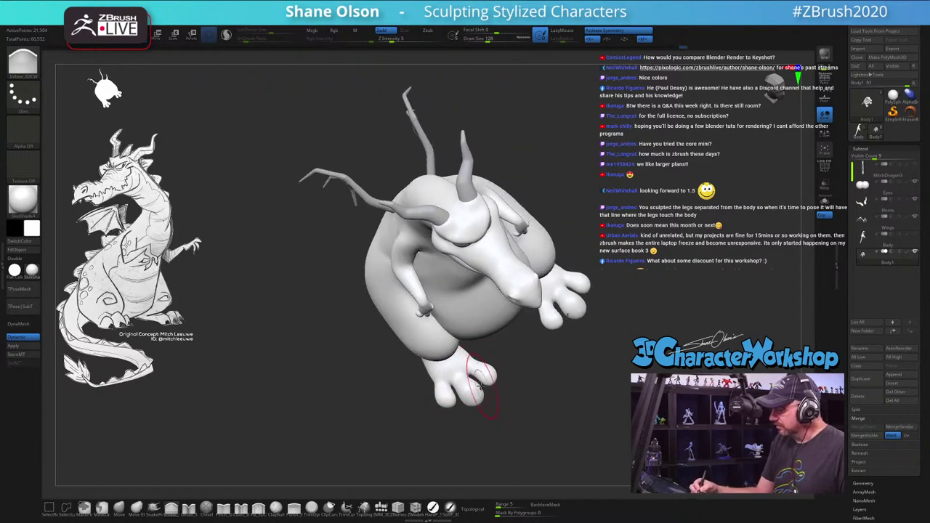
right_drag(509, 401, 508, 396)
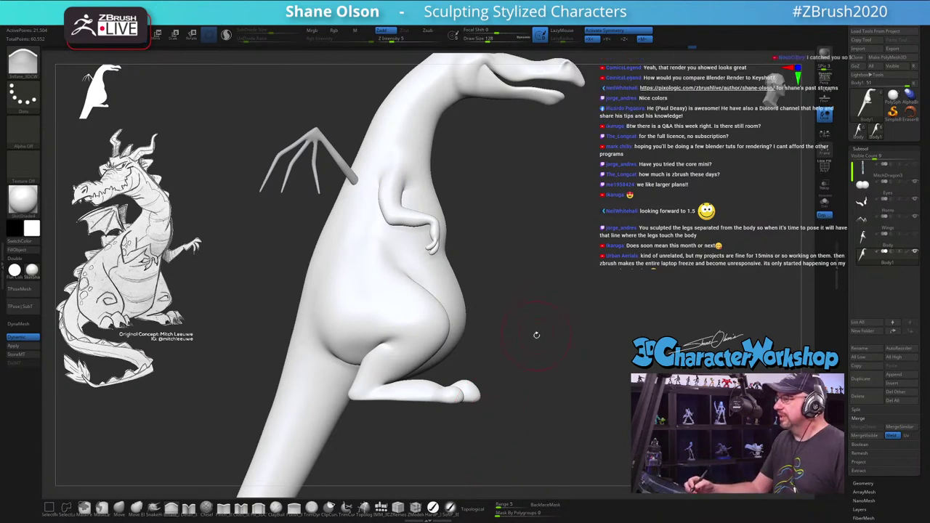
Step: With the Move brush, clear the old mask and lasso-mask a wedge of the foot at the toe
drag(536, 333, 546, 336)
drag(538, 285, 513, 311)
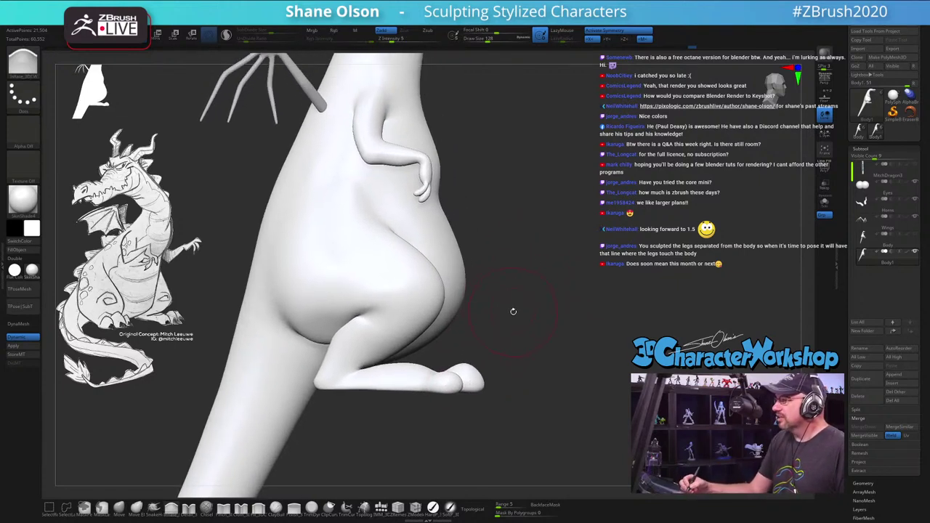
click(119, 507)
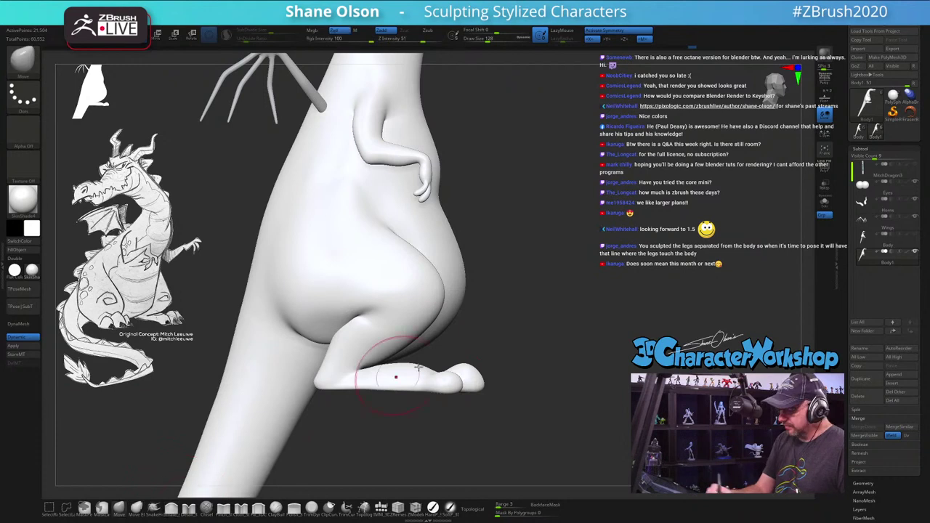
key(shift)
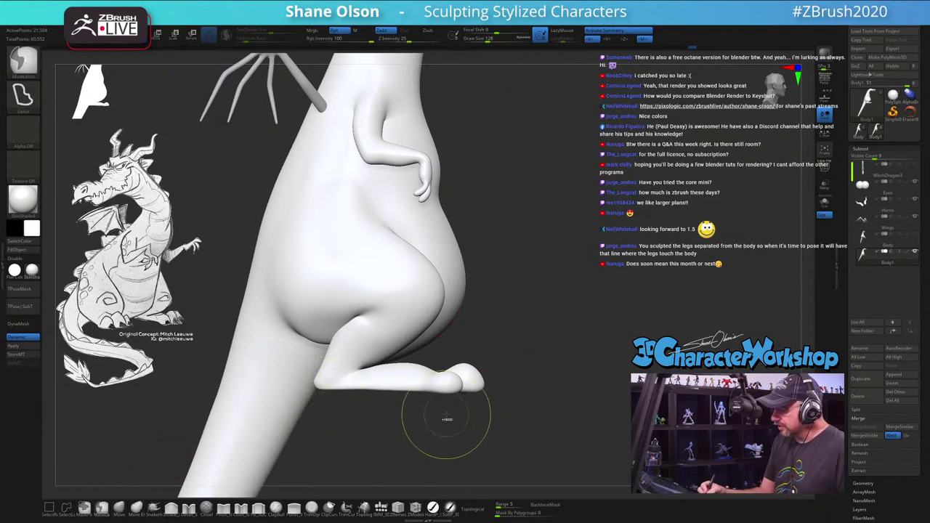
ctrl+click(509, 375)
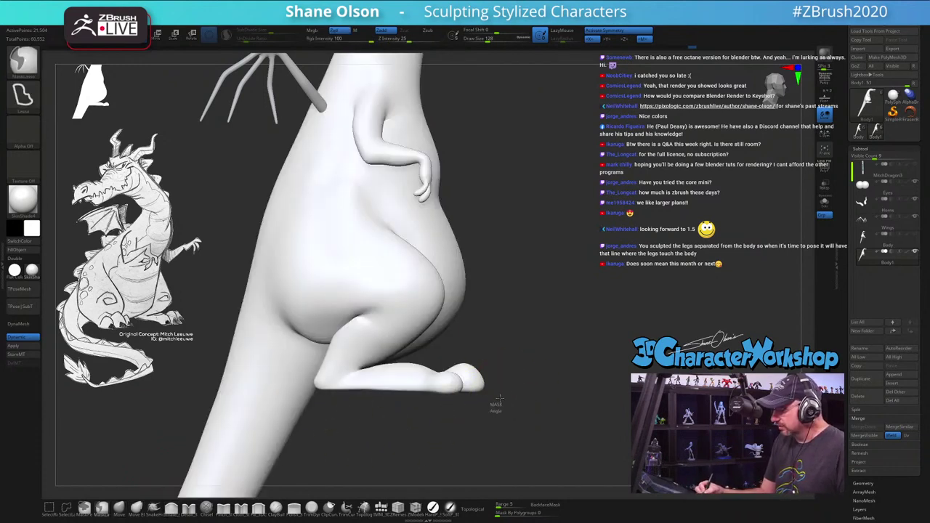
ctrl+drag(494, 382, 459, 388)
drag(533, 411, 497, 396)
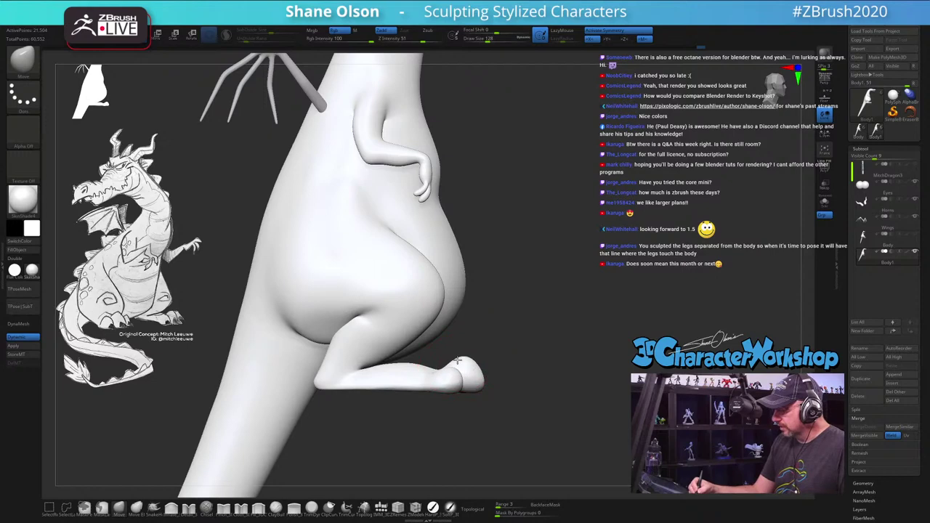
mouse_move(509, 385)
mouse_down()
mouse_move(523, 367)
mouse_move(511, 390)
mouse_move(517, 353)
mouse_move(235, 488)
mouse_up()
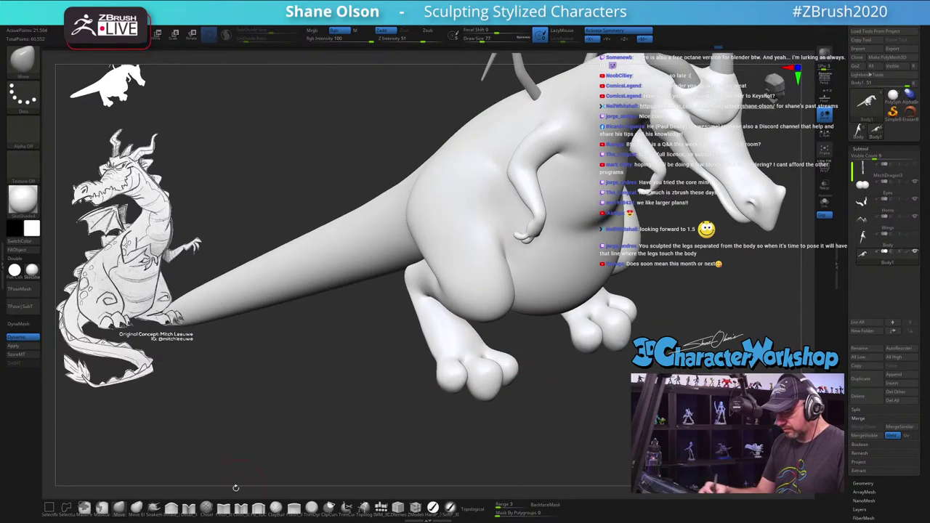
Step: Adjust the brush size and orbit around the legs and feet to check the rounded toes
alt+drag(492, 403, 492, 426)
key(s)
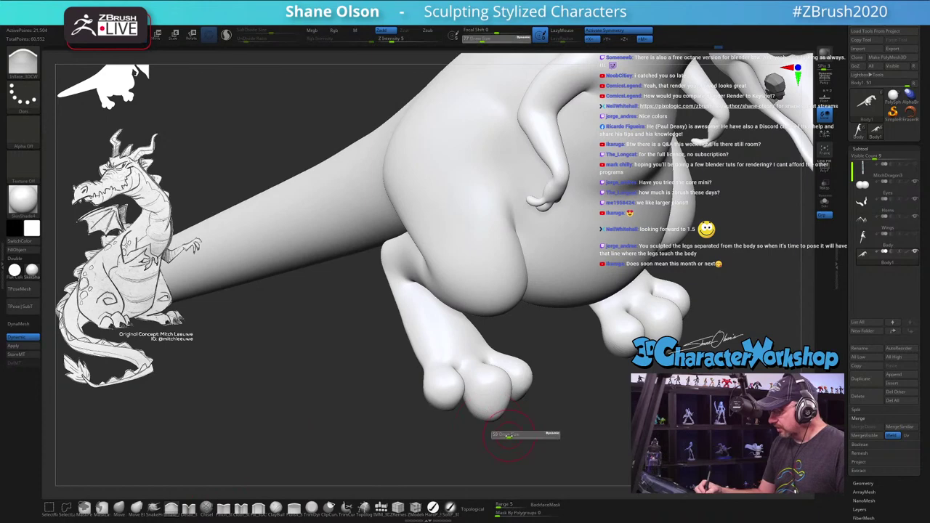
drag(467, 342, 478, 349)
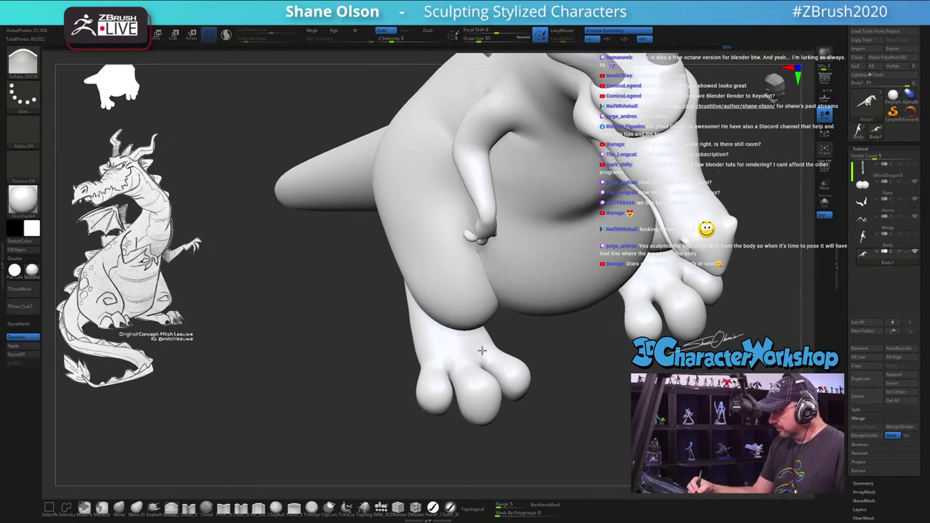
drag(508, 361, 500, 348)
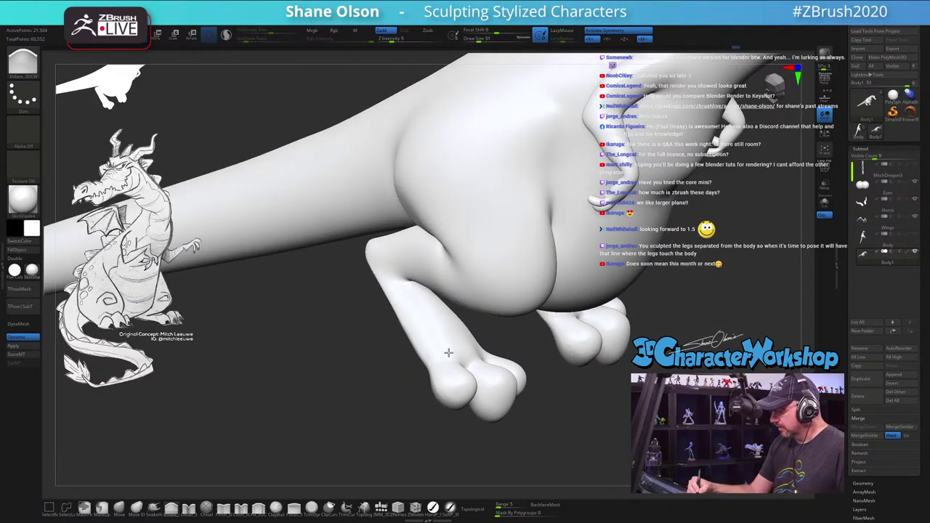
mouse_move(582, 386)
mouse_down()
mouse_move(473, 385)
mouse_move(586, 386)
mouse_move(444, 353)
mouse_up()
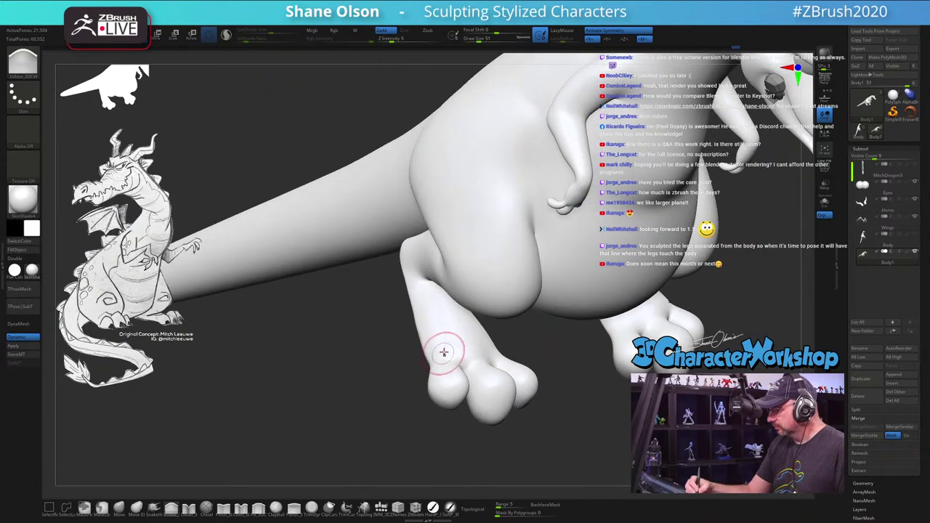
drag(476, 385, 490, 418)
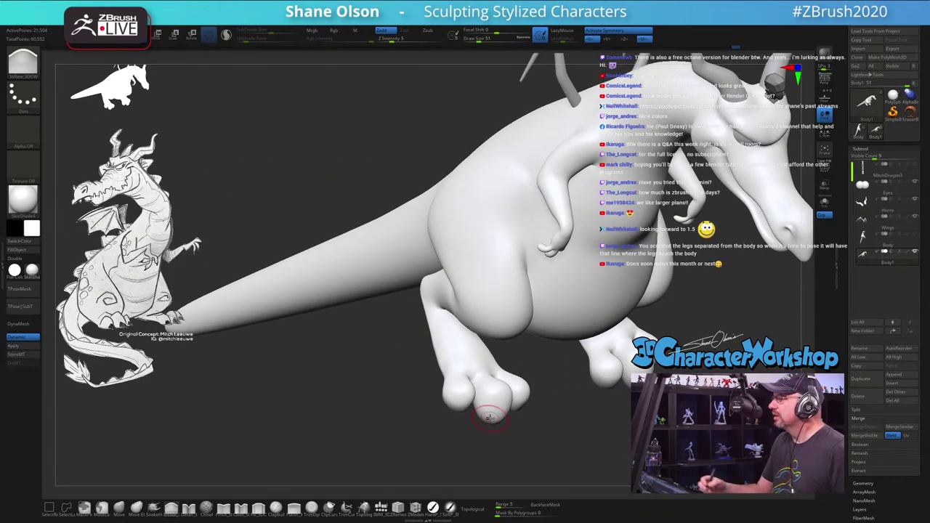
mouse_move(525, 384)
mouse_down()
mouse_move(557, 376)
mouse_move(531, 375)
mouse_move(526, 388)
mouse_move(465, 336)
mouse_up()
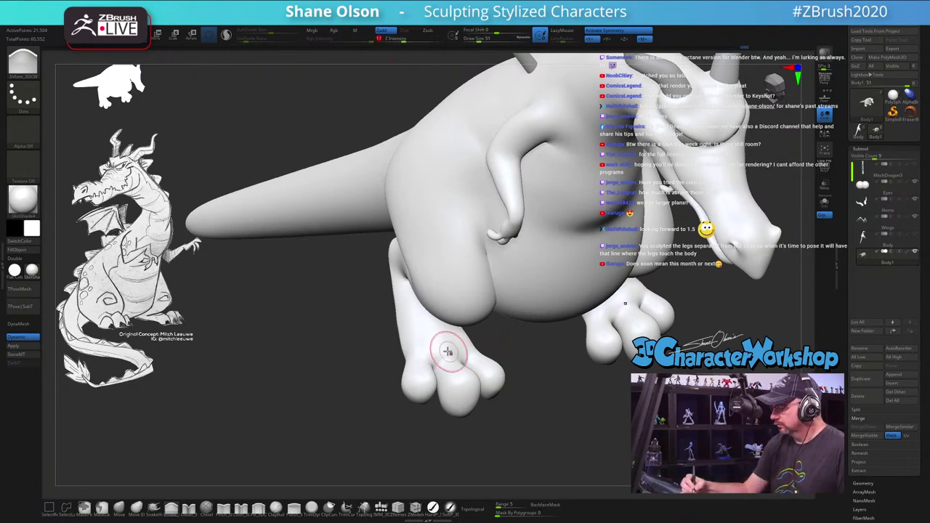
mouse_move(443, 339)
mouse_down()
mouse_move(570, 385)
mouse_move(526, 382)
mouse_up()
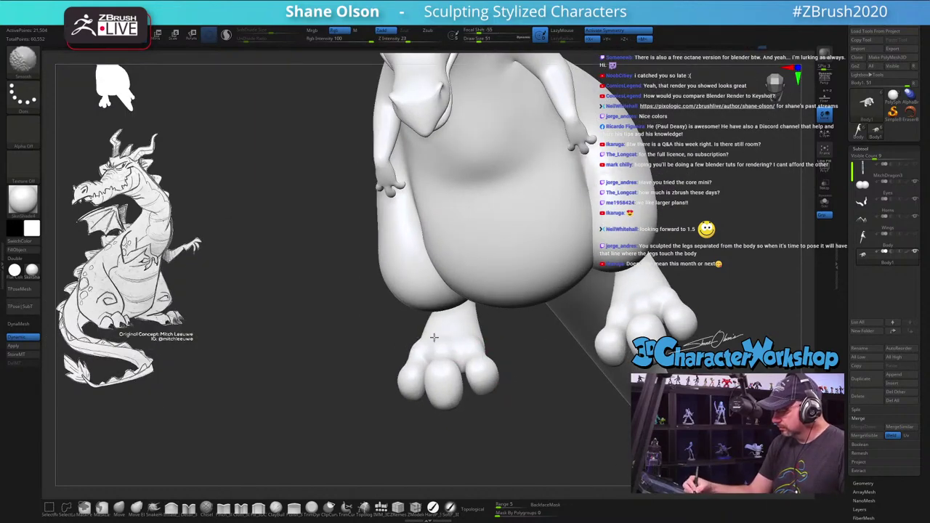
mouse_move(483, 362)
mouse_down()
mouse_move(538, 392)
mouse_move(473, 393)
mouse_move(436, 371)
mouse_move(422, 359)
mouse_move(436, 370)
mouse_move(442, 327)
mouse_up()
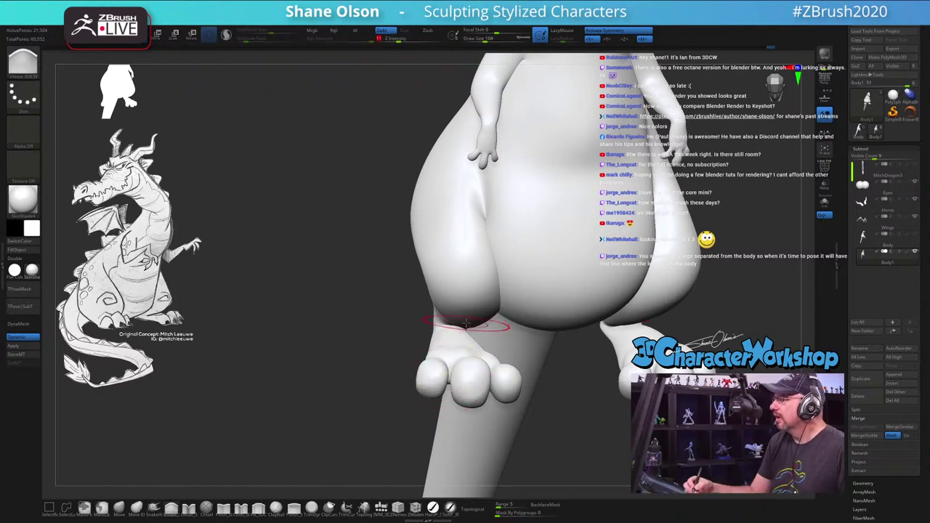
Step: Reshape the toes on both feet from a front view with the draw size at 71
mouse_move(467, 322)
mouse_down()
mouse_move(416, 370)
mouse_move(447, 249)
mouse_move(418, 359)
mouse_up()
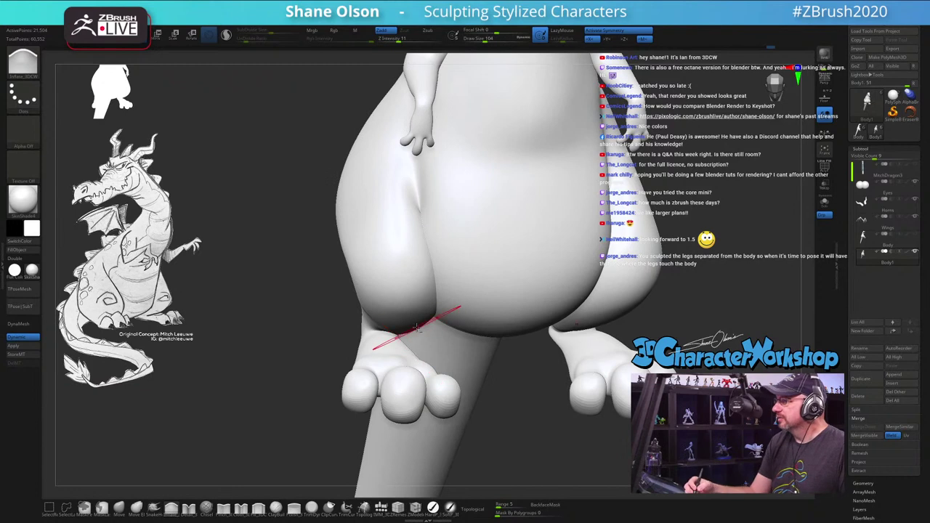
mouse_move(416, 327)
mouse_down()
mouse_move(418, 347)
mouse_move(434, 348)
mouse_move(428, 379)
mouse_up()
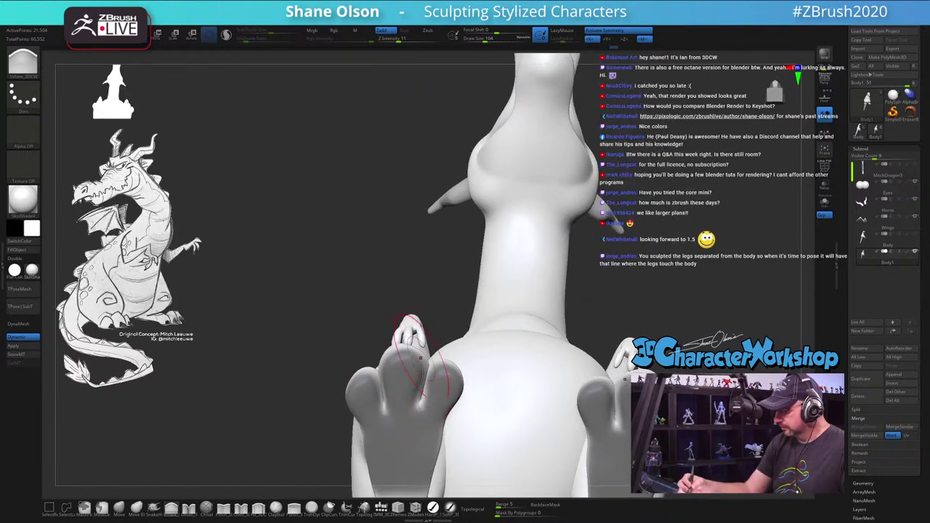
drag(412, 254, 407, 327)
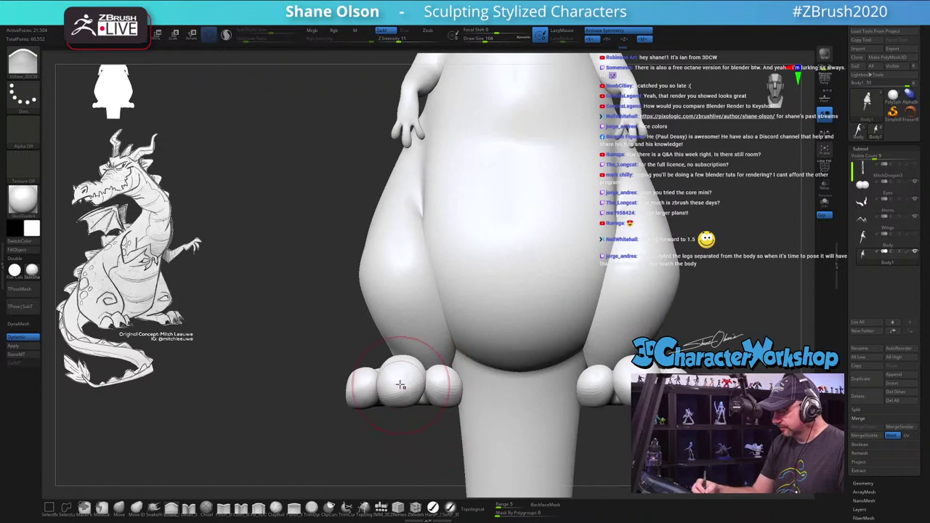
mouse_move(407, 393)
mouse_down()
mouse_move(427, 374)
mouse_move(450, 396)
mouse_move(521, 372)
mouse_move(532, 351)
mouse_up()
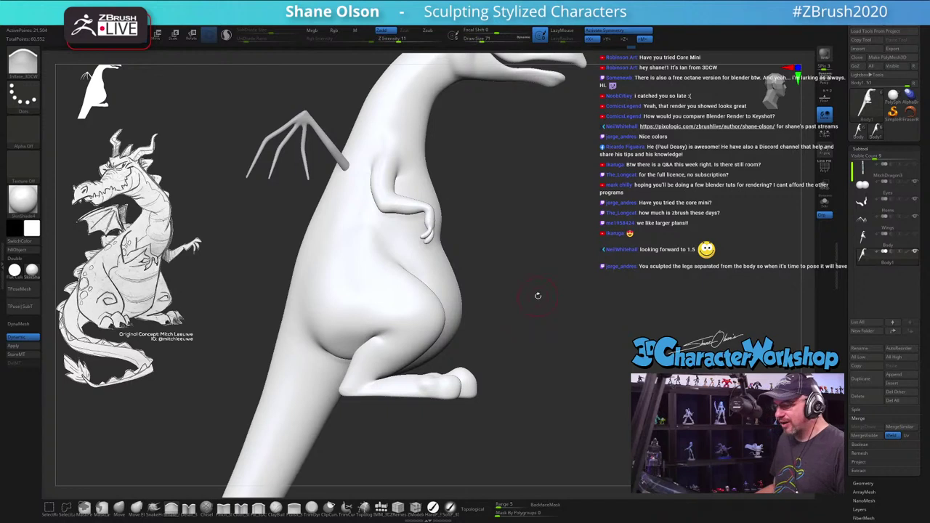
Step: Enlarge the brush to draw size 207 and reshape the edge of the dragon's hip
mouse_move(538, 296)
mouse_down()
mouse_move(524, 294)
mouse_move(498, 326)
mouse_up()
key(s)
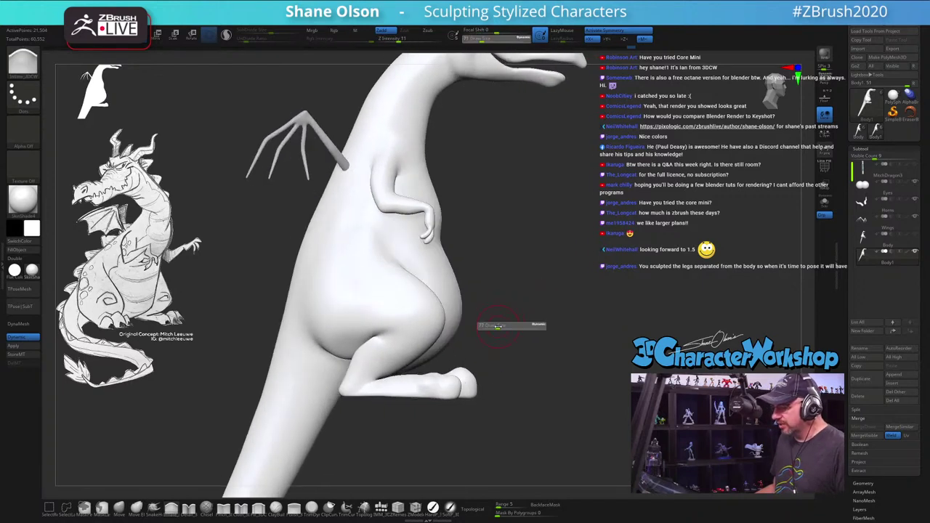
key(s)
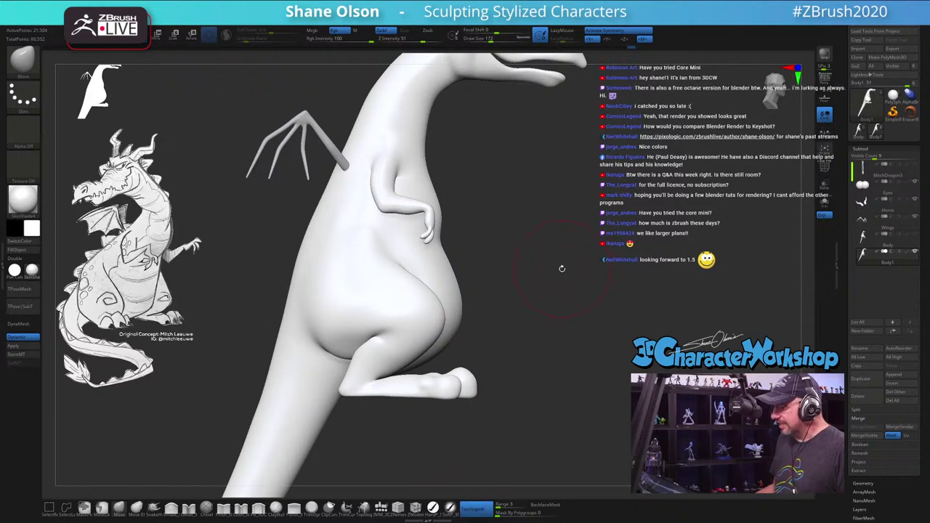
key(s)
mouse_move(540, 280)
mouse_down()
mouse_move(499, 308)
mouse_move(546, 264)
mouse_up()
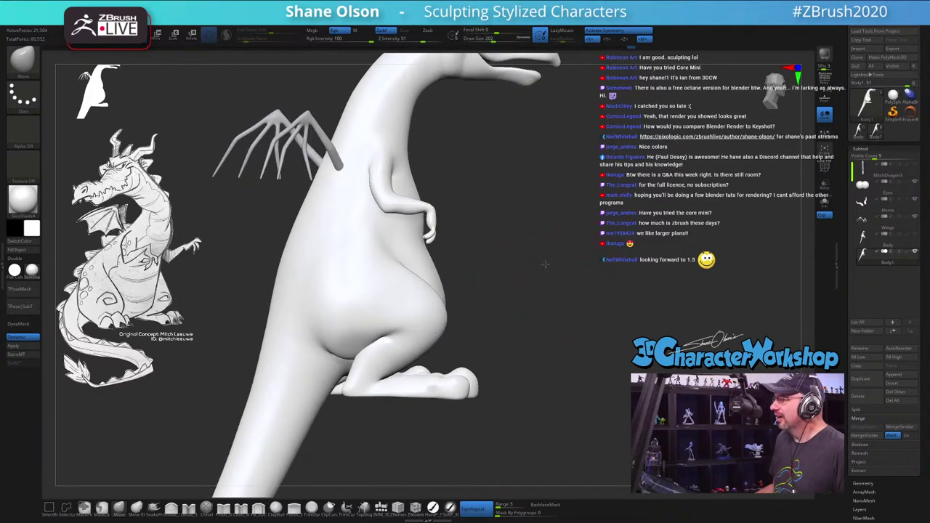
mouse_move(437, 309)
mouse_down()
mouse_move(436, 332)
mouse_move(403, 341)
mouse_move(426, 280)
mouse_move(433, 318)
mouse_move(426, 282)
mouse_up()
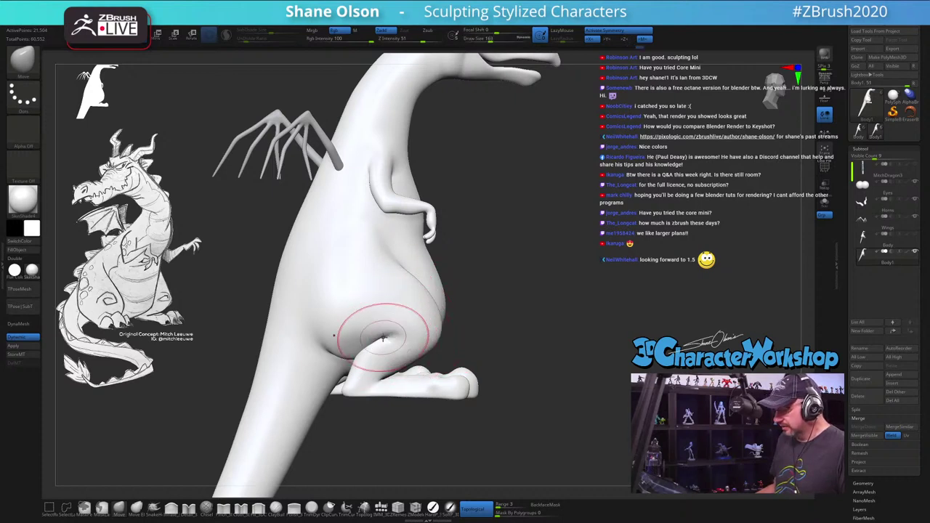
Step: Smooth the hip crease into the thigh, alternating Smooth and Move Topological
shift+drag(383, 338, 383, 335)
key(shift)
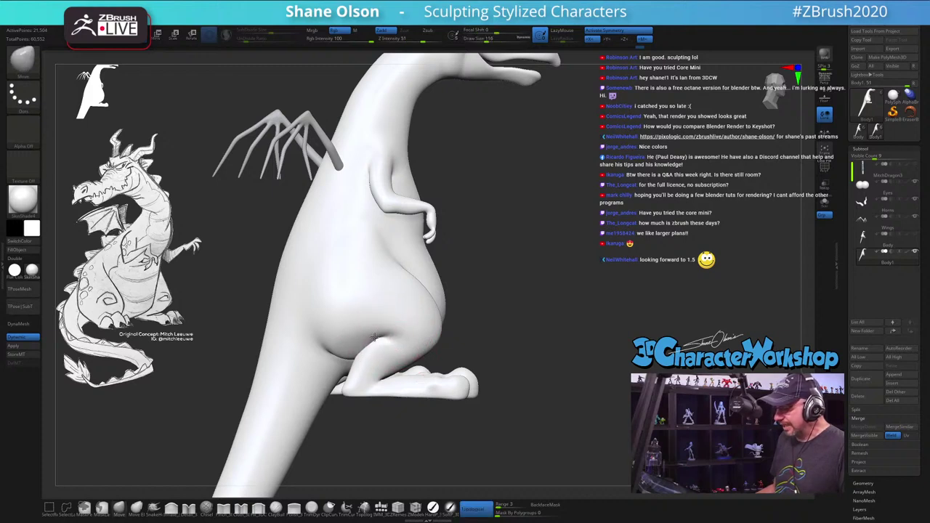
right_drag(375, 334, 391, 352)
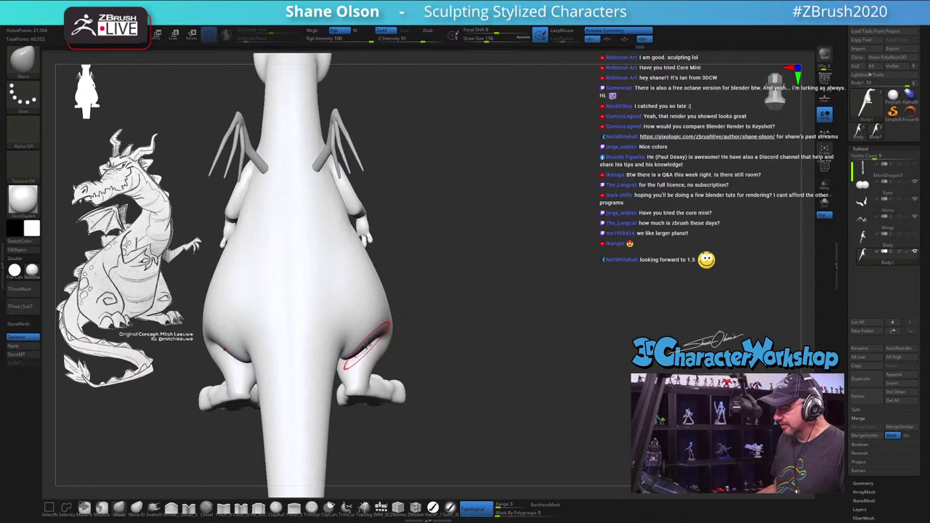
mouse_move(475, 340)
right_down()
mouse_move(462, 329)
mouse_move(357, 337)
right_up()
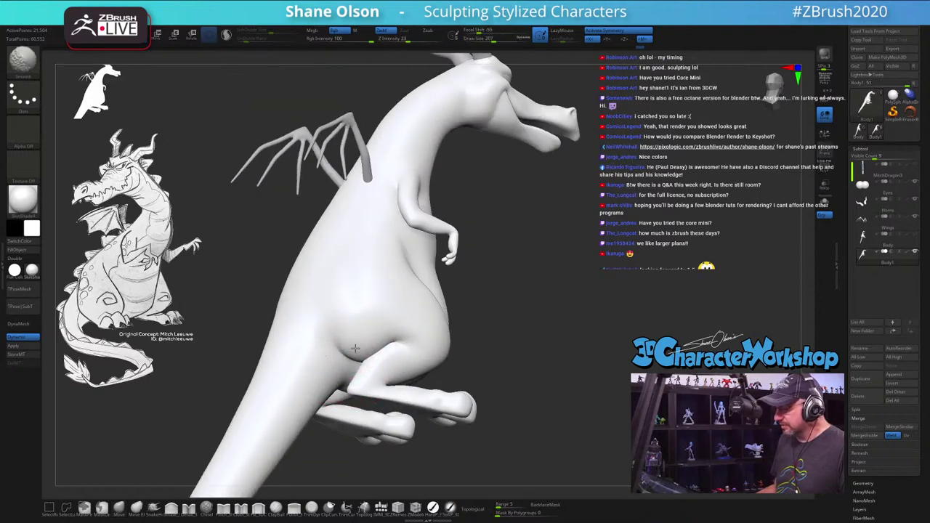
key(shift)
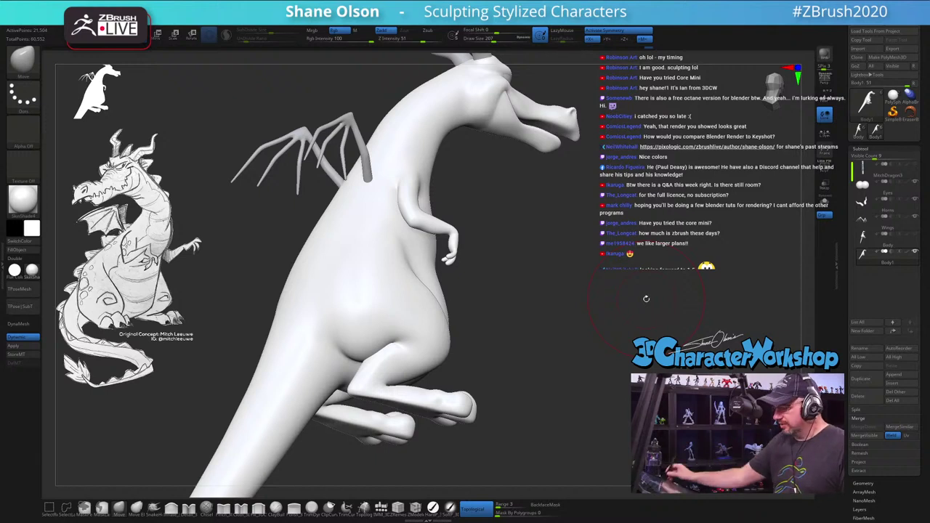
shift+drag(385, 342, 375, 357)
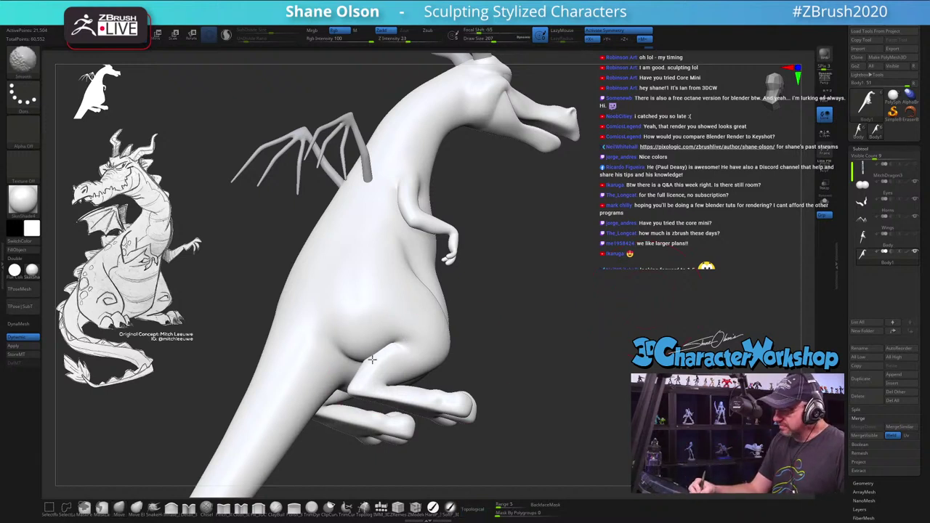
Step: Smooth the crease between the dragon's thigh and knee
right_drag(372, 344, 404, 317)
mouse_move(404, 317)
shift+mouse_down()
mouse_move(393, 342)
mouse_move(398, 354)
mouse_move(373, 322)
mouse_move(385, 332)
mouse_move(385, 322)
shift+mouse_up()
mouse_move(385, 322)
right_down()
mouse_move(414, 350)
mouse_move(384, 342)
right_up()
shift+drag(385, 342, 384, 339)
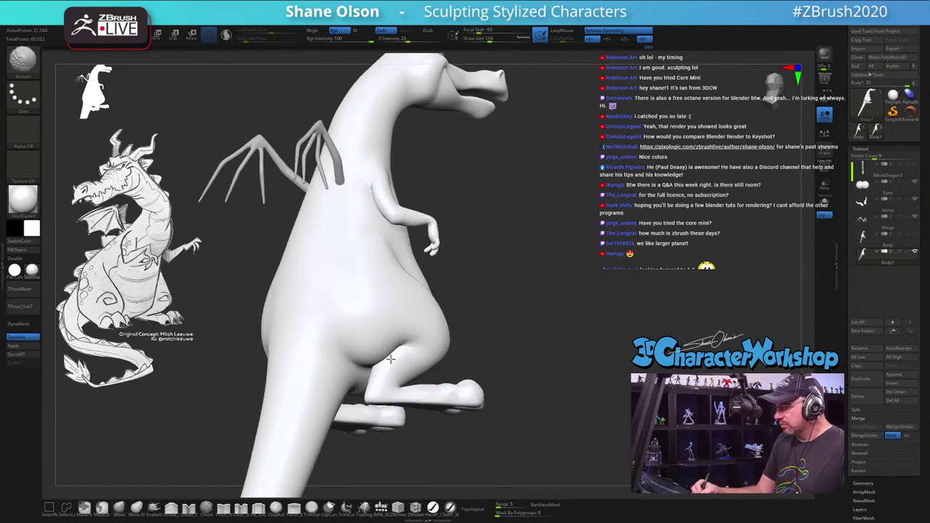
mouse_move(385, 332)
right_down()
mouse_move(405, 356)
mouse_move(394, 333)
mouse_move(458, 338)
mouse_move(415, 334)
mouse_move(399, 353)
right_up()
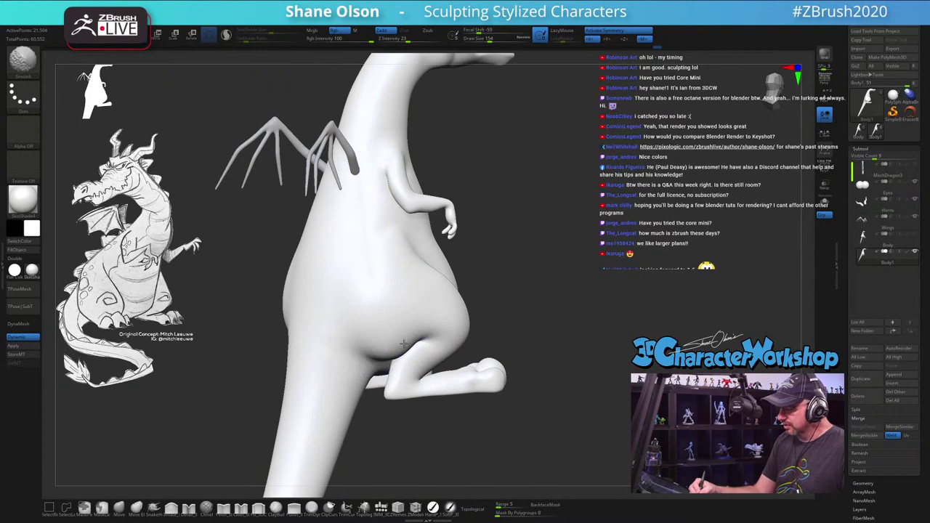
mouse_move(504, 347)
right_down()
mouse_move(556, 393)
mouse_move(545, 346)
right_up()
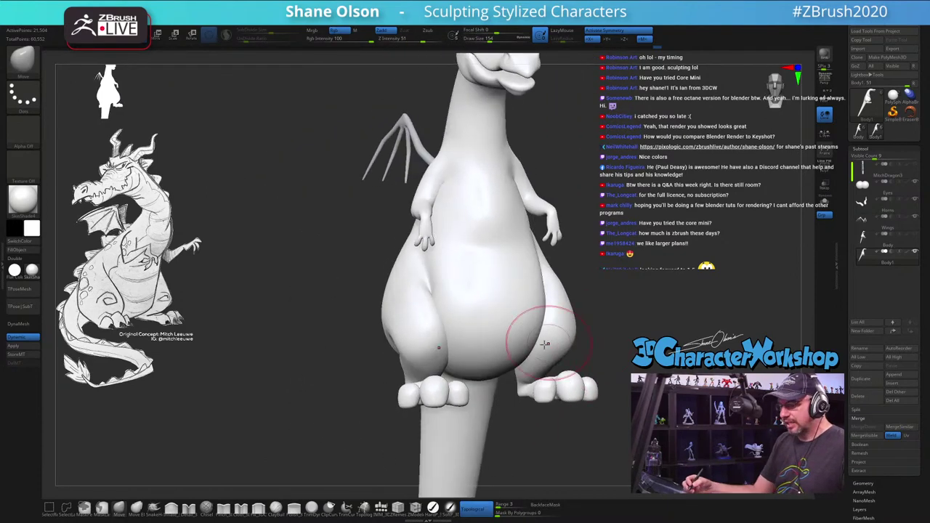
right_drag(388, 380, 211, 476)
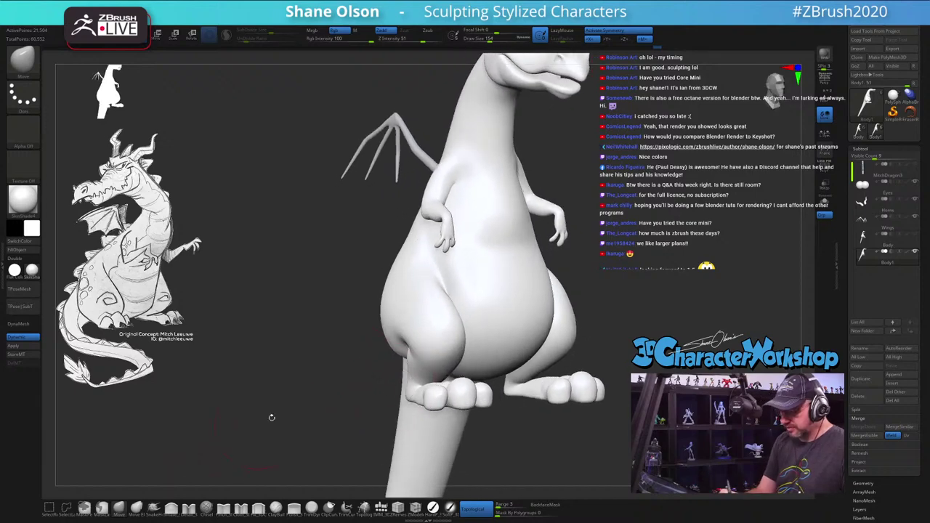
Step: Enlarge the brush to 187 and check the haunches from the rear, side, foot and head
key(s)
drag(405, 340, 405, 346)
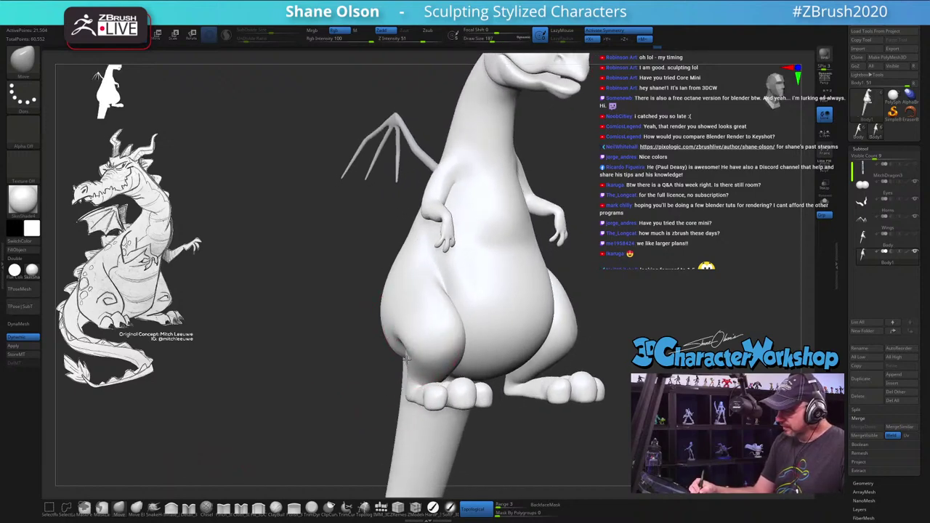
right_drag(411, 345, 395, 370)
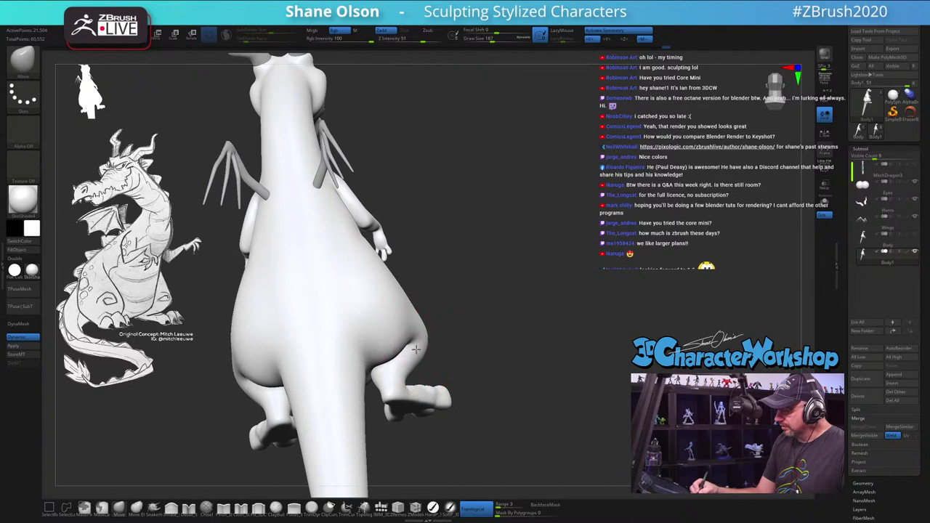
right_drag(421, 338, 393, 341)
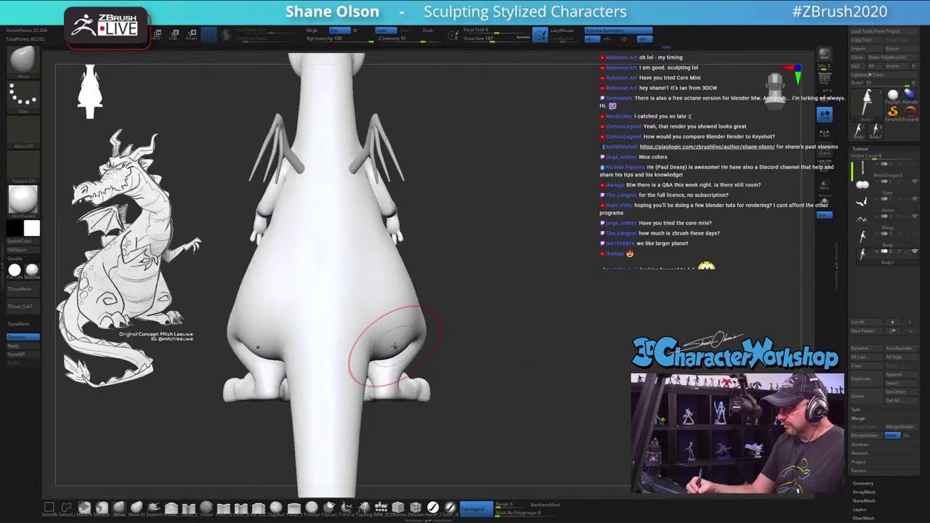
key(s)
drag(399, 349, 393, 349)
mouse_move(393, 349)
right_down()
mouse_move(410, 348)
mouse_move(400, 347)
right_up()
right_drag(524, 338, 575, 365)
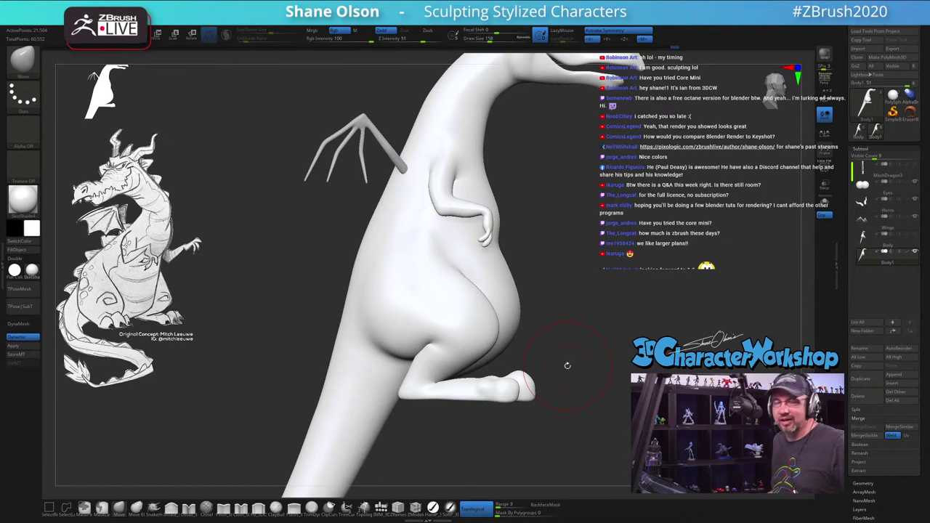
right_drag(584, 356, 452, 368)
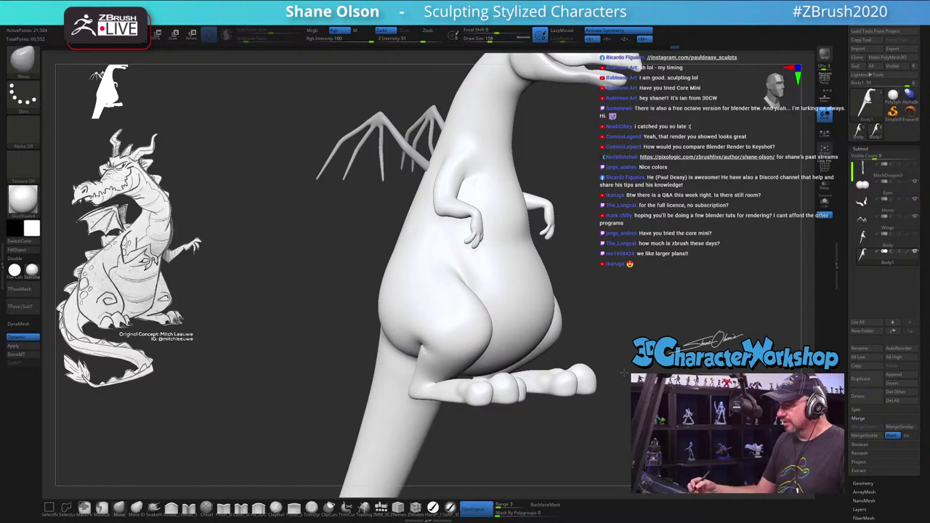
right_drag(624, 373, 611, 373)
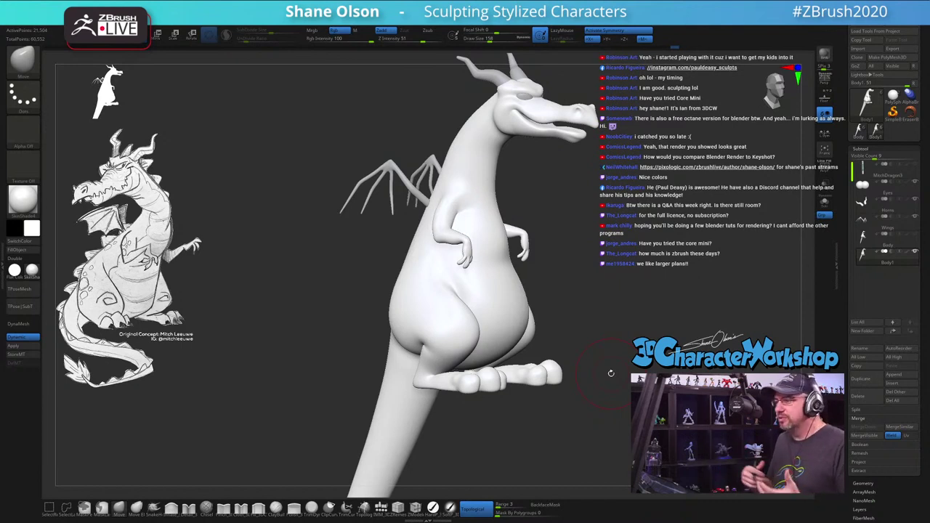
alt+drag(611, 373, 561, 312)
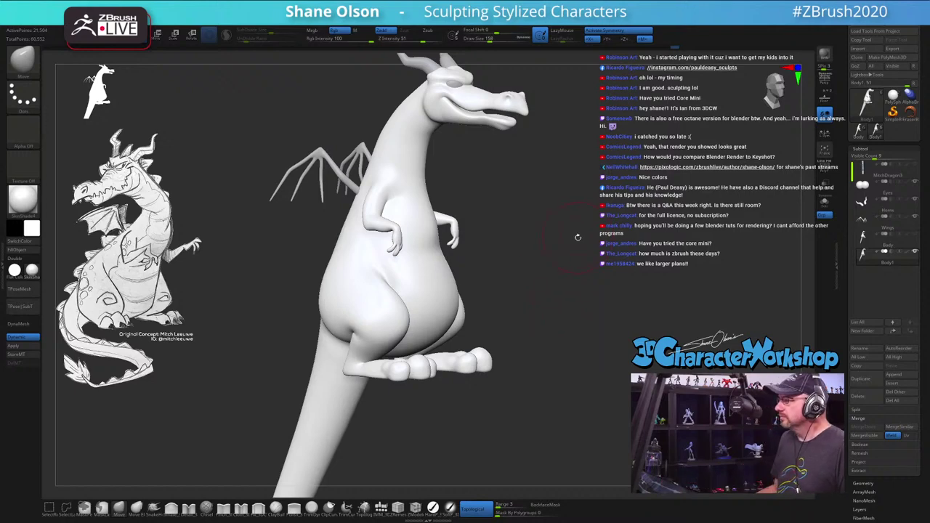
mouse_move(578, 237)
mouse_down()
mouse_move(552, 240)
mouse_move(593, 240)
mouse_move(600, 250)
mouse_move(521, 270)
mouse_up()
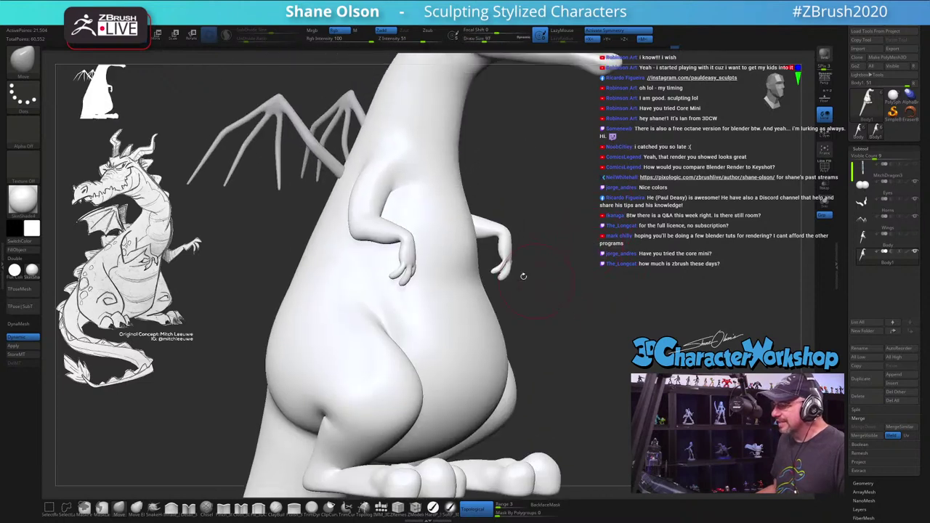
Step: Smooth the body further while turning the dragon from side to straight front view
key(s)
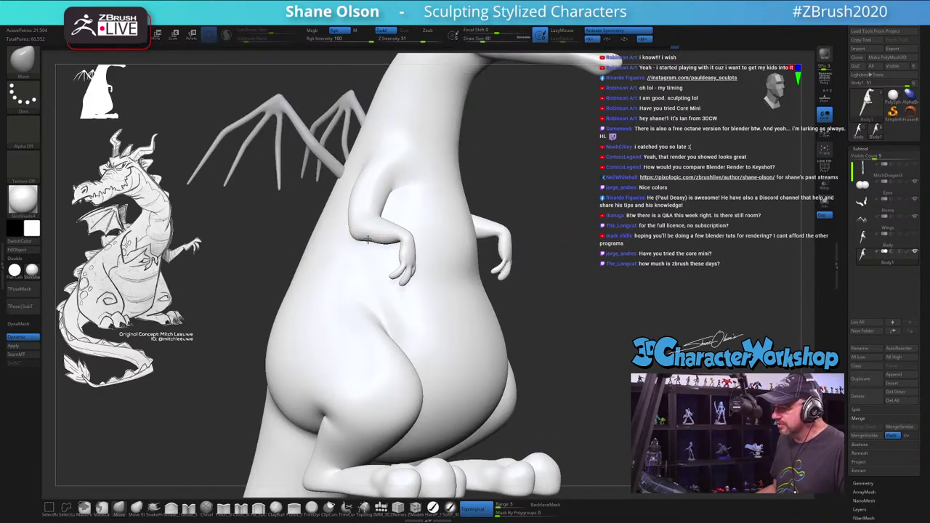
key(shift)
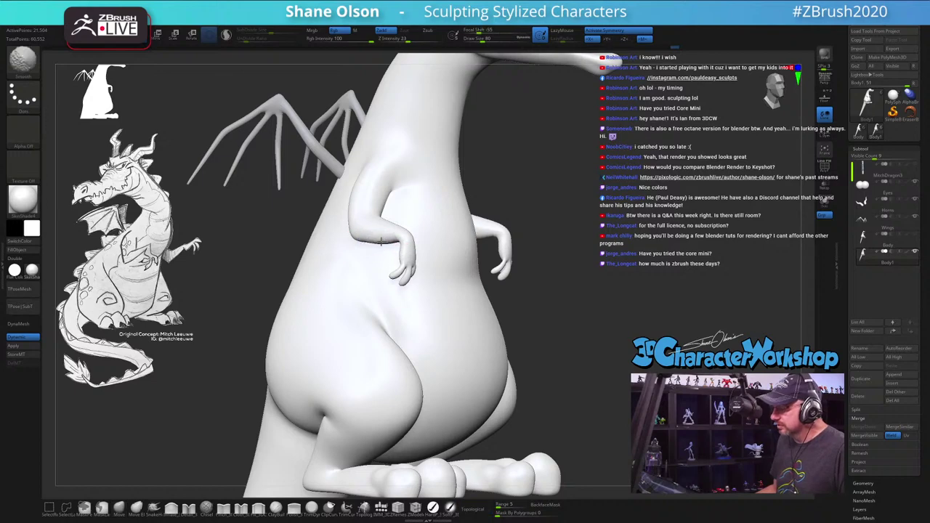
right_drag(377, 237, 399, 189)
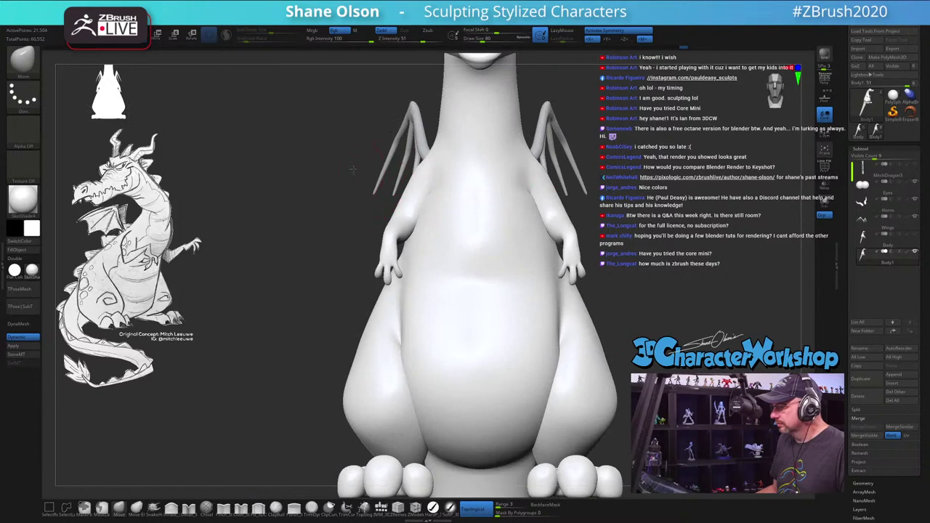
mouse_move(353, 169)
right_down()
mouse_move(514, 259)
mouse_move(519, 250)
mouse_move(570, 295)
mouse_move(464, 429)
right_up()
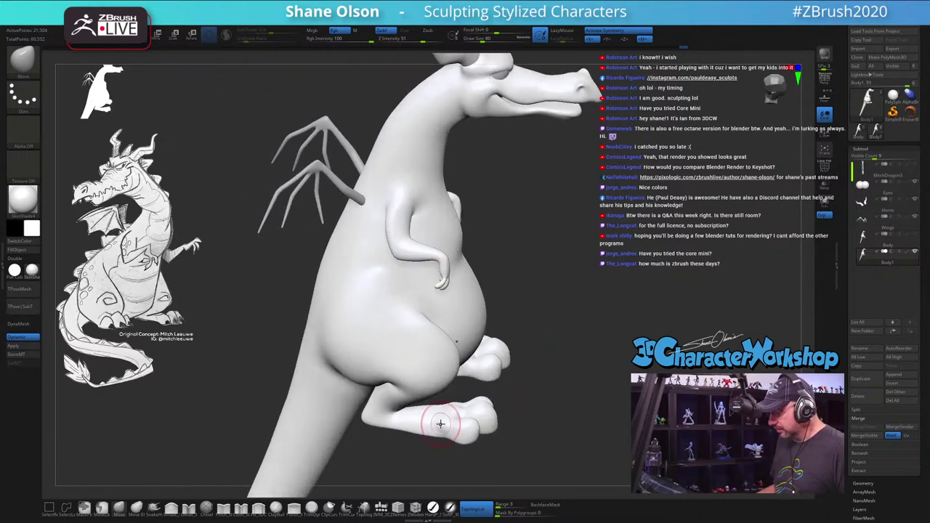
key(shift)
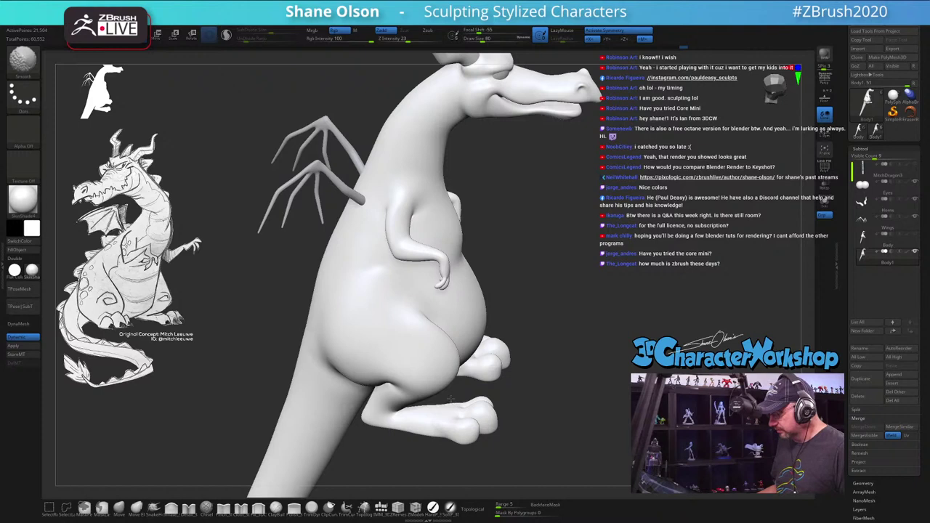
right_drag(451, 399, 477, 402)
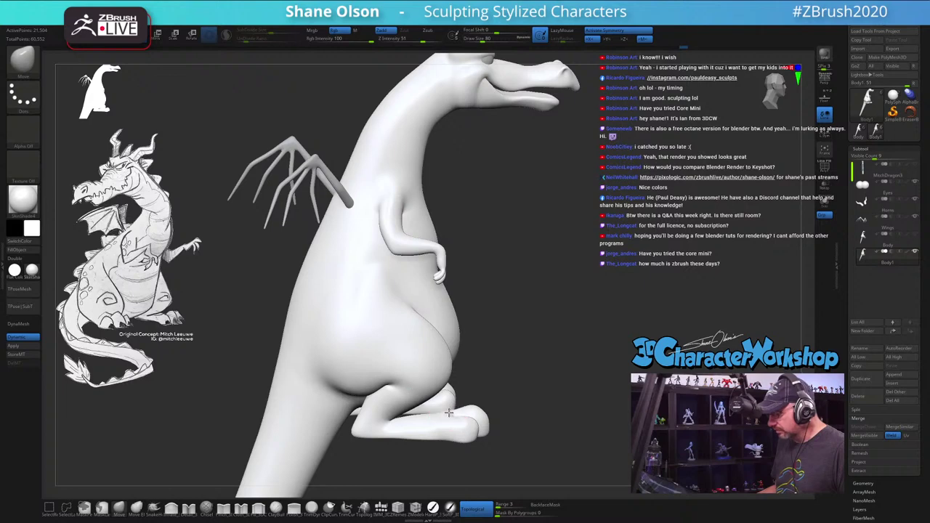
mouse_move(448, 421)
right_down()
mouse_move(495, 416)
mouse_move(493, 434)
mouse_move(472, 430)
right_up()
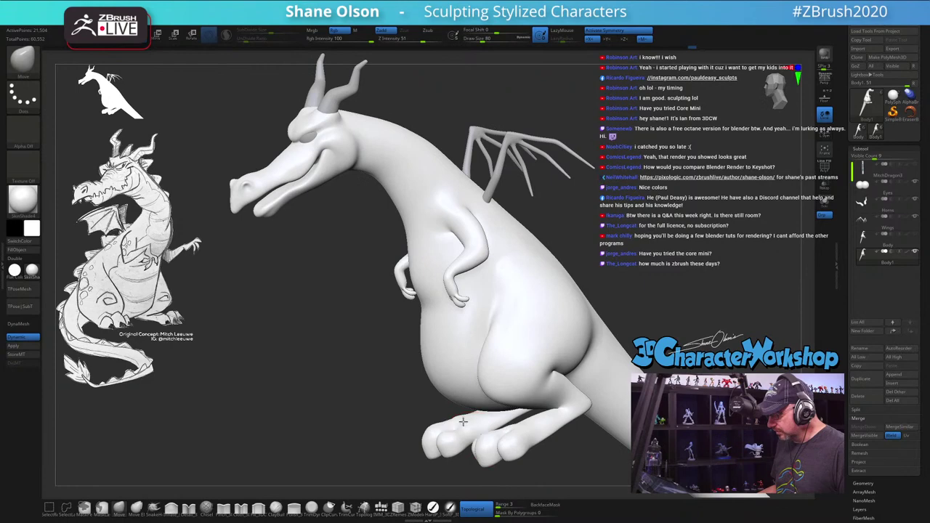
key(shift)
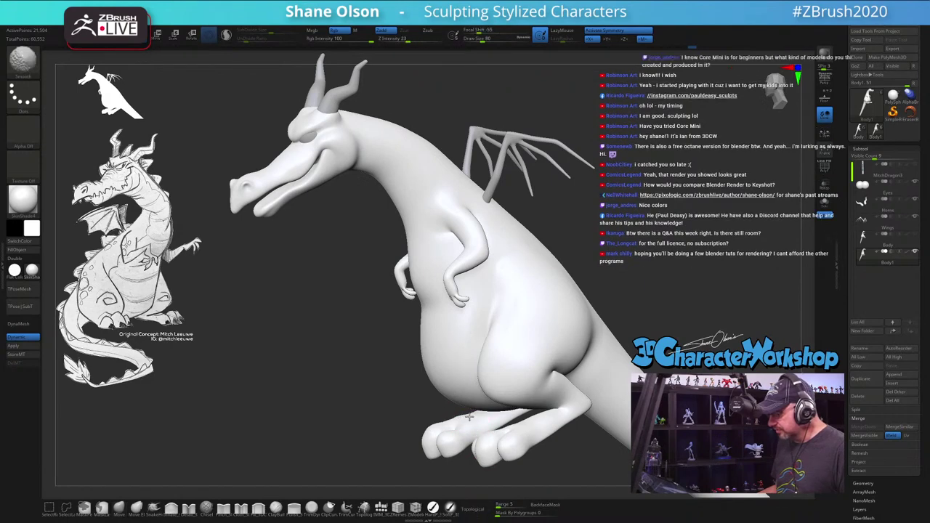
mouse_move(469, 416)
shift+right_down()
mouse_move(380, 409)
mouse_move(436, 407)
mouse_move(407, 403)
mouse_move(565, 260)
shift+right_up()
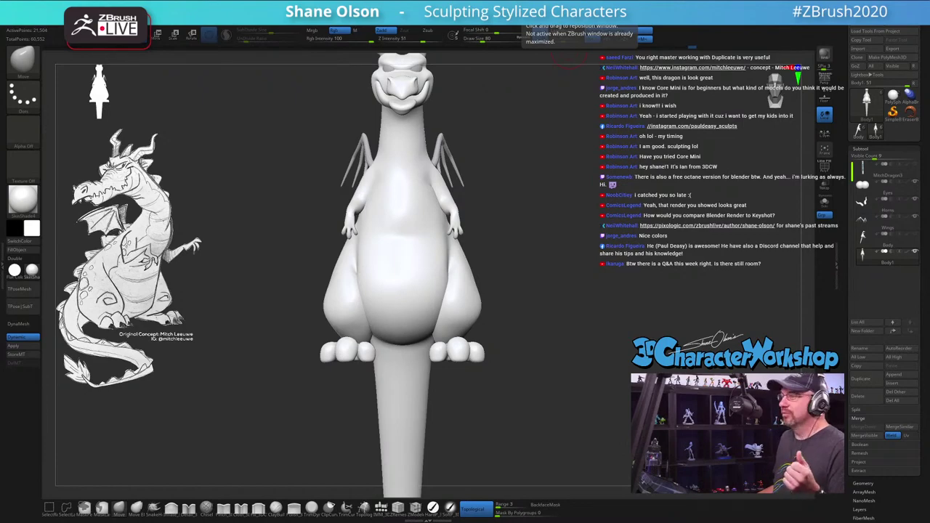
Step: Switch to the browser showing the 3D Character Workshop forum's latest topics
key(alt+Tab)
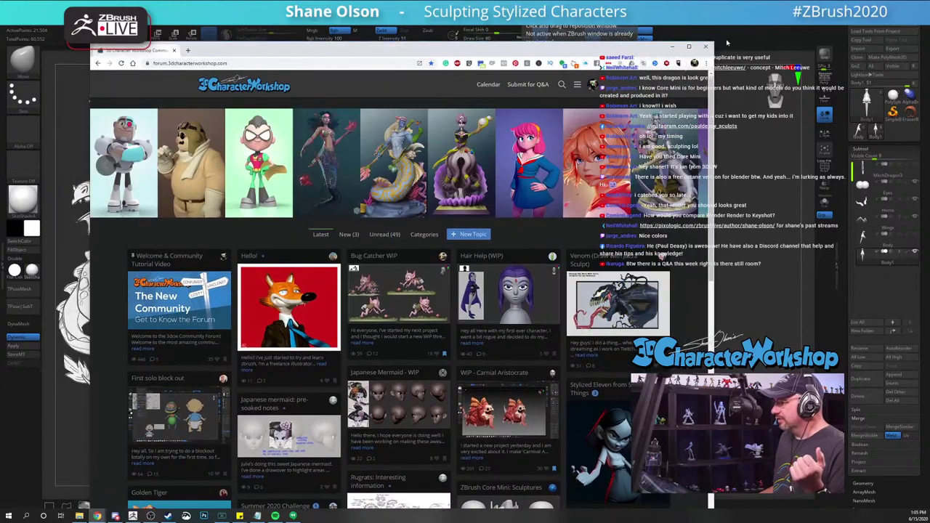
Step: Go full-screen, open the ZBrush Core Mini: Sculptures post and view its enlarged image
key(F11)
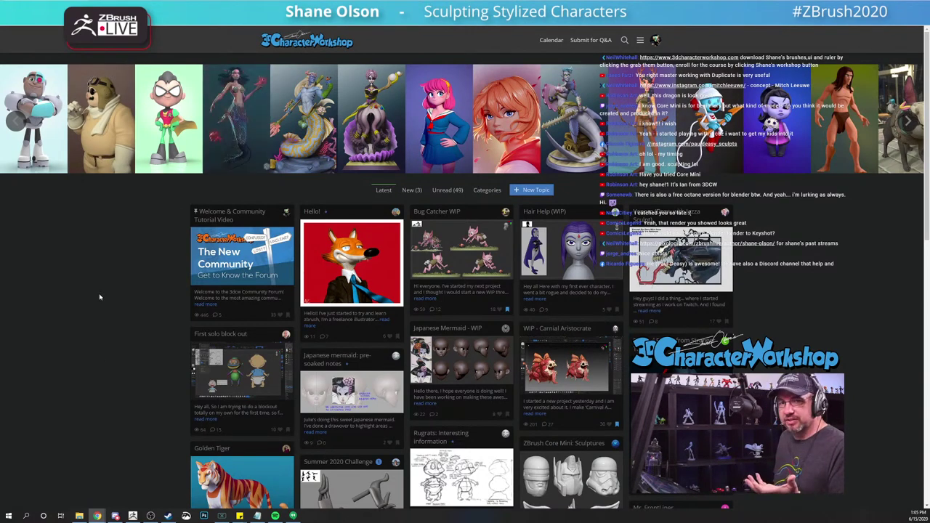
scroll(100, 297, down, 4)
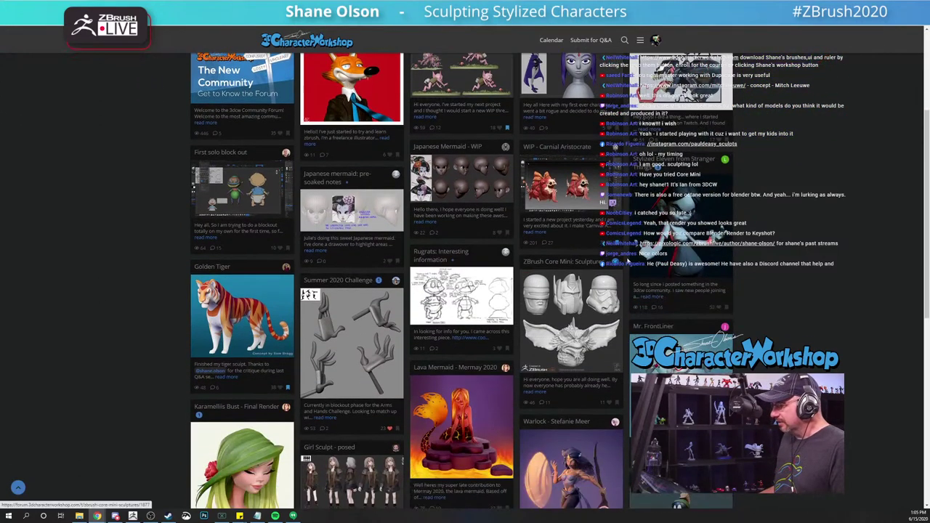
click(569, 310)
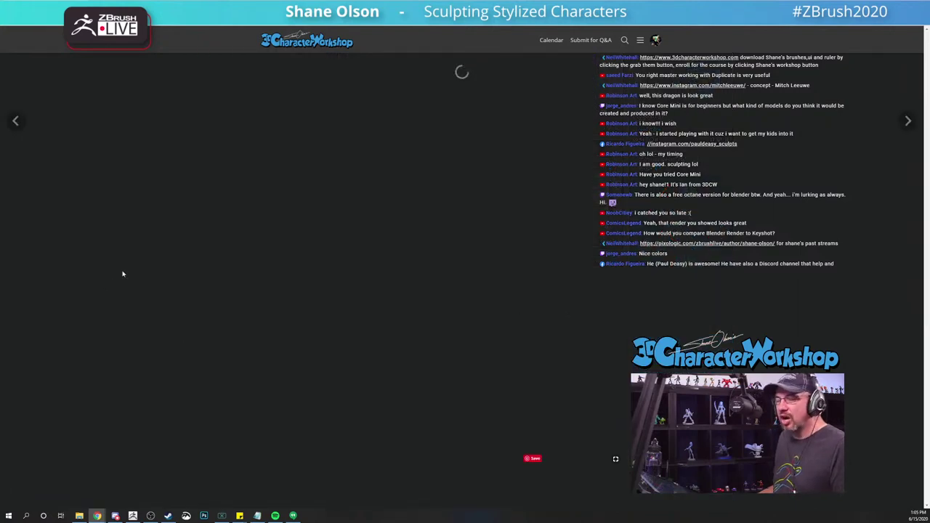
scroll(119, 291, down, 1)
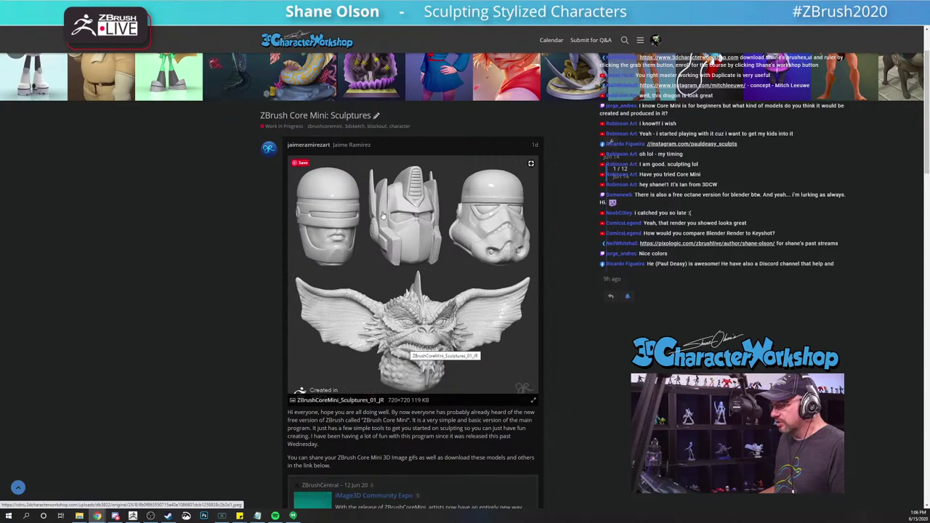
click(352, 244)
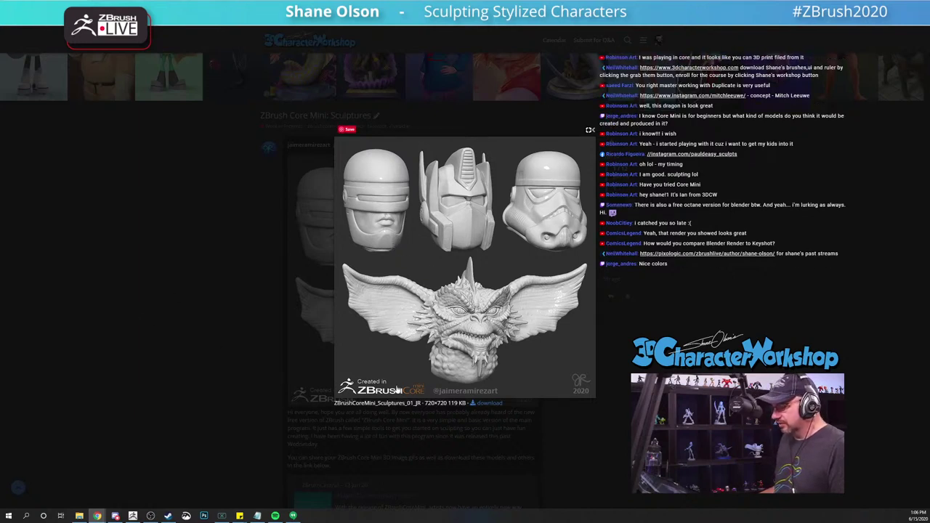
click(105, 235)
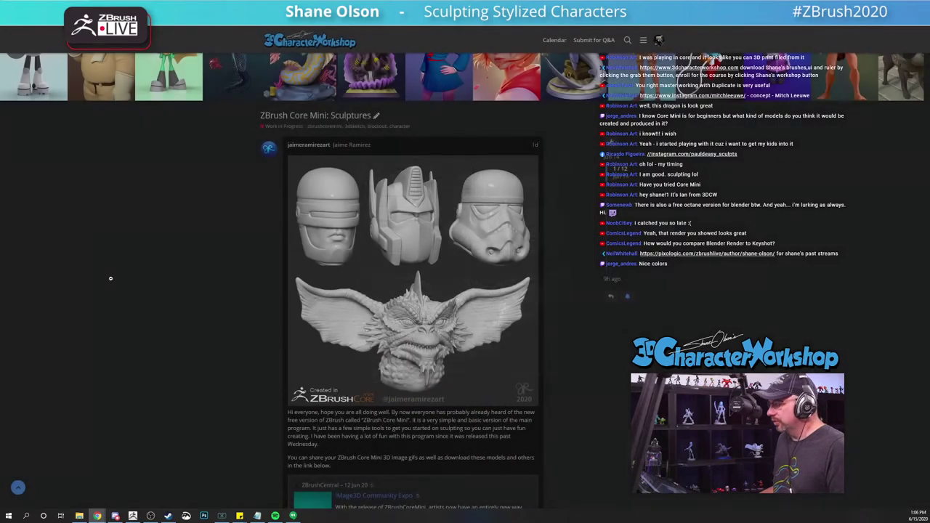
Step: Return to the forum topic list, browse it, and switch back to the dragon sculpt
scroll(119, 300, down, 3)
scroll(118, 300, up, 5)
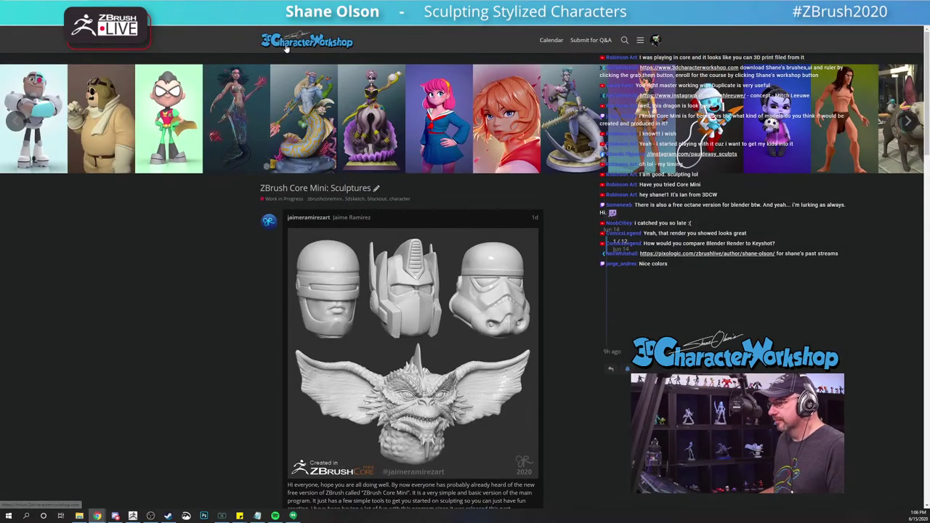
key(alt+Left)
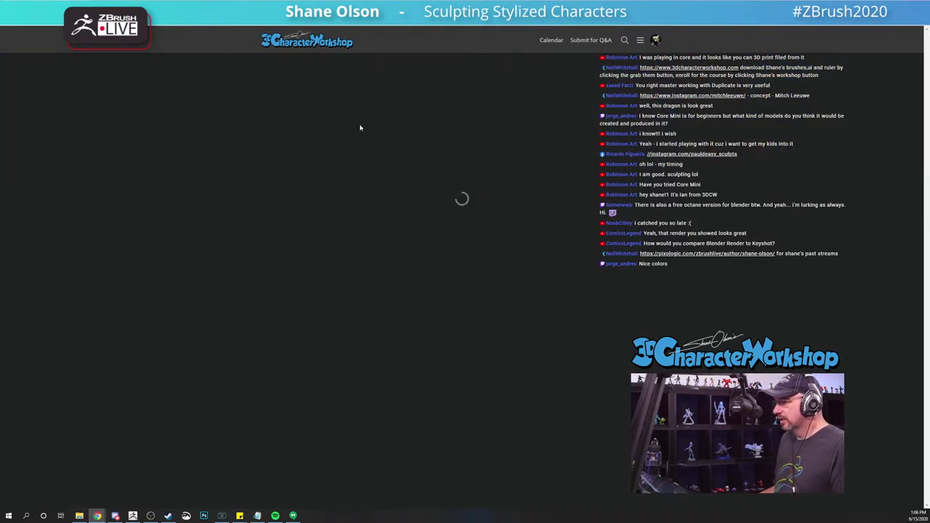
scroll(114, 300, down, 6)
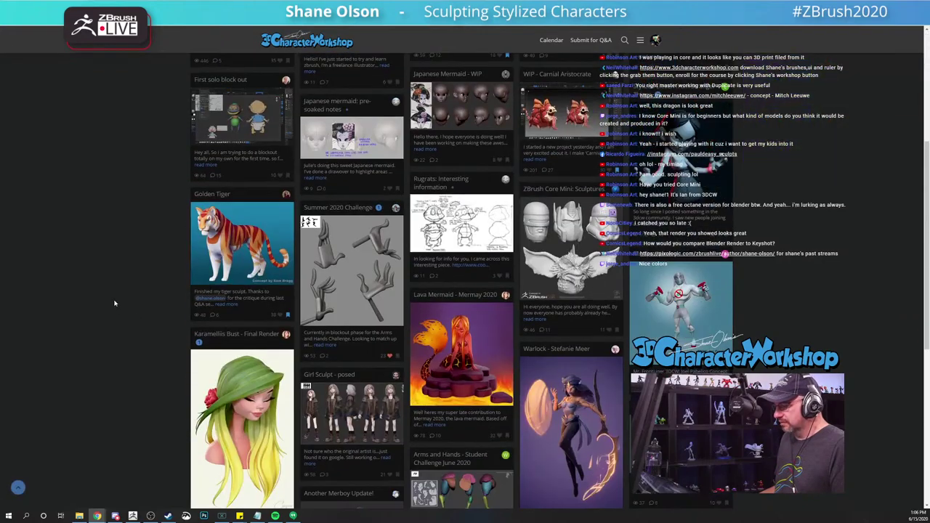
scroll(113, 301, down, 2)
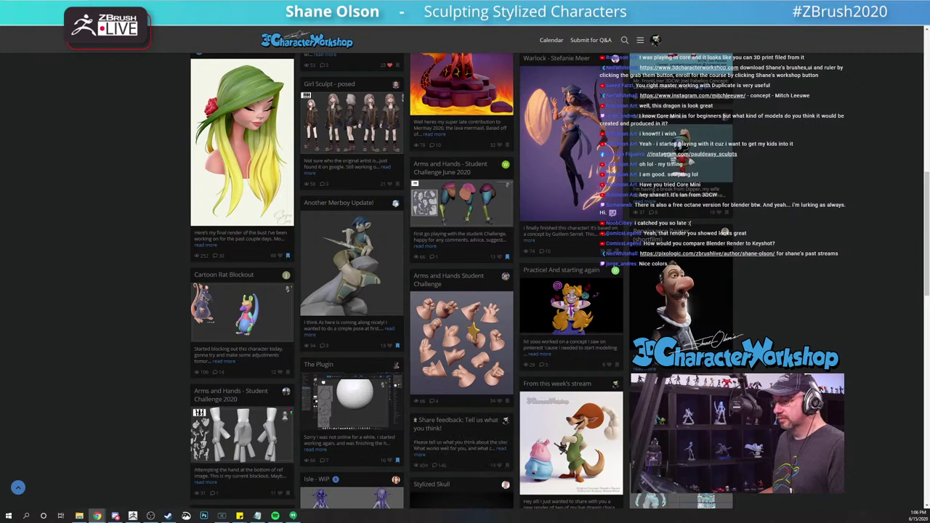
key(alt+Tab)
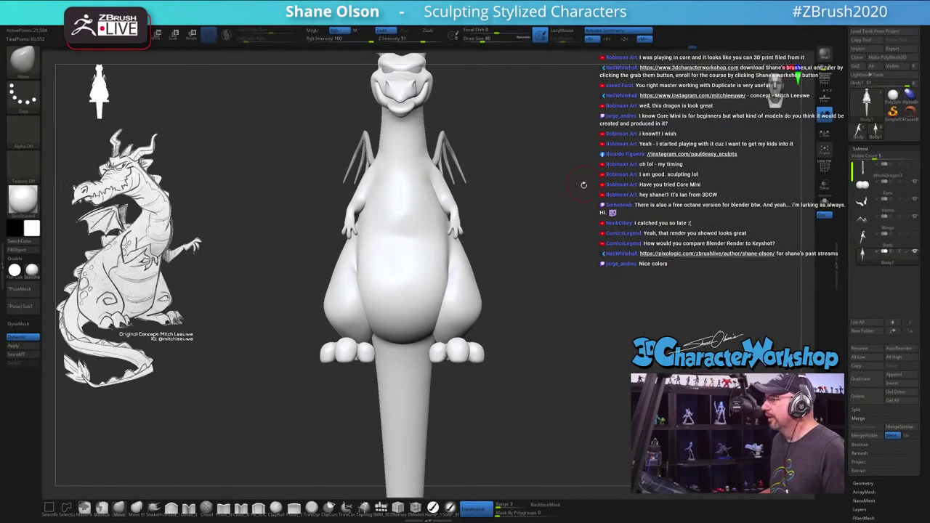
Step: Raise the brush draw size to about 170 and turn off Topological mode
mouse_move(584, 185)
mouse_down()
mouse_move(523, 191)
mouse_move(582, 199)
mouse_up()
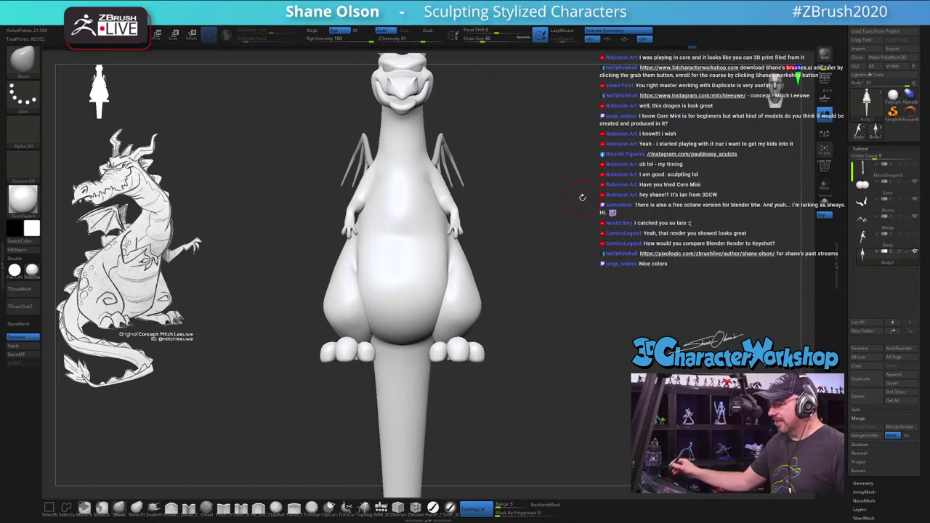
mouse_move(573, 327)
mouse_down()
mouse_move(534, 333)
mouse_move(591, 329)
mouse_move(613, 379)
mouse_move(579, 357)
mouse_up()
alt+drag(580, 290, 606, 281)
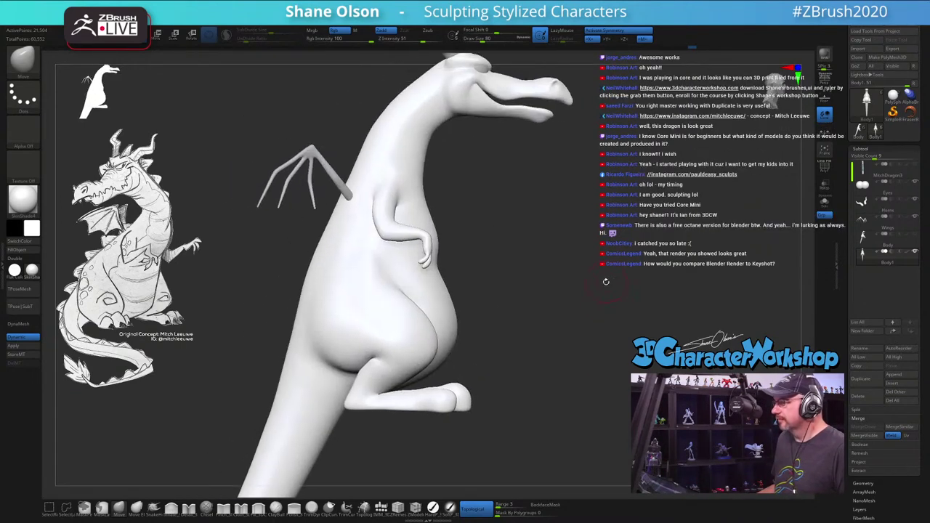
mouse_move(525, 255)
mouse_down()
mouse_move(536, 259)
mouse_move(535, 309)
mouse_move(564, 260)
mouse_move(552, 270)
mouse_up()
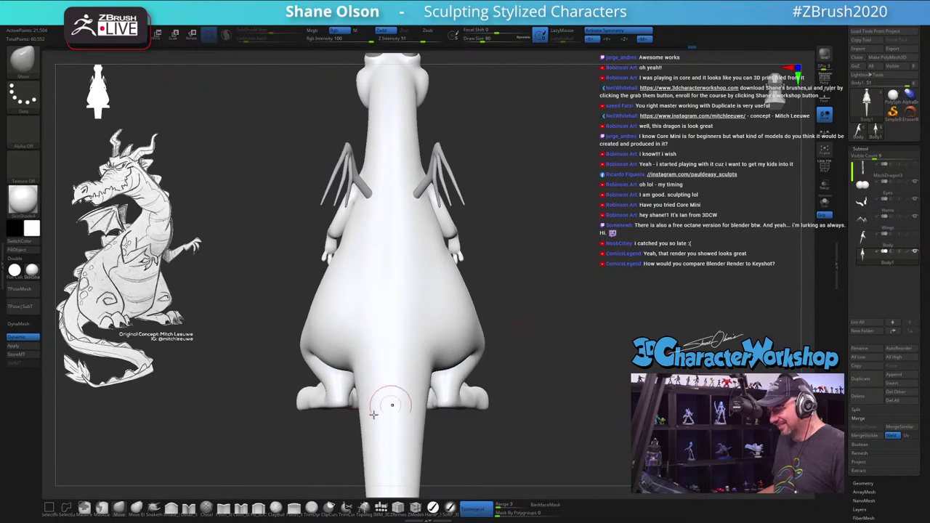
key(s)
drag(142, 396, 153, 396)
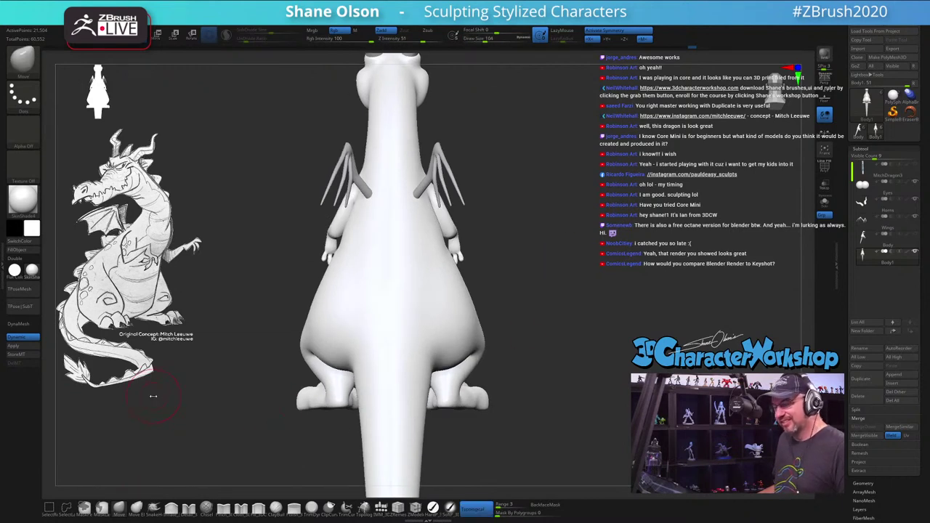
key(s)
drag(288, 374, 320, 374)
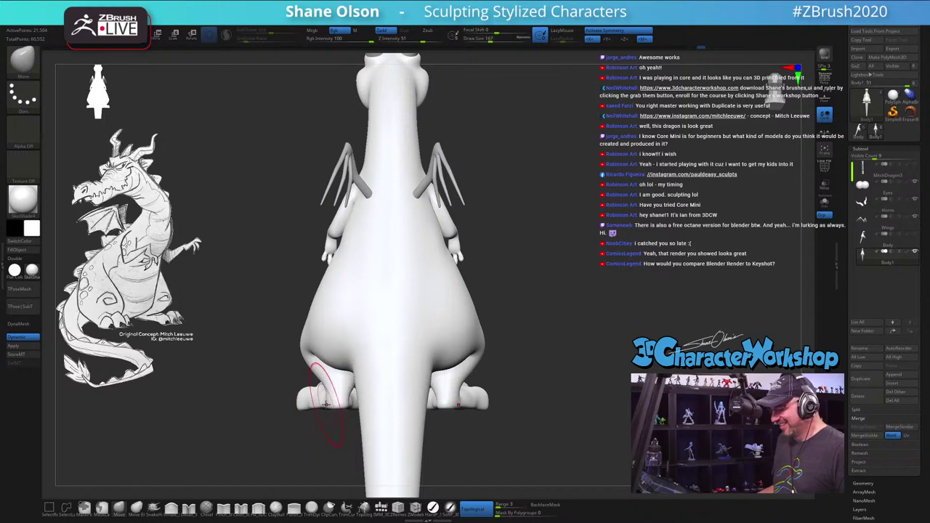
click(476, 509)
Step: Inspect the dragon from side, front and three-quarter views, including horns and wings
mouse_move(512, 465)
mouse_down()
mouse_move(458, 454)
mouse_move(436, 436)
mouse_move(473, 386)
mouse_up()
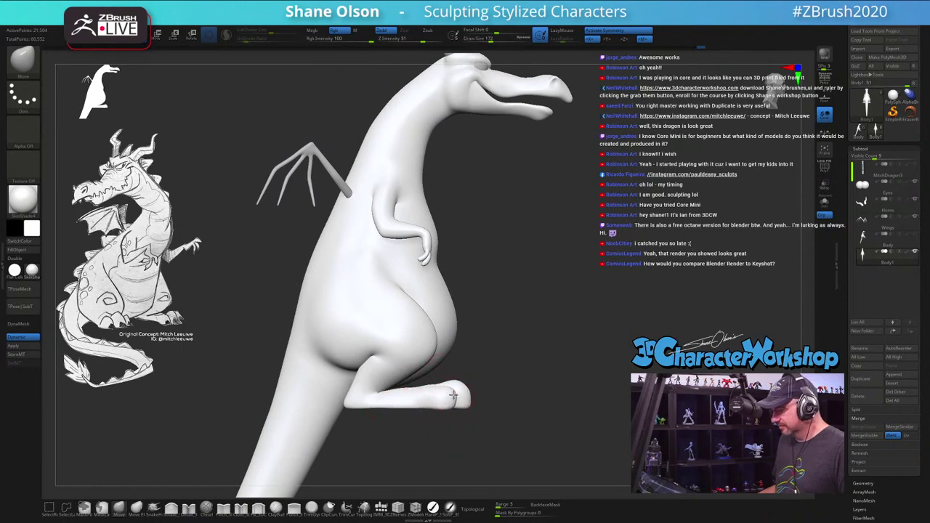
drag(585, 358, 509, 356)
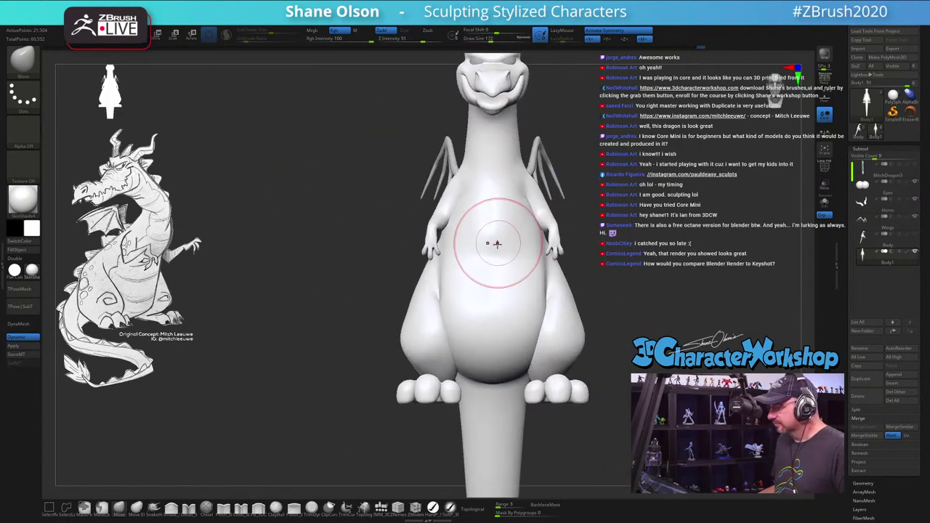
drag(329, 252, 450, 244)
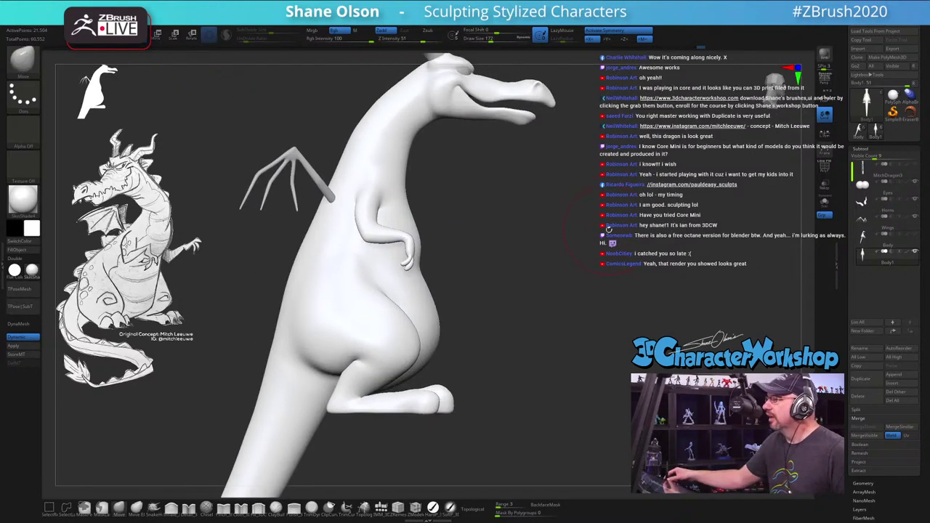
drag(610, 230, 561, 361)
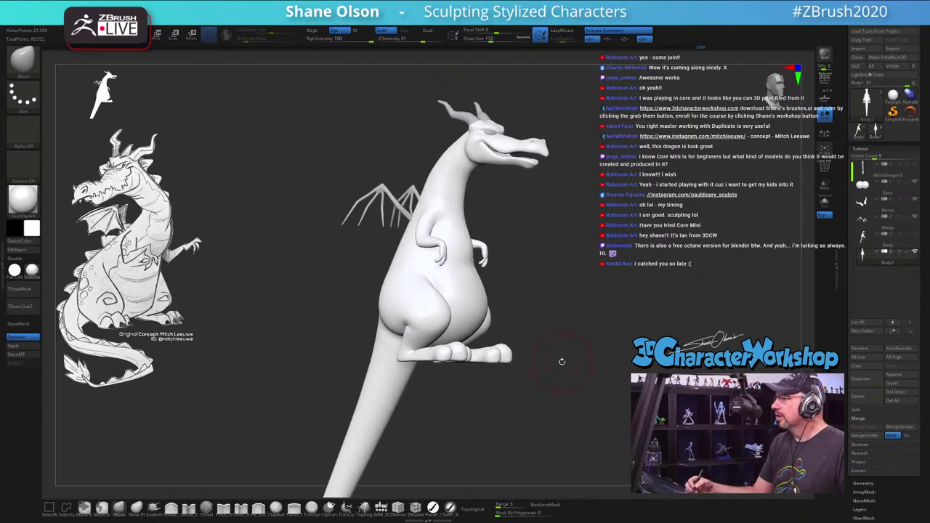
alt+drag(538, 280, 545, 275)
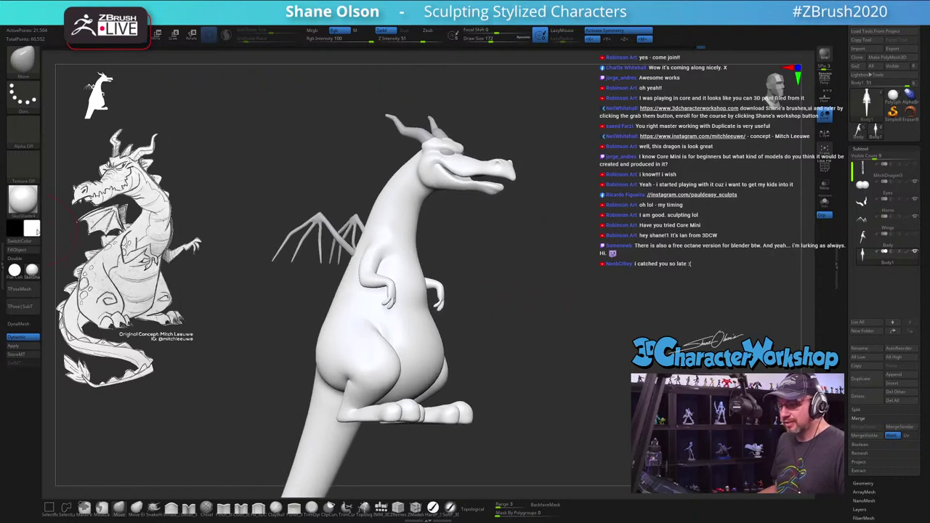
click(36, 231)
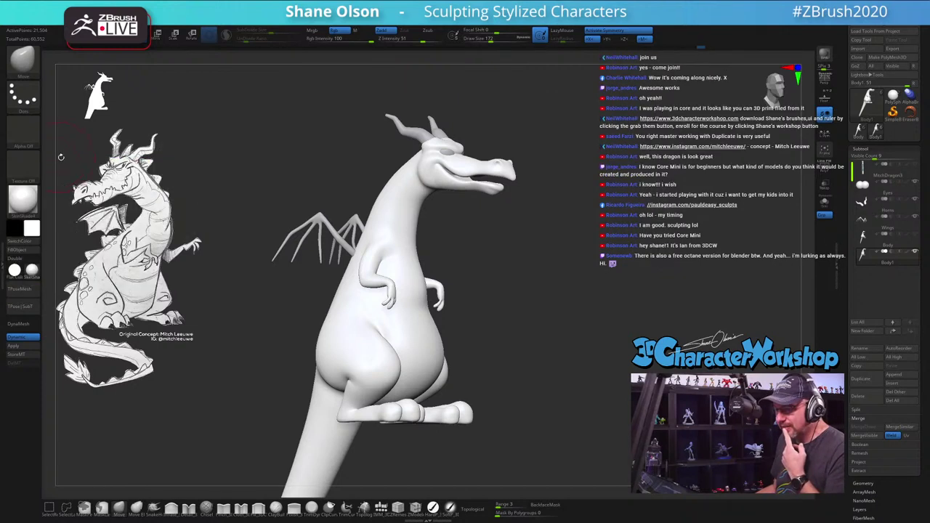
Step: Set the main colour to an orange of Red 226, Green 147, Blue 50
click(38, 229)
click(72, 165)
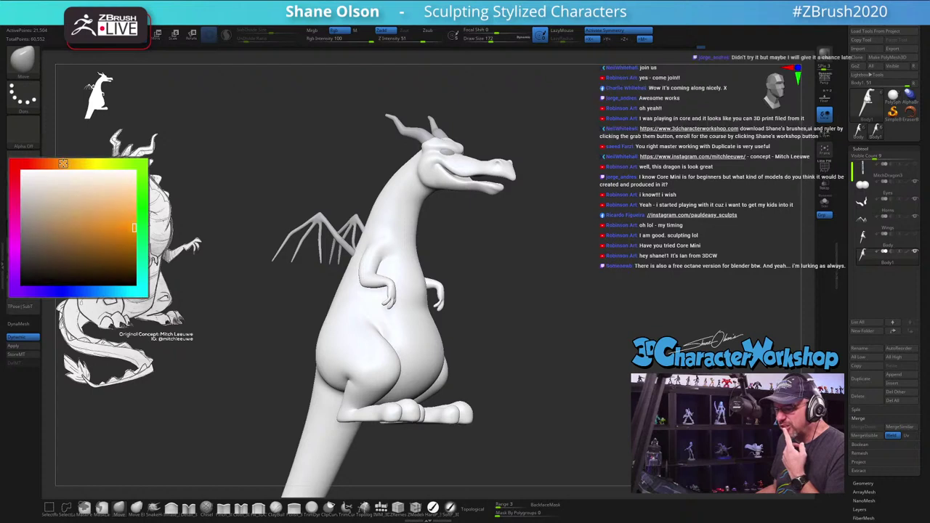
click(110, 224)
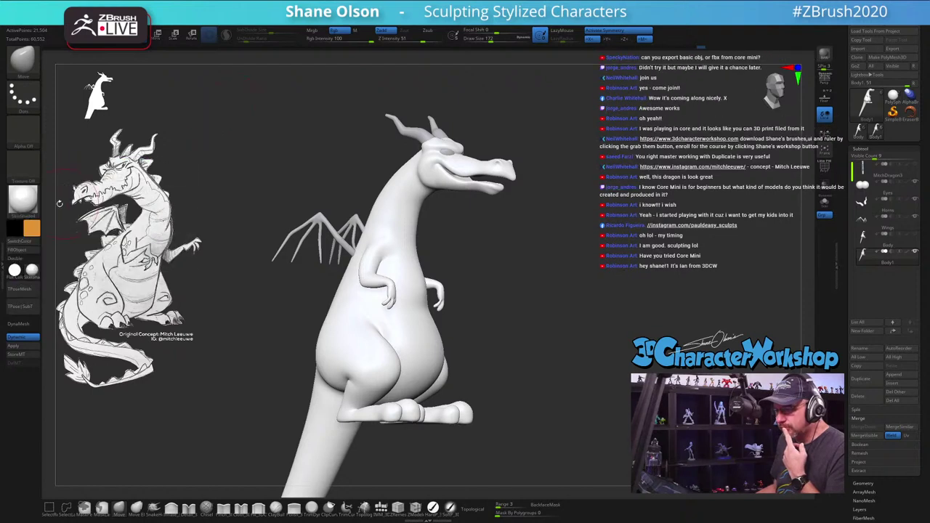
click(36, 230)
drag(63, 164, 50, 163)
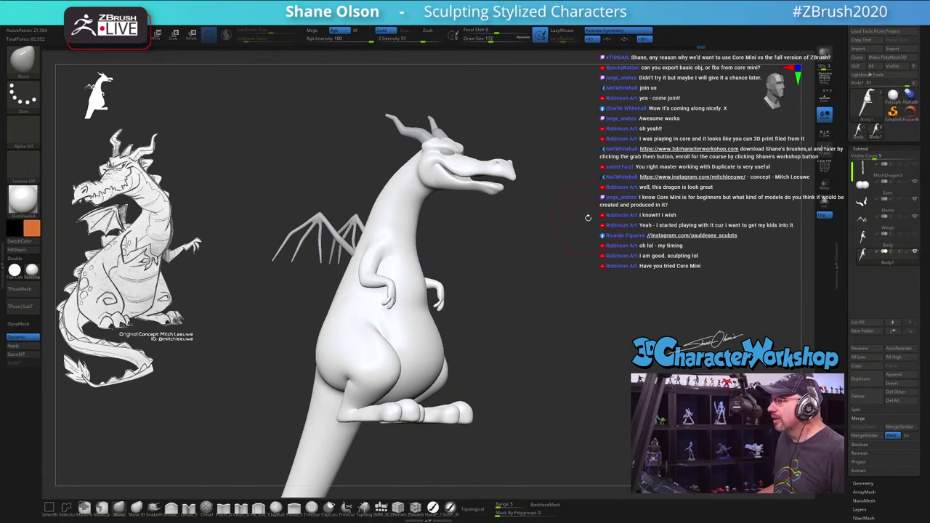
key(ctrl+f)
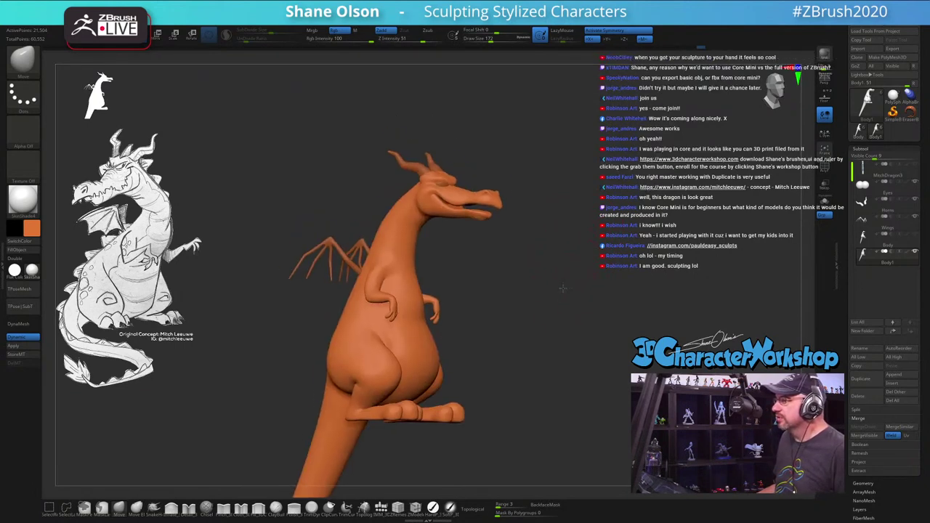
drag(564, 295, 554, 262)
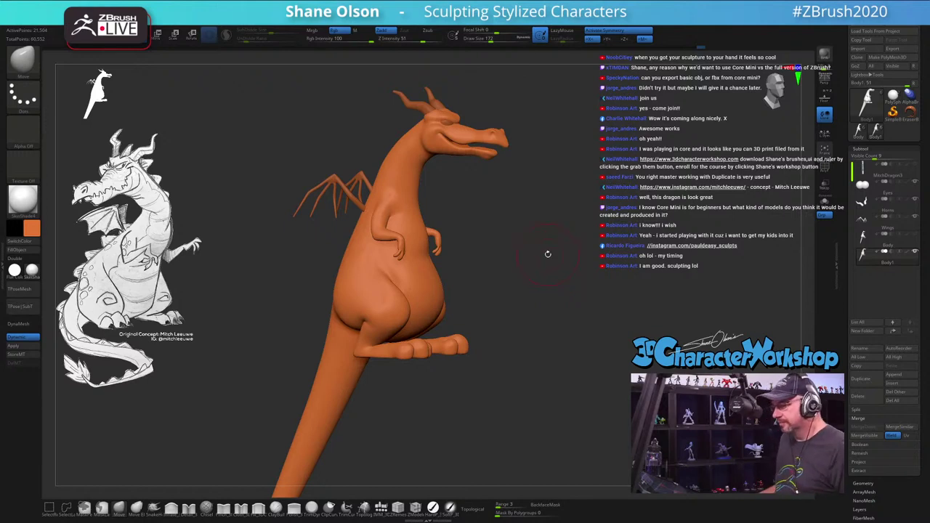
drag(548, 253, 541, 286)
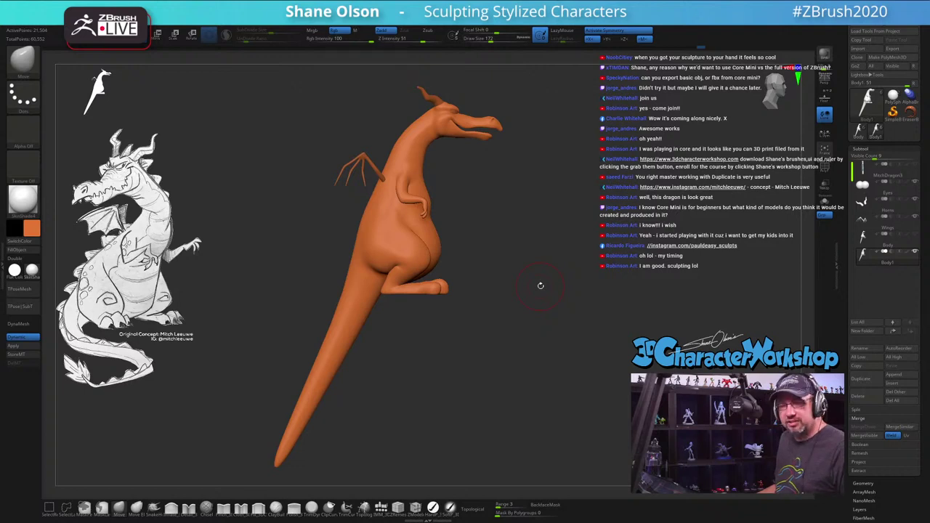
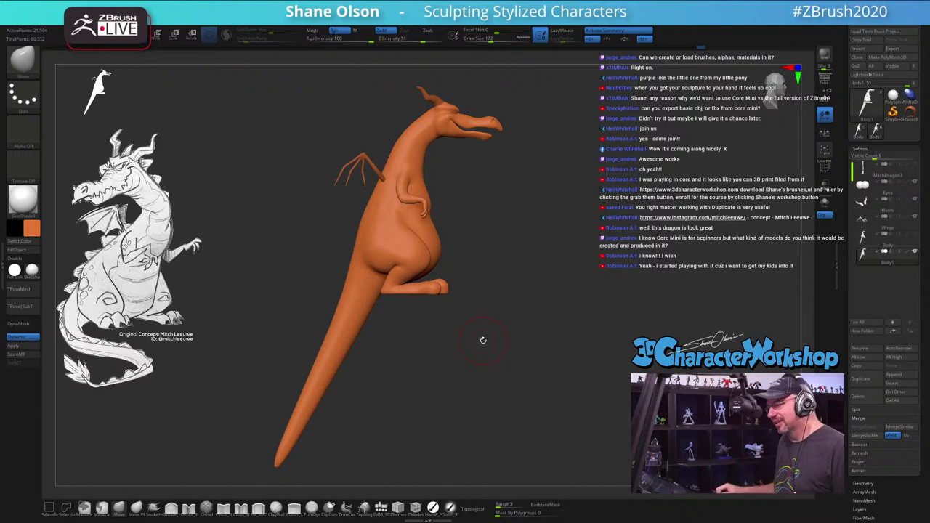
Step: Orbit and zoom onto the dragon's head and belly with Draw Size raised to 207
drag(534, 264, 554, 306)
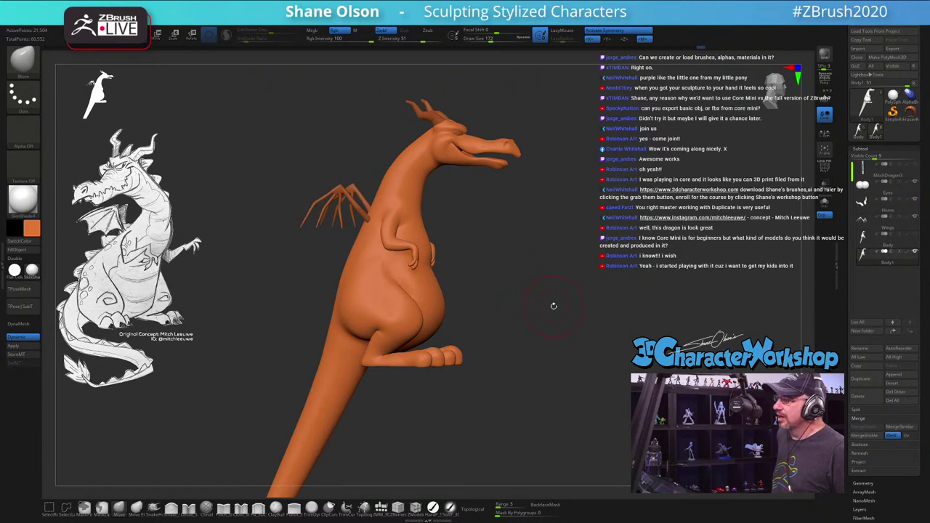
drag(565, 283, 533, 283)
key(s)
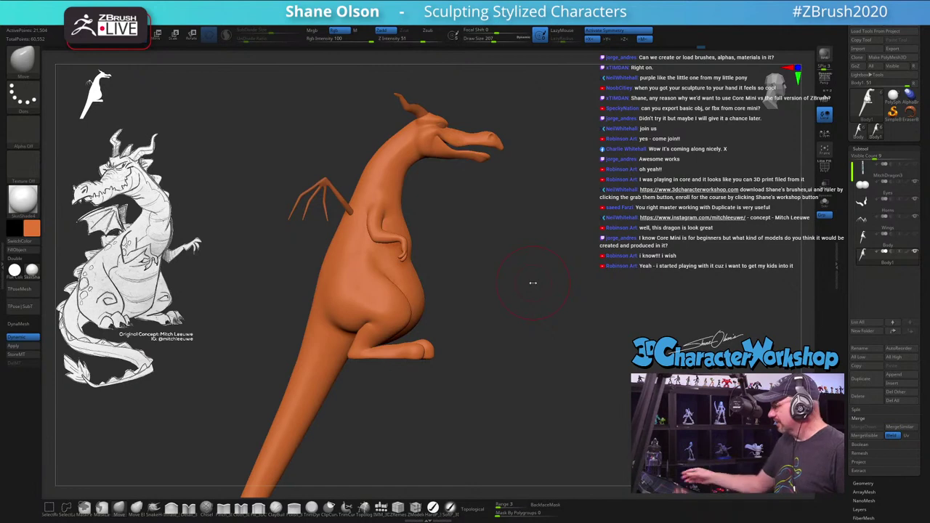
alt+drag(499, 329, 498, 386)
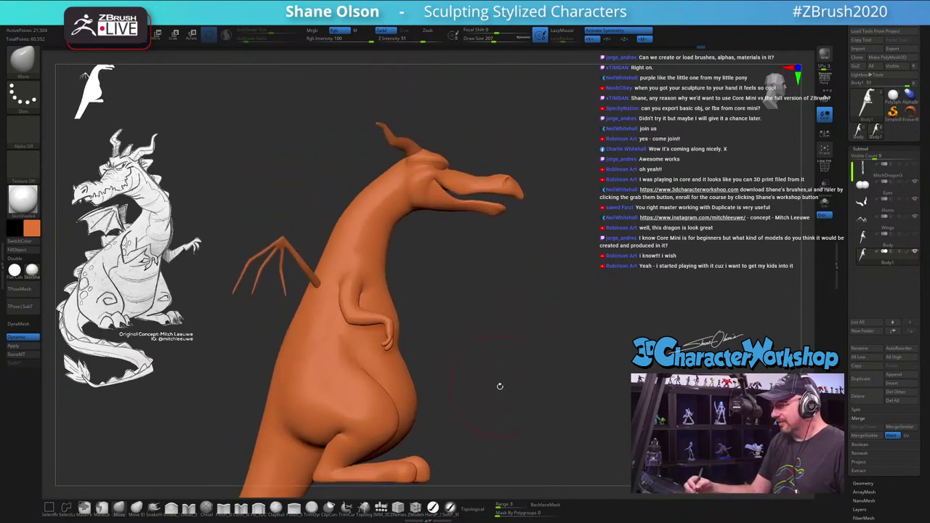
Step: Mask everything but the lower jaw, scale the jaw slightly with the transpose gizmo, then check it
key(w)
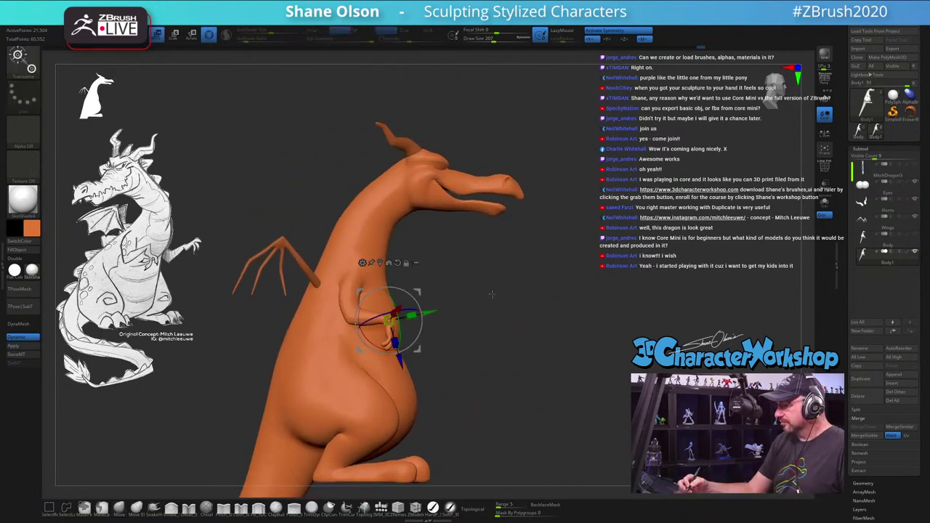
alt+drag(444, 250, 444, 296)
ctrl+click(476, 251)
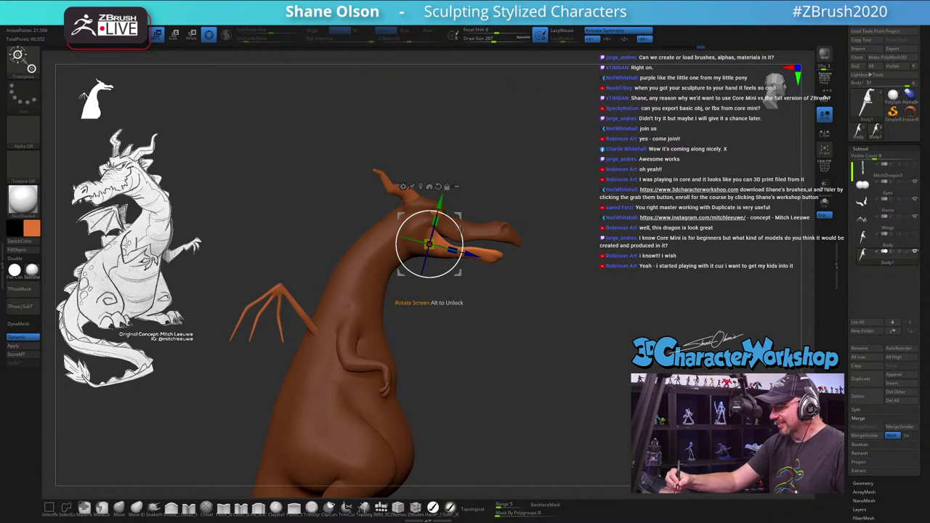
drag(460, 222, 463, 210)
drag(509, 320, 531, 331)
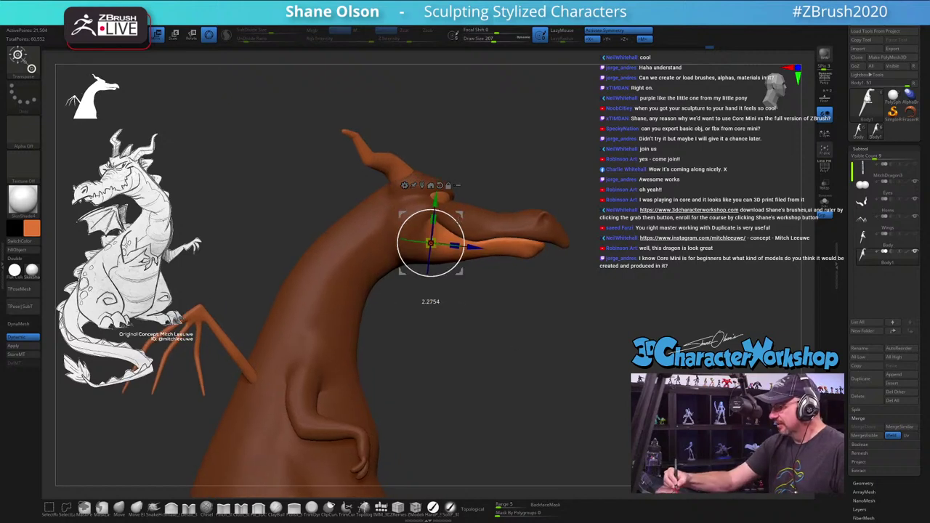
mouse_move(547, 292)
mouse_down()
mouse_move(548, 348)
mouse_move(542, 335)
mouse_move(538, 342)
mouse_move(550, 341)
mouse_move(557, 312)
mouse_move(537, 275)
mouse_move(519, 268)
mouse_up()
key(q)
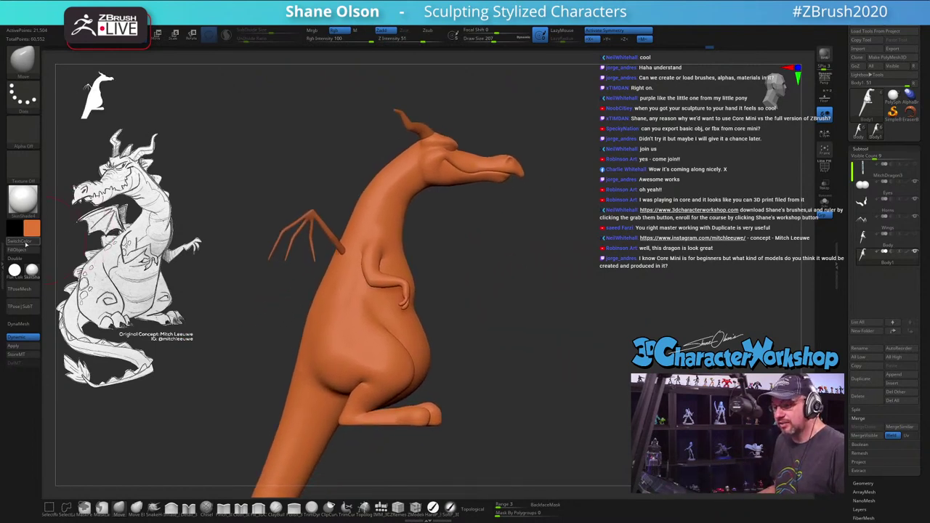
Step: Select the Pen brush and reduce Draw Size to 74
click(451, 506)
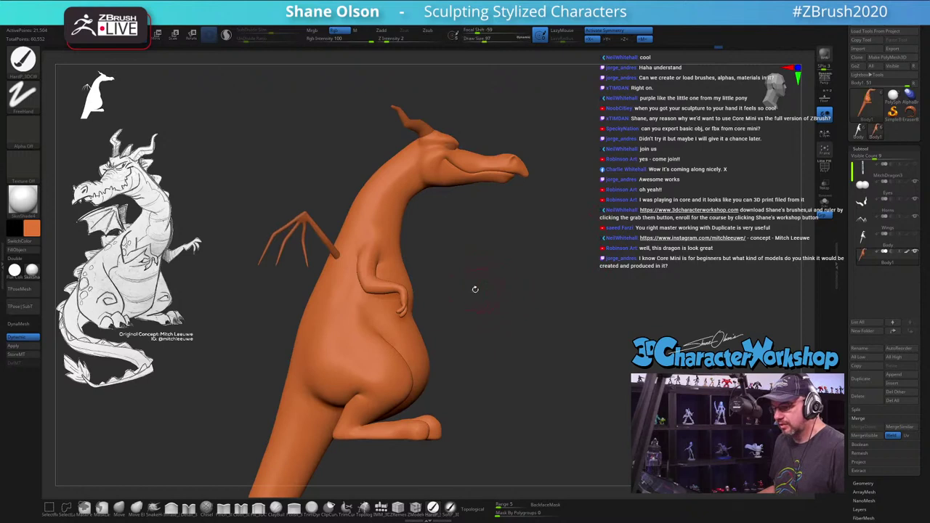
alt+drag(474, 289, 515, 249)
mouse_move(149, 203)
mouse_down()
mouse_move(87, 305)
mouse_move(116, 277)
mouse_move(94, 331)
mouse_up()
drag(280, 271, 335, 276)
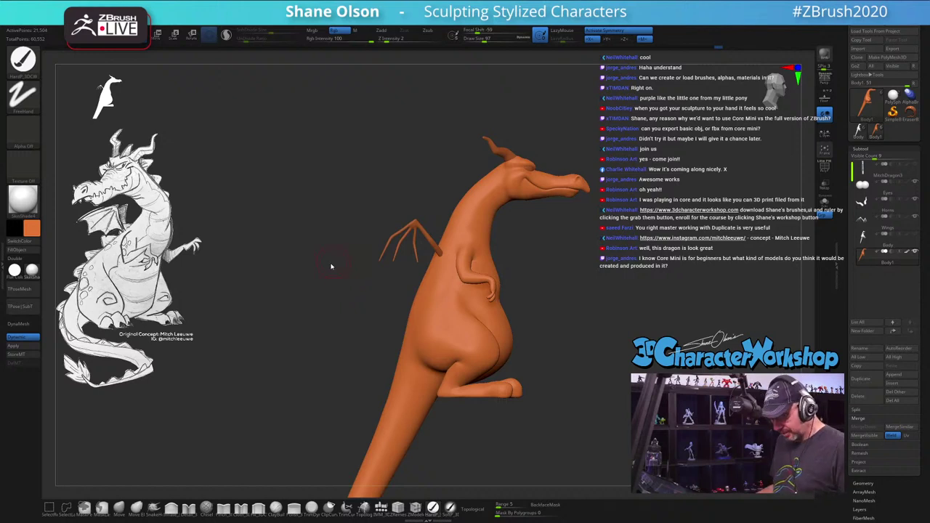
key(s)
click(328, 264)
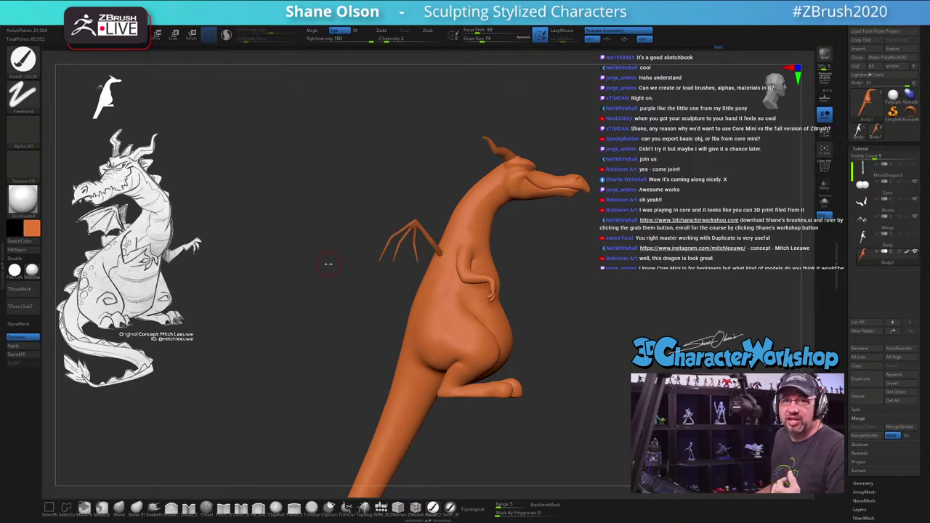
alt+drag(329, 263, 313, 176)
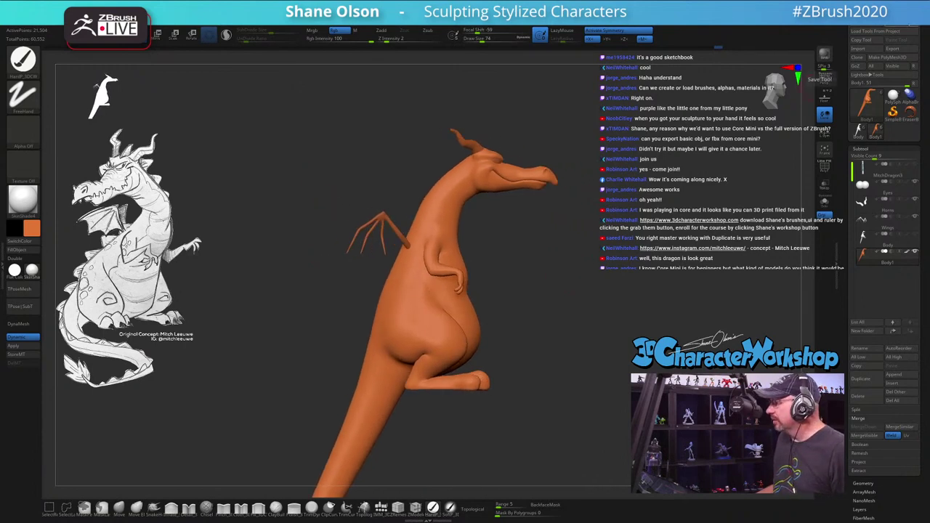
Step: Save the dragon tool under the new name MitchDragon4
click(824, 74)
click(358, 319)
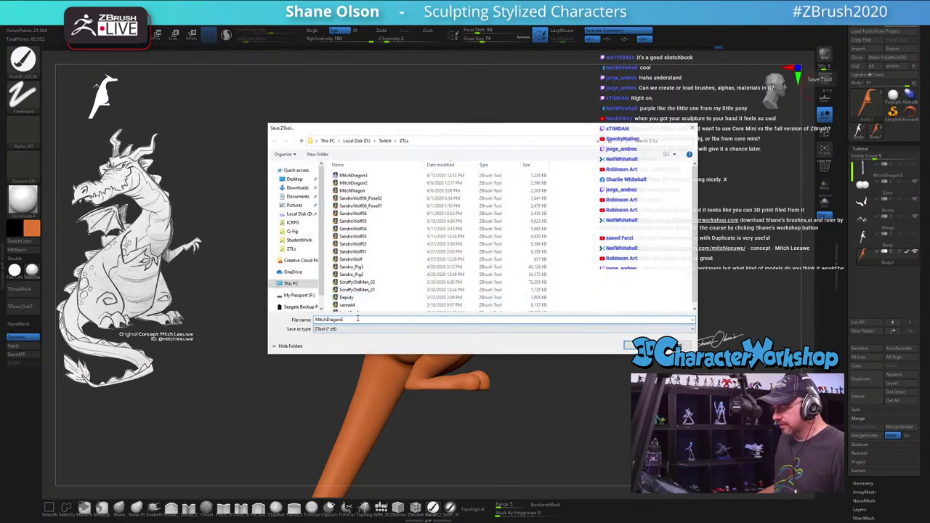
key(Return)
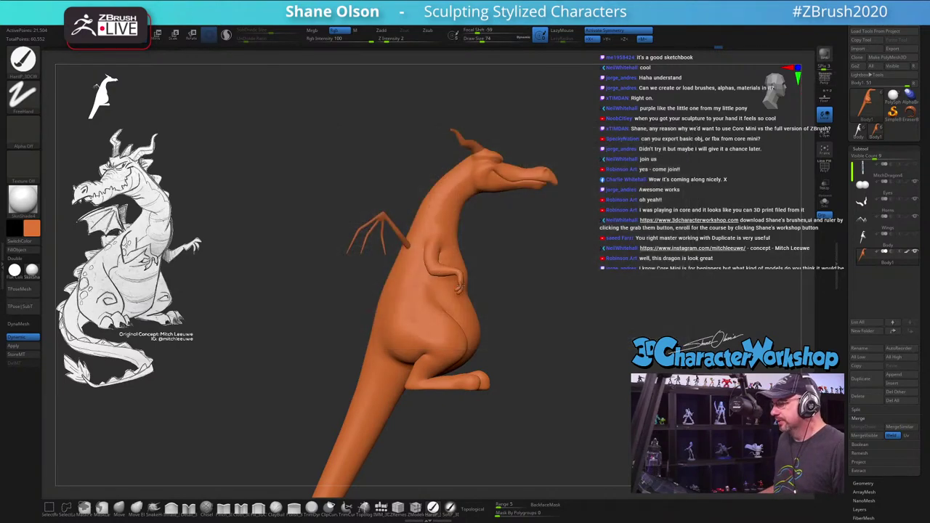
drag(592, 228, 593, 243)
Step: Raise the Draw Size back to 97
key(s)
click(594, 238)
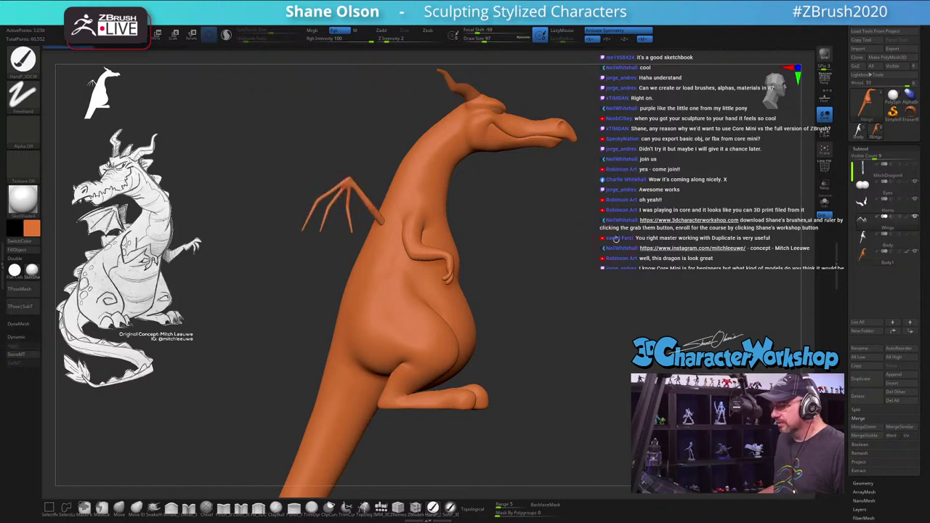
mouse_move(618, 240)
alt+mouse_down()
mouse_move(629, 254)
mouse_move(704, 229)
alt+mouse_up()
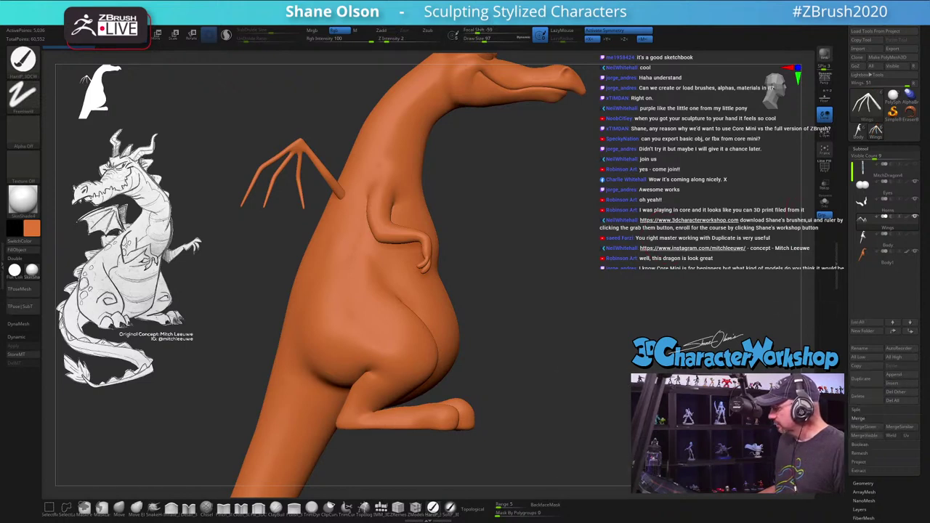
Step: Append a ZSphere to the dragon as a new subtool
click(893, 376)
click(685, 420)
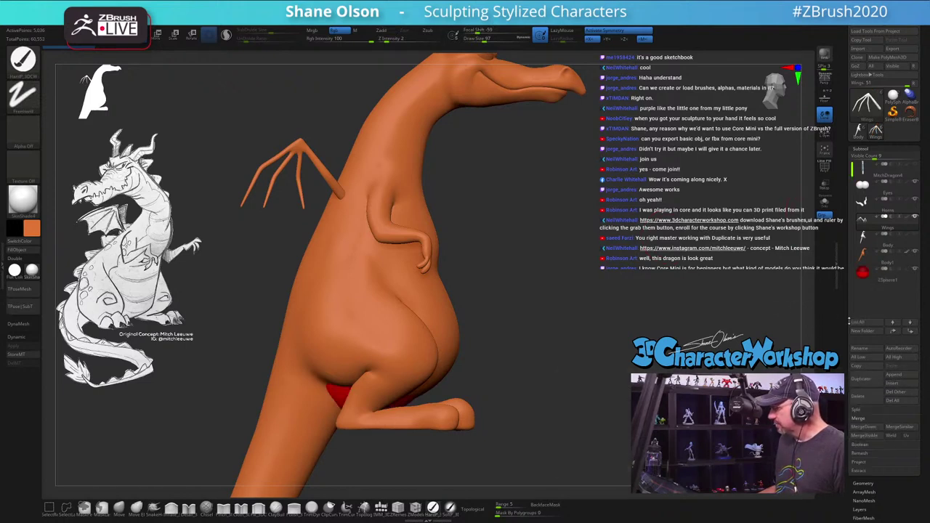
drag(674, 194, 780, 149)
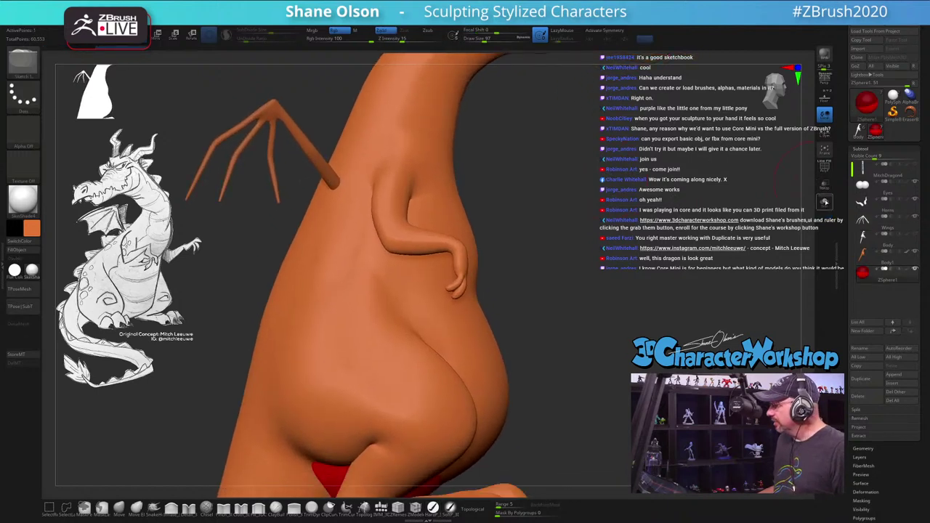
Step: Turn Solo off and Transp on so the dragon shows see-through around the ZSphere
click(824, 202)
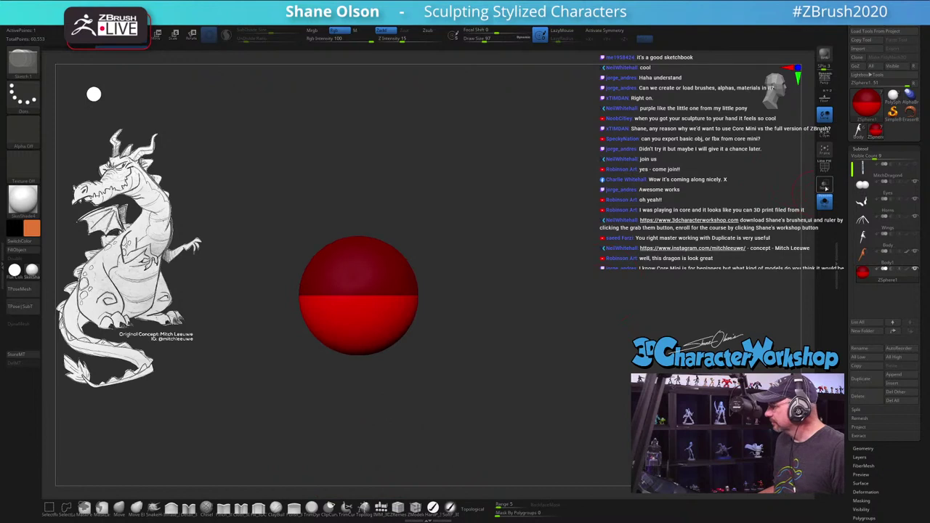
click(825, 201)
click(825, 185)
drag(553, 216, 553, 230)
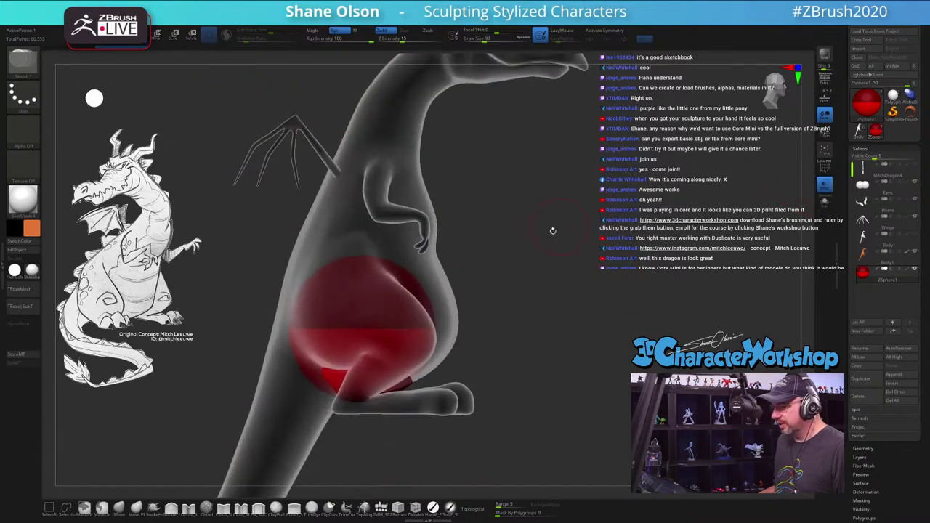
drag(594, 269, 595, 252)
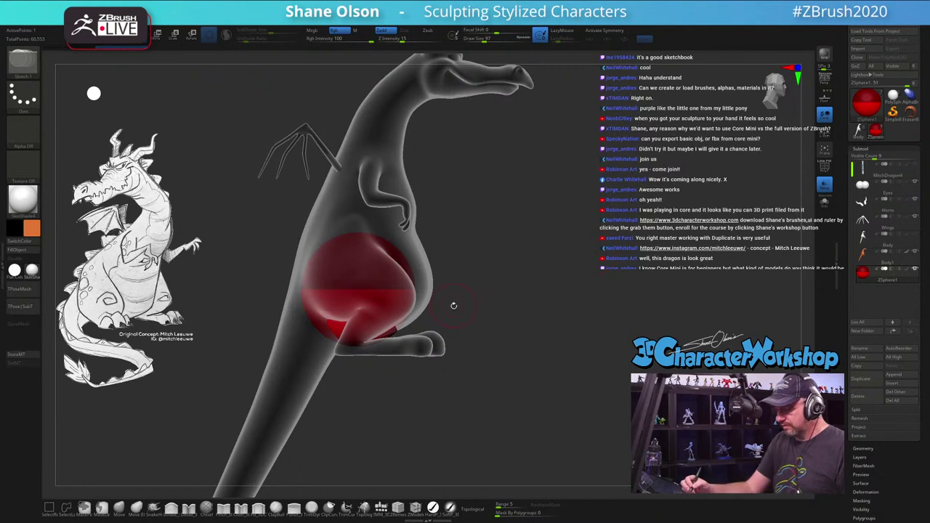
Step: Move the red ZSphere higher onto the chest and scale it down to a small ball
key(w)
drag(386, 272, 407, 232)
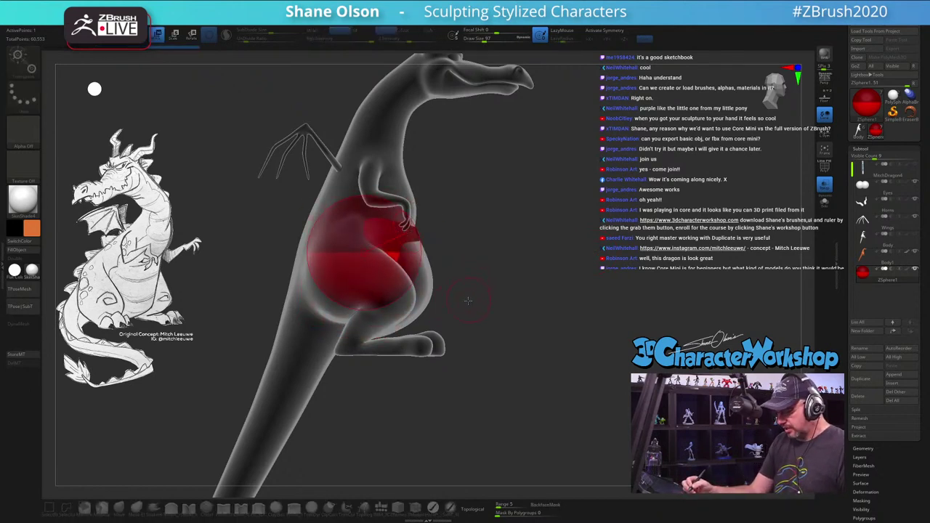
key(e)
drag(465, 303, 423, 230)
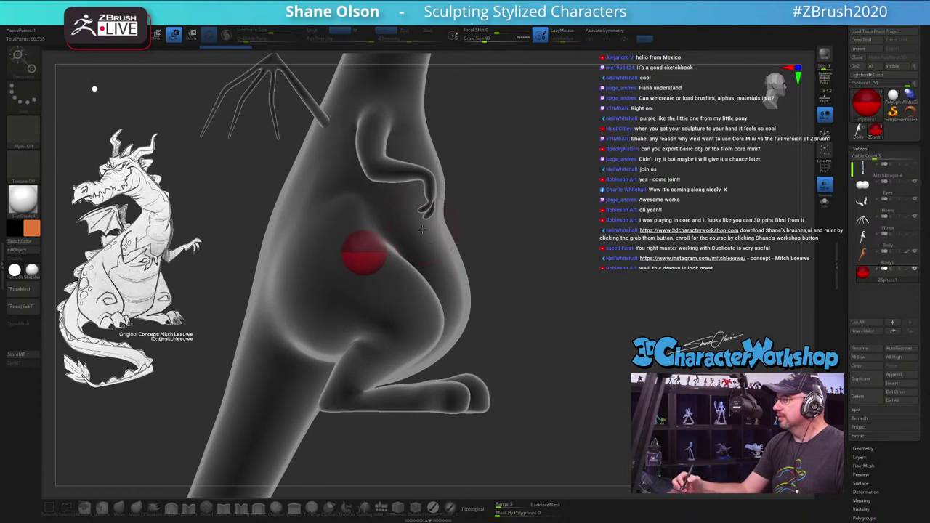
mouse_move(363, 243)
mouse_down()
mouse_move(347, 118)
mouse_move(386, 233)
mouse_move(404, 358)
mouse_up()
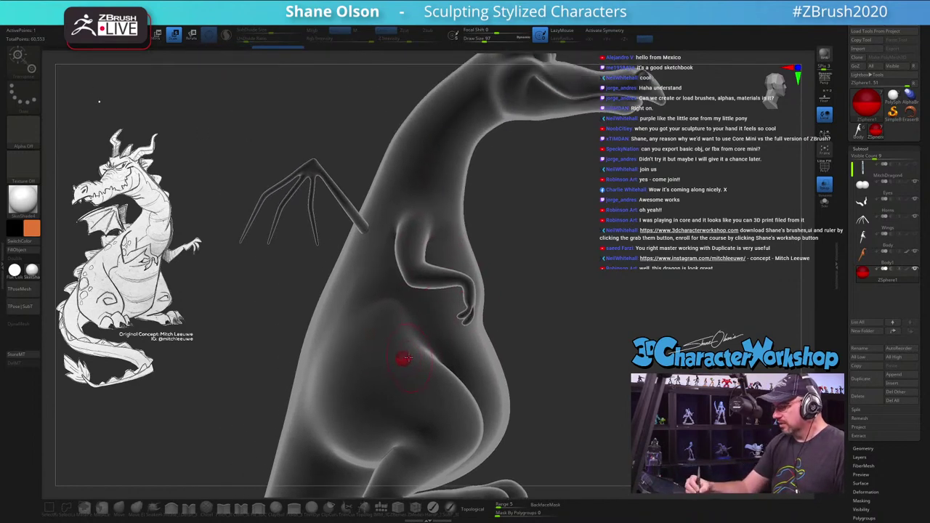
shift+drag(465, 305, 531, 316)
key(q)
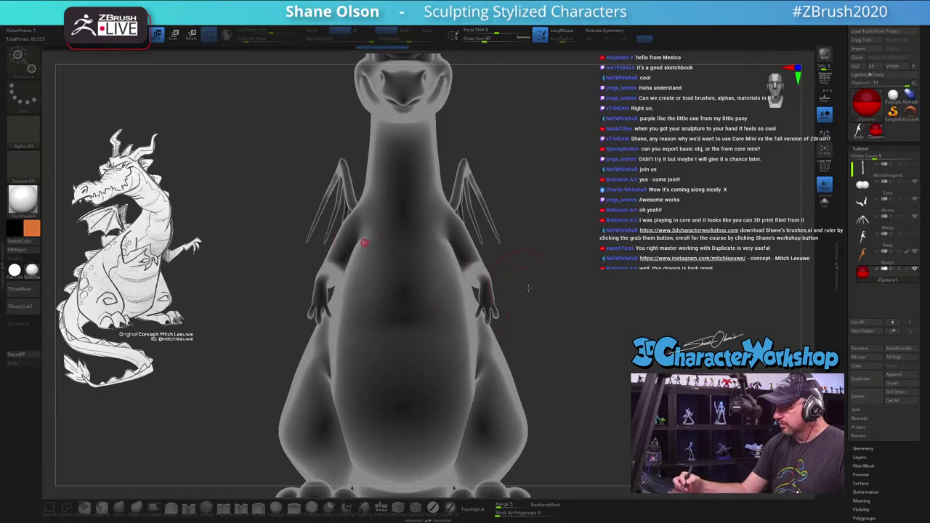
drag(365, 242, 528, 235)
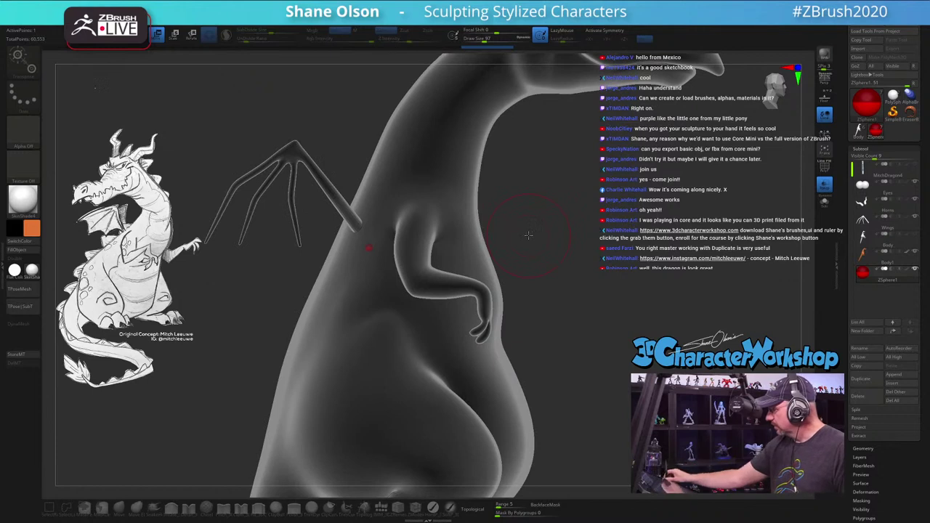
scroll(843, 310, down, 5)
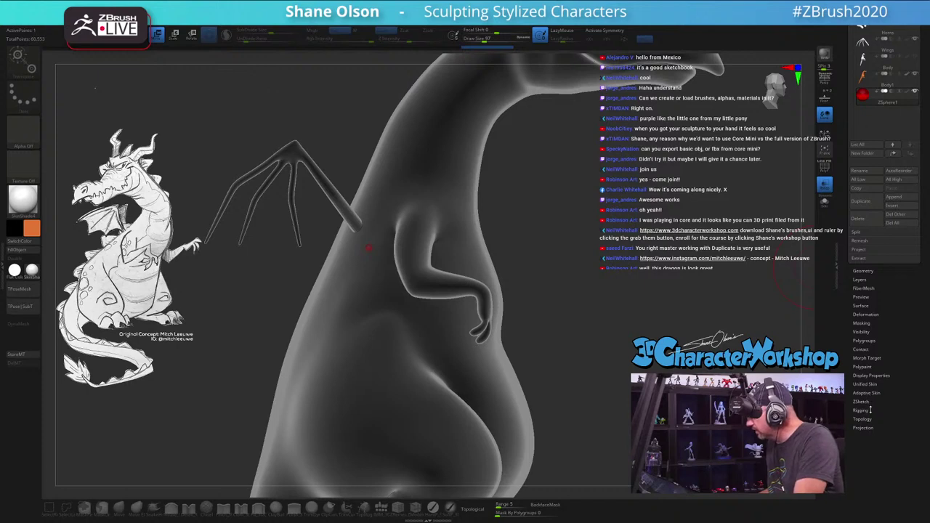
Step: Look through the Unified Skin, Adaptive Skin and ZSketch panels, then enable Edit Topology
click(865, 384)
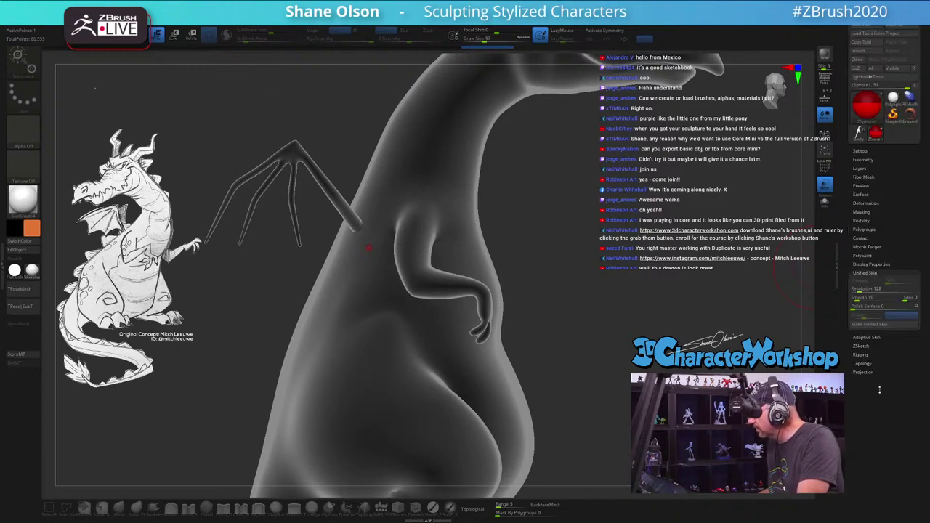
click(878, 337)
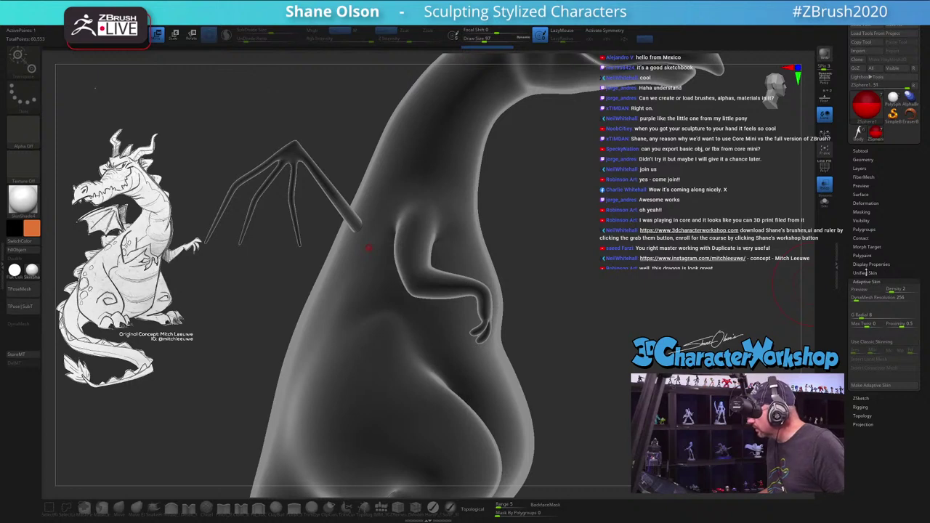
click(870, 273)
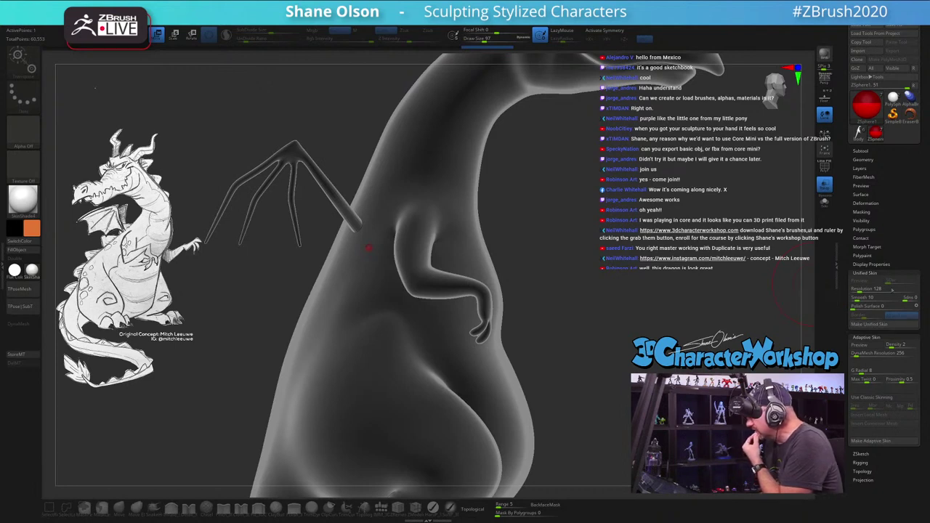
click(870, 454)
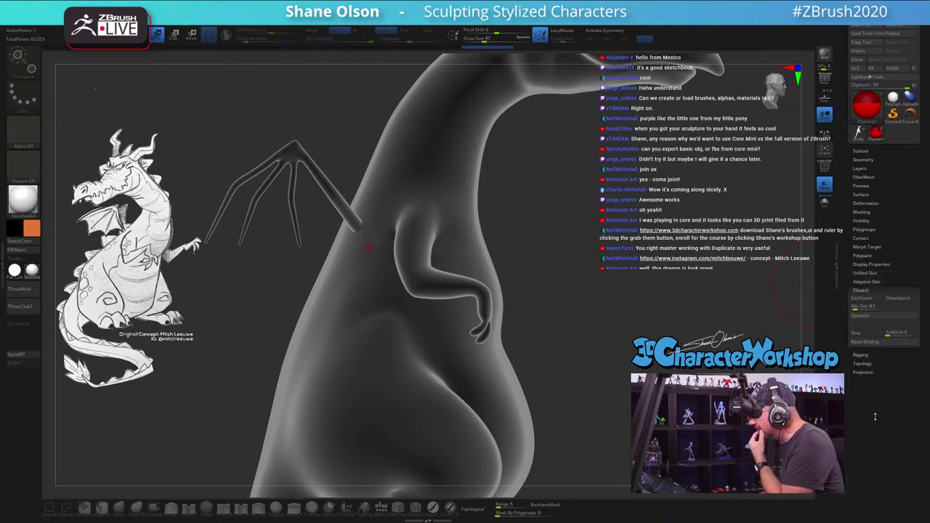
click(876, 290)
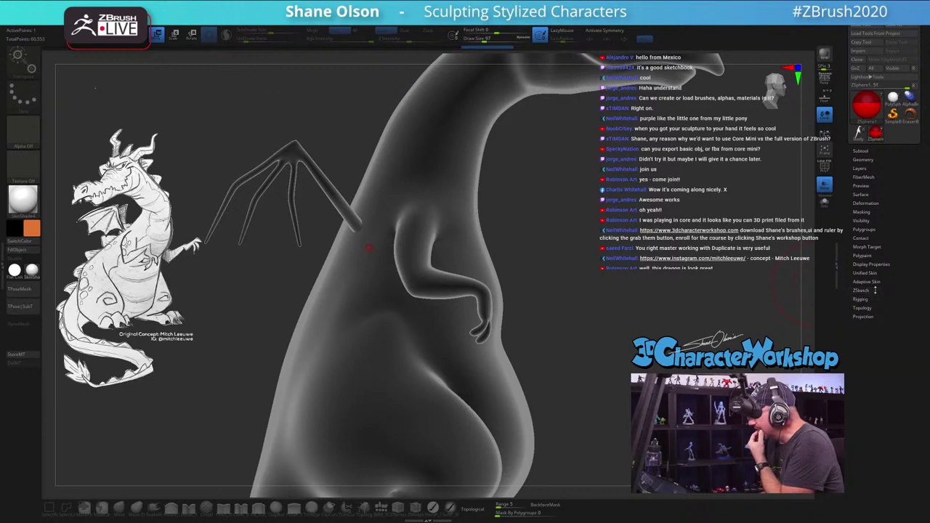
click(869, 308)
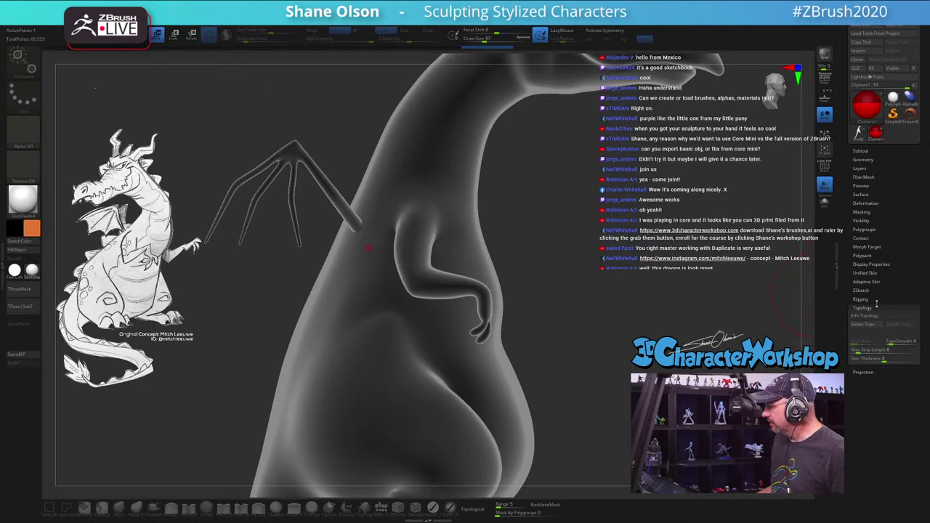
key(shift+a)
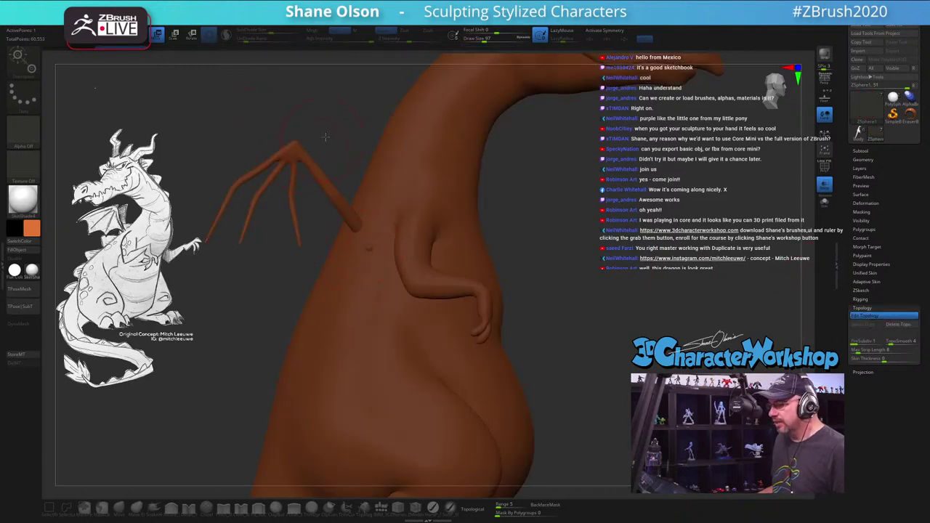
Step: Draw trial topology lines along the wing bone, adjusting brush size and view
key(s)
mouse_move(325, 131)
mouse_down()
mouse_move(353, 151)
mouse_move(380, 255)
mouse_up()
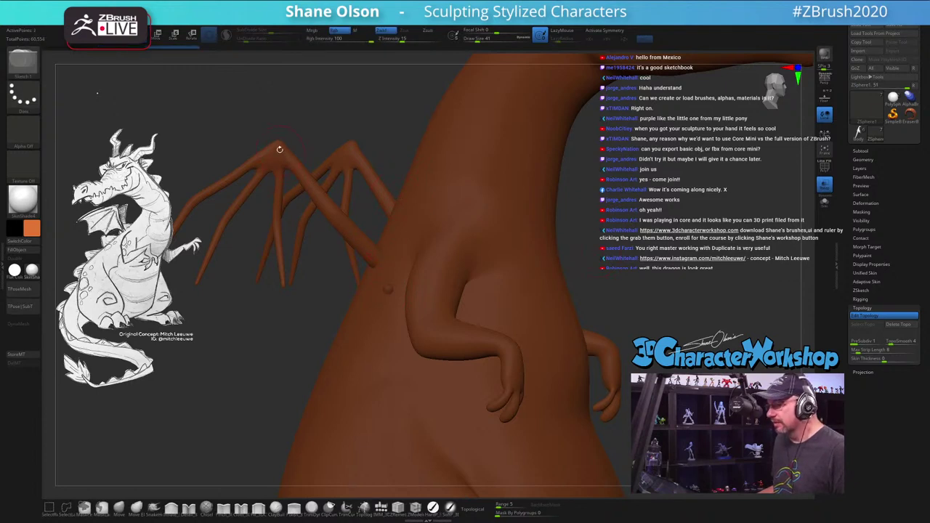
drag(279, 149, 369, 255)
drag(391, 123, 388, 132)
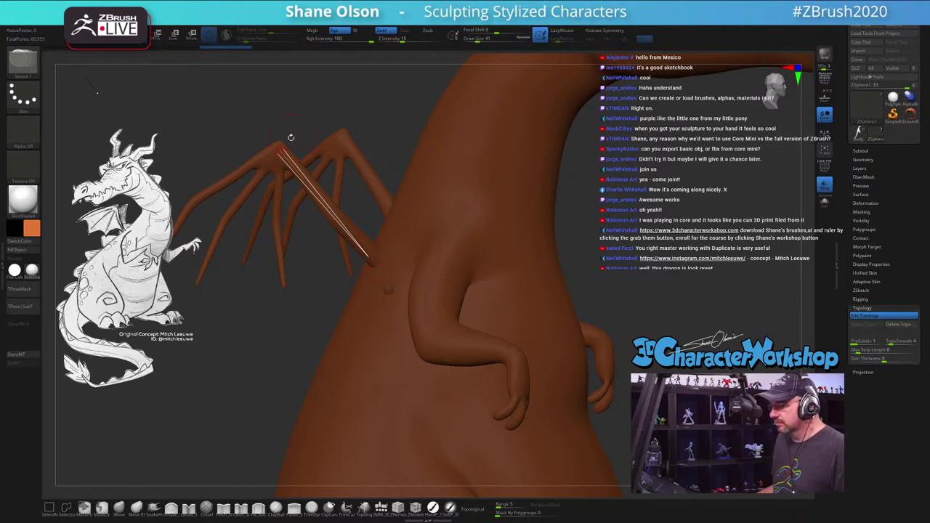
alt+drag(323, 115, 357, 119)
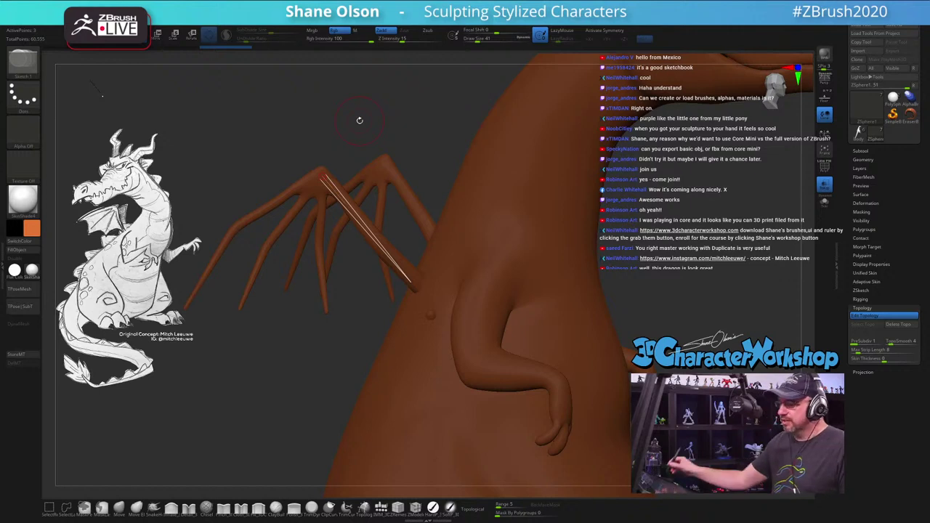
drag(357, 118, 459, 176)
key(s)
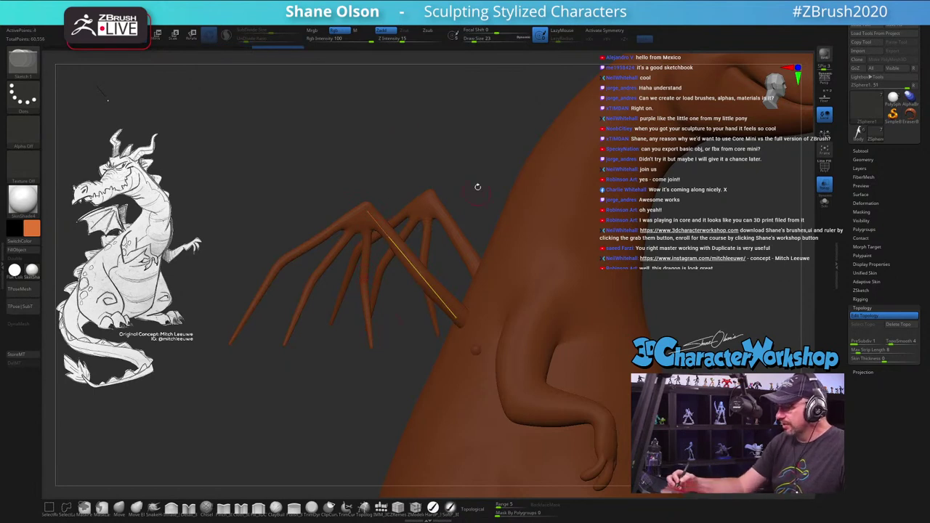
drag(475, 187, 418, 226)
drag(452, 314, 390, 240)
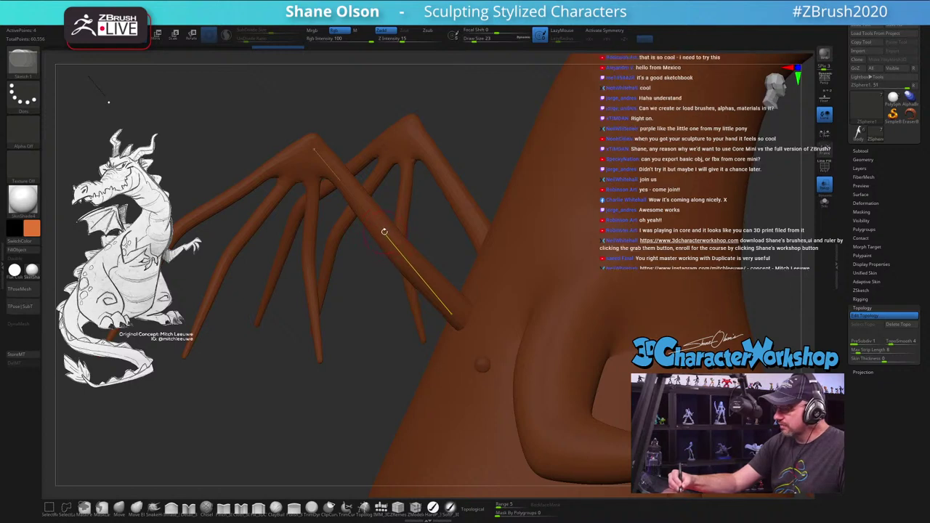
drag(385, 236, 314, 151)
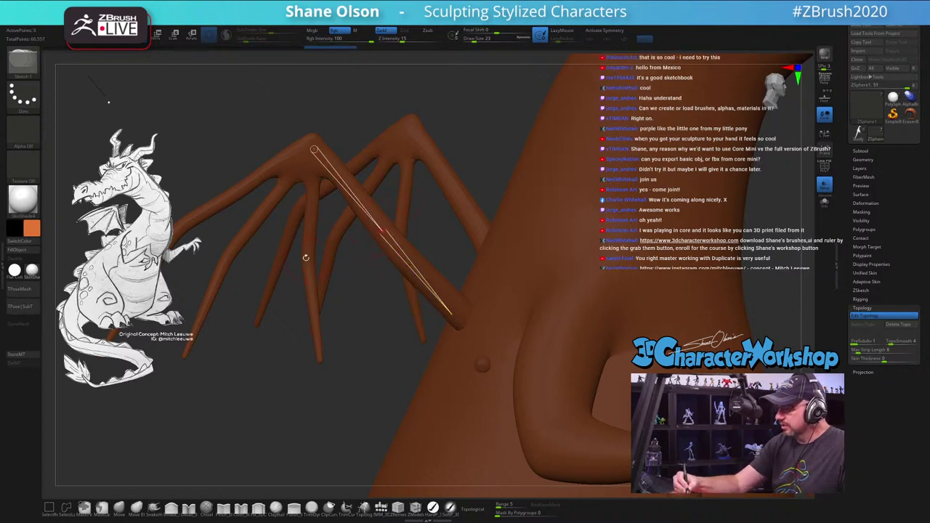
Step: Undo a topology step and place a new topology point on the wing
drag(376, 335, 417, 279)
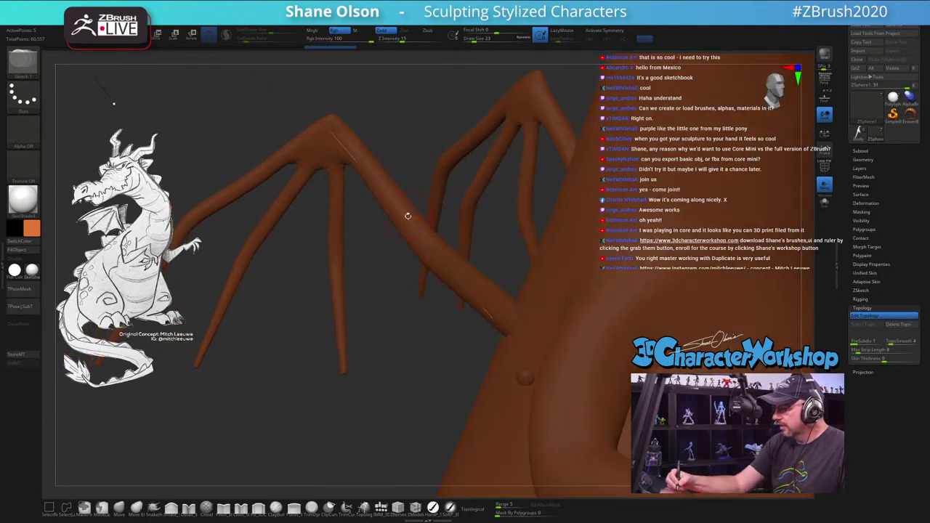
key(ctrl)
ctrl+click(442, 182)
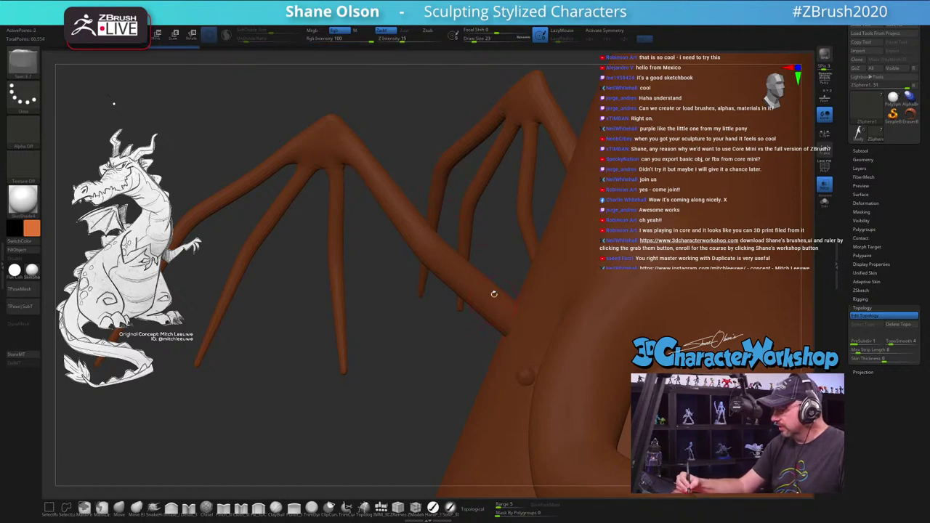
drag(451, 379, 490, 332)
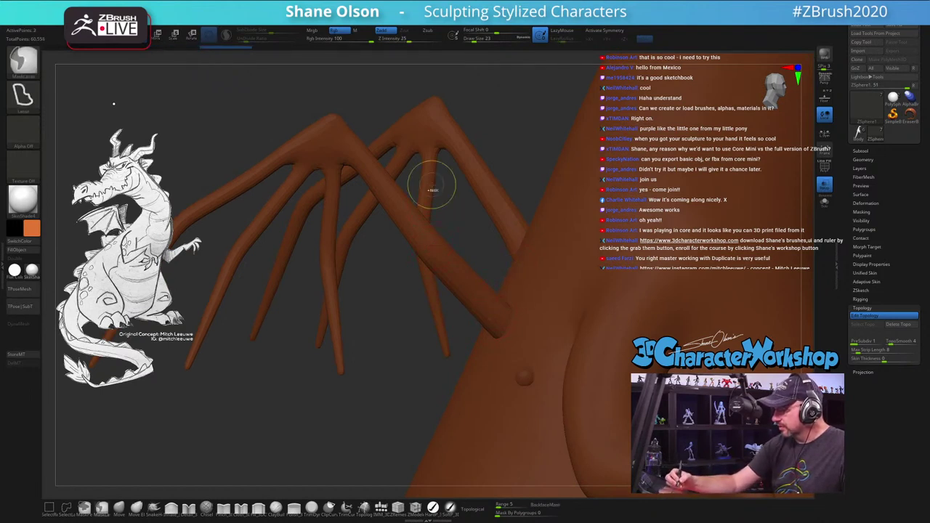
key(ctrl+z)
click(493, 317)
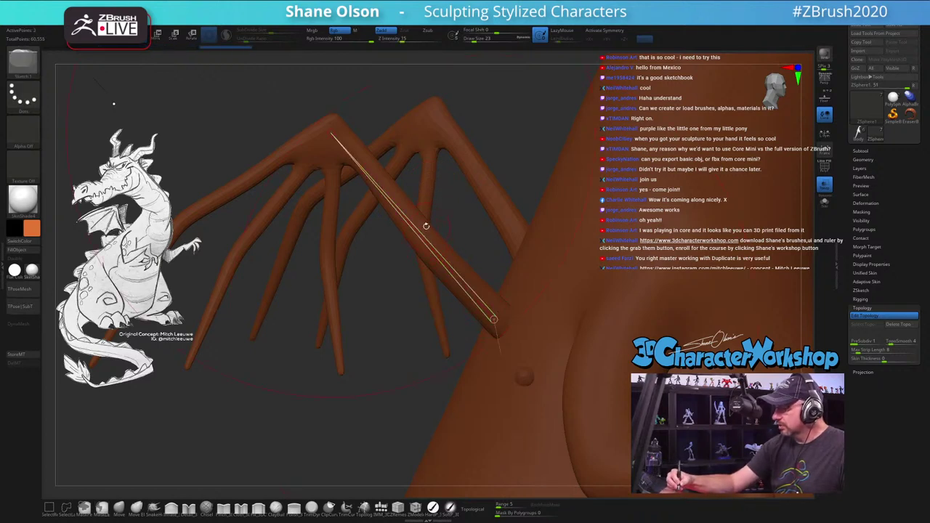
right_drag(426, 226, 435, 191)
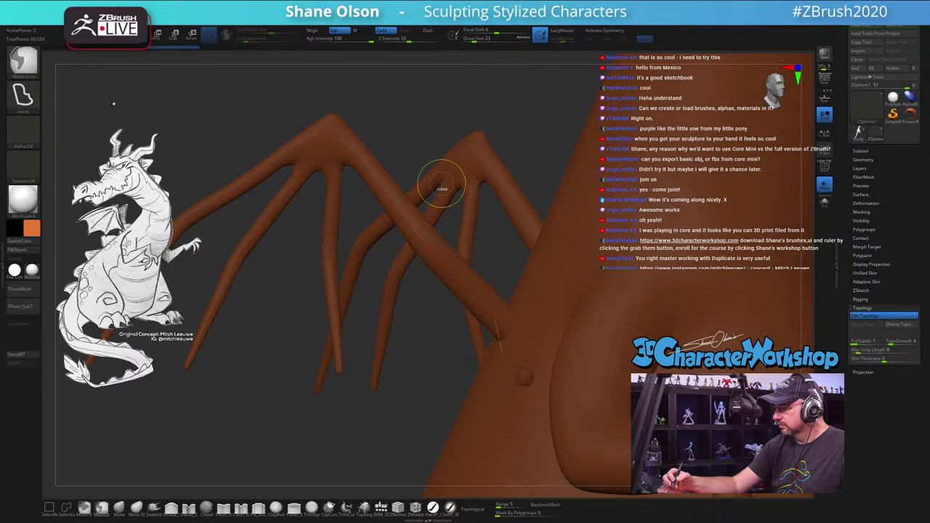
right_drag(473, 240, 429, 221)
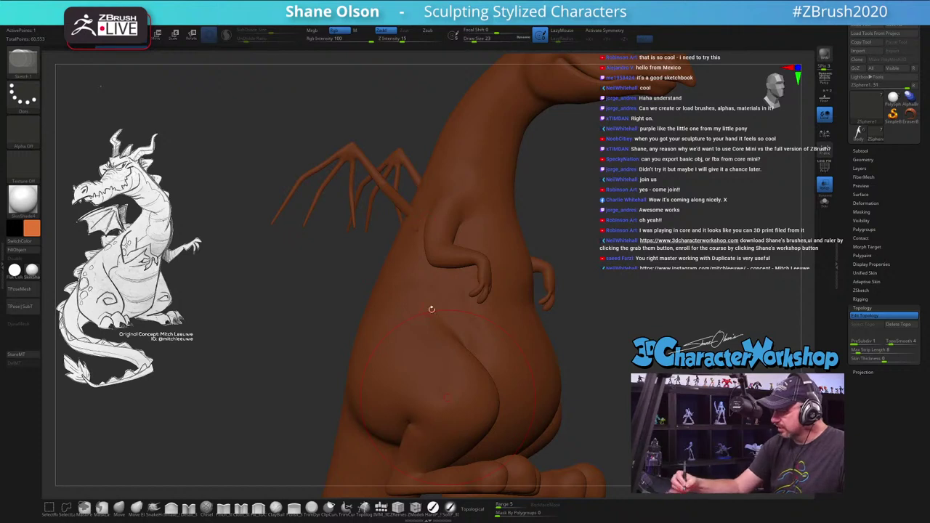
Step: Orbit around the wings, arm and body, then reopen the Subtool and Topology settings
drag(610, 290, 567, 280)
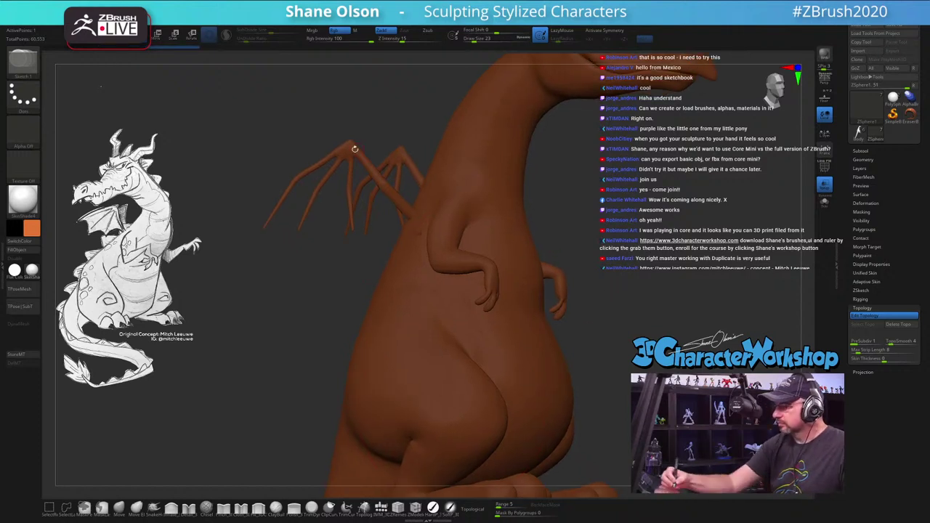
drag(358, 106, 387, 245)
drag(451, 340, 393, 240)
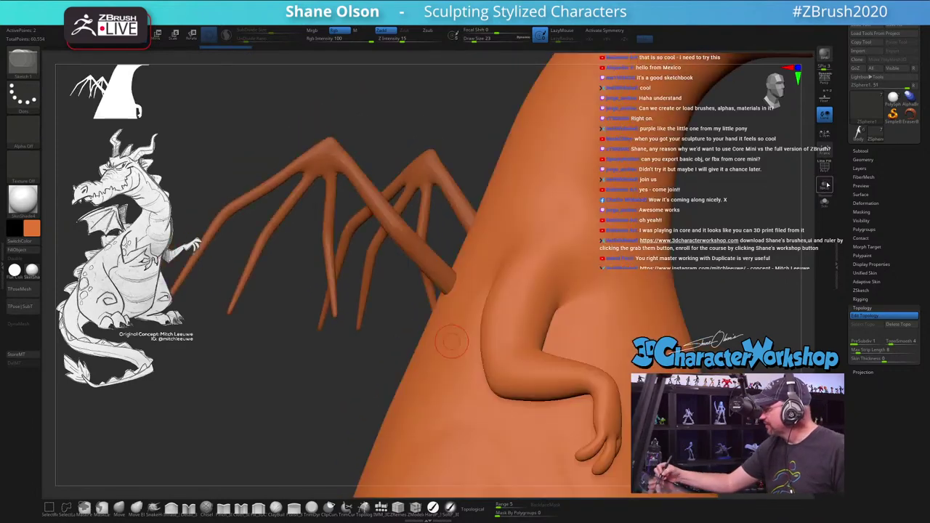
drag(357, 137, 368, 128)
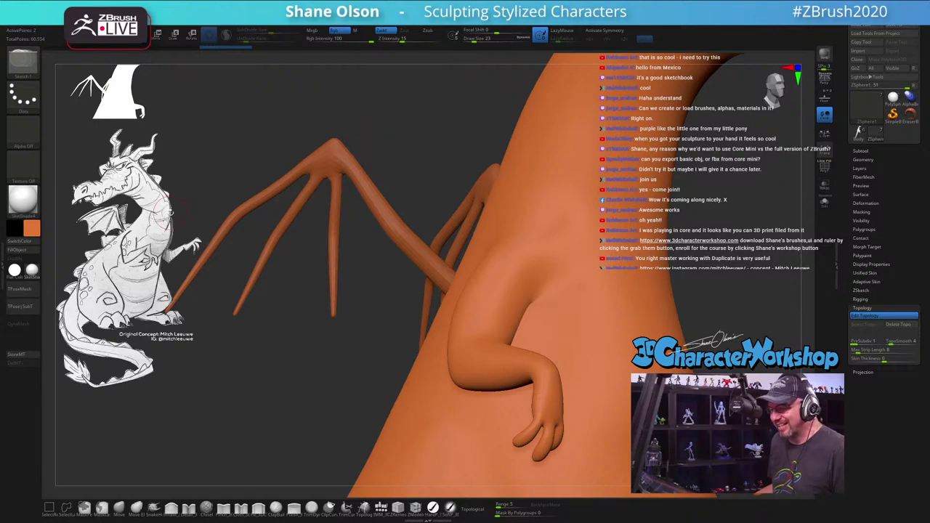
drag(426, 144, 423, 133)
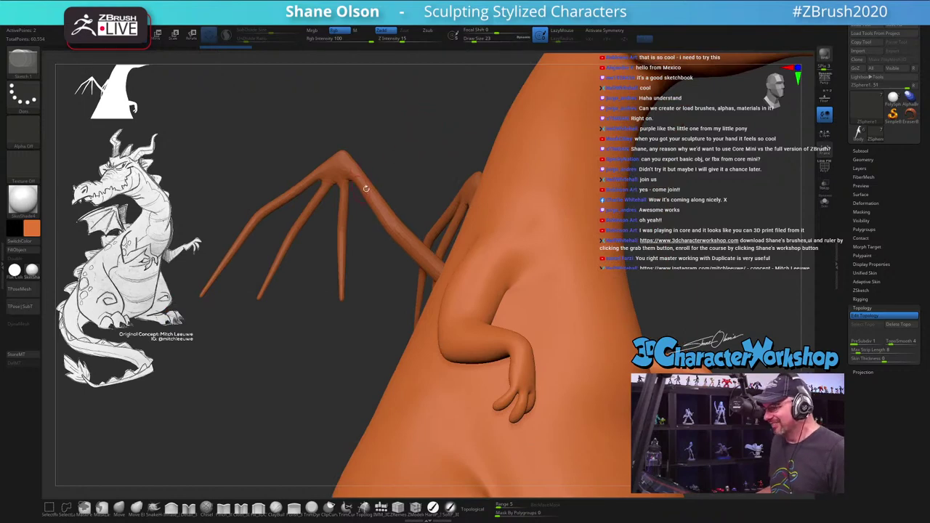
drag(367, 188, 414, 129)
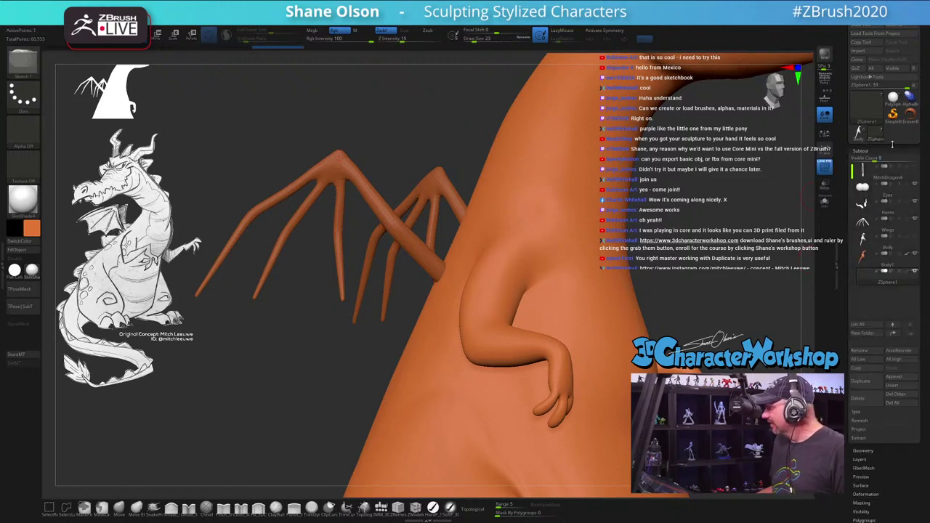
click(865, 151)
click(865, 151)
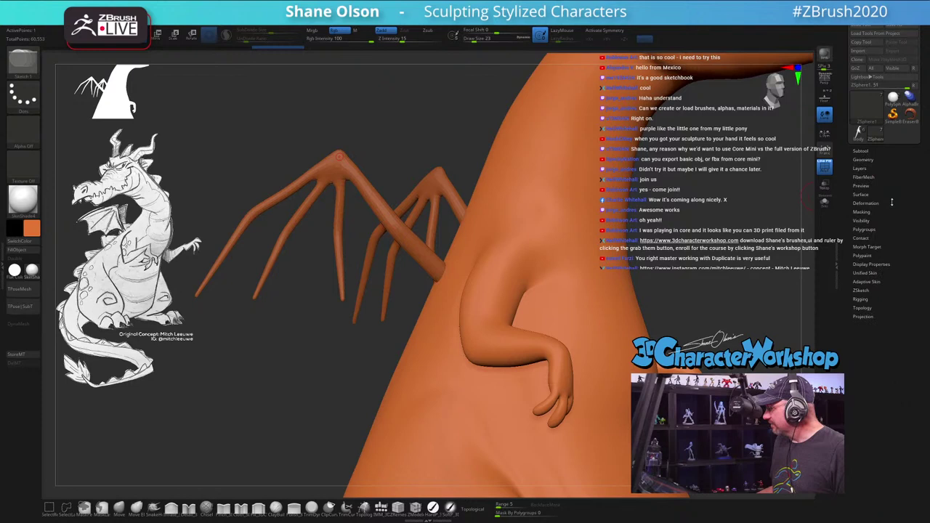
click(863, 308)
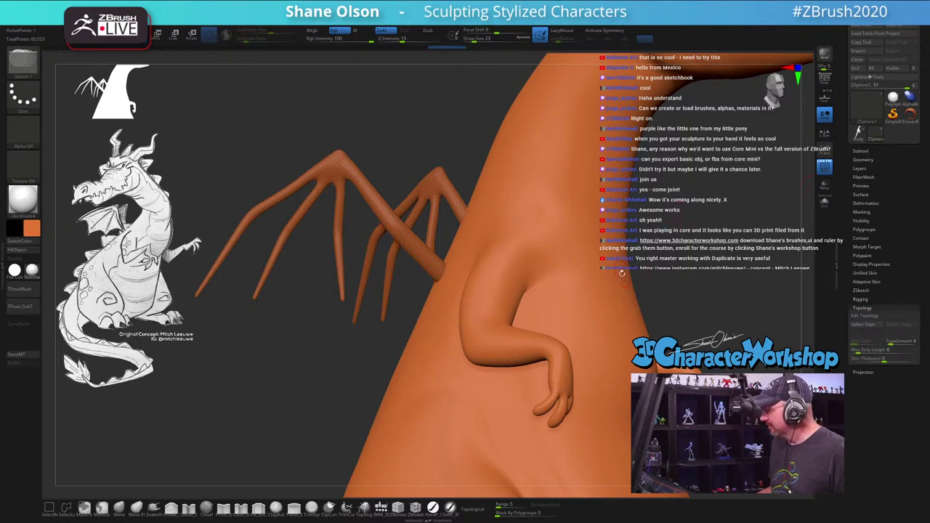
Step: Turn polyframe off and fill the whole dragon with a light blue colour
key(a)
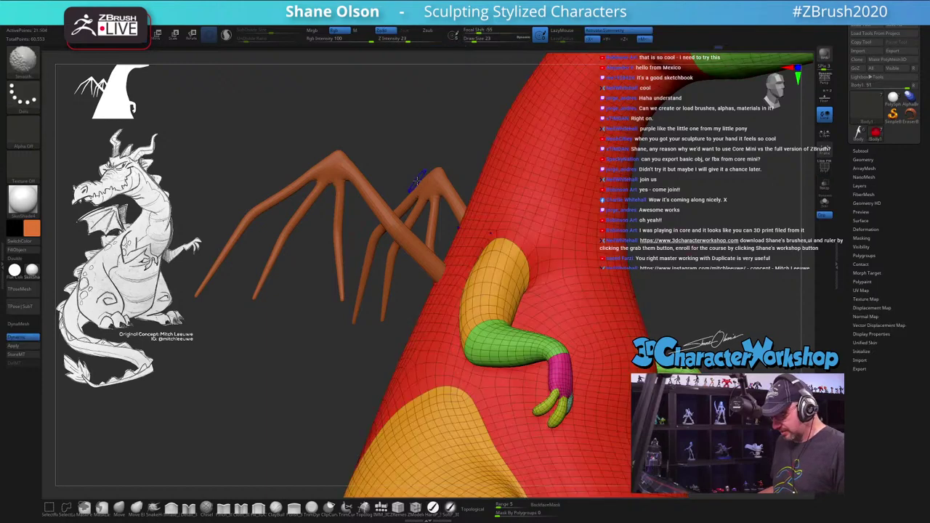
key(a)
click(34, 232)
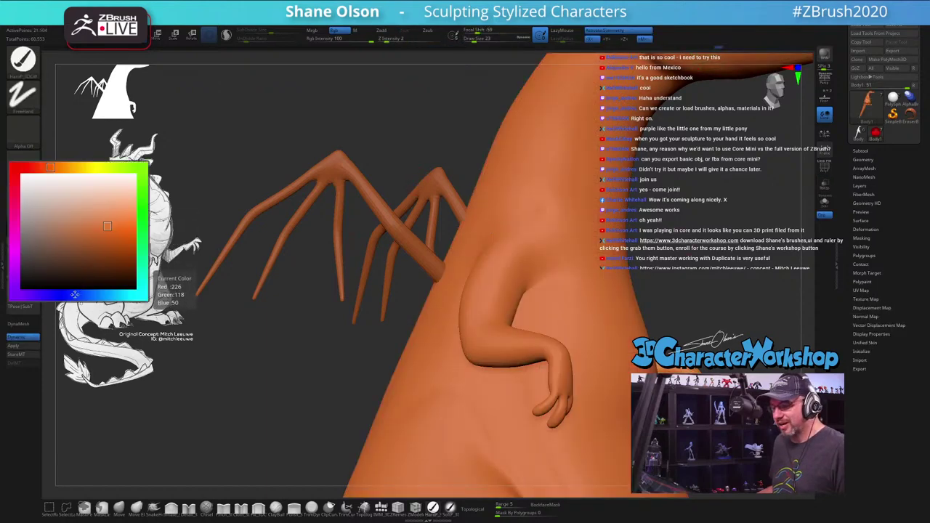
click(64, 294)
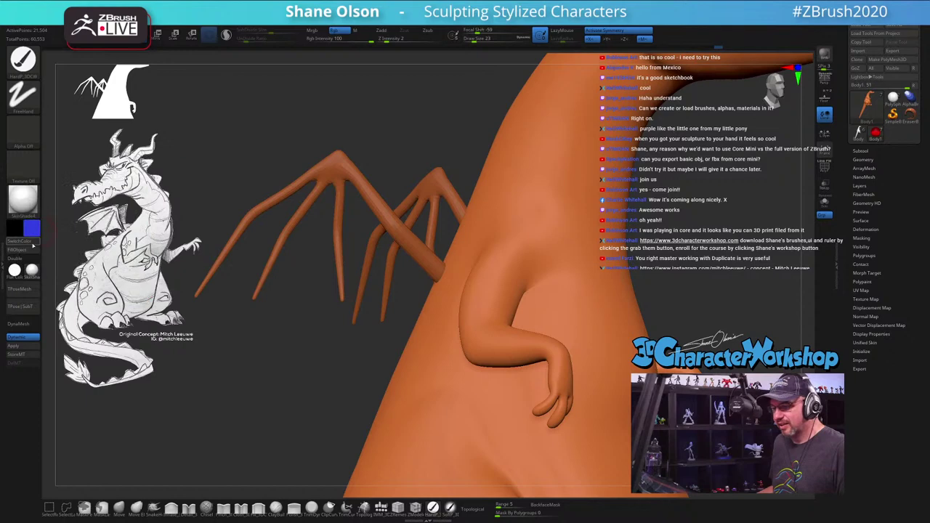
click(32, 229)
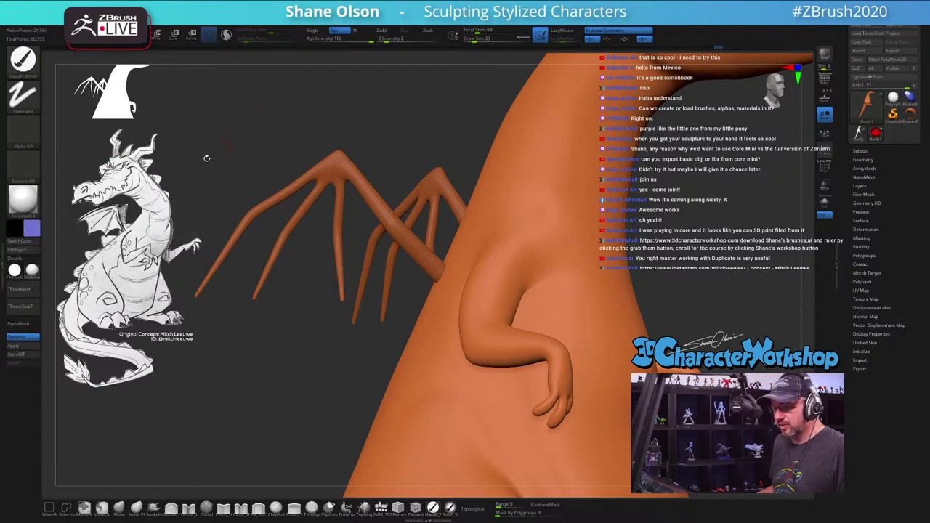
click(34, 251)
drag(432, 127, 429, 121)
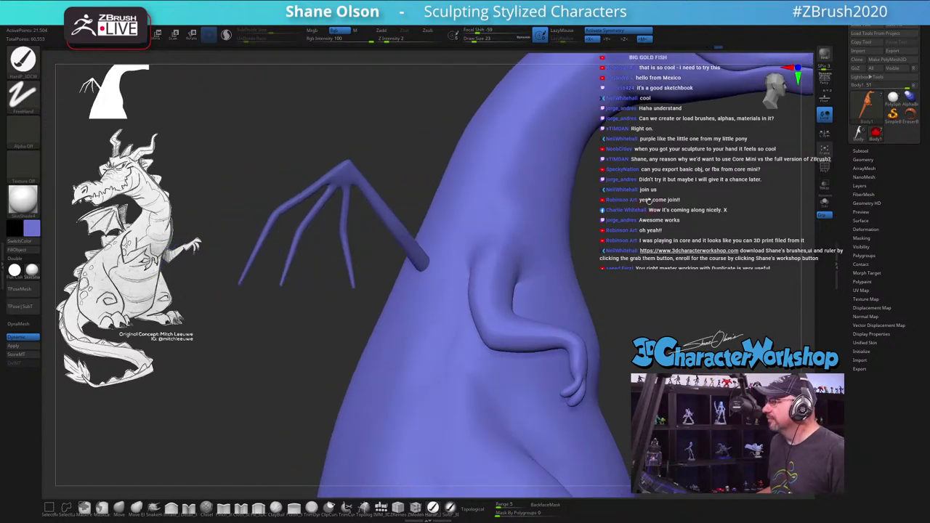
Step: Make ZSphere1 the active subtool and show the model see-through
drag(649, 197, 607, 276)
drag(562, 249, 625, 242)
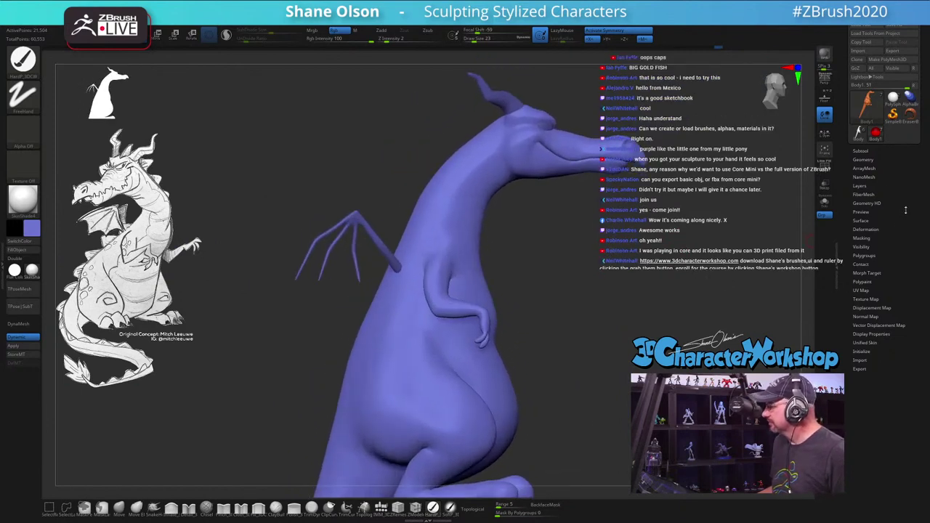
click(861, 150)
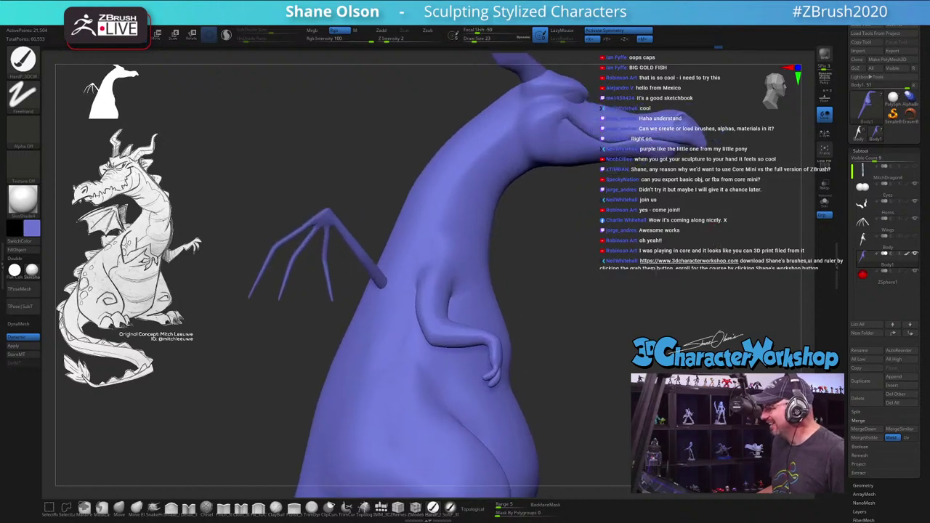
drag(658, 268, 652, 270)
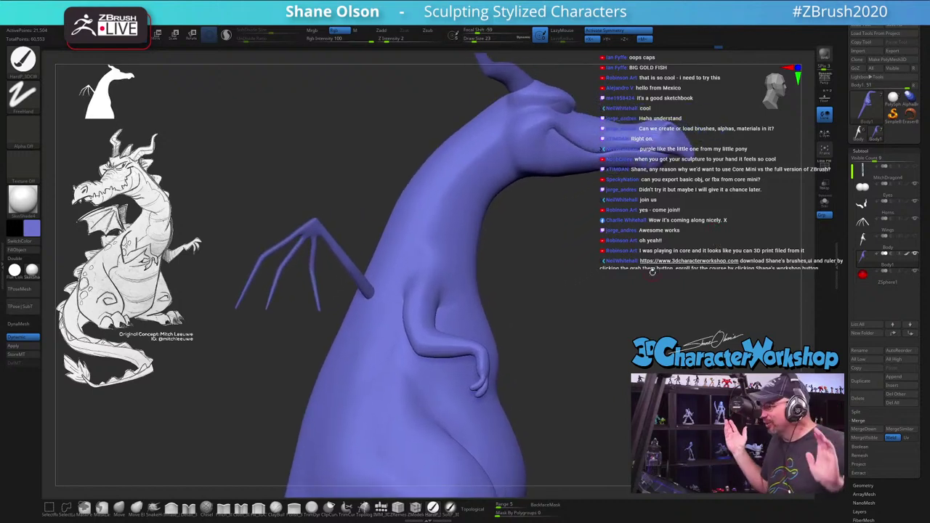
click(864, 274)
drag(560, 309, 806, 223)
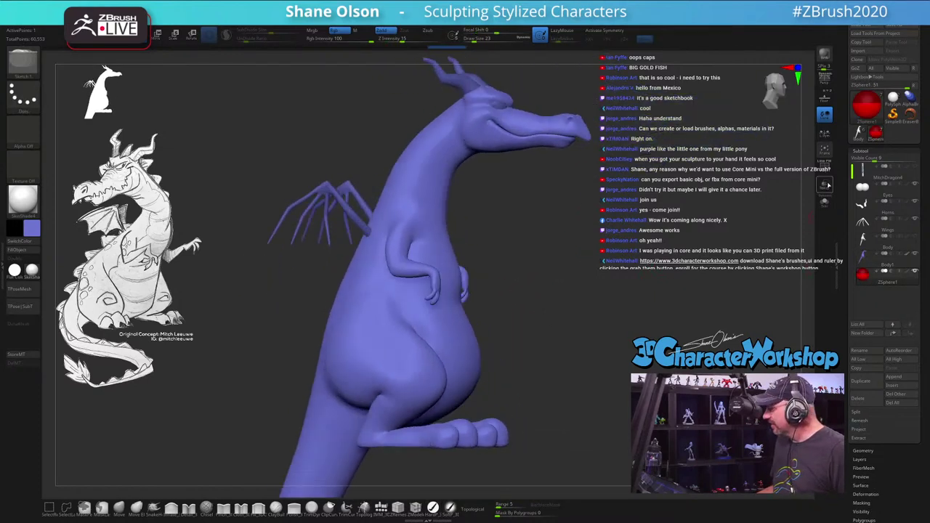
click(824, 186)
Step: Open the Edit Topology options and orbit in close on the spread wing skeleton
drag(583, 263, 567, 261)
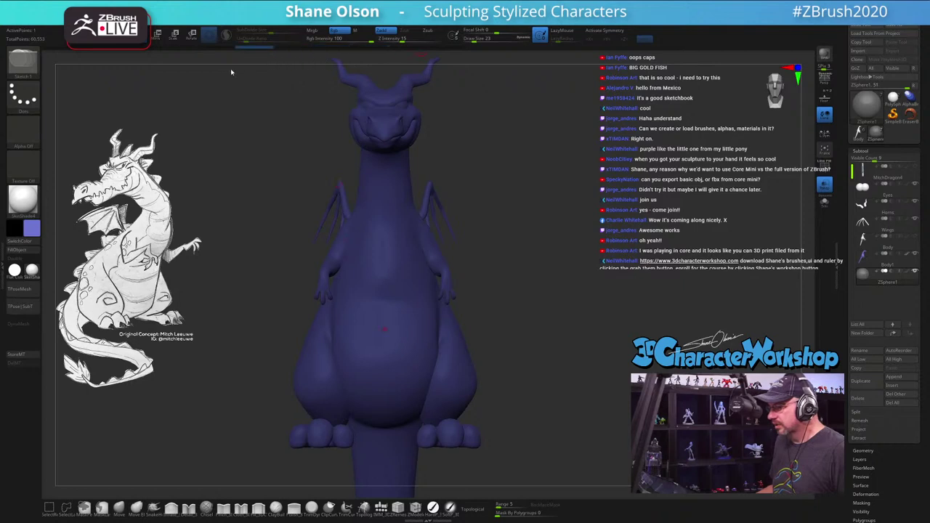
drag(580, 273, 602, 270)
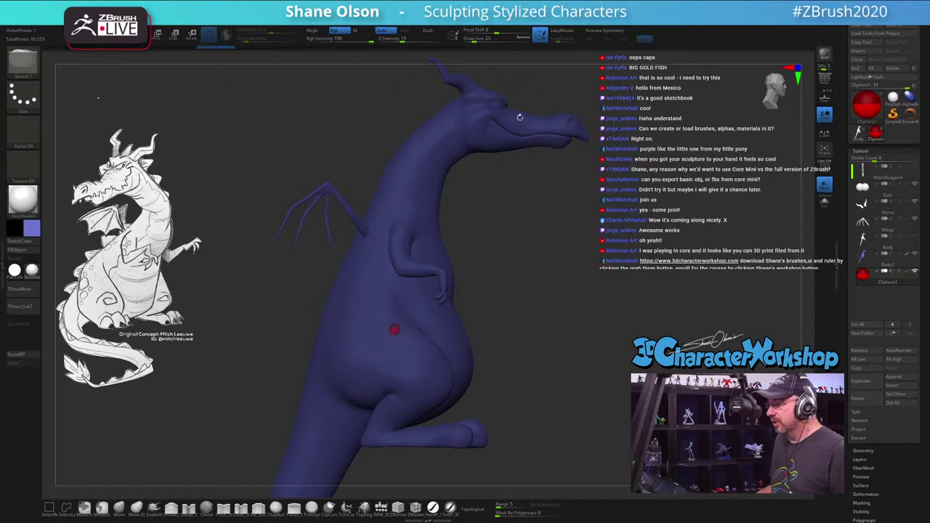
right_drag(393, 330, 405, 354)
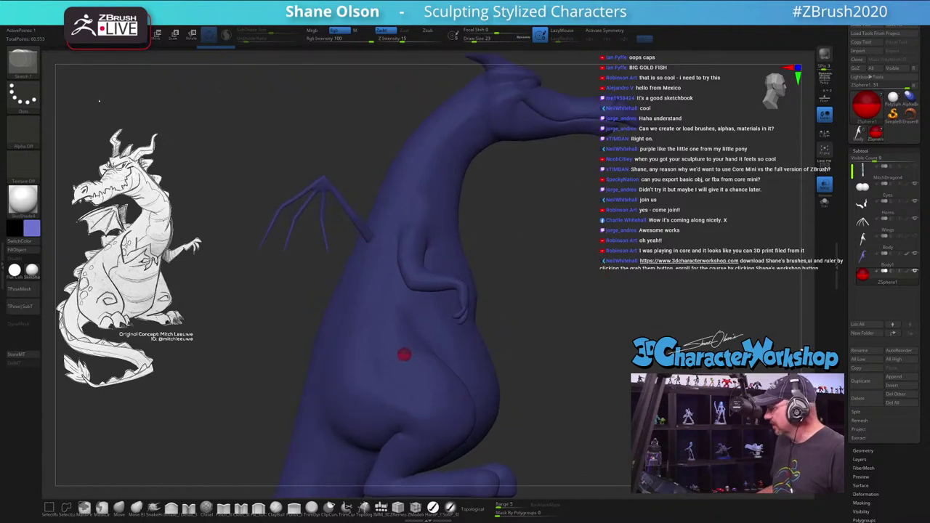
scroll(866, 358, down, 5)
scroll(864, 349, up, 3)
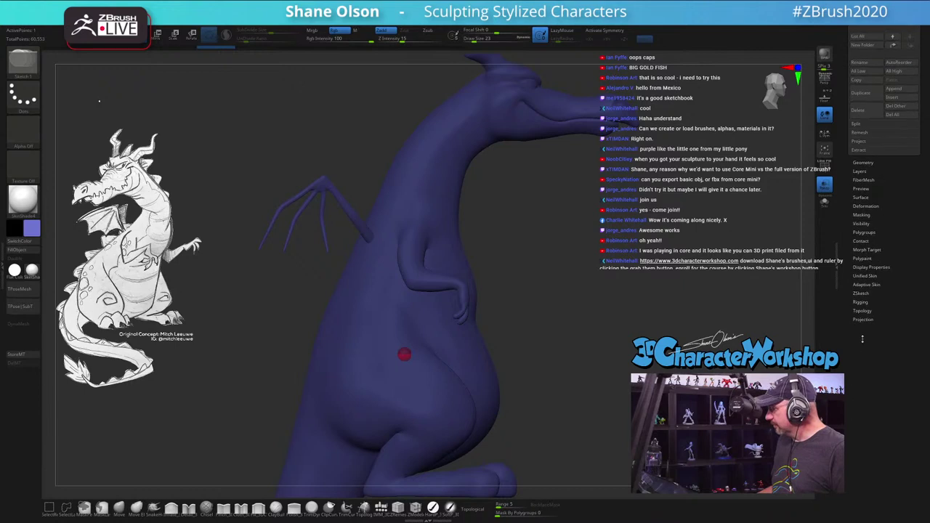
click(862, 311)
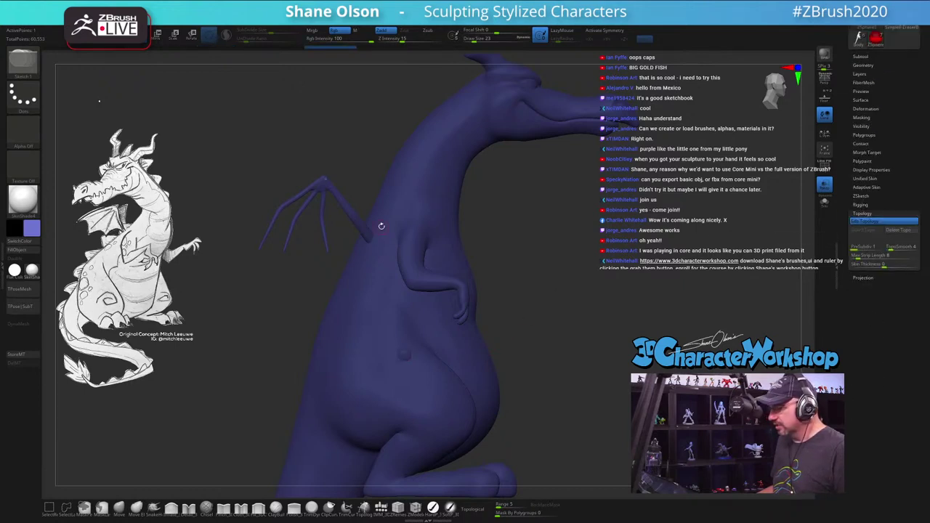
drag(359, 161, 308, 148)
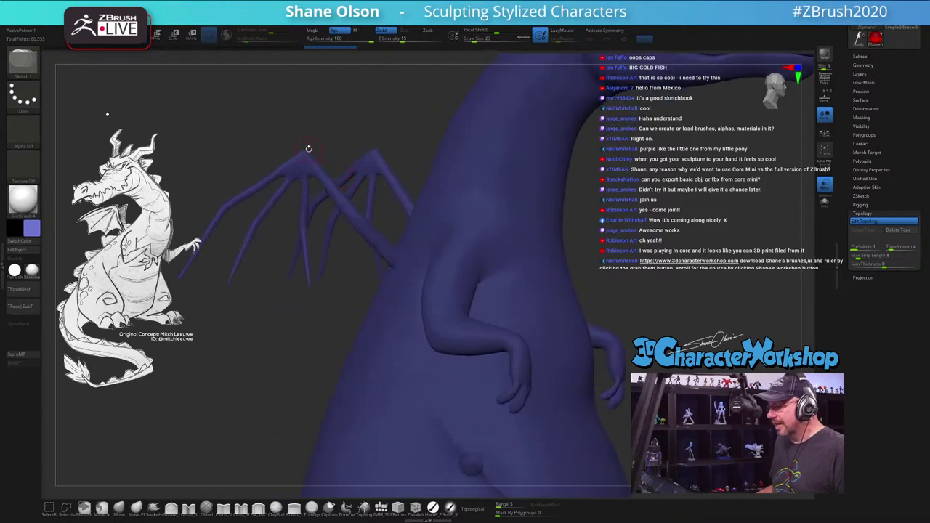
drag(346, 122, 307, 149)
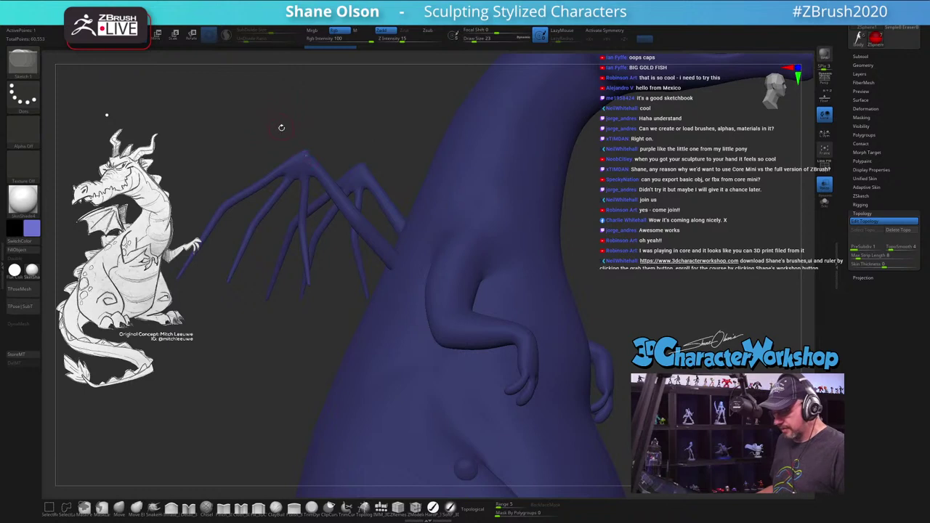
drag(348, 124, 345, 157)
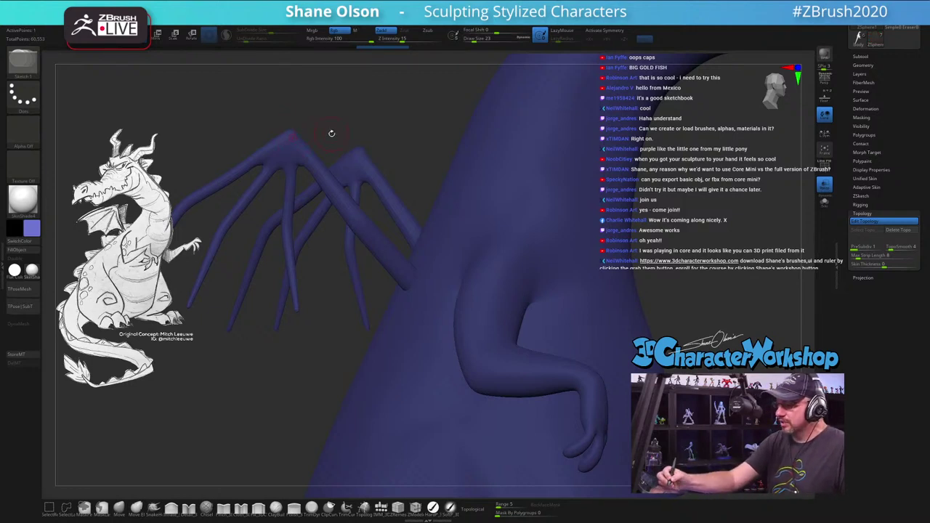
Step: Start a topology line down the wing bone and delete a stray lower segment
click(287, 223)
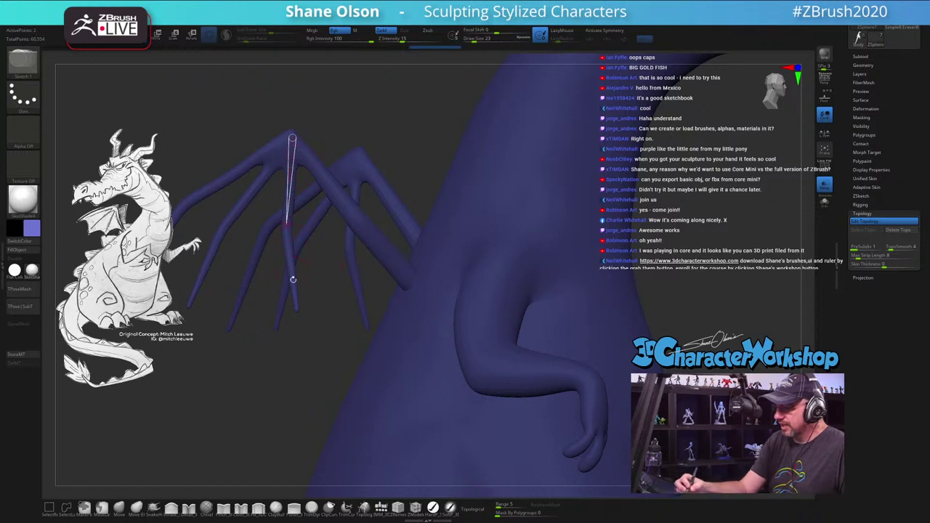
click(295, 306)
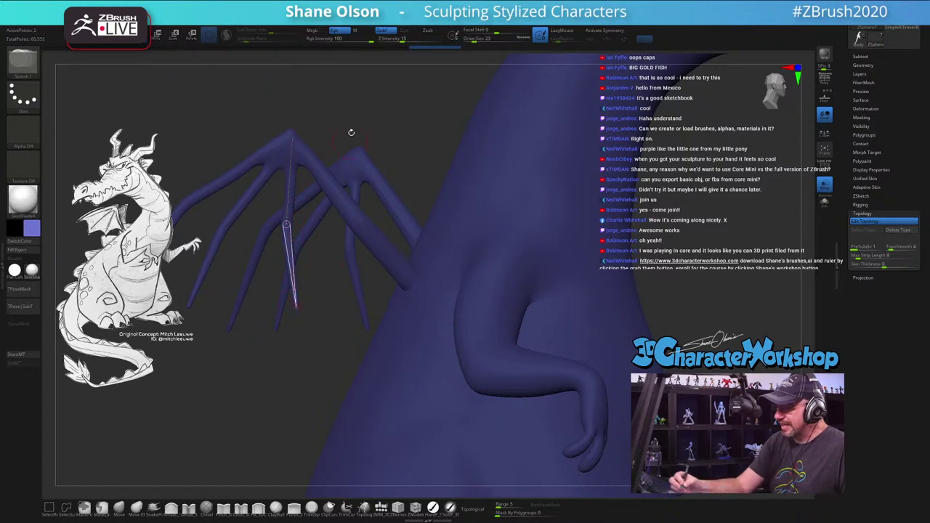
click(290, 138)
click(292, 135)
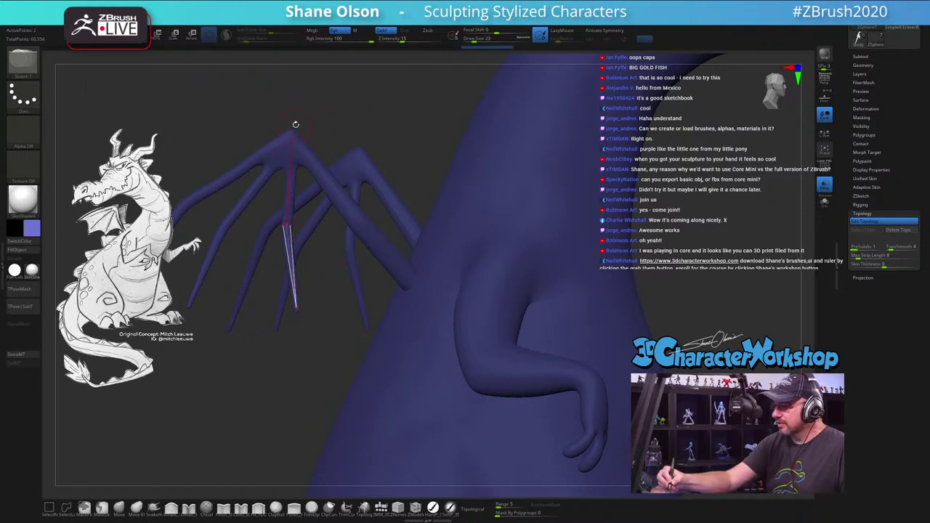
key(ctrl+shift)
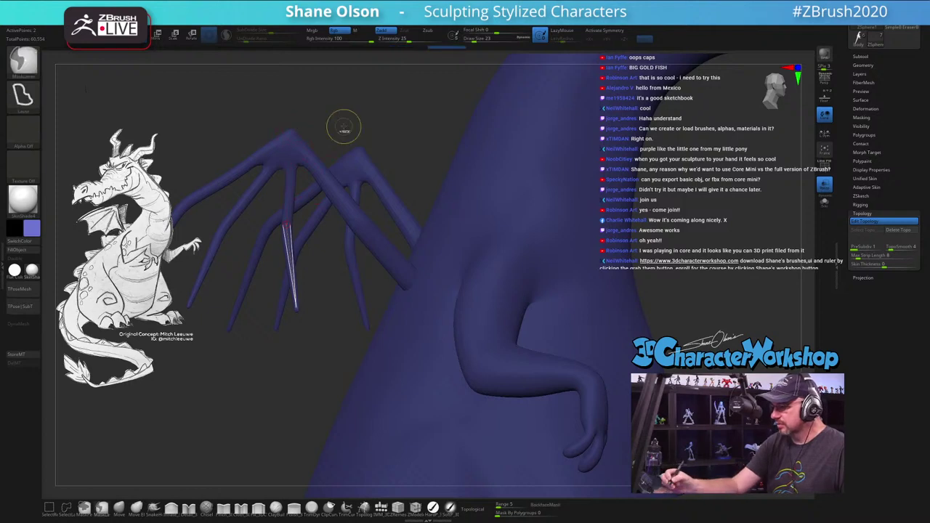
click(291, 141)
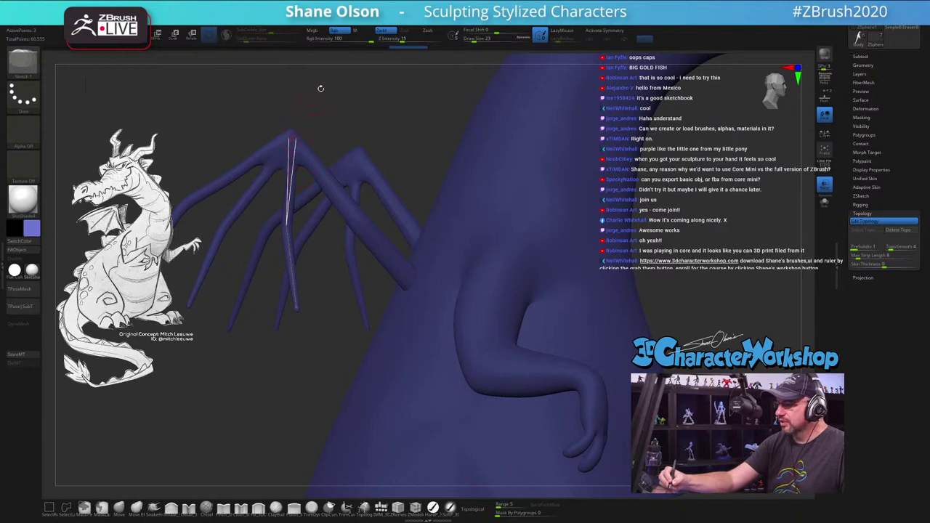
drag(319, 87, 334, 153)
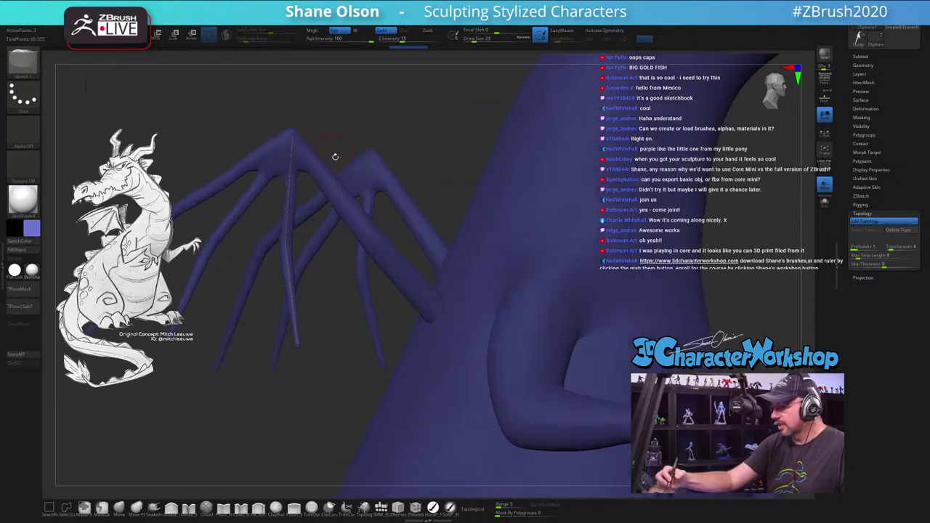
Step: Connect topology edges from the wing apex along the upper bone to the tip and lower bone
click(291, 138)
click(364, 227)
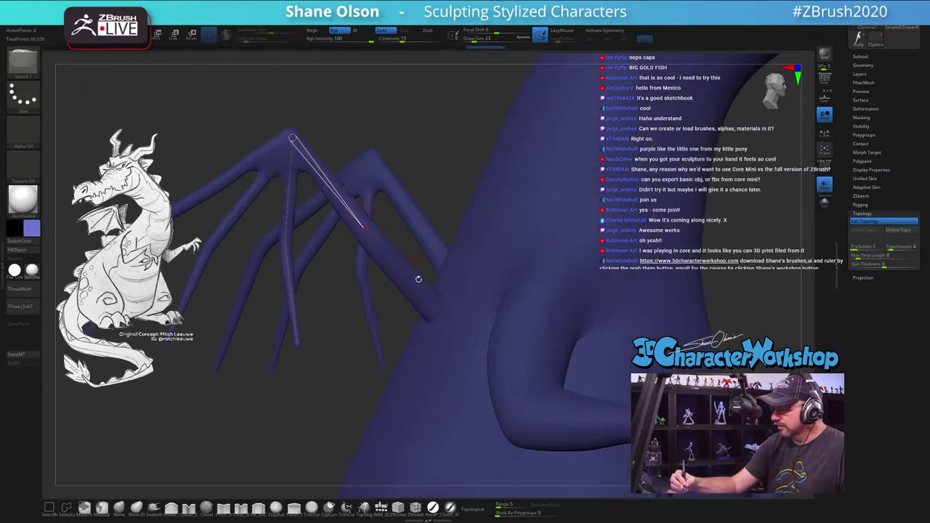
click(432, 303)
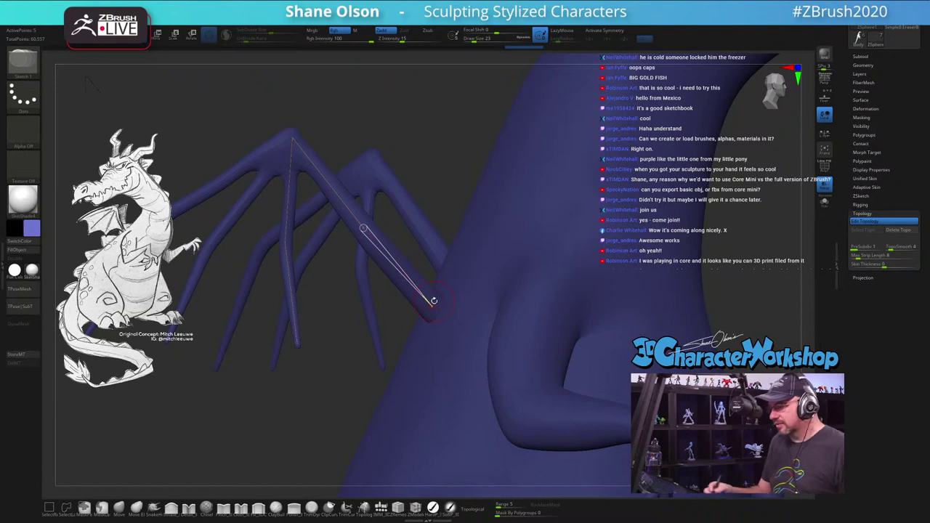
click(297, 342)
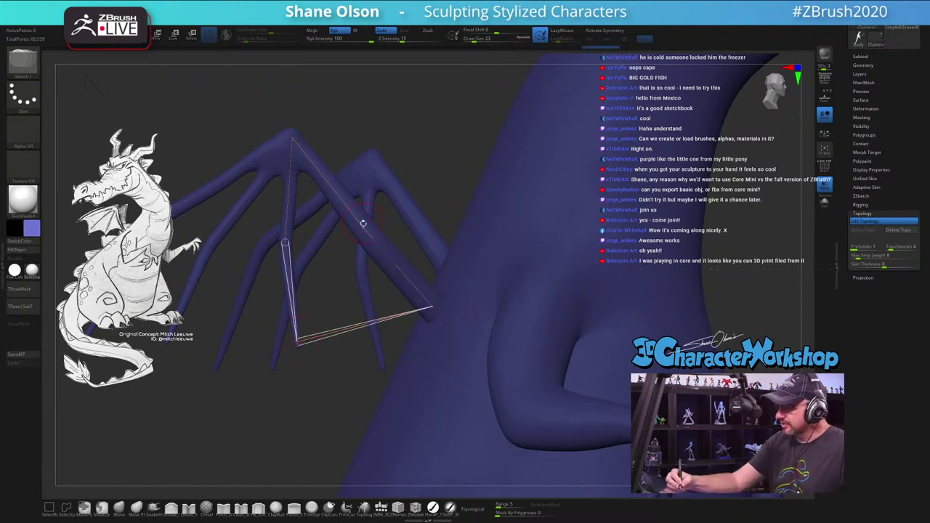
click(291, 138)
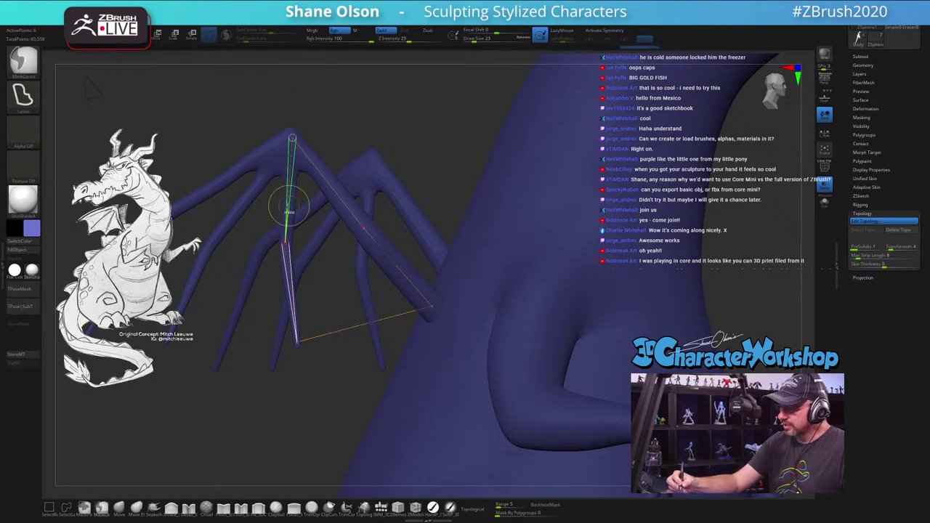
click(364, 228)
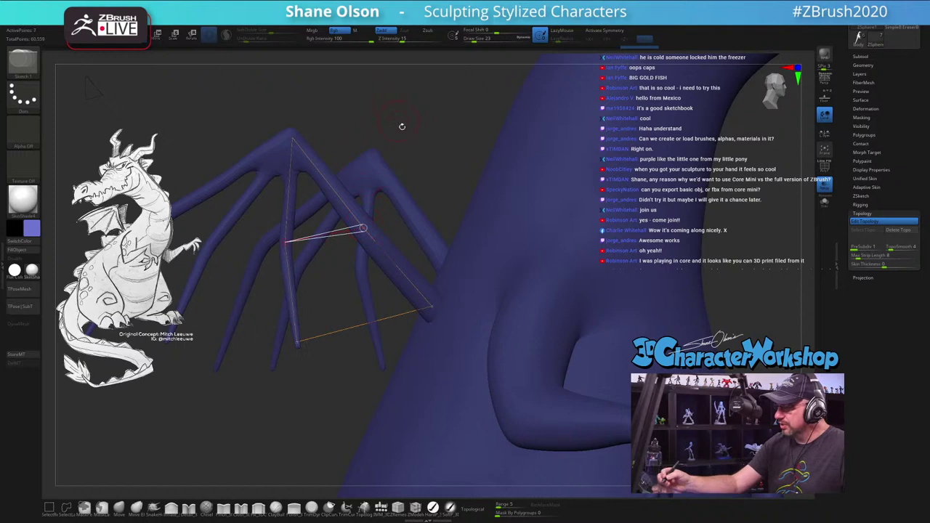
drag(426, 157, 312, 148)
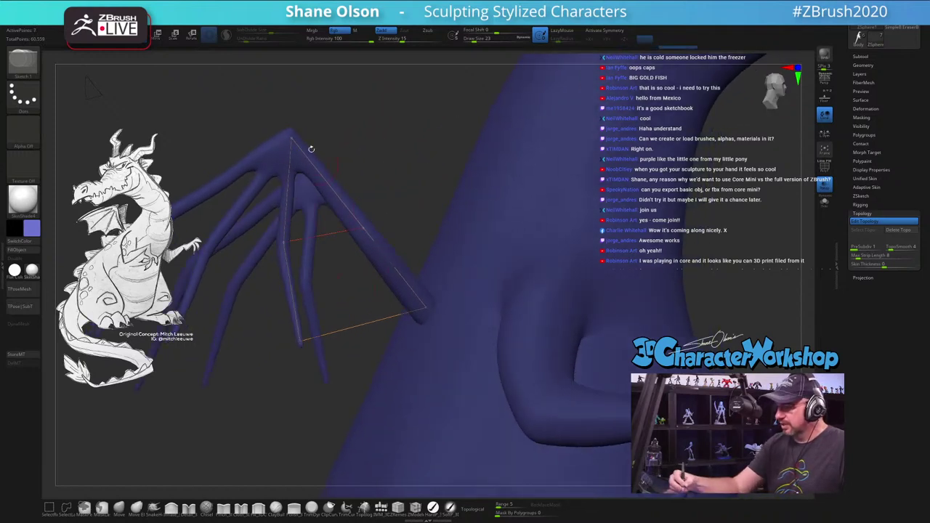
drag(369, 158, 423, 255)
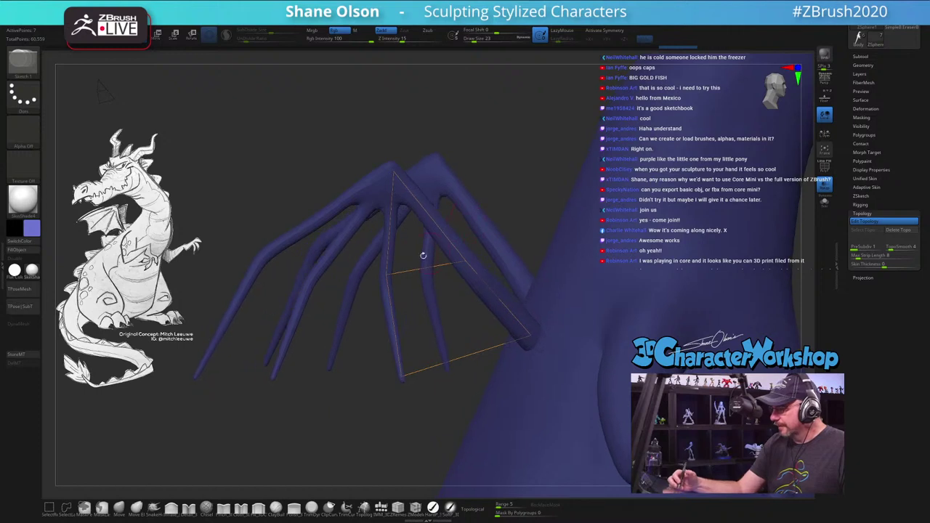
Step: Add edges toward the outer bone and close the membrane's bottom edge
click(395, 176)
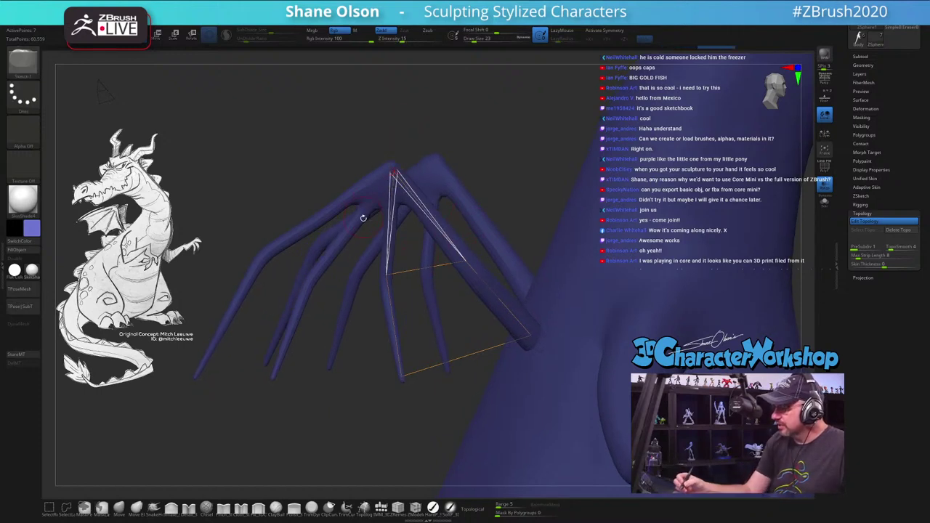
click(311, 278)
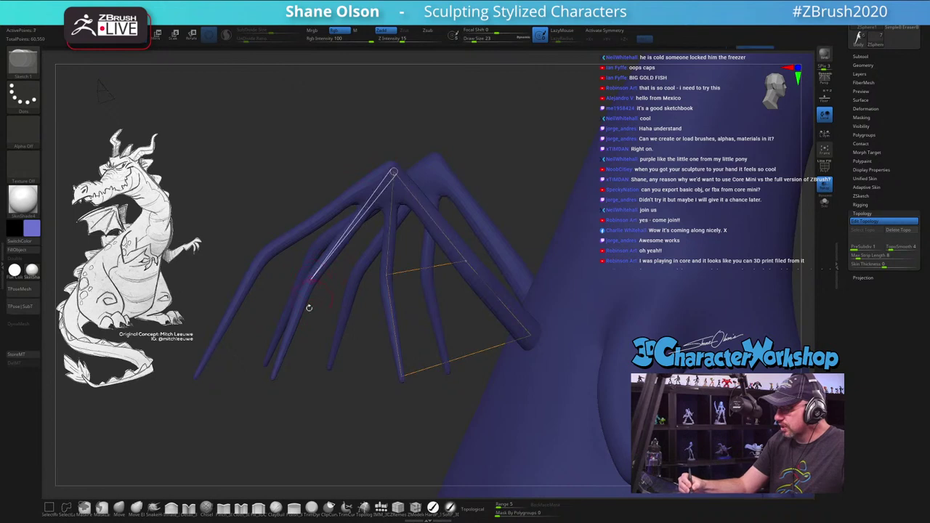
click(272, 377)
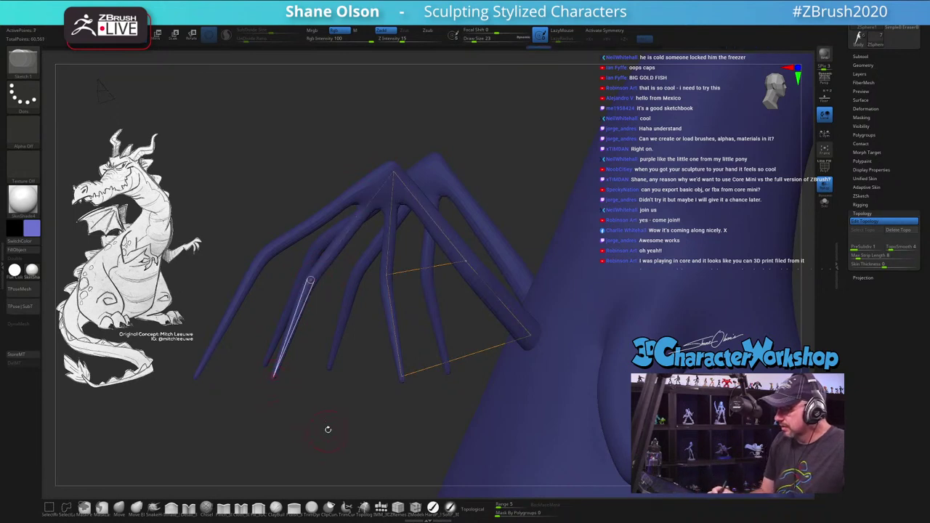
key(ctrl+z)
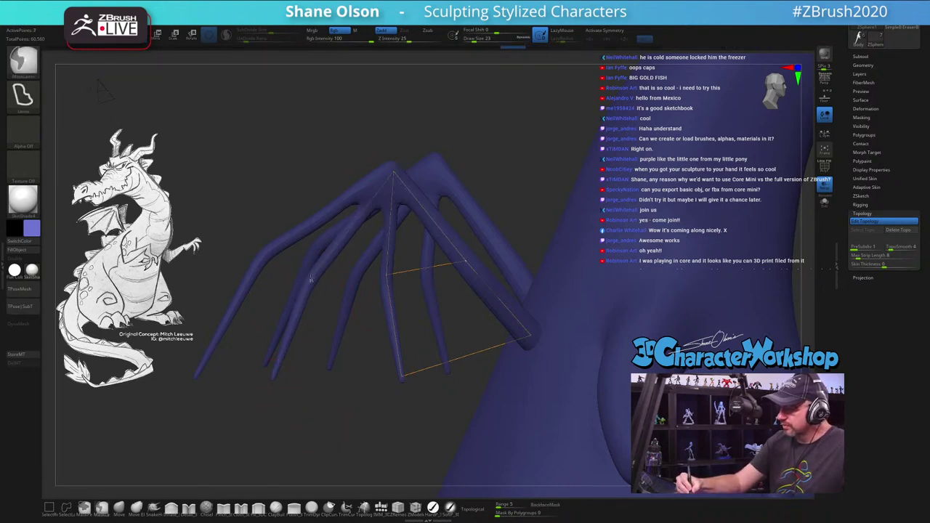
key(shift)
click(386, 274)
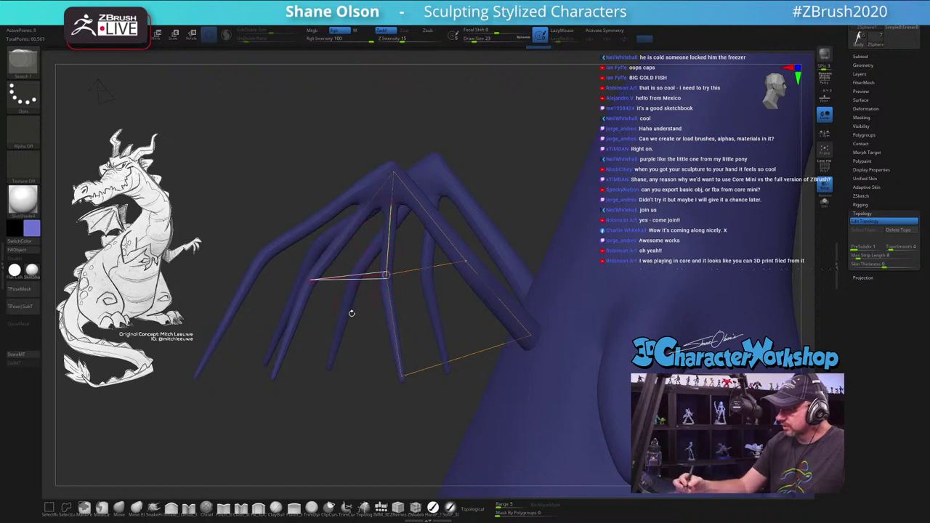
click(274, 375)
click(401, 377)
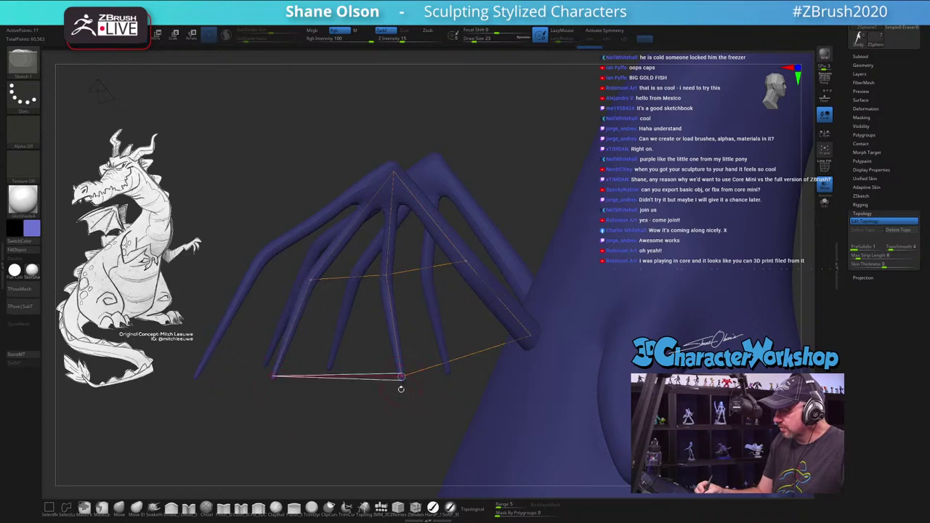
drag(414, 417, 400, 428)
Step: Preview the adaptive skin, then set the Adaptive Skin DynaMesh resolution to 0
key(a)
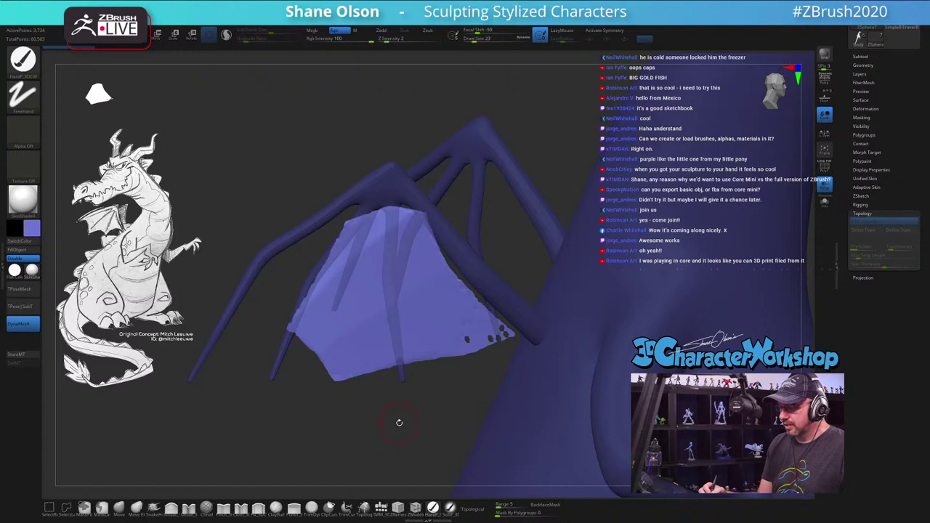
key(a)
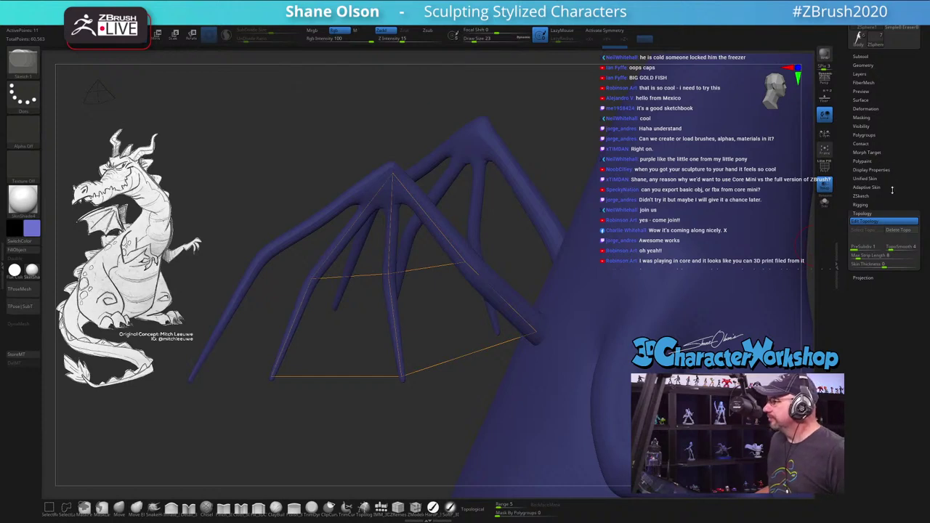
click(877, 187)
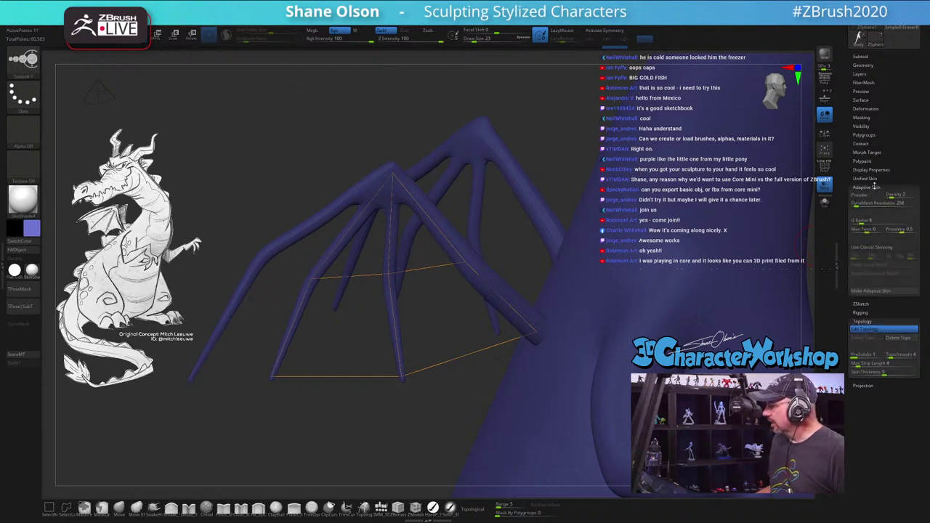
click(867, 194)
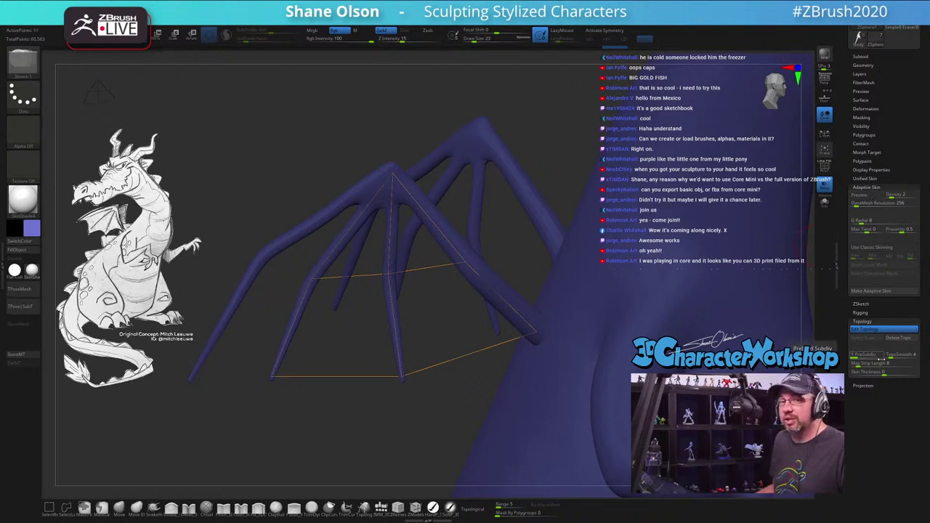
key(shift)
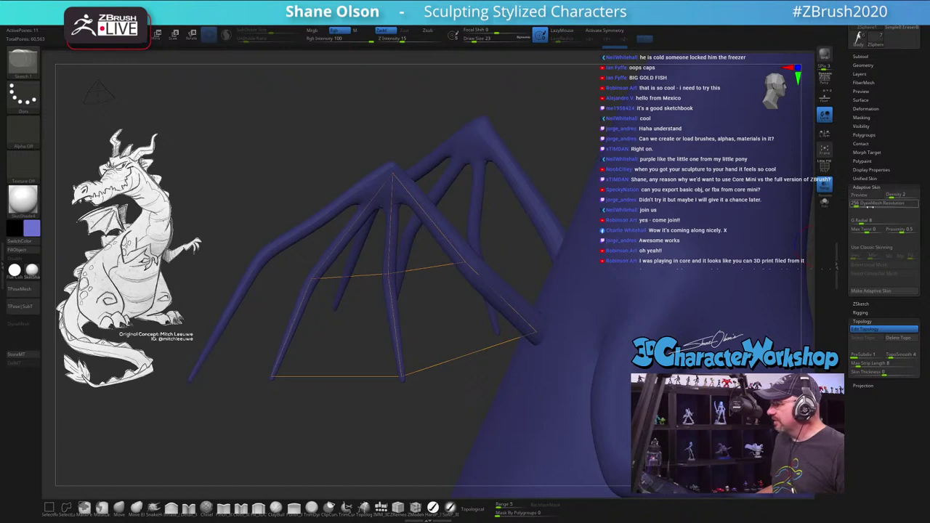
drag(877, 205, 853, 205)
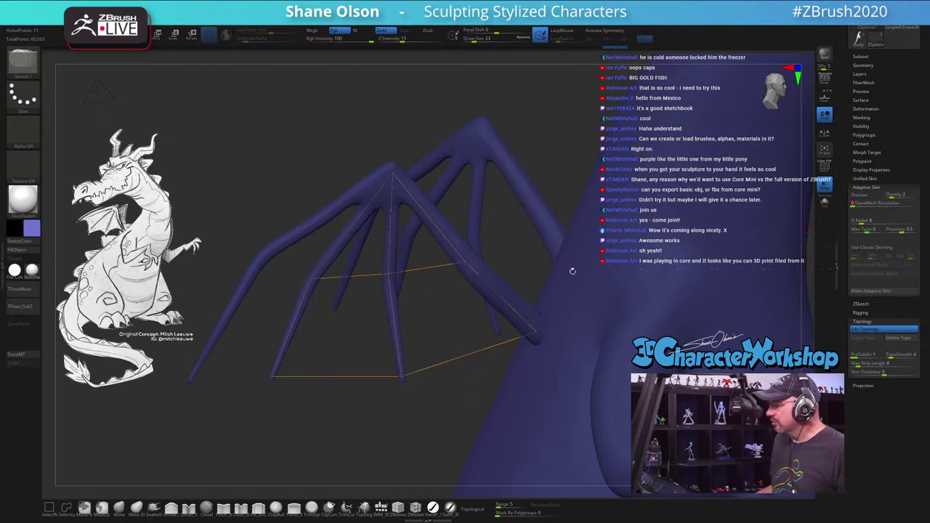
drag(354, 129, 355, 129)
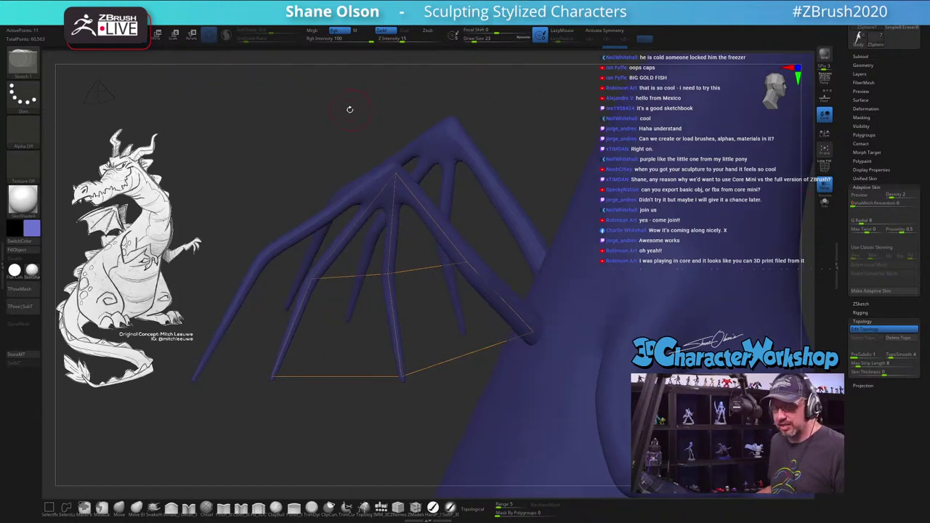
Step: Preview the skinned wing with polygon edges shown and orbit around to inspect it
key(a)
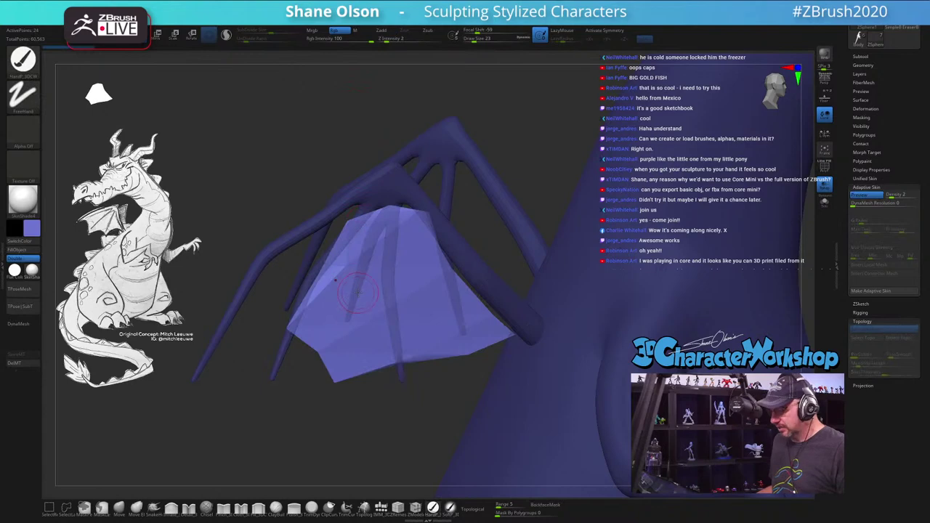
key(shift+f)
drag(335, 140, 319, 130)
key(shift)
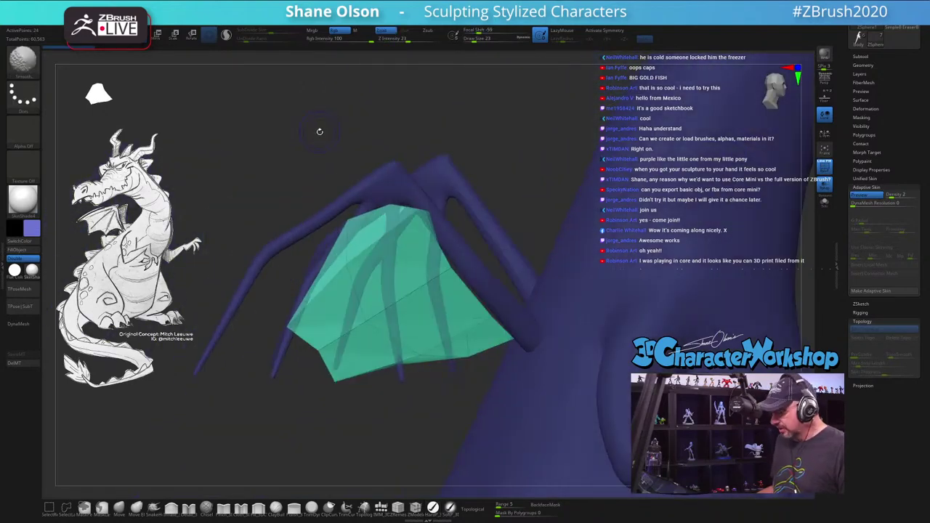
key(a)
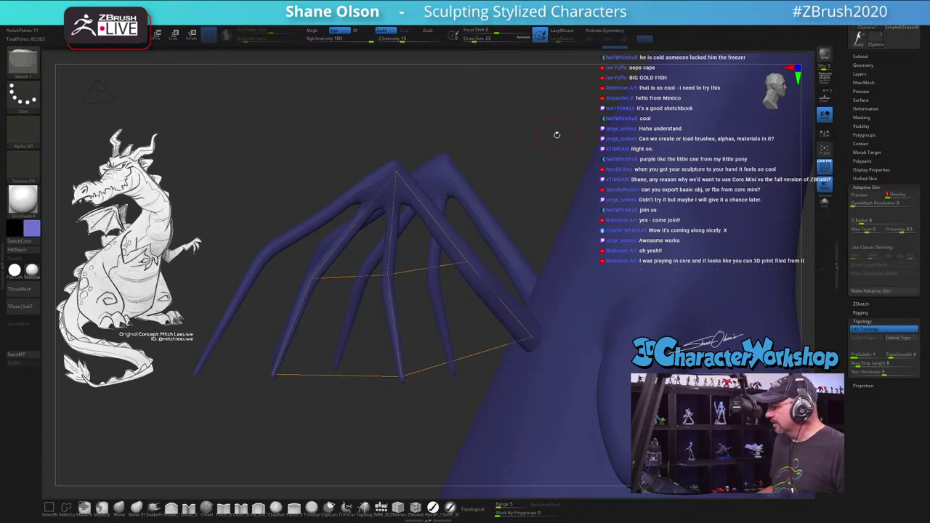
key(a)
drag(525, 129, 502, 148)
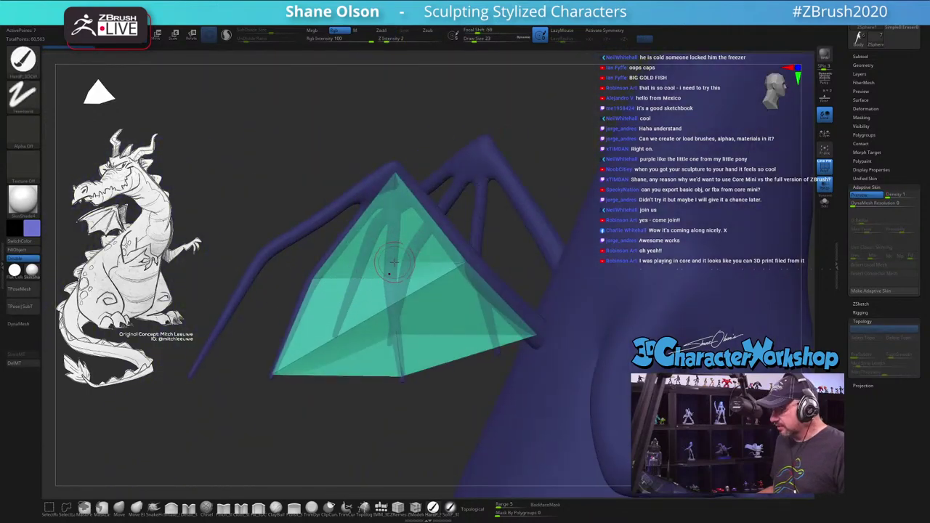
key(shift+a)
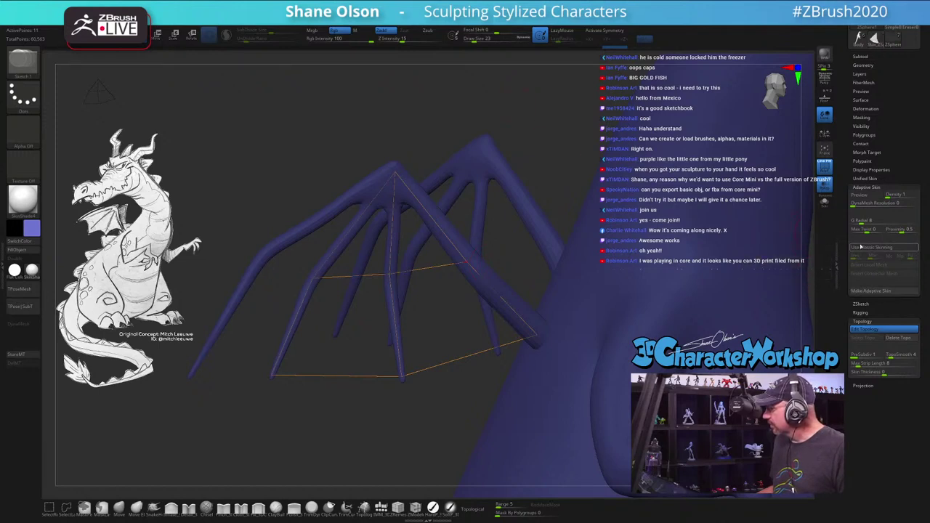
Step: Enable Use Classic Skinning and inspect the classic-skinned wing panel from several sides
click(884, 247)
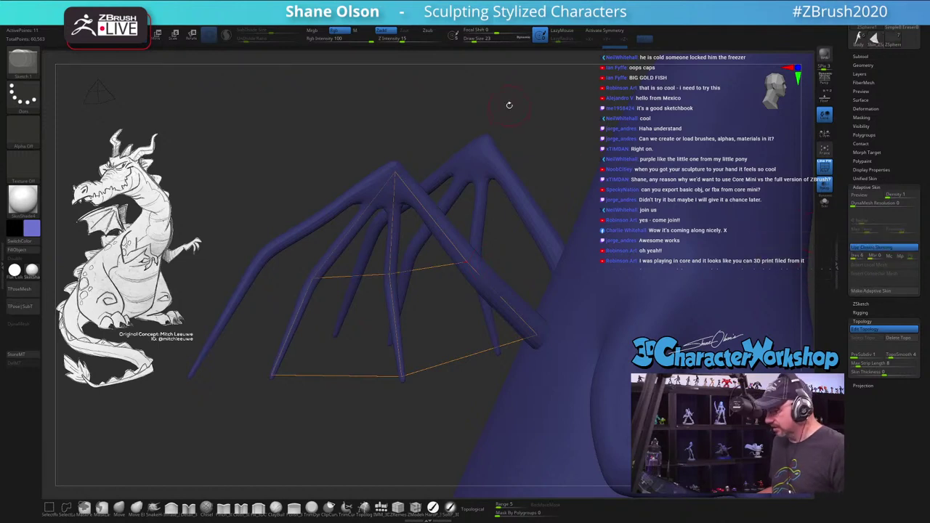
key(a)
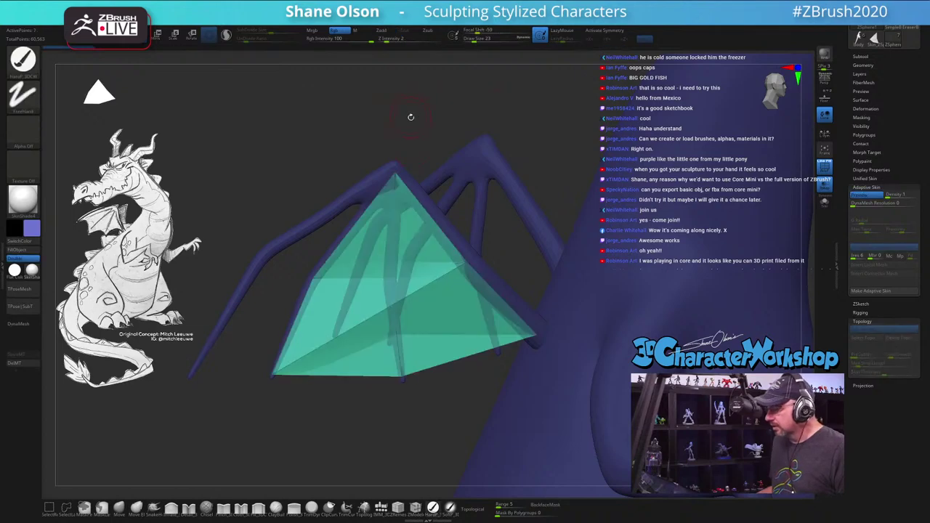
drag(410, 116, 448, 161)
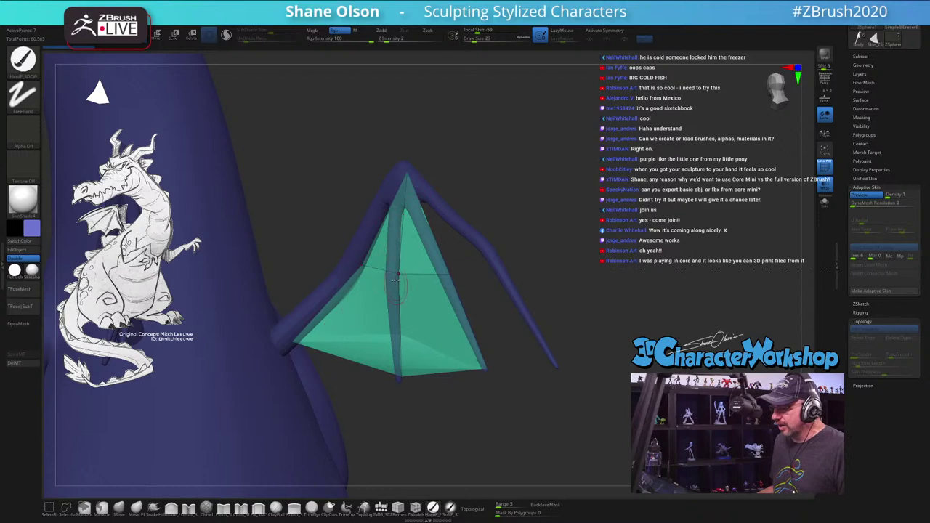
drag(560, 163, 437, 305)
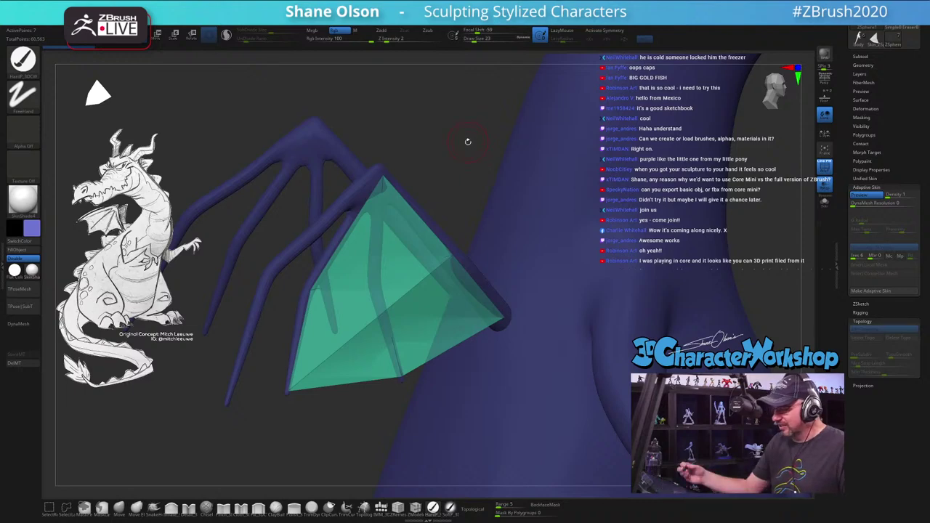
key(shift+a)
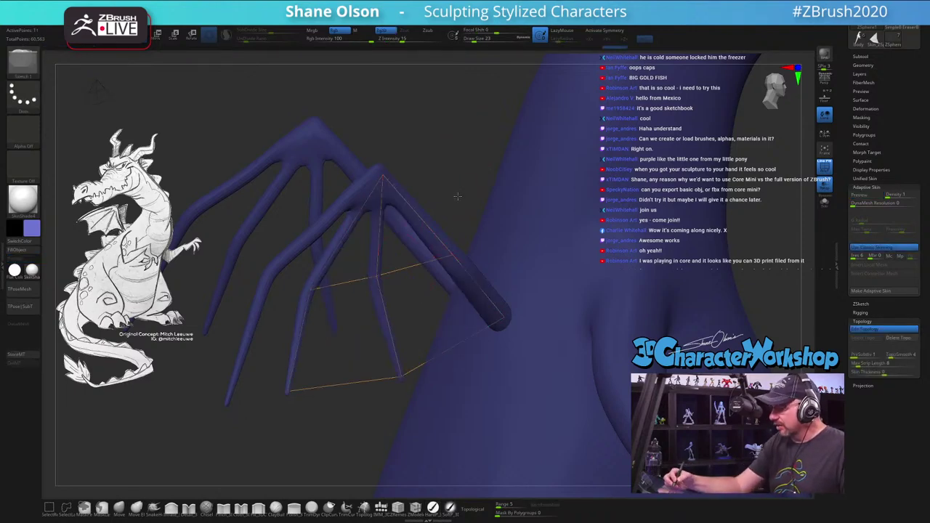
drag(471, 268, 376, 319)
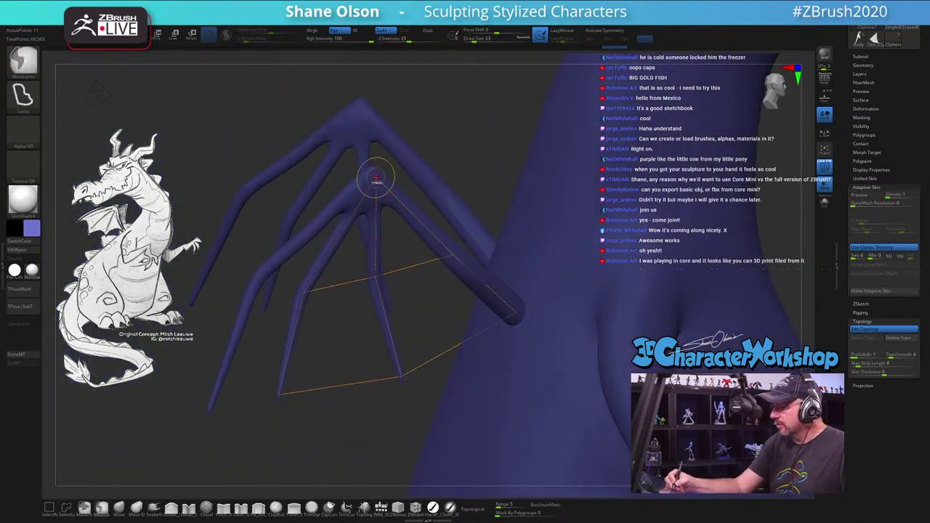
Step: Draw topology edges from the wing's left point to the apex, down the outer left branch and along the bottom
drag(371, 285, 356, 276)
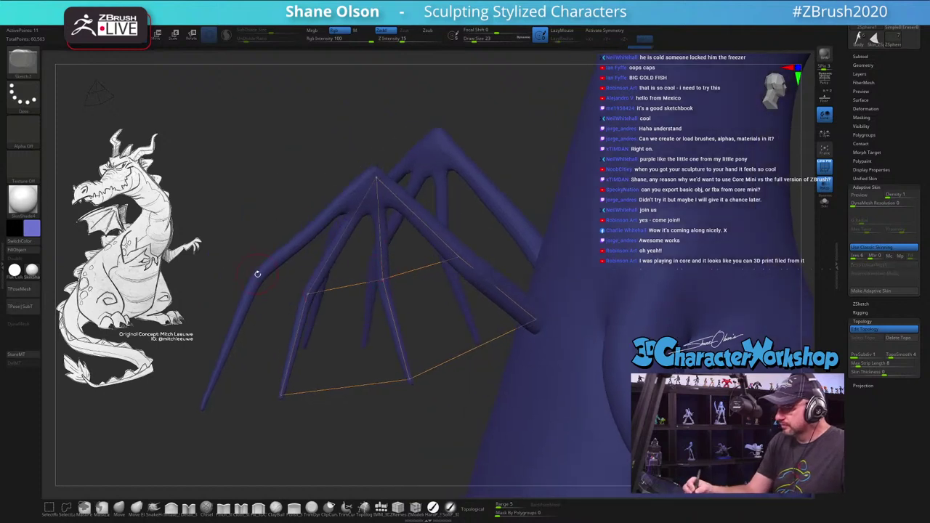
click(309, 292)
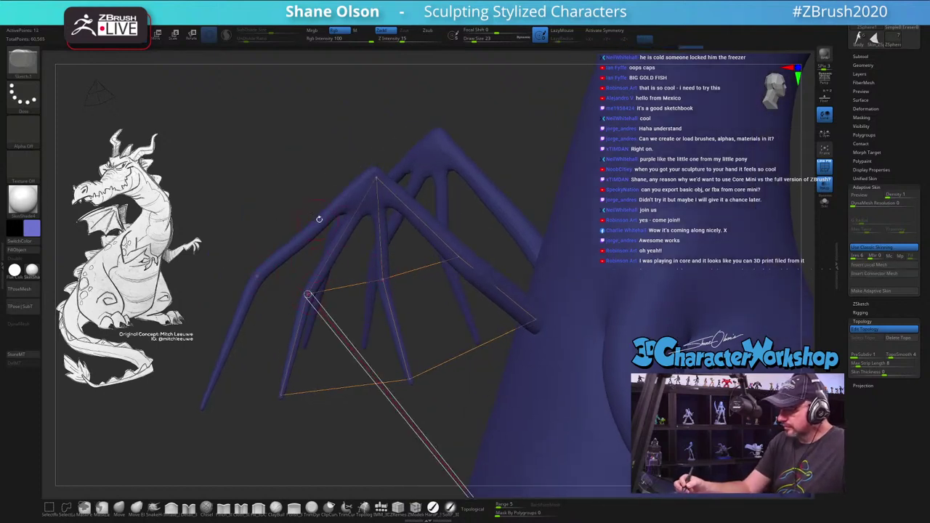
click(424, 436)
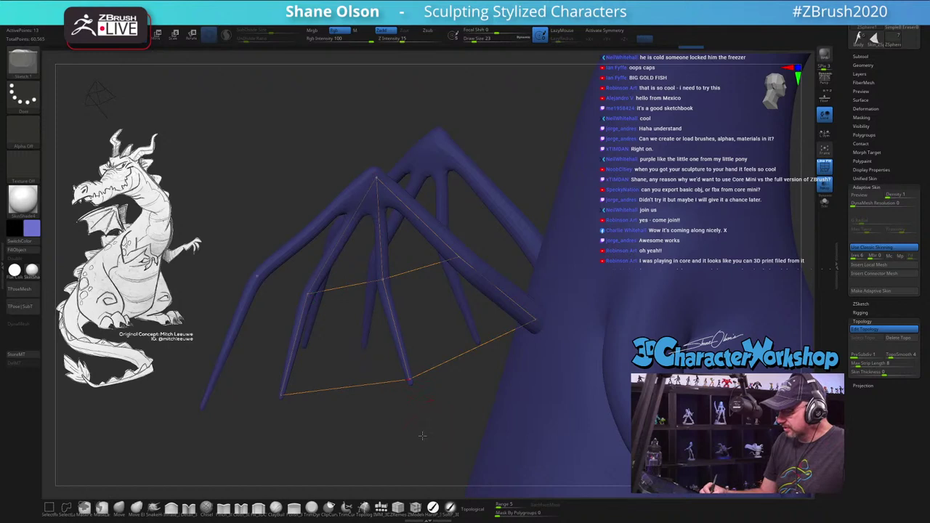
click(255, 272)
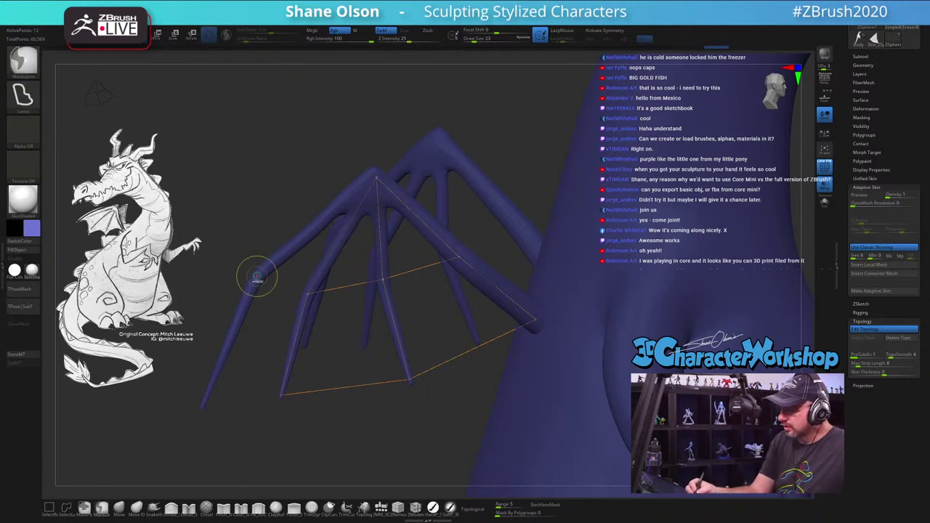
click(307, 293)
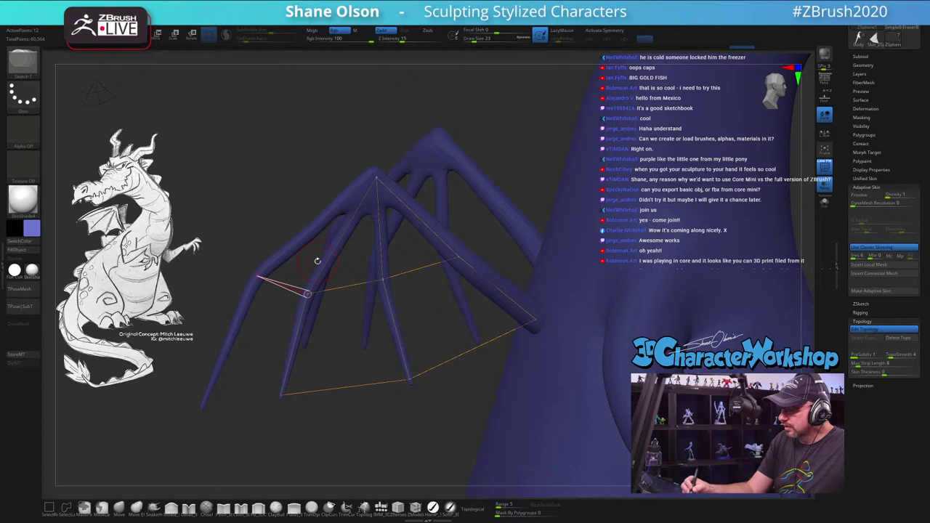
click(377, 176)
click(204, 405)
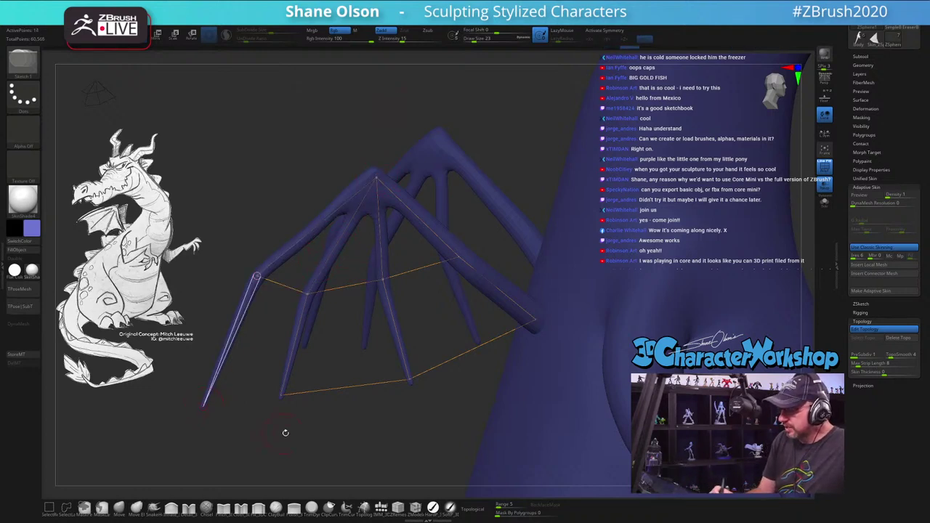
click(281, 394)
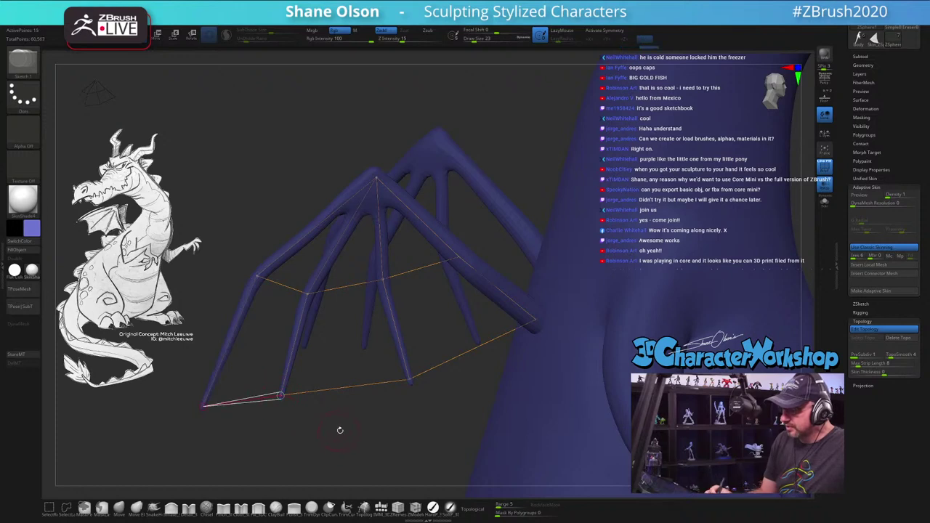
Step: Link the apex to a new lower-right topology point and preview the web as a skin mesh
drag(333, 433, 386, 400)
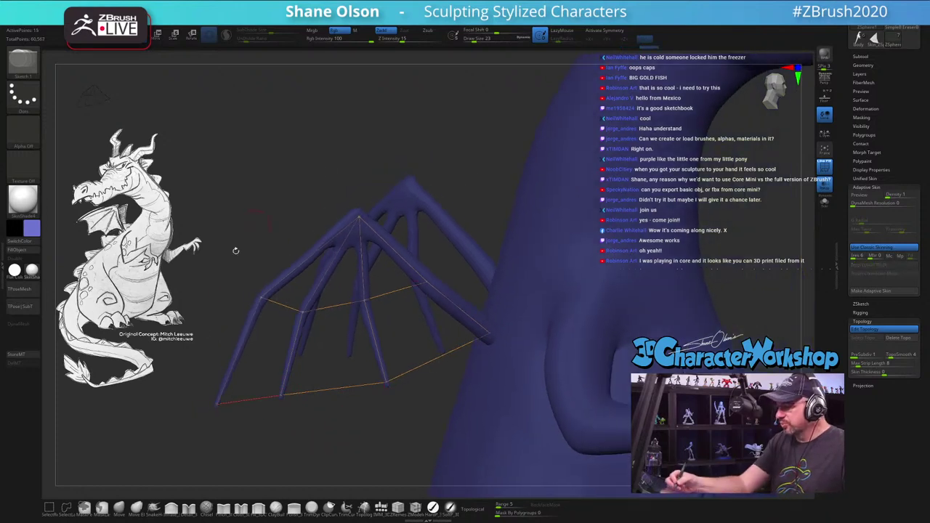
drag(366, 436, 421, 383)
drag(432, 180, 401, 158)
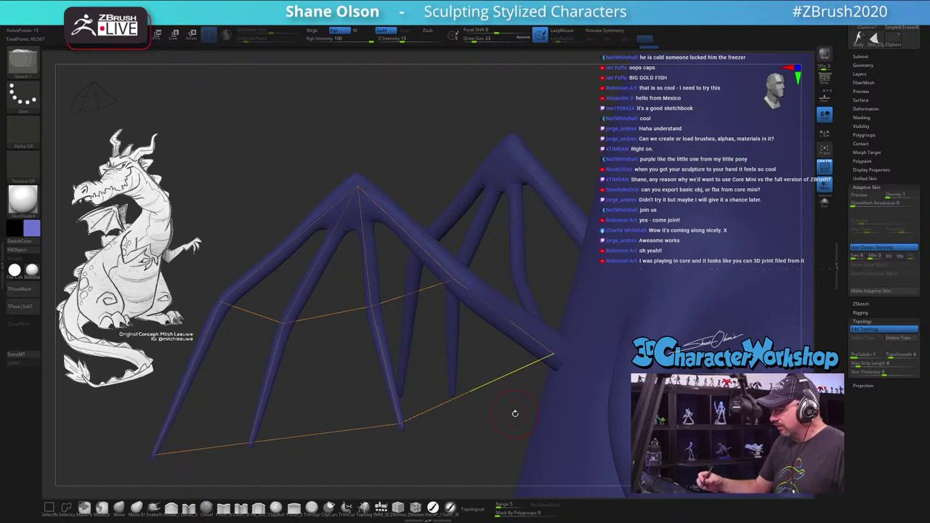
drag(567, 400, 445, 384)
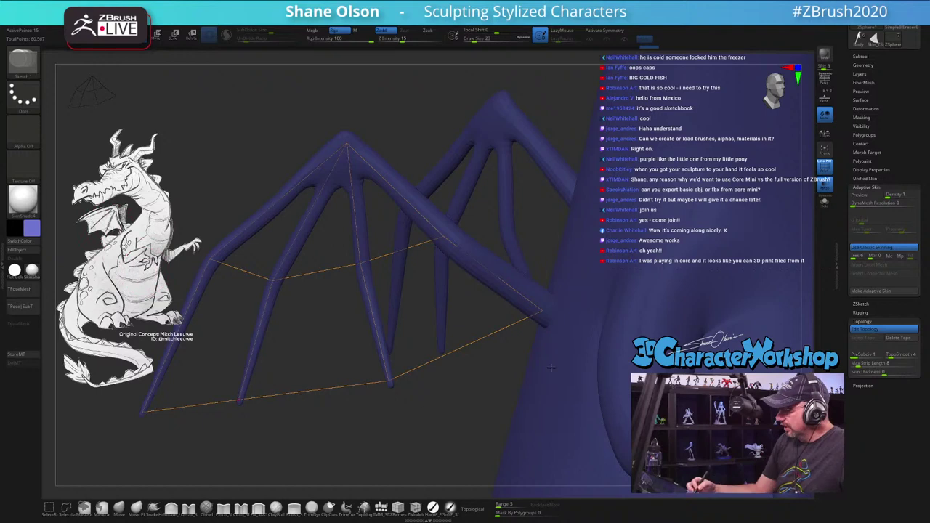
drag(507, 392, 545, 365)
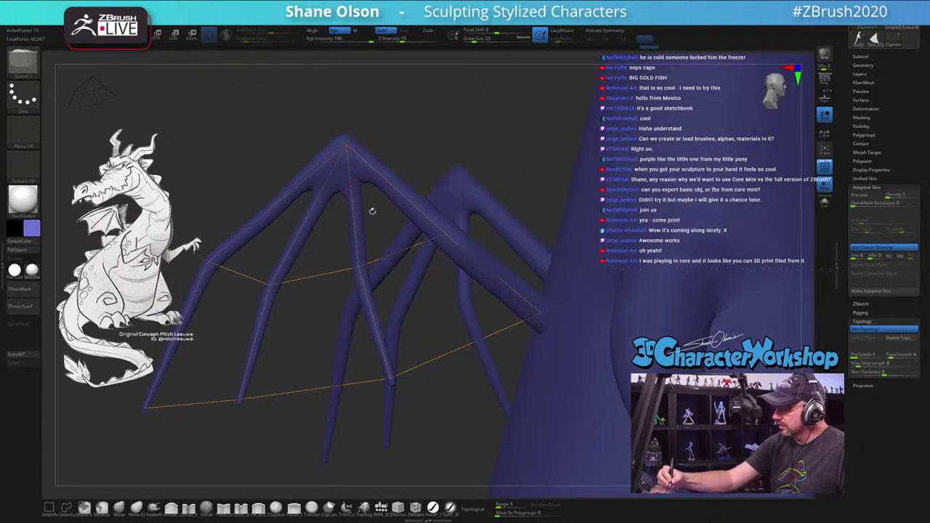
click(348, 147)
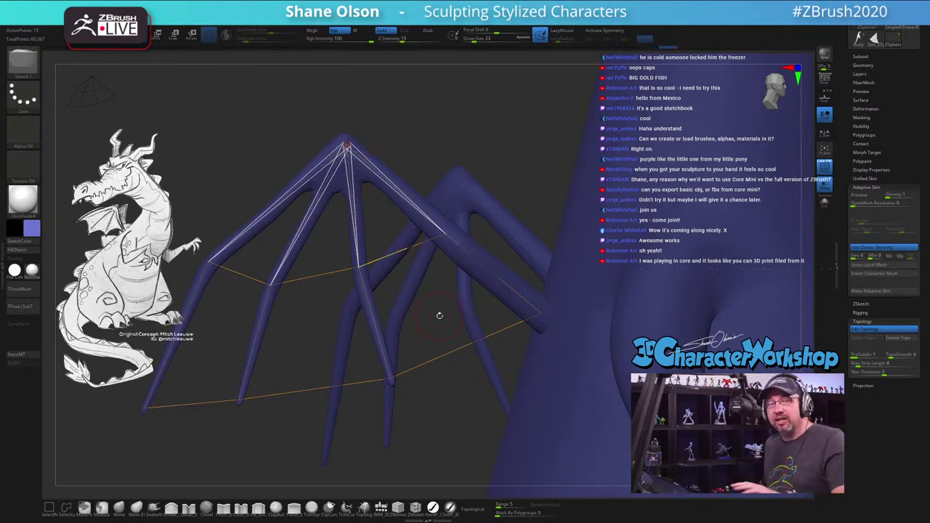
drag(439, 314, 440, 210)
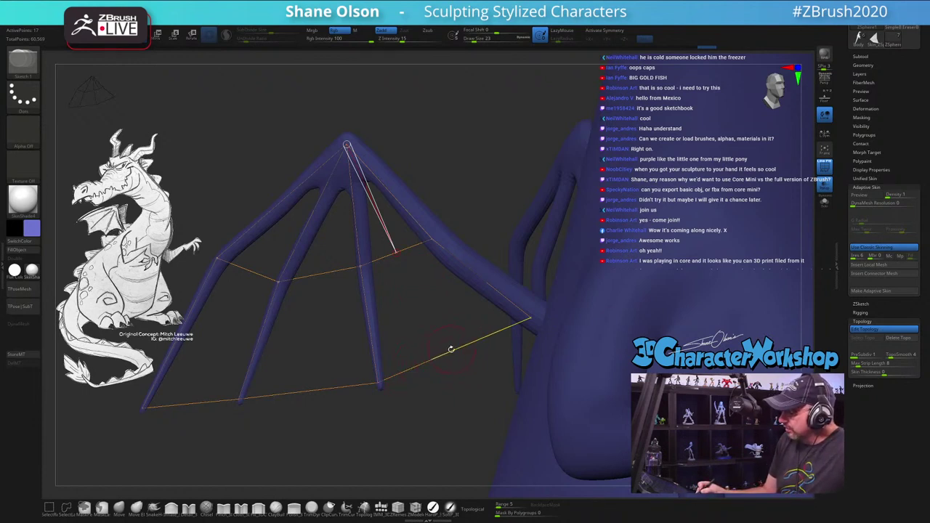
click(449, 350)
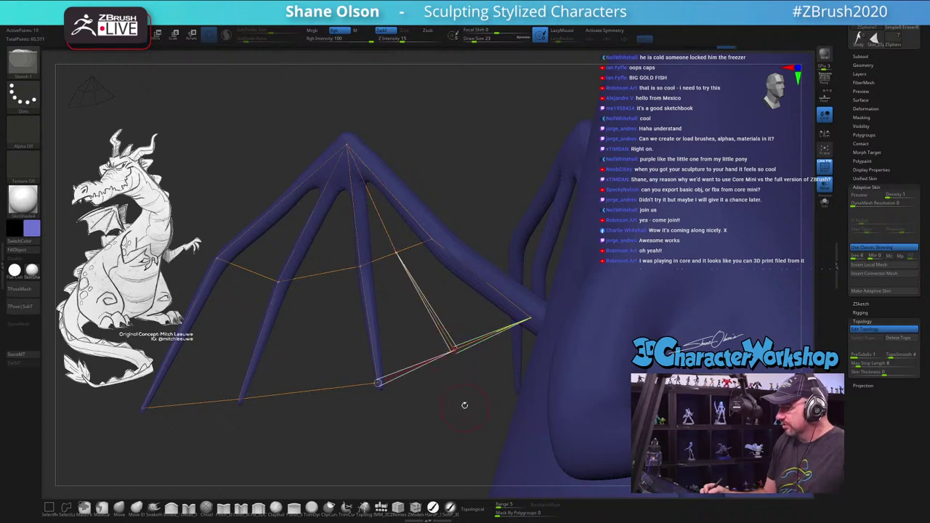
drag(466, 408, 462, 422)
key(a)
drag(458, 418, 459, 421)
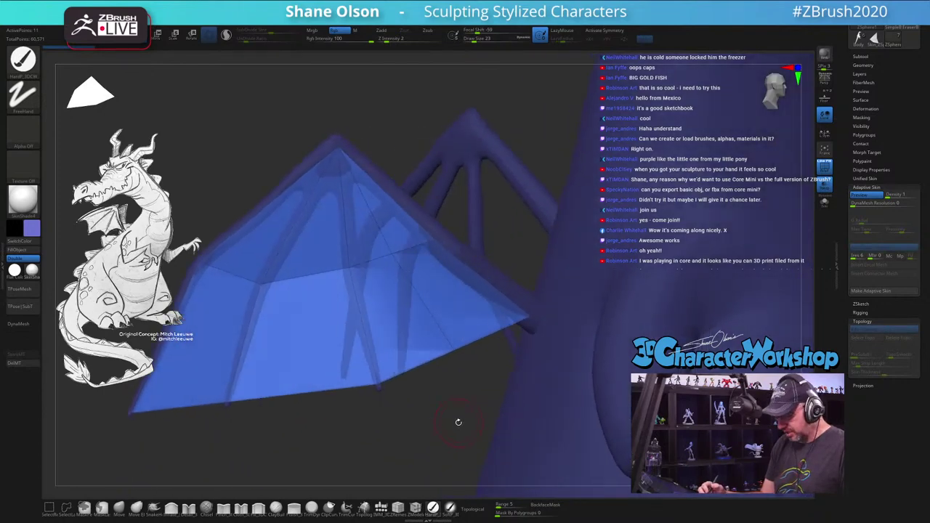
Step: Add topology edges from the apex to points on the left and lower-left wing edges
key(a)
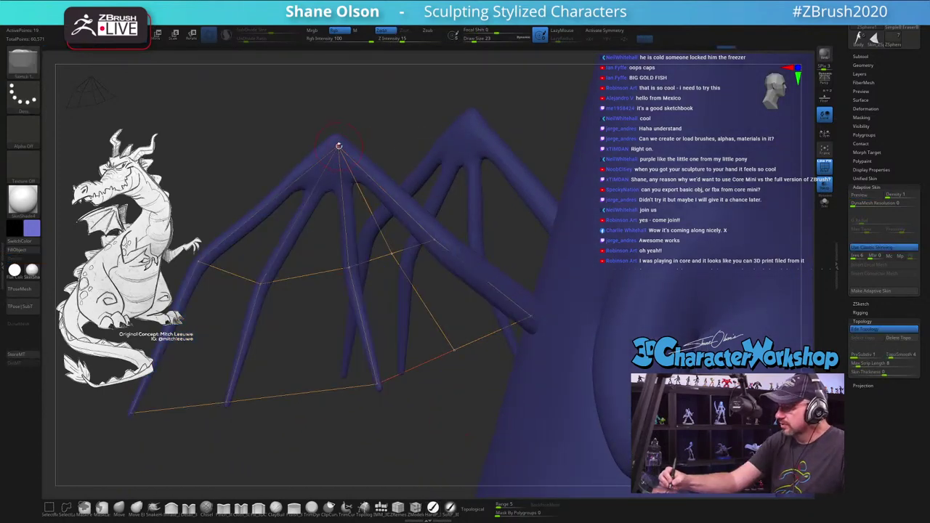
click(340, 149)
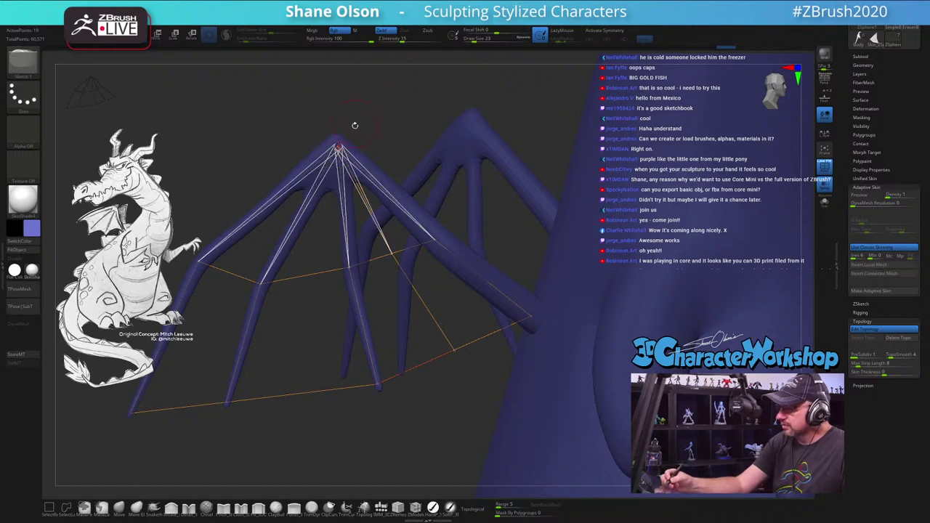
click(307, 273)
click(303, 392)
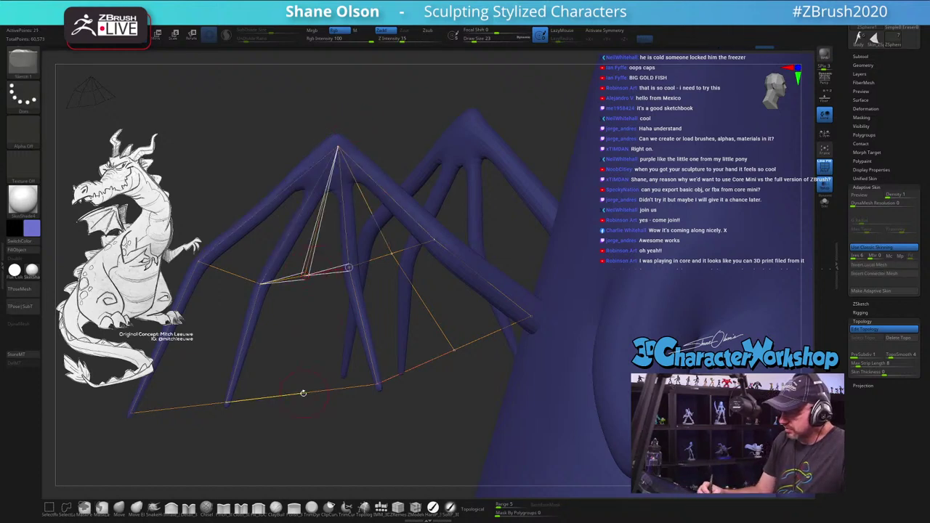
drag(421, 152, 472, 167)
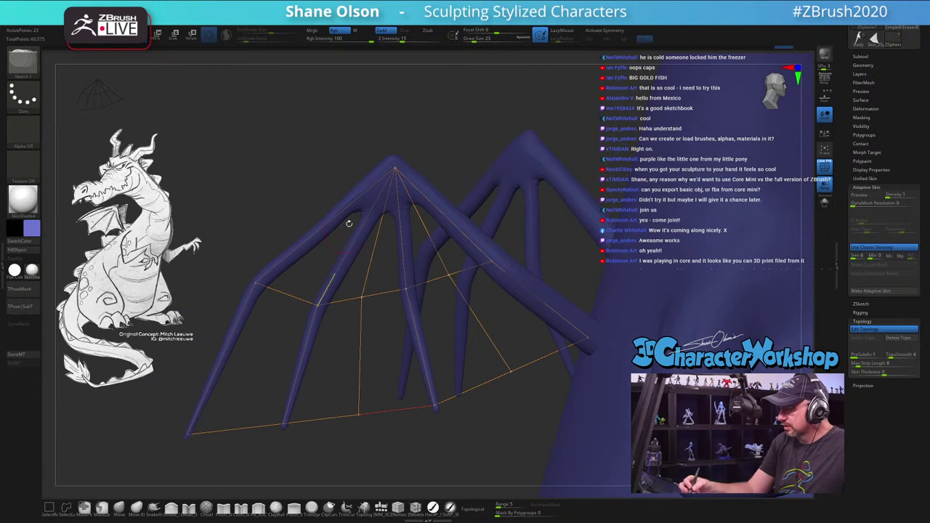
ctrl+click(395, 170)
click(255, 284)
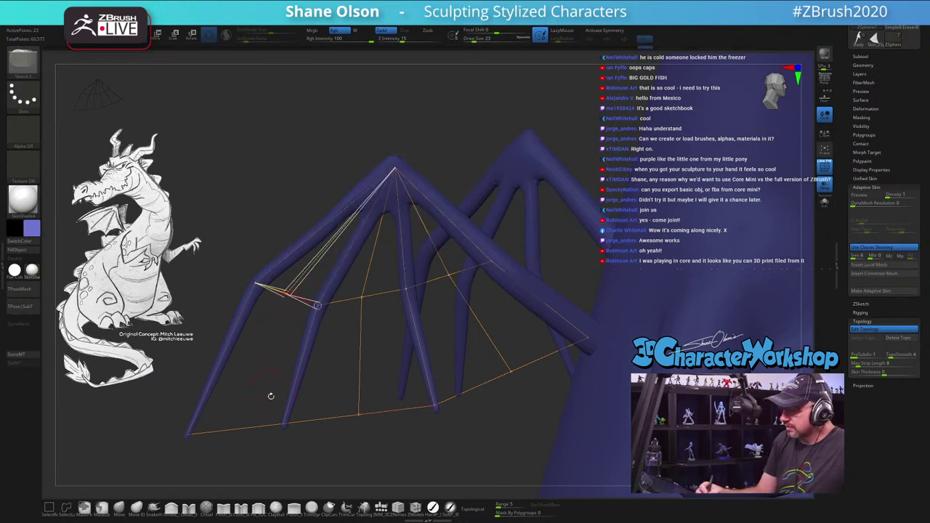
click(241, 427)
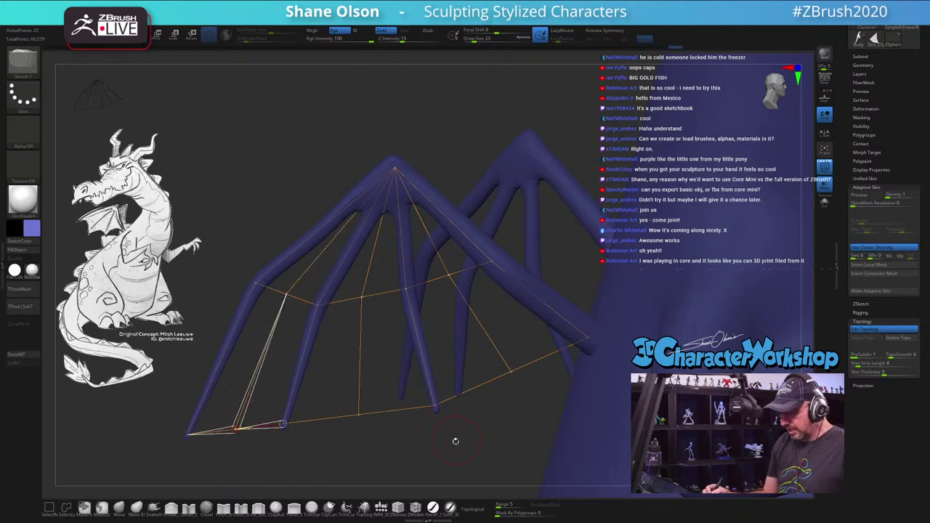
Step: Preview the denser topology web as a solid skin membrane
key(a)
drag(456, 441, 519, 179)
key(a)
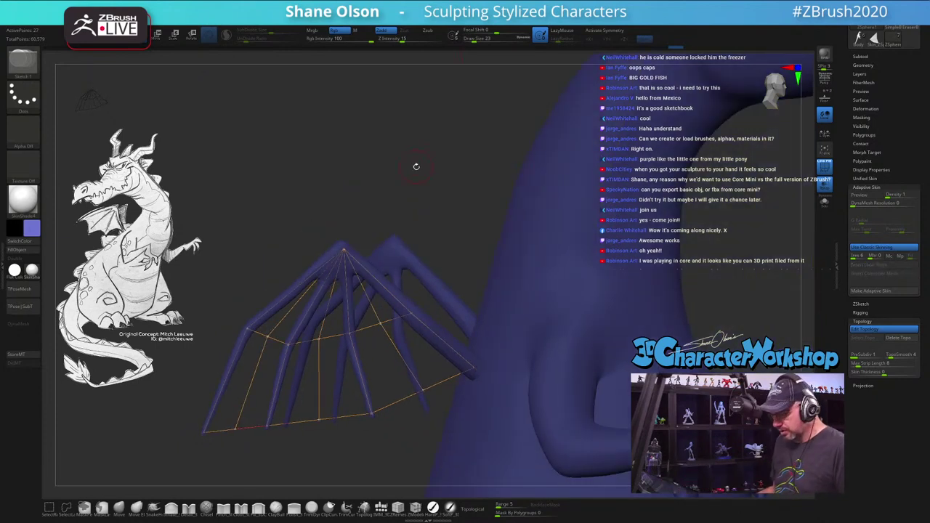
key(a)
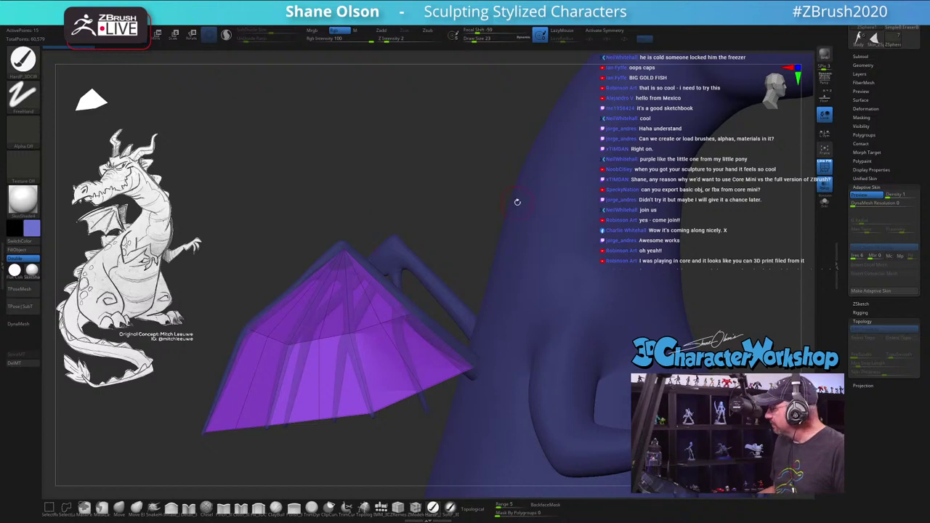
Step: Make an adaptive skin from the wing web and append Skin_ZSphere3 as the active subtool
click(874, 292)
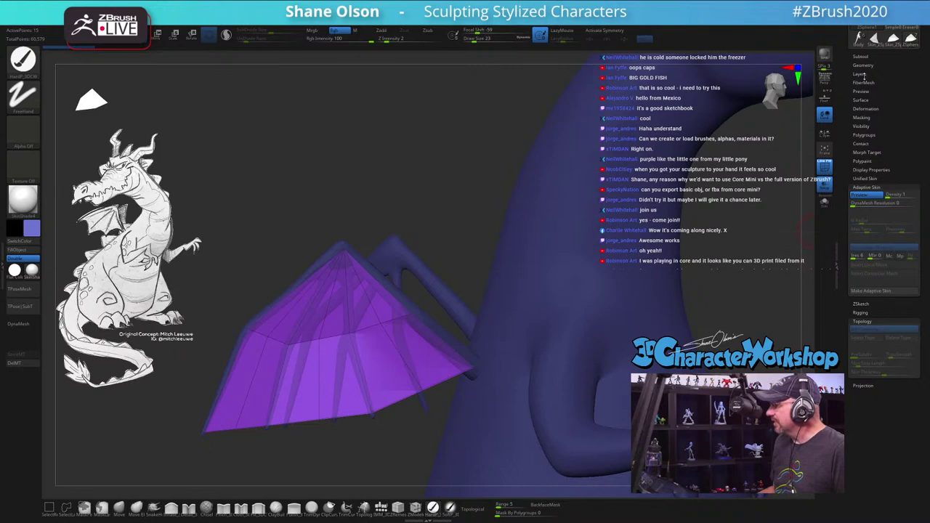
scroll(852, 87, up, 3)
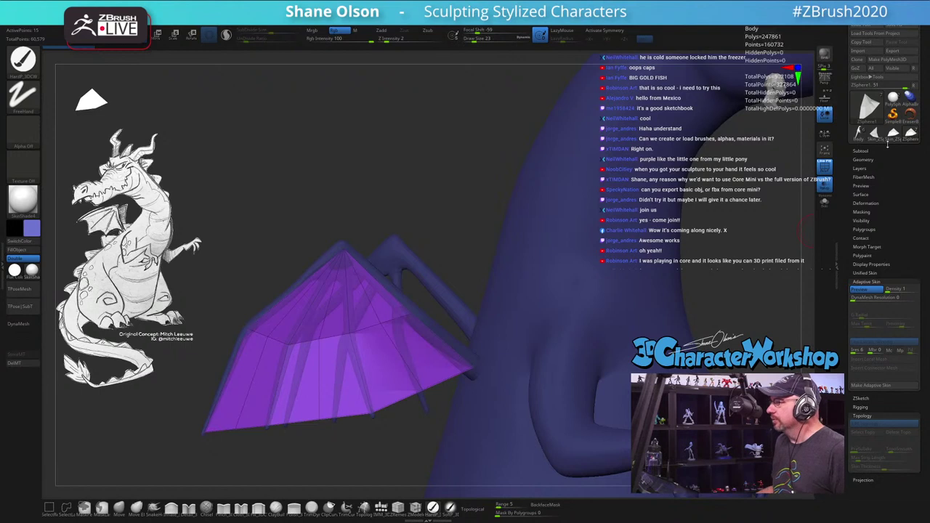
click(861, 150)
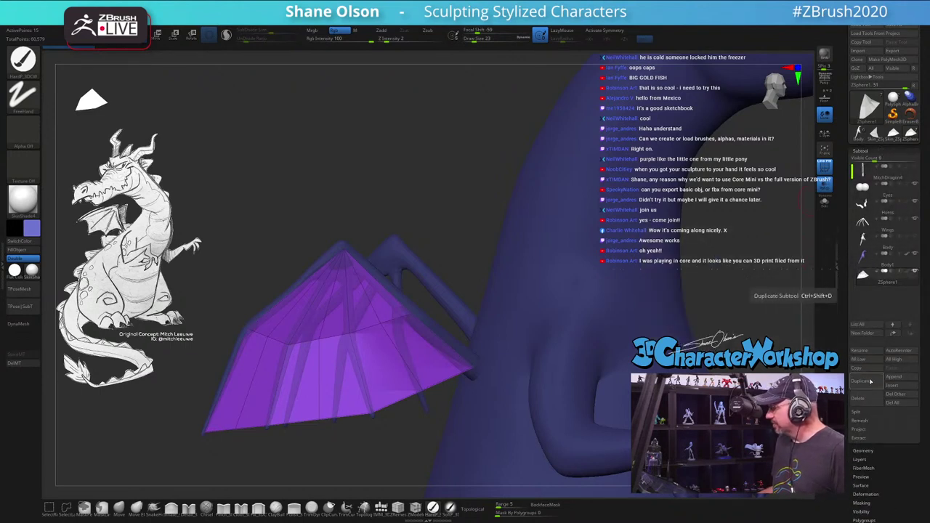
click(899, 378)
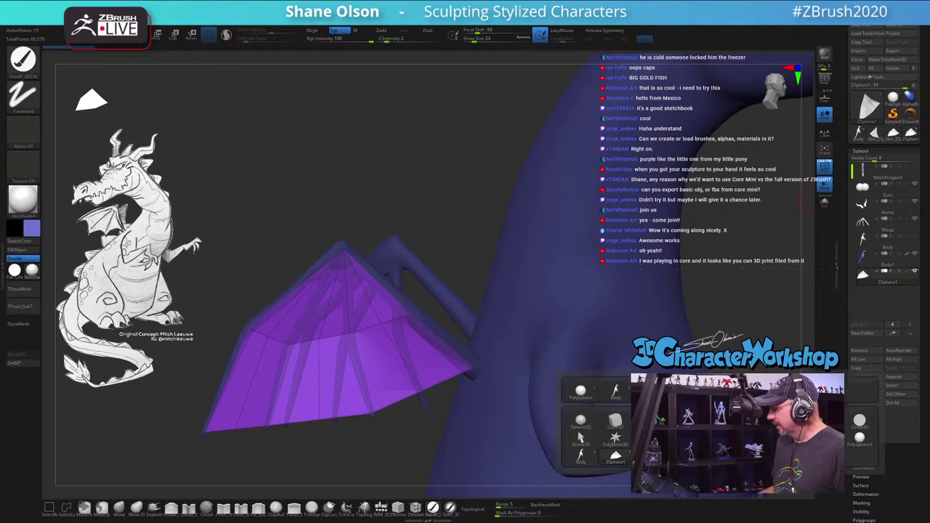
click(615, 455)
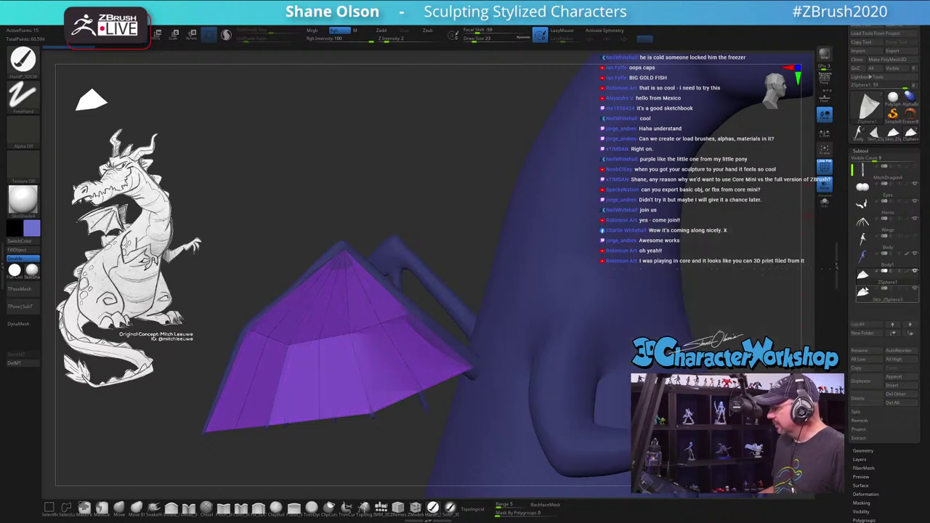
mouse_move(863, 275)
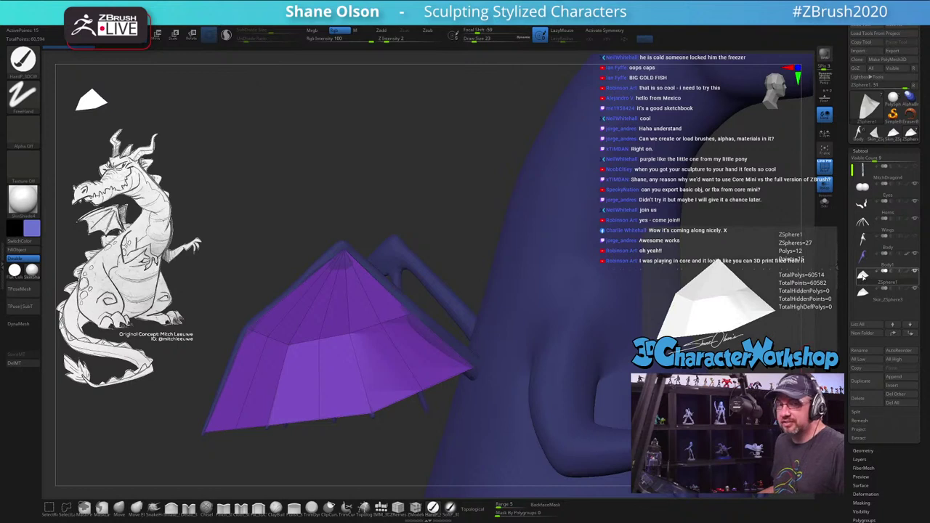
mouse_move(861, 298)
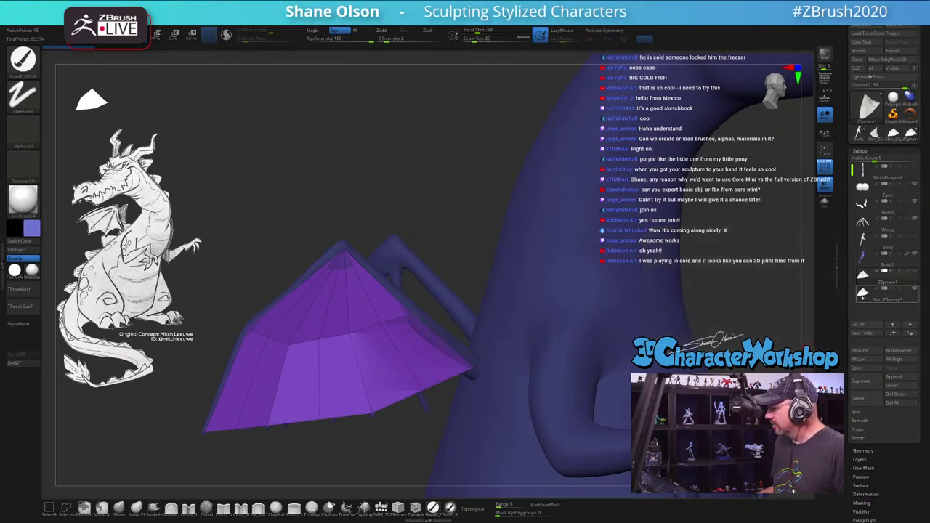
click(862, 296)
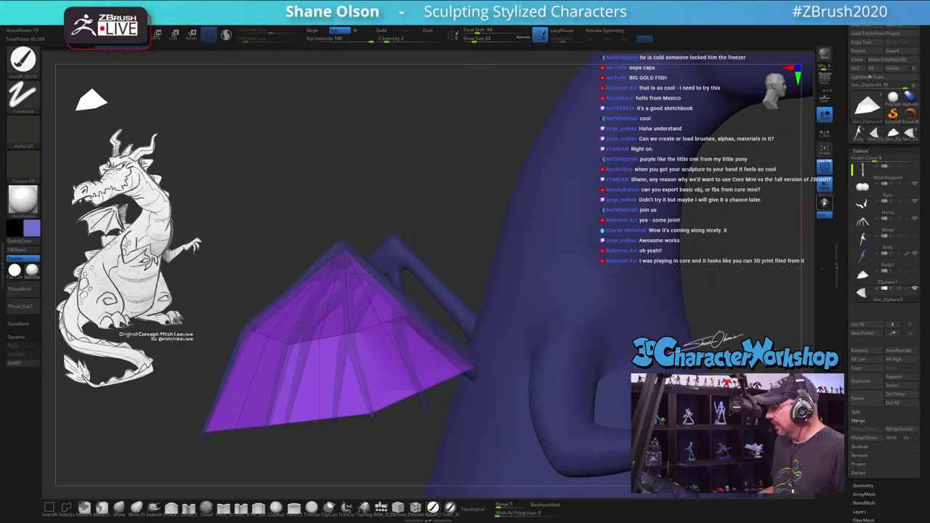
Step: Solo the wing, turn on Transp, and pull lower-edge points up between the bones with Move
click(824, 202)
drag(438, 191, 563, 168)
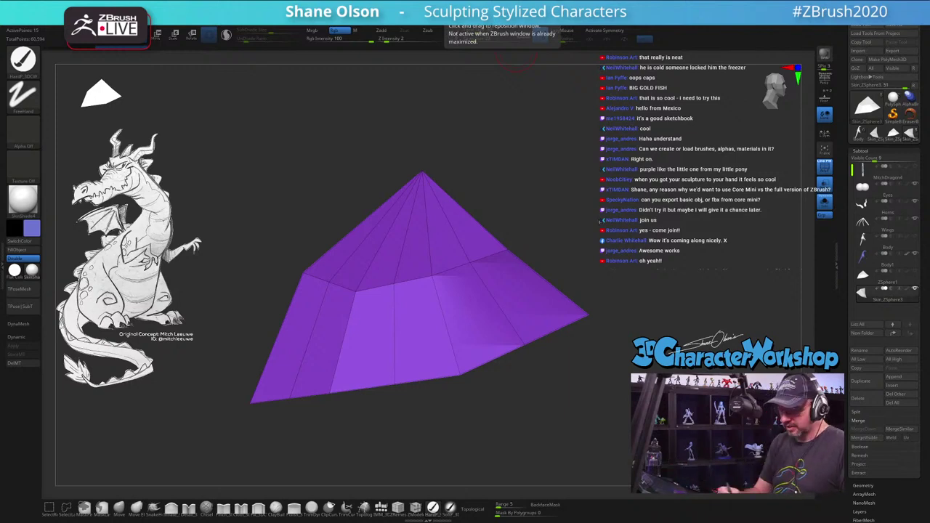
key(shift)
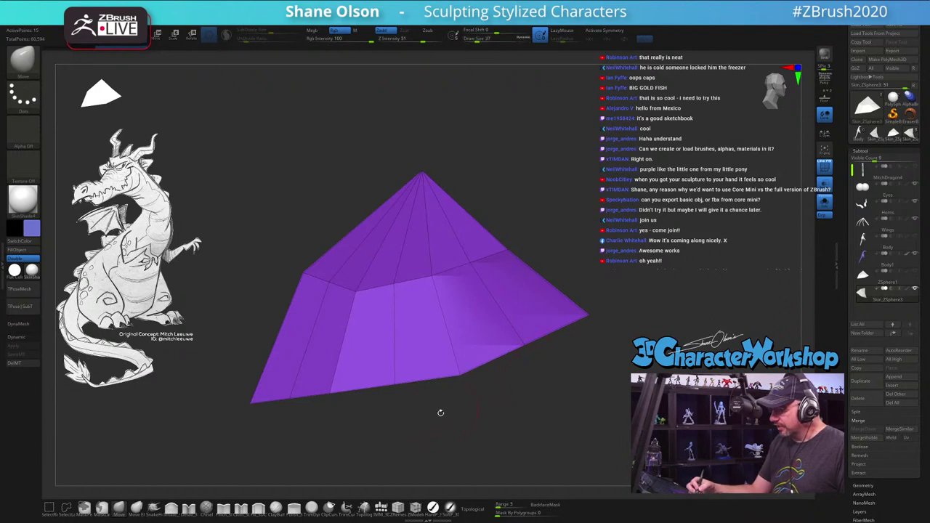
mouse_move(443, 412)
alt+mouse_down()
mouse_move(443, 384)
mouse_move(473, 398)
alt+mouse_up()
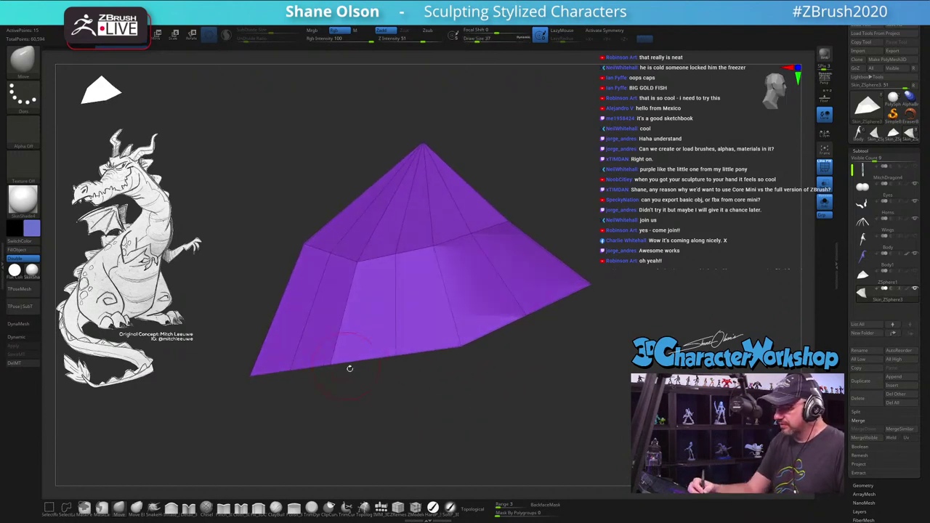
click(824, 206)
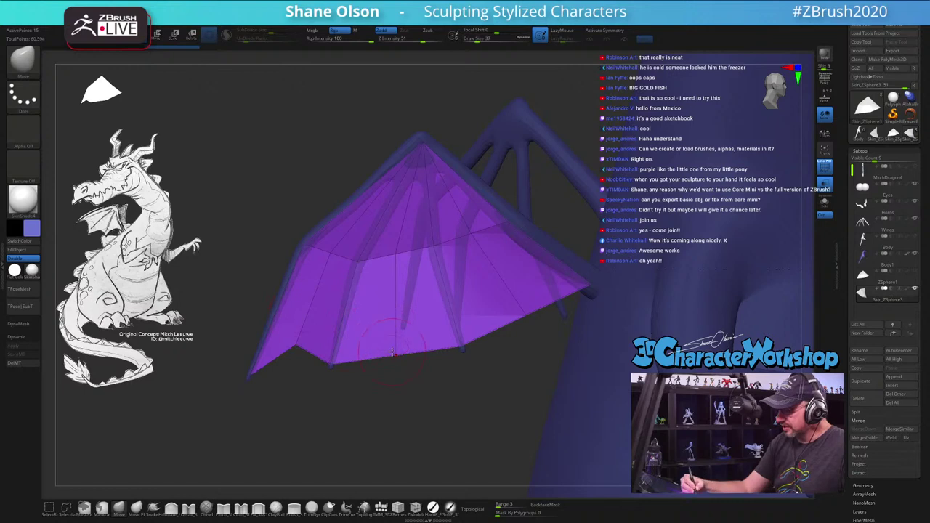
drag(392, 352, 393, 301)
drag(508, 325, 510, 293)
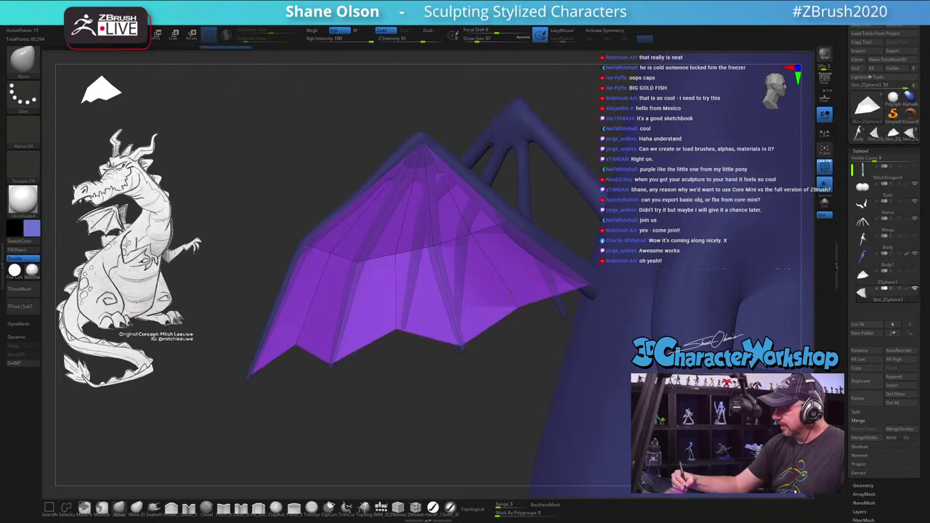
right_drag(511, 294, 512, 294)
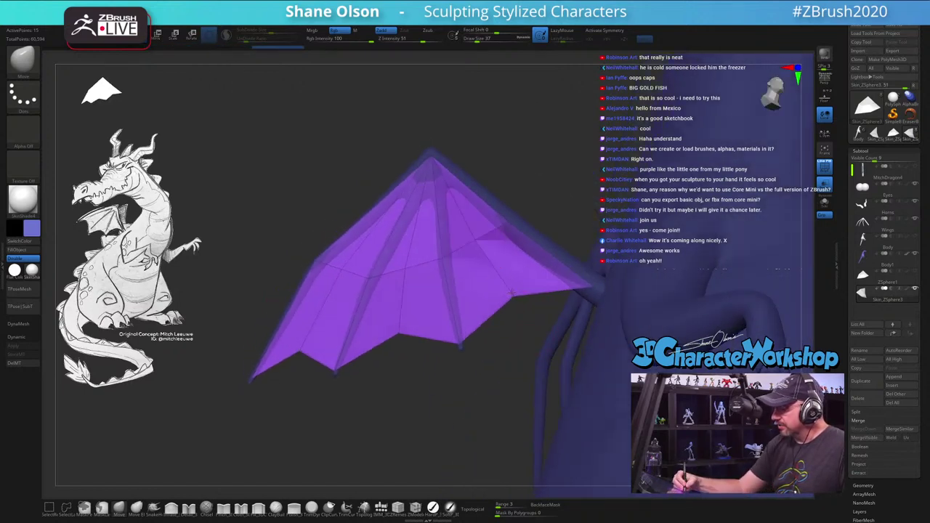
right_drag(473, 349, 456, 408)
Step: Check the wing panel with a smooth subdivision preview, then return to the low-poly panel
key(b)
key(m)
key(i)
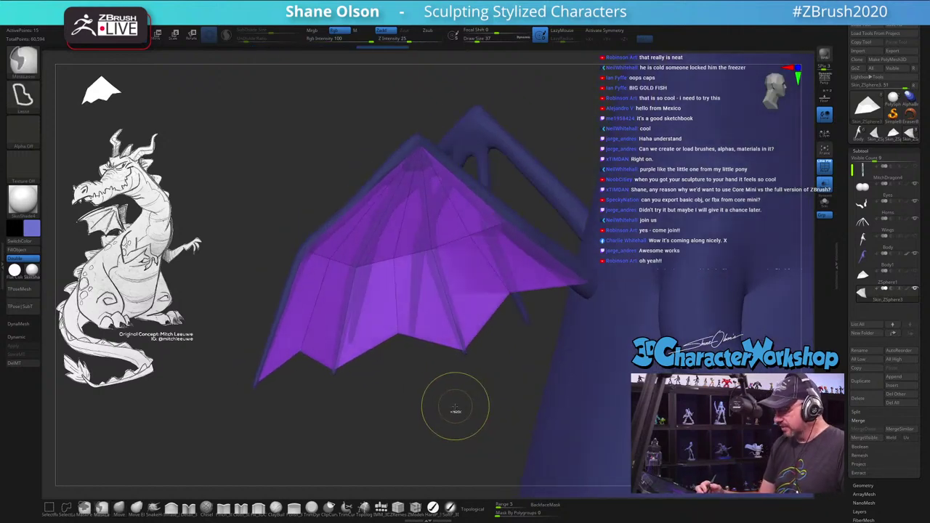
key(ctrl+d)
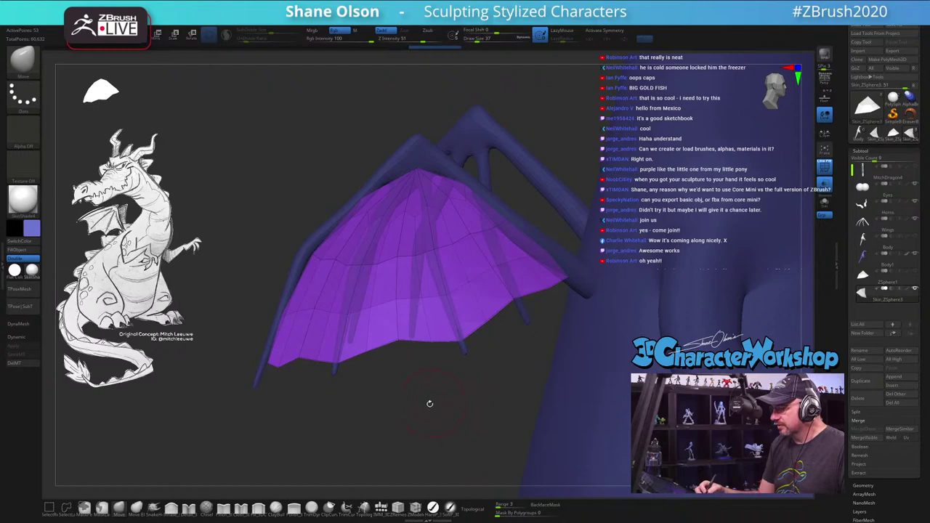
right_drag(430, 404, 436, 393)
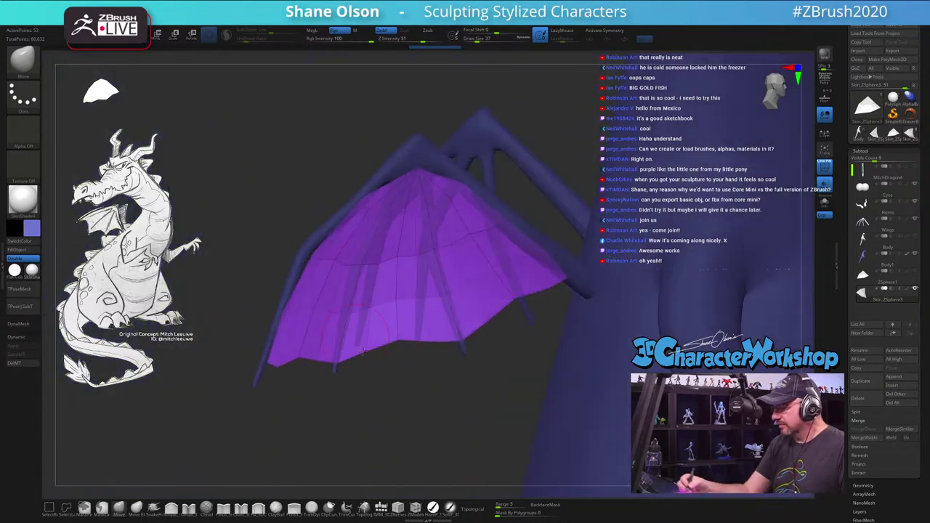
key(b)
key(m)
key(e)
key(shift+d)
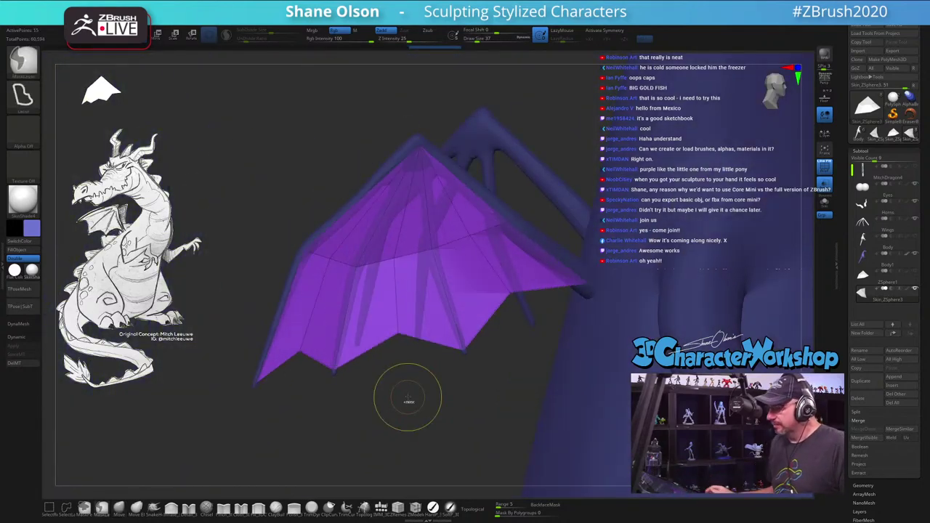
right_drag(375, 391, 467, 338)
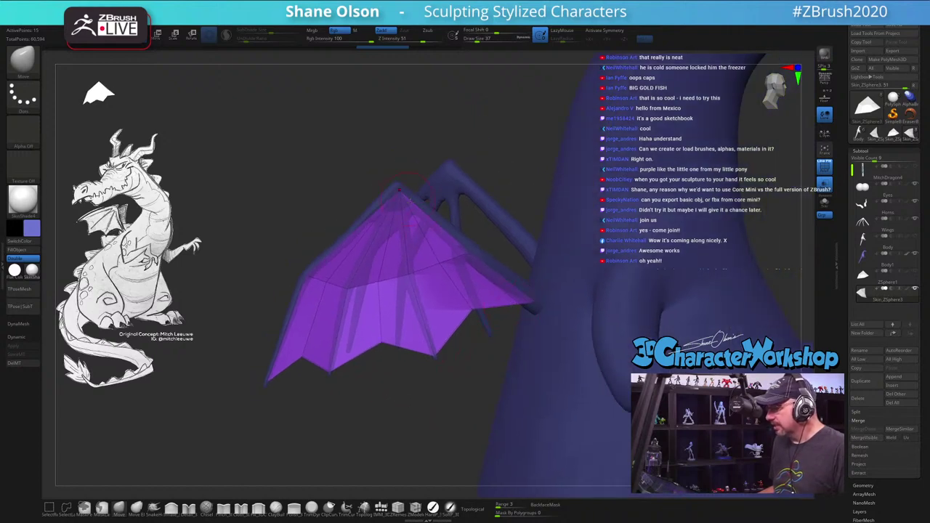
alt+right_drag(444, 380, 496, 313)
Step: Try ZModeler's Insert EdgeLoop near the wing tip, then switch to MaskLasso
click(416, 508)
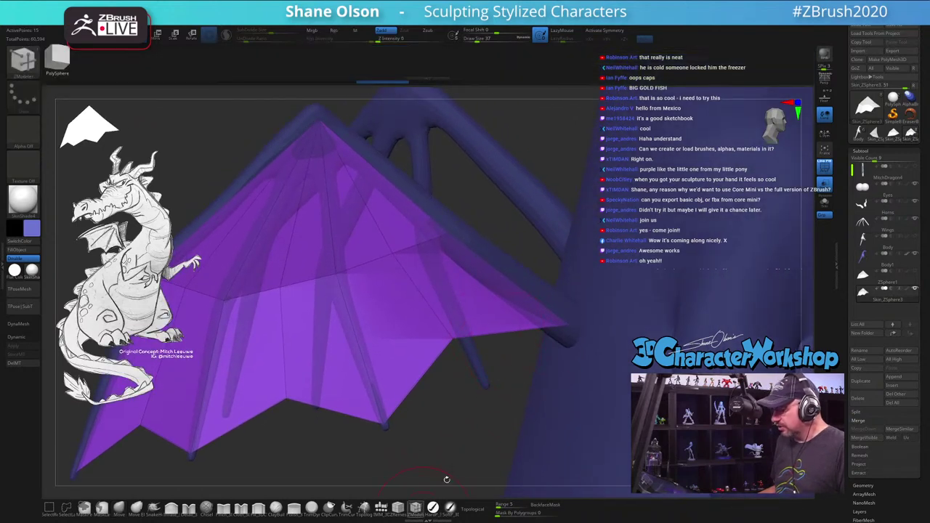
click(513, 332)
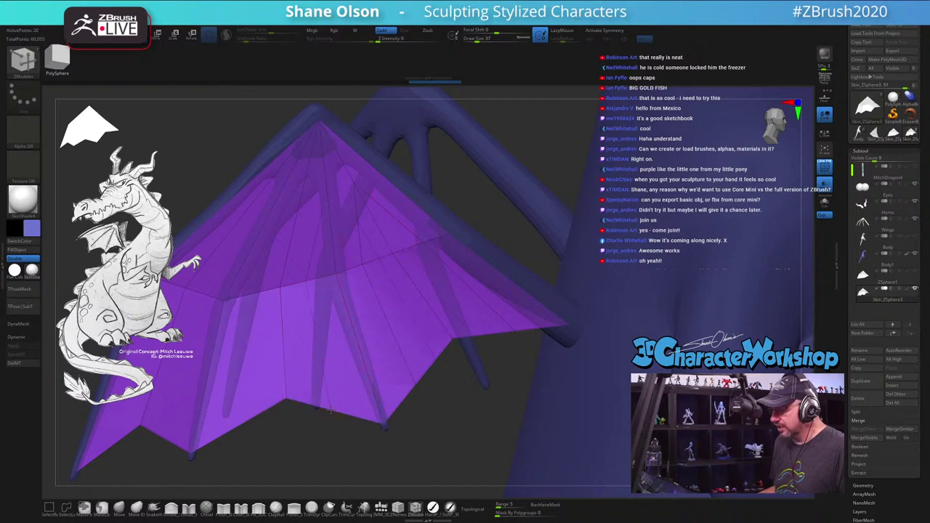
key(ctrl+z)
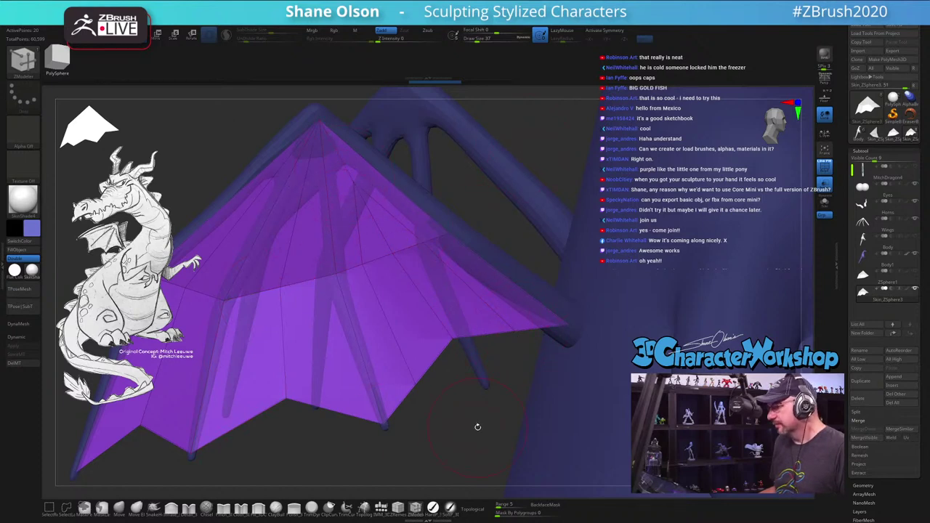
key(ctrl)
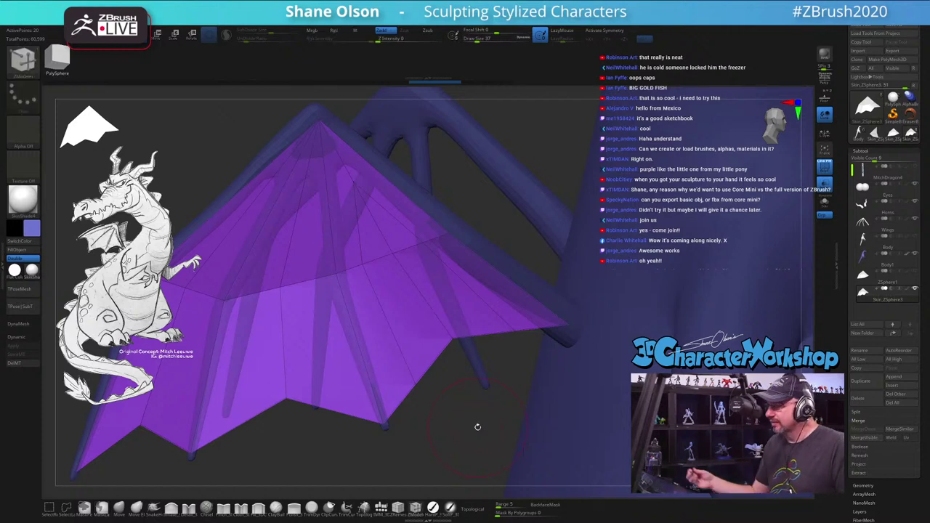
mouse_move(501, 381)
mouse_down()
mouse_move(488, 365)
mouse_move(438, 349)
mouse_move(442, 364)
mouse_up()
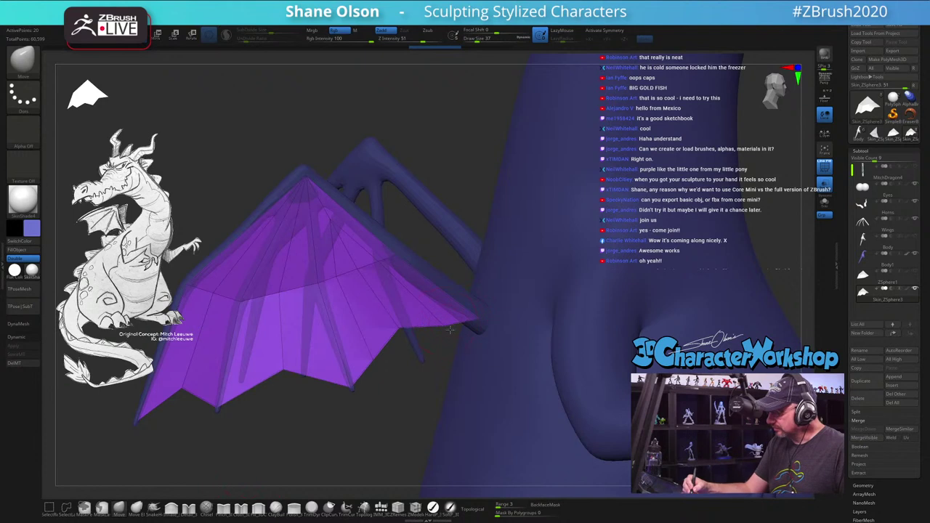
Step: Orbit to inspect the wing panel from behind and the side against the bones
drag(517, 337, 490, 333)
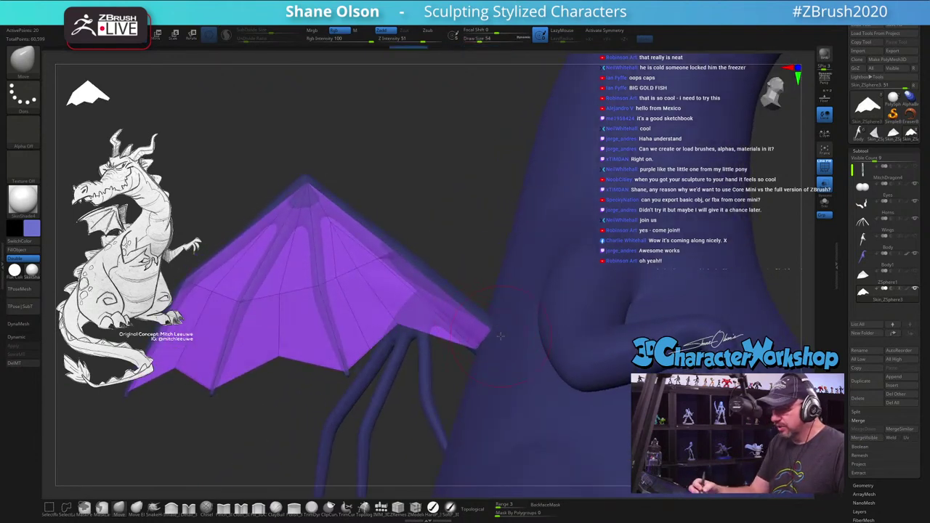
mouse_move(499, 336)
mouse_down()
mouse_move(521, 299)
mouse_move(498, 343)
mouse_move(506, 329)
mouse_move(422, 306)
mouse_up()
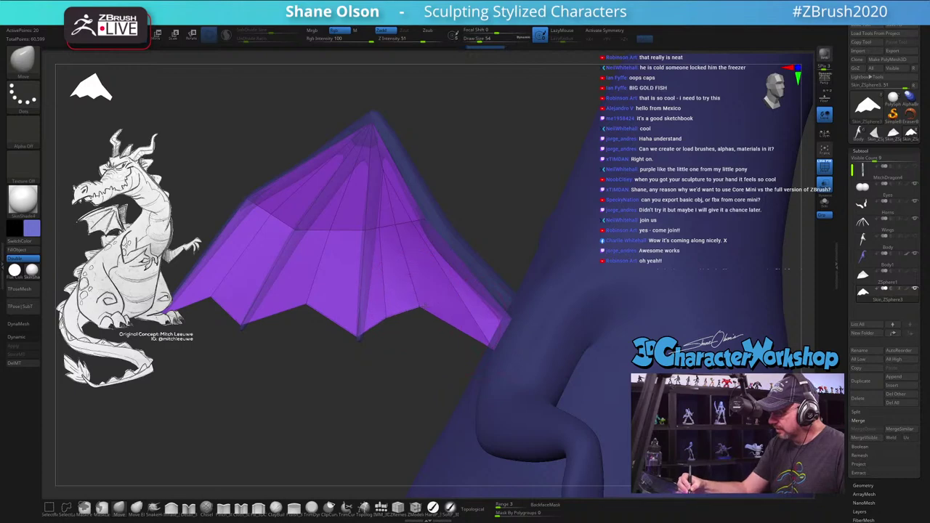
mouse_move(441, 353)
mouse_down()
mouse_move(428, 354)
mouse_move(447, 364)
mouse_move(449, 407)
mouse_move(389, 412)
mouse_move(386, 381)
mouse_up()
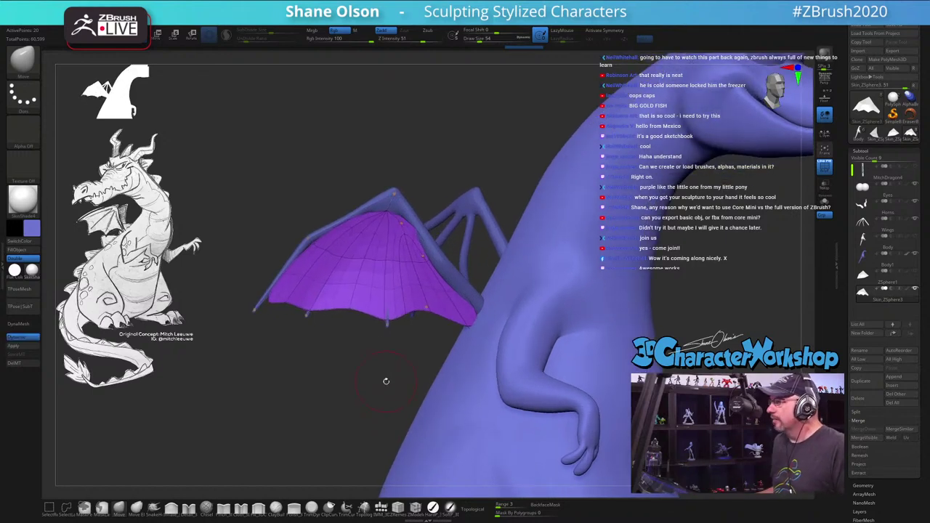
drag(356, 148, 336, 165)
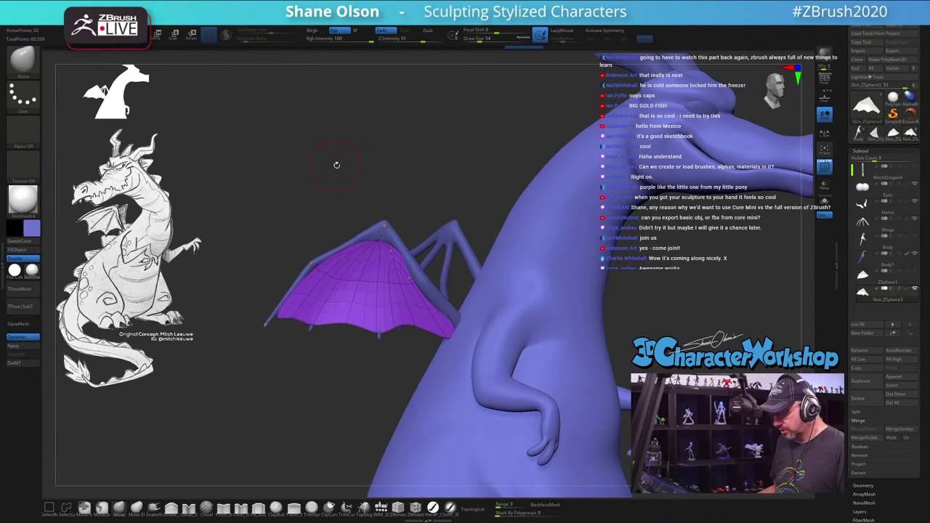
drag(401, 179, 429, 165)
Step: Set the brush size to 35 and preview the wing with smooth subdivision
text(s35)
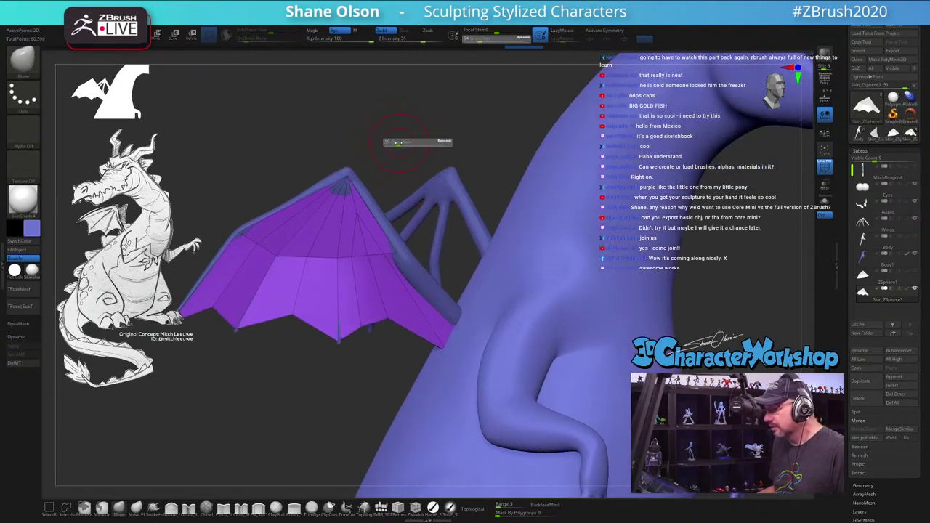
key(Return)
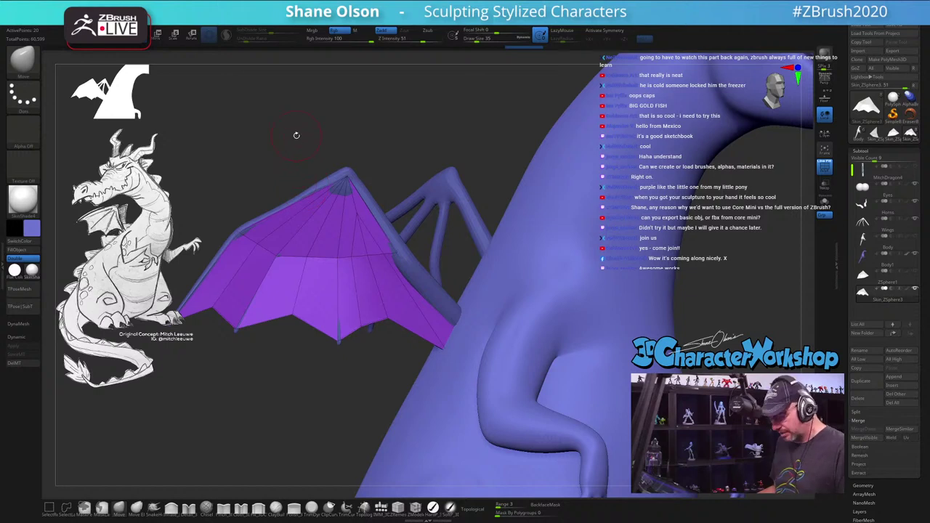
key(d)
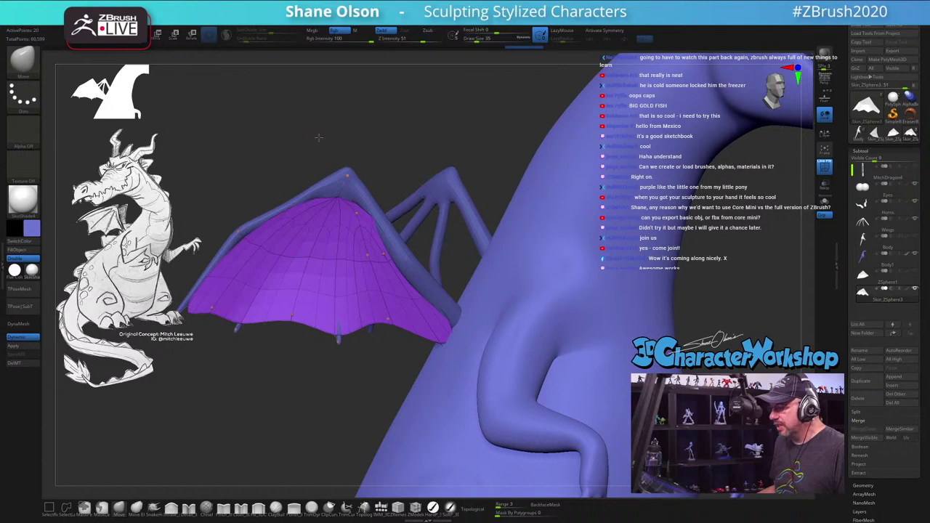
drag(318, 137, 386, 115)
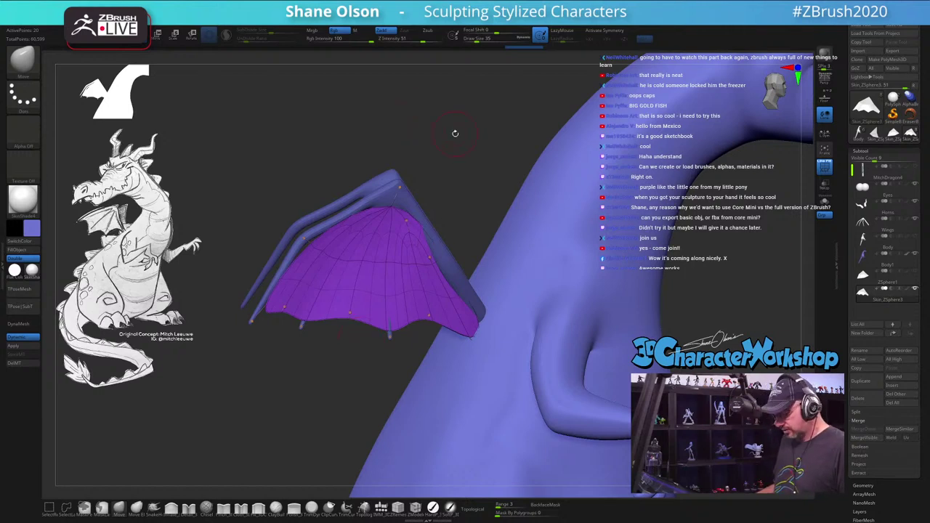
Step: Duplicate the wing panel subtool and open its Geometry settings at the lowest subdivision level
click(867, 379)
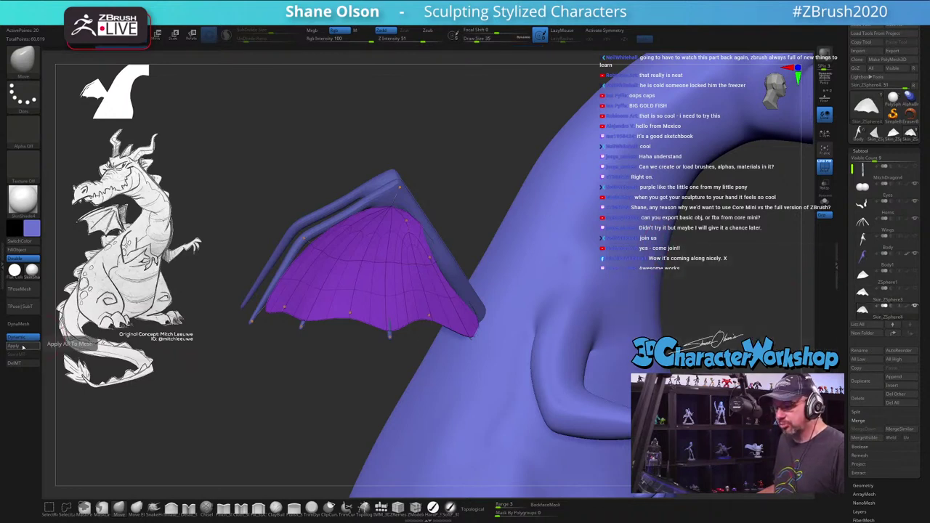
key(shift)
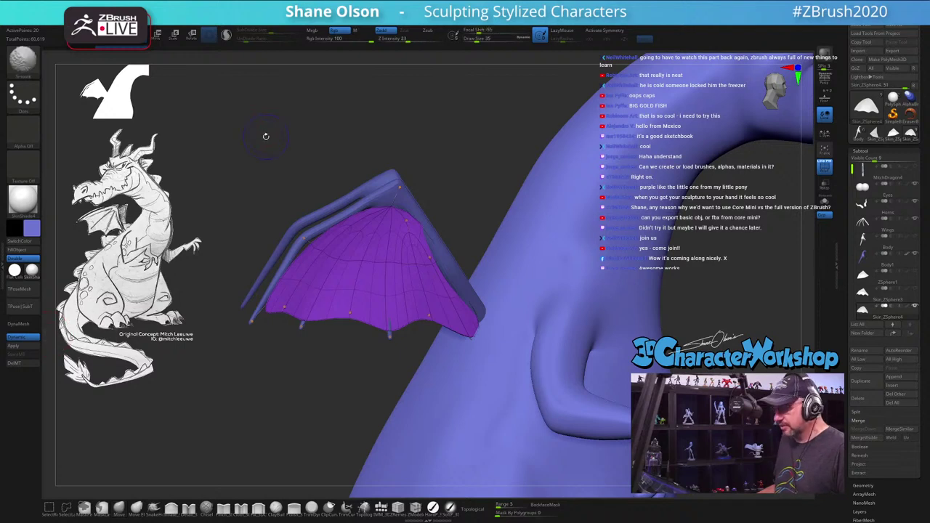
key(shift+d)
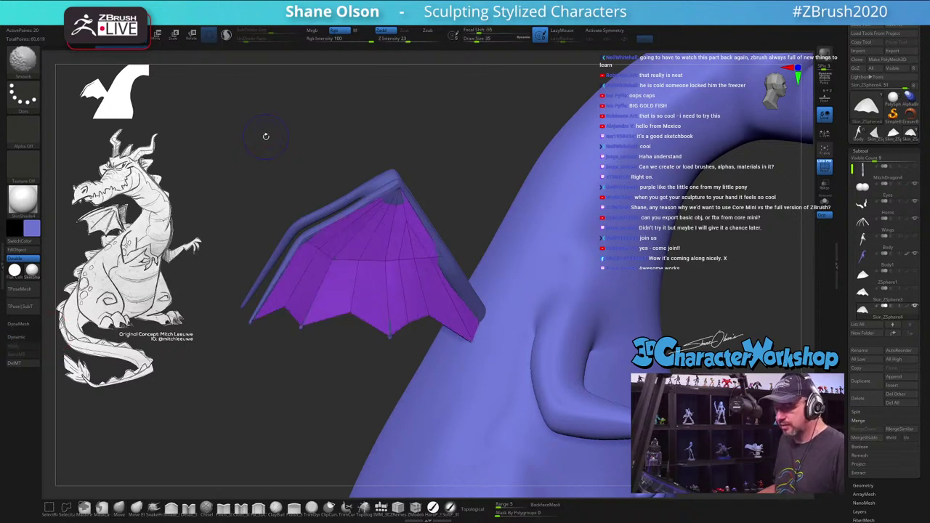
key(ctrl+shift)
key(shift+d)
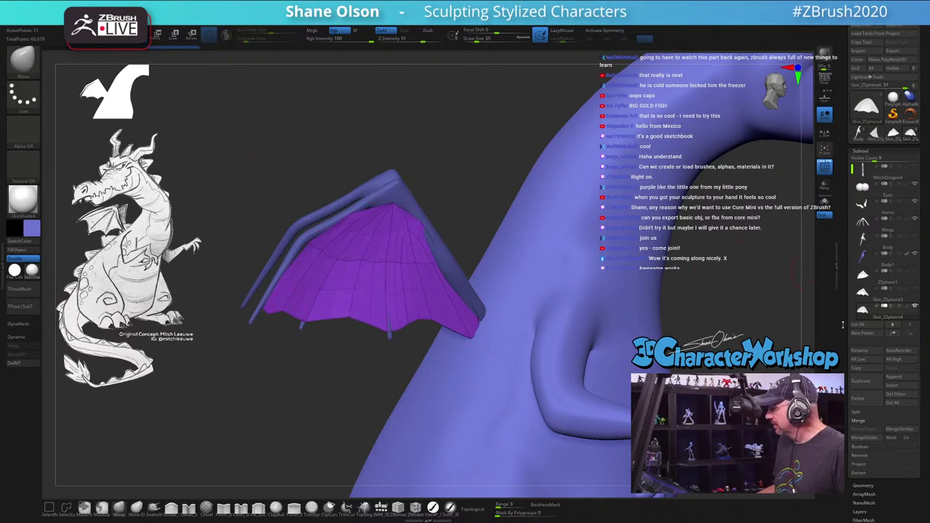
scroll(882, 376, down, 3)
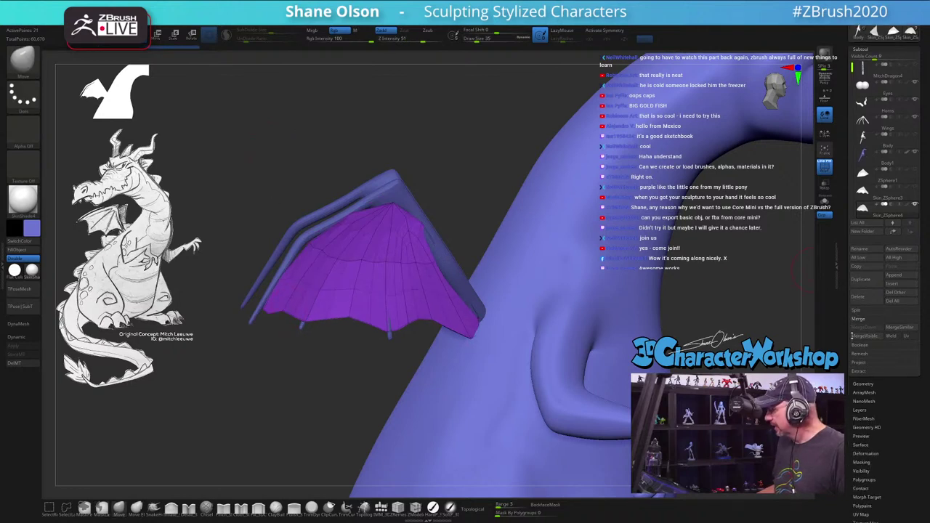
click(864, 384)
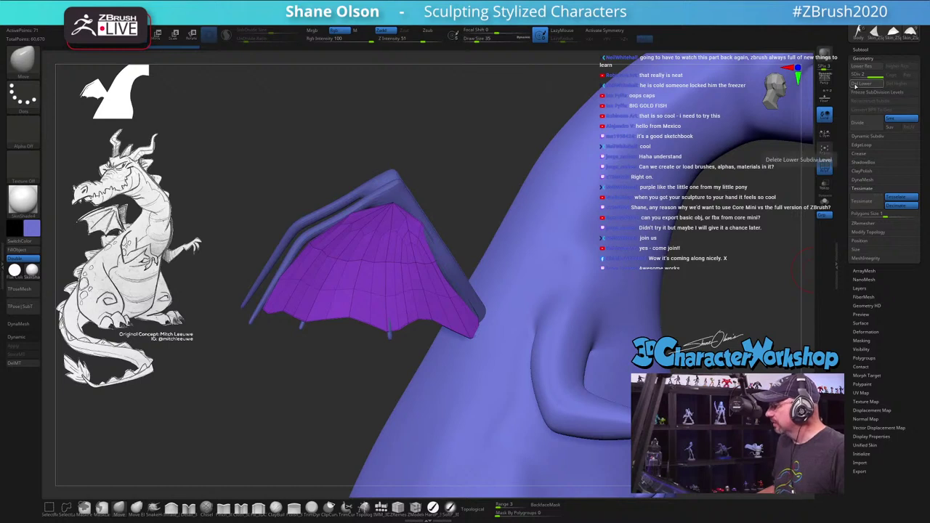
key(shift+d)
Step: Enlarge the brush and sculpt a light stroke on the membrane, orbiting to check it
drag(464, 139, 287, 198)
mouse_move(480, 175)
mouse_down()
mouse_move(459, 167)
mouse_move(476, 129)
mouse_up()
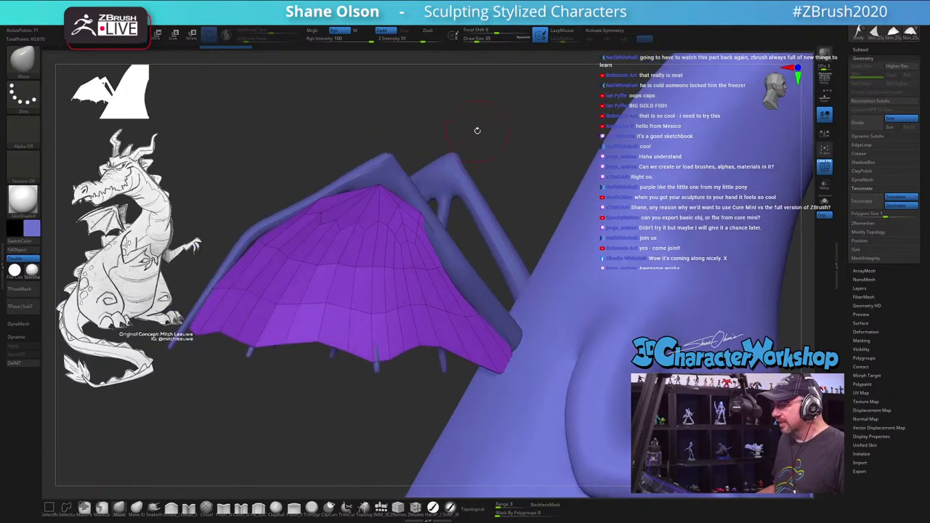
key(bracketright)
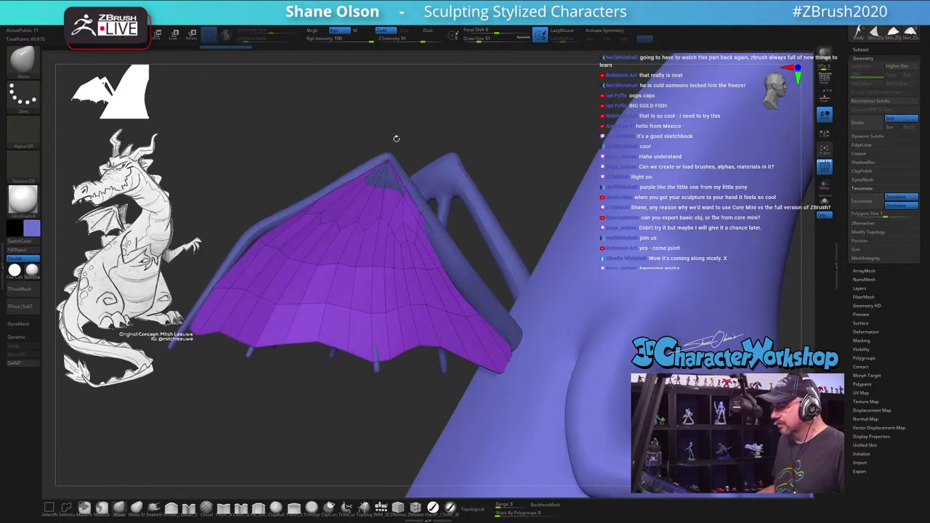
drag(394, 141, 378, 172)
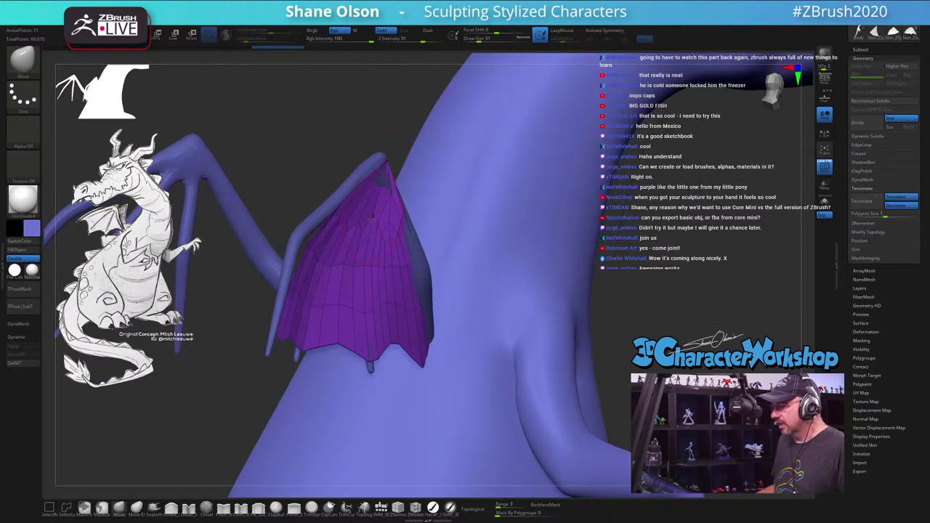
drag(372, 217, 373, 198)
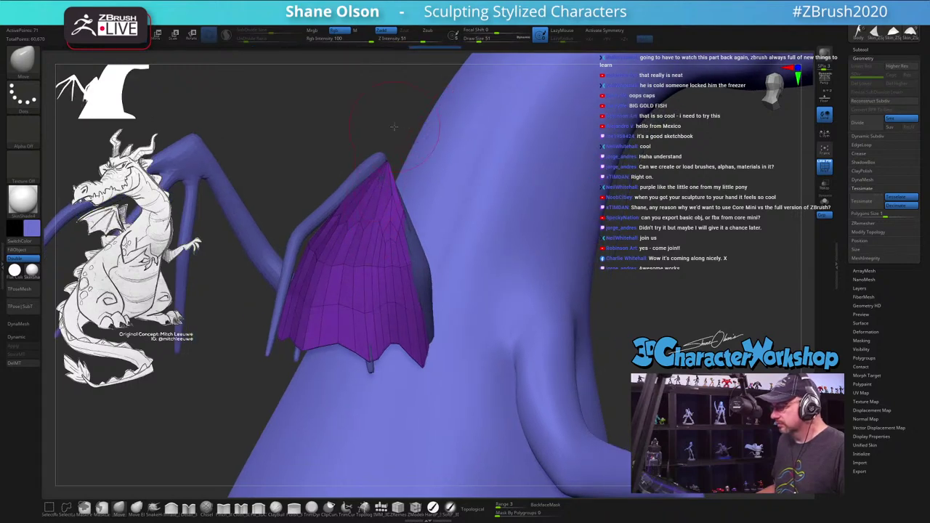
drag(397, 126, 365, 126)
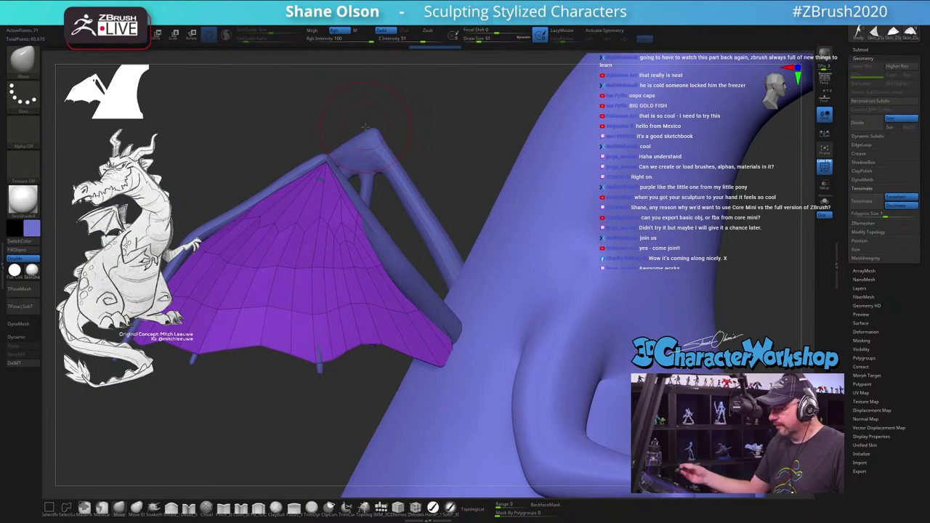
drag(440, 208, 393, 290)
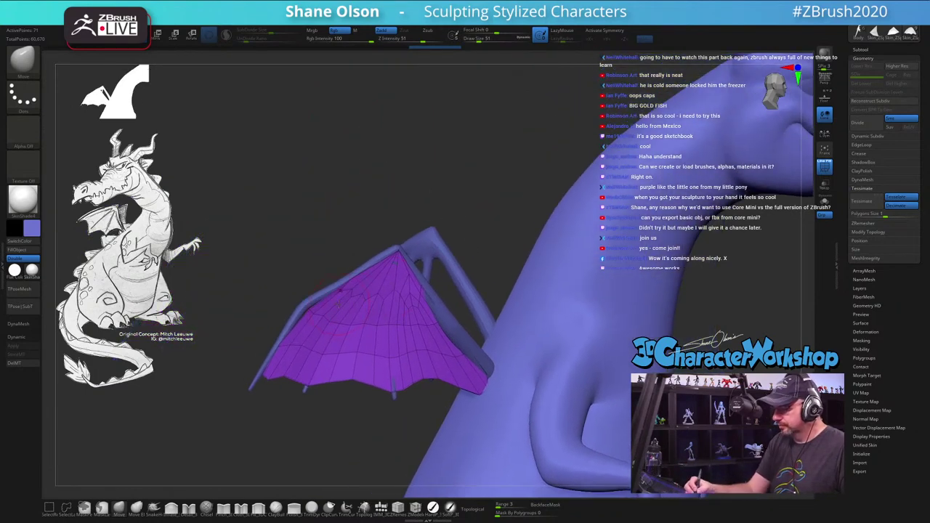
drag(339, 305, 323, 315)
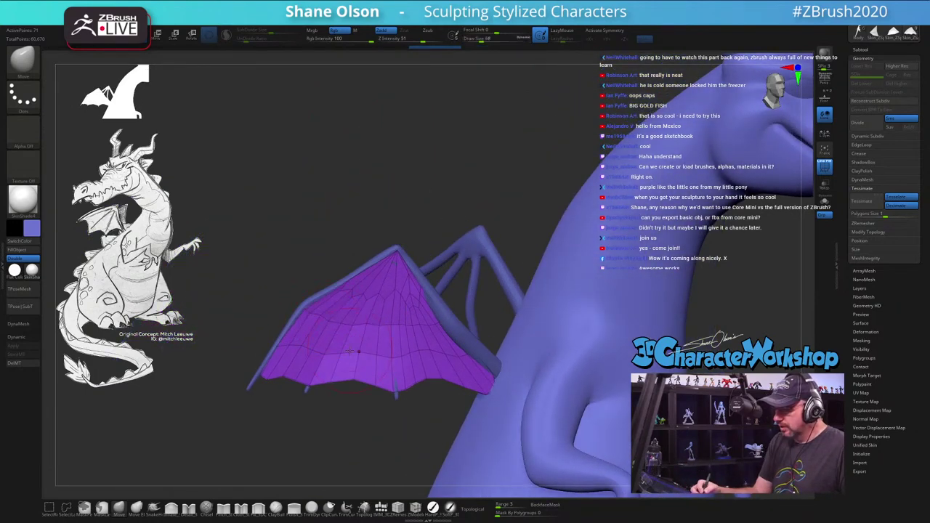
drag(349, 352, 324, 357)
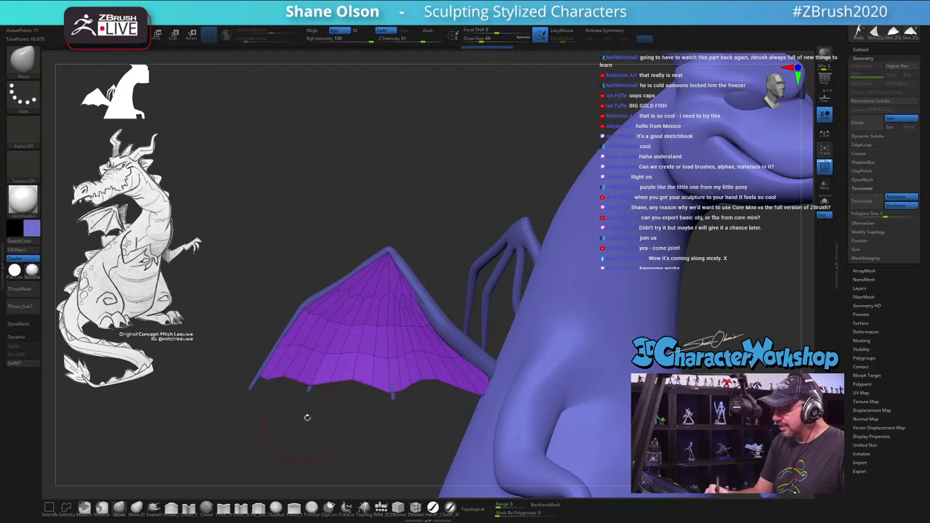
mouse_move(307, 417)
mouse_down()
mouse_move(362, 422)
mouse_move(421, 248)
mouse_move(407, 305)
mouse_move(309, 407)
mouse_up()
Step: Isolate the front membrane strip and give it its own polygroup
key(ctrl+shift)
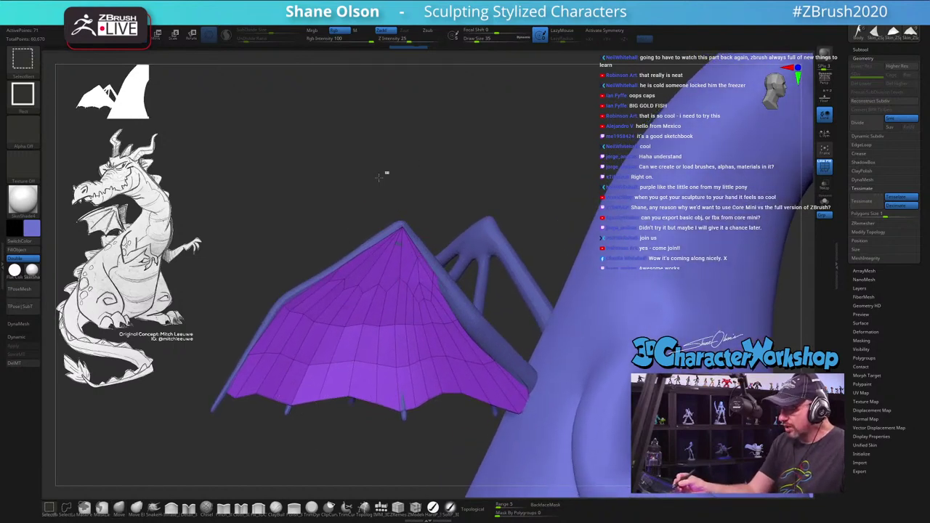
ctrl+shift+drag(378, 176, 167, 432)
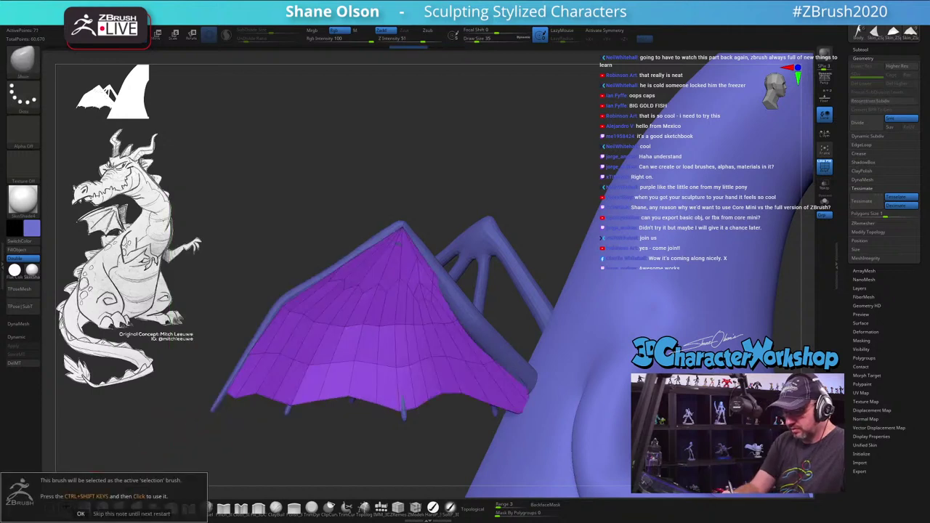
click(81, 514)
mouse_move(298, 216)
ctrl+shift+mouse_down()
mouse_move(173, 447)
mouse_move(241, 468)
mouse_move(284, 447)
mouse_move(343, 320)
mouse_move(436, 164)
ctrl+shift+mouse_up()
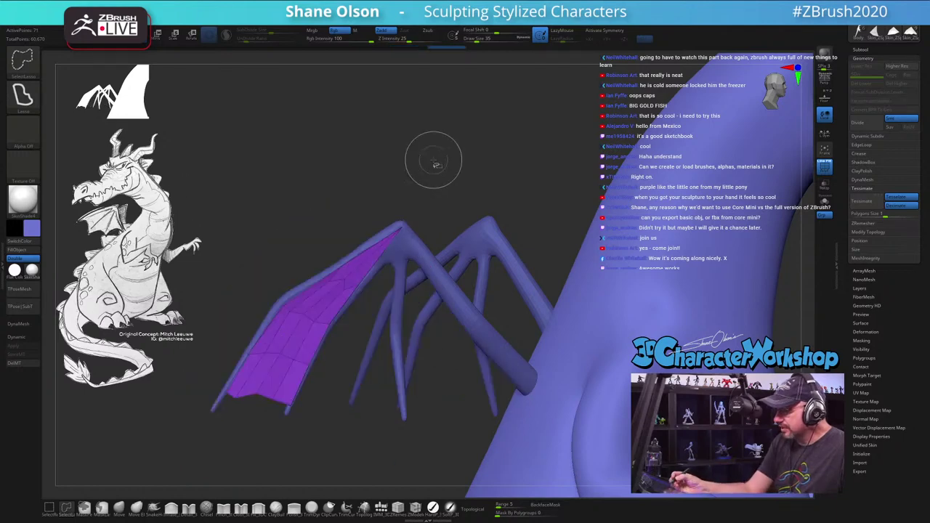
ctrl+shift+click(474, 187)
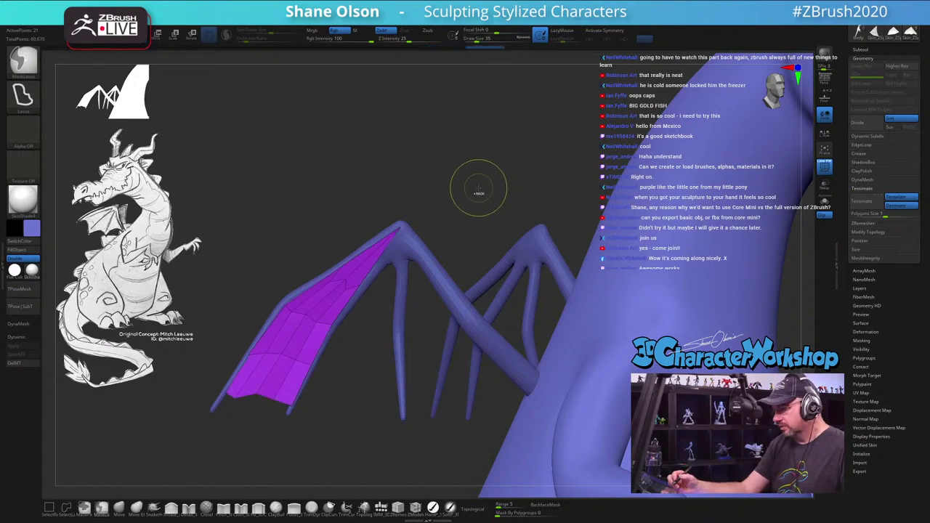
key(ctrl+w)
ctrl+shift+click(460, 169)
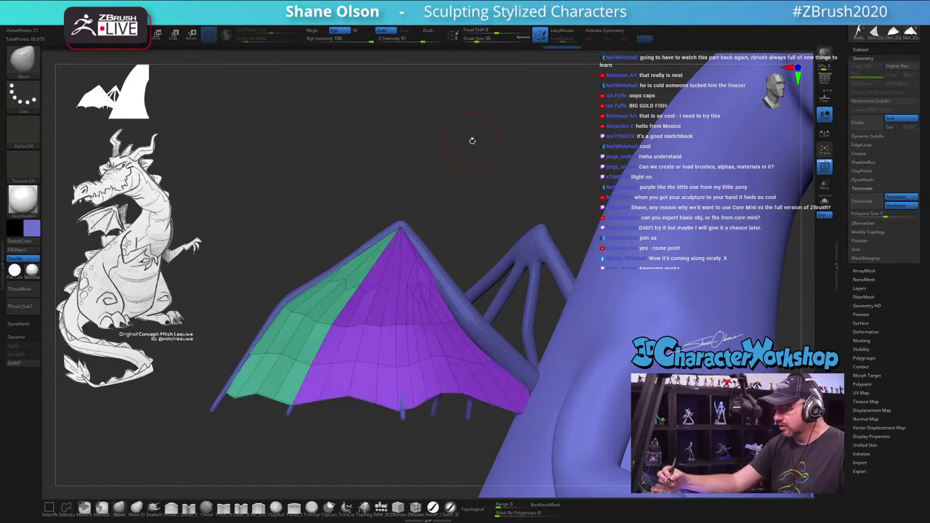
Step: Isolate the next membrane strip, give it a new polygroup colour, and unhide the whole wing
key(ctrl+shift)
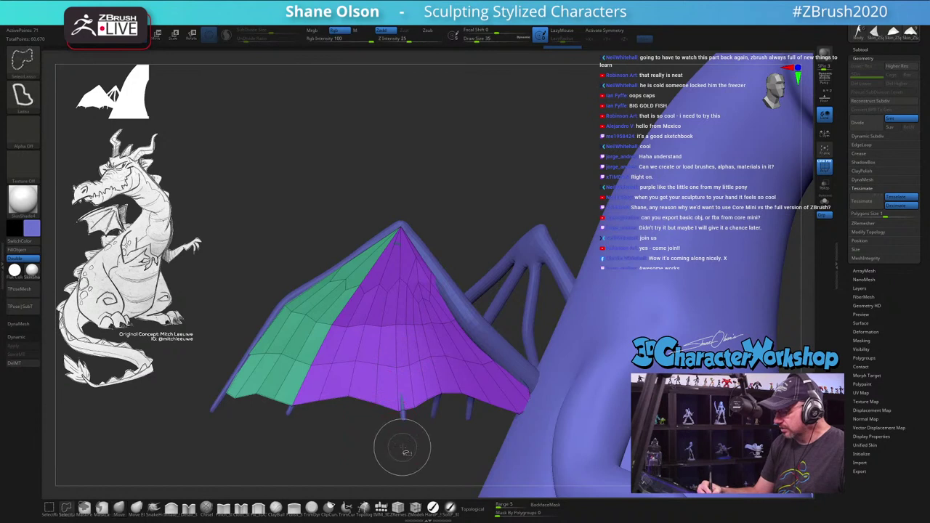
mouse_move(402, 404)
ctrl+shift+mouse_down()
mouse_move(405, 187)
mouse_move(403, 418)
mouse_move(274, 469)
ctrl+shift+mouse_up()
key(ctrl+w)
key(ctrl+w)
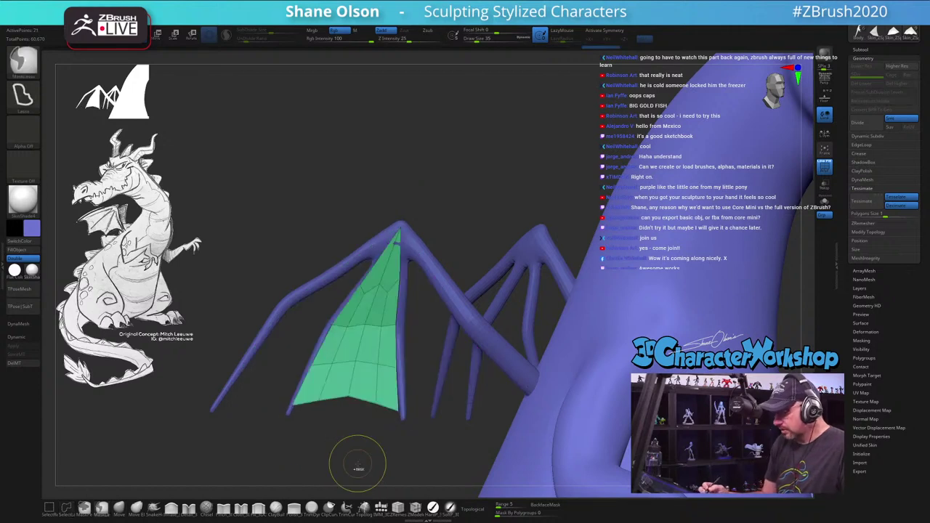
key(ctrl+w)
key(ctrl+w)
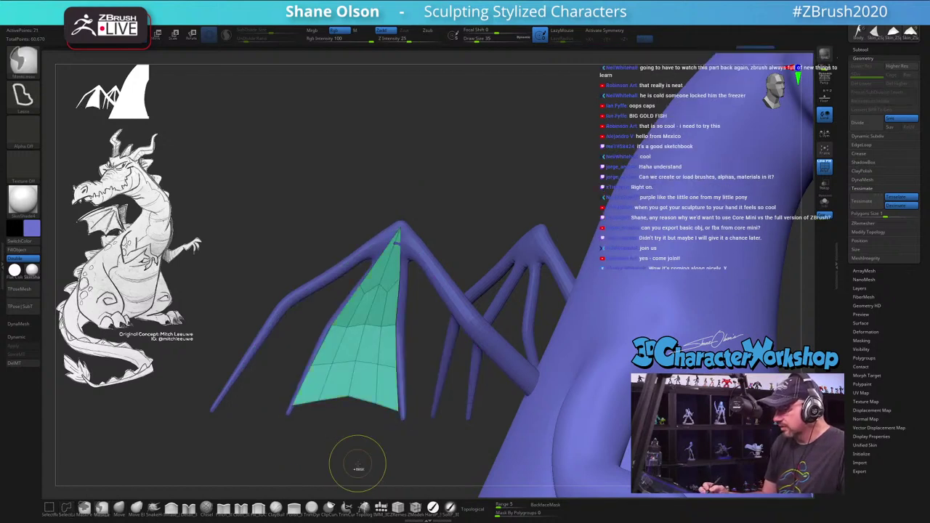
ctrl+shift+click(465, 170)
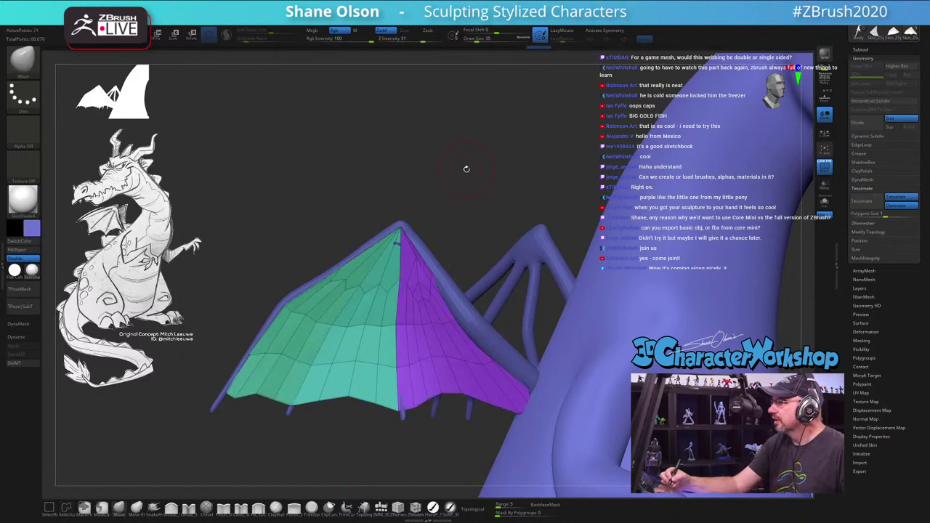
drag(465, 170, 390, 202)
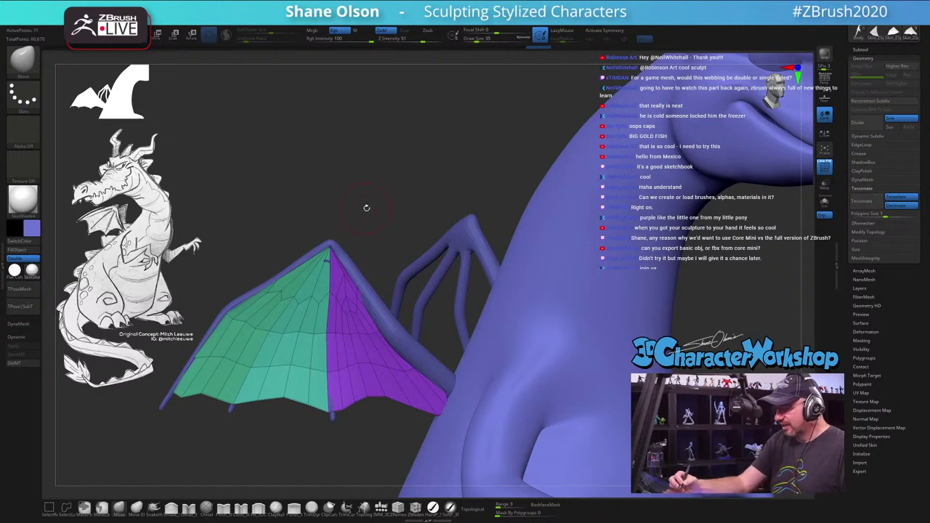
Step: Give one more membrane strip its own polygroup and show the full wing
ctrl+shift+click(368, 210)
key(ctrl+w)
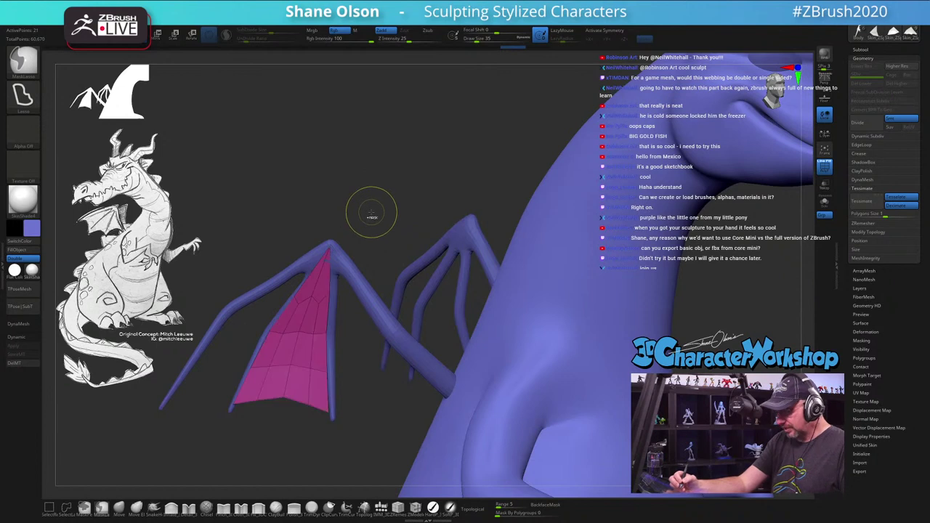
ctrl+shift+click(379, 192)
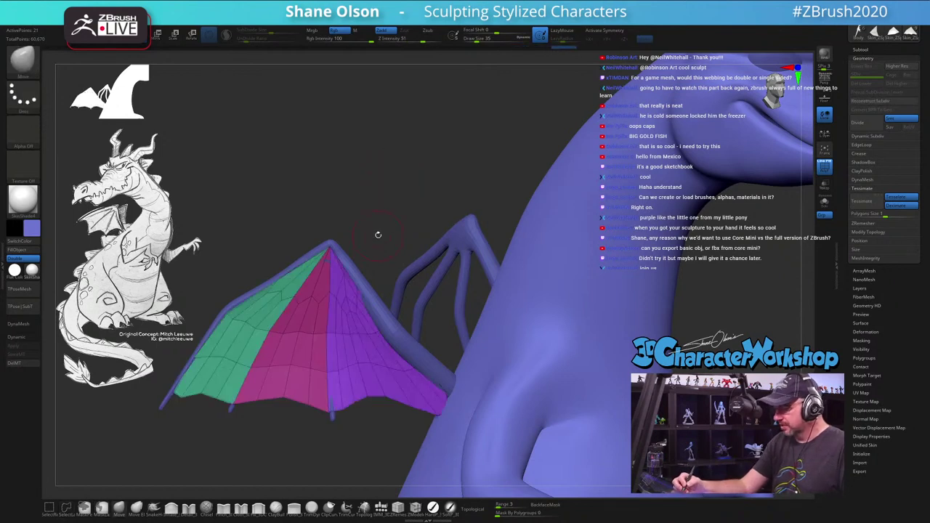
drag(378, 234, 391, 250)
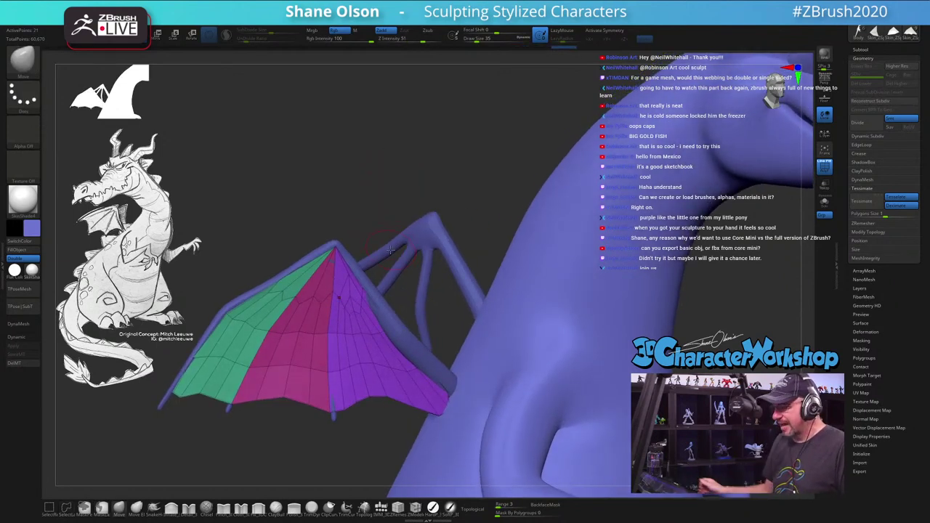
drag(379, 175, 373, 141)
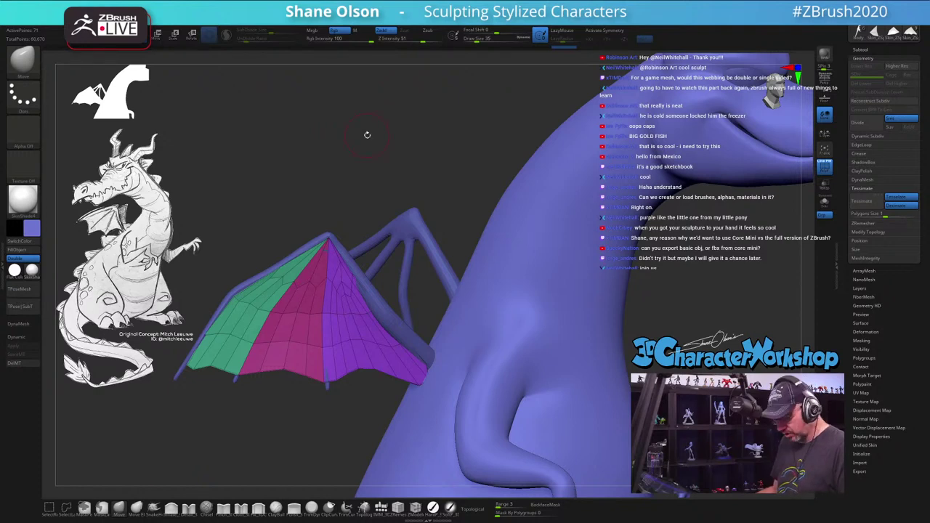
Step: Run ZRemesher keeping polygroup borders, then mask the whole wing panel via the 3DCW palette
key(space)
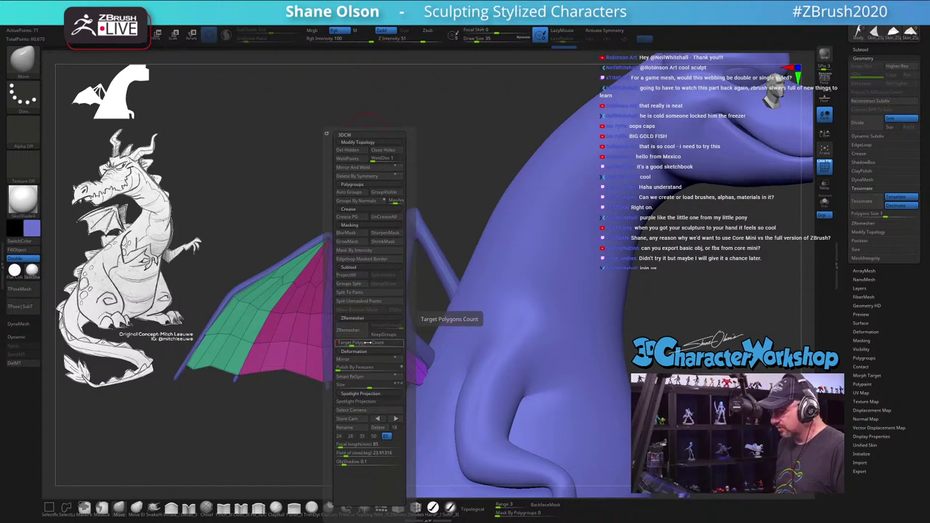
click(383, 335)
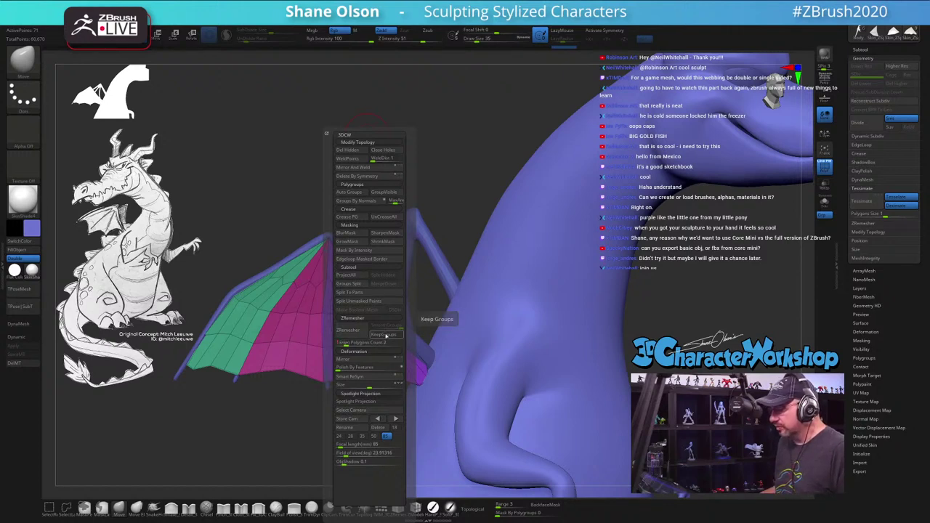
click(349, 333)
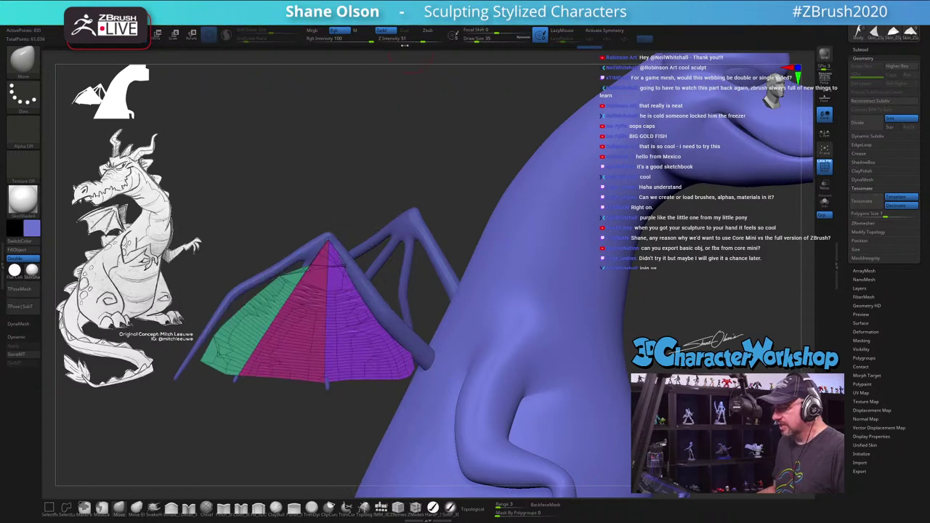
key(ctrl)
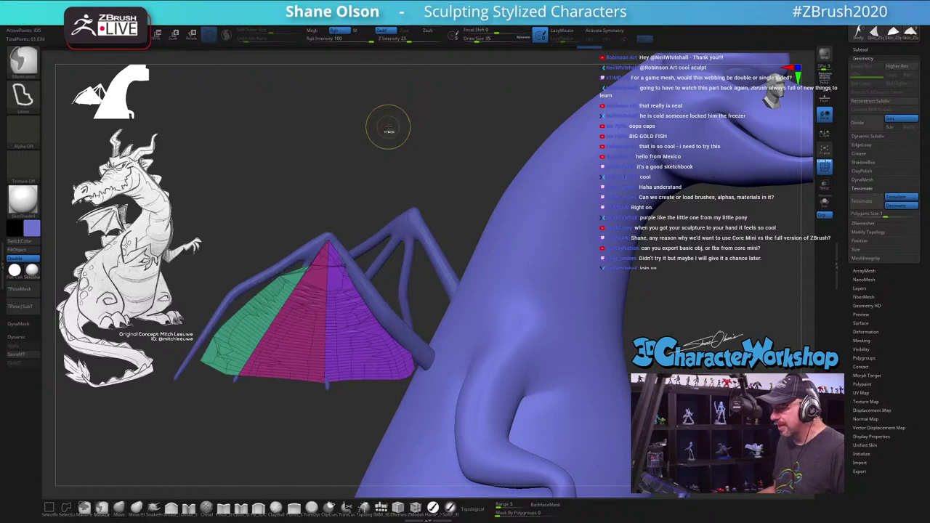
key(space)
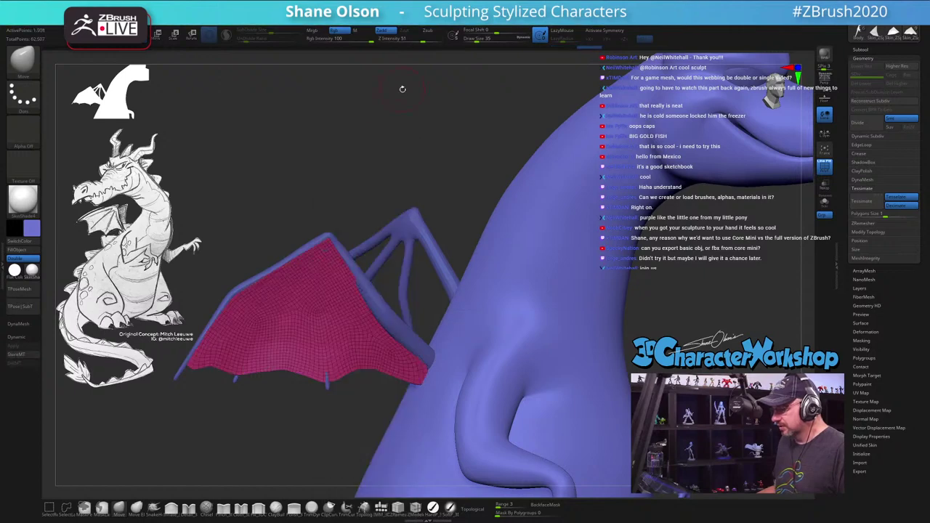
ctrl+click(383, 137)
drag(384, 138, 367, 159)
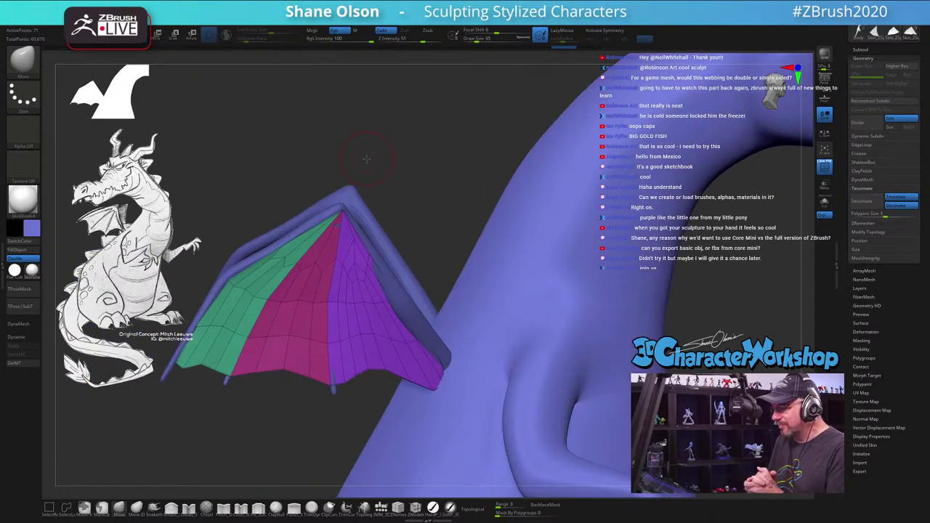
Step: Orbit around the wing and body, and raise Draw Size from 35 to 49
drag(368, 159, 372, 157)
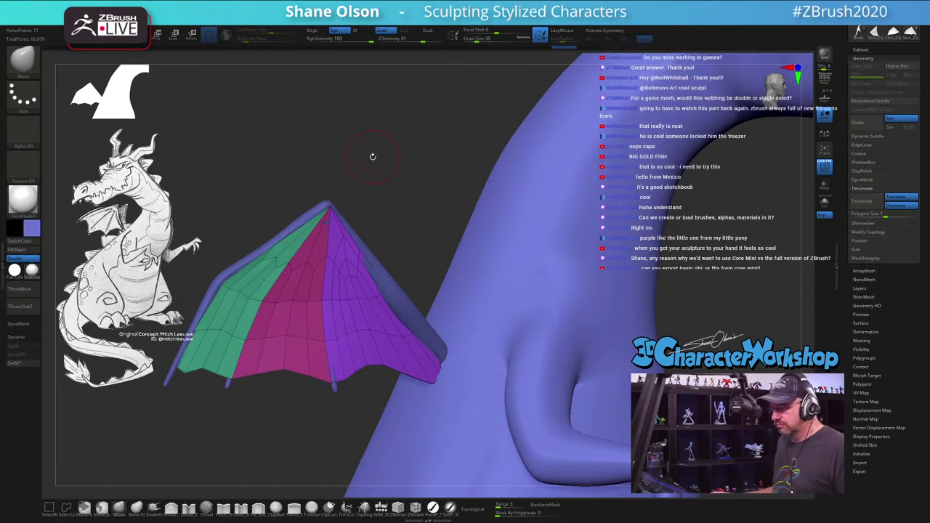
drag(390, 161, 306, 301)
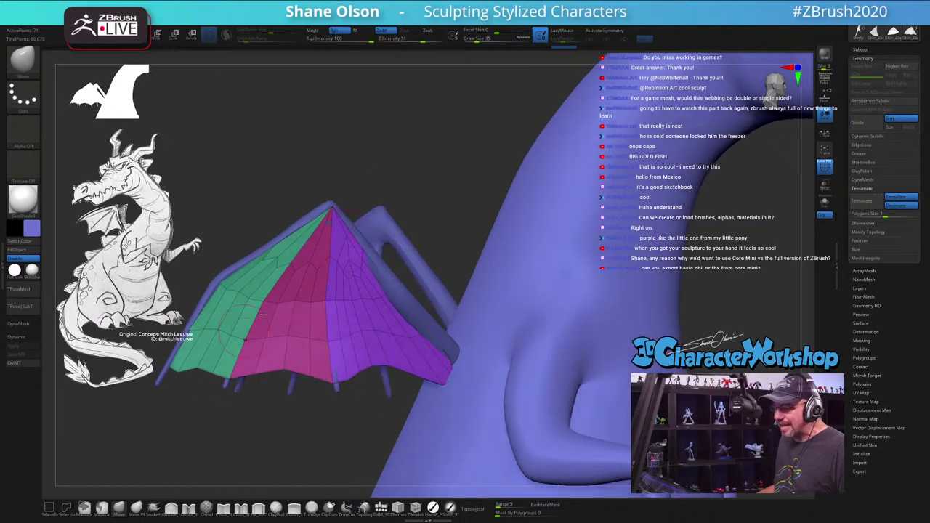
drag(383, 135, 415, 141)
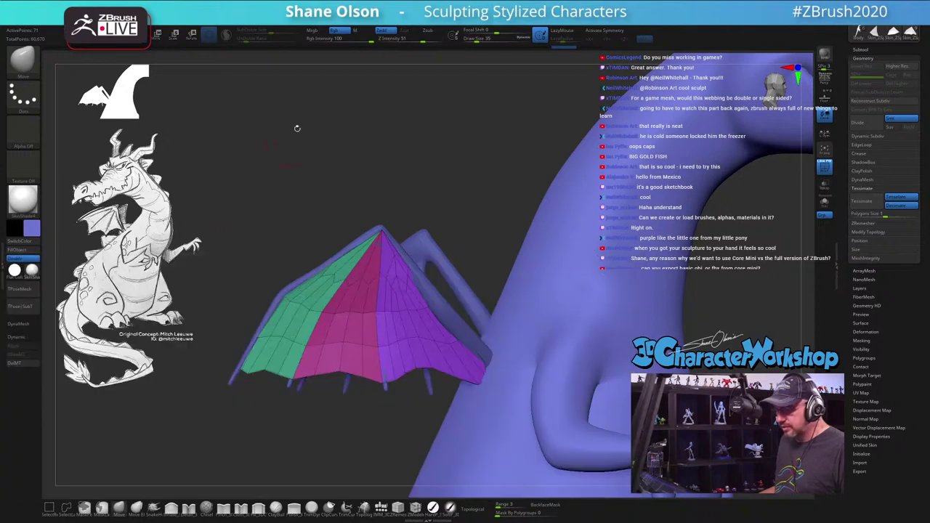
key(s)
drag(251, 265, 262, 265)
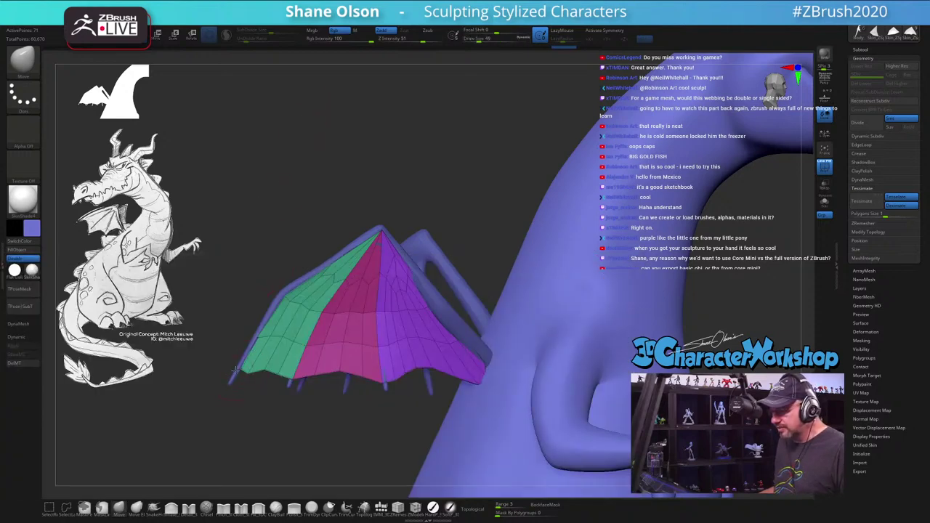
Step: Orbit to inspect the wing struts, then turn off PolyF to hide polygroup colours and wireframe
drag(228, 370, 287, 312)
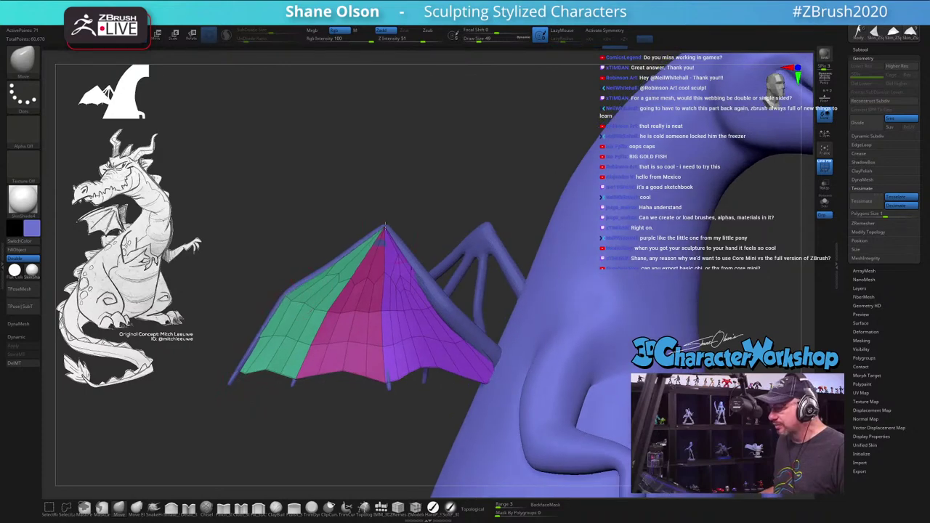
drag(483, 190, 405, 298)
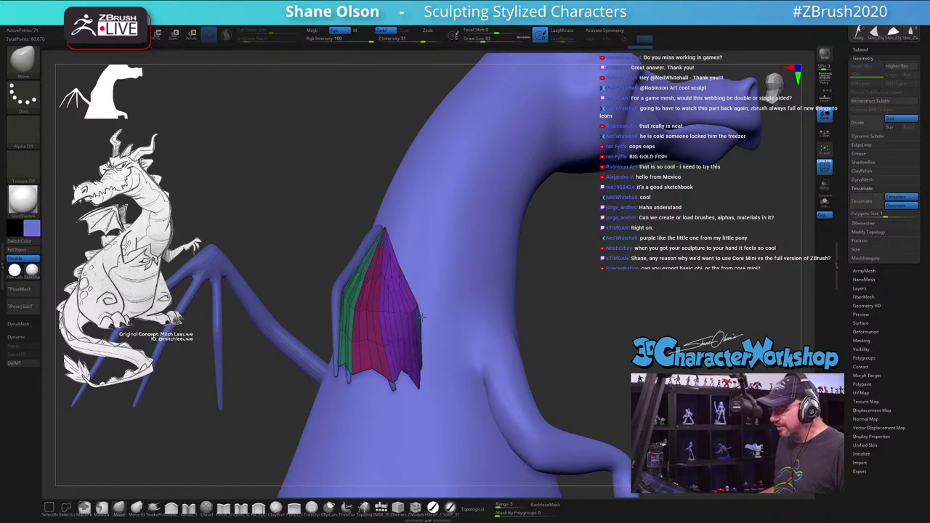
drag(379, 183, 497, 334)
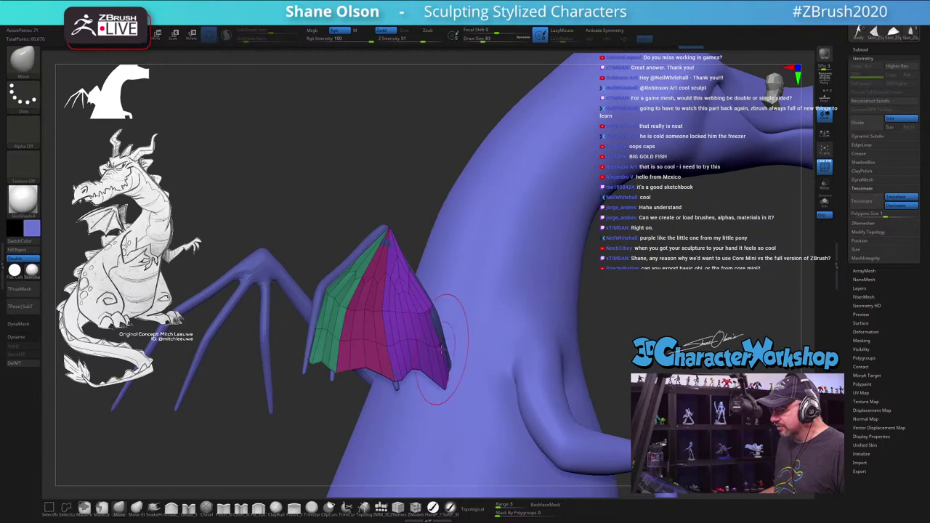
drag(429, 213, 417, 172)
key(shift+f)
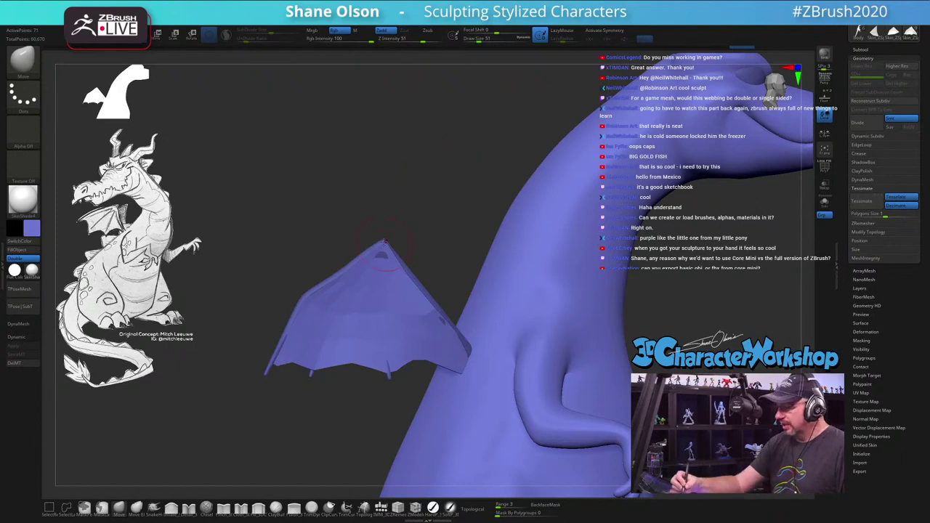
drag(428, 214, 451, 256)
text(s68)
key(Return)
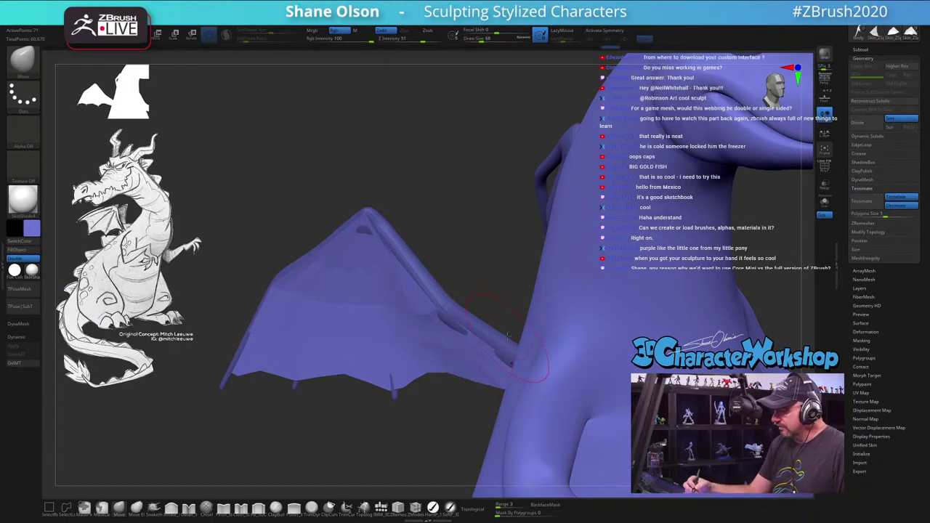
text(s87)
key(Return)
mouse_move(507, 286)
mouse_down()
mouse_move(513, 312)
mouse_move(504, 295)
mouse_move(498, 312)
mouse_up()
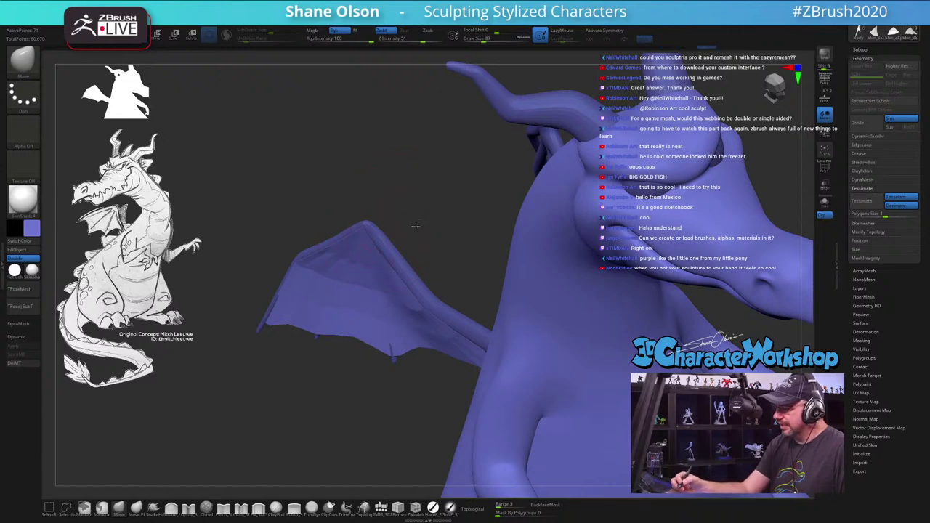
drag(392, 208, 422, 205)
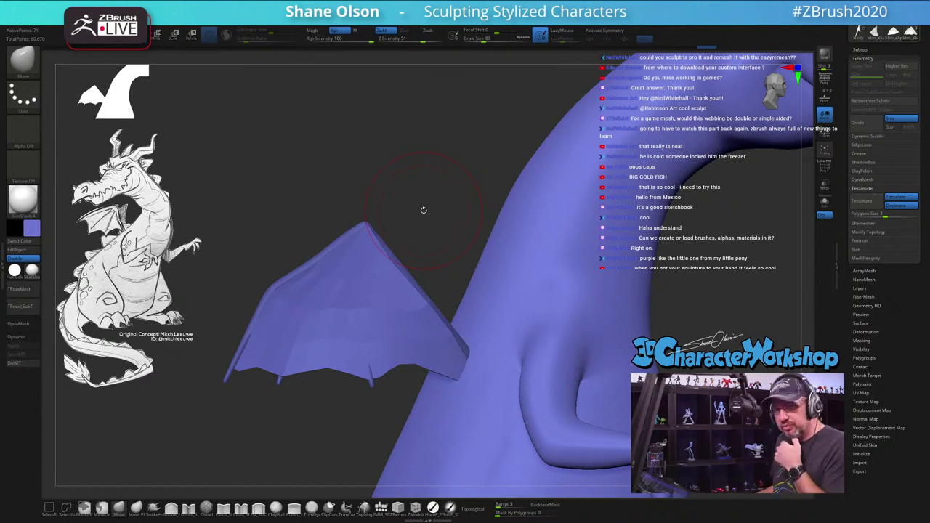
key(s)
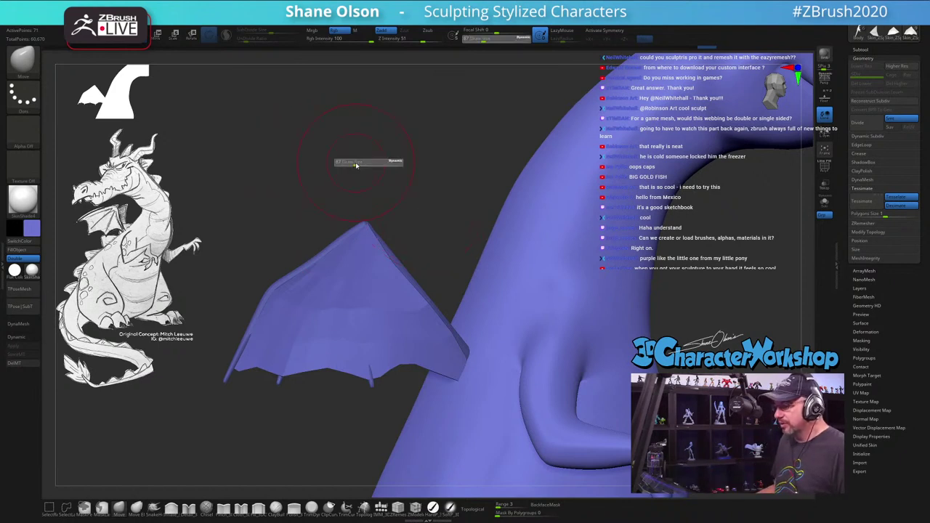
click(357, 164)
drag(360, 165, 386, 147)
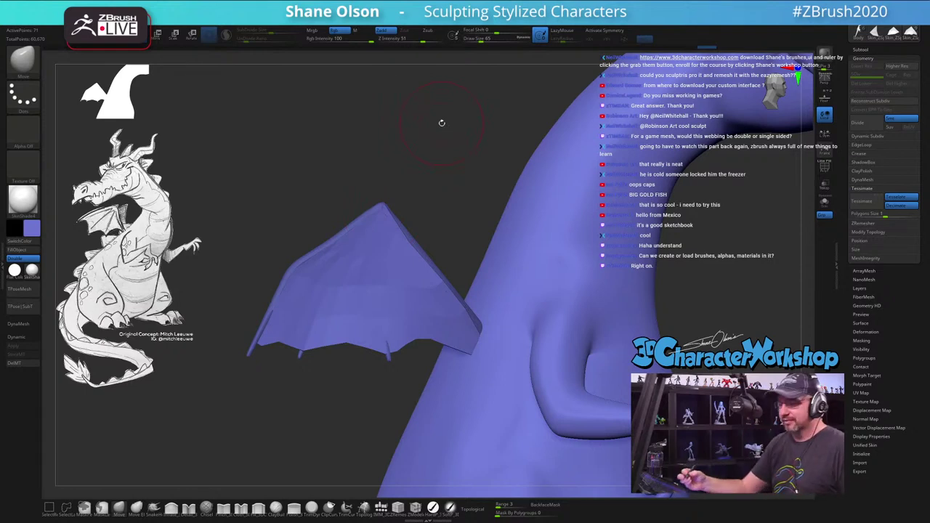
drag(385, 202, 434, 199)
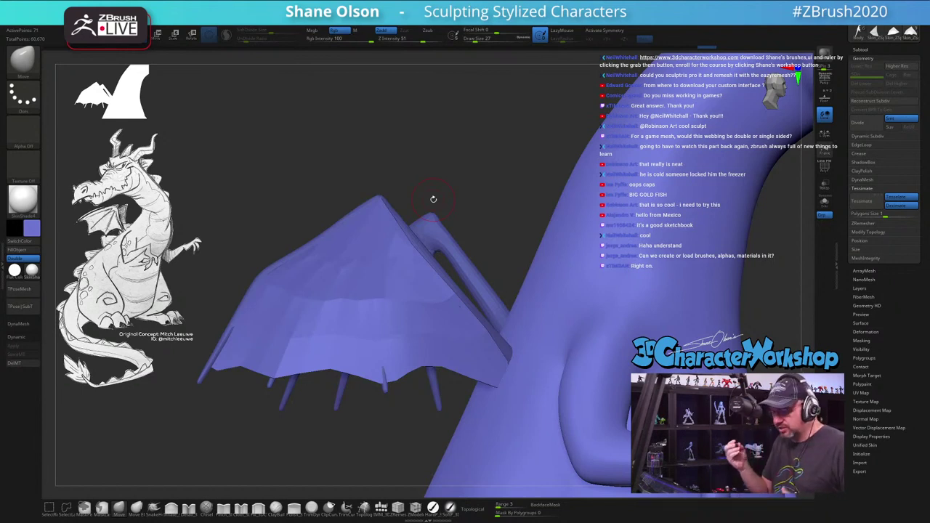
Step: Select the Topology brush, reduce its Draw Size, and zoom in toward the wing's finger bones
click(364, 508)
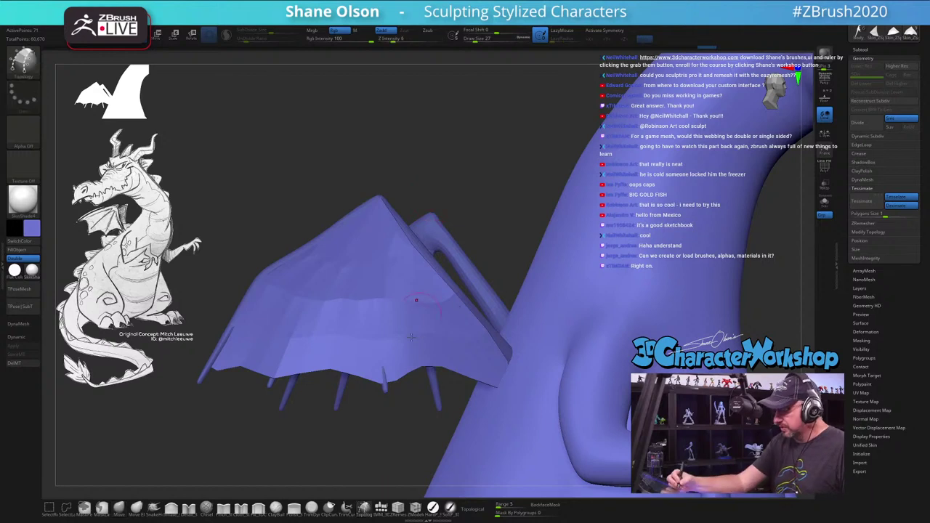
key(s)
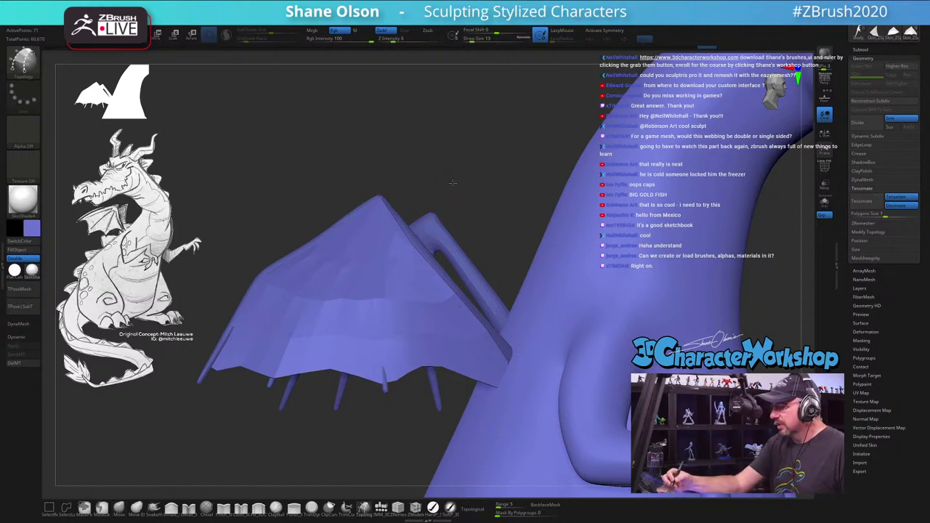
mouse_move(451, 191)
mouse_down()
mouse_move(461, 172)
mouse_move(450, 277)
mouse_move(425, 378)
mouse_up()
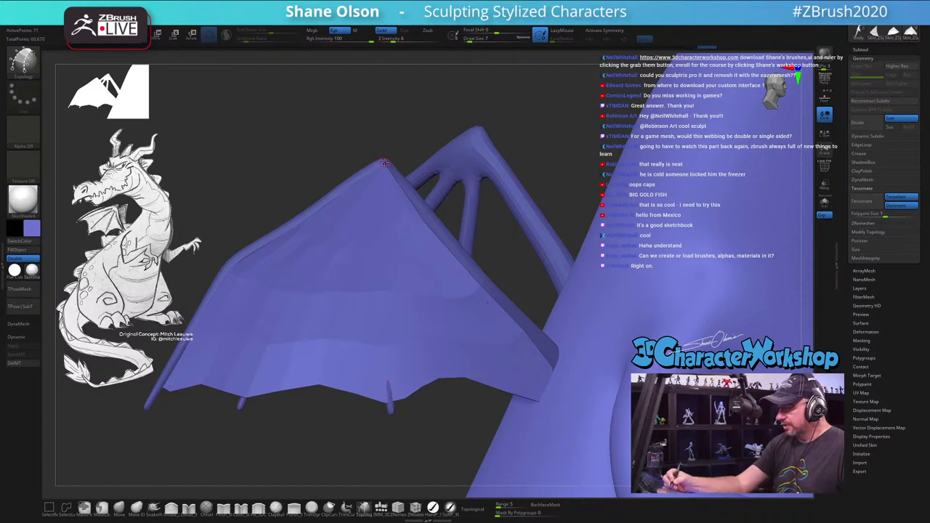
drag(419, 432, 463, 295)
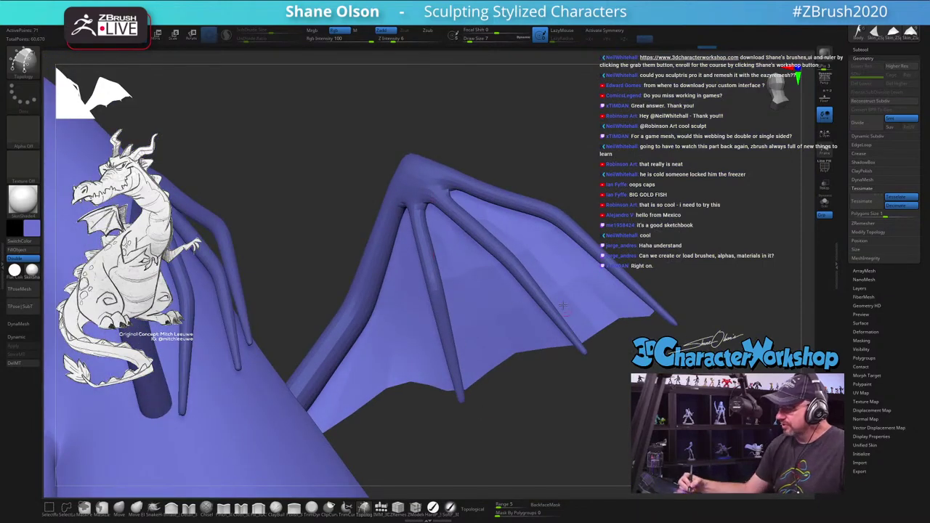
drag(652, 270, 490, 234)
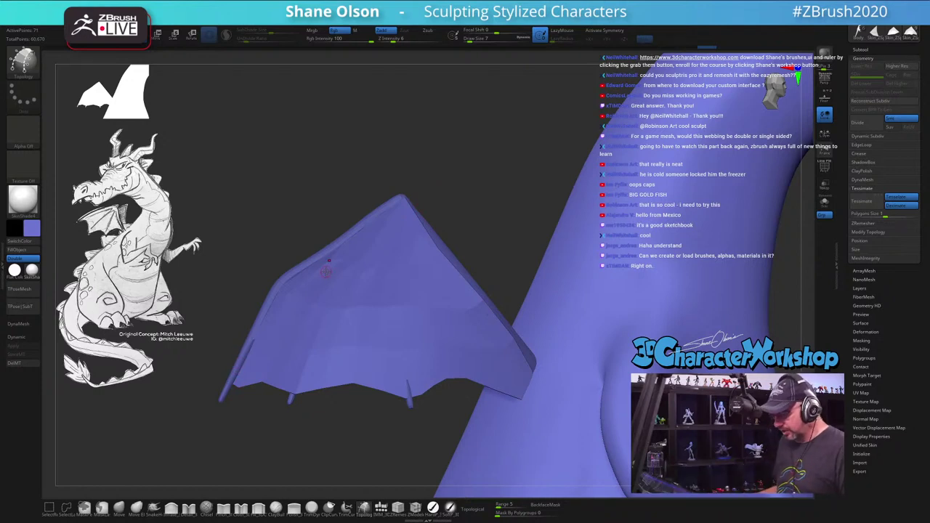
Step: Subdivide the wing panel with Ctrl+D and delete its lower subdivision levels
key(ctrl+d)
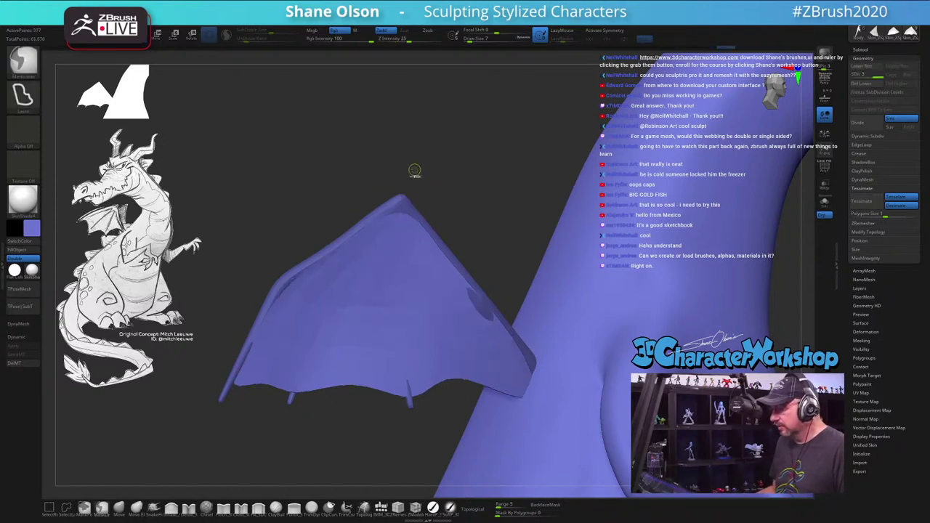
key(b)
key(t)
key(o)
drag(460, 176, 450, 176)
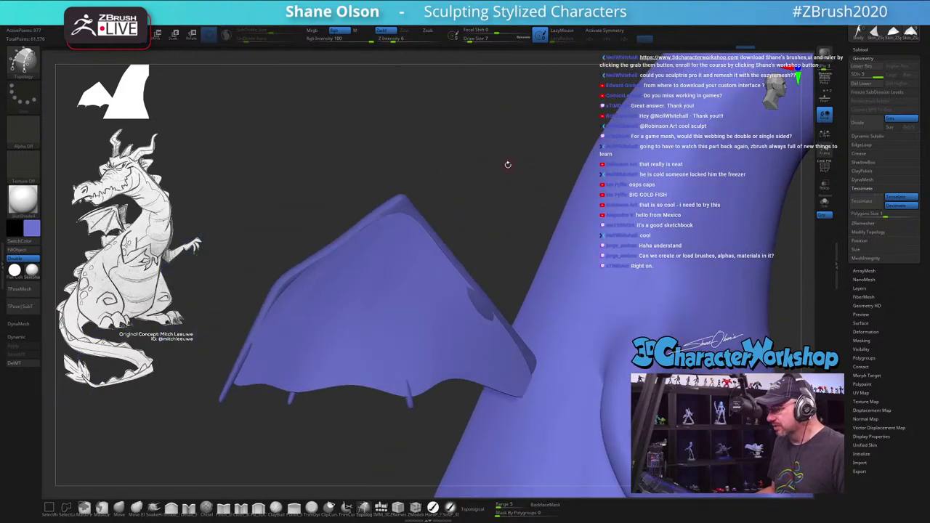
click(861, 83)
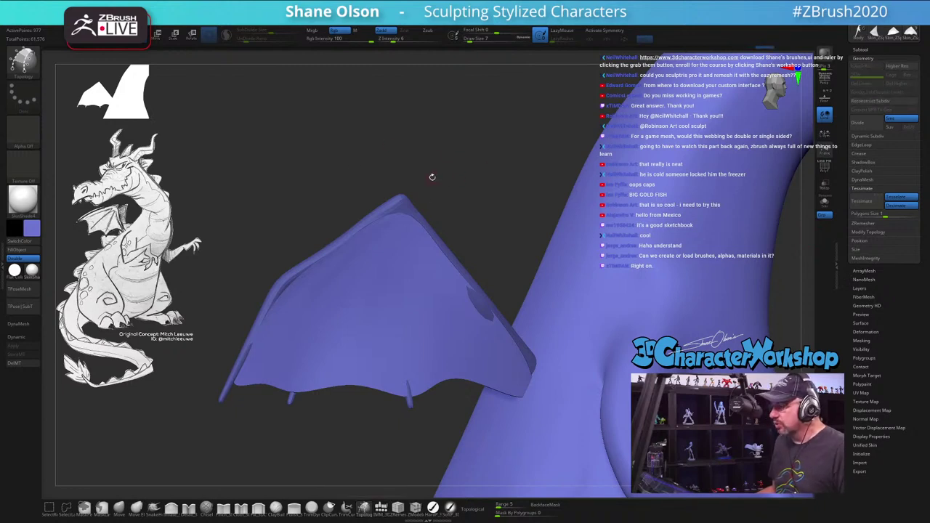
mouse_move(482, 162)
mouse_down()
mouse_move(490, 174)
mouse_move(488, 167)
mouse_move(404, 223)
mouse_up()
Step: Switch to the Move brush at size 46, then to Smooth, viewing the wing from new angles
click(119, 507)
key(s)
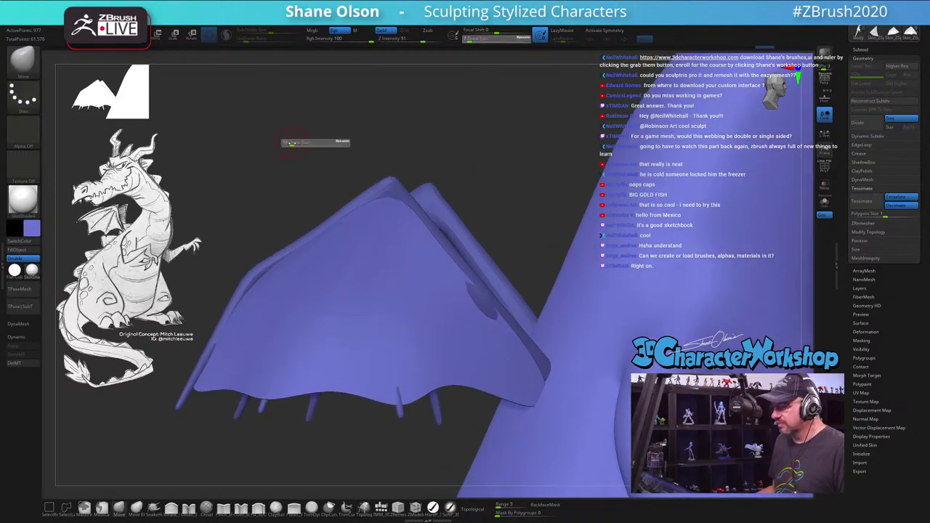
drag(294, 144, 335, 150)
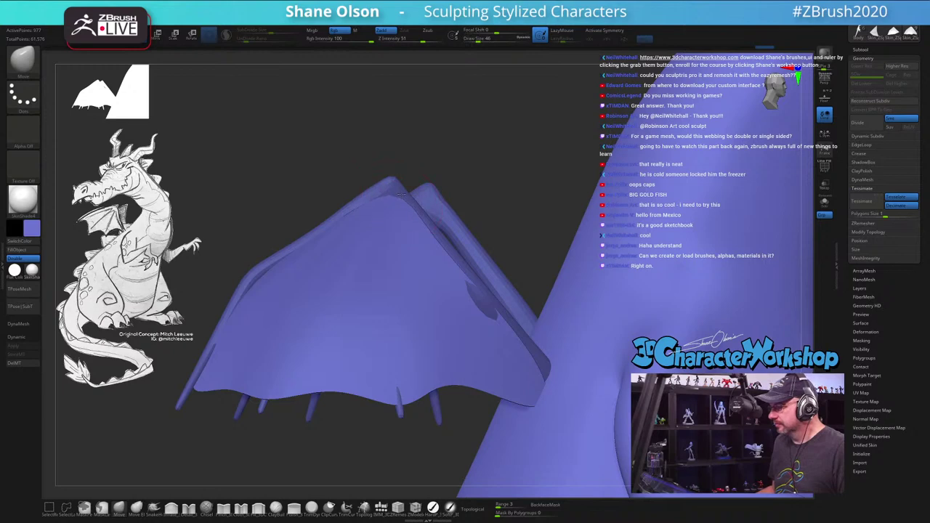
drag(482, 161, 260, 257)
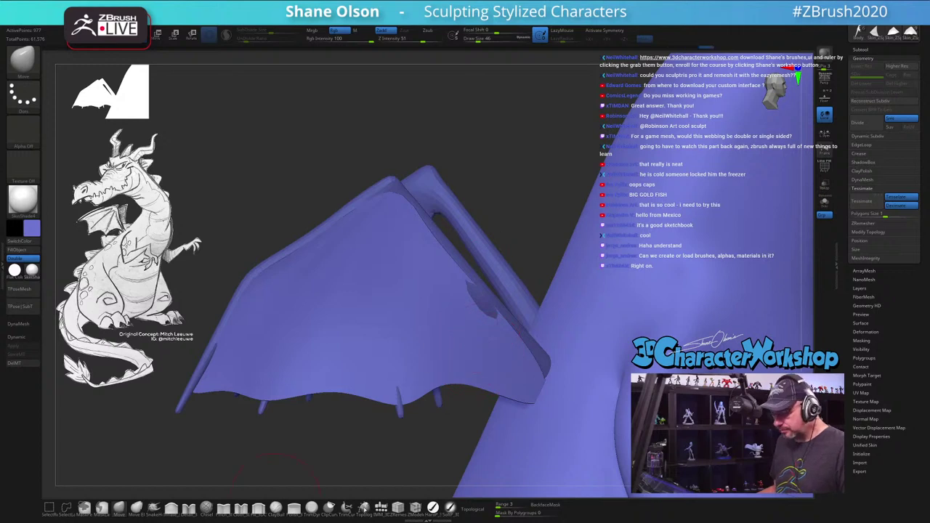
click(364, 507)
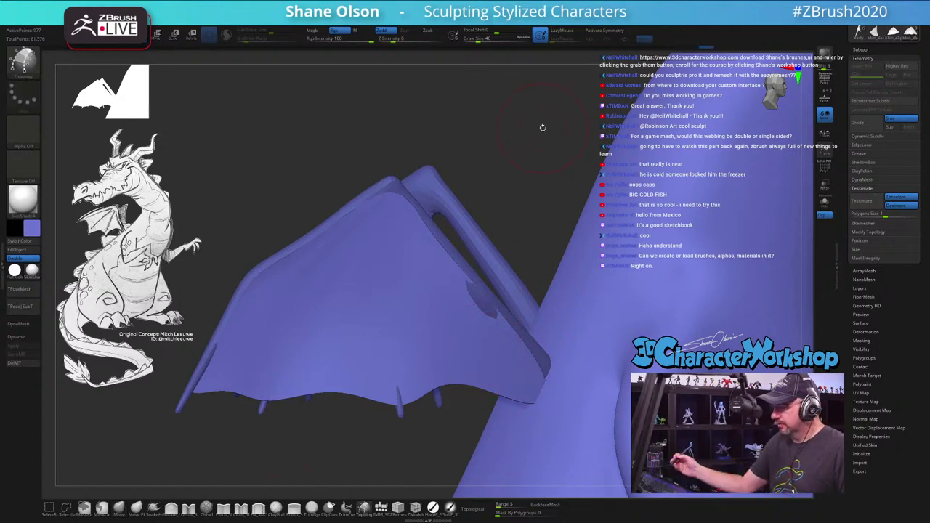
mouse_move(540, 124)
shift+mouse_down()
mouse_move(509, 186)
mouse_move(525, 163)
shift+mouse_up()
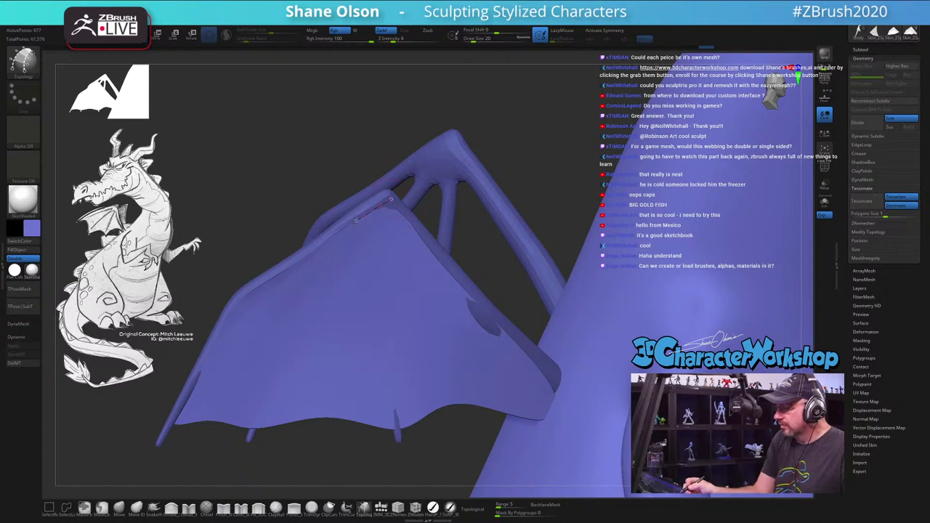
Step: Trace topology curves along the wing's edges and one from the apex to the lower edge
mouse_move(258, 285)
mouse_down()
mouse_move(233, 311)
mouse_move(178, 421)
mouse_up()
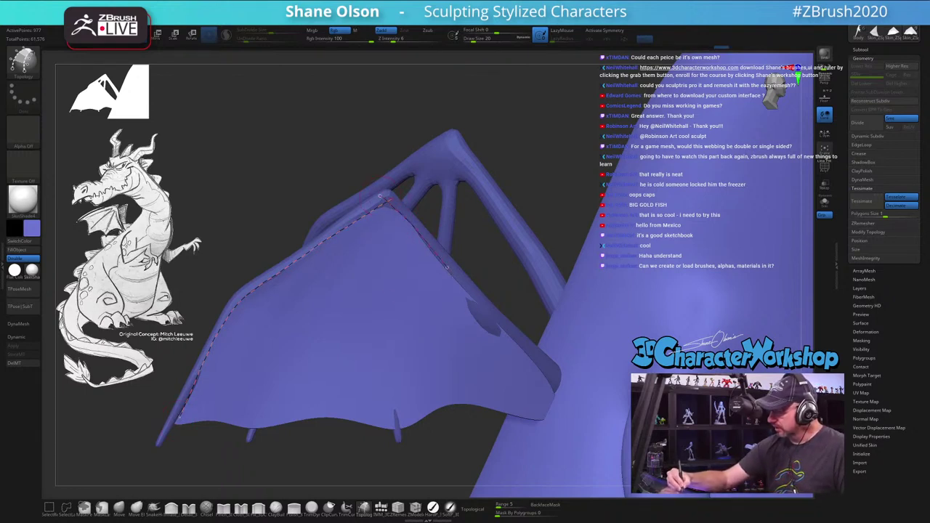
drag(447, 268, 511, 341)
drag(554, 389, 556, 391)
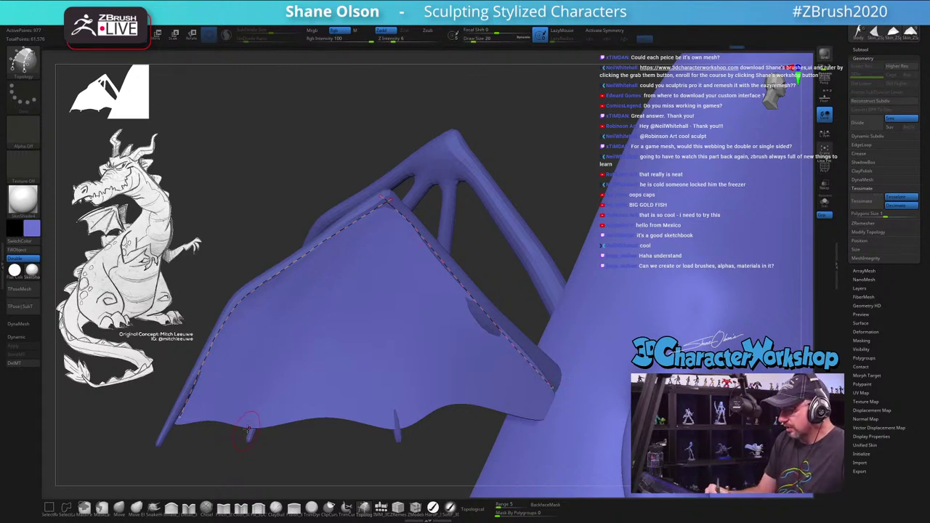
mouse_move(396, 206)
mouse_down()
mouse_move(332, 263)
mouse_move(283, 338)
mouse_move(255, 417)
mouse_up()
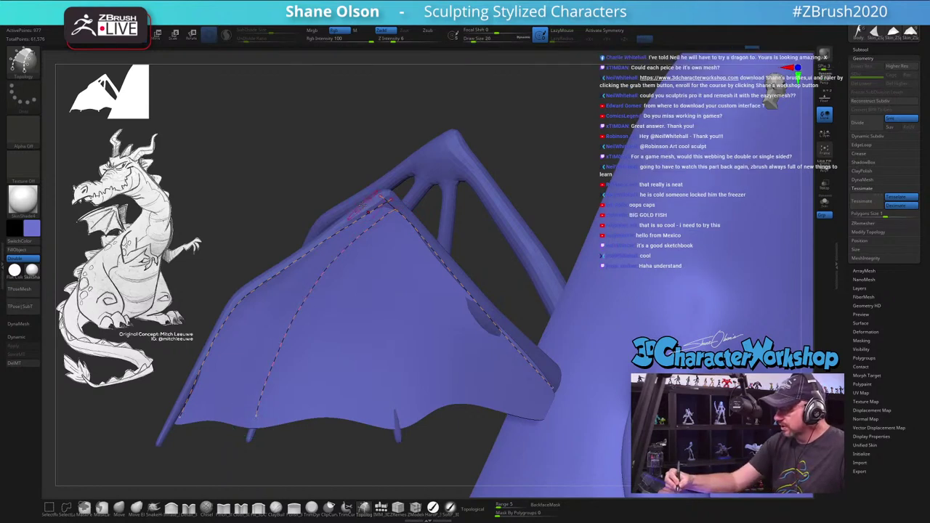
drag(381, 269, 393, 426)
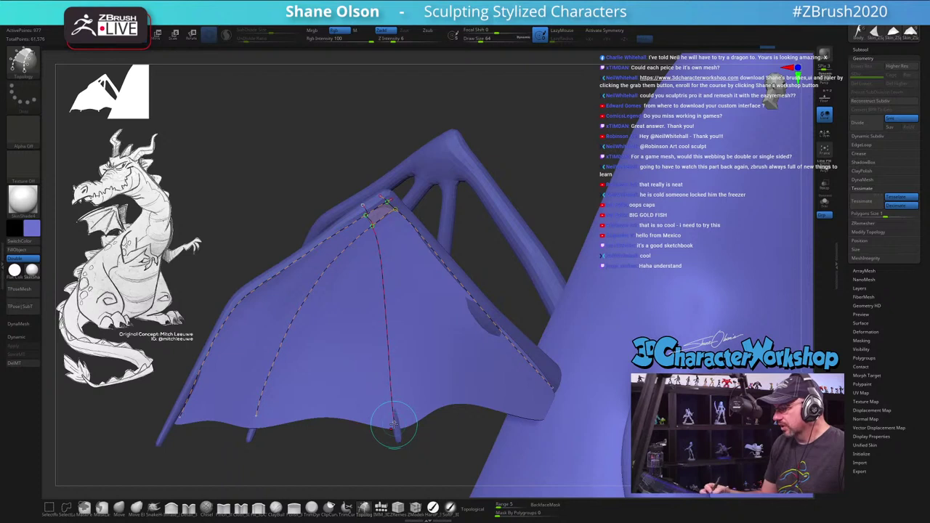
drag(394, 426, 394, 426)
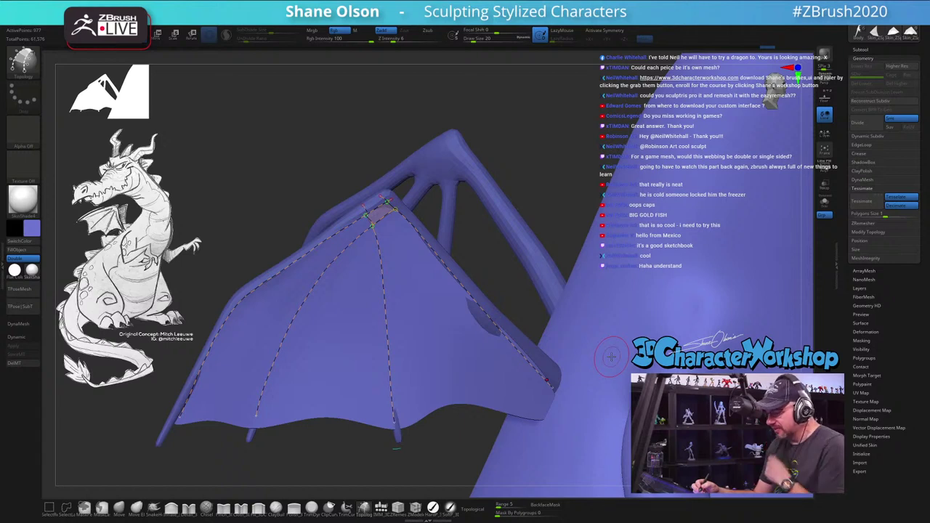
Step: Add more radial topology curves fanning from the apex down the wing
click(371, 212)
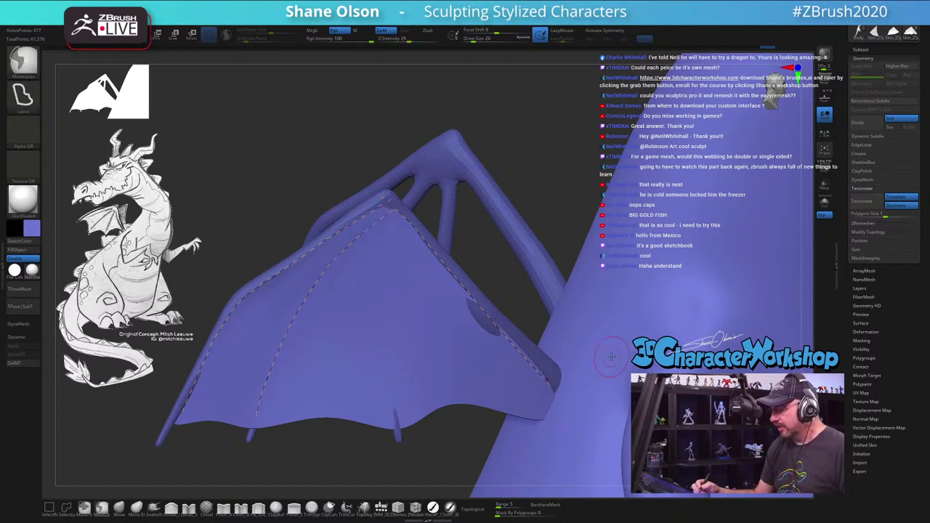
drag(360, 206, 479, 370)
drag(531, 412, 546, 420)
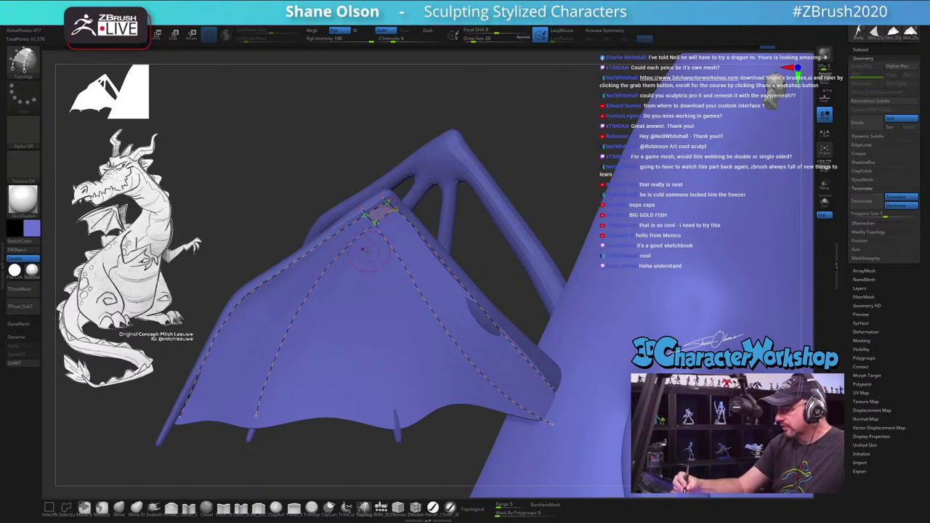
drag(372, 248, 397, 432)
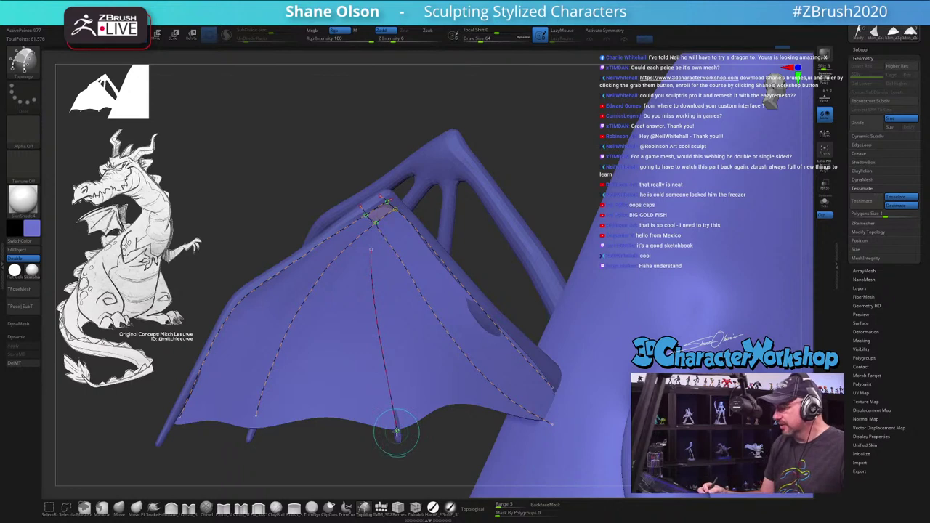
drag(333, 227, 387, 285)
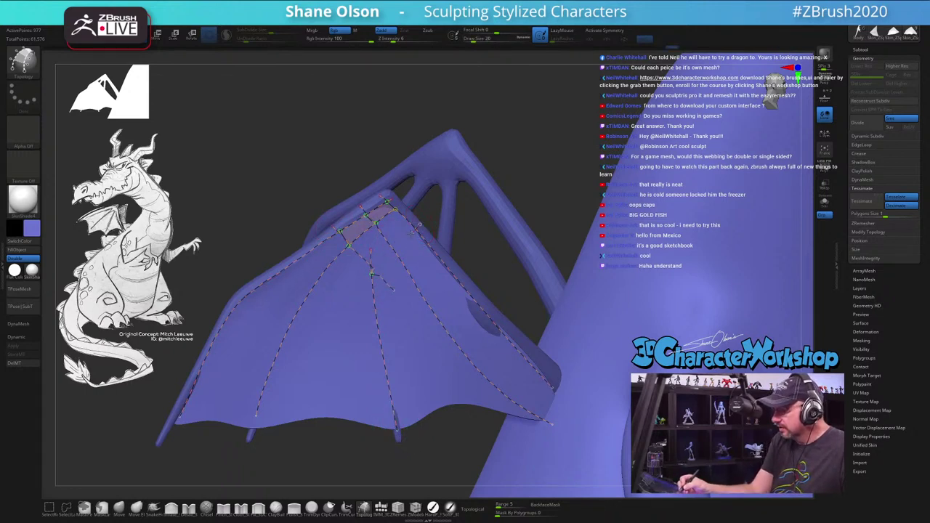
drag(413, 230, 372, 274)
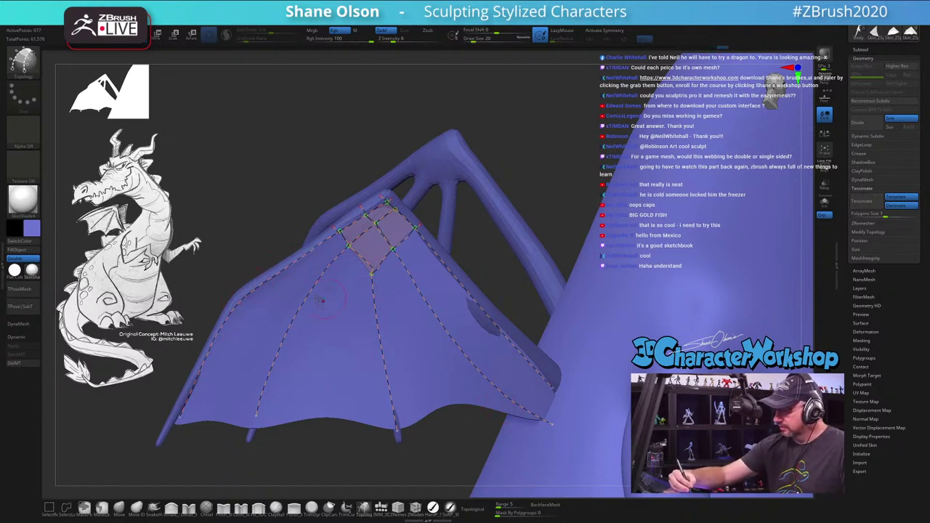
Step: Draw a cross row across the wing and a lower-edge curve, redrawing it after an undo
mouse_move(272, 311)
mouse_down()
mouse_move(414, 314)
mouse_move(474, 295)
mouse_up()
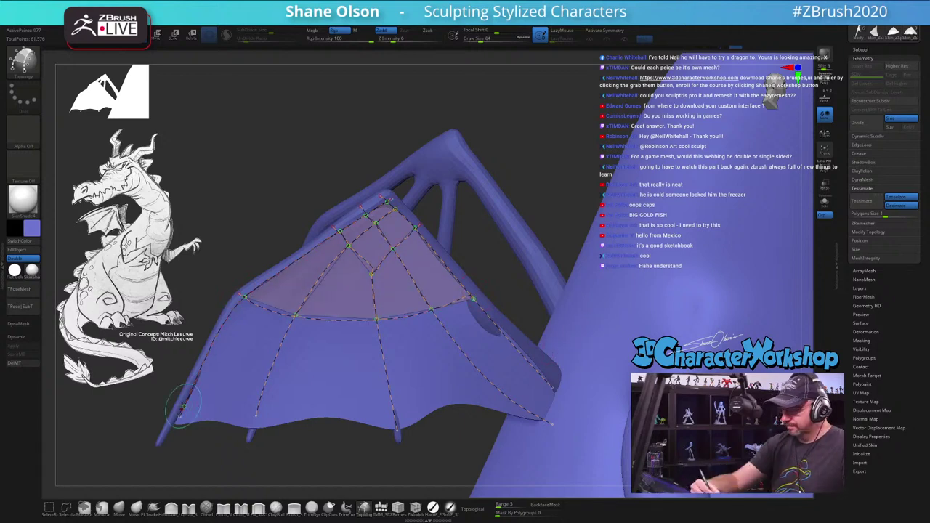
drag(250, 409, 448, 391)
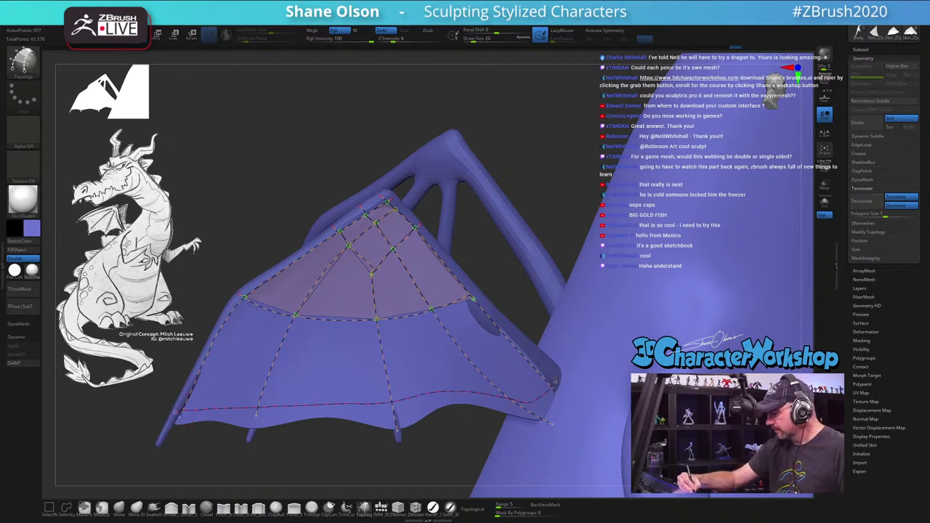
drag(554, 379, 554, 381)
key(ctrl+shift)
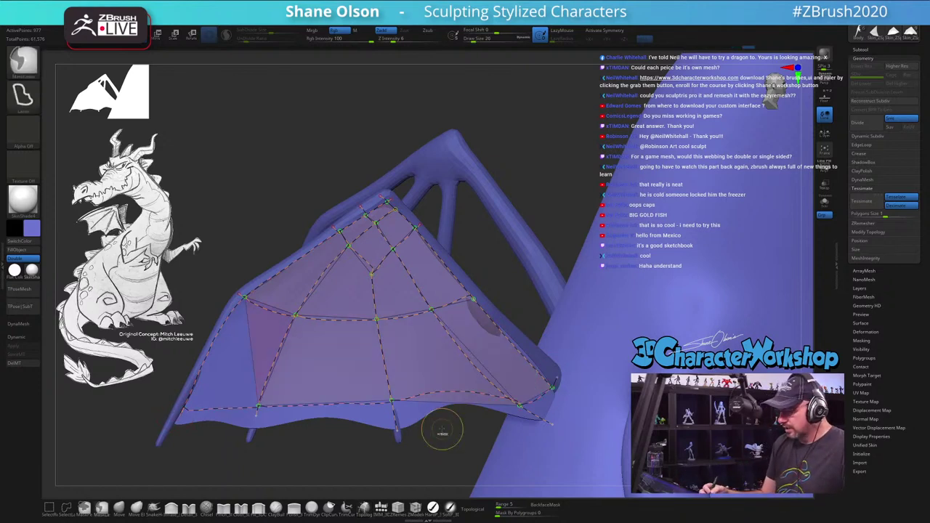
key(ctrl+z)
drag(178, 407, 361, 398)
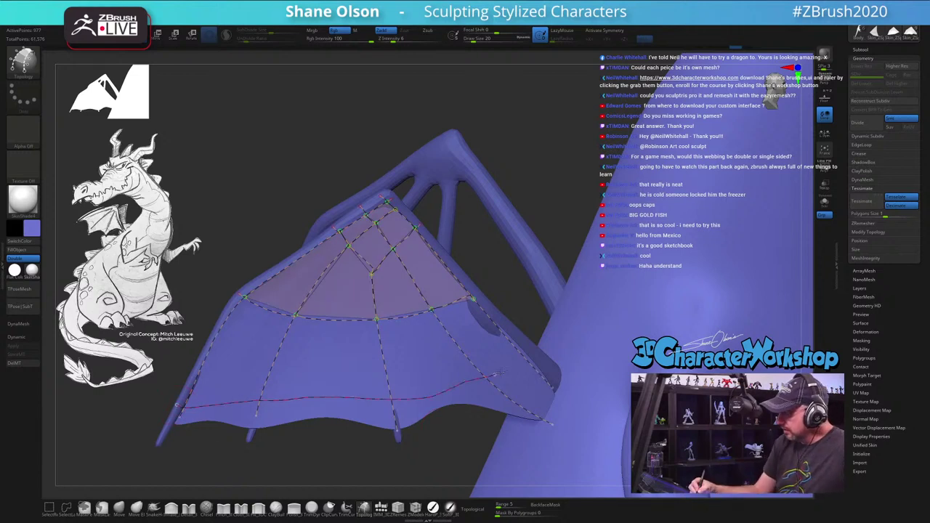
drag(531, 354, 530, 356)
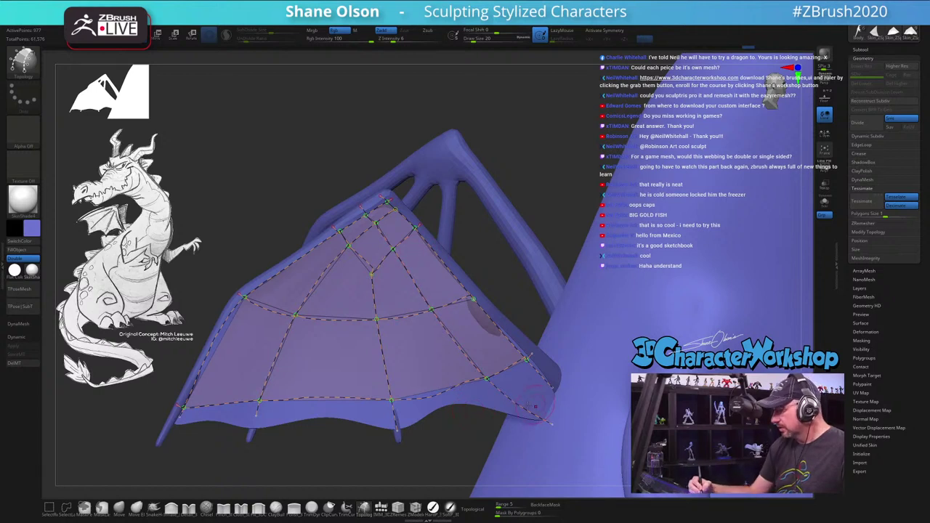
Step: Add radial curves from apex to lower edge, undoing one and redrawing it to the lower-left
drag(375, 250, 433, 399)
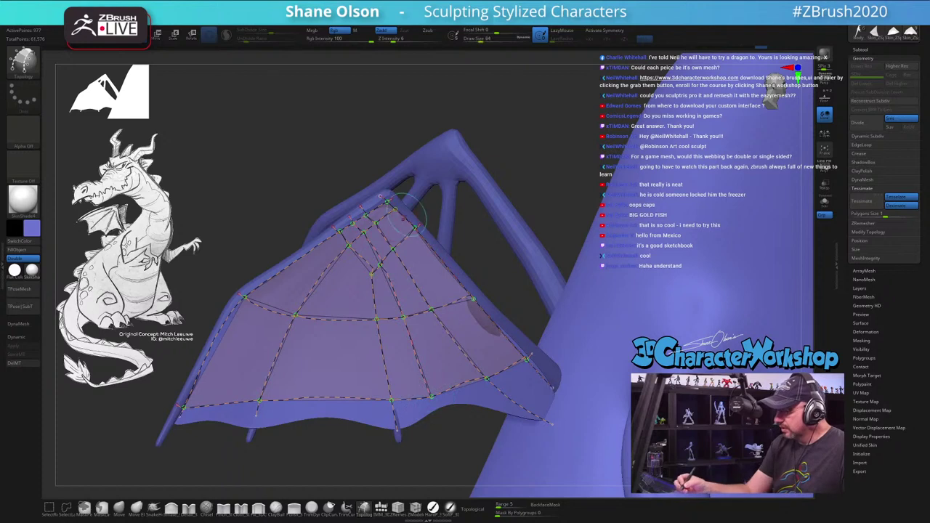
mouse_move(377, 242)
mouse_down()
mouse_move(348, 282)
mouse_move(325, 365)
mouse_up()
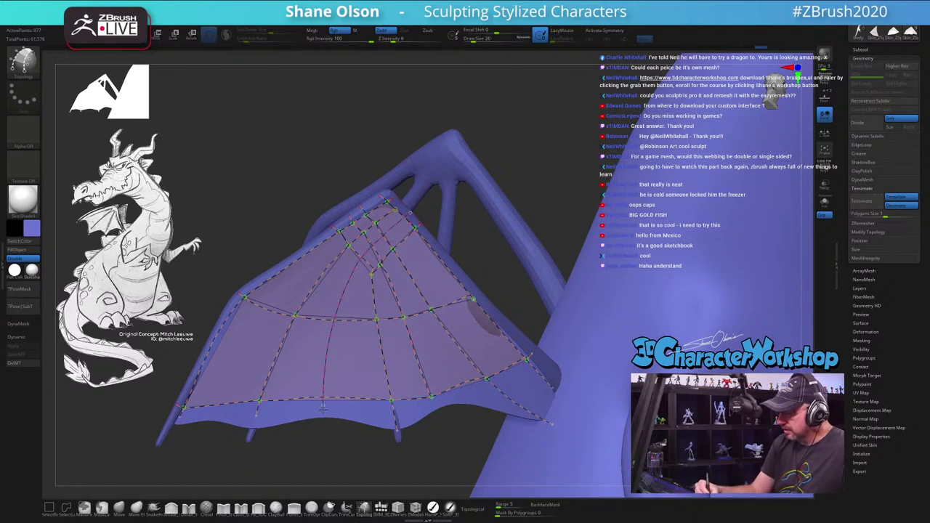
drag(323, 409, 324, 411)
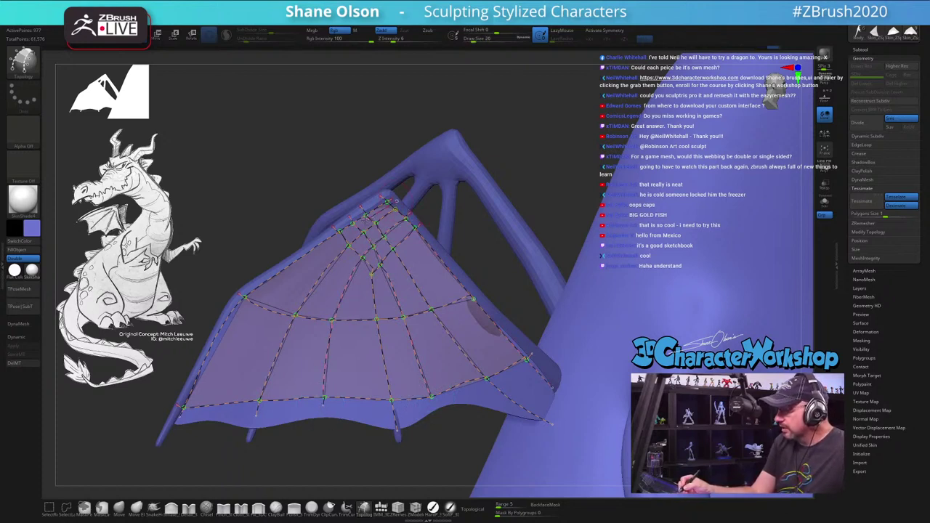
mouse_move(328, 247)
mouse_down()
mouse_move(277, 304)
mouse_move(223, 408)
mouse_up()
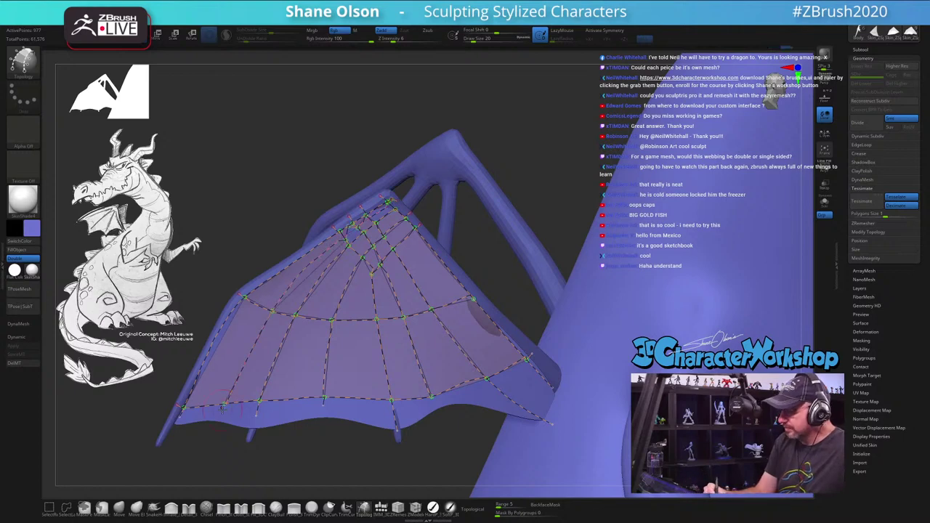
key(ctrl+z)
key(s)
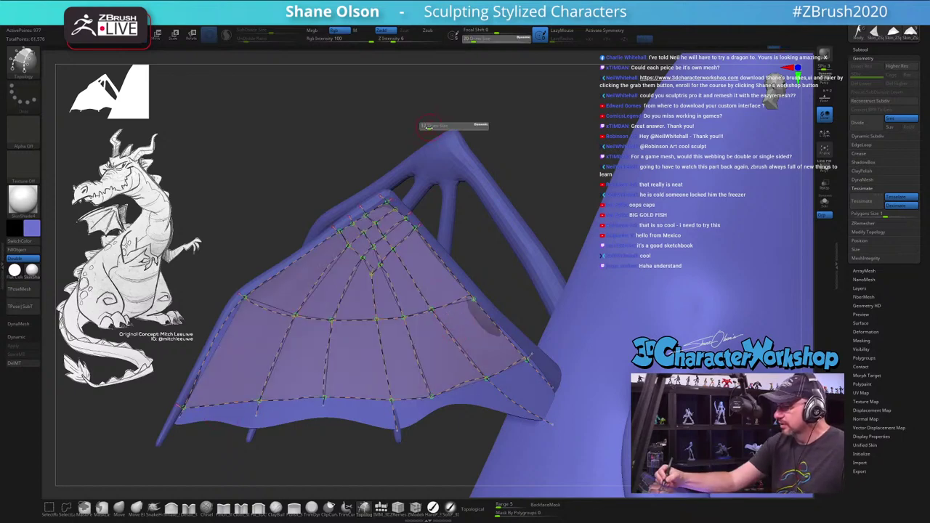
mouse_move(425, 127)
mouse_down()
mouse_move(427, 200)
mouse_move(405, 159)
mouse_move(319, 214)
mouse_move(250, 269)
mouse_move(226, 369)
mouse_up()
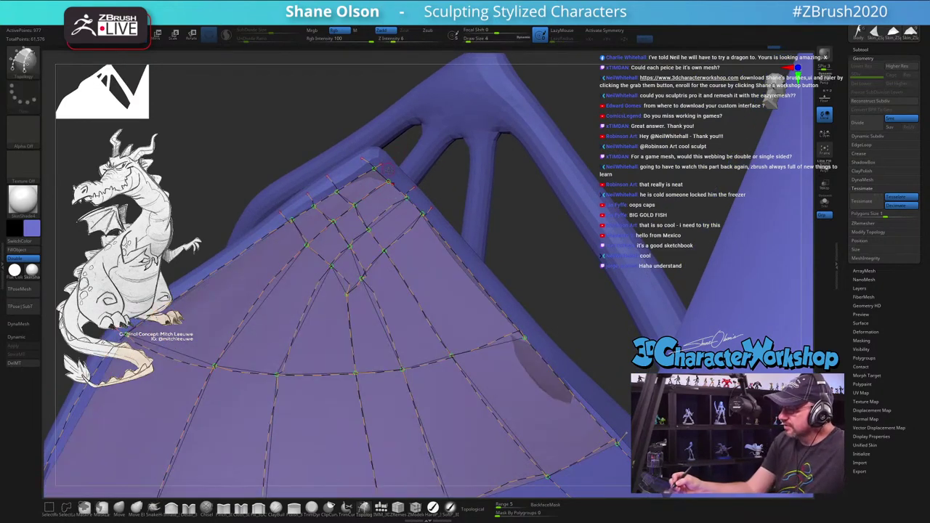
mouse_move(375, 168)
mouse_down()
mouse_move(290, 236)
mouse_move(215, 313)
mouse_move(156, 392)
mouse_move(157, 423)
mouse_up()
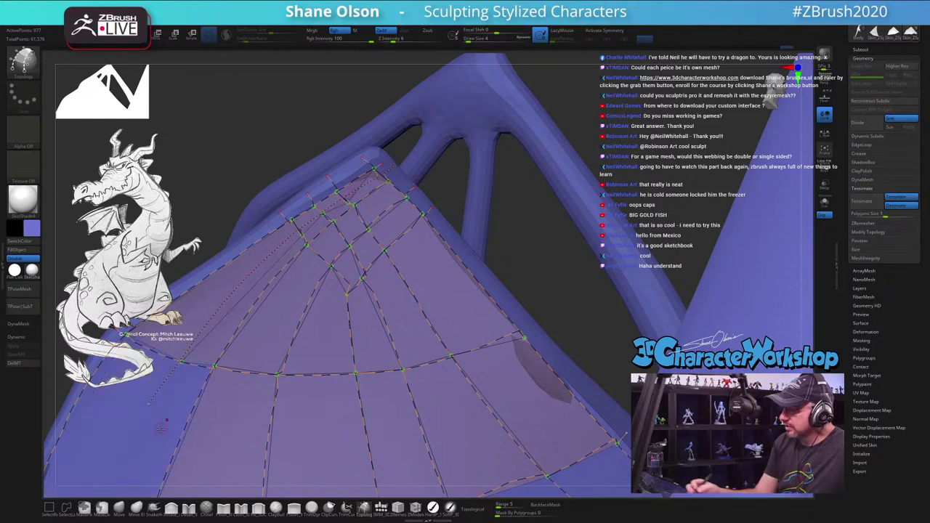
Step: Reselect the Topology brush and orbit the wing to view the web from another angle
key(b)
key(m)
key(v)
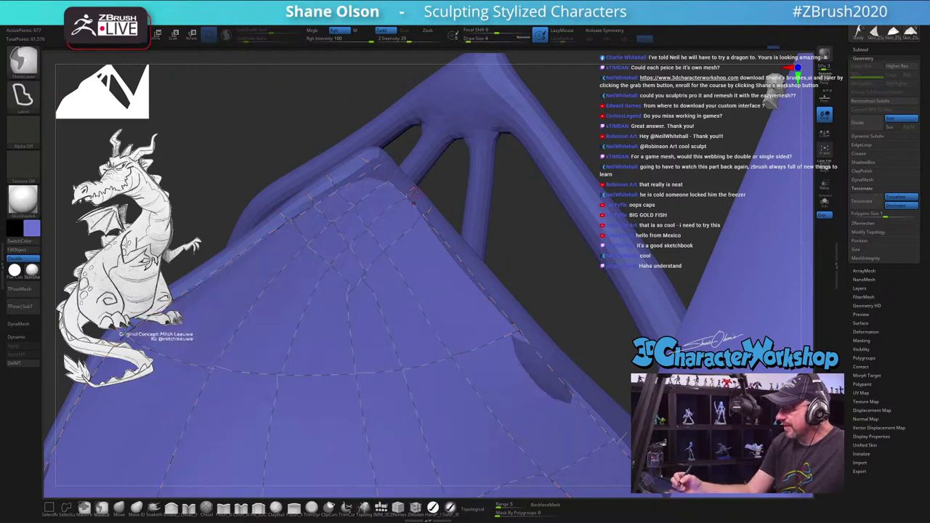
key(b)
key(t)
key(o)
mouse_move(399, 168)
right_down()
mouse_move(393, 194)
mouse_move(416, 192)
right_up()
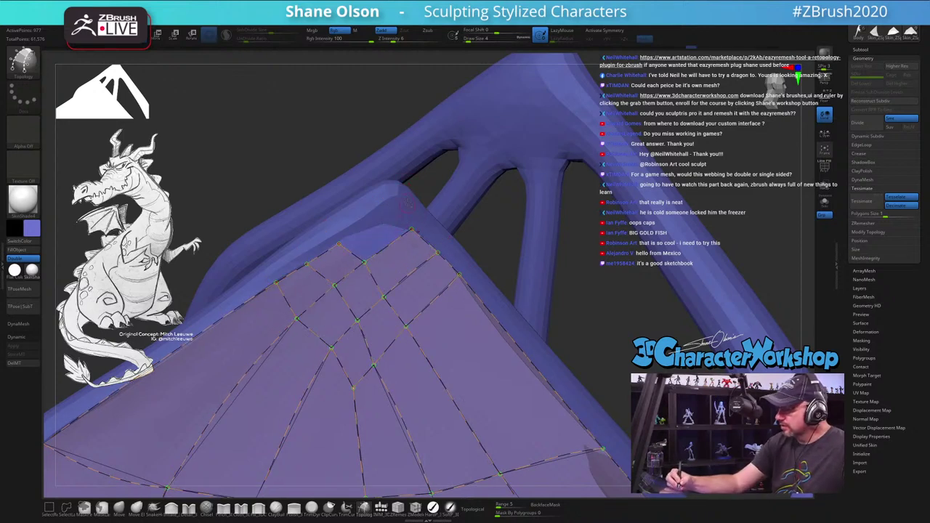
key(shift)
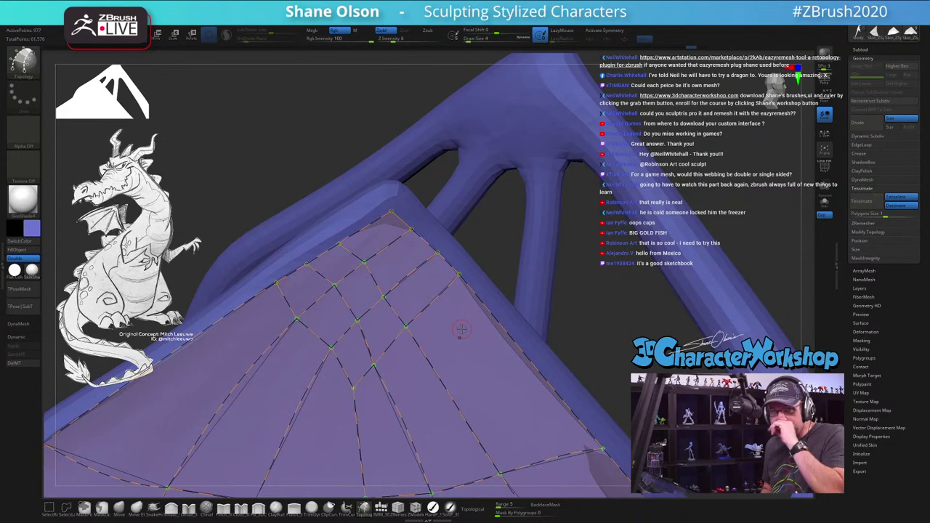
key(s)
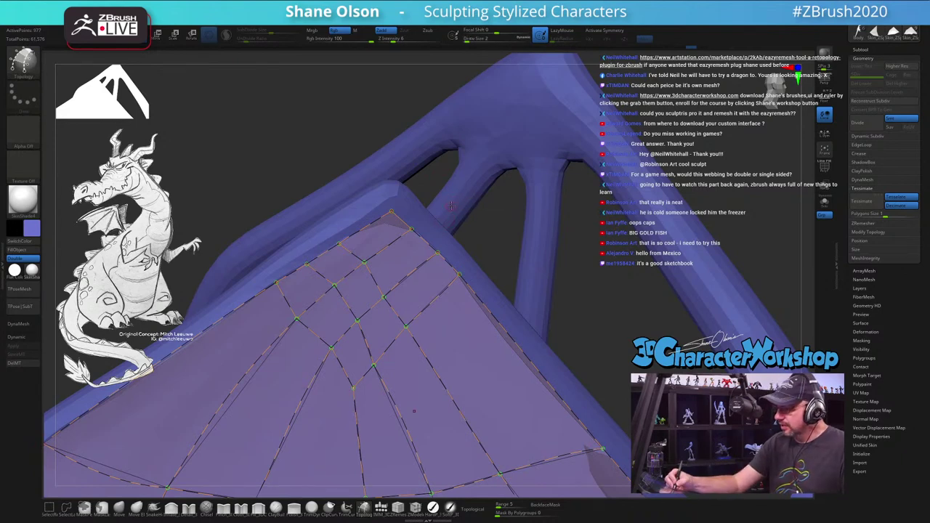
drag(451, 197, 457, 360)
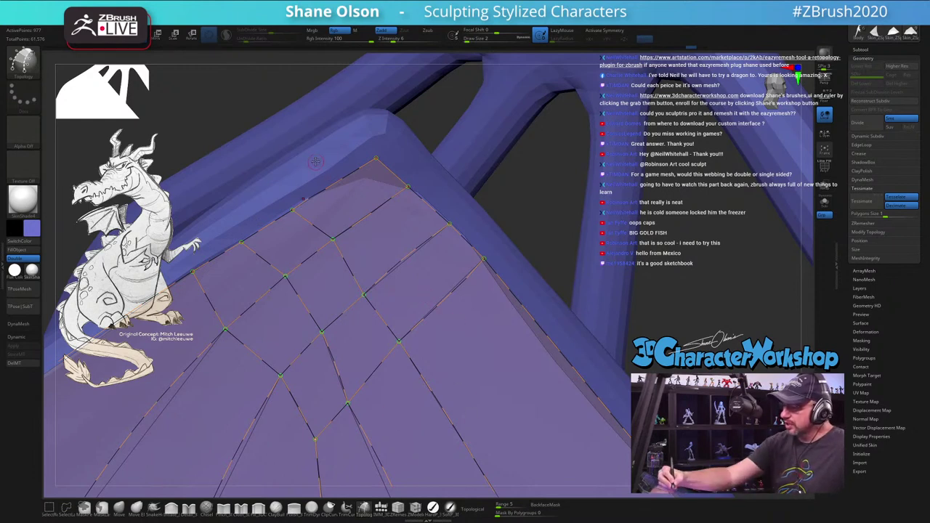
Step: Add a curve to the lower edge, then redraw the corner curve up to a new ridge vertex
mouse_move(325, 167)
mouse_down()
mouse_move(388, 215)
mouse_move(527, 406)
mouse_up()
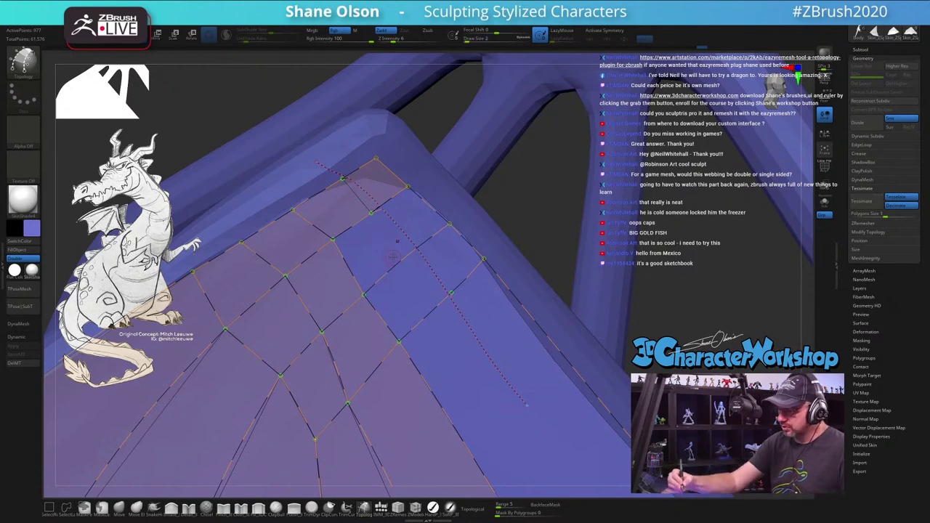
key(shift)
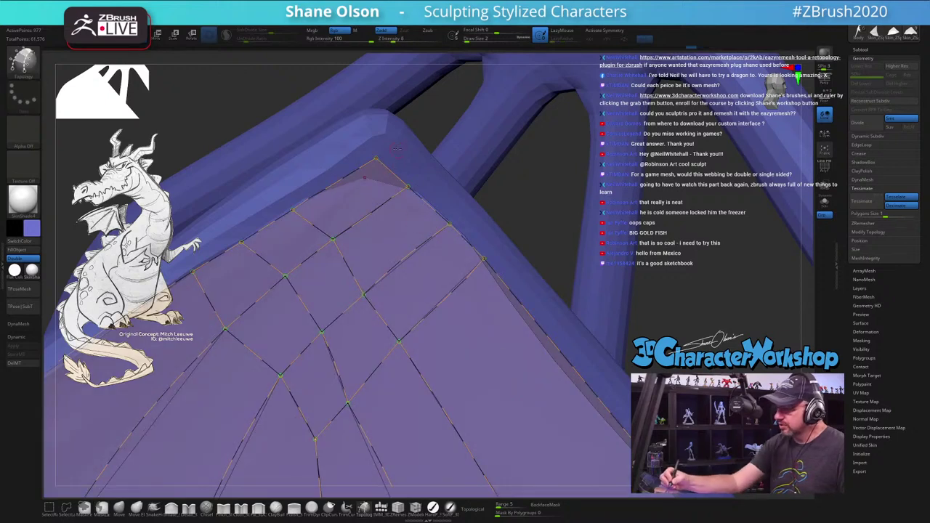
key(shift)
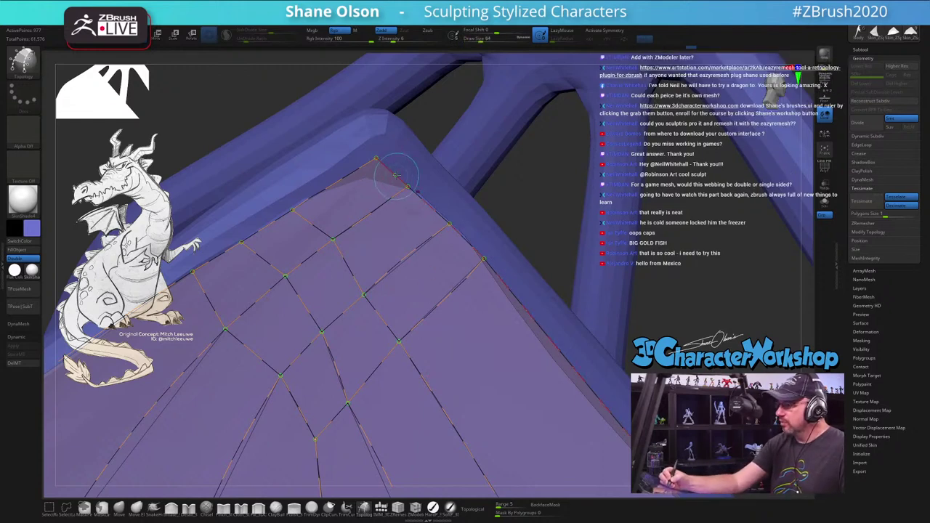
drag(405, 173, 408, 181)
key(ctrl+z)
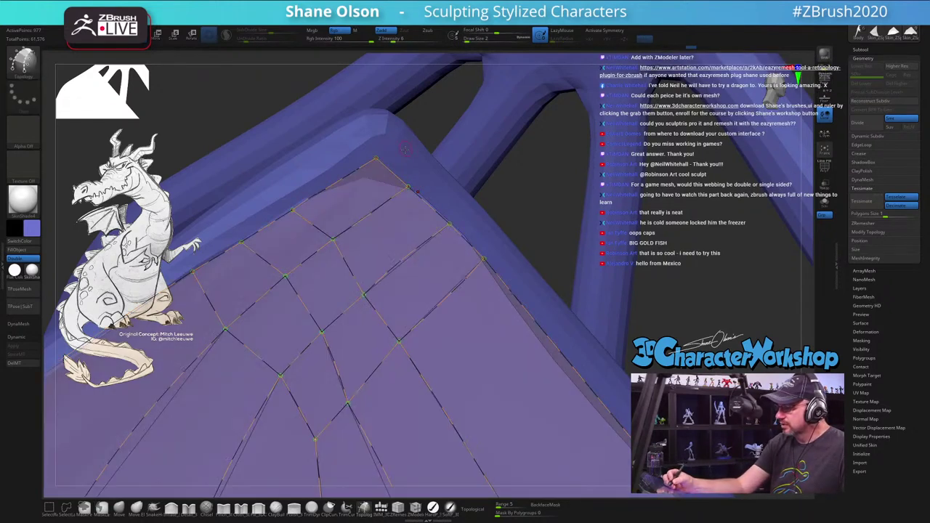
key(ctrl+z)
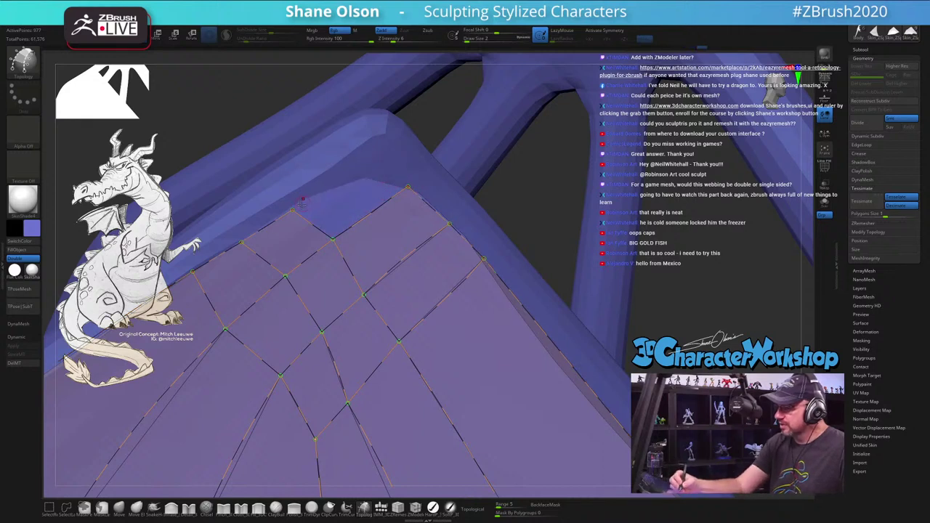
drag(293, 211, 402, 123)
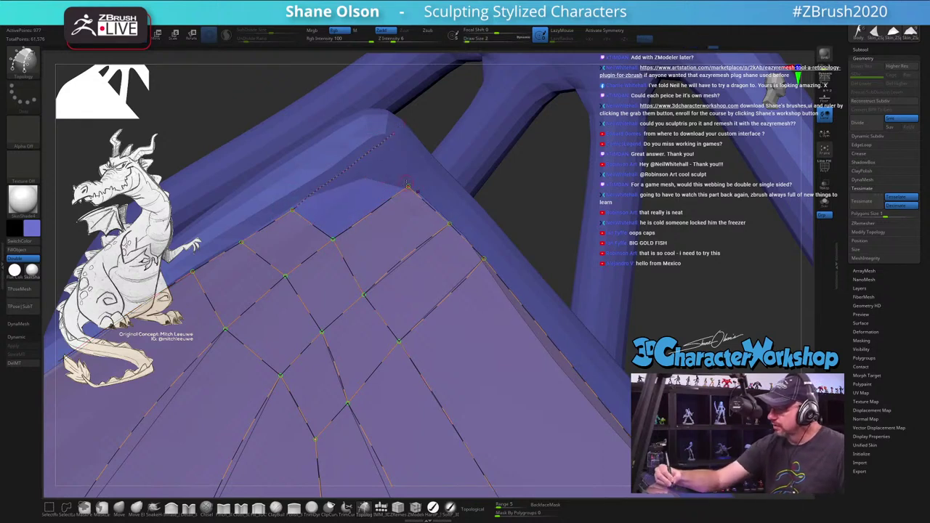
drag(408, 186, 368, 152)
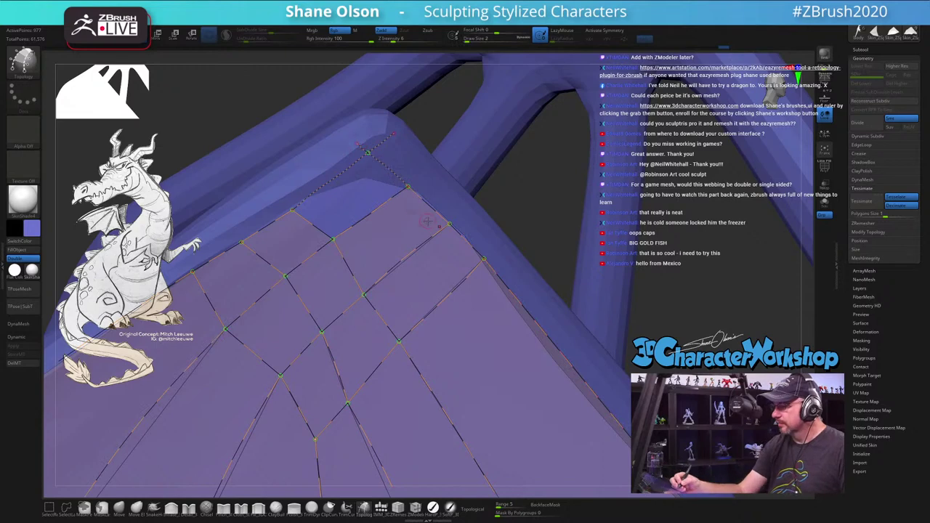
Step: Delete the stray vertex near the ridge and draw new edges that close the corner face
right_drag(450, 334, 459, 342)
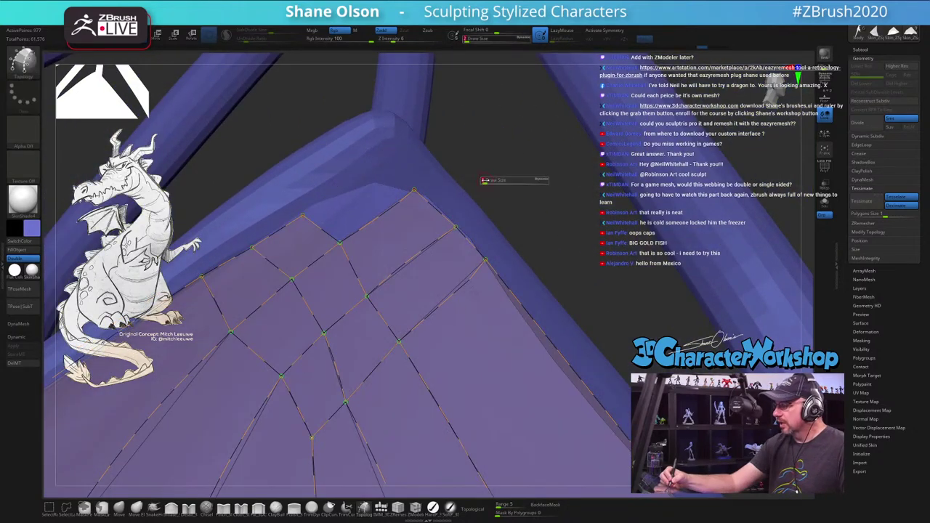
key(s)
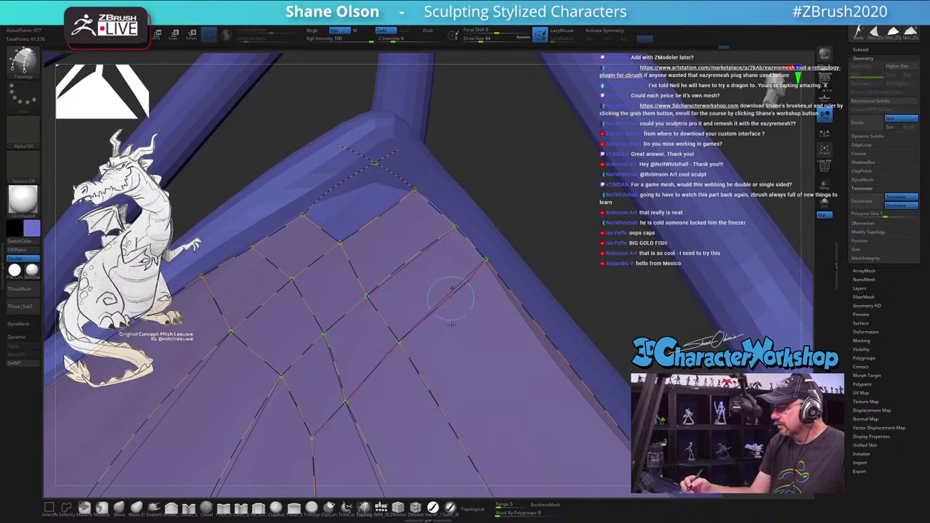
right_drag(452, 325, 457, 332)
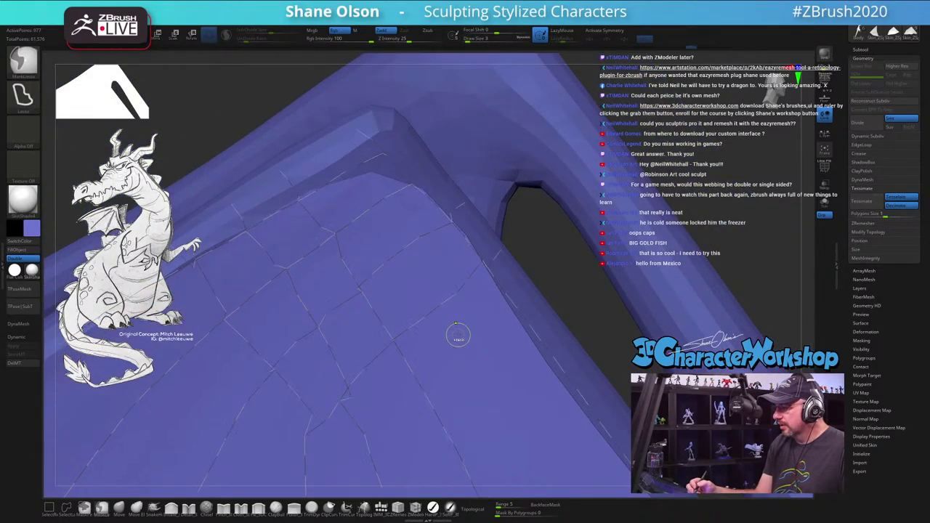
key(ctrl)
alt+click(382, 154)
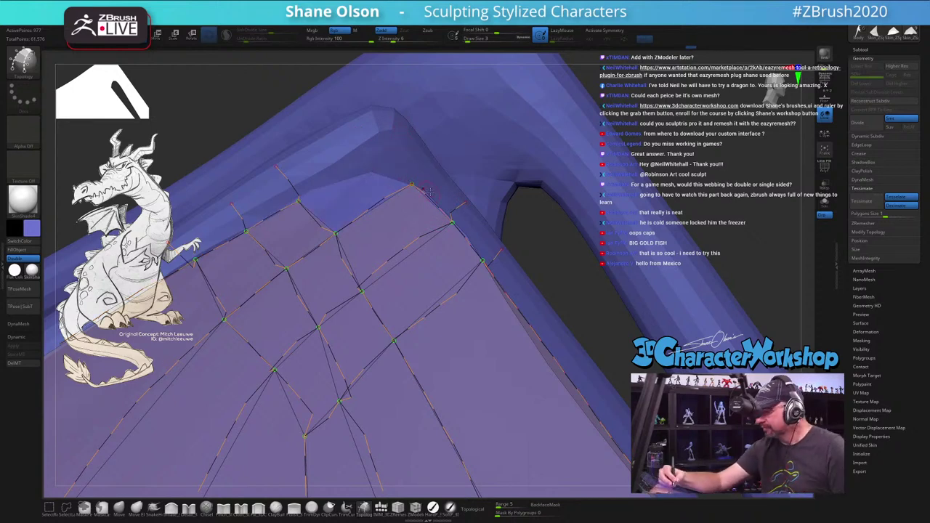
drag(411, 186, 364, 135)
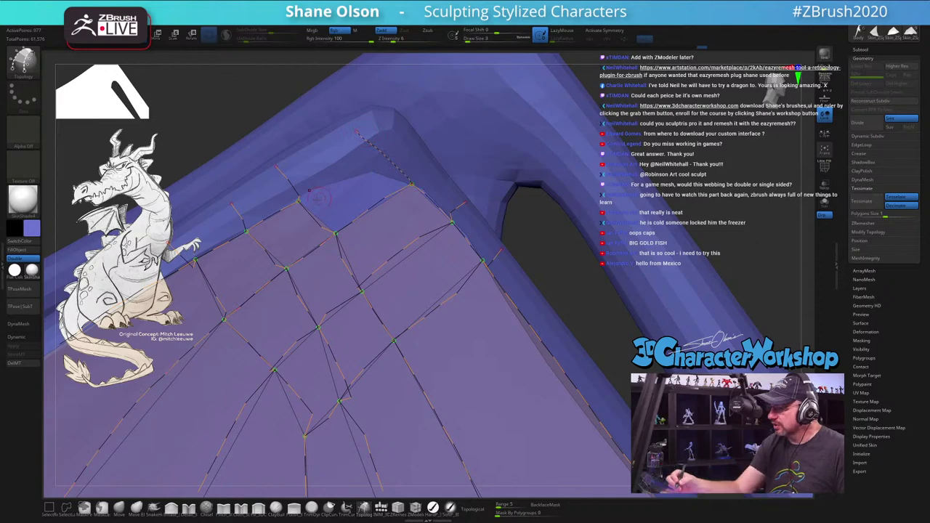
drag(298, 199, 381, 143)
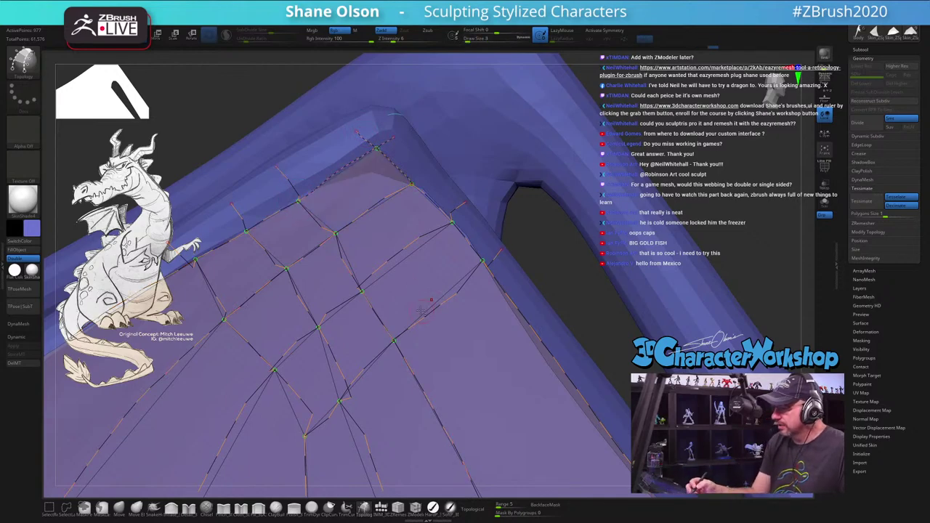
right_drag(422, 311, 448, 259)
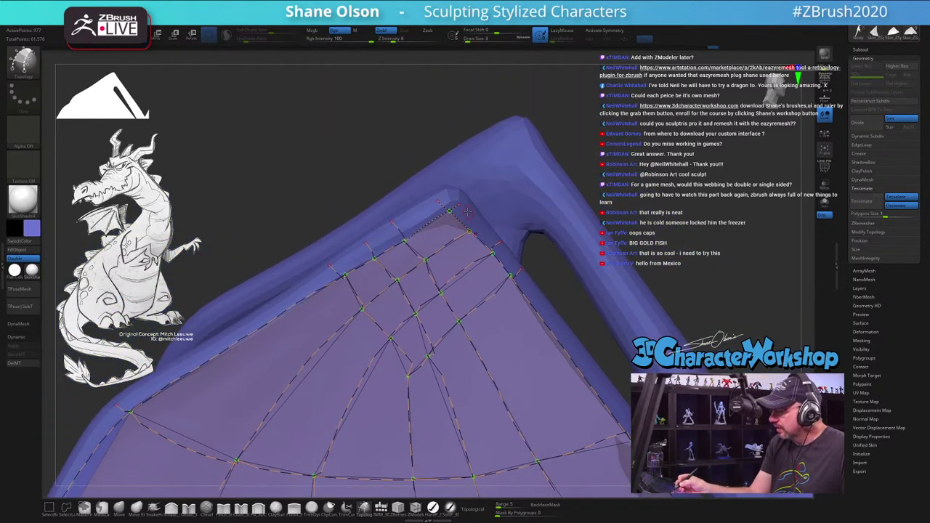
Step: Draw a new topology curve down the wing's left side to the lower-left edge
mouse_move(418, 244)
mouse_down()
mouse_move(230, 383)
mouse_move(158, 456)
mouse_up()
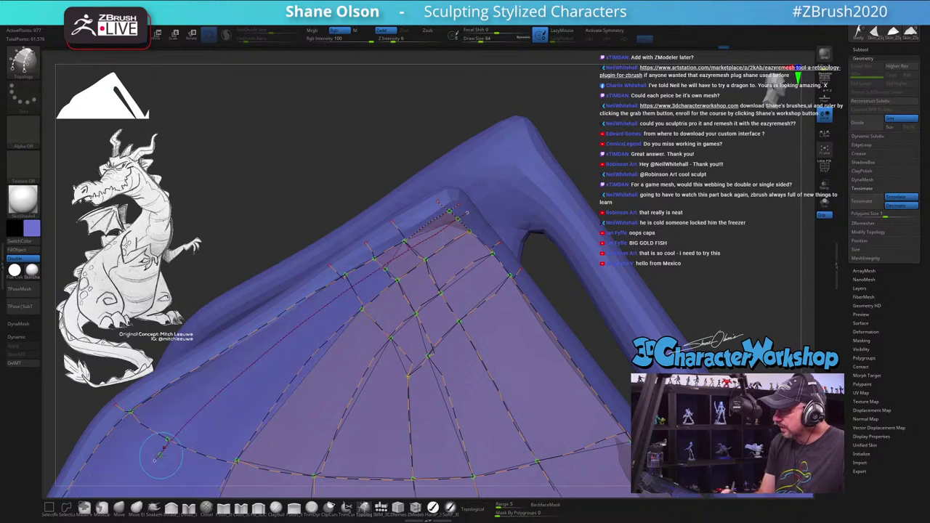
key(ctrl+z)
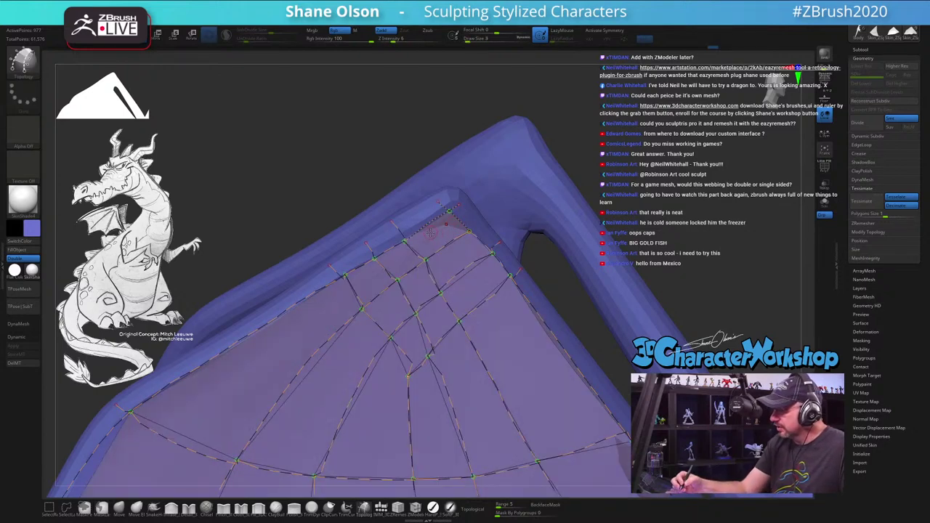
right_drag(412, 254, 411, 289)
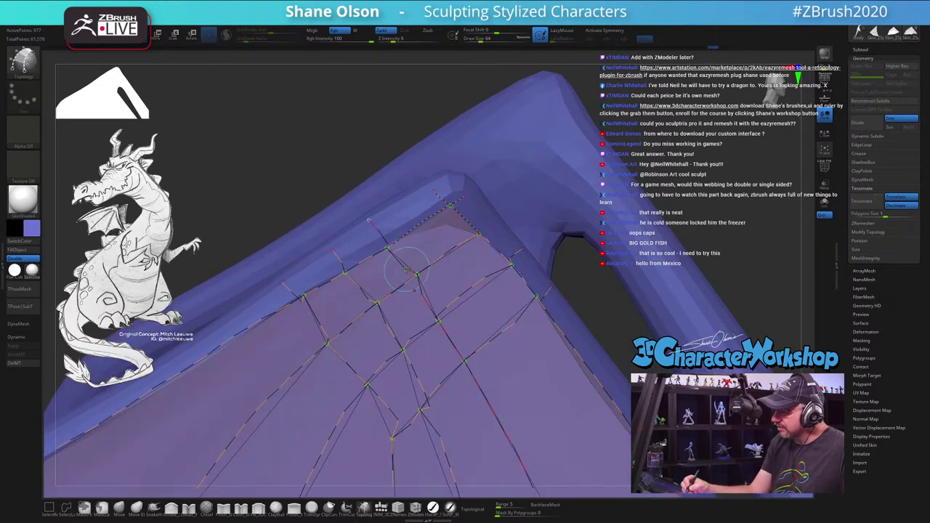
drag(471, 205, 412, 266)
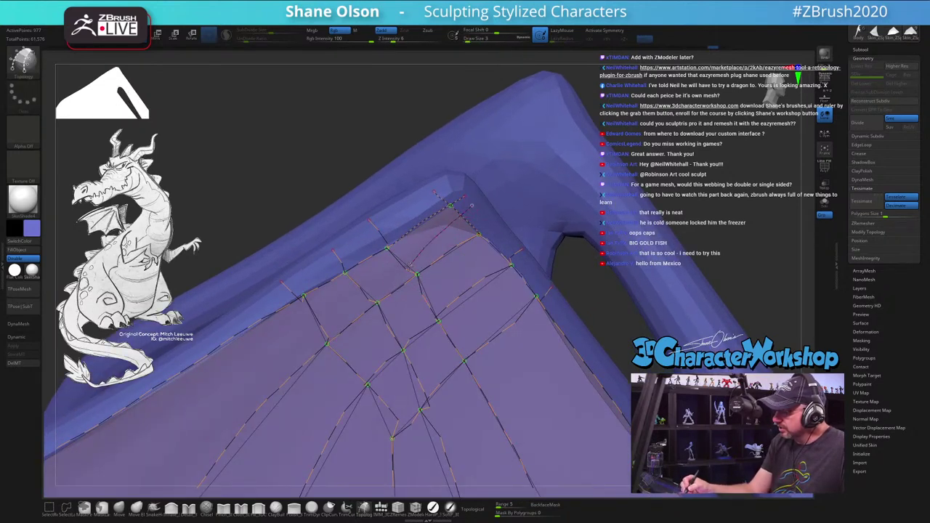
mouse_move(361, 286)
mouse_down()
mouse_move(319, 329)
mouse_move(252, 365)
mouse_move(483, 374)
mouse_move(471, 340)
mouse_move(470, 388)
mouse_move(517, 258)
mouse_up()
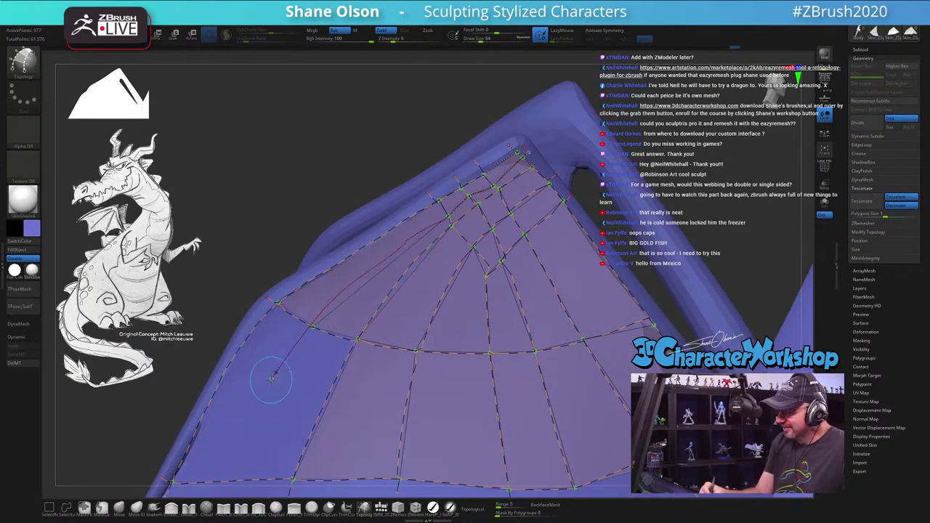
Step: Place a mid-wing point and preview the generated skin several times, undoing back to curves
click(472, 333)
key(ctrl+z)
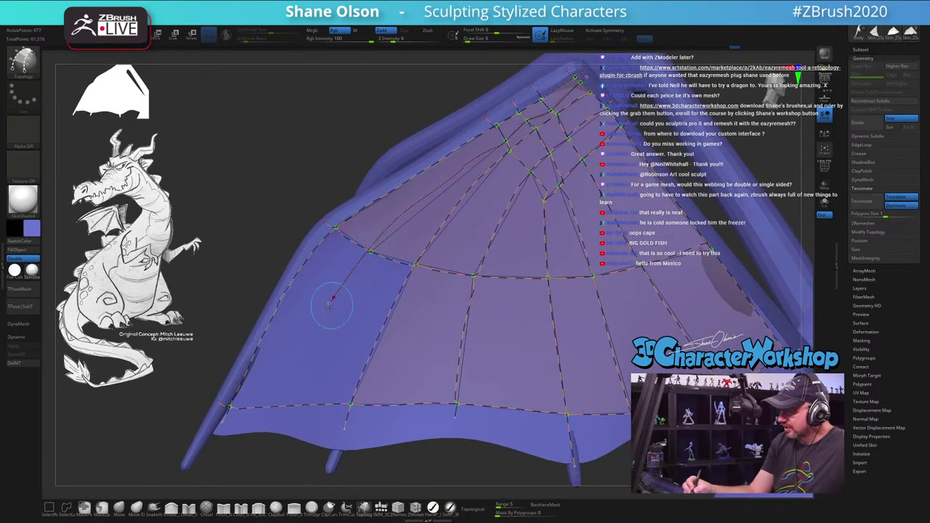
click(330, 302)
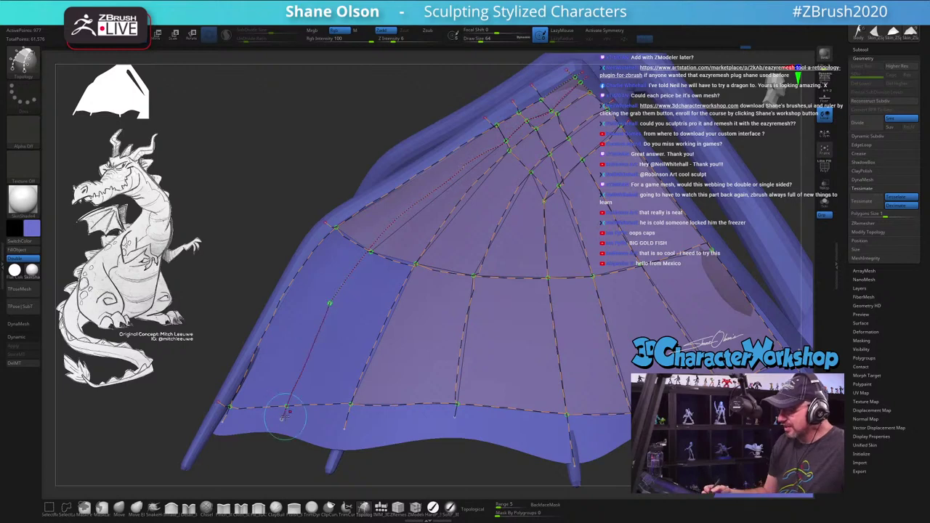
click(287, 412)
key(ctrl+z)
click(330, 302)
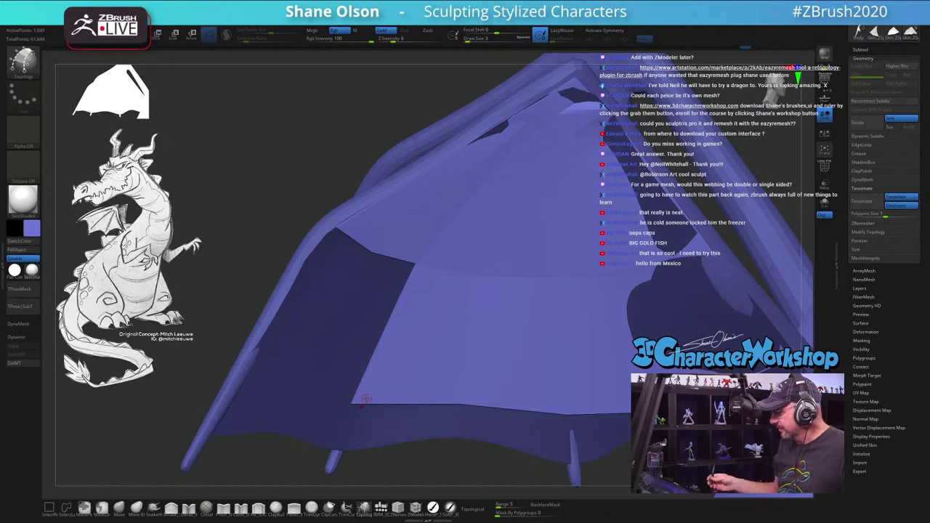
click(365, 399)
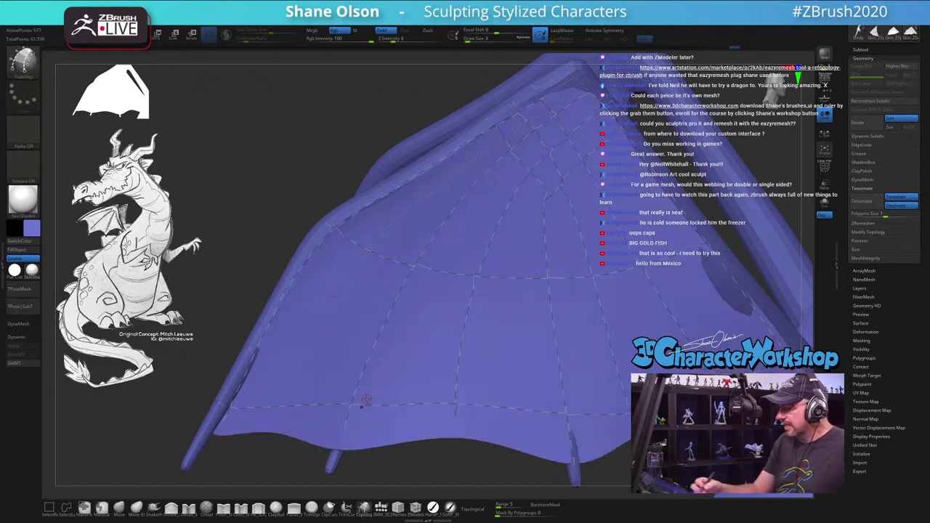
key(ctrl+z)
Step: Draw the curve from the mid-wing point to the lower edge and drop Draw Size to 1
drag(333, 300, 269, 415)
key(ctrl+z)
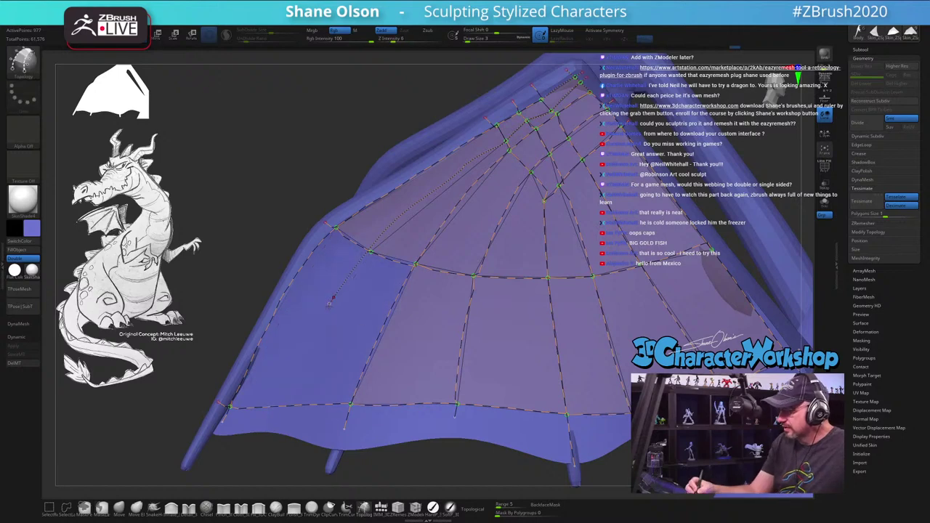
drag(330, 304, 278, 436)
key(ctrl+z)
drag(327, 301, 282, 432)
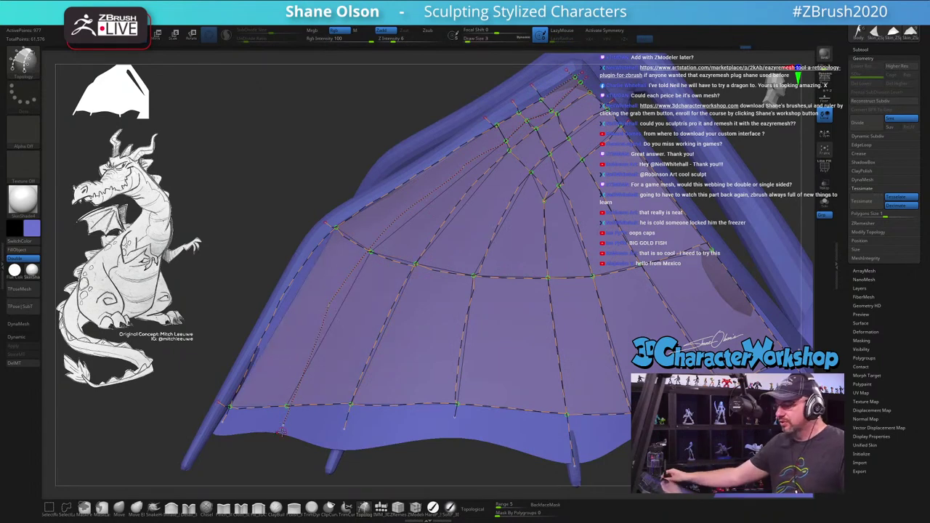
drag(271, 168, 200, 190)
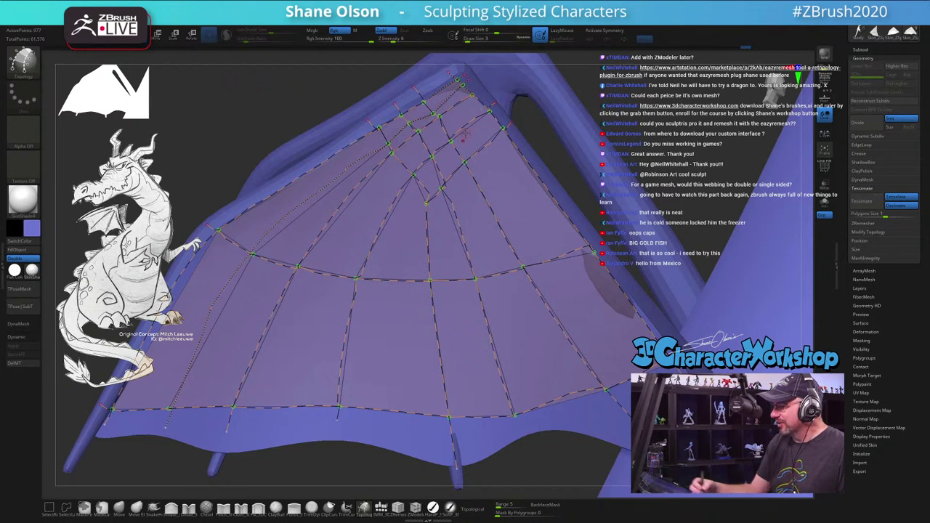
key([)
key([)
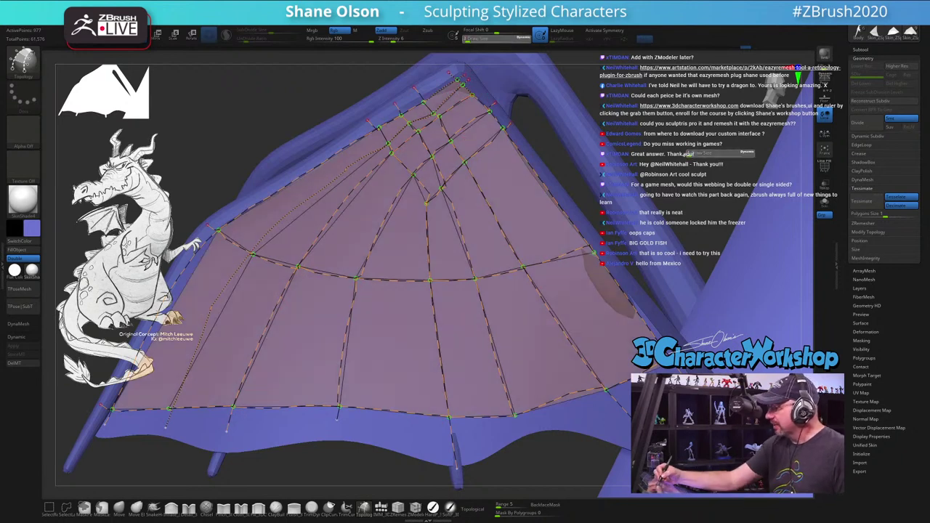
Step: Generate the wing panel skin and split it off as its own mesh from the spacebar menu
key(a)
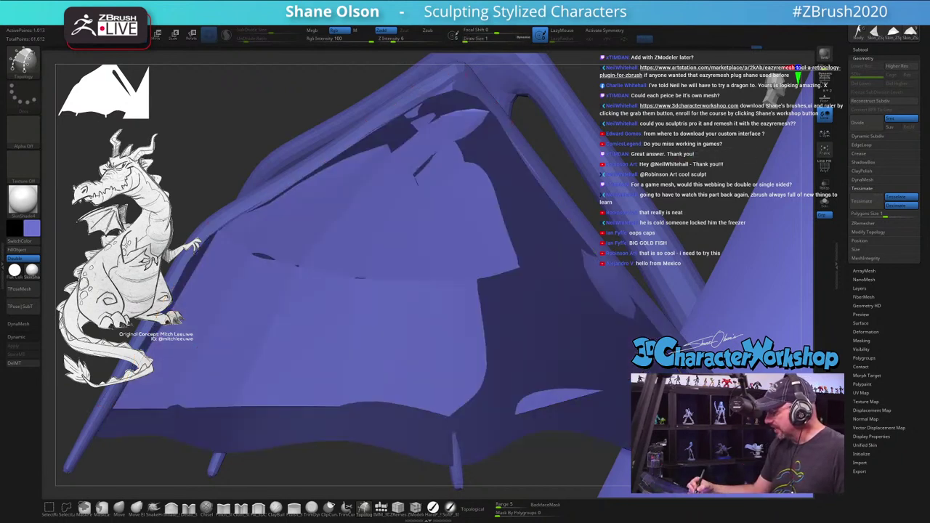
key(space)
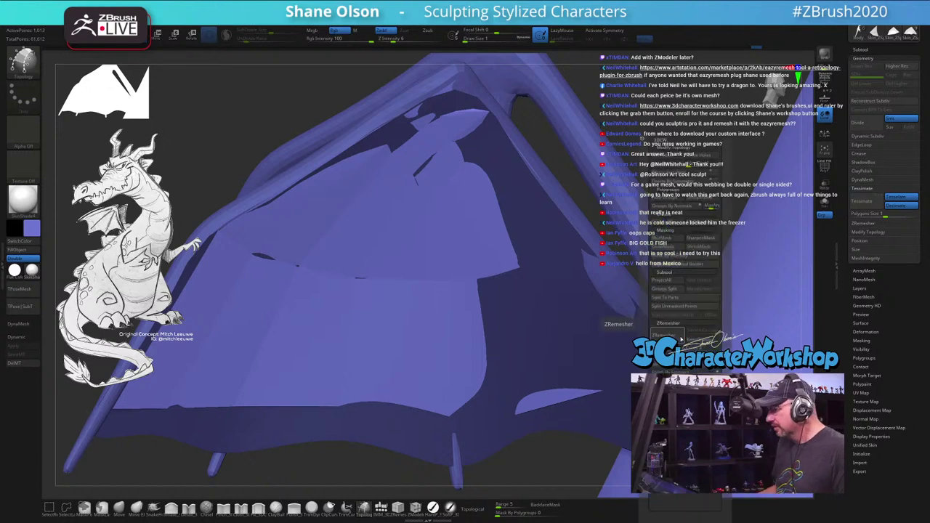
click(676, 310)
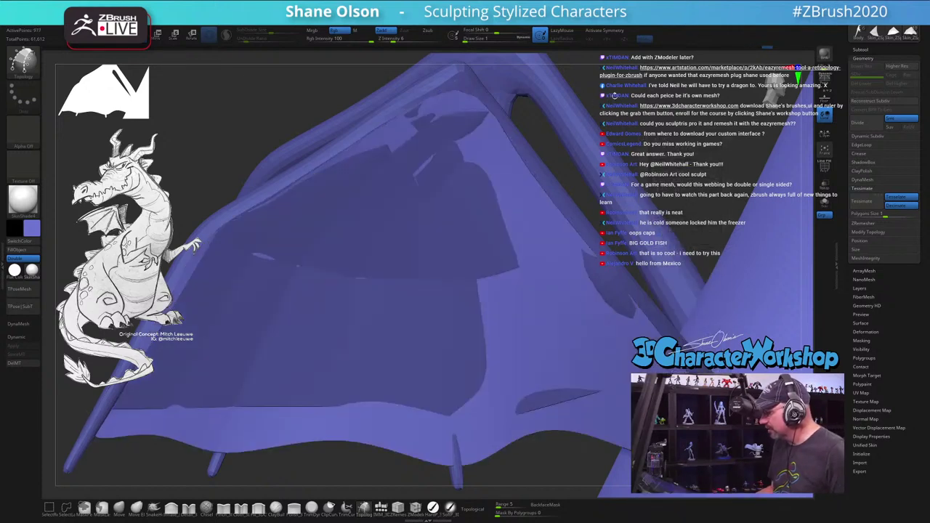
key(ctrl+d)
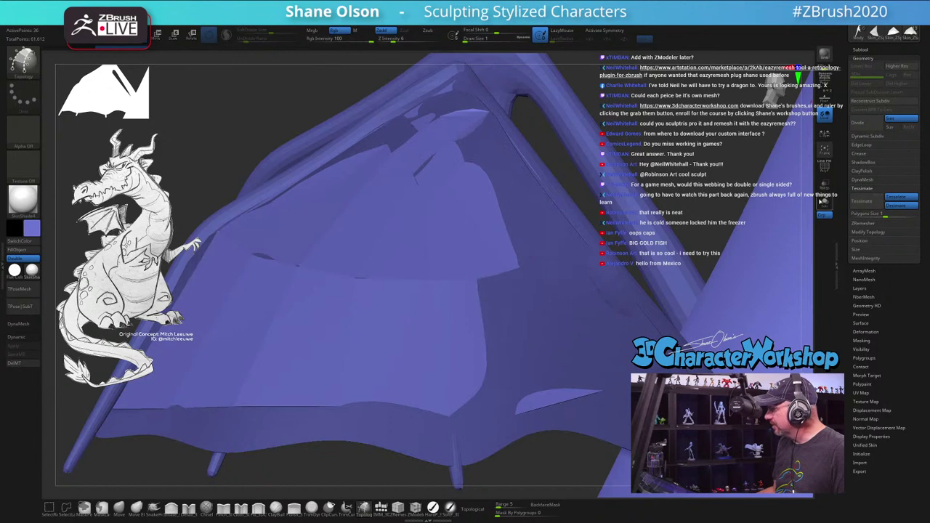
drag(567, 240, 486, 232)
Step: Turn on PolyF and reshape the edge flow near the panel's tip with the Move brush
key(shift+f)
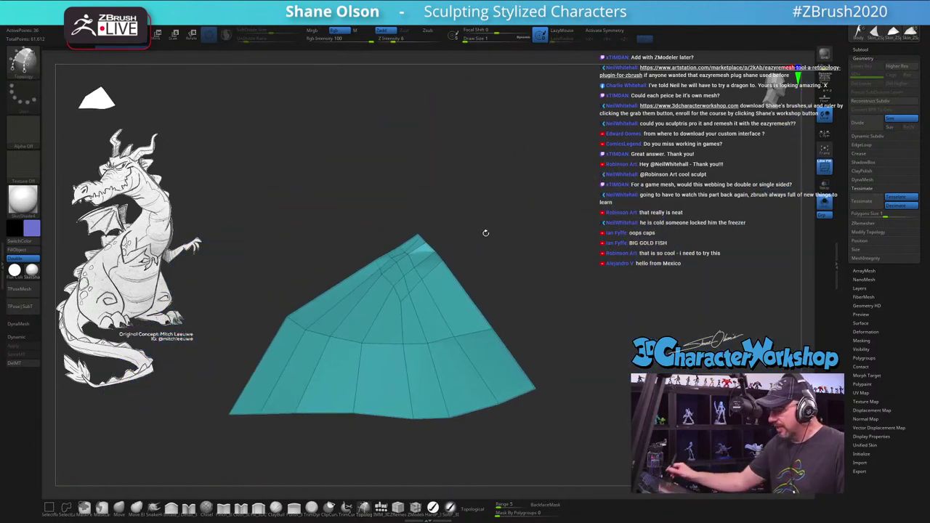
key(b)
key(m)
key(v)
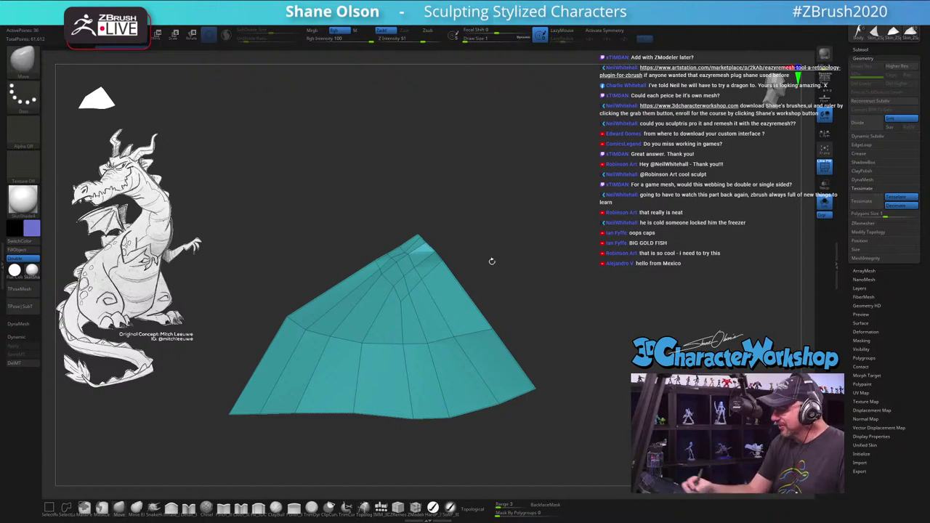
key(s)
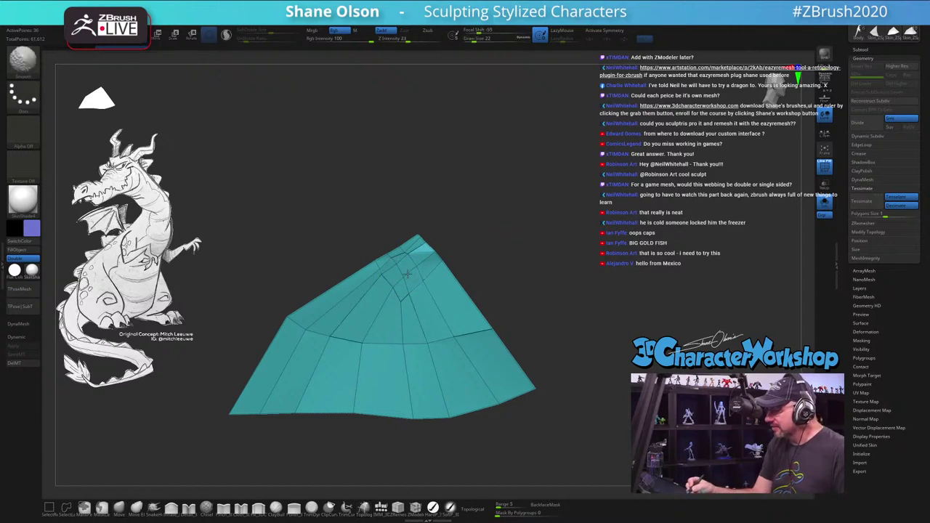
mouse_move(415, 267)
mouse_down()
mouse_move(428, 243)
mouse_move(405, 285)
mouse_move(426, 294)
mouse_up()
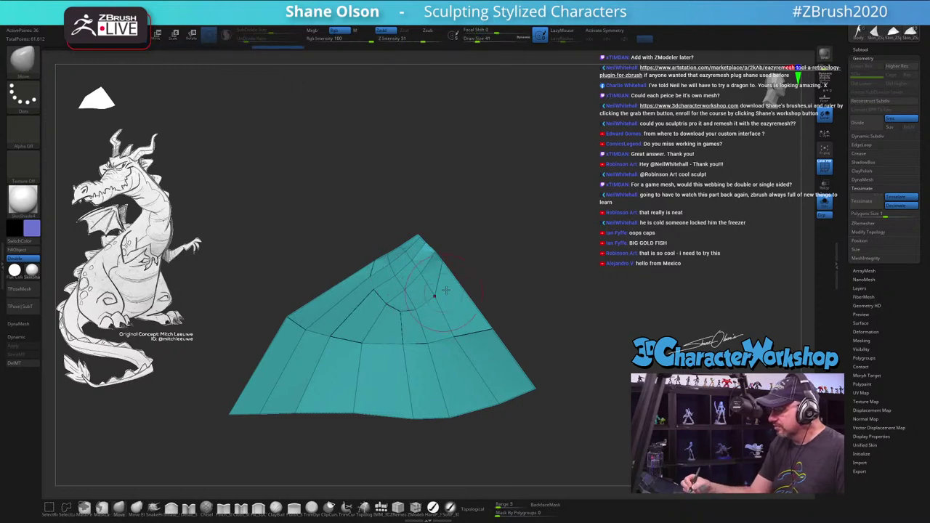
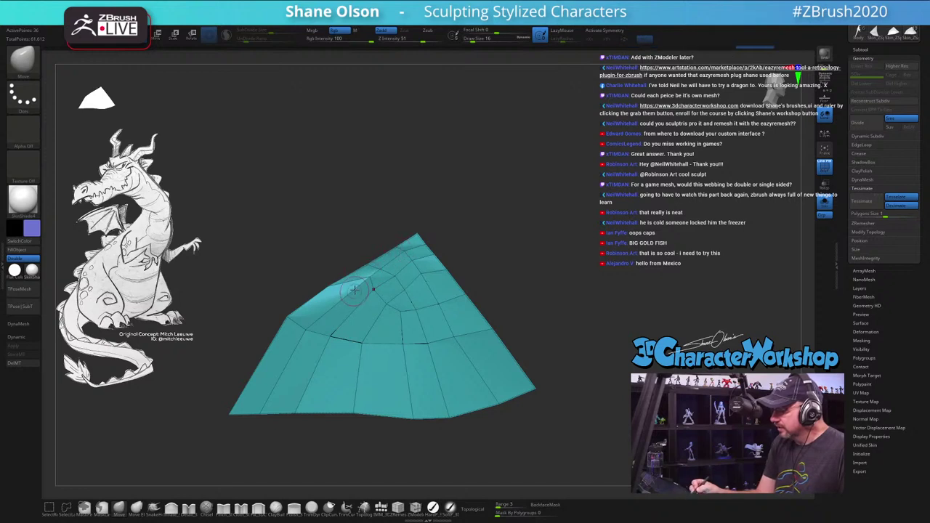
Step: Smooth the membrane's ridge and inner edge loops, spread its side corners, then turn Solo off
mouse_move(367, 291)
shift+mouse_down()
mouse_move(400, 288)
mouse_move(369, 296)
mouse_move(371, 306)
mouse_move(425, 287)
shift+mouse_up()
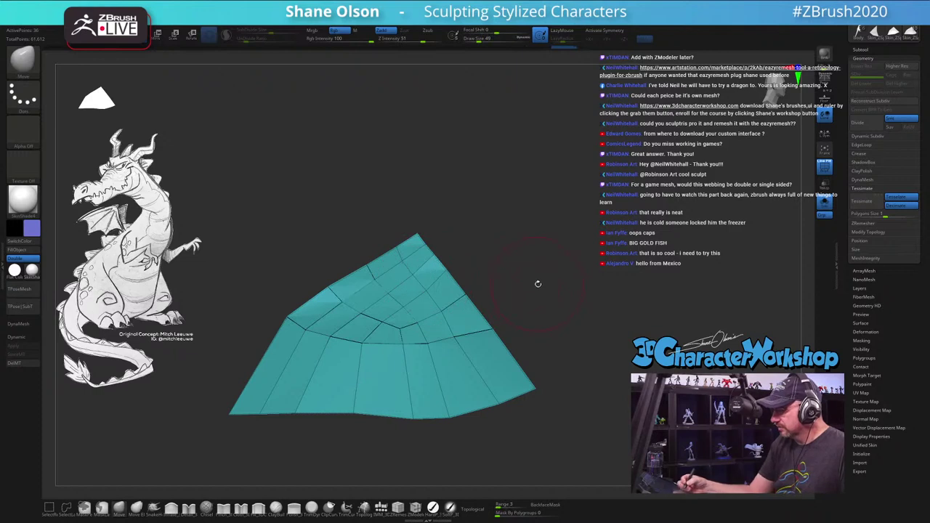
mouse_move(538, 284)
mouse_down()
mouse_move(512, 291)
mouse_move(519, 295)
mouse_move(491, 281)
mouse_move(409, 312)
mouse_move(426, 319)
mouse_move(455, 309)
mouse_move(425, 298)
mouse_move(348, 320)
mouse_move(342, 287)
mouse_move(407, 269)
mouse_move(518, 262)
mouse_up()
mouse_move(437, 291)
shift+mouse_down()
mouse_move(407, 319)
mouse_move(436, 290)
shift+mouse_up()
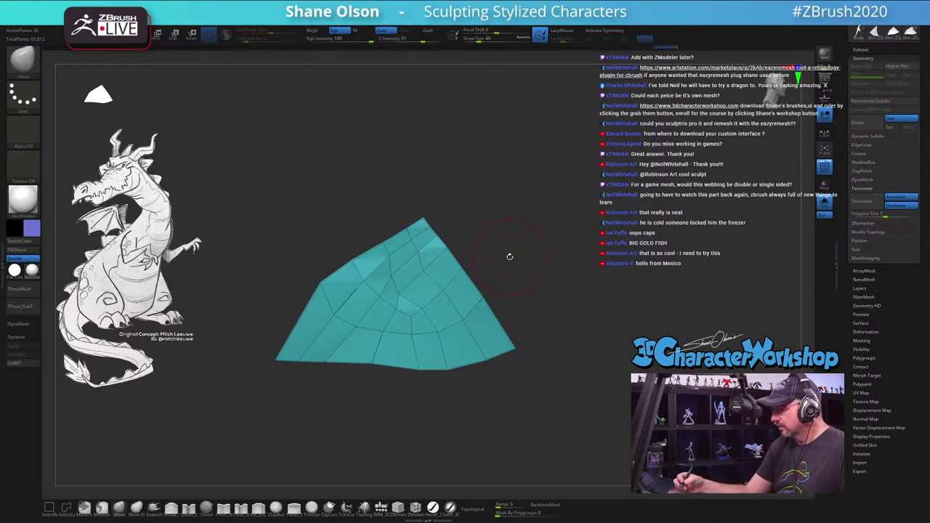
shift+drag(352, 320, 386, 279)
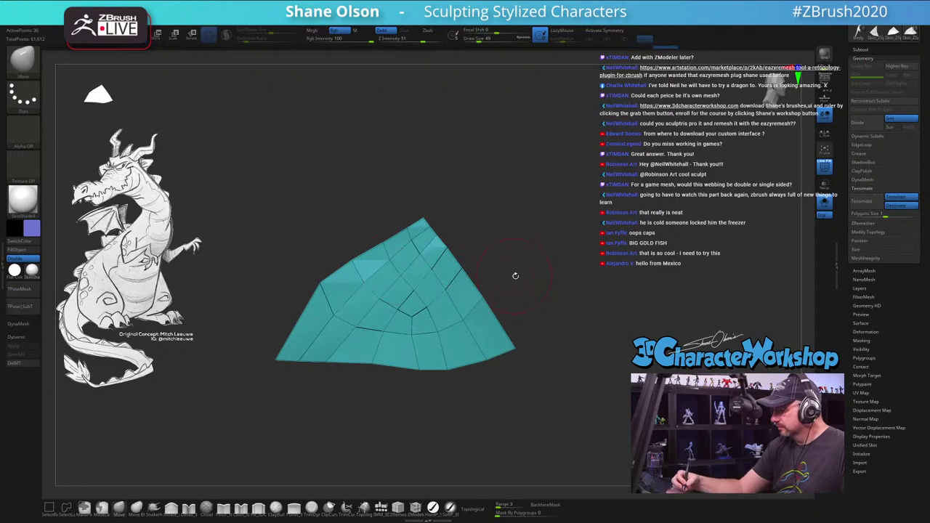
drag(515, 274, 509, 268)
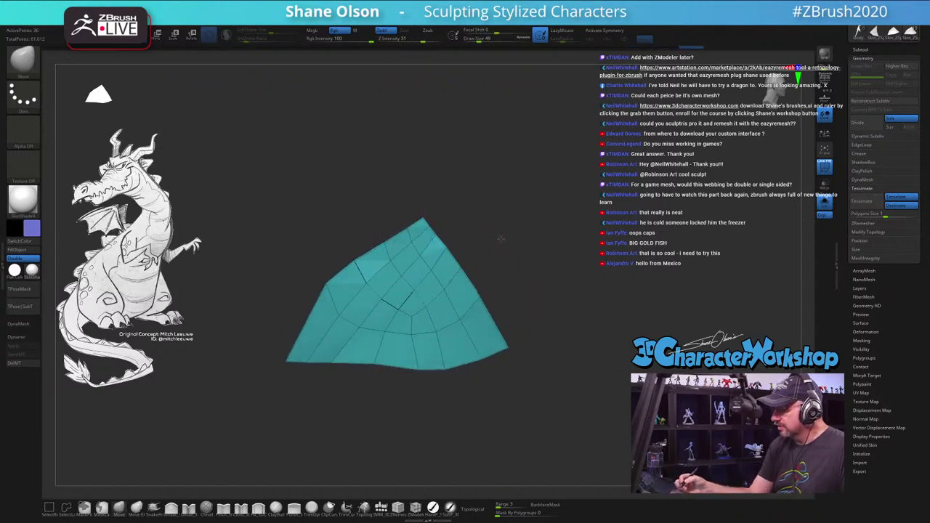
drag(385, 240, 344, 266)
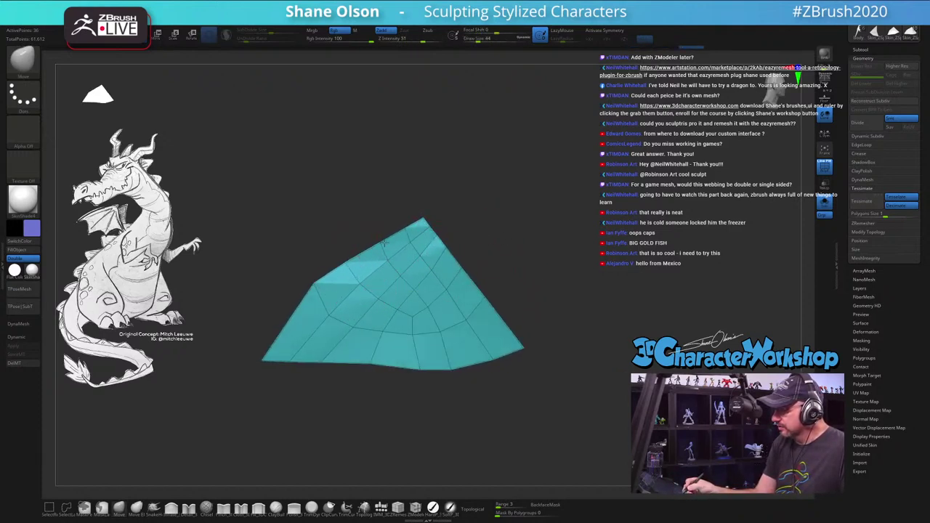
drag(509, 287, 525, 291)
click(824, 204)
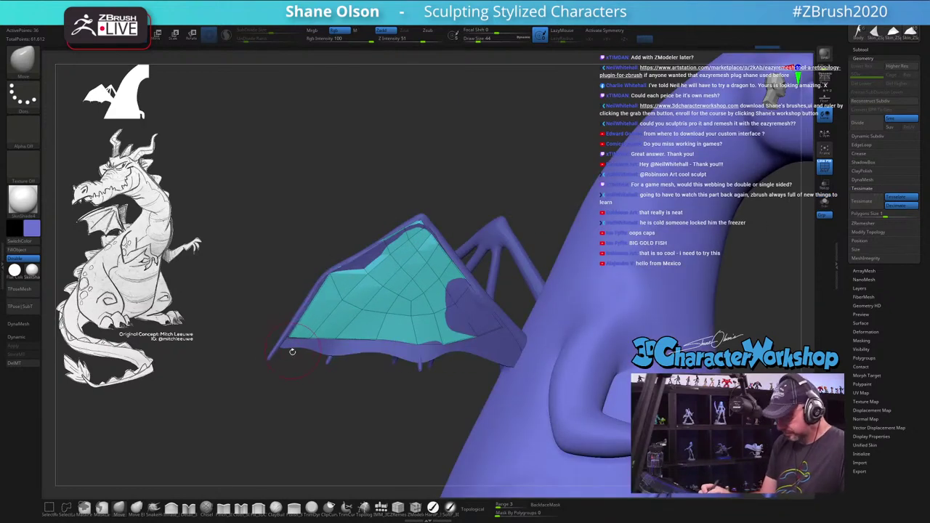
Step: Set the brush size to 35 and subdivide the wing membrane one level with Ctrl+D
key(bracketright)
key(bracketright)
key(bracketright)
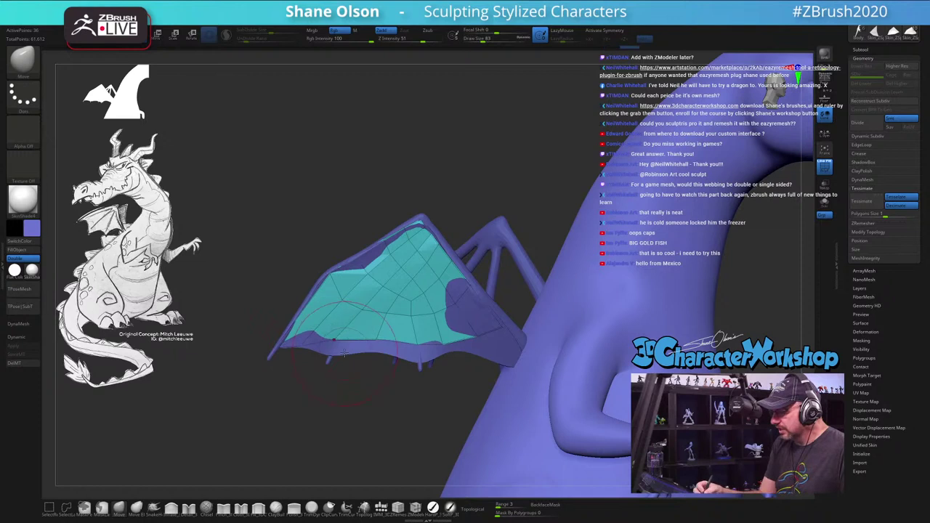
key(bracketleft)
key(bracketleft)
key(bracketleft)
key(bracketleft)
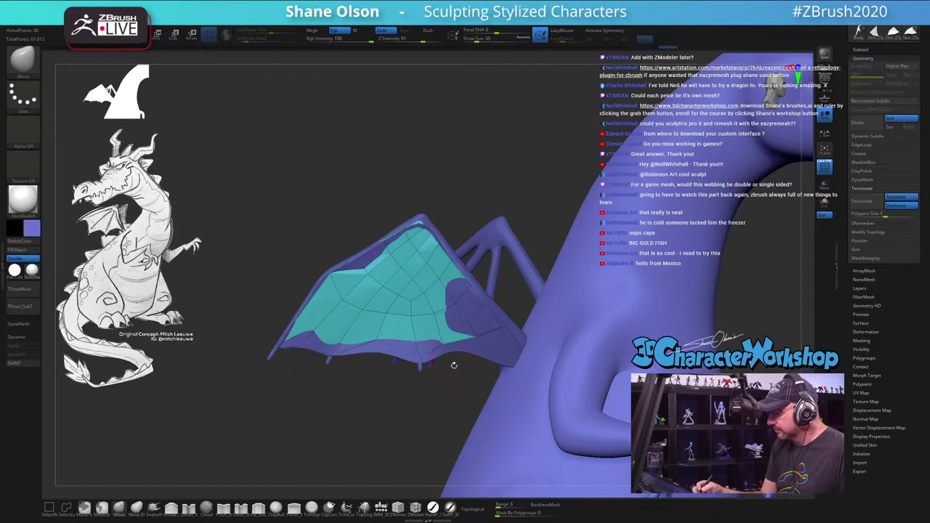
drag(453, 364, 507, 368)
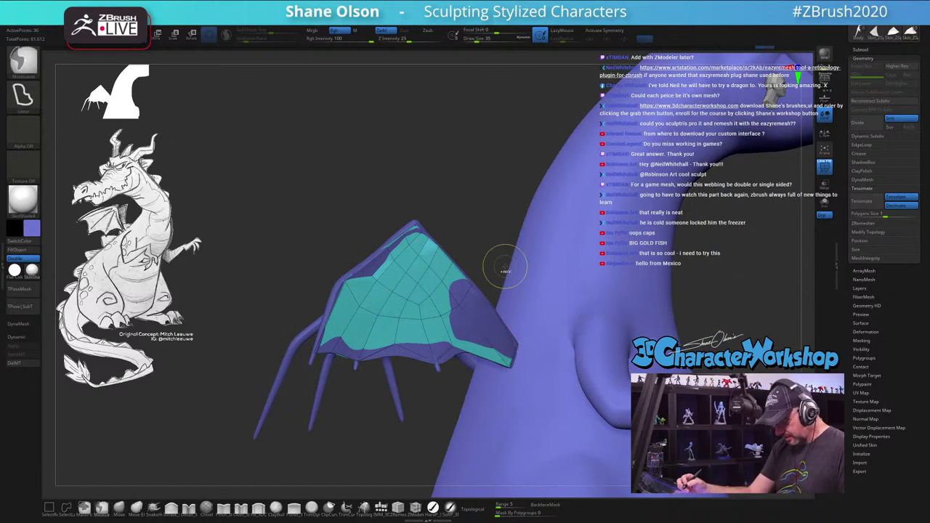
key(ctrl+d)
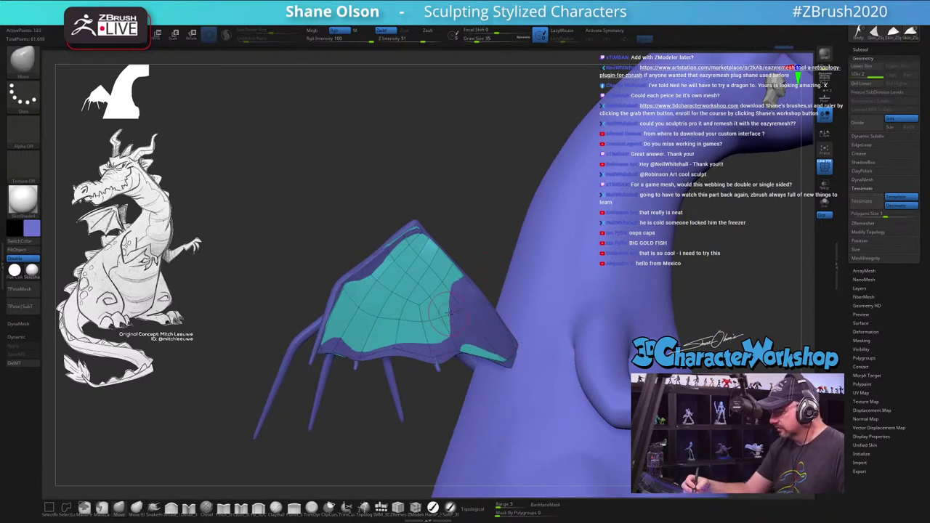
Step: Isolate the membrane and pull its left tip further out with a size-22 brush
drag(448, 313, 473, 183)
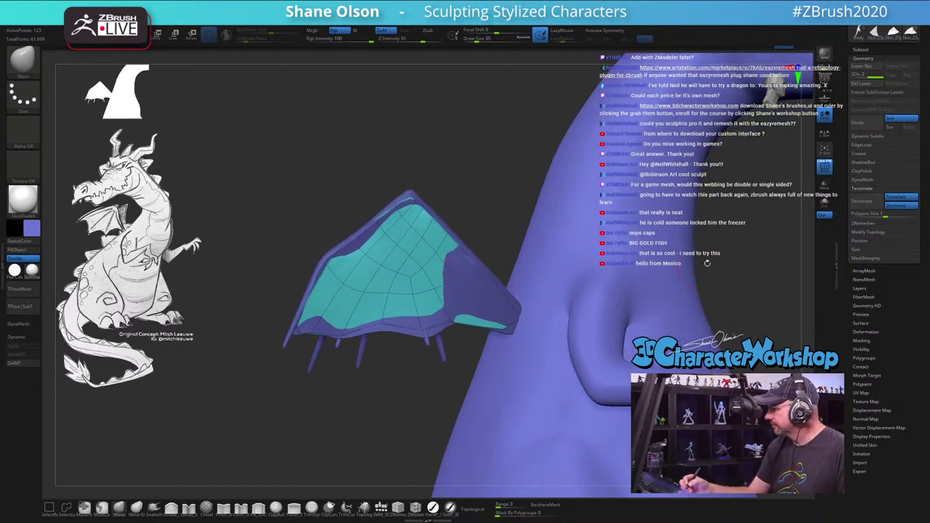
click(824, 215)
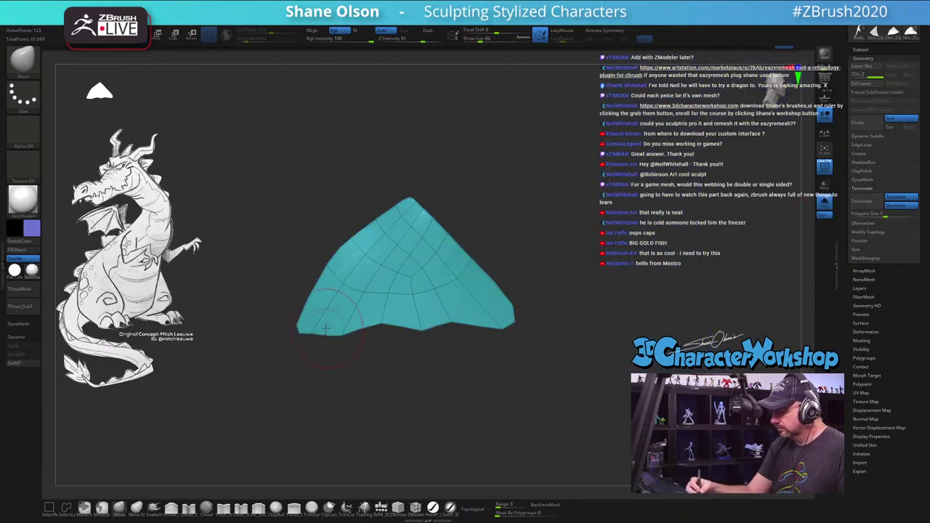
key(s)
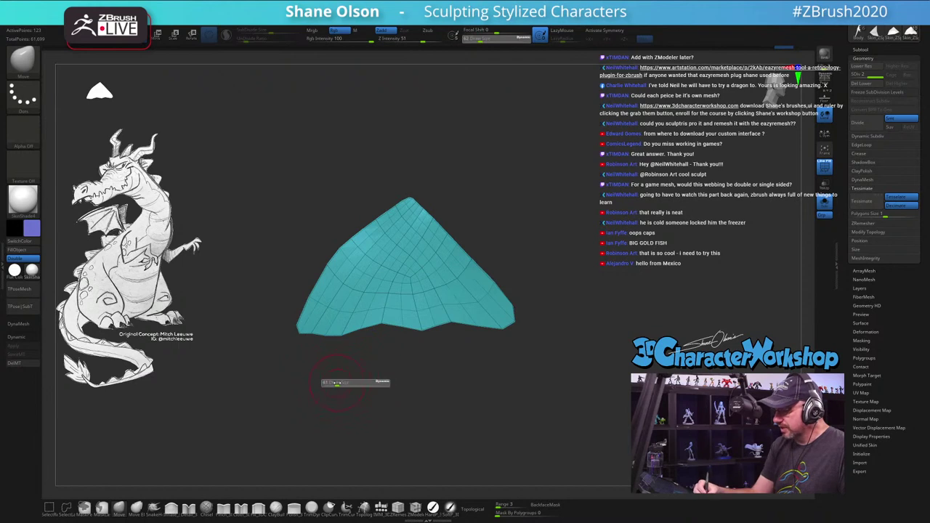
key(s)
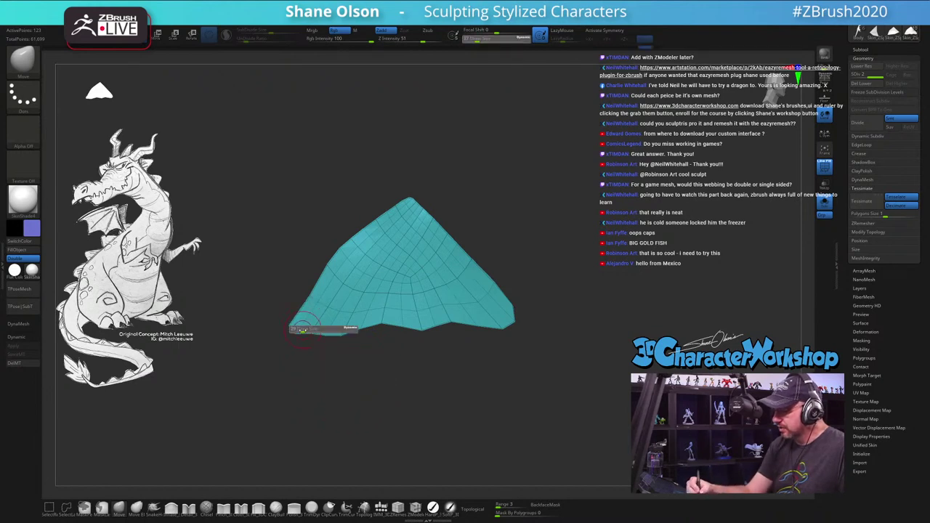
drag(292, 325, 288, 329)
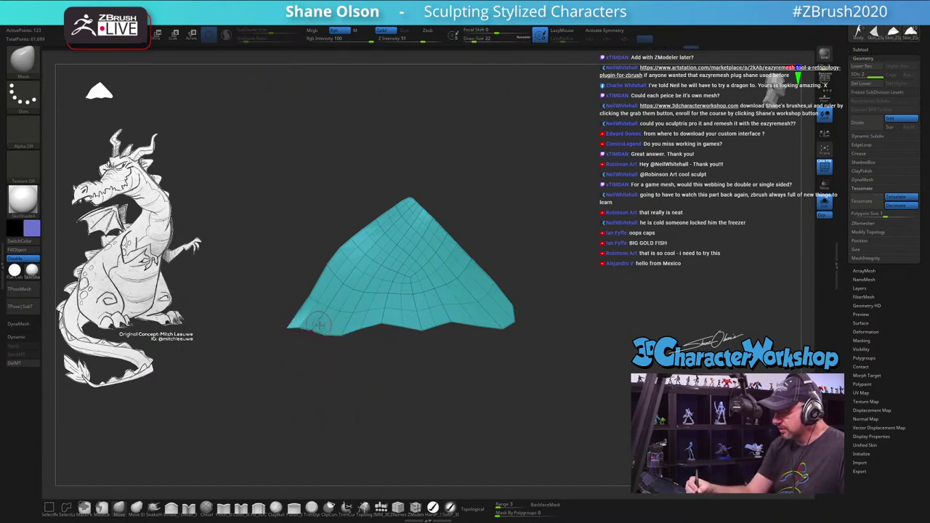
Step: Show the whole dragon to check the membrane against its bones, then isolate and frame it again
key(ctrl+shift)
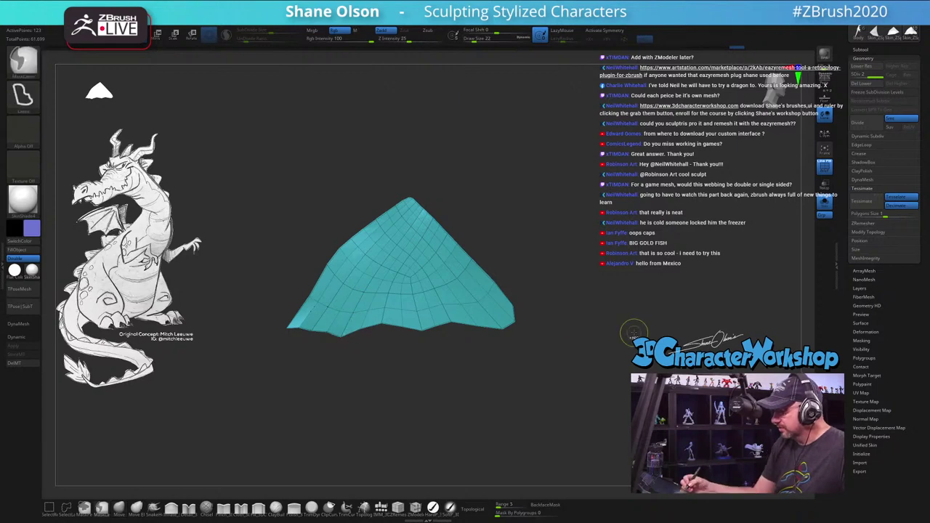
click(825, 204)
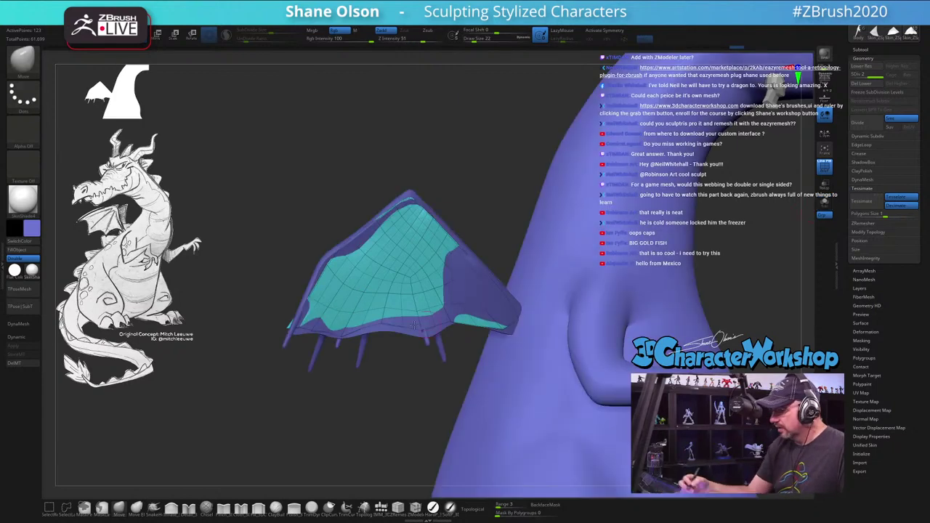
drag(389, 378, 397, 394)
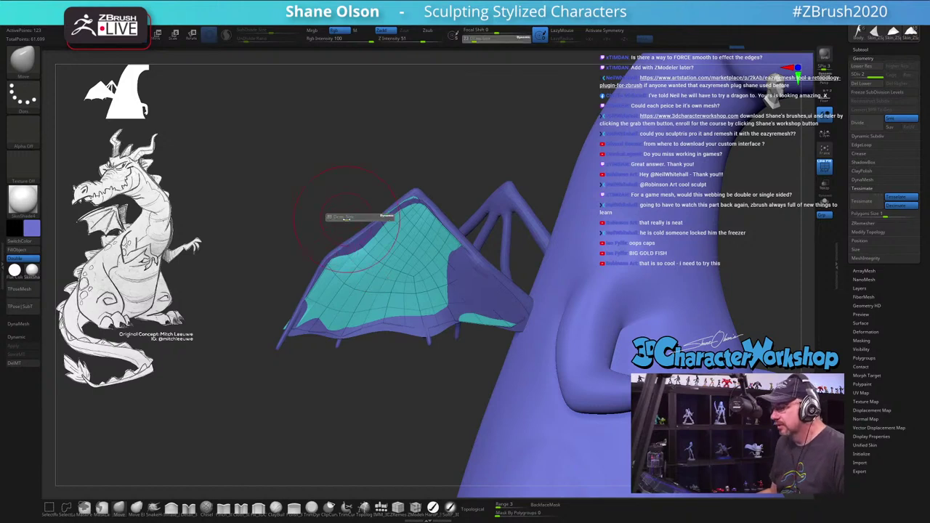
drag(338, 266, 335, 263)
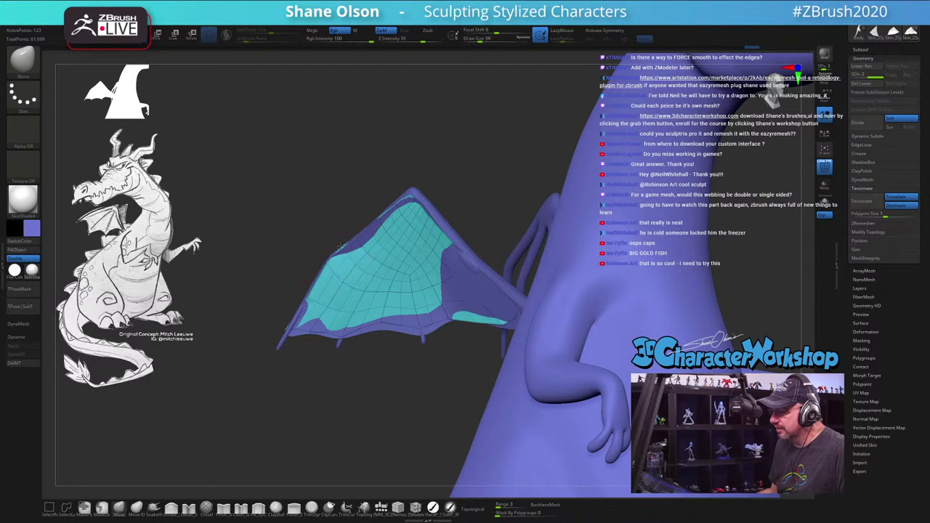
key(alt+shift+s)
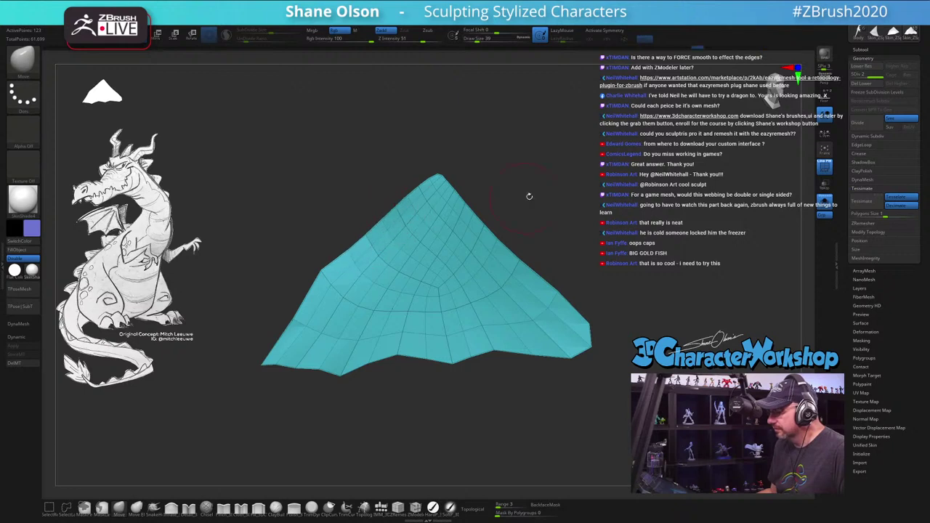
Step: Show the full dragon, select the wing membrane subtool, and hide its polyframe with Shift+F
drag(530, 197, 594, 200)
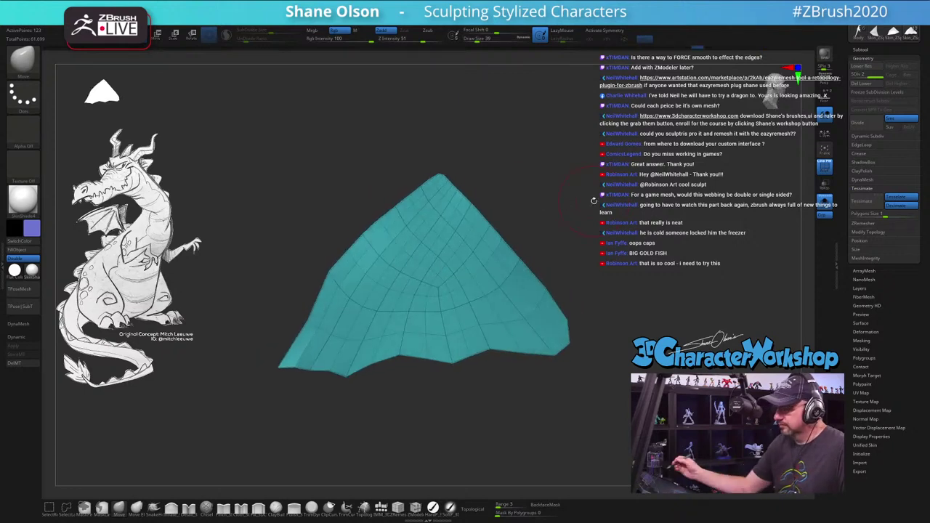
key(alt+s)
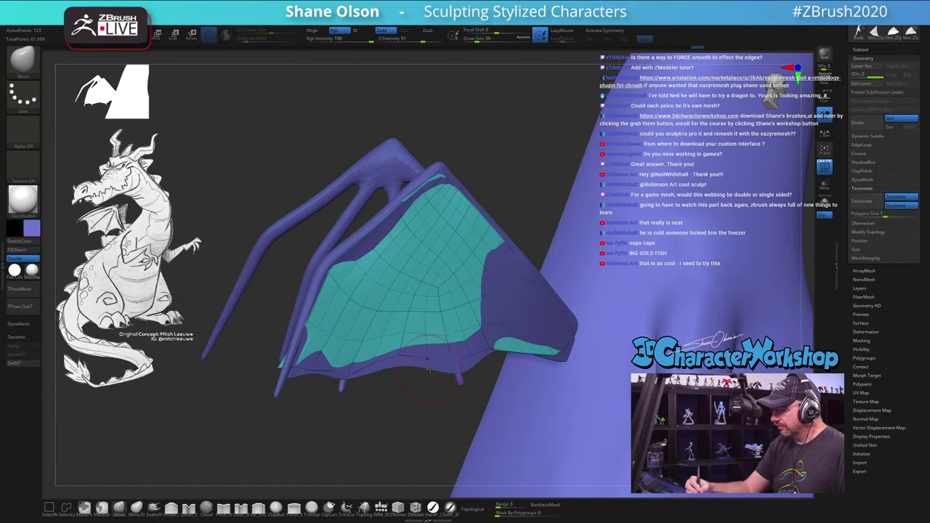
alt+click(428, 363)
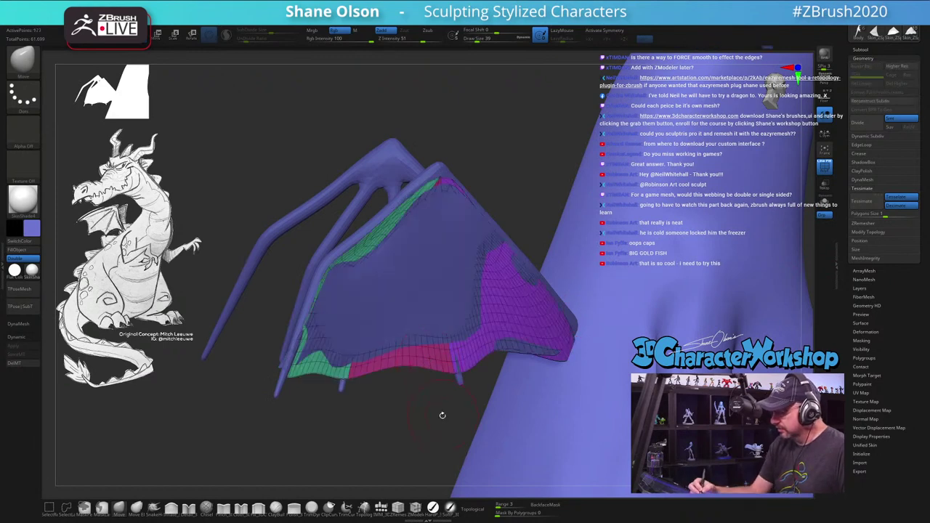
click(862, 50)
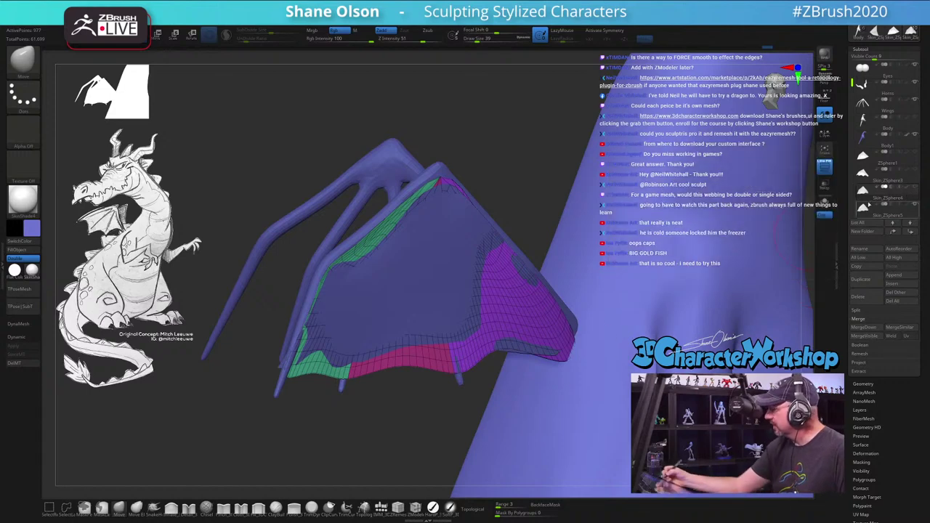
click(883, 207)
drag(469, 302, 346, 325)
key(shift+f)
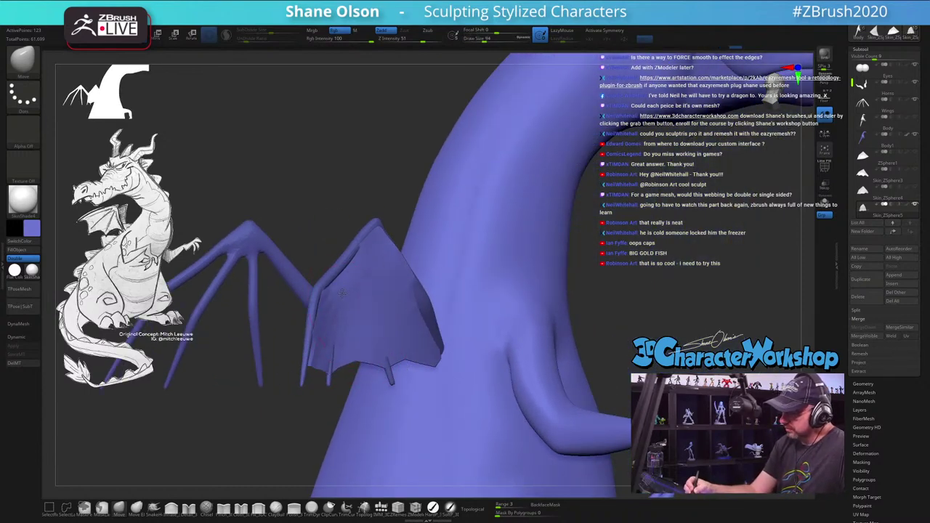
Step: Orbit to face the wing, then lightly smooth the membrane's leading edge and surface
mouse_move(375, 233)
mouse_down()
mouse_move(370, 197)
mouse_move(391, 296)
mouse_up()
key(space)
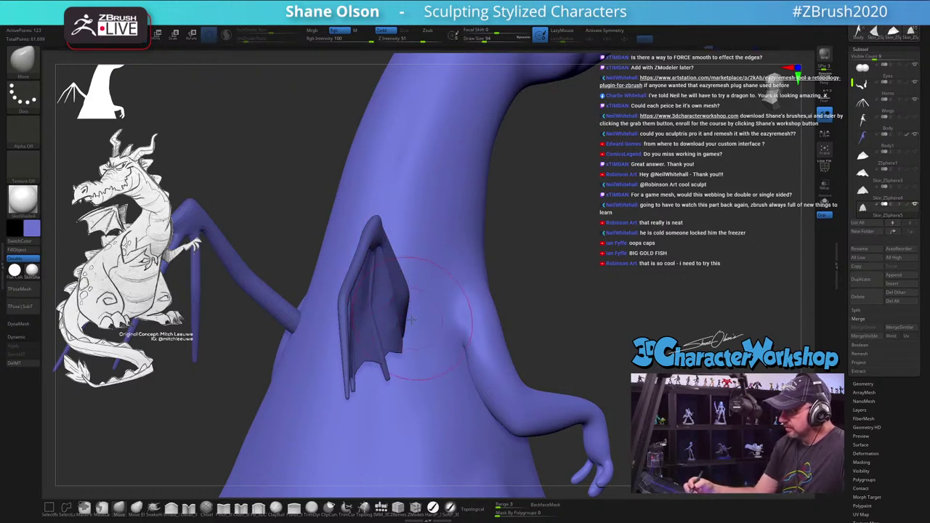
mouse_move(393, 203)
mouse_down()
mouse_move(384, 319)
mouse_move(291, 285)
mouse_move(254, 253)
mouse_up()
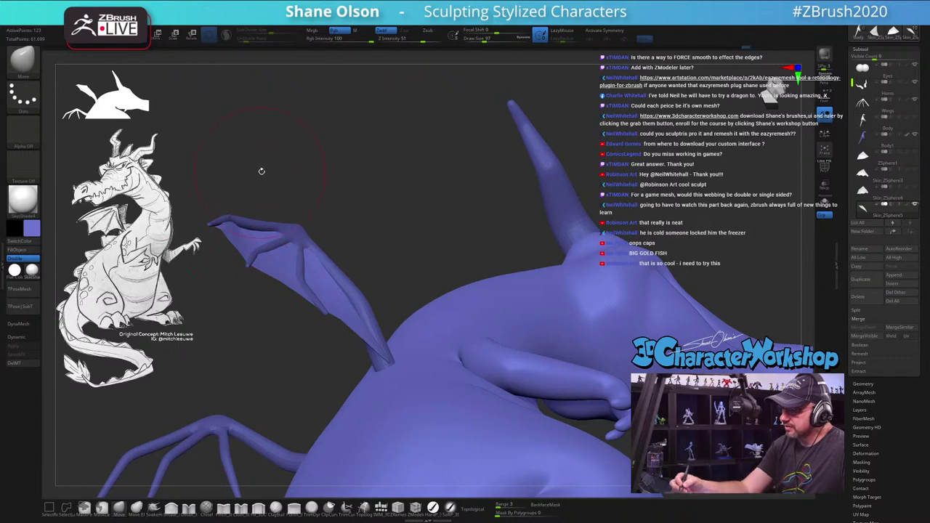
drag(262, 171, 345, 228)
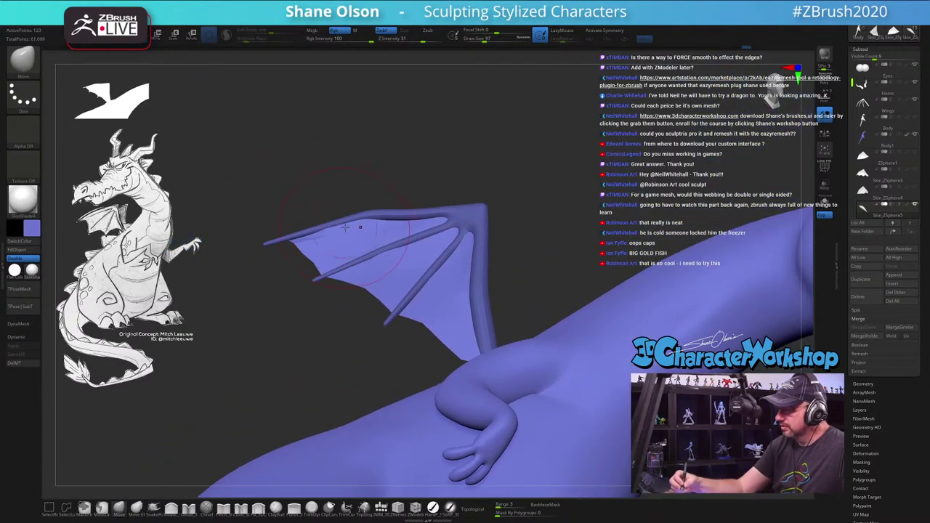
drag(399, 205, 422, 224)
mouse_move(446, 165)
mouse_down()
mouse_move(440, 213)
mouse_move(457, 194)
mouse_move(506, 197)
mouse_move(436, 225)
mouse_up()
mouse_move(406, 246)
shift+mouse_down()
mouse_move(352, 231)
mouse_move(334, 248)
mouse_move(308, 234)
shift+mouse_up()
mouse_move(371, 256)
shift+mouse_down()
mouse_move(370, 281)
mouse_move(387, 286)
shift+mouse_up()
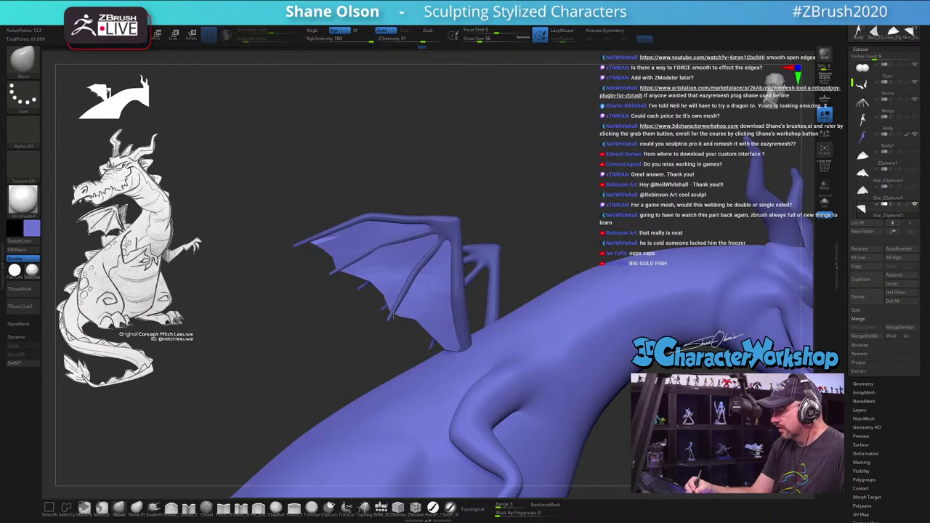
Step: Smooth along the membrane's leading edge and turn on the polygroup wireframe
mouse_move(392, 312)
shift+mouse_down()
mouse_move(436, 307)
mouse_move(335, 269)
shift+mouse_up()
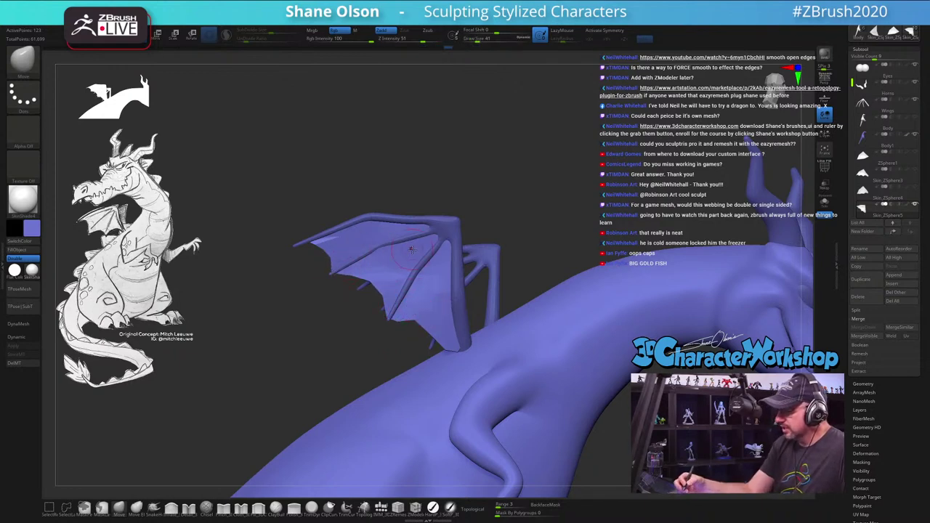
right_drag(411, 249, 436, 308)
key(shift+f)
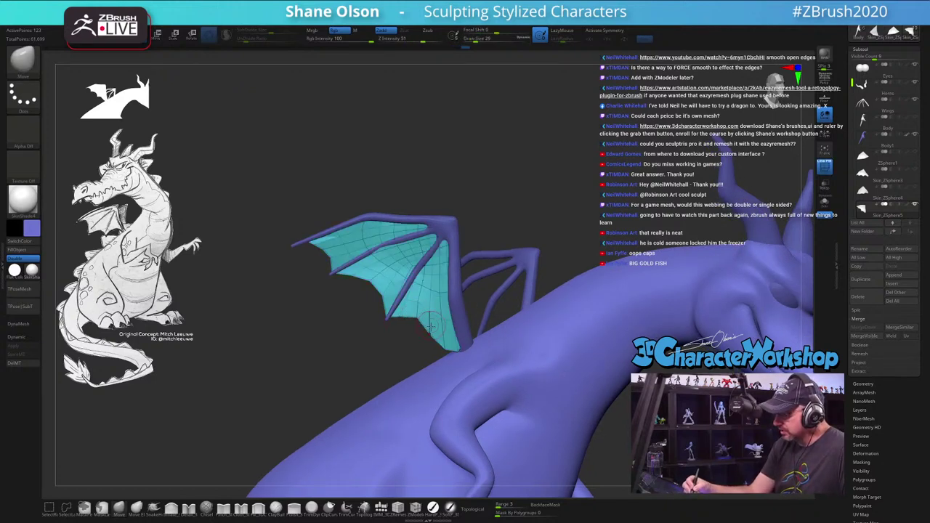
right_drag(447, 355, 474, 336)
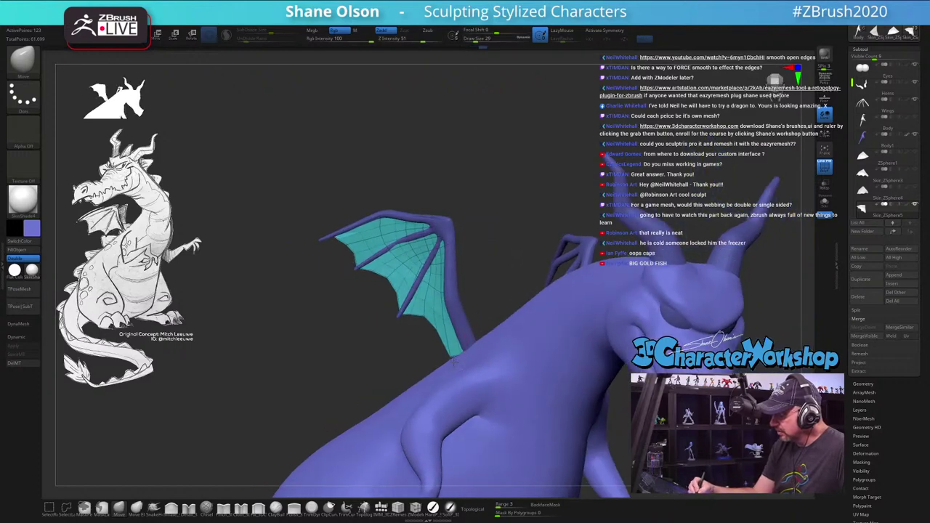
right_drag(458, 373, 456, 358)
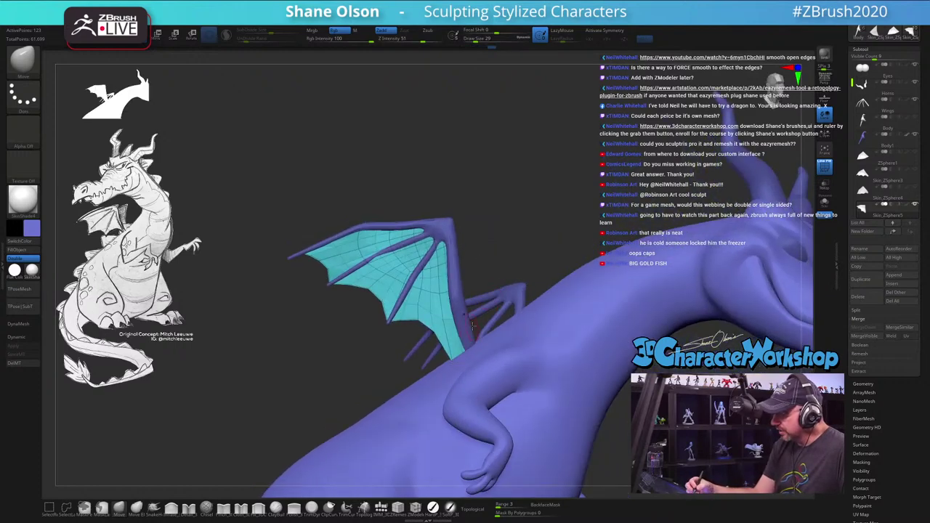
mouse_move(472, 326)
right_down()
mouse_move(459, 349)
mouse_move(536, 301)
mouse_move(534, 283)
mouse_move(470, 280)
right_up()
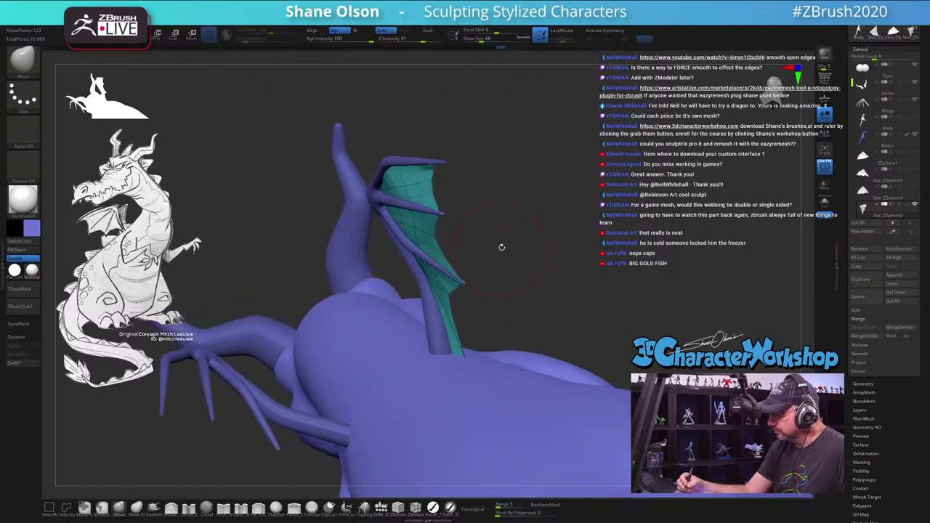
Step: Orbit until the wing is nearly edge-on and smooth the webbing edge near the tip
right_drag(462, 154, 473, 145)
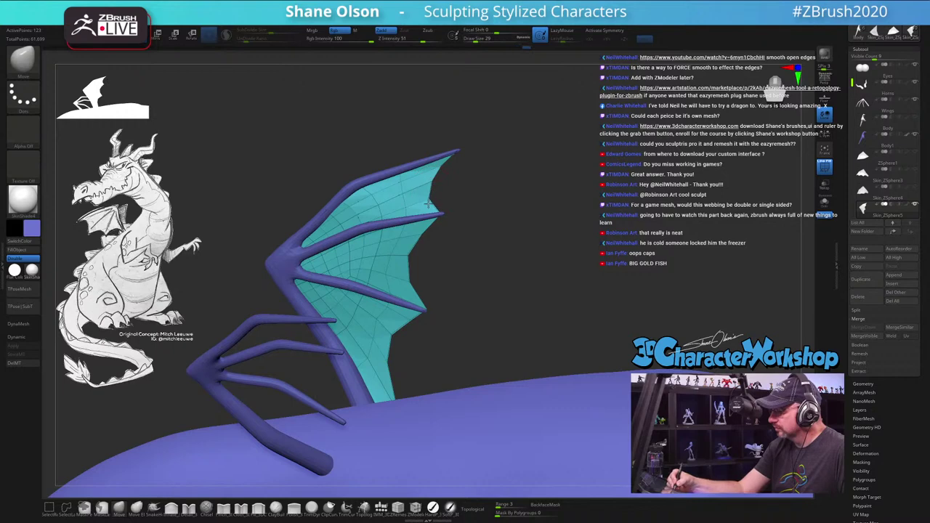
drag(476, 217, 454, 239)
drag(473, 170, 440, 230)
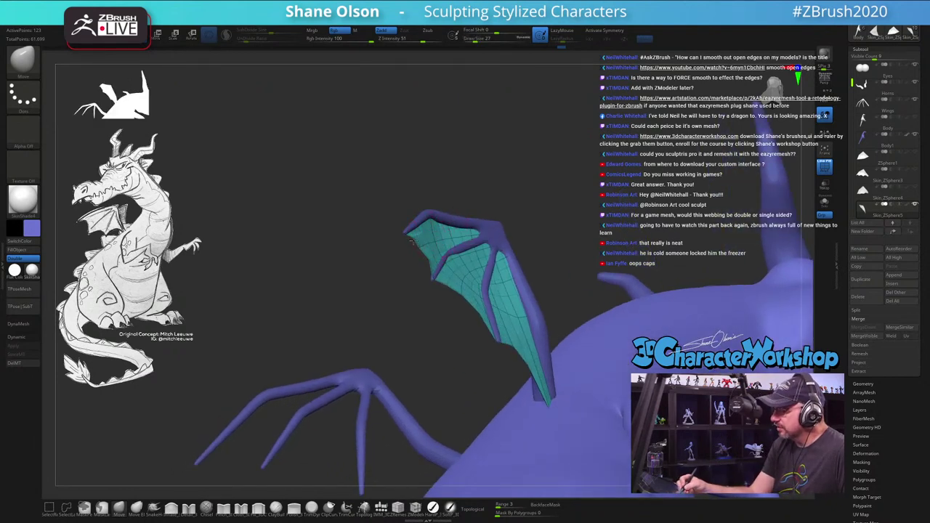
drag(433, 229, 440, 249)
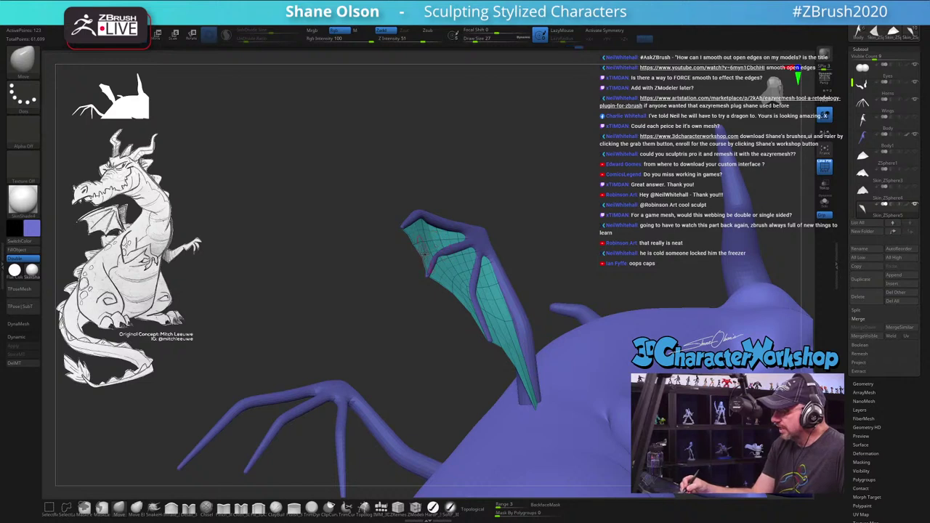
key(shift)
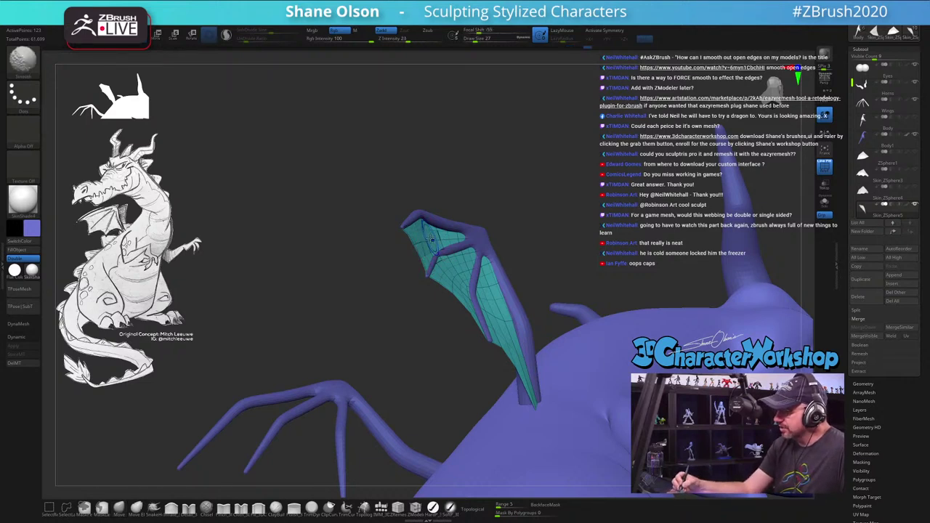
mouse_move(431, 240)
shift+mouse_down()
mouse_move(458, 238)
mouse_move(460, 230)
shift+mouse_up()
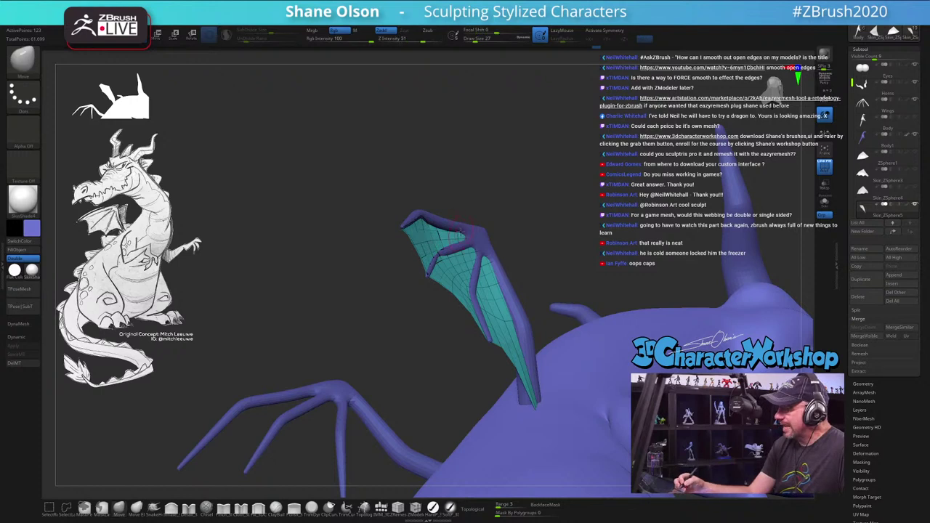
Step: Turn the wing to face the viewer and smooth the webbing surface down across it
right_drag(410, 244, 436, 259)
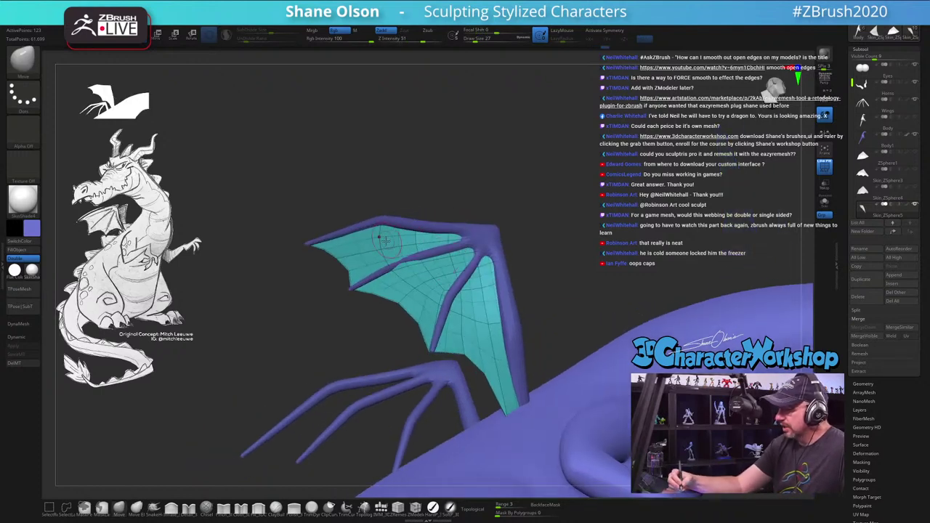
right_drag(419, 217, 411, 275)
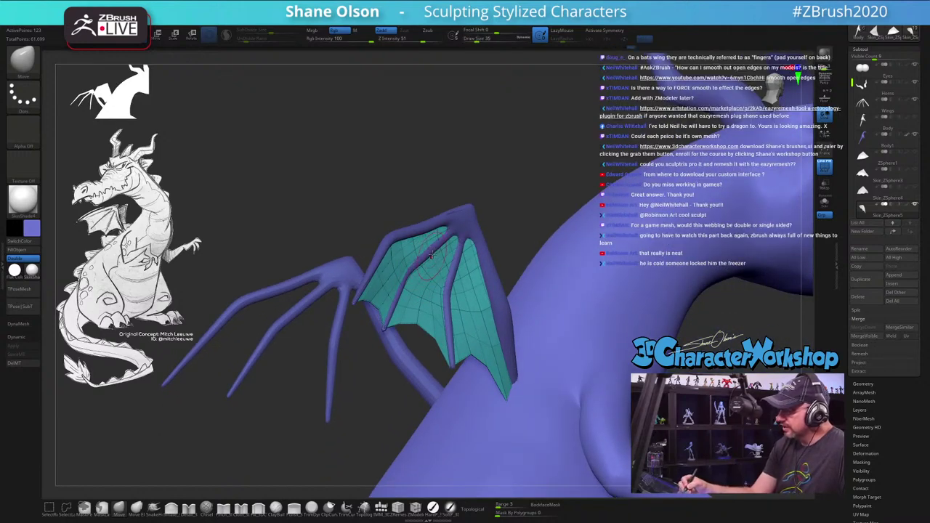
mouse_move(431, 254)
right_down()
mouse_move(453, 260)
mouse_move(438, 282)
right_up()
key(shift)
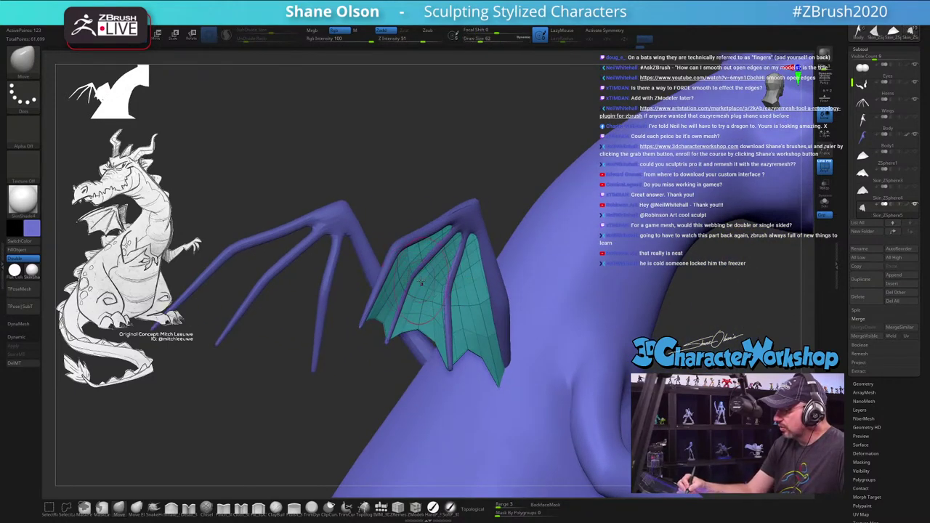
right_drag(447, 284, 445, 305)
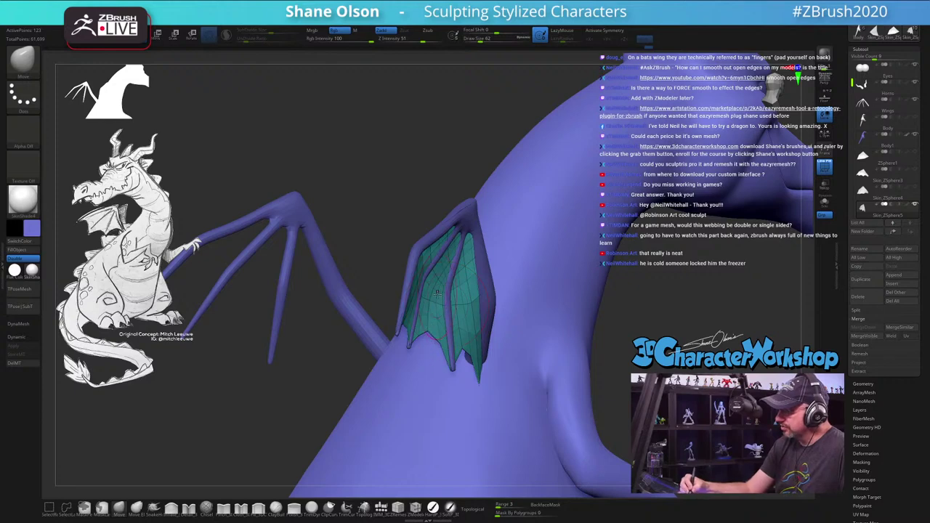
right_drag(463, 255, 475, 277)
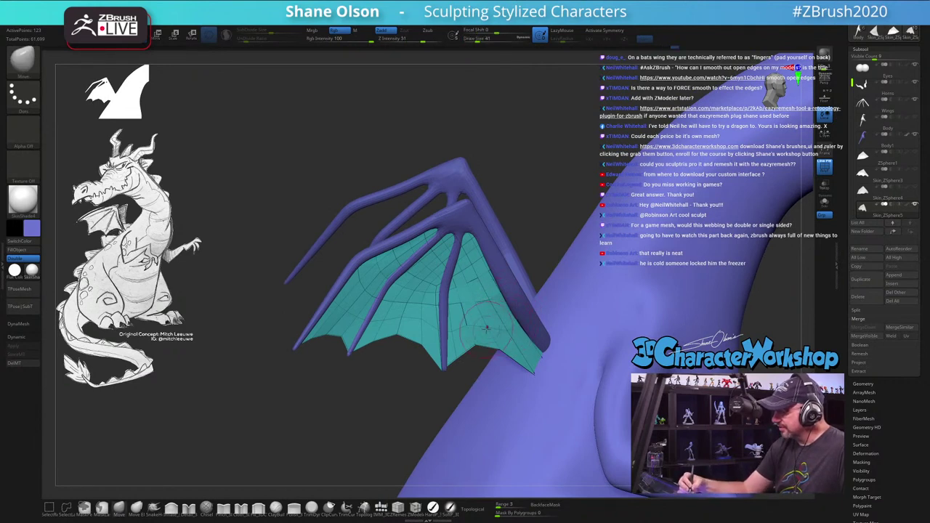
key(shift)
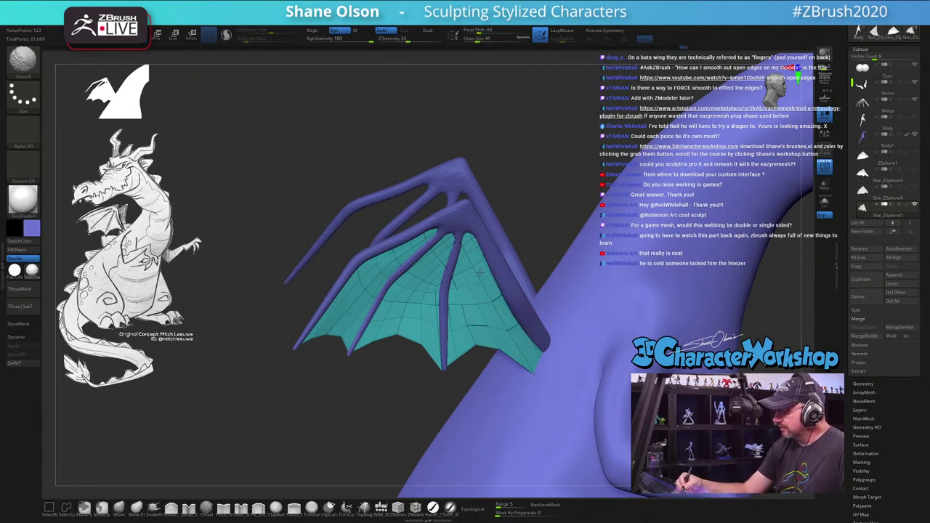
shift+drag(479, 273, 485, 300)
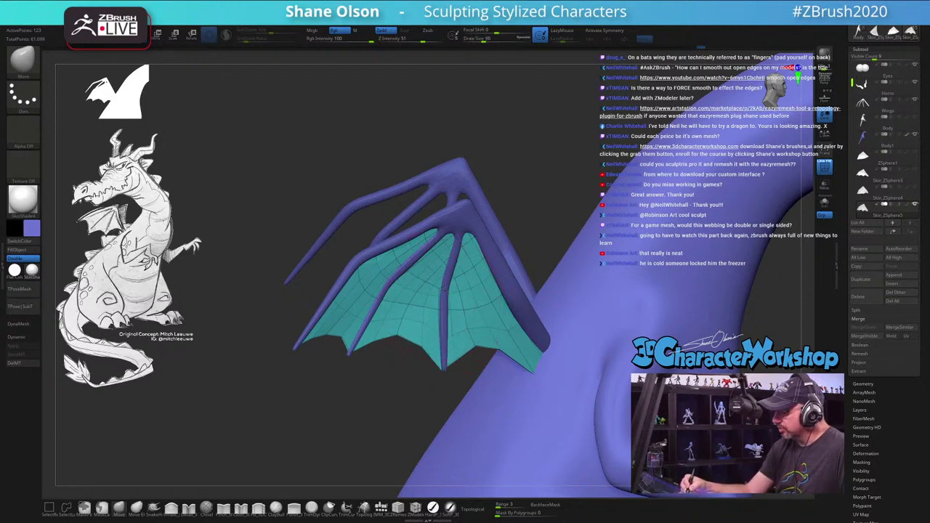
Step: Orbit to a rear view and zoom in on the dragon's back and wings
right_drag(472, 287, 453, 277)
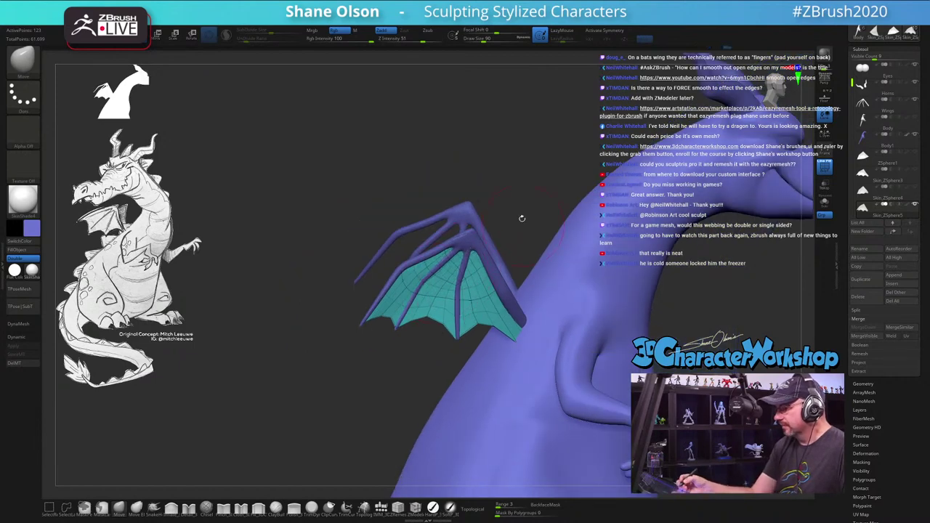
mouse_move(522, 218)
right_down()
mouse_move(546, 229)
mouse_move(536, 258)
mouse_move(535, 237)
mouse_move(478, 246)
right_up()
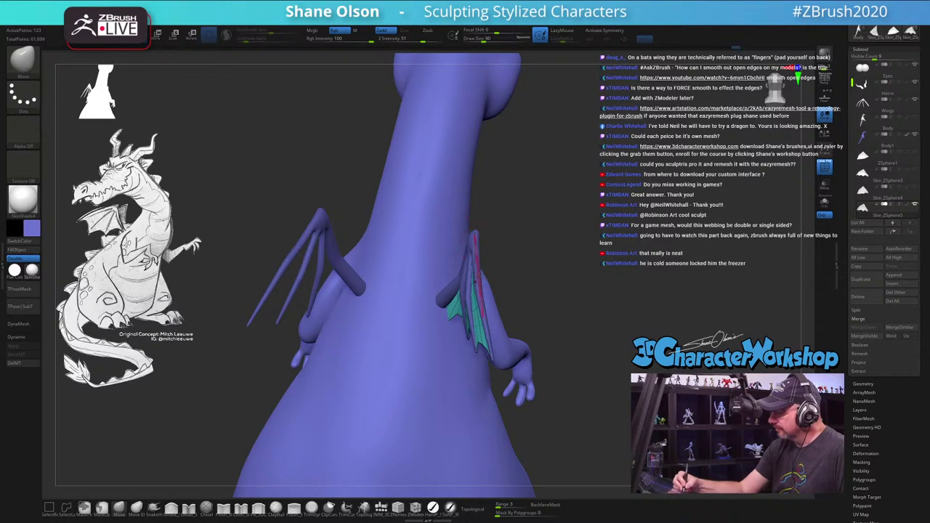
right_drag(507, 257, 536, 272)
key(shift)
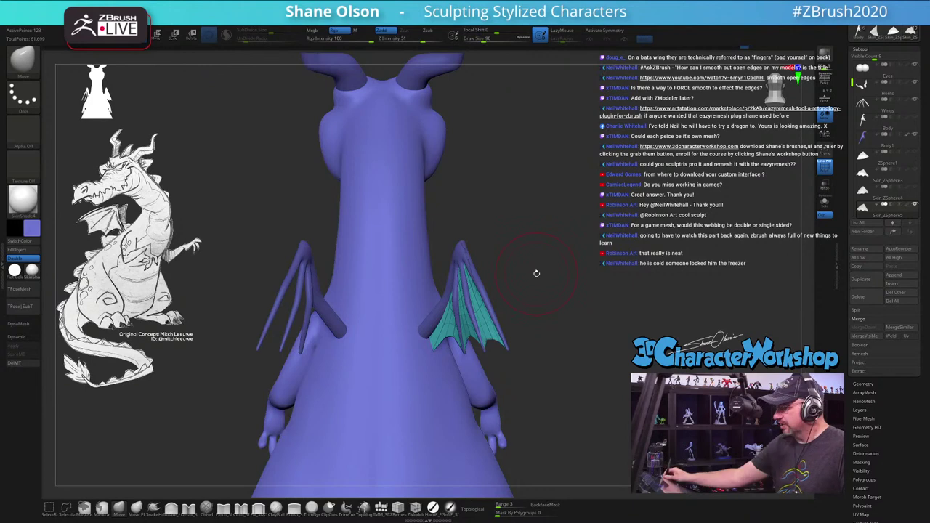
ctrl+right_drag(502, 268, 570, 306)
Step: Tilt the rear view so both wings show wider
right_drag(578, 252, 566, 237)
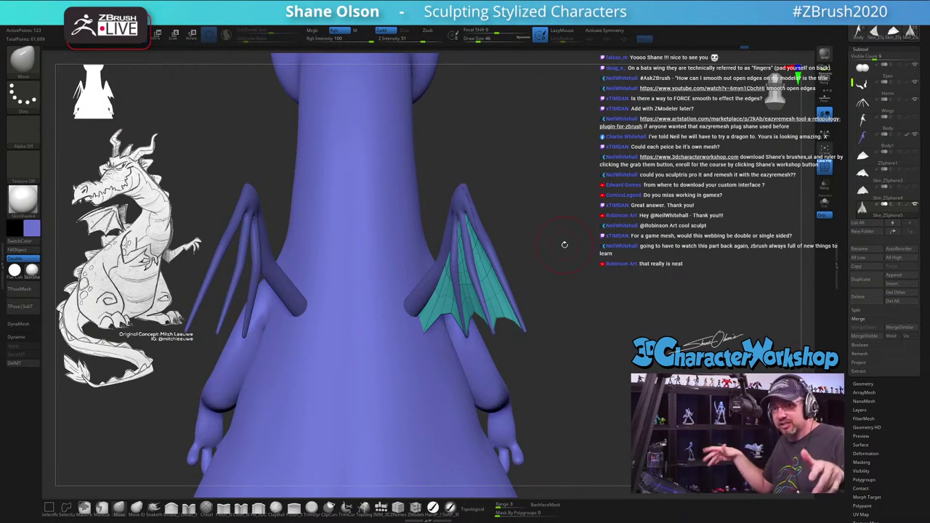
drag(578, 222, 626, 274)
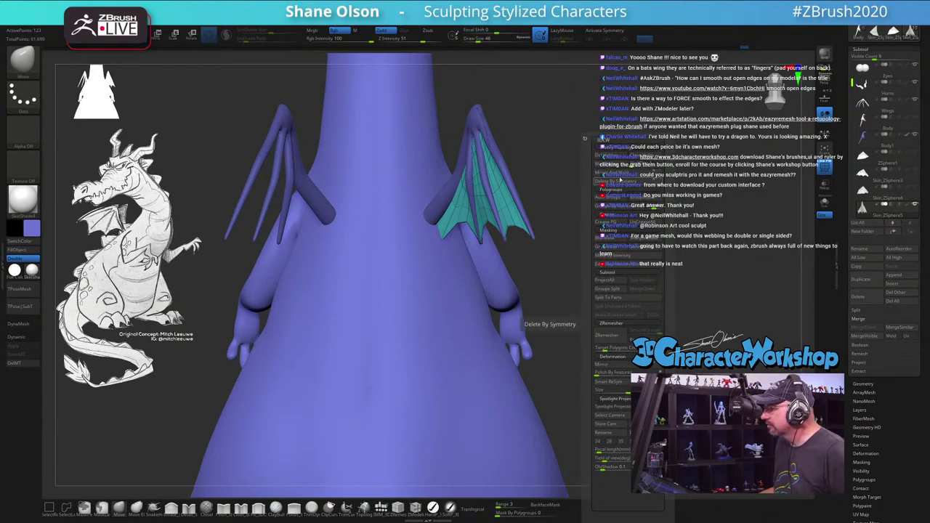
Step: Run Mirror And Weld, then delete the lower subdivision levels with Del Lower in Tool > Geometry
click(614, 173)
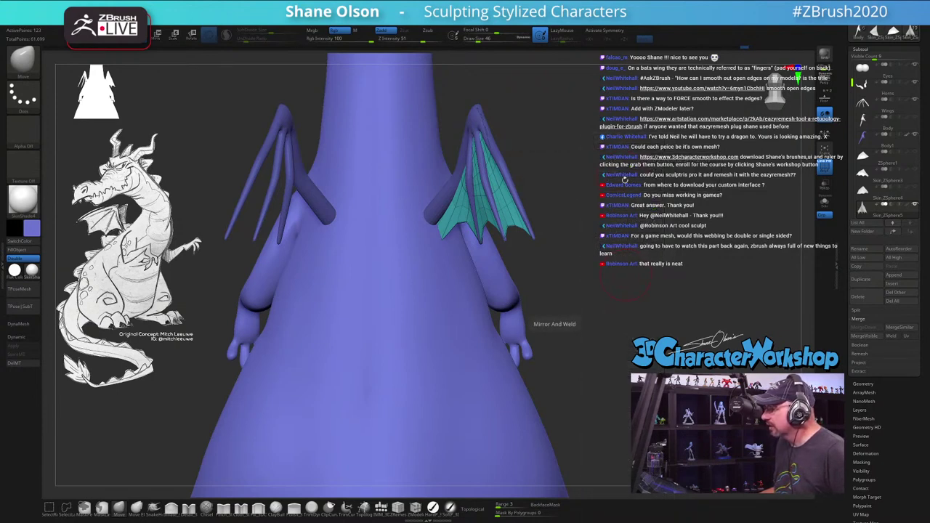
scroll(842, 276, down, 5)
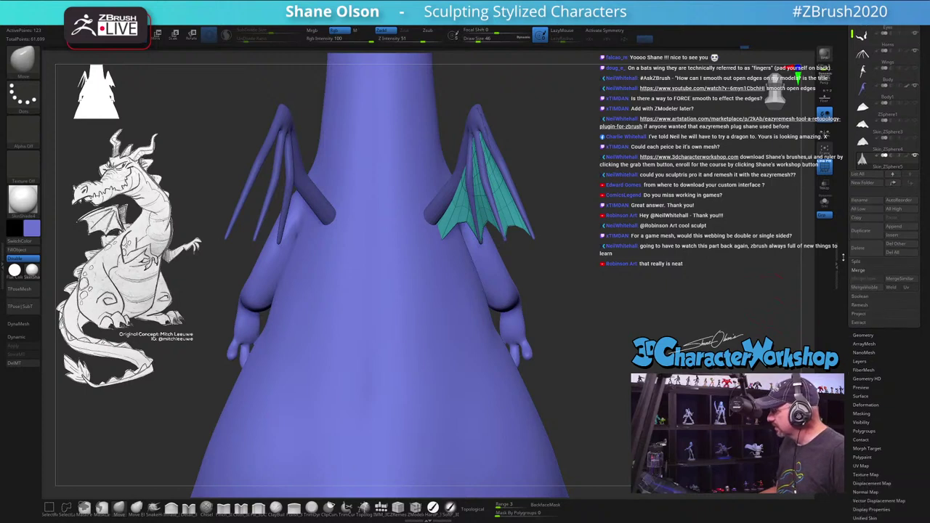
click(864, 244)
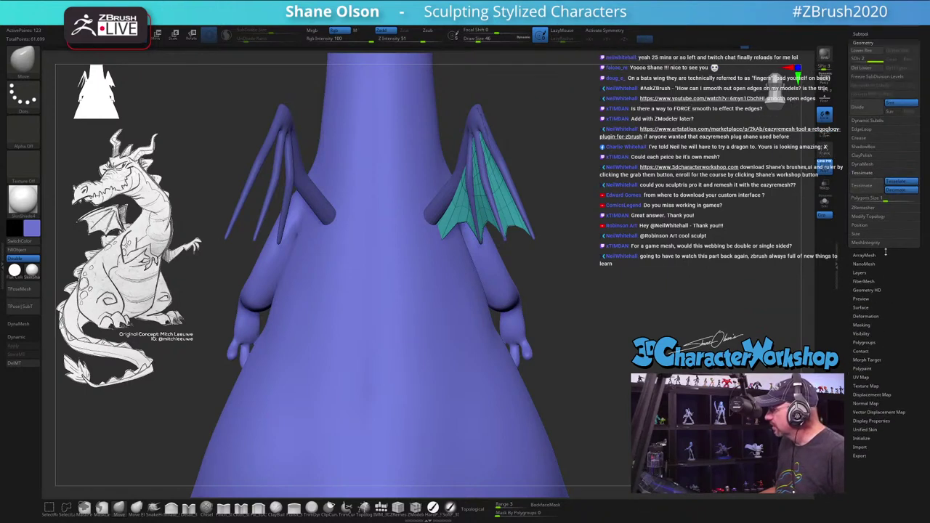
click(860, 67)
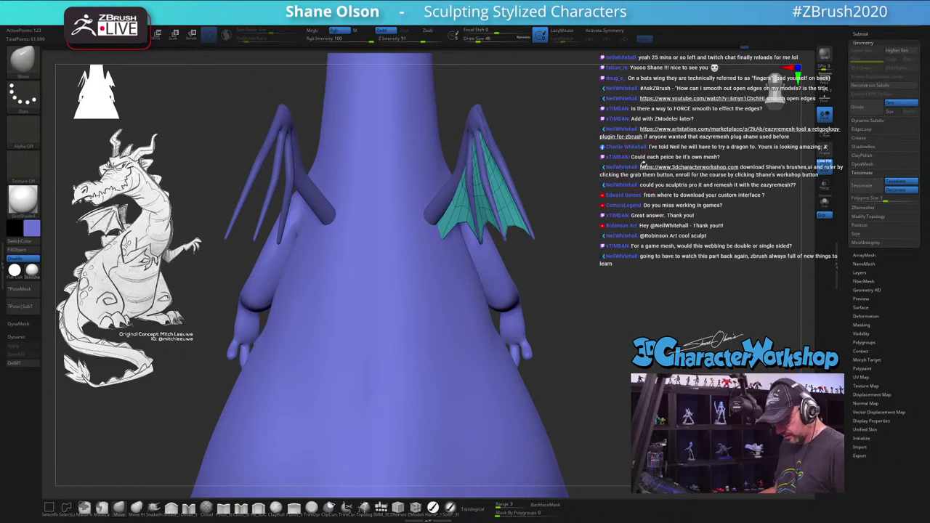
key(shift+m)
Step: Mirror and weld the webbing onto the left wing, then inspect both webbed wings from several angles
key(m)
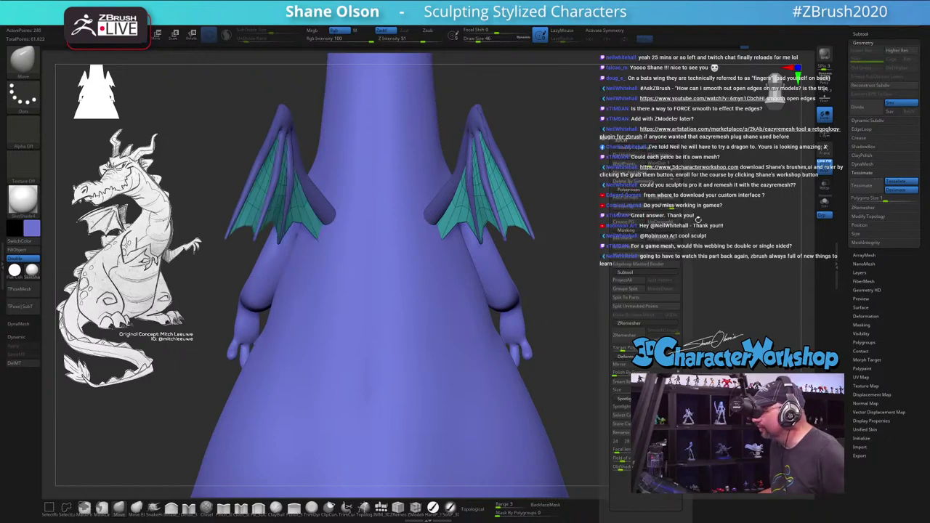
drag(676, 240, 442, 400)
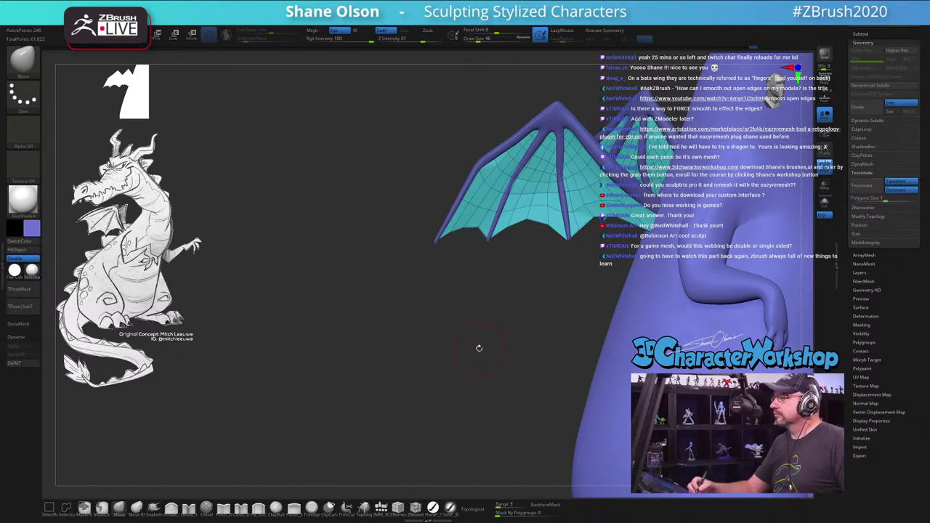
drag(480, 351, 443, 280)
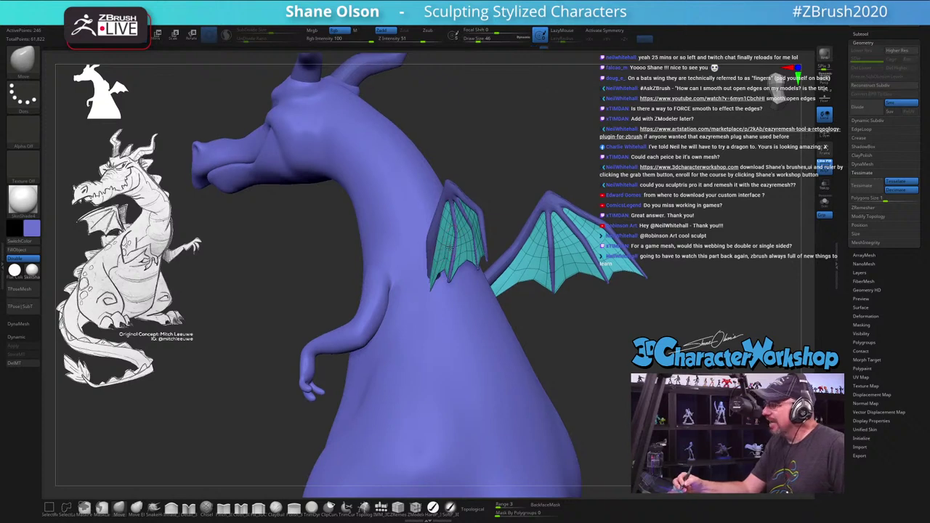
mouse_move(441, 257)
mouse_down()
mouse_move(441, 269)
mouse_move(446, 256)
mouse_move(533, 215)
mouse_move(521, 288)
mouse_up()
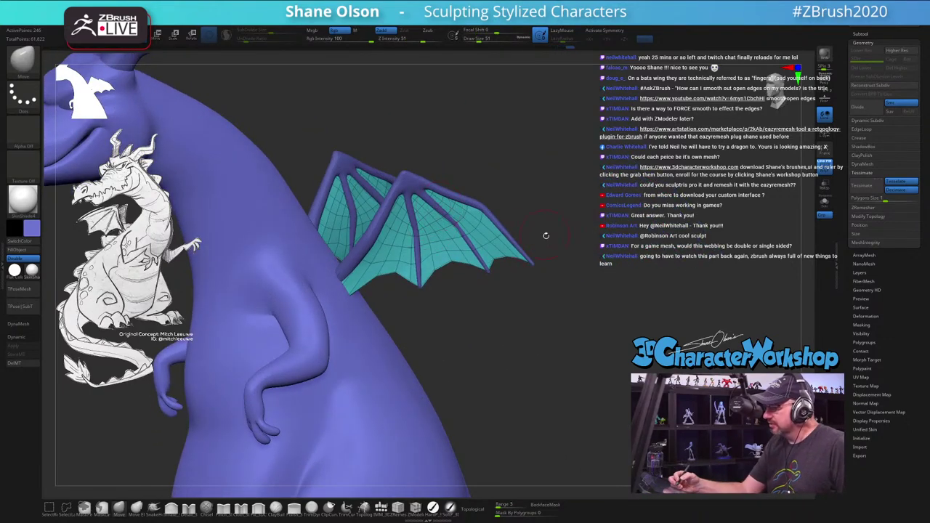
drag(545, 235, 569, 281)
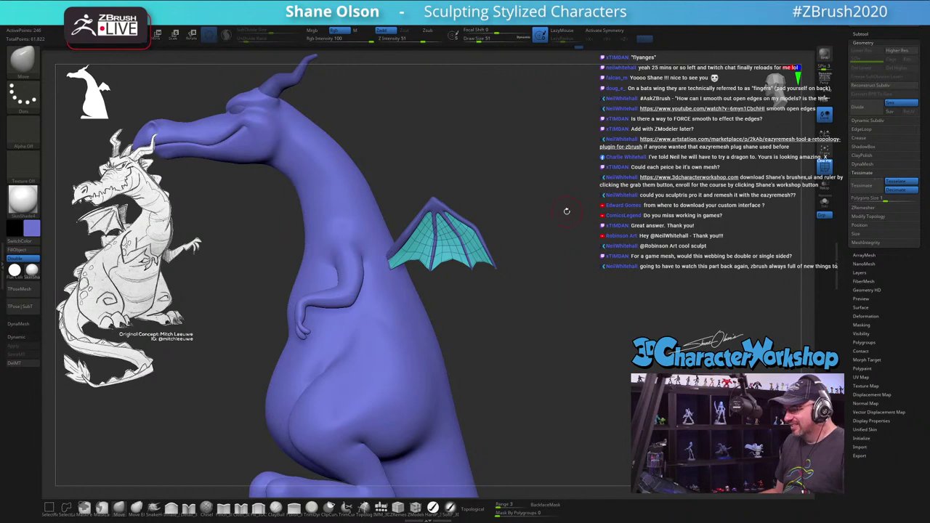
drag(562, 202, 494, 312)
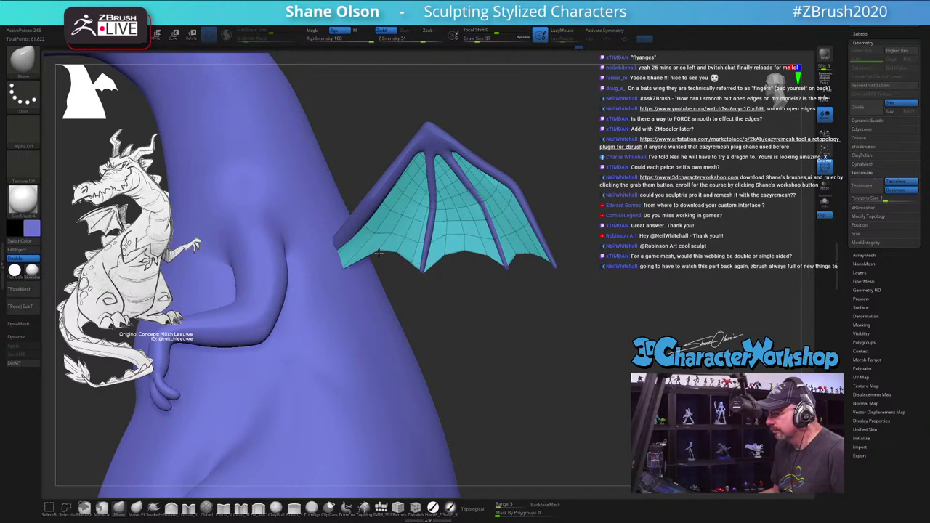
drag(501, 292, 624, 222)
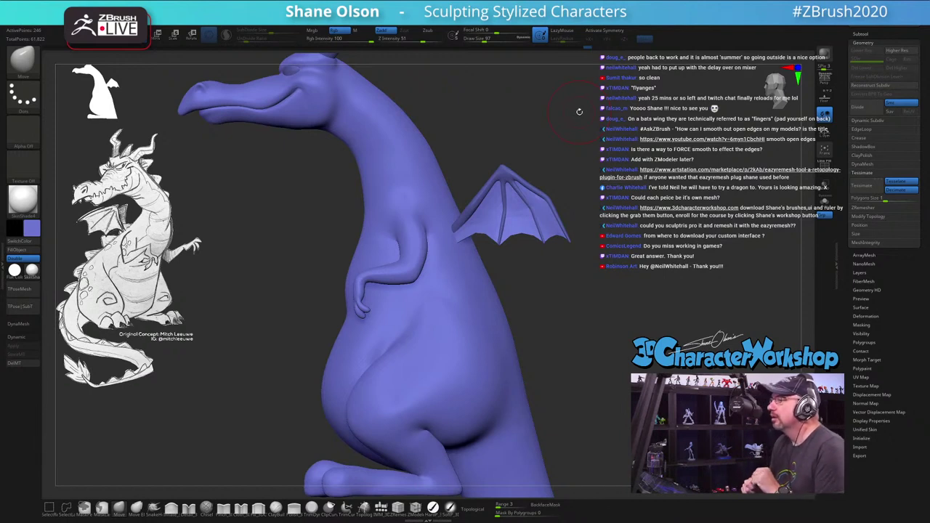
drag(616, 130, 591, 166)
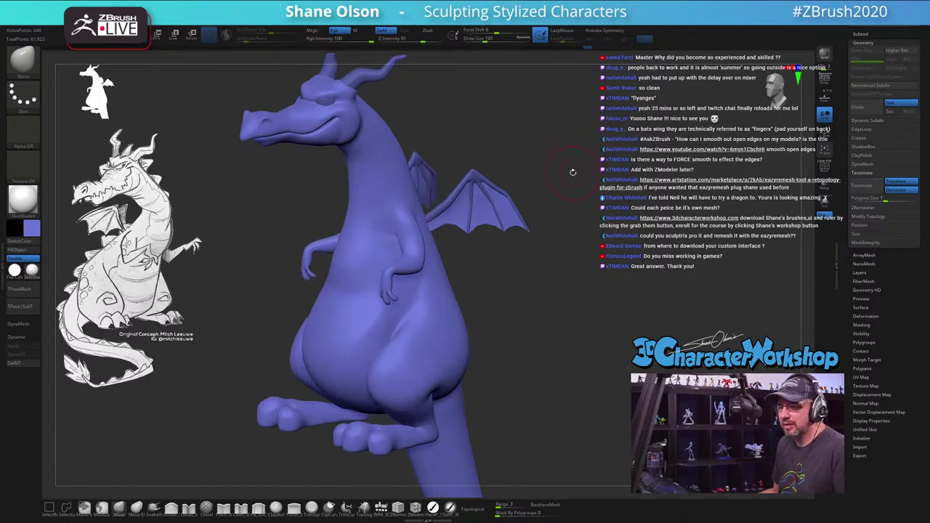
drag(551, 162, 556, 165)
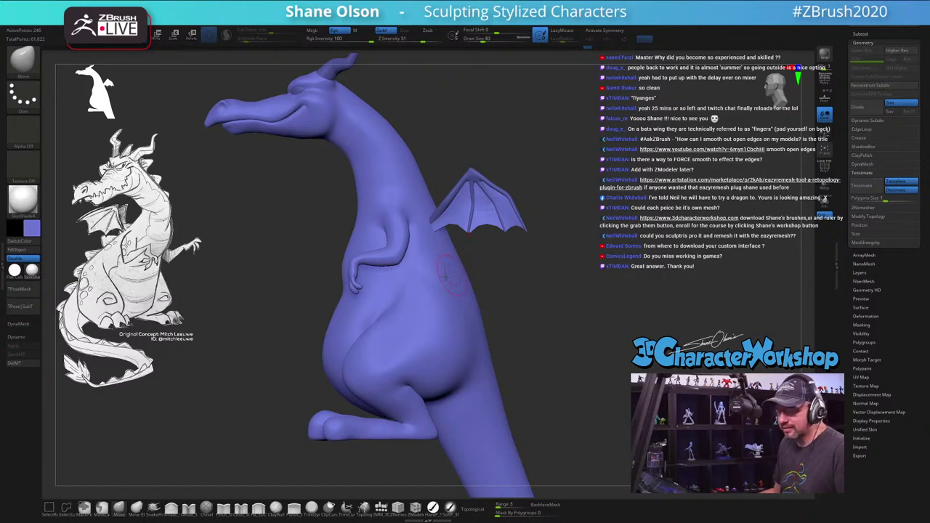
drag(282, 245, 373, 294)
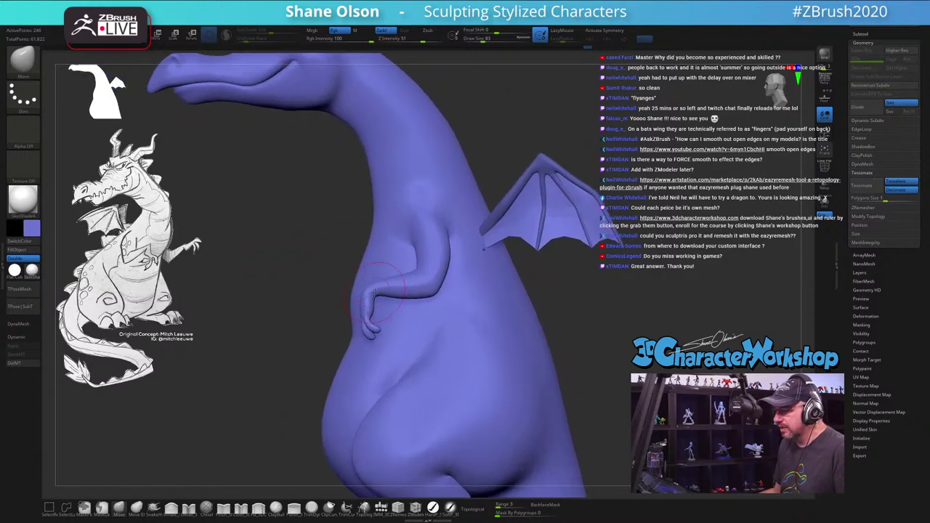
Step: Turn on mirrored symmetry with X and zoom in onto the dragon's arm
key(x)
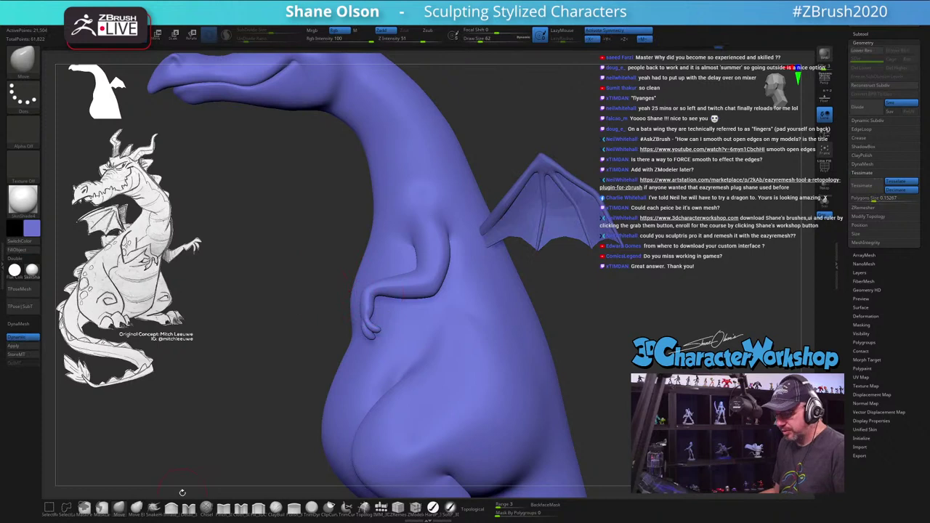
drag(277, 358, 284, 260)
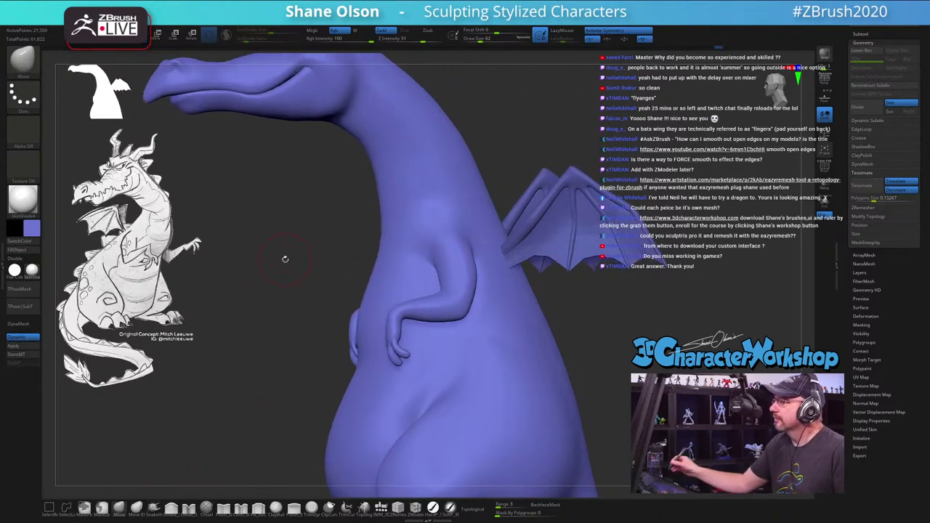
drag(608, 323, 592, 327)
key(s)
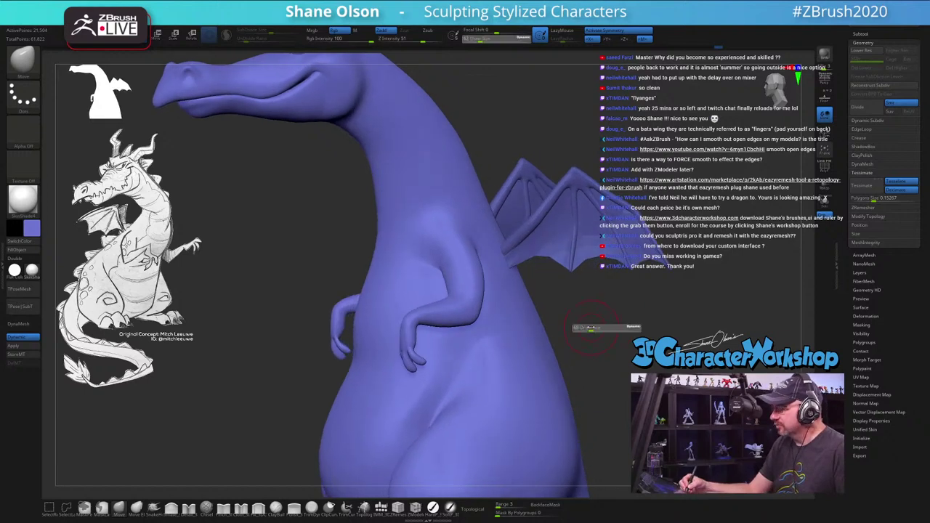
drag(411, 314, 420, 306)
key(space)
drag(320, 349, 351, 358)
Step: Switch to a different sculpting brush at size about 29 and view the arm from behind
click(172, 507)
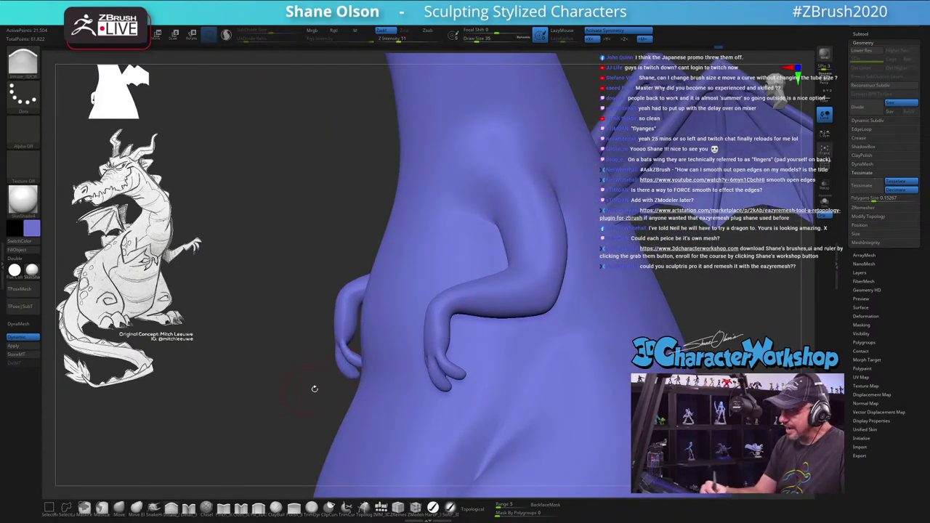
key(s)
mouse_move(348, 348)
mouse_down()
mouse_move(368, 355)
mouse_move(362, 360)
mouse_move(499, 325)
mouse_move(494, 339)
mouse_up()
key(s)
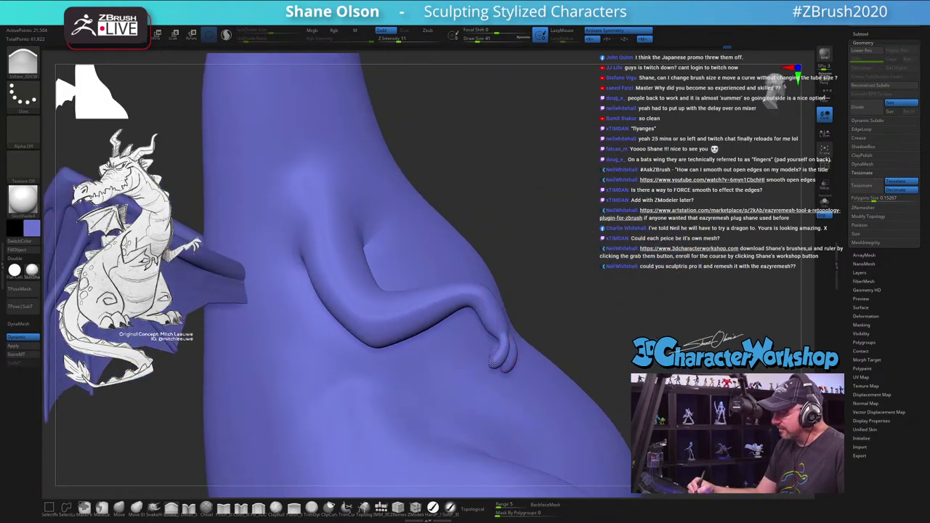
drag(572, 327, 548, 333)
right_drag(482, 364, 500, 359)
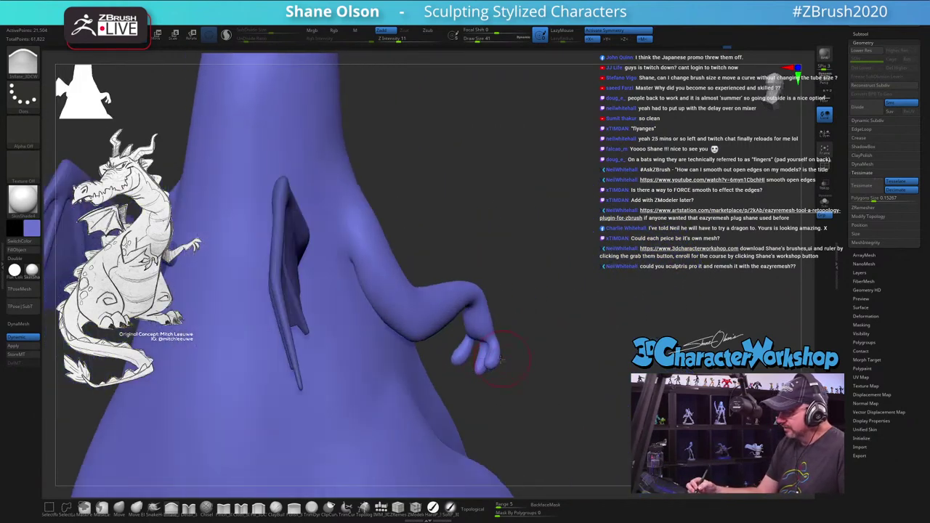
drag(534, 372, 499, 374)
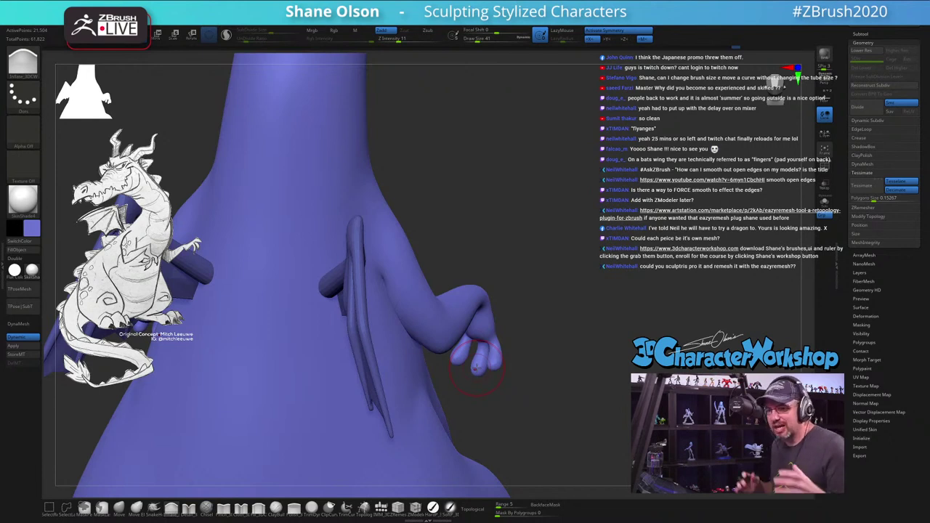
mouse_move(519, 344)
mouse_down()
mouse_move(496, 339)
mouse_move(525, 335)
mouse_move(524, 354)
mouse_move(533, 354)
mouse_up()
Step: Switch to a smaller carving brush and bend the forearm down at the wrist
click(206, 507)
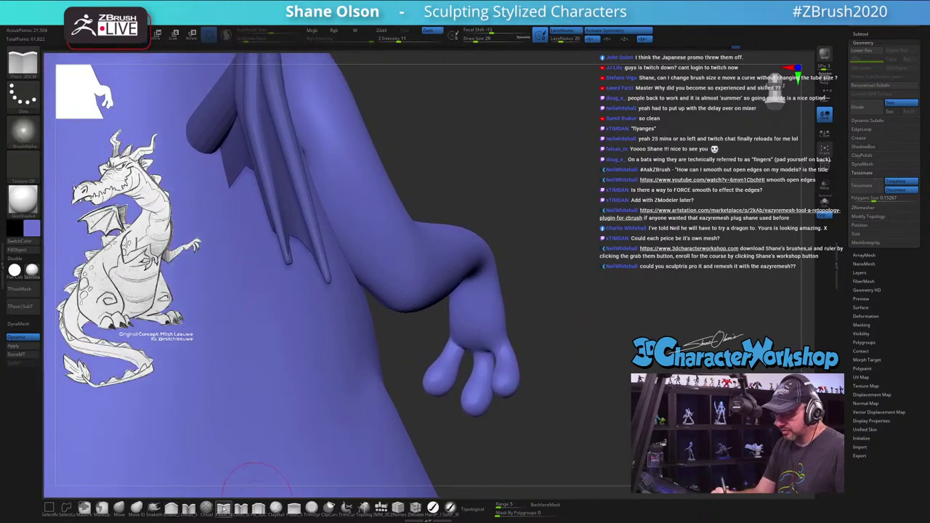
key(s)
drag(549, 321, 543, 298)
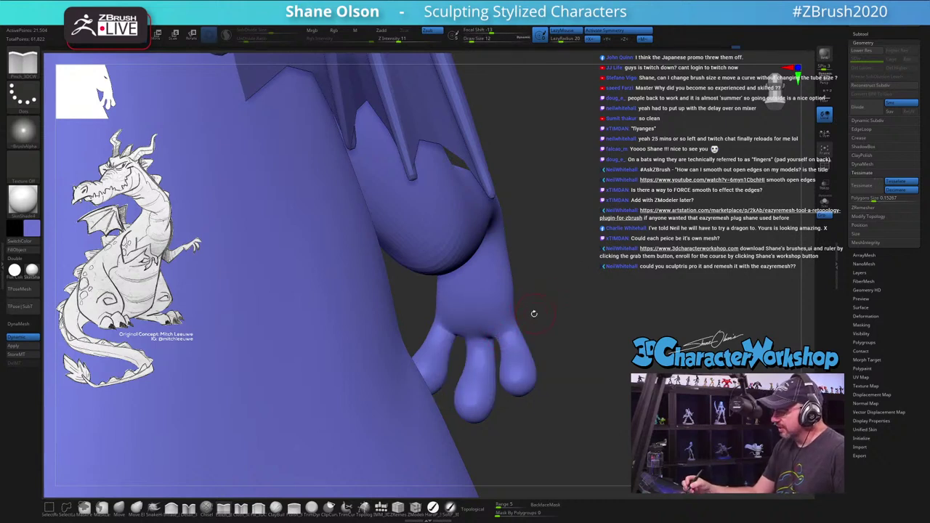
drag(540, 307, 536, 315)
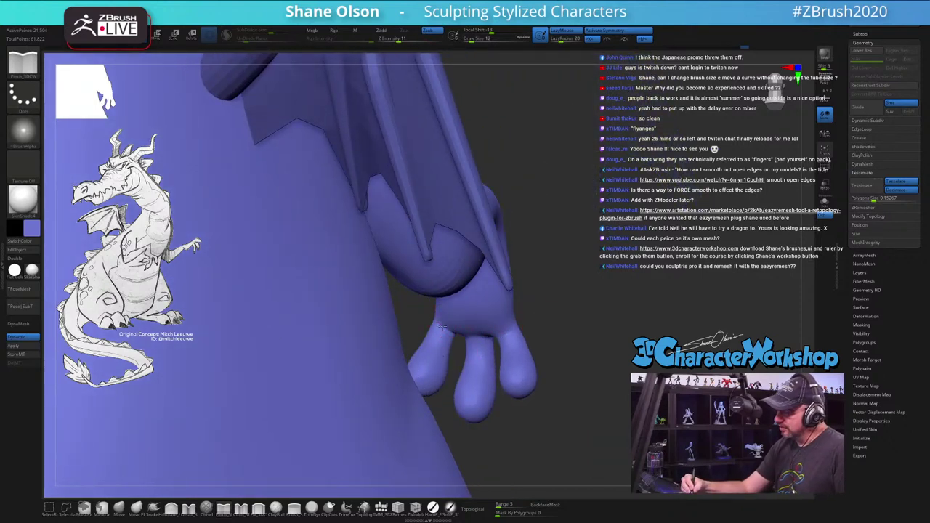
drag(561, 310, 468, 339)
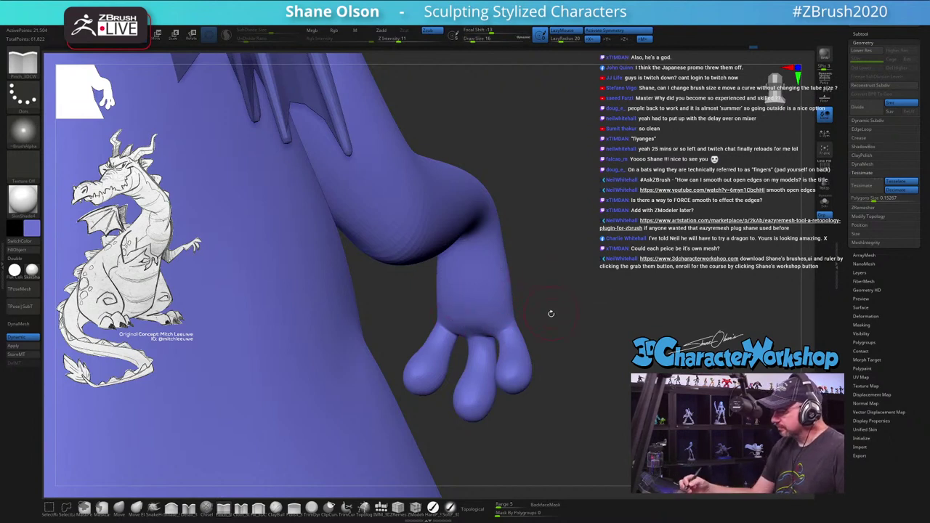
drag(551, 314, 436, 269)
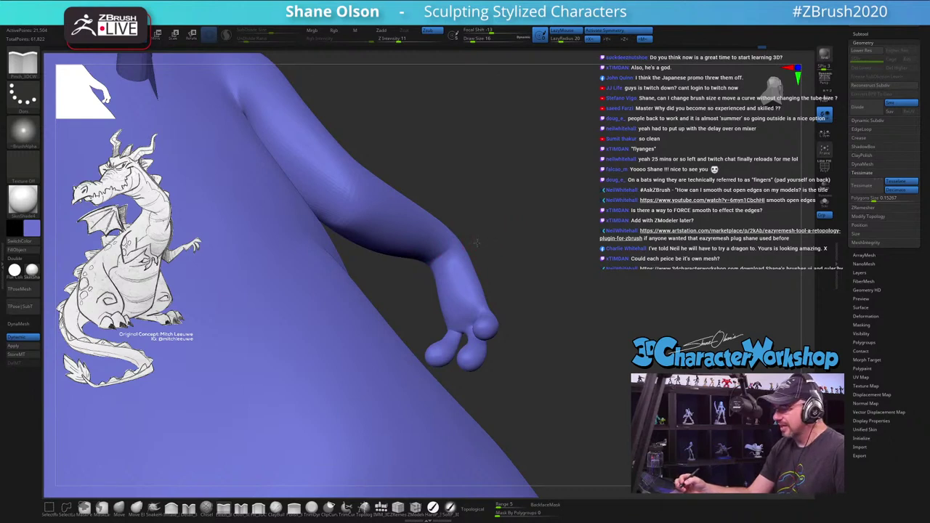
mouse_move(476, 242)
mouse_down()
mouse_move(458, 233)
mouse_move(449, 262)
mouse_up()
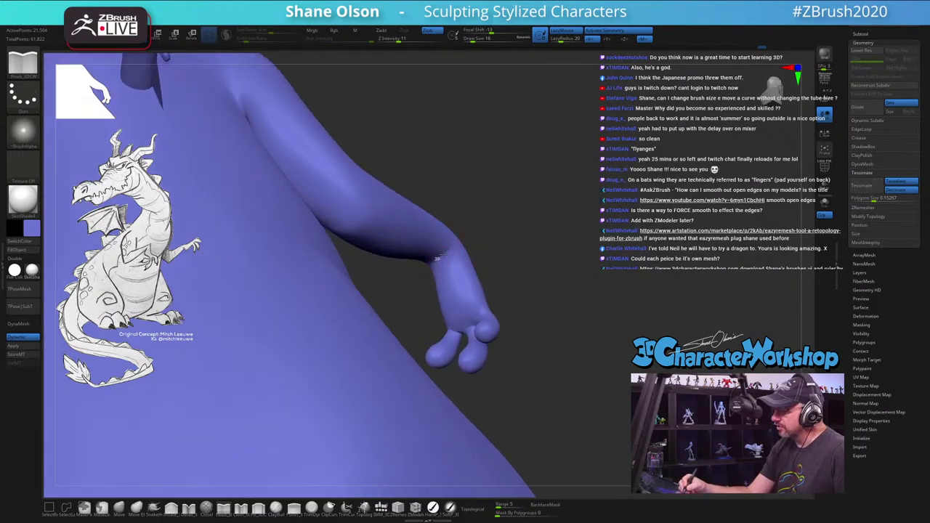
Step: Switch to the Move brush and pull the upper arm, undoing the unwanted change
mouse_move(545, 246)
mouse_down()
mouse_move(322, 254)
mouse_move(306, 367)
mouse_move(421, 280)
mouse_up()
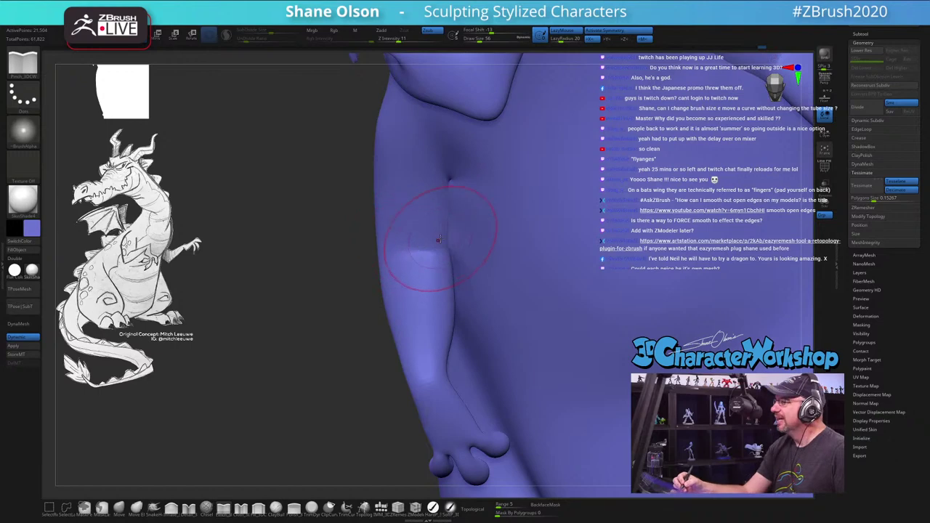
drag(462, 272, 589, 268)
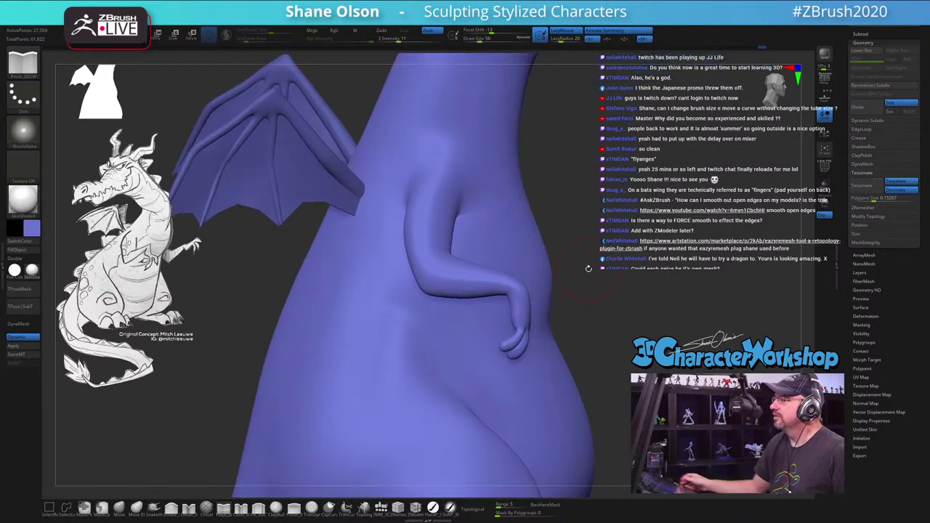
drag(611, 190, 636, 189)
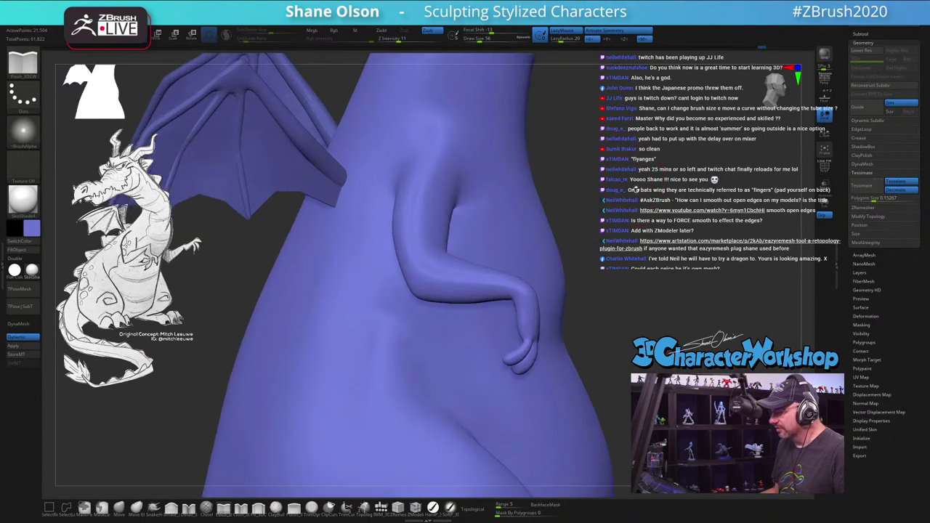
click(119, 508)
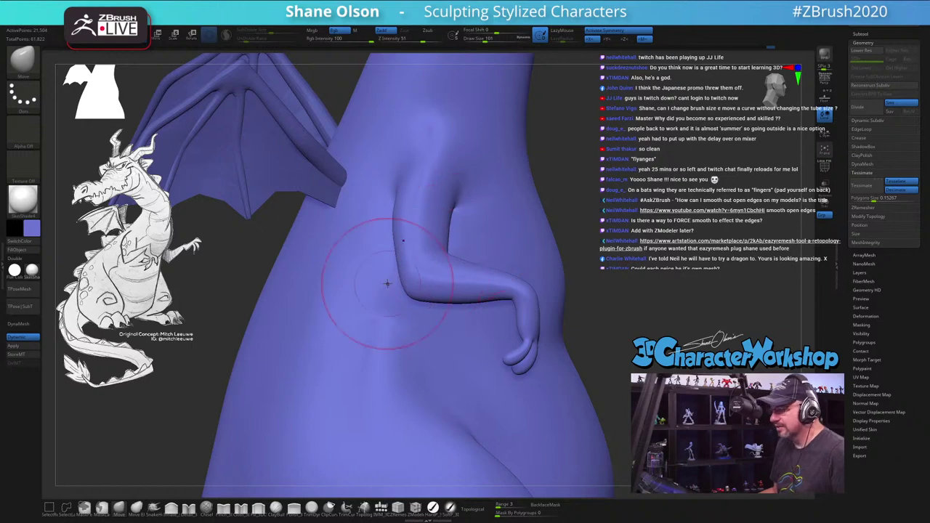
mouse_move(405, 233)
mouse_down()
mouse_move(390, 208)
mouse_move(380, 214)
mouse_move(391, 200)
mouse_move(395, 266)
mouse_move(392, 245)
mouse_move(443, 197)
mouse_move(436, 225)
mouse_up()
key(s)
key(ctrl+z)
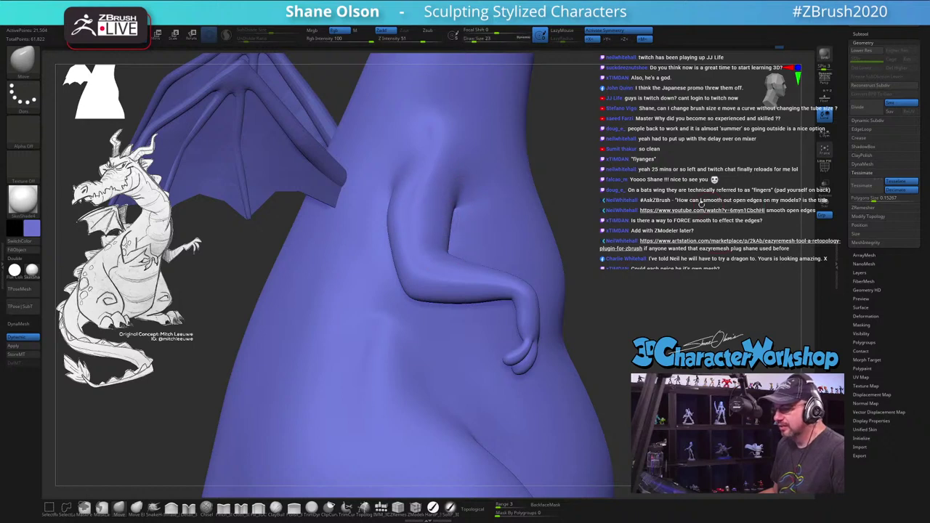
Step: Set the brush size to 97 then 83 and rotate to a front view of the arms
drag(702, 205, 623, 187)
key(s)
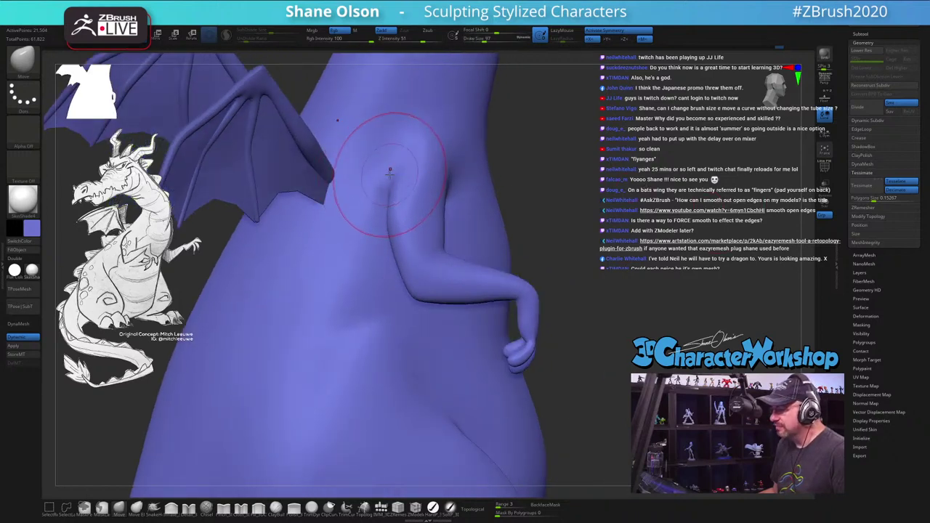
drag(373, 156, 378, 156)
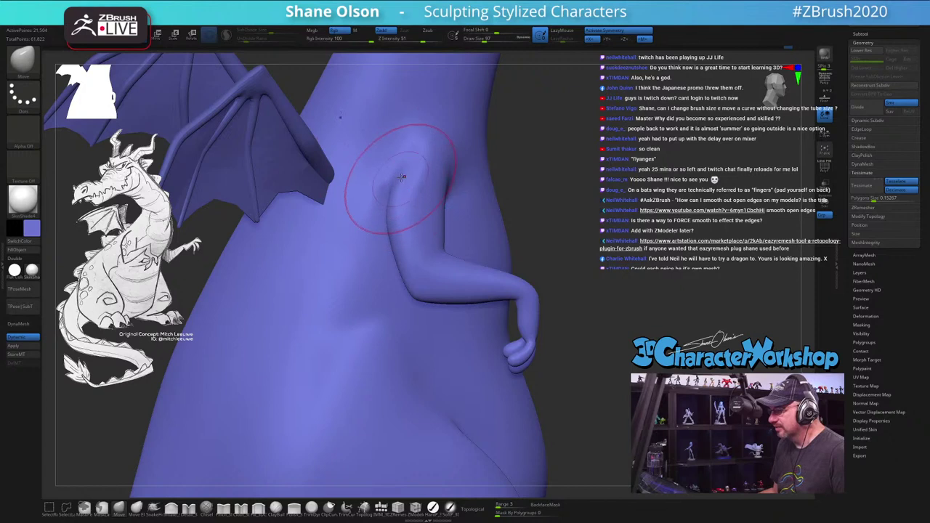
key(s)
drag(436, 166, 411, 165)
drag(623, 187, 613, 184)
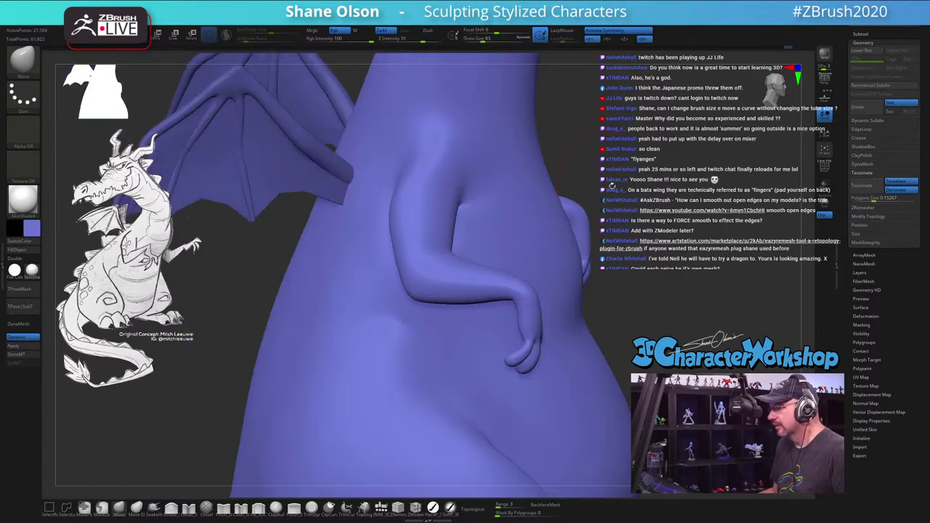
drag(671, 179, 640, 182)
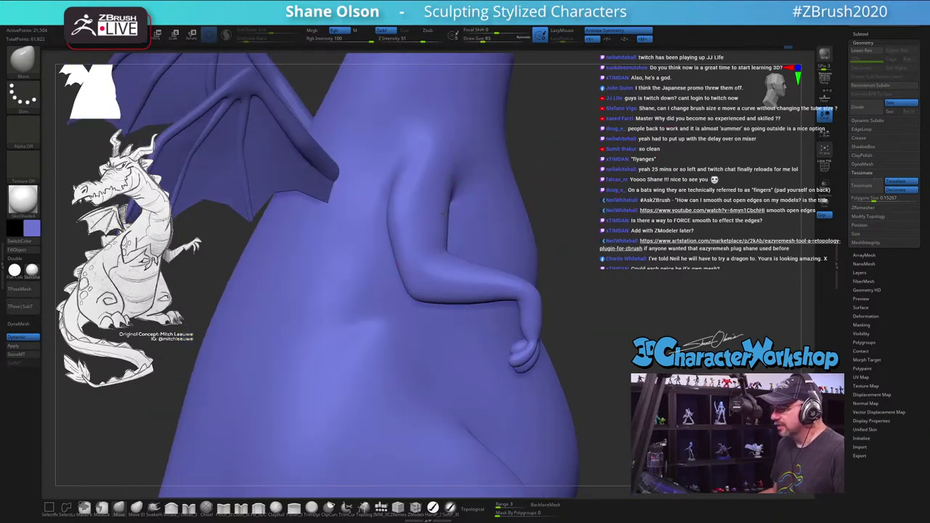
drag(584, 188, 608, 276)
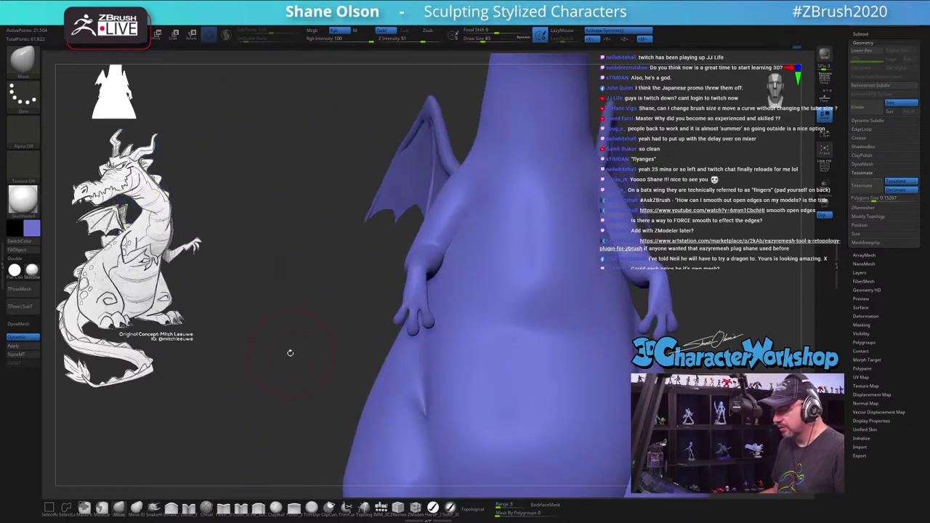
Step: Reduce the brush to Draw Size 44 and sculpt the dragon's small hands
drag(290, 352, 291, 357)
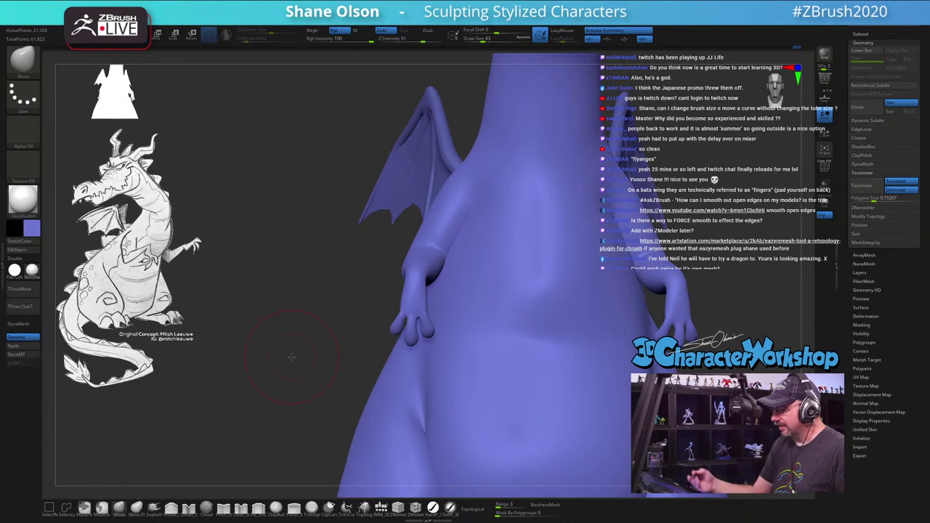
drag(409, 304, 385, 291)
key(s)
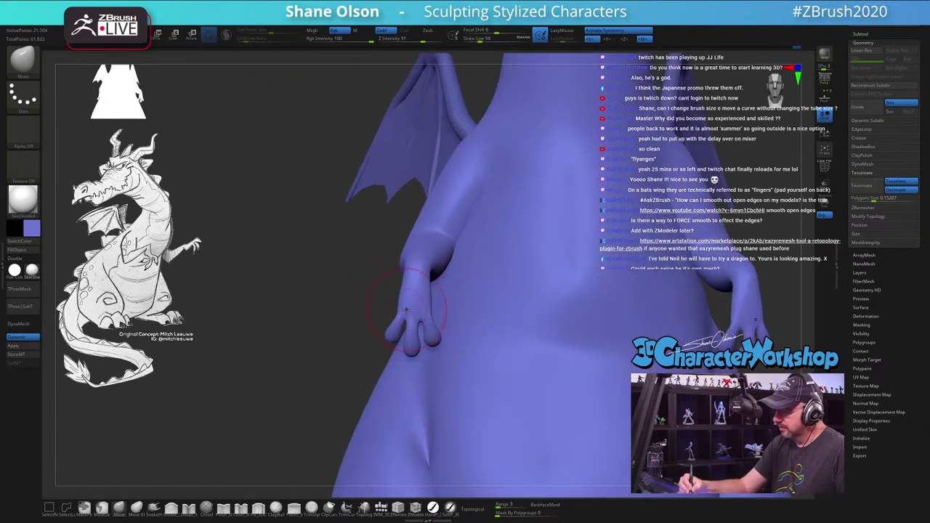
click(411, 309)
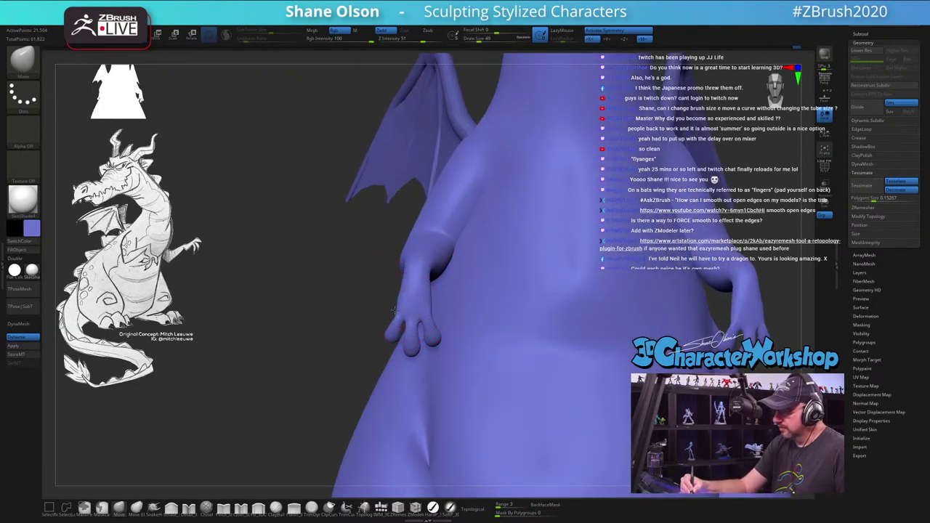
mouse_move(436, 301)
mouse_down()
mouse_move(447, 288)
mouse_move(424, 306)
mouse_move(445, 284)
mouse_up()
key(s)
click(445, 300)
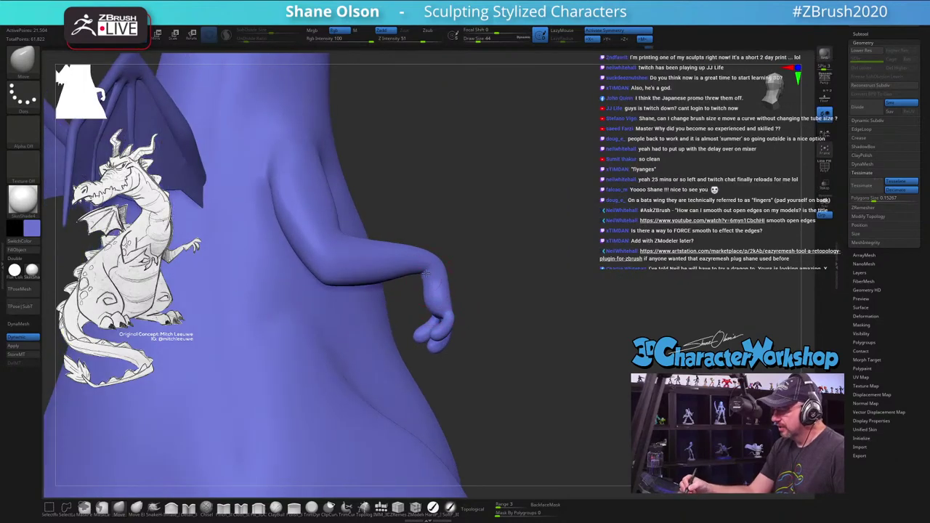
Step: Check both arms from around the model, then zoom out to frame the full dragon
mouse_move(521, 270)
mouse_down()
mouse_move(458, 251)
mouse_move(407, 211)
mouse_move(393, 234)
mouse_up()
drag(386, 190, 383, 279)
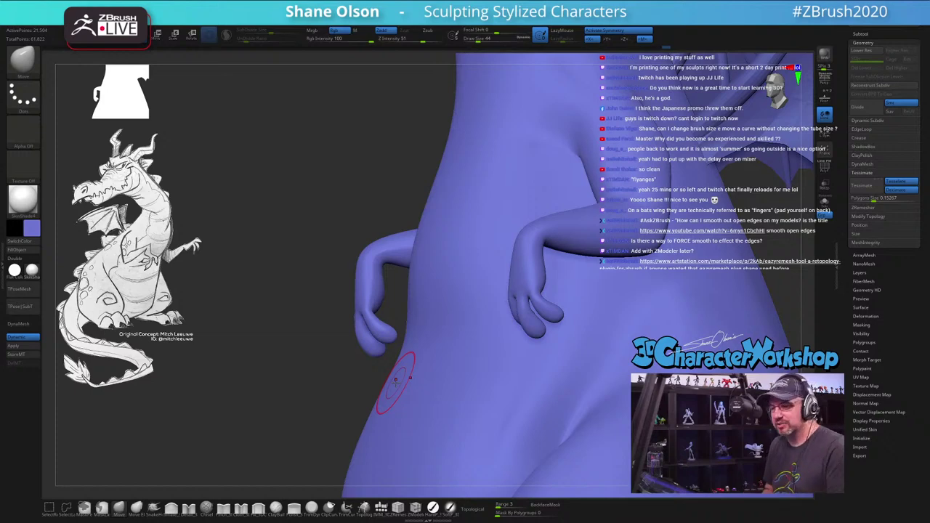
mouse_move(386, 303)
mouse_down()
mouse_move(407, 284)
mouse_move(572, 322)
mouse_move(663, 308)
mouse_move(650, 325)
mouse_move(618, 334)
mouse_move(569, 340)
mouse_move(538, 324)
mouse_up()
Step: Smooth the belly and hips from front and three-quarter views, enlarging the brush to 140
key(s)
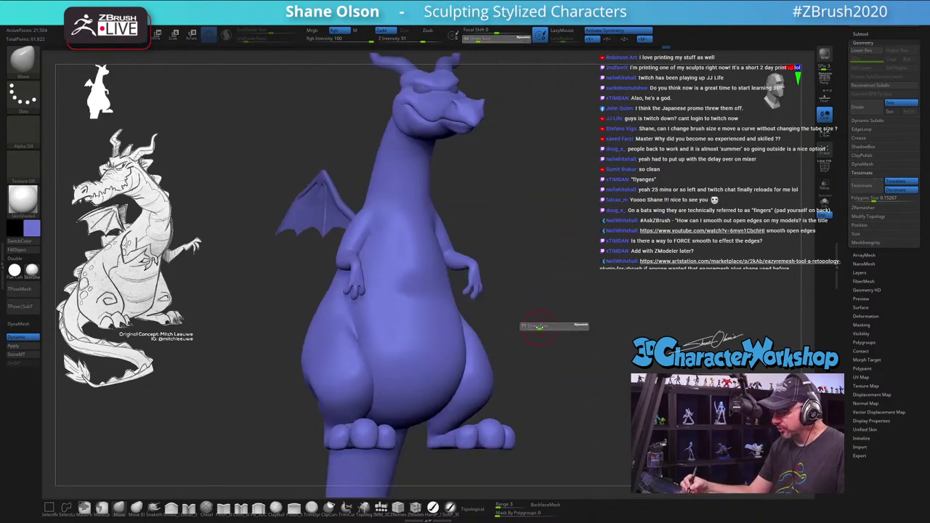
click(539, 327)
key(shift)
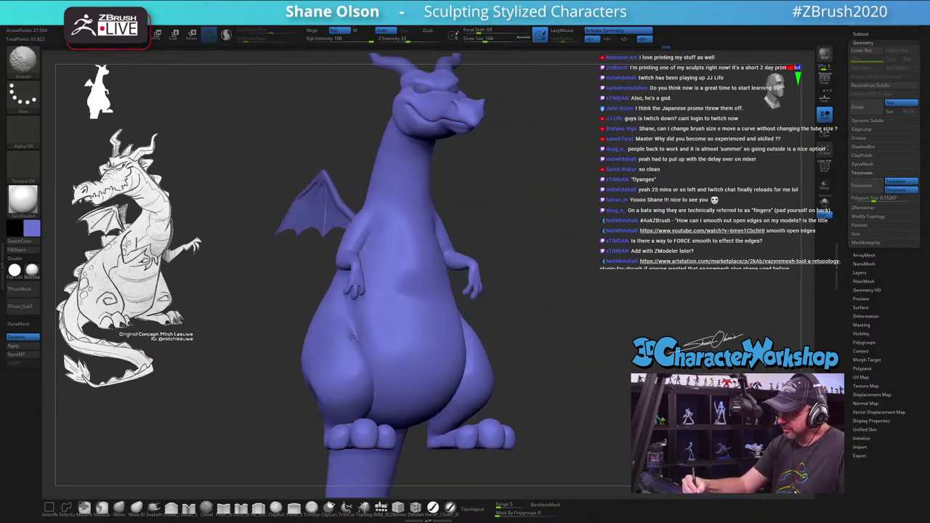
shift+drag(502, 338, 453, 309)
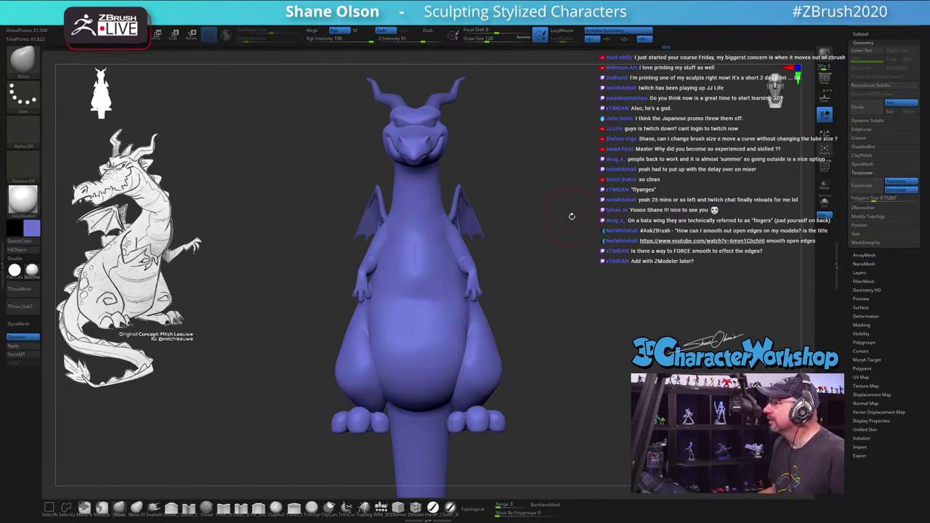
mouse_move(572, 216)
alt+mouse_down()
mouse_move(565, 207)
mouse_move(610, 216)
alt+mouse_up()
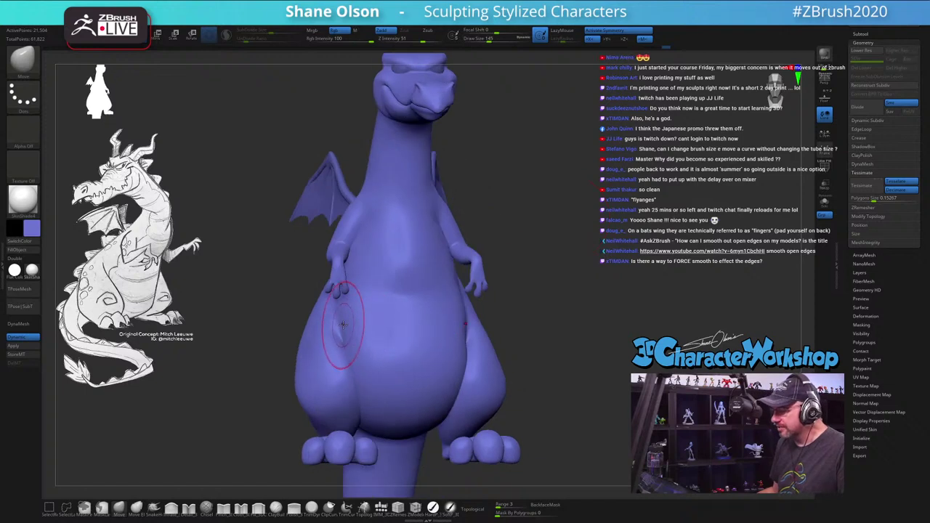
shift+drag(552, 324, 672, 317)
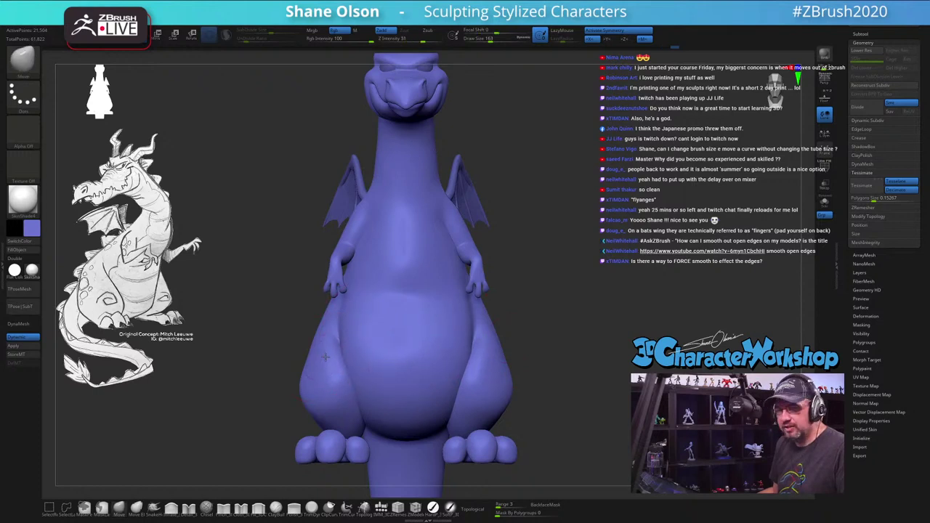
drag(553, 341, 457, 345)
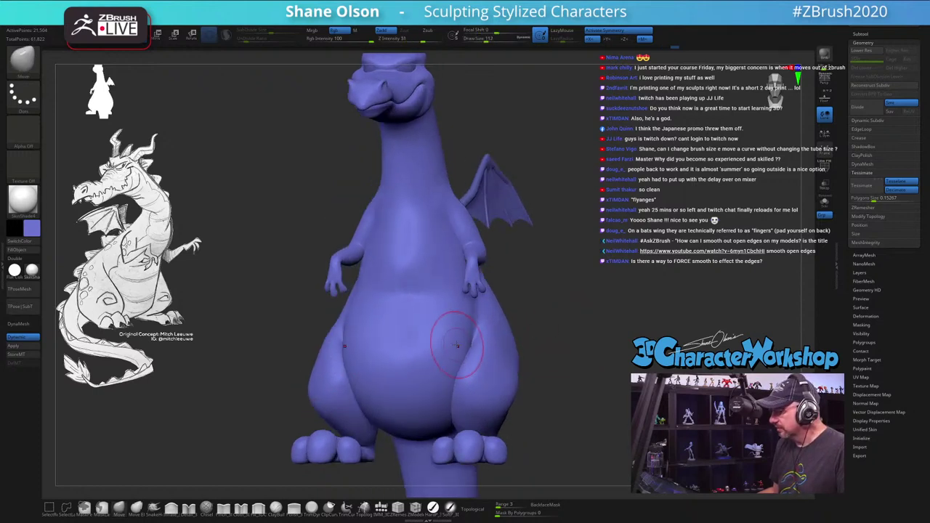
key(s)
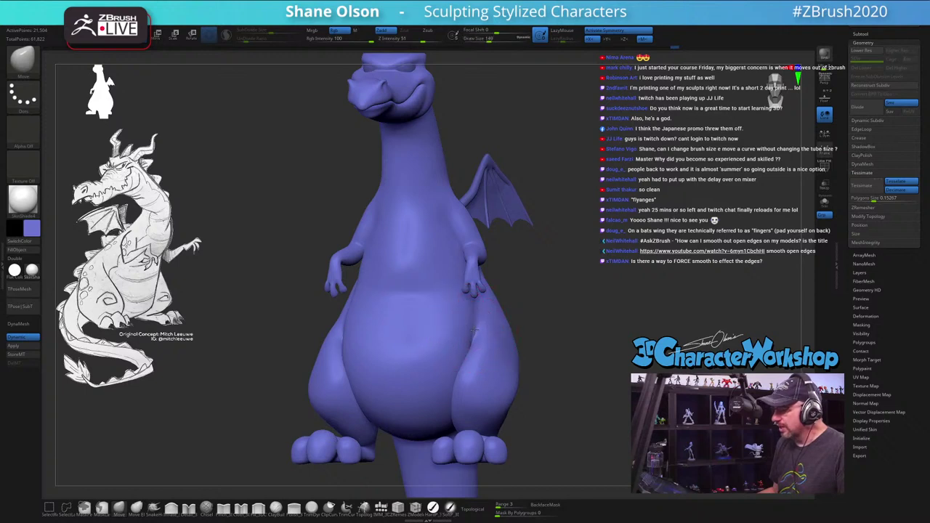
mouse_move(589, 279)
mouse_down()
mouse_move(564, 280)
mouse_move(549, 305)
mouse_move(560, 331)
mouse_move(589, 328)
mouse_move(575, 325)
mouse_move(593, 270)
mouse_move(545, 303)
mouse_move(534, 266)
mouse_up()
Step: Enlarge the brush to Draw Size 223 and sculpt the arms from a front view
key(s)
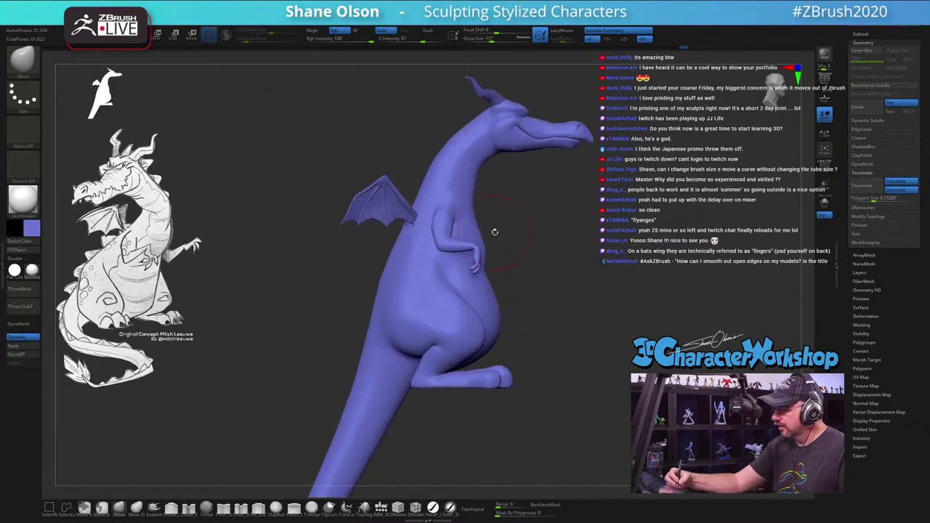
key(s)
drag(488, 211, 482, 229)
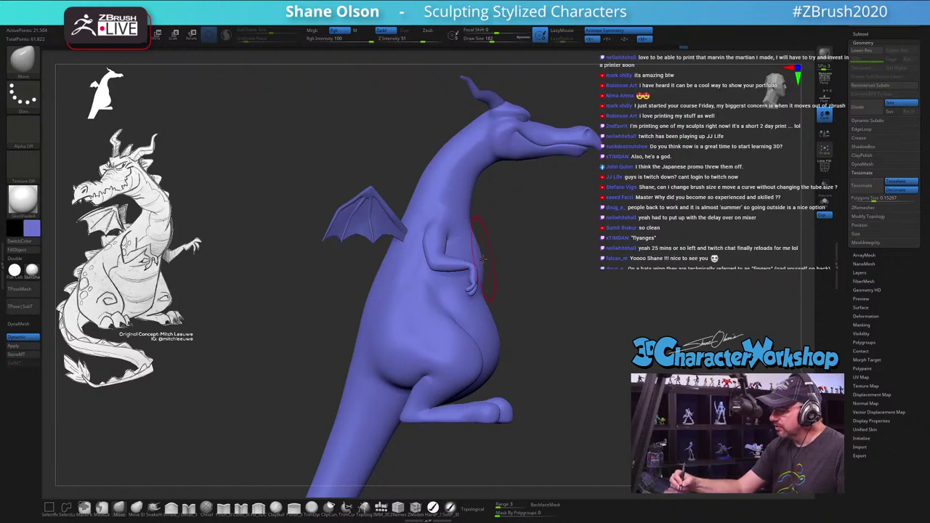
key(s)
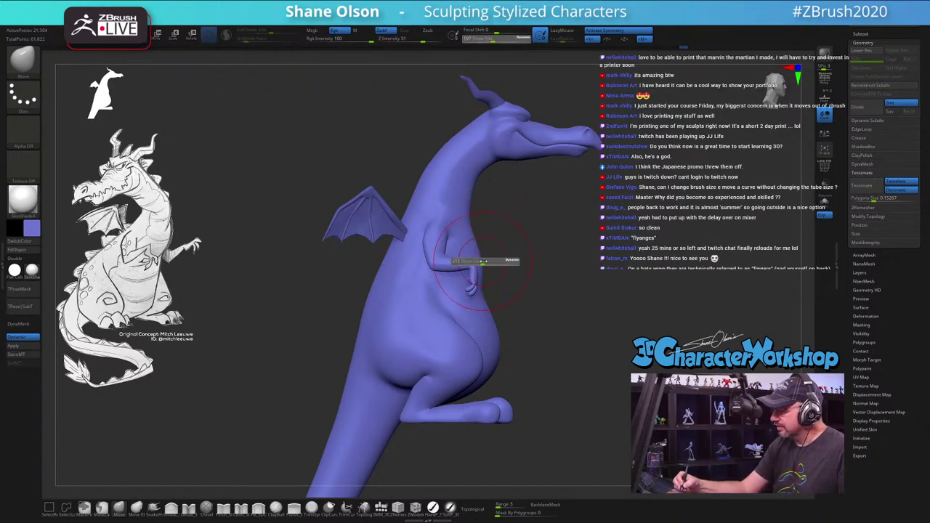
key(s)
right_drag(492, 283, 540, 301)
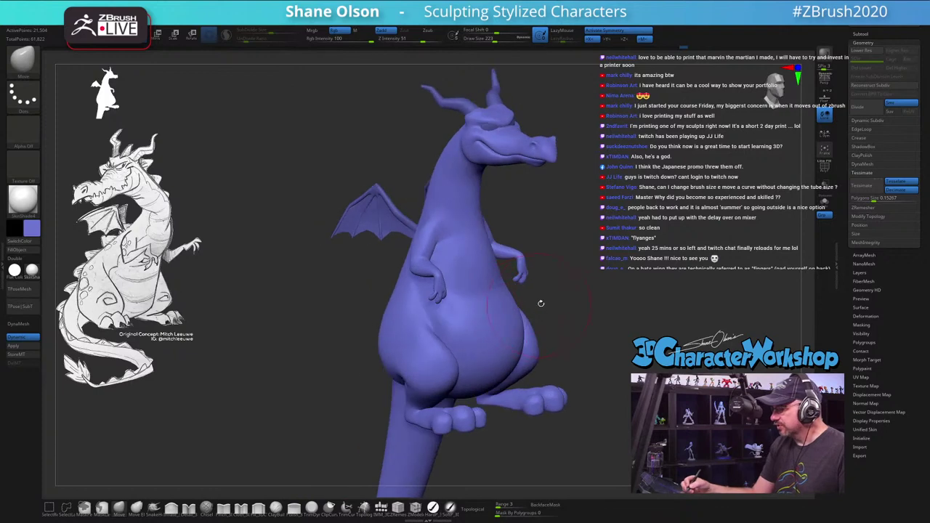
Step: Resize the brush to 167, then 182, refining the arms and shoulders from three-quarter and side angles
key([)
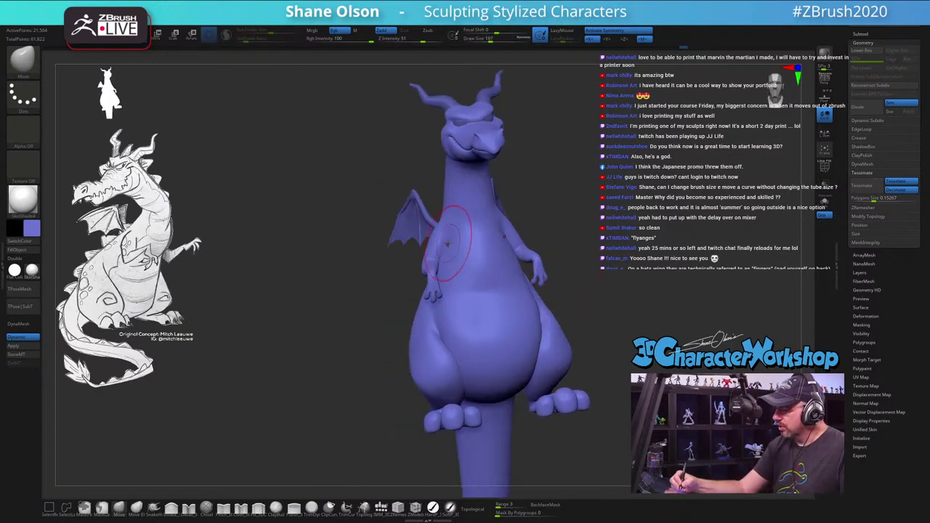
mouse_move(446, 211)
right_down()
mouse_move(485, 236)
mouse_move(500, 266)
right_up()
key(])
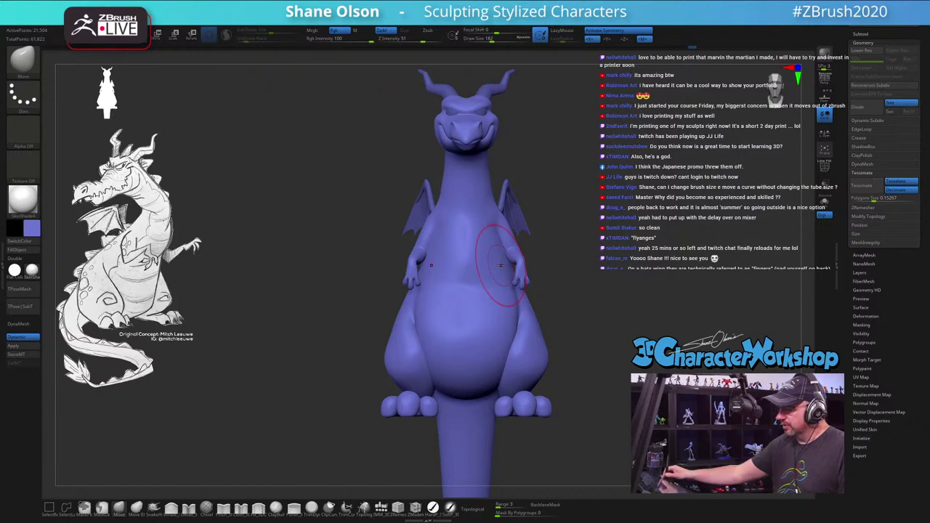
mouse_move(298, 261)
mouse_down()
mouse_move(284, 263)
mouse_move(301, 259)
mouse_move(320, 309)
mouse_move(333, 256)
mouse_up()
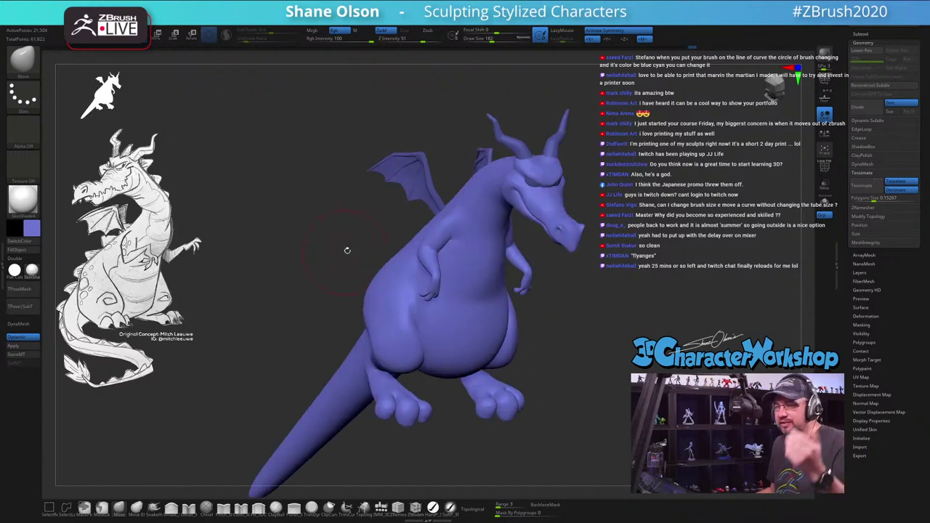
drag(312, 200, 325, 233)
mouse_move(603, 341)
mouse_down()
mouse_move(622, 348)
mouse_move(640, 314)
mouse_up()
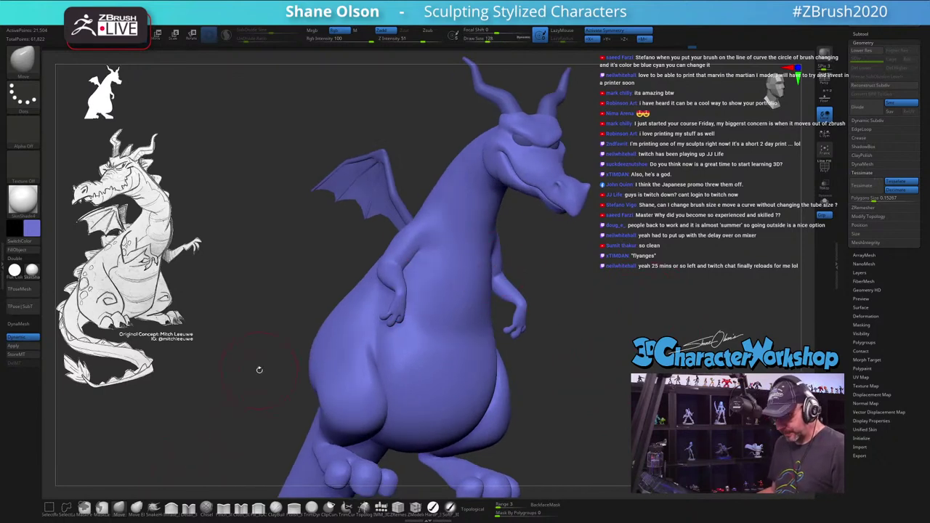
Step: With Transpose Move, mask everything except the arms and shift both arms symmetrically
key(w)
ctrl+click(396, 251)
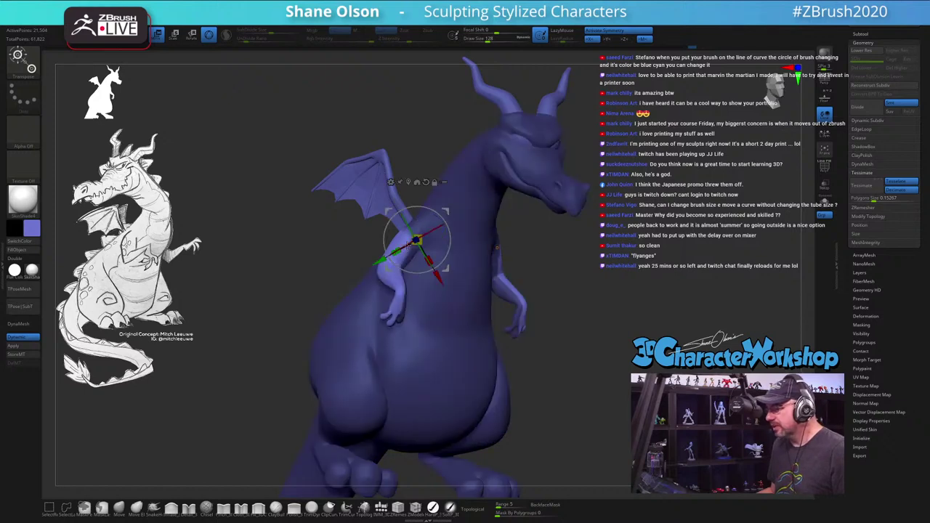
drag(451, 210, 446, 211)
click(410, 200)
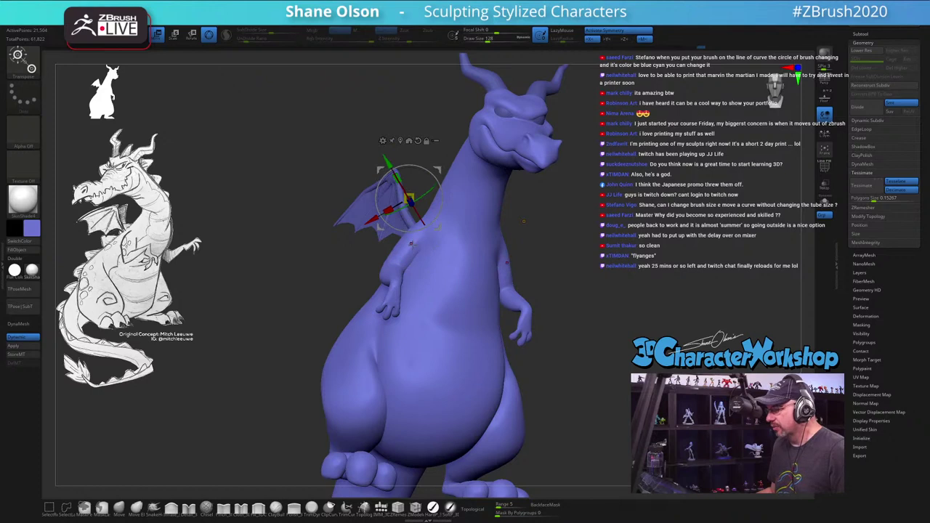
ctrl+click(411, 245)
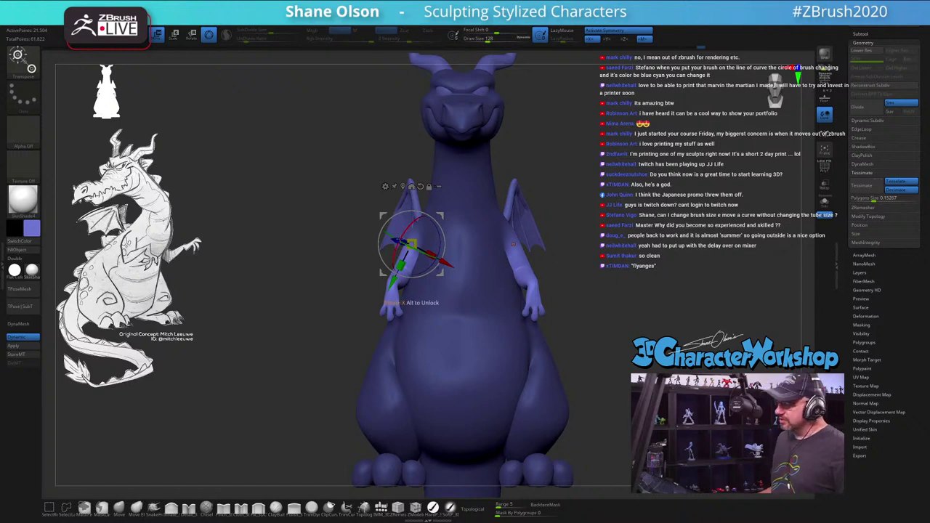
drag(419, 255, 425, 252)
Step: Check the new arm position from side and front views, re-placing the gizmo on the chest, then resume sculpting
drag(240, 324, 303, 322)
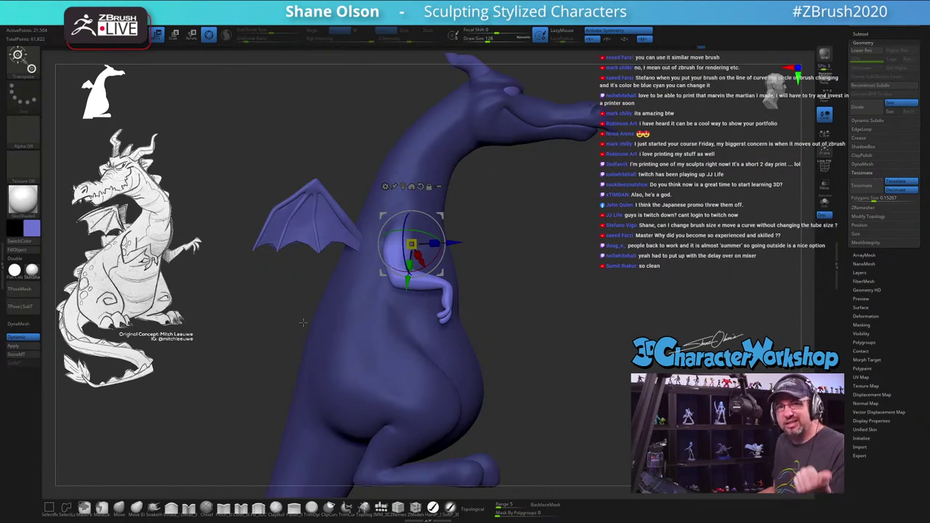
drag(583, 258, 472, 247)
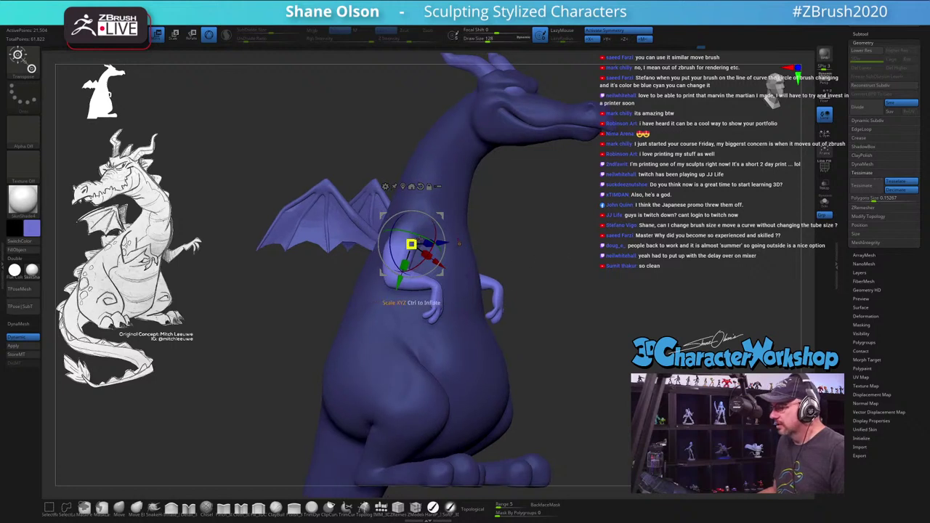
click(460, 244)
drag(558, 255, 479, 217)
shift+drag(407, 248, 347, 243)
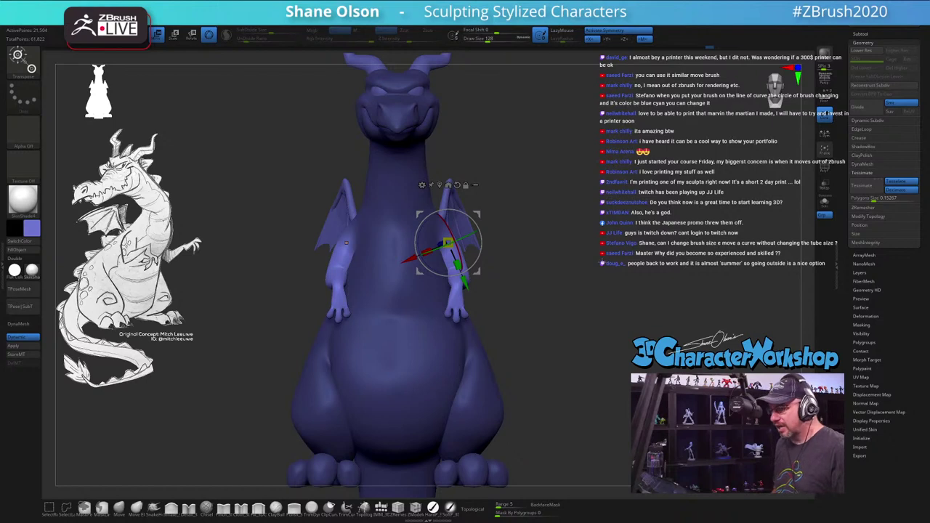
key(q)
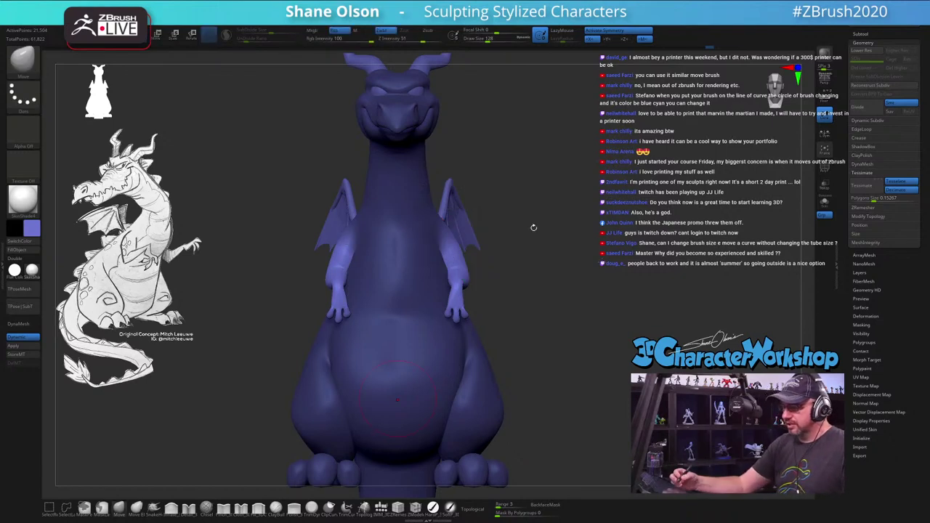
Step: Clear the mask from the whole dragon, tilt the view slightly, and adjust the Draw Size
ctrl+click(549, 269)
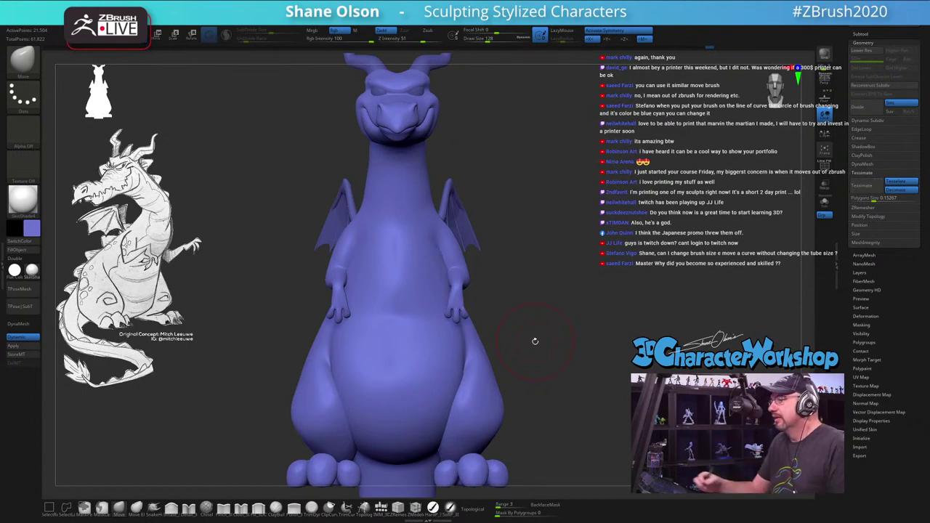
drag(535, 341, 537, 278)
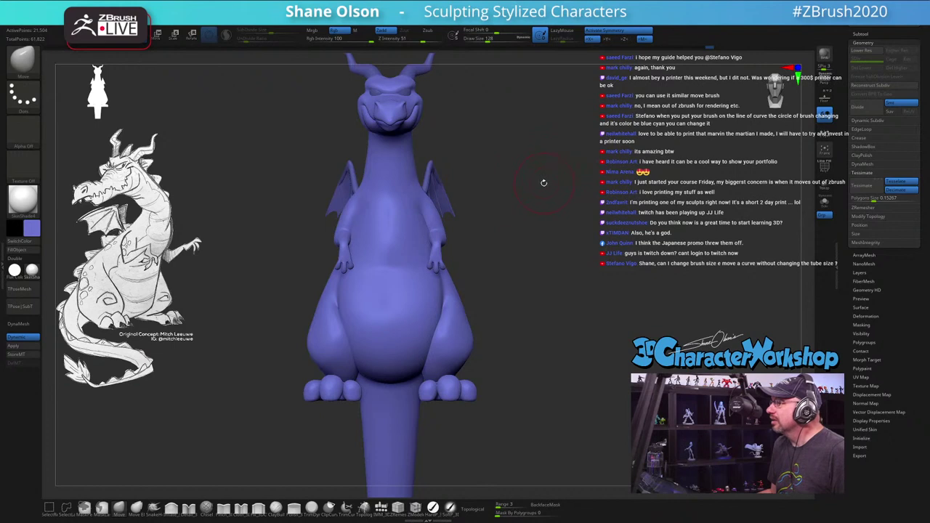
key(s)
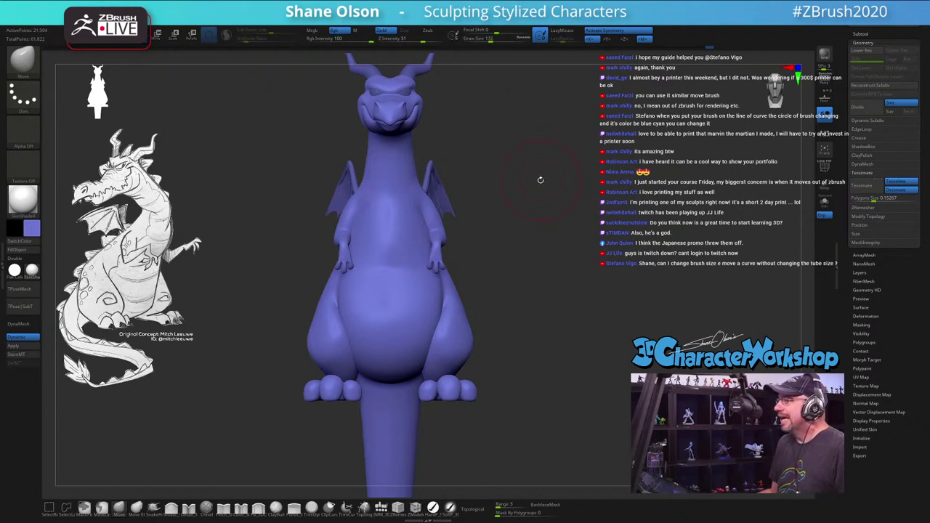
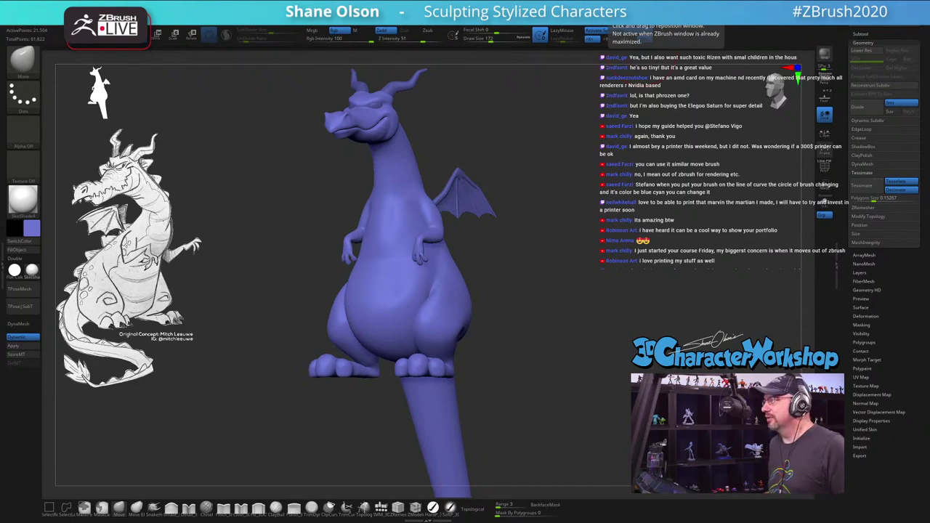
Step: Enlarge the Nightfall figure photo on Facebook, then web-search for its sculptor's ZBrush Instagram
key(alt+Tab)
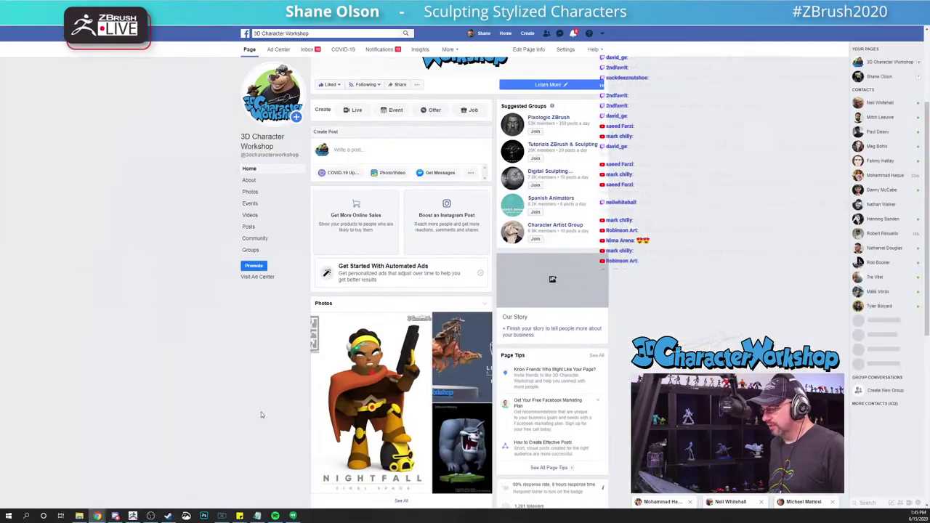
click(364, 375)
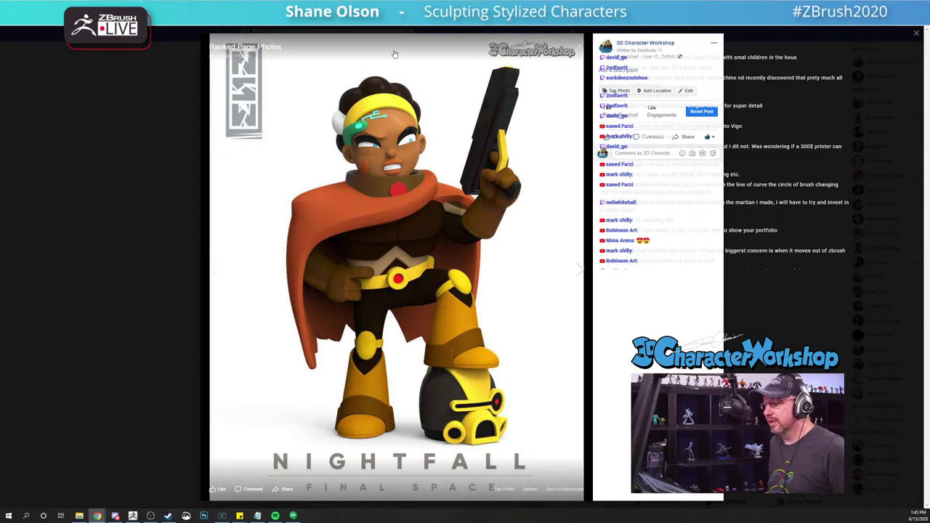
key(ctrl+l)
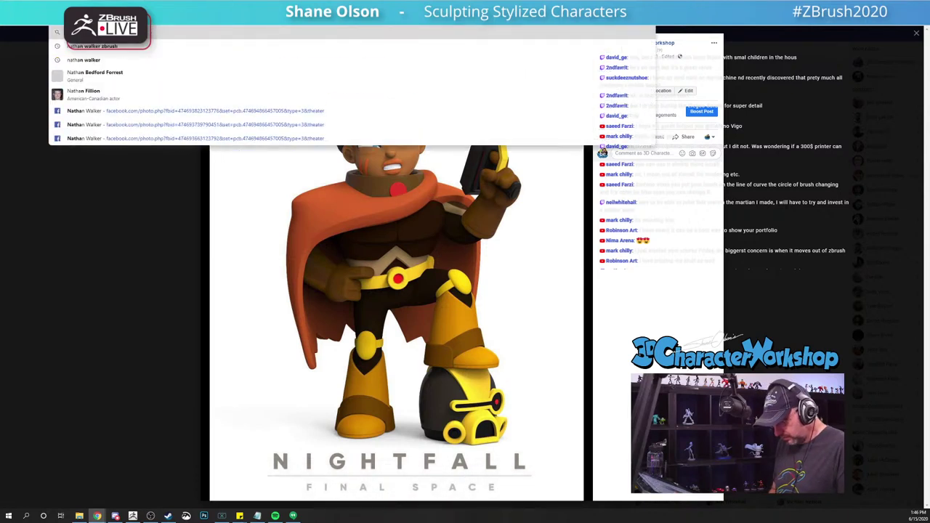
text(inst)
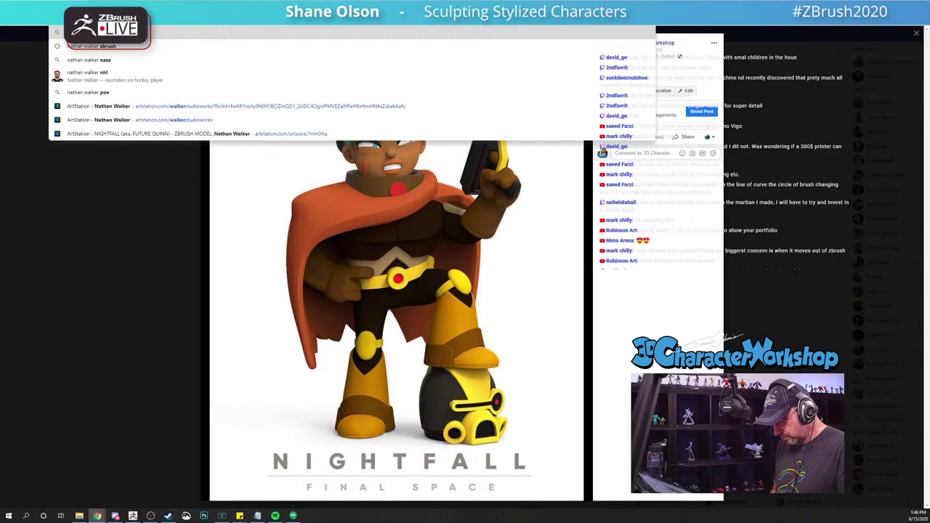
text(a)
key(Return)
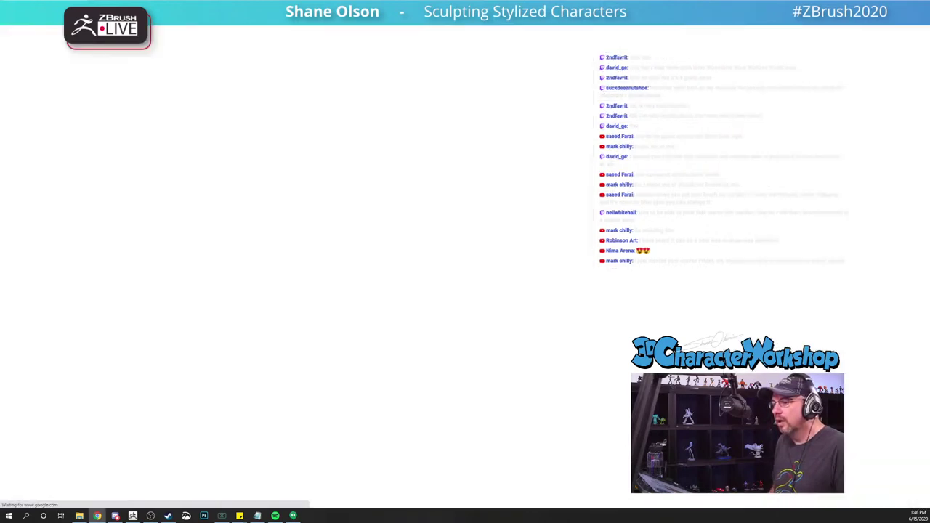
Step: Check the first and third Instagram search results for the sculptor, then switch windows
click(135, 104)
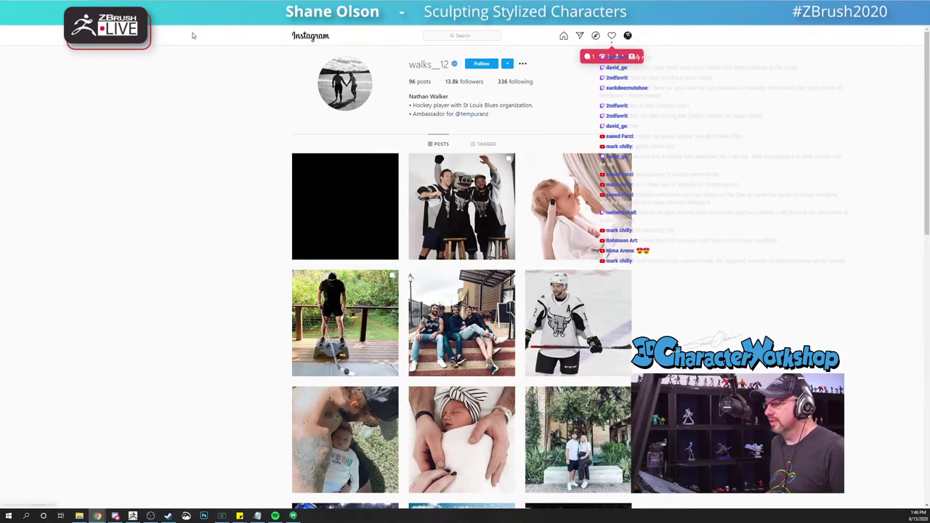
key(alt+Left)
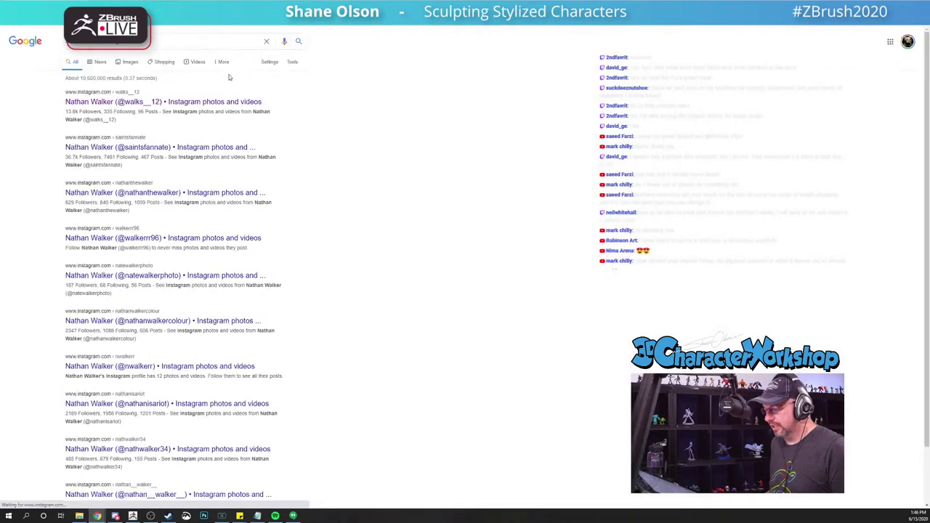
click(186, 194)
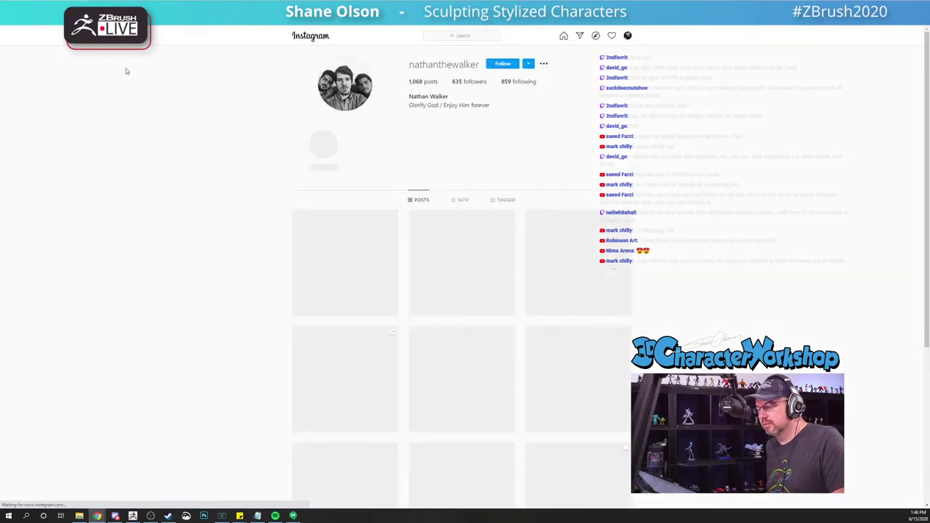
key(alt+Tab)
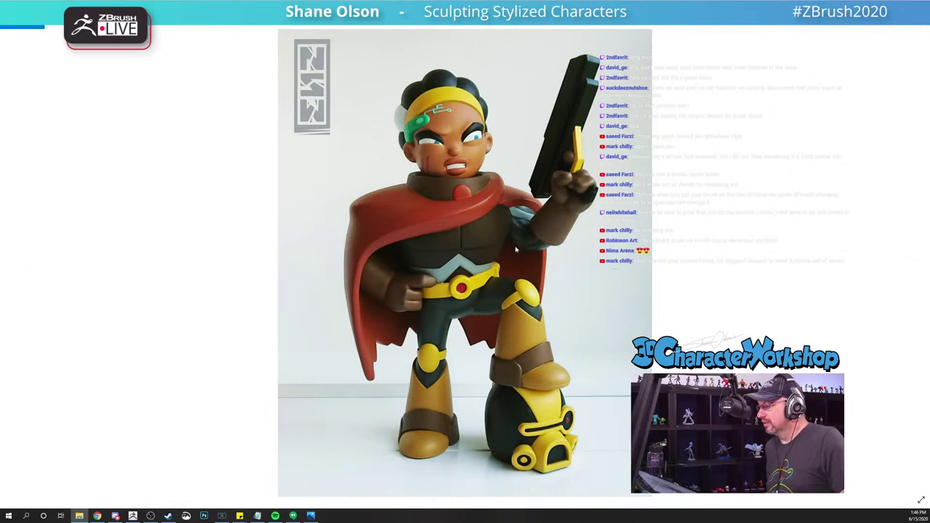
Step: Page through the photos of the printed Nightfall figure and close the Photos viewer
key(Right)
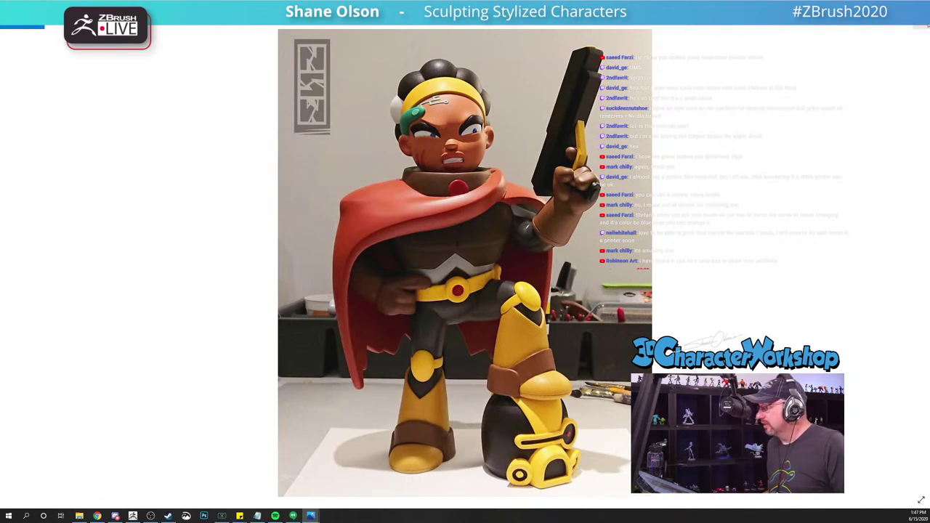
key(Right)
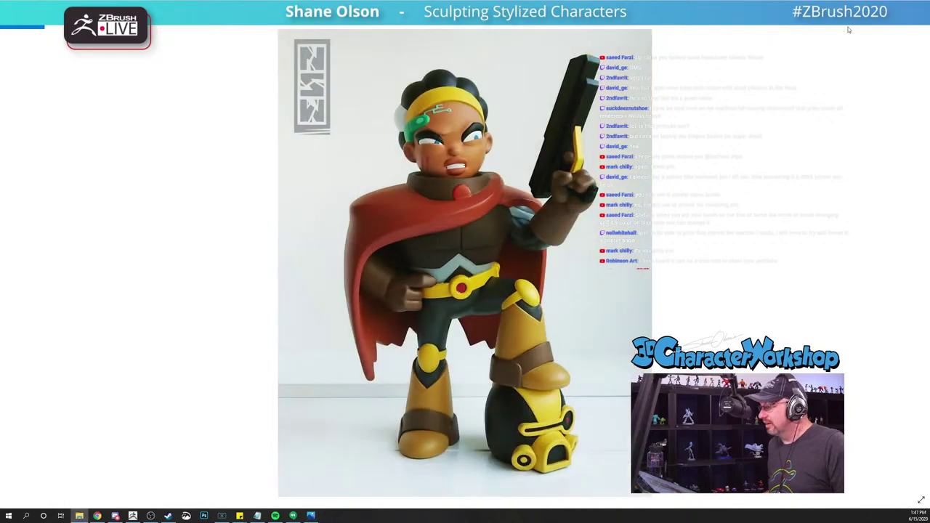
key(alt+F4)
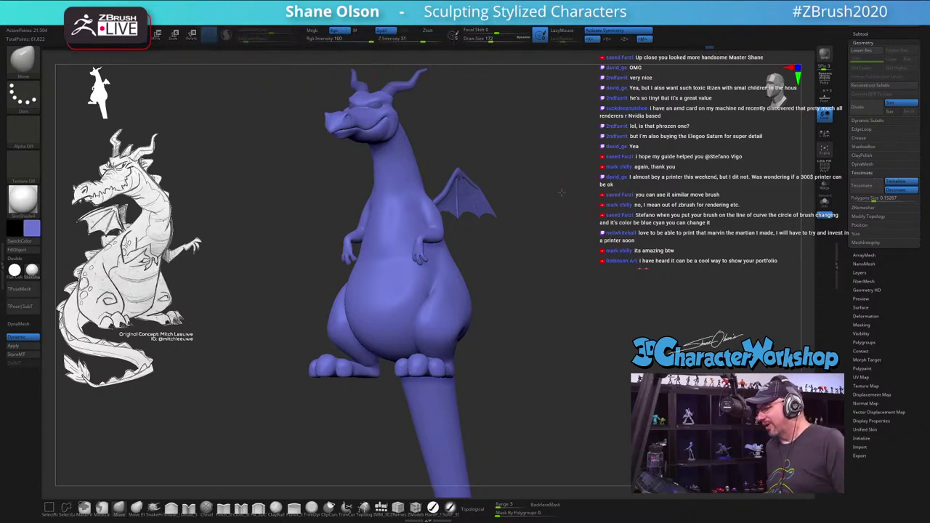
Step: Orbit the dragon to its right-side profile and expand its Subtool list
mouse_move(581, 202)
mouse_down()
mouse_move(590, 198)
mouse_move(595, 212)
mouse_move(557, 198)
mouse_move(582, 196)
mouse_move(557, 183)
mouse_move(600, 210)
mouse_up()
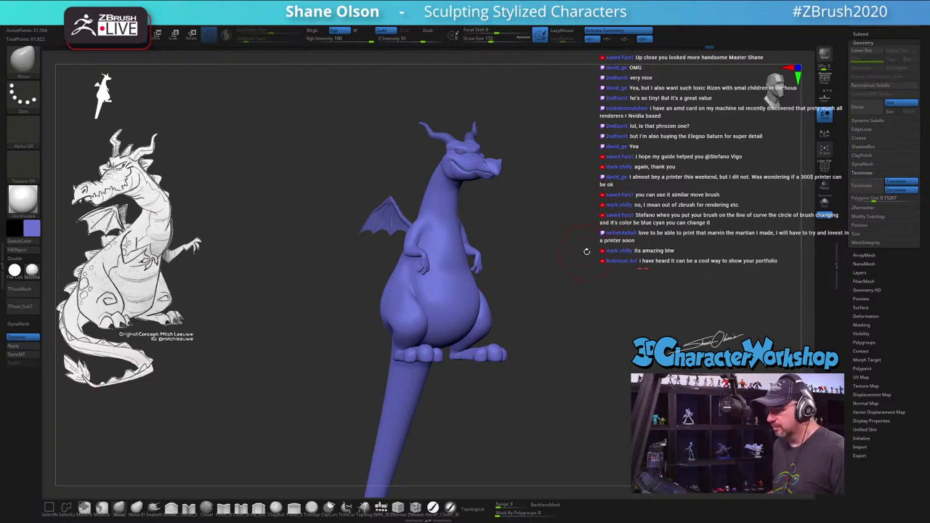
drag(587, 251, 565, 257)
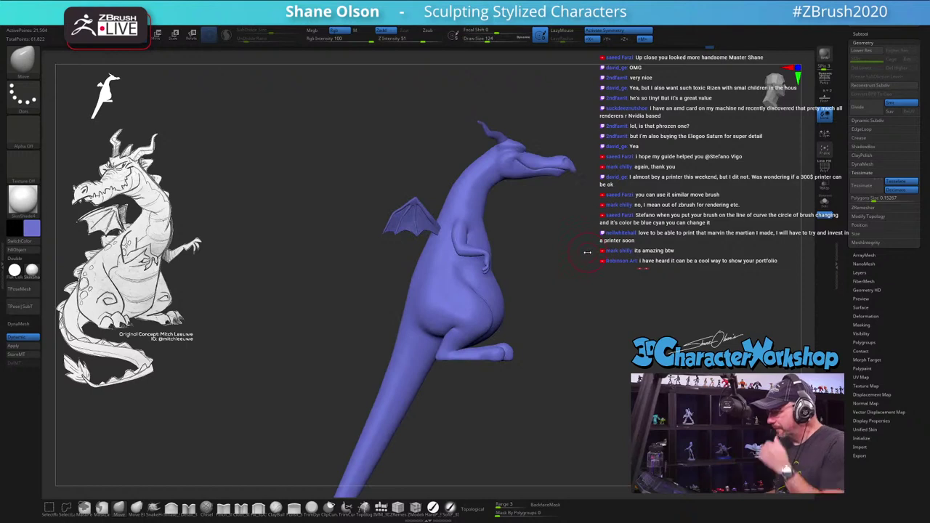
click(865, 33)
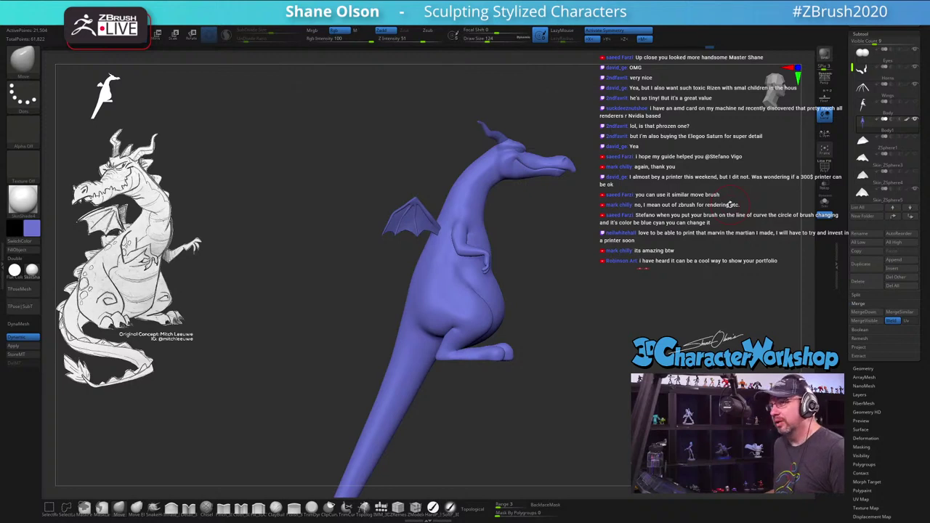
Step: Append a PolyMesh3D star primitive as a new subtool of the dragon
click(894, 261)
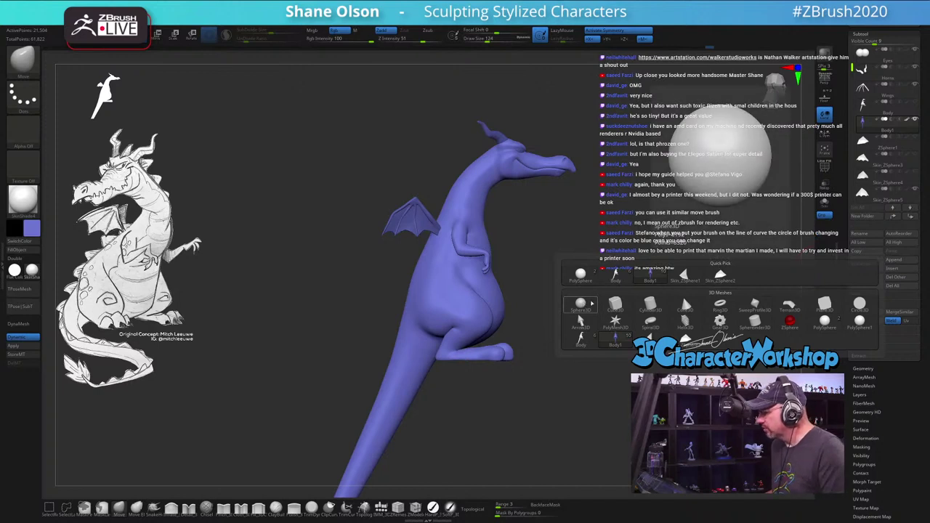
click(615, 321)
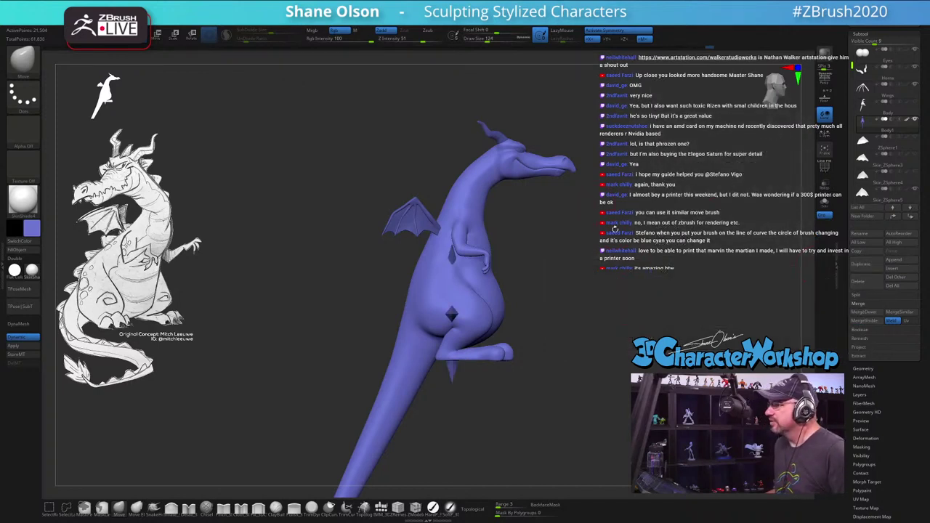
drag(615, 227, 617, 236)
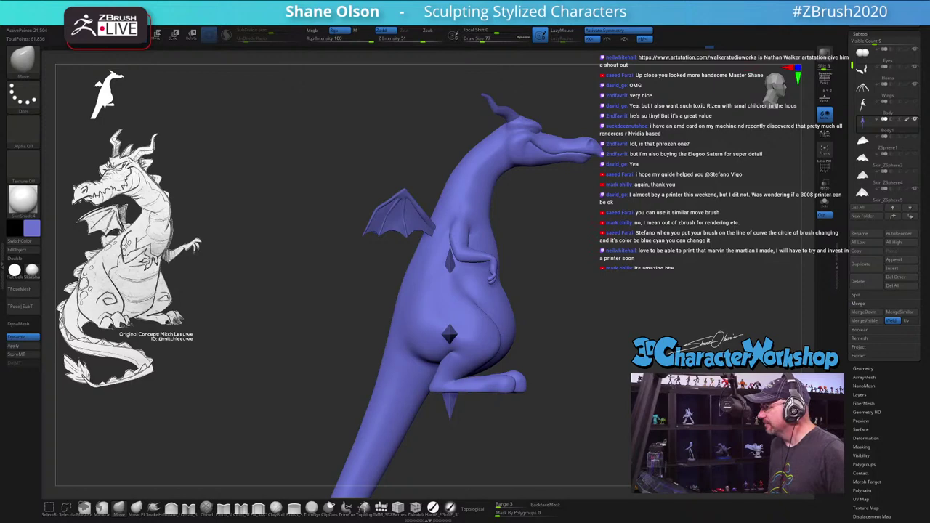
drag(604, 346, 644, 250)
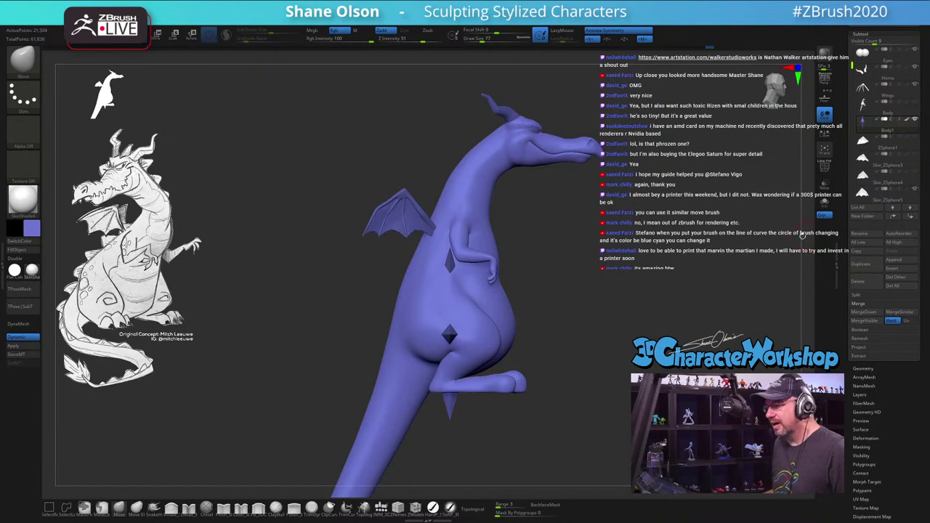
Step: Set brush size to 101, select the star subtool and turn on Solo
text(s101)
key(Return)
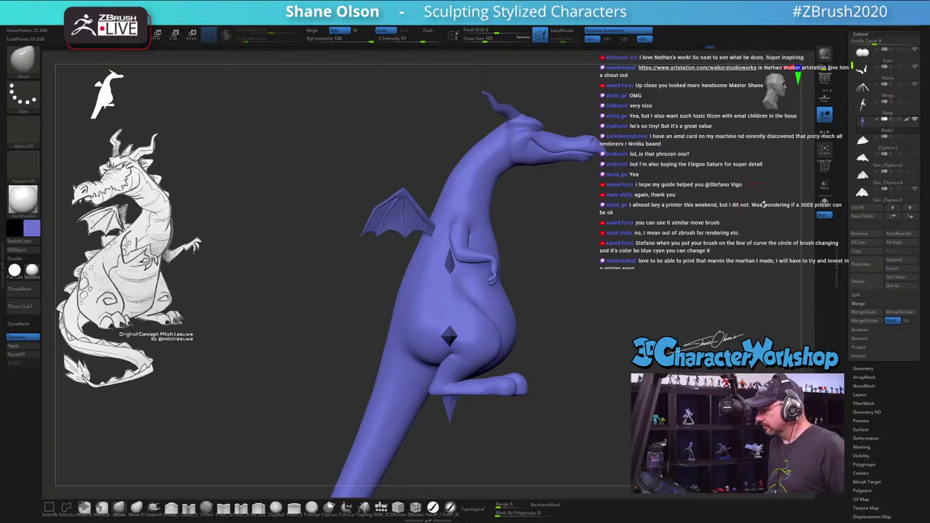
click(879, 142)
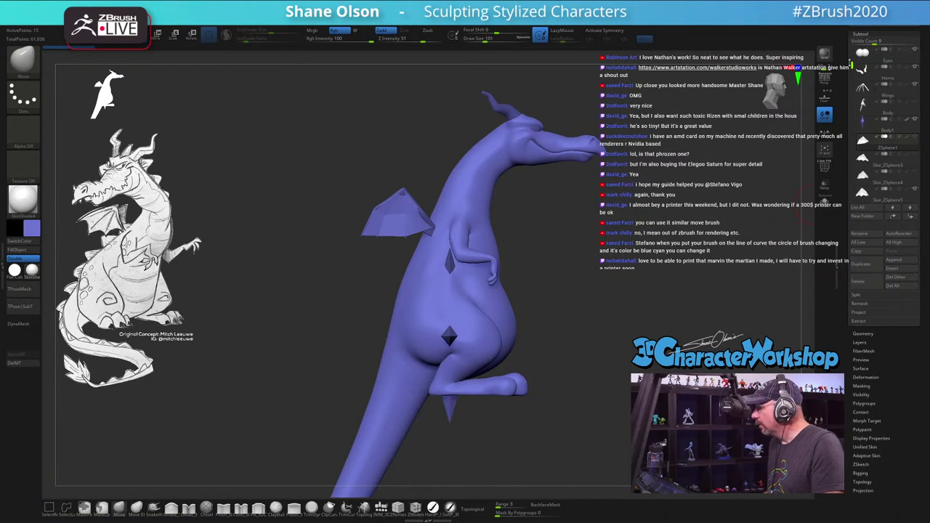
drag(853, 82, 855, 105)
click(866, 160)
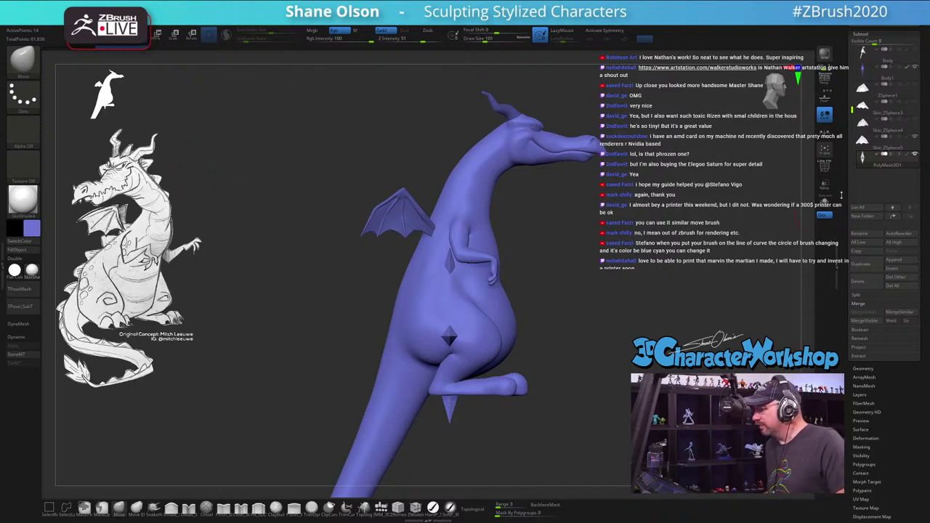
click(825, 202)
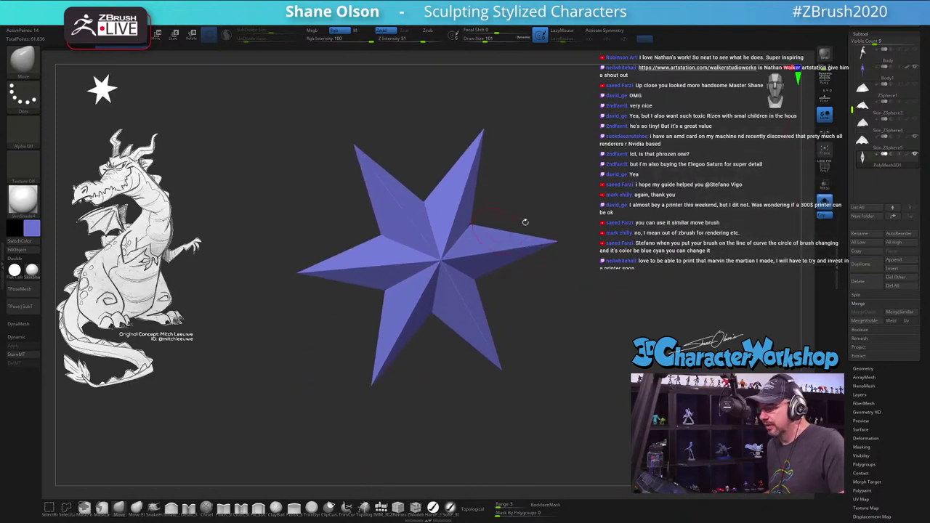
Step: Put the star front-on under the transform gizmo and show its primitives and deformers list
drag(525, 222, 542, 237)
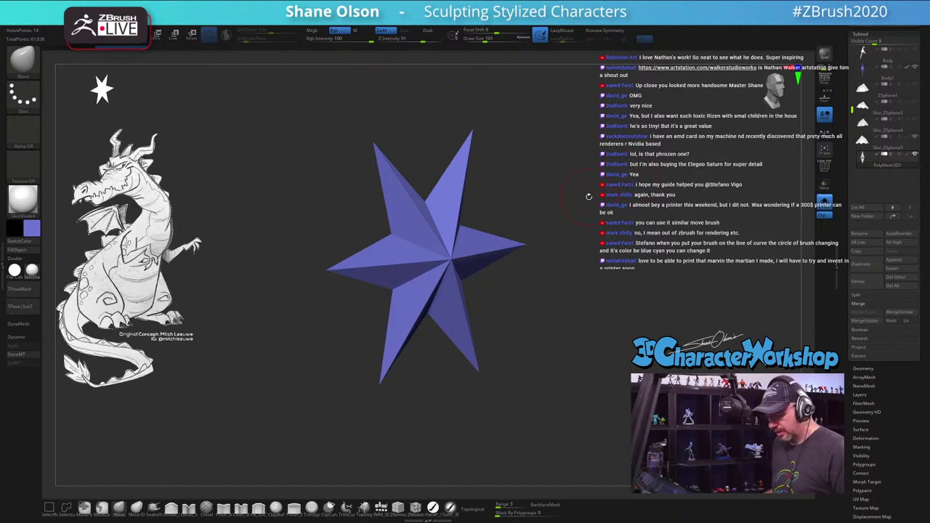
key(w)
shift+drag(589, 196, 590, 214)
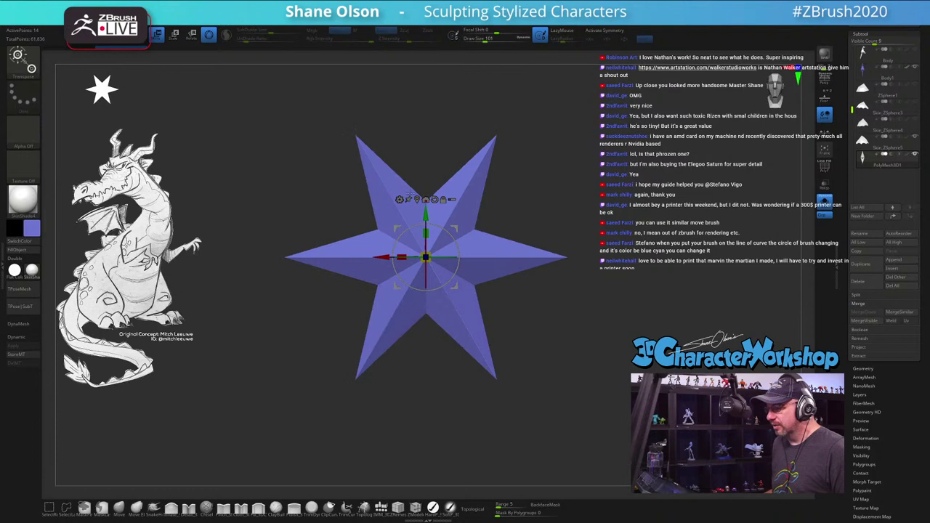
click(399, 199)
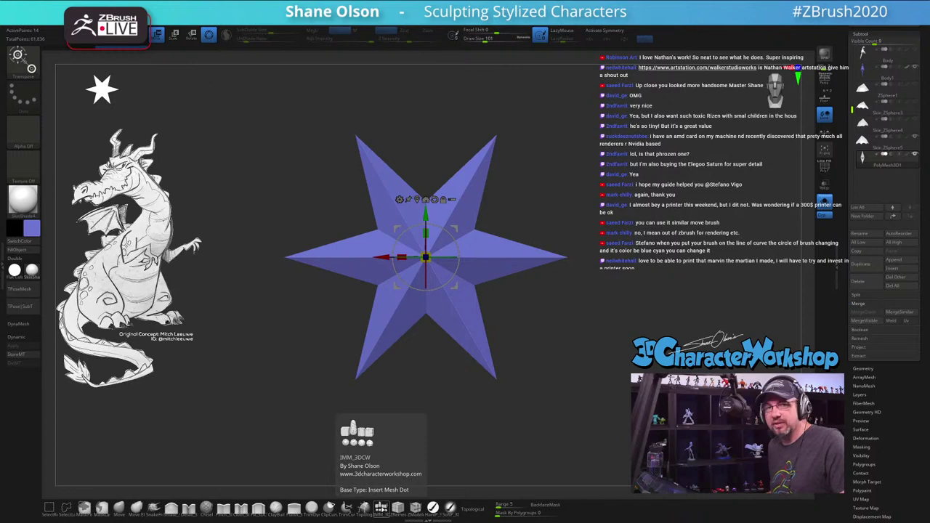
click(381, 508)
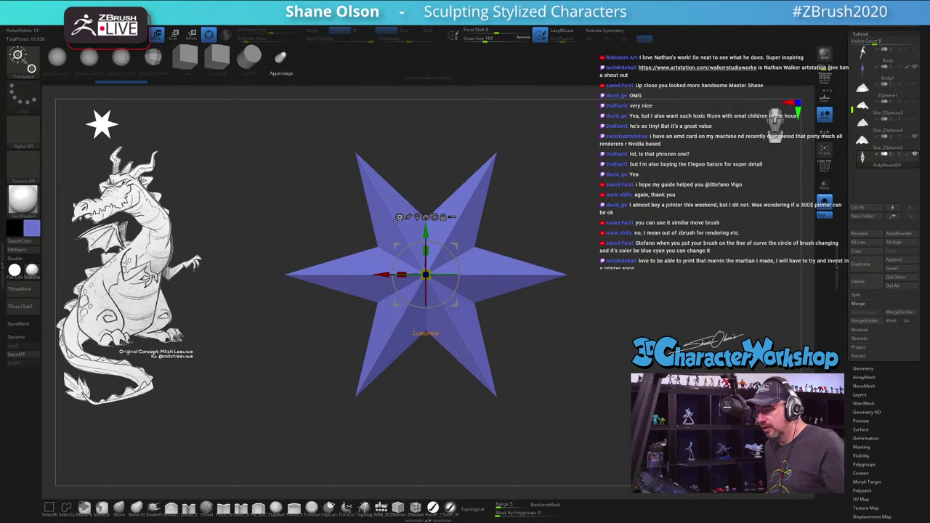
click(399, 217)
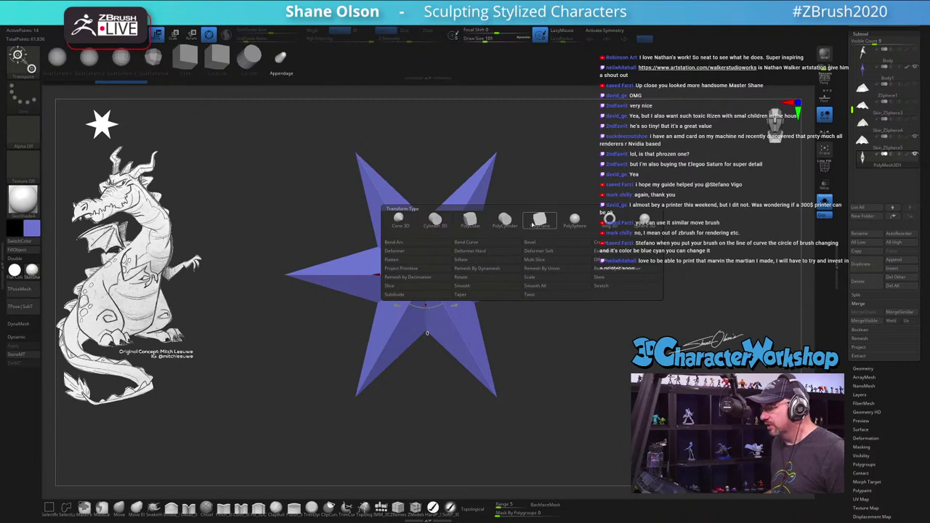
Step: Replace the star with a wireframed PolyCylinder, Z divisions 1 and X divisions 8
click(507, 224)
key(shift+f)
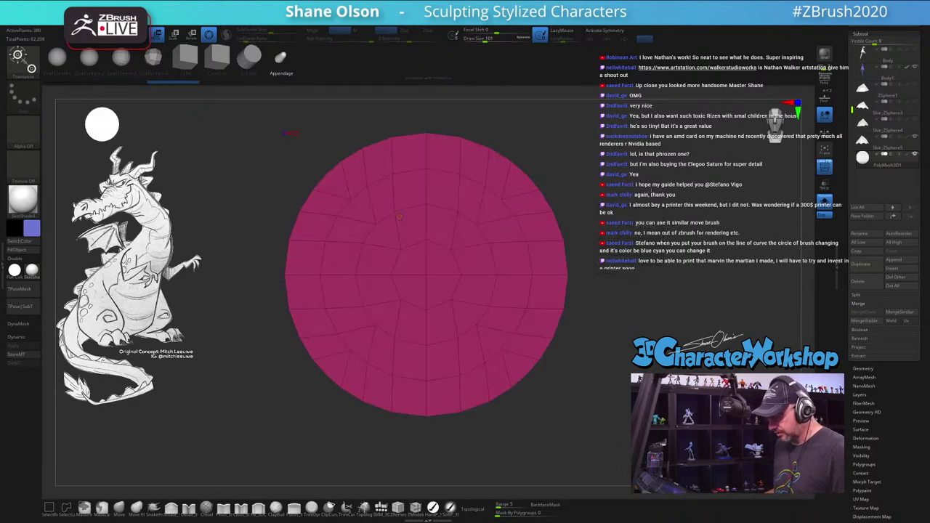
drag(582, 199, 635, 185)
drag(399, 217, 418, 145)
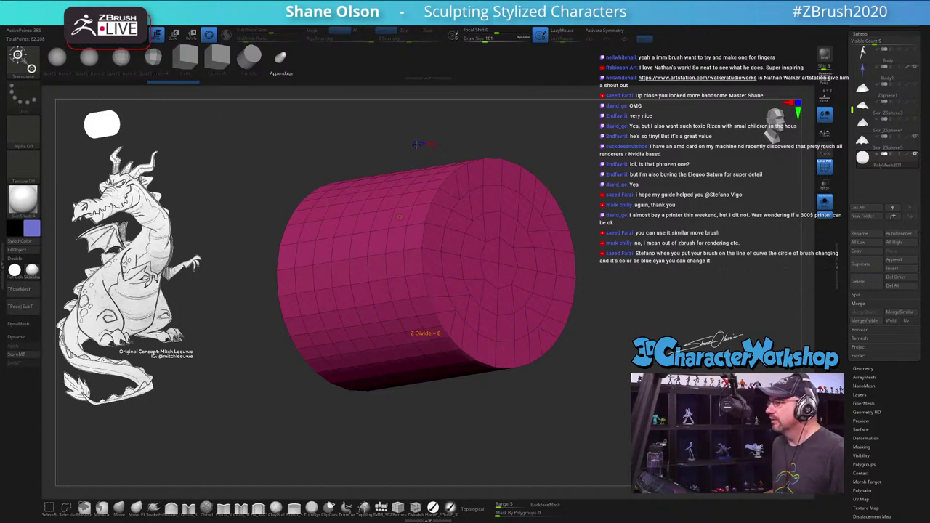
drag(415, 145, 417, 144)
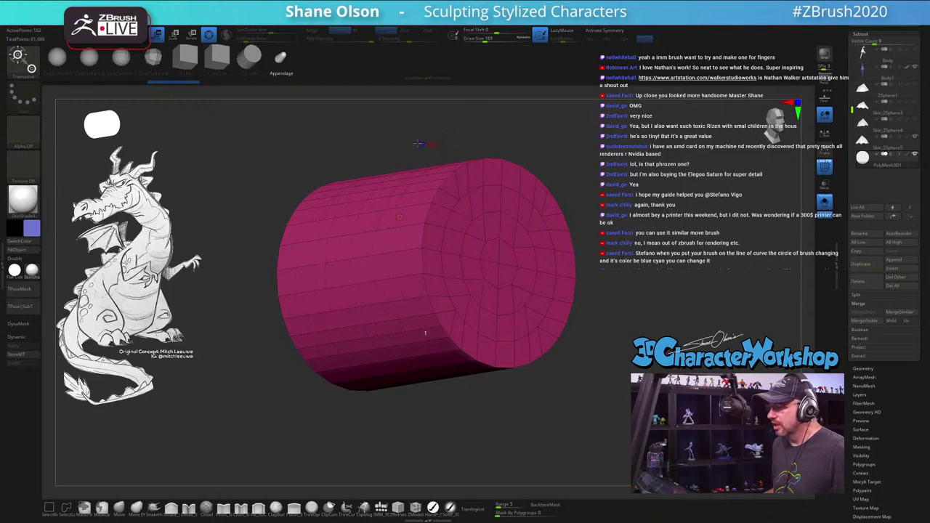
drag(418, 144, 431, 144)
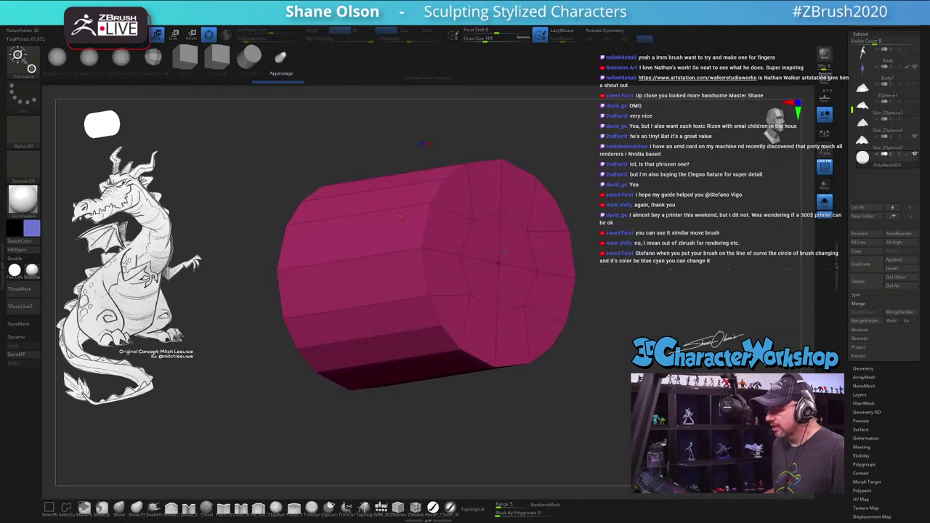
drag(503, 251, 472, 254)
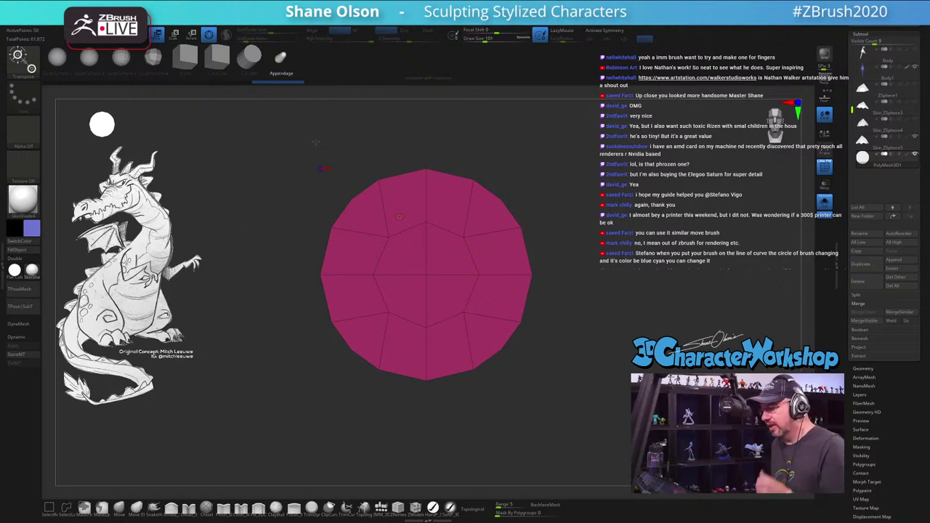
drag(358, 129, 407, 135)
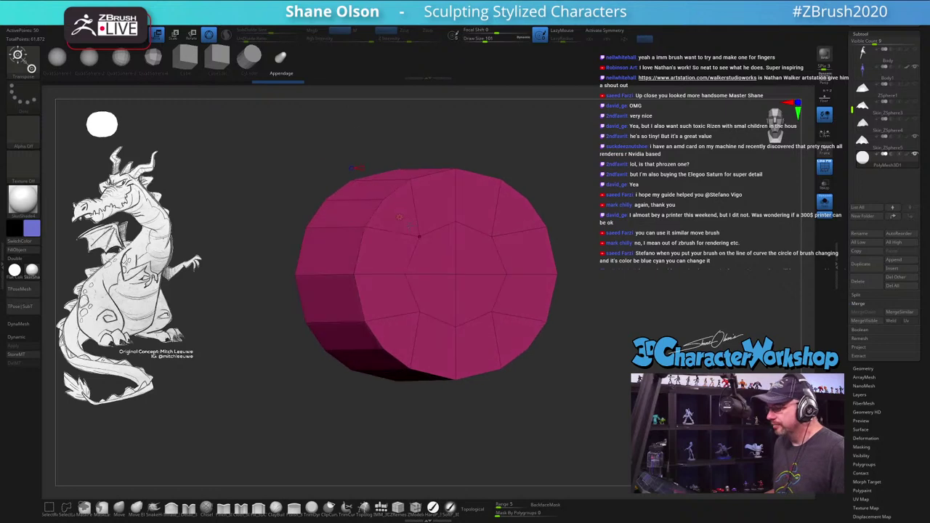
Step: Try the Cylinder, Cube, low-poly sphere, QuadSphere and smooth sphere primitives in turn
click(399, 218)
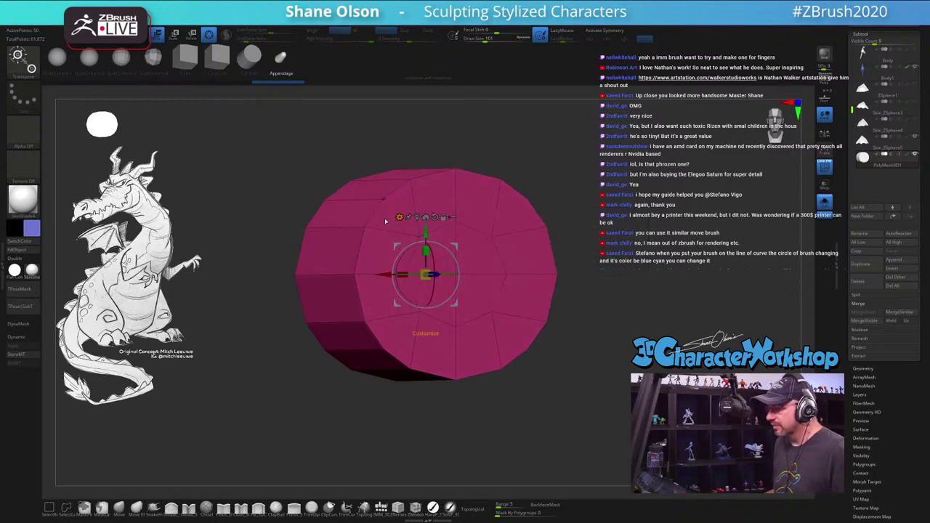
shift+drag(538, 218, 578, 207)
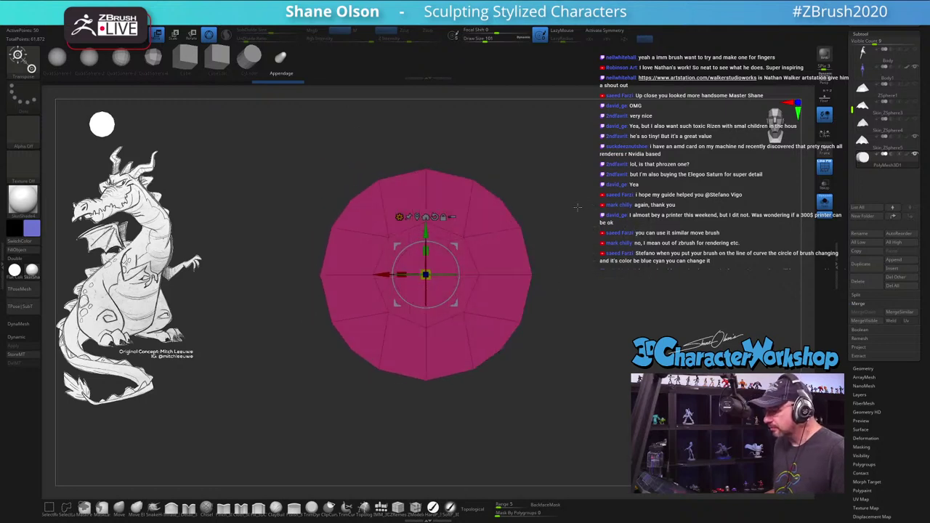
click(249, 57)
drag(341, 156, 303, 167)
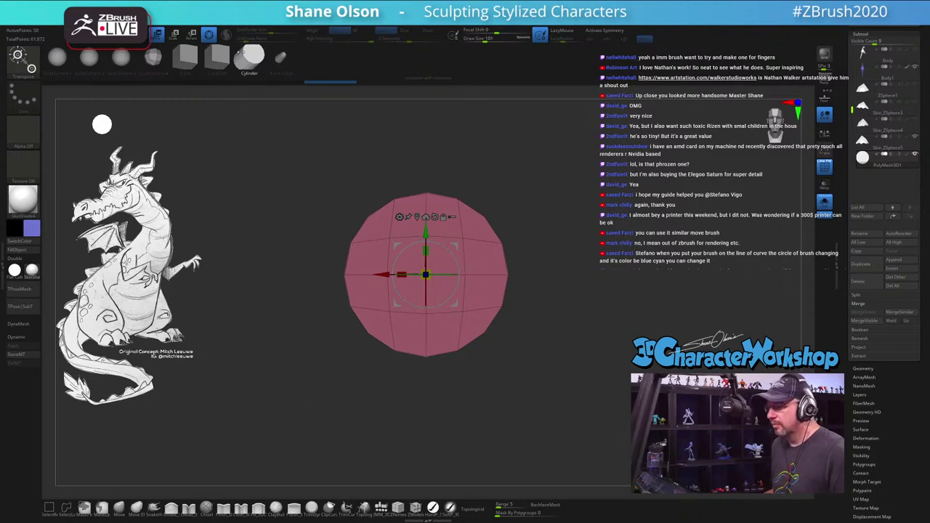
click(185, 55)
click(152, 57)
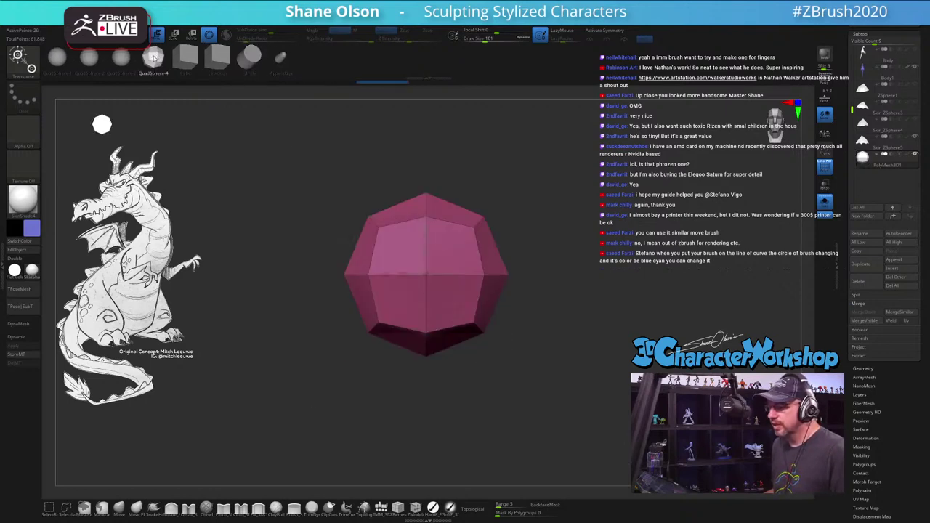
click(121, 57)
click(90, 57)
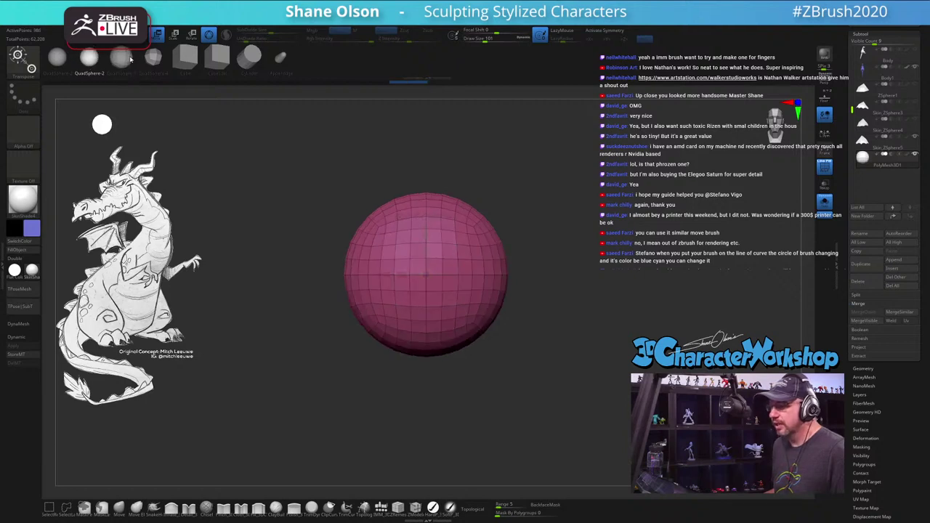
click(121, 57)
key(w)
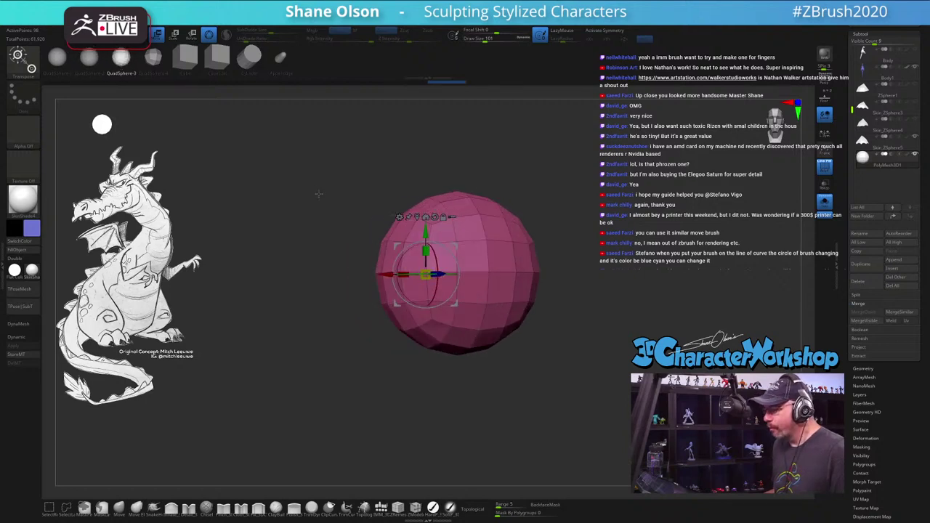
Step: Settle on the Cylinder primitive, show the floor grid, and nudge it slightly left
click(249, 57)
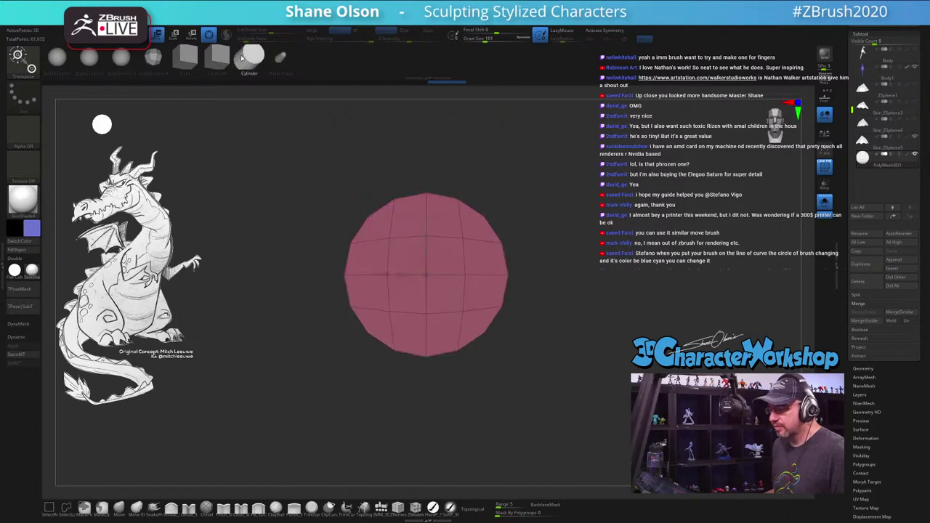
drag(254, 98, 357, 233)
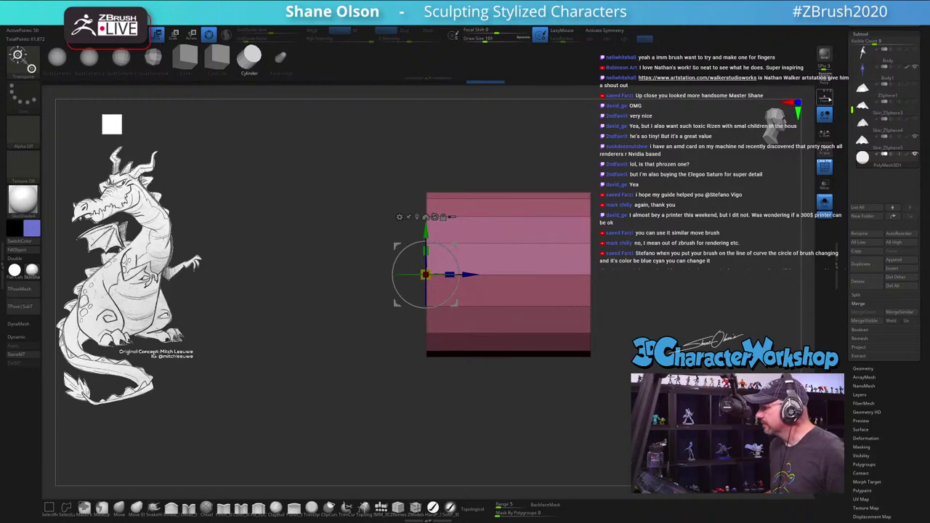
click(825, 97)
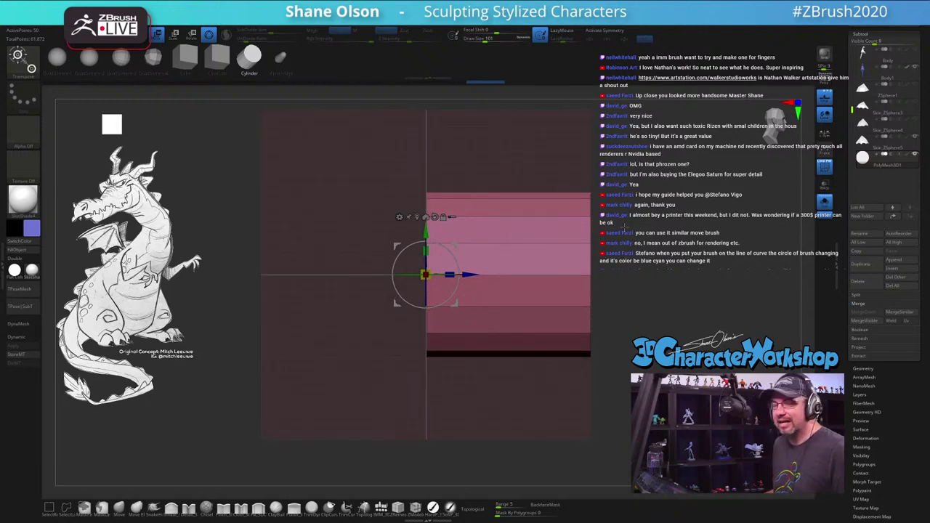
drag(468, 271, 476, 254)
scroll(451, 274, up, 3)
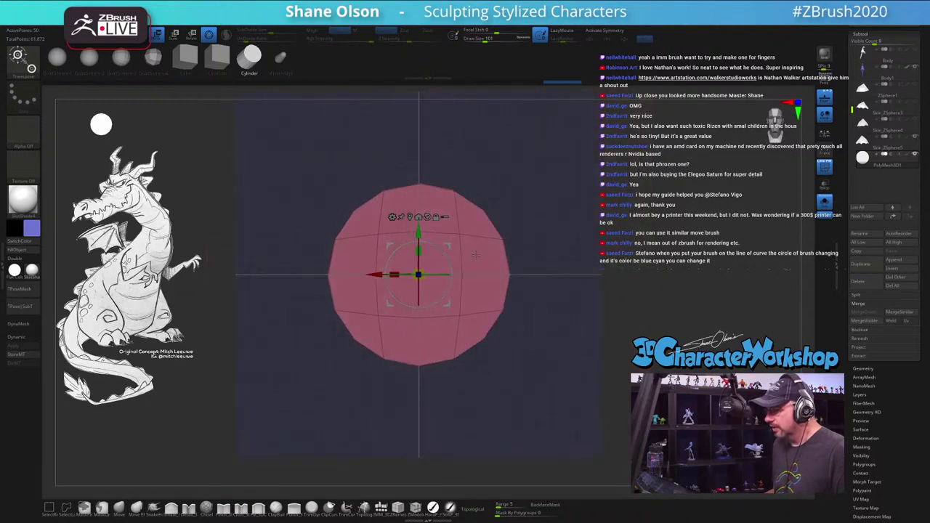
click(120, 508)
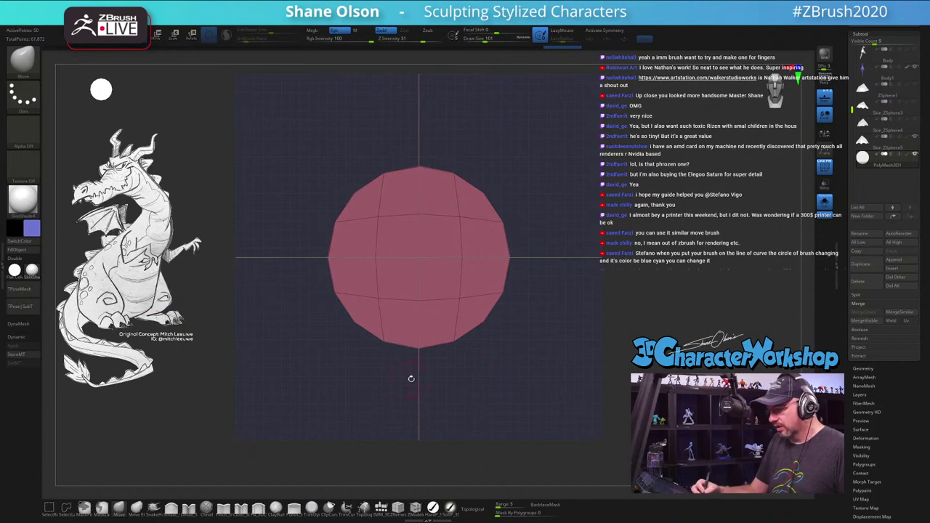
Step: Enlarge the Move brush to 620 and return to a straight front view
key(s)
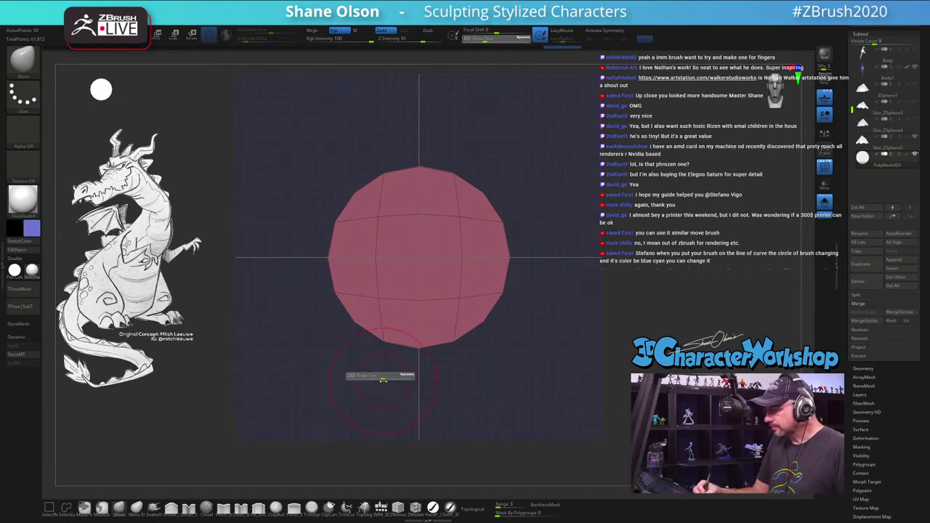
drag(383, 379, 369, 333)
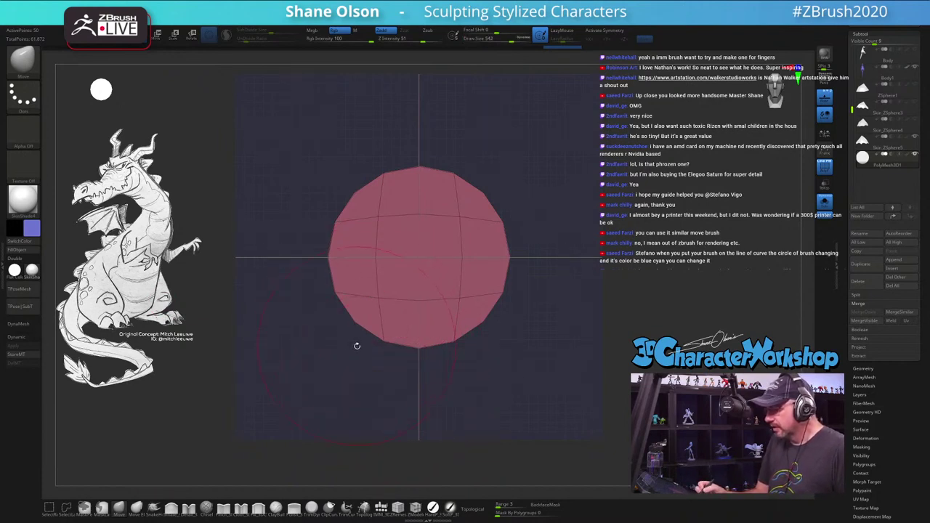
key(s)
drag(369, 377, 377, 295)
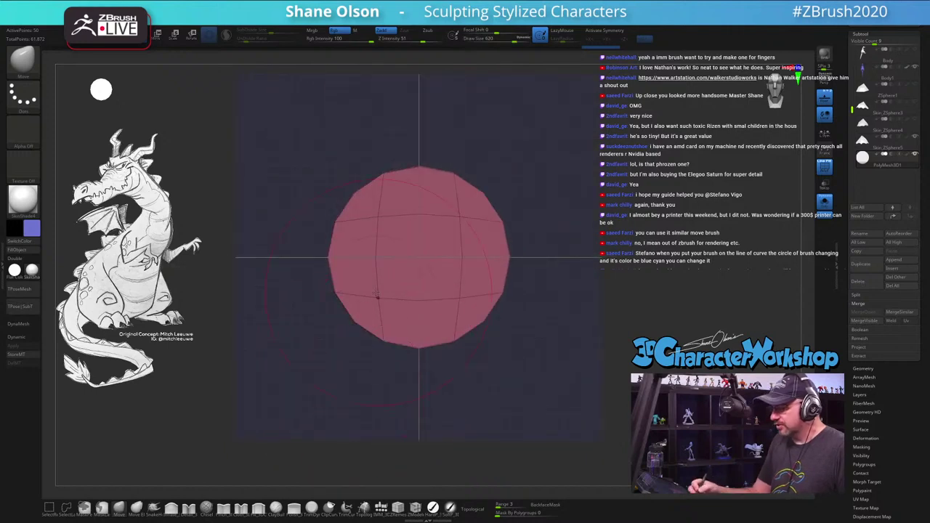
drag(346, 383, 371, 368)
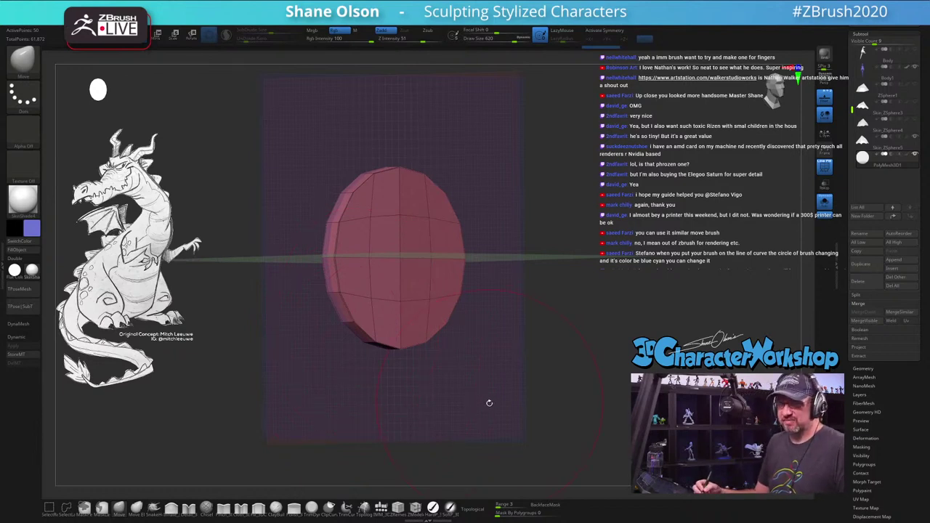
shift+drag(486, 402, 407, 365)
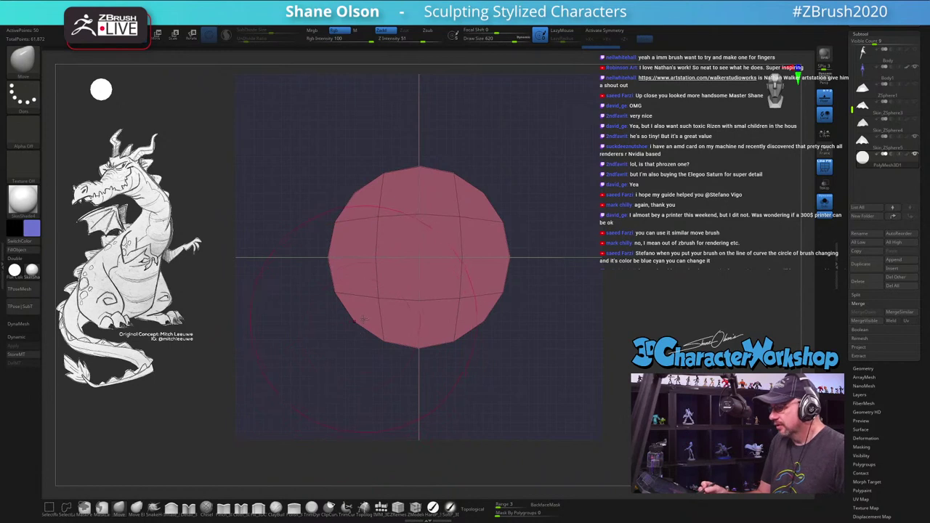
Step: Pull out the disc's sides, round off its top and flatten its bottom edge
drag(363, 319, 331, 333)
mouse_move(484, 305)
mouse_down()
mouse_move(525, 340)
mouse_move(510, 320)
mouse_up()
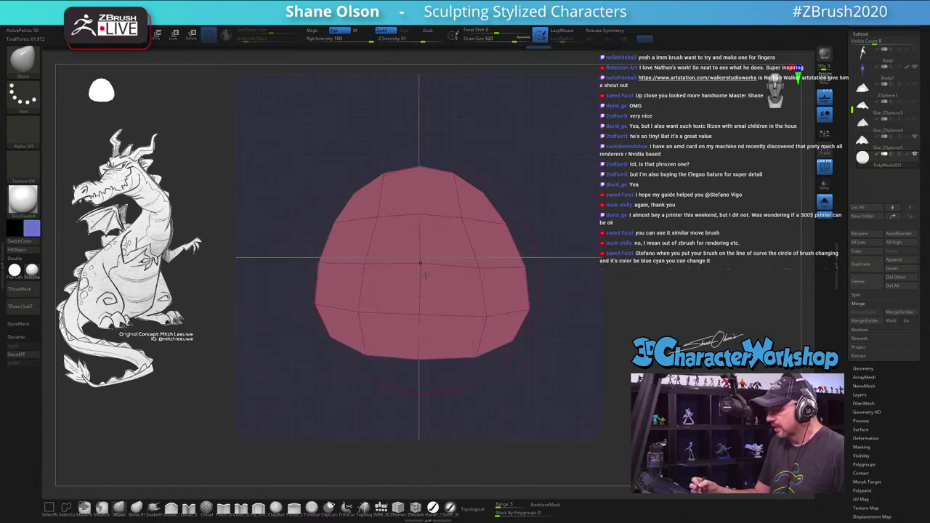
drag(458, 217, 456, 205)
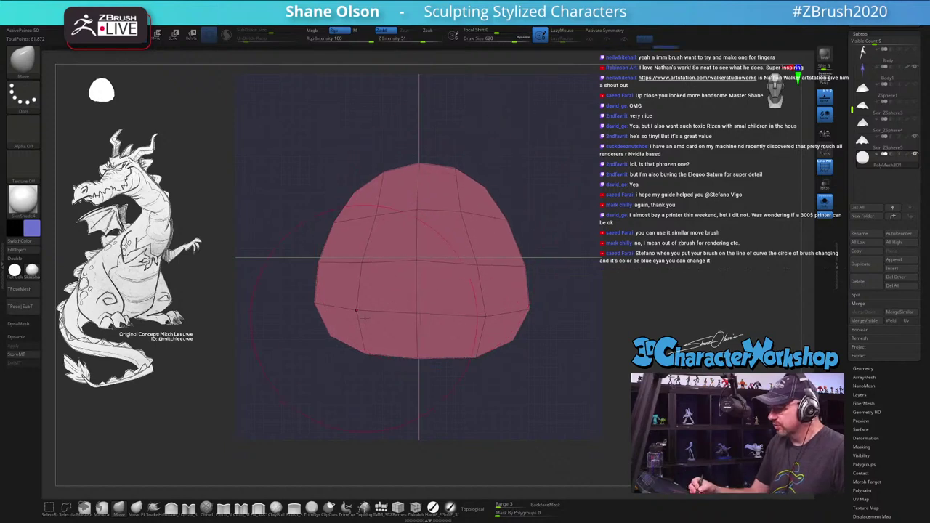
key(s)
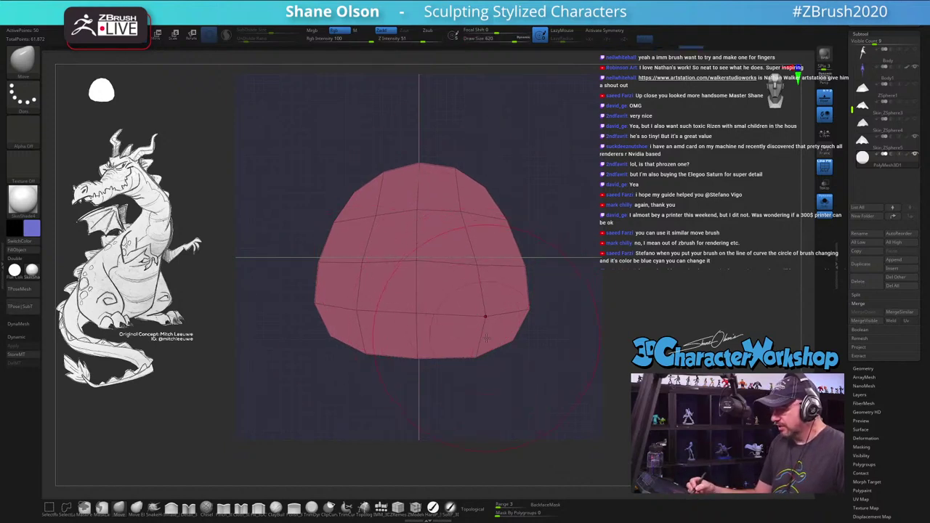
drag(485, 338, 367, 346)
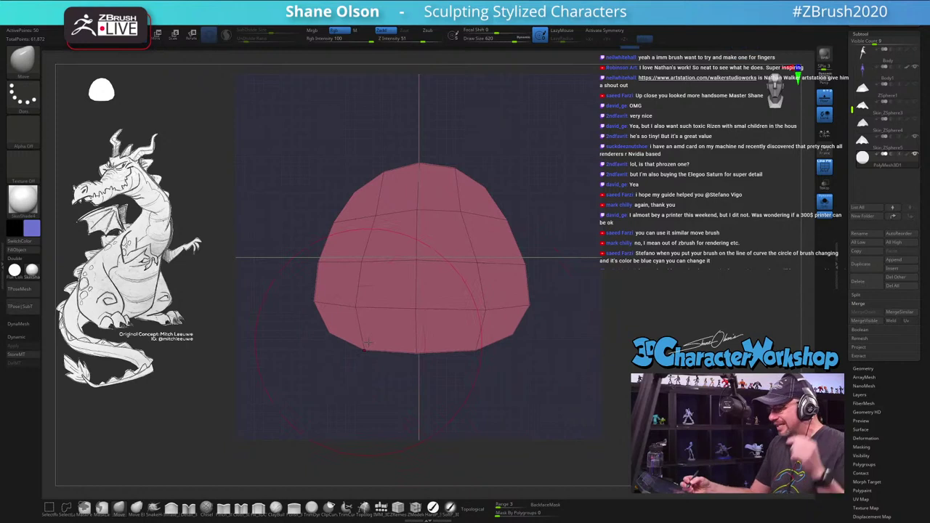
mouse_move(476, 329)
mouse_down()
mouse_move(416, 327)
mouse_move(439, 338)
mouse_move(518, 323)
mouse_up()
shift+right_drag(456, 283, 535, 300)
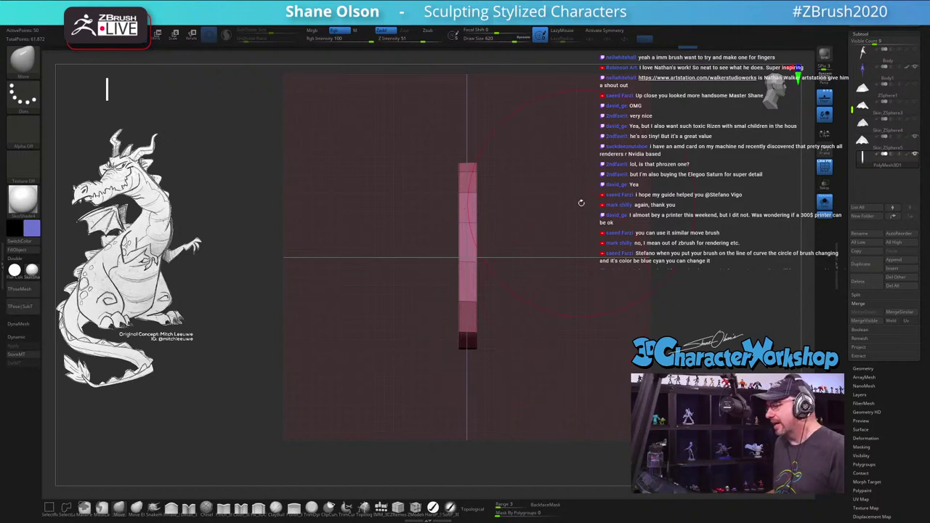
Step: Set brush size 500 and apply Mirror And Weld, raising the slab's points from 50 to 84
alt+right_drag(540, 244, 479, 145)
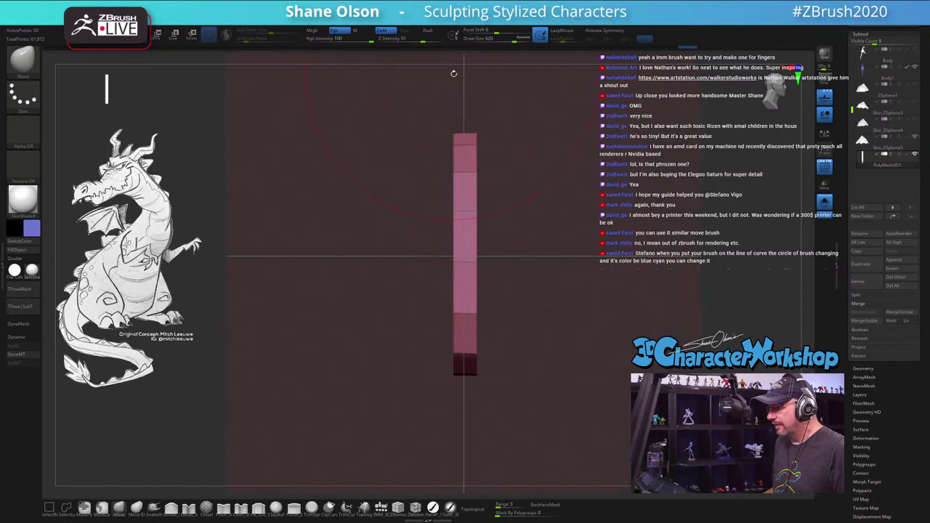
text(s500)
key(Return)
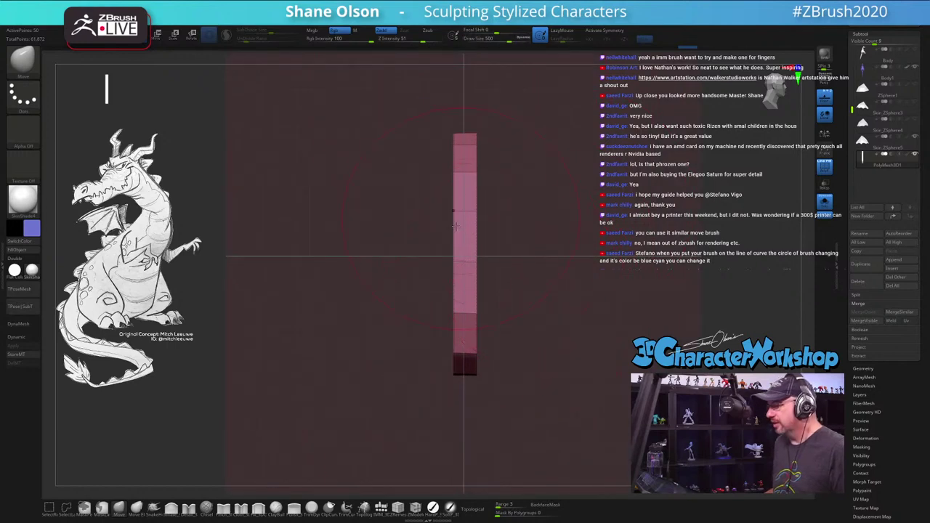
key(space)
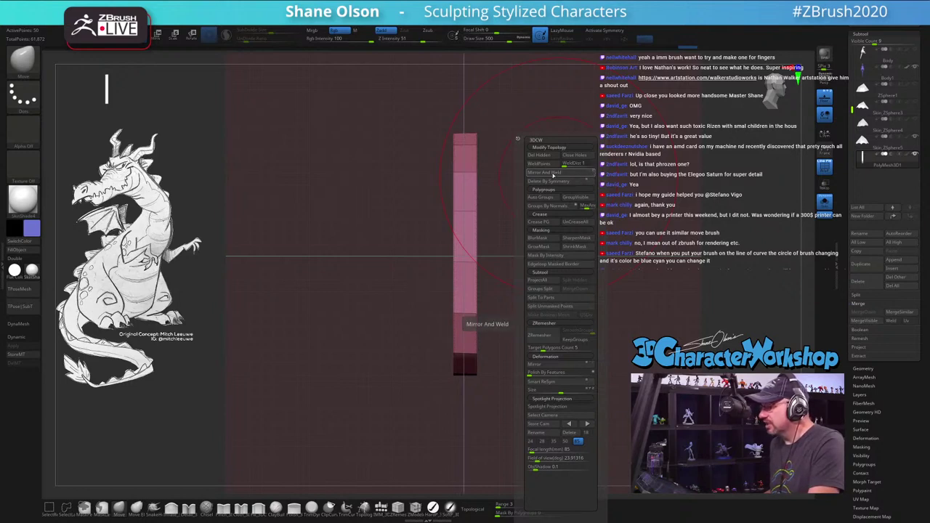
drag(498, 109, 484, 248)
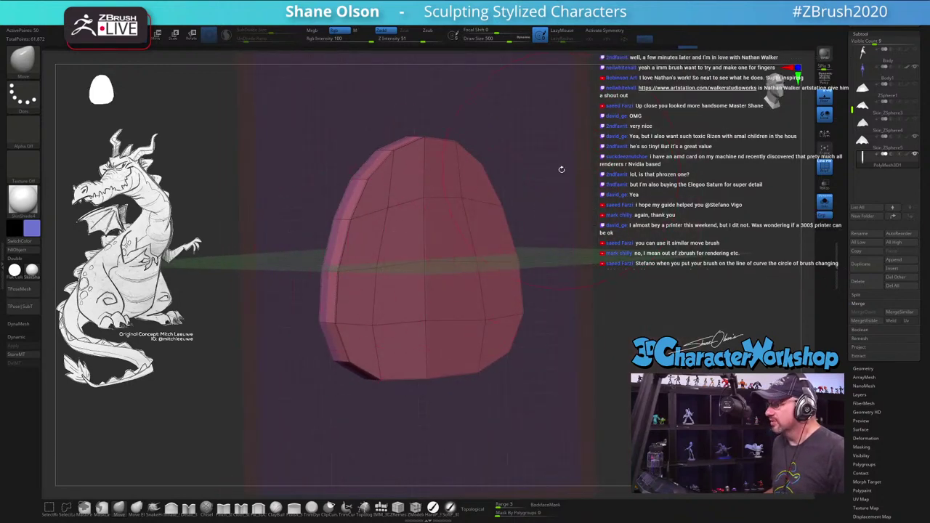
key(space)
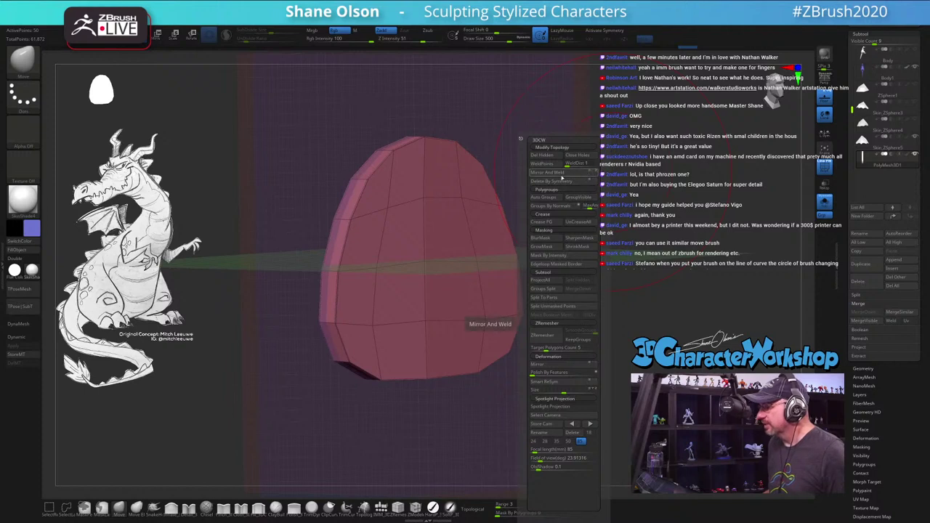
click(558, 174)
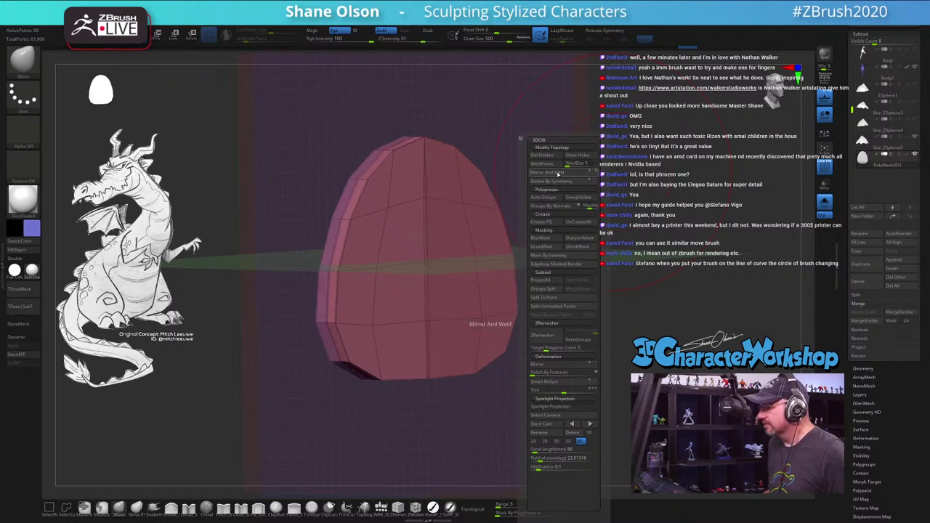
click(557, 173)
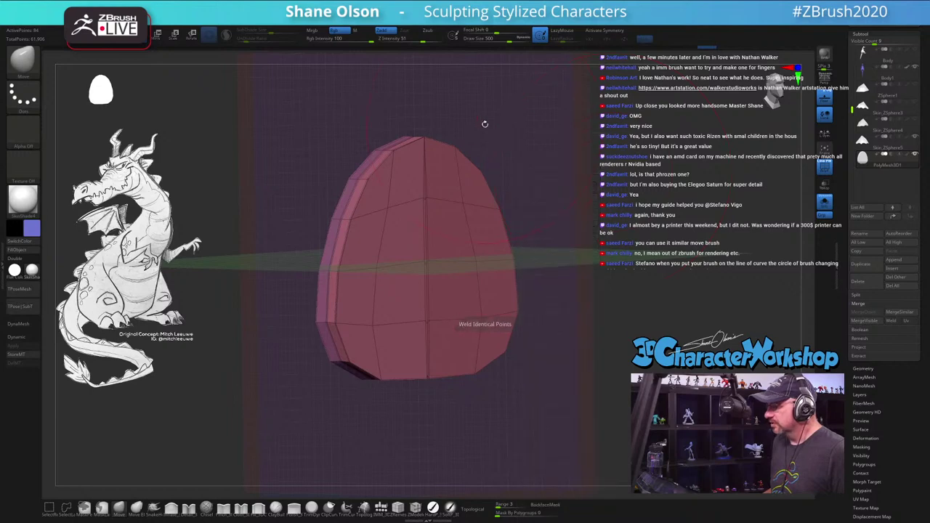
drag(485, 123, 485, 197)
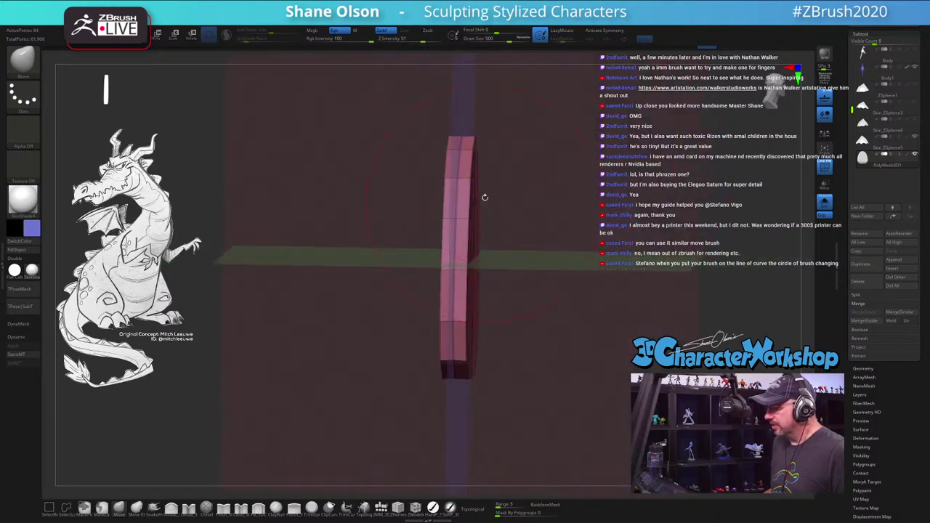
drag(531, 226, 509, 222)
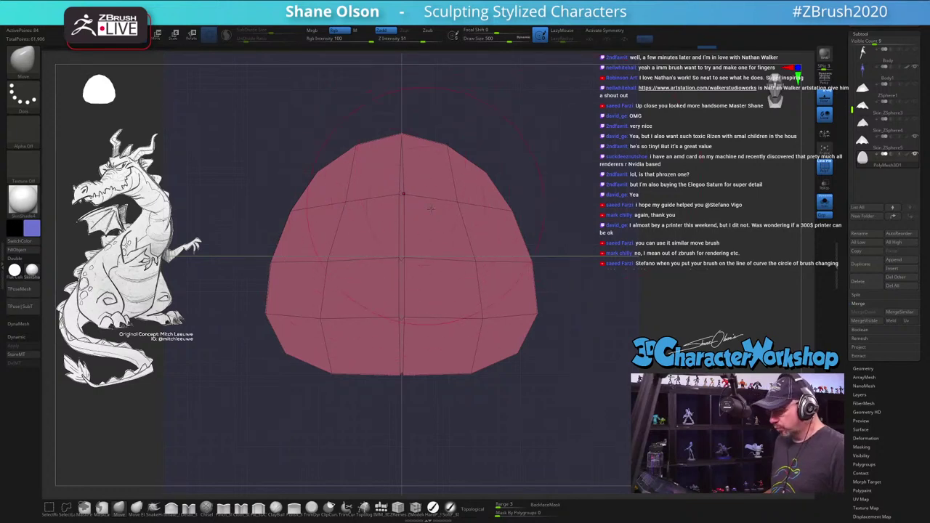
Step: Reshape the slab along its centre line, top to bottom, checking it from several angles
key(s)
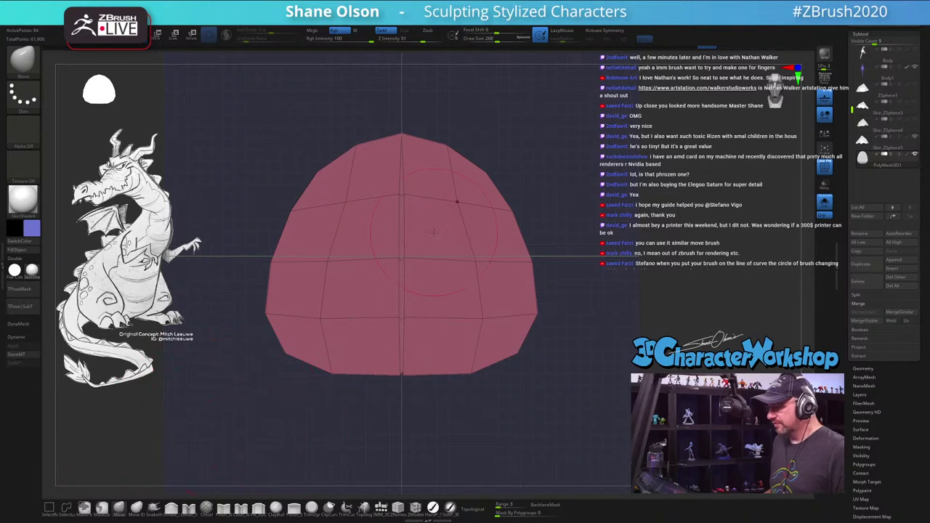
drag(399, 195, 410, 198)
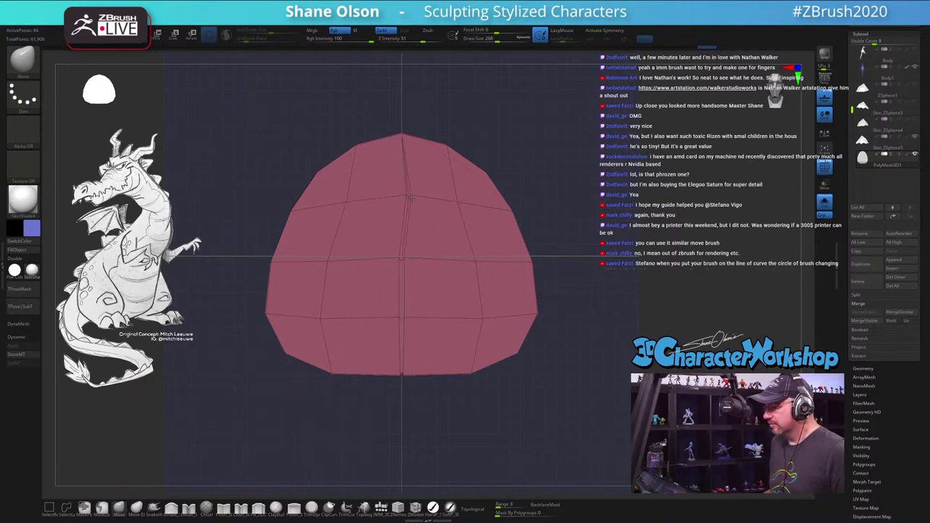
drag(399, 260, 409, 258)
drag(401, 320, 405, 365)
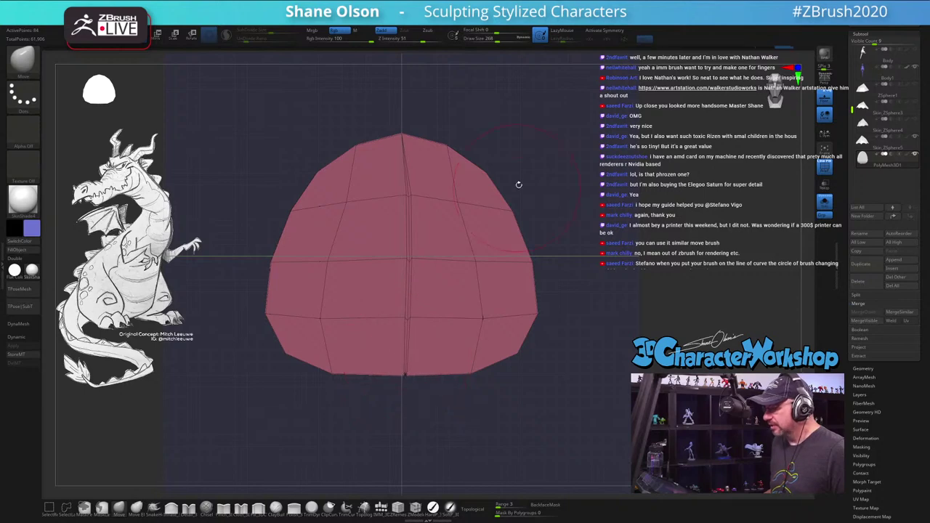
drag(519, 184, 497, 144)
key(space)
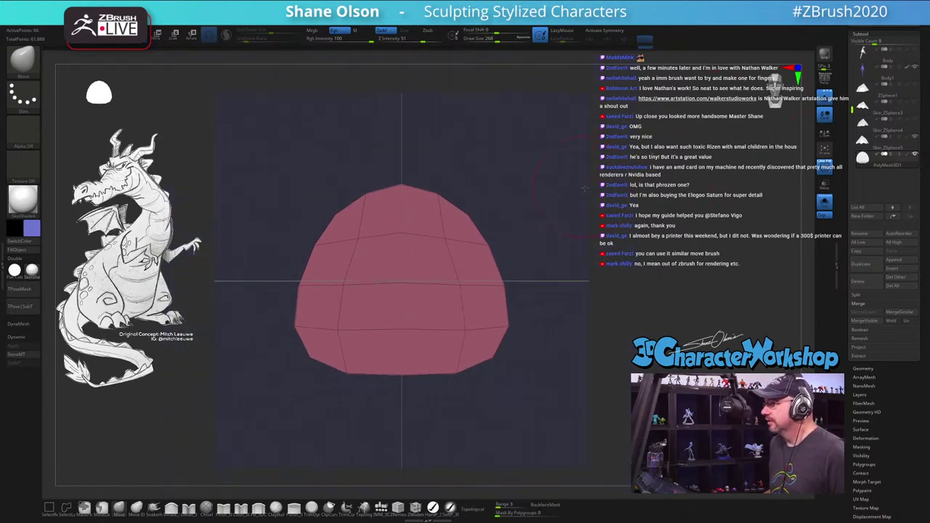
drag(509, 189, 608, 183)
key(space)
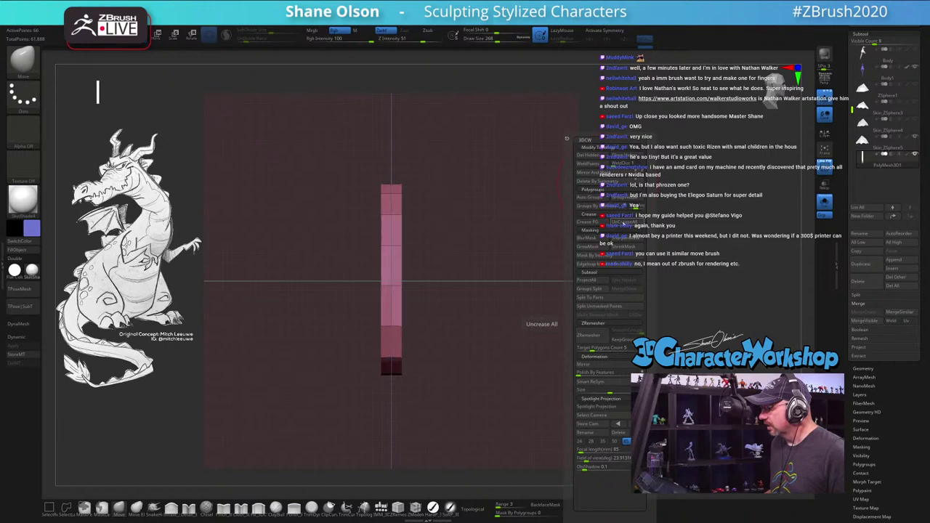
shift+drag(496, 220, 521, 191)
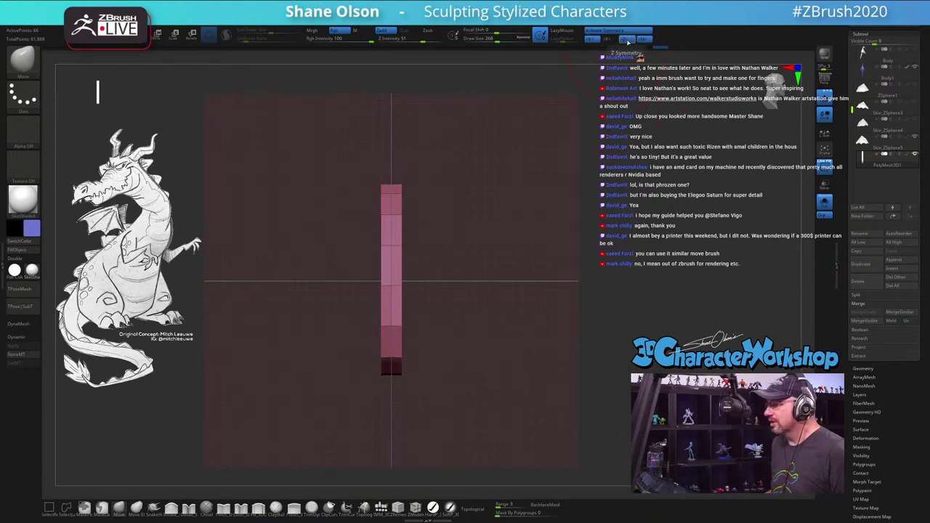
drag(520, 266, 336, 294)
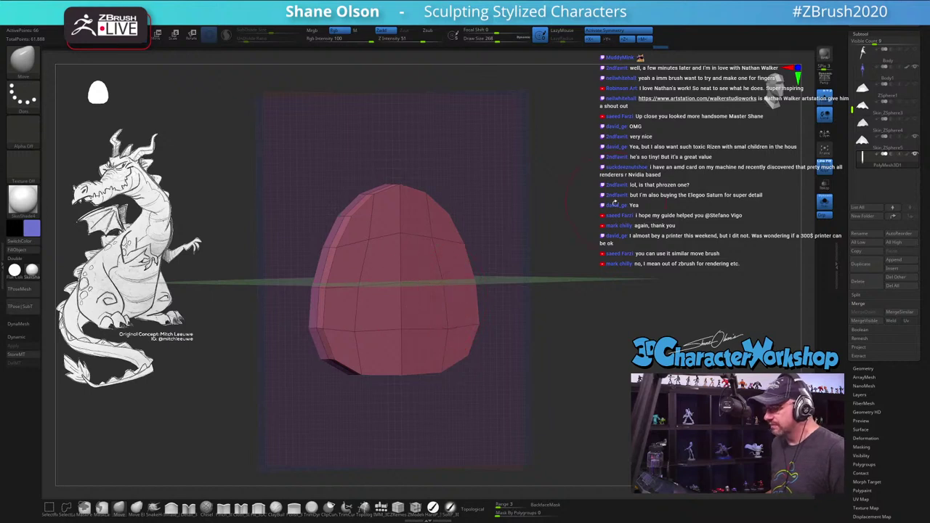
drag(585, 193, 466, 292)
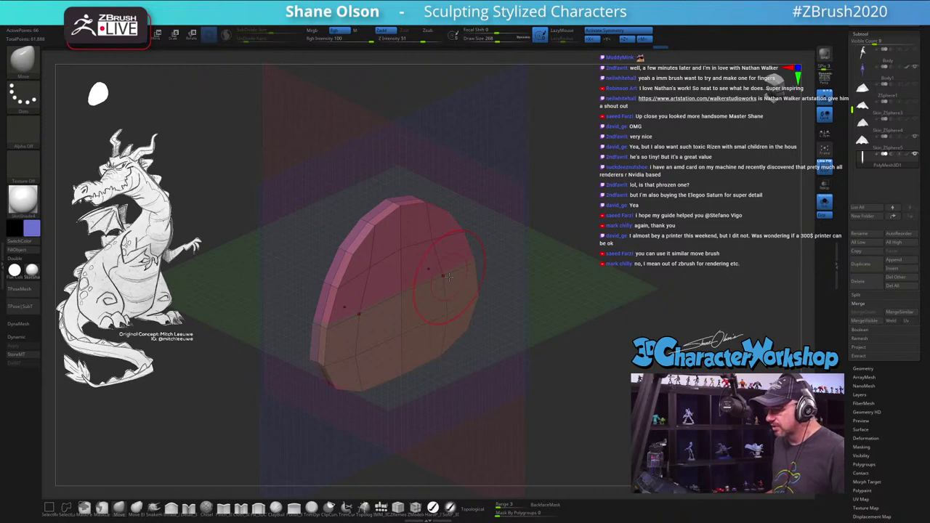
Step: At brush size 149, shape the disc face and pull the dome's top into a point
text(s)
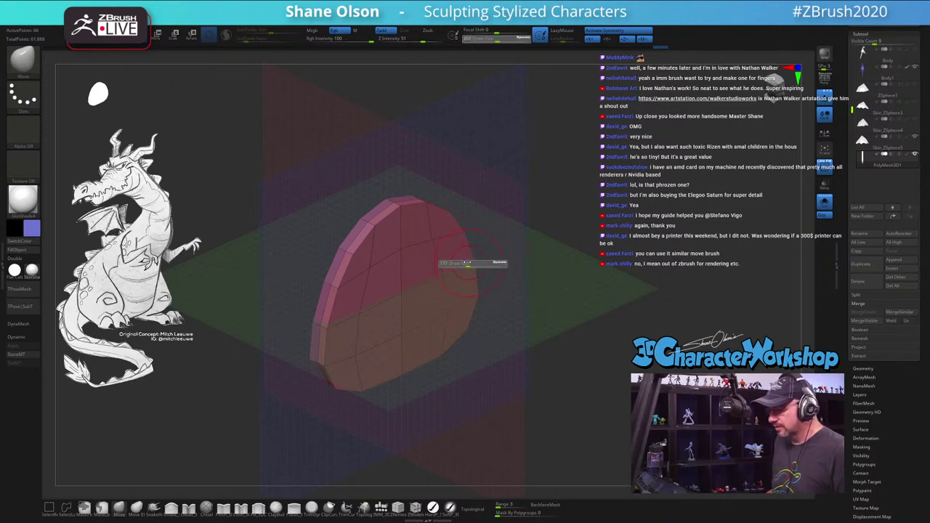
text(149)
key(Return)
drag(474, 262, 538, 277)
drag(612, 322, 604, 233)
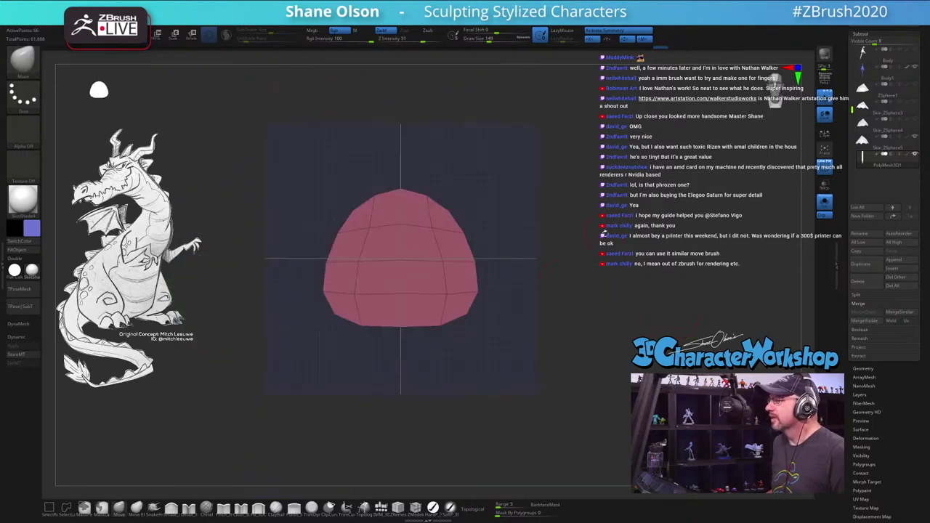
alt+drag(476, 312, 513, 301)
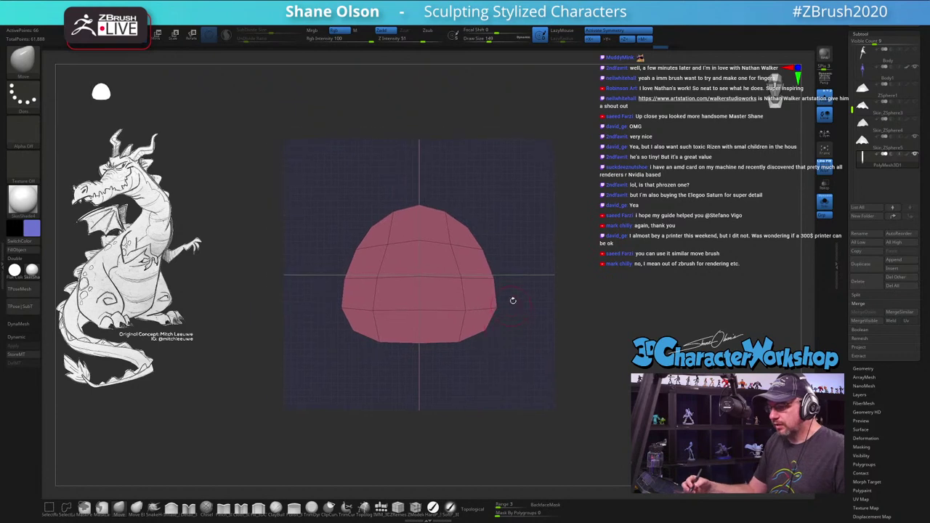
key(s)
mouse_move(419, 218)
mouse_down()
mouse_move(419, 199)
mouse_move(404, 211)
mouse_move(467, 213)
mouse_up()
key(s)
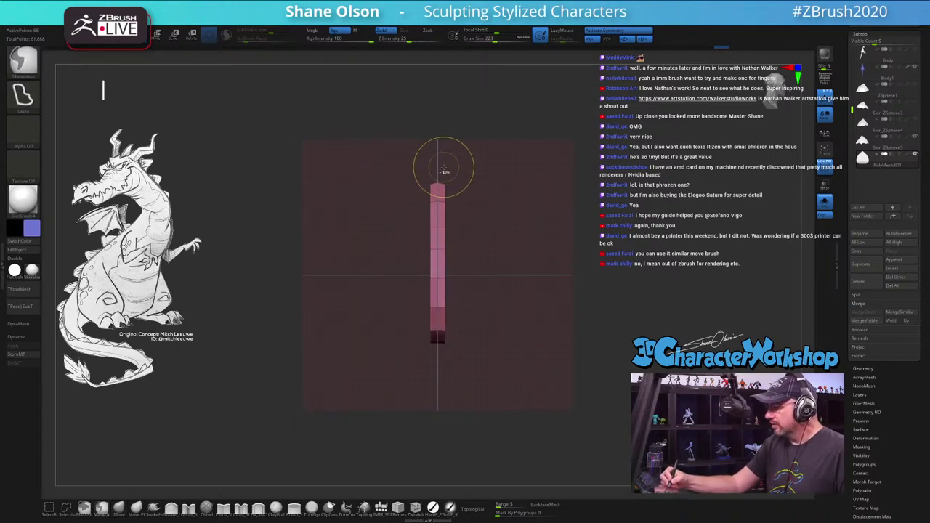
Step: Mask the slab's lower part, then pull its top upward and taper it into a pointed teardrop
mouse_move(444, 165)
ctrl+mouse_down()
mouse_move(485, 331)
mouse_move(441, 396)
ctrl+mouse_up()
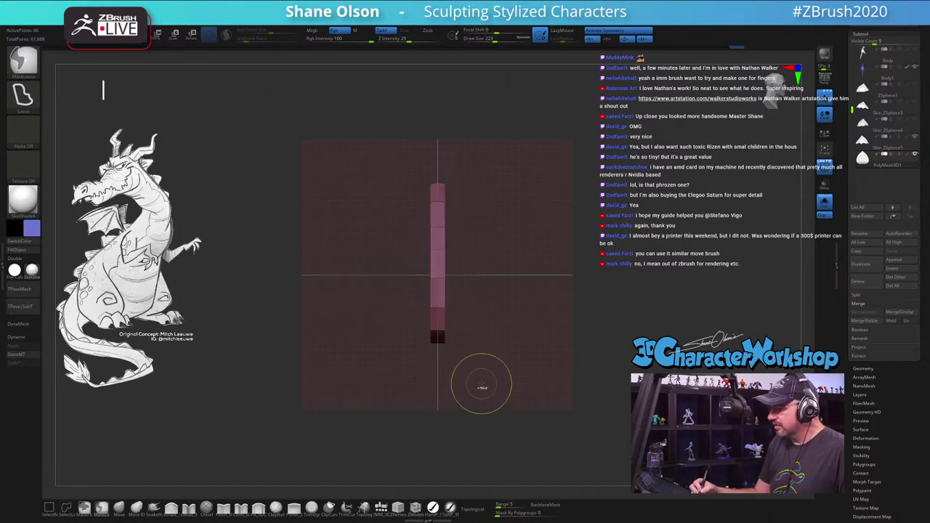
key(w)
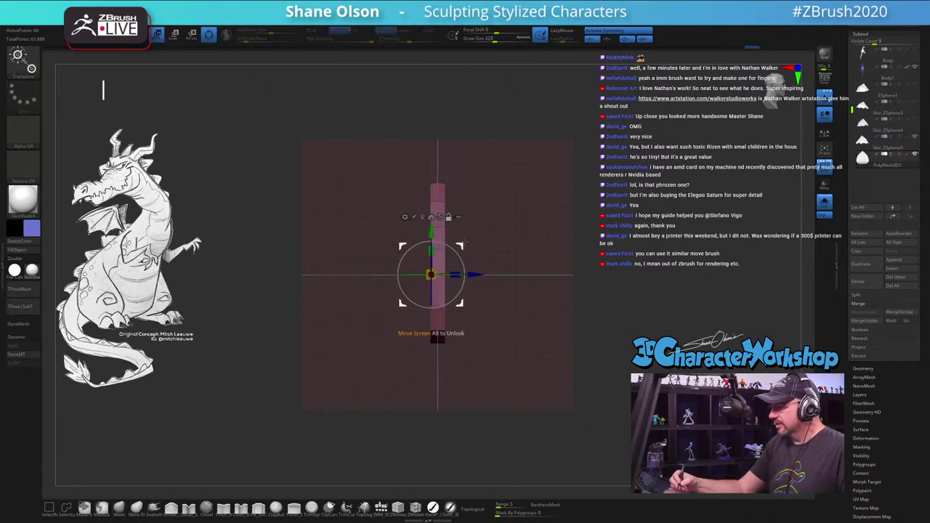
drag(431, 275, 444, 184)
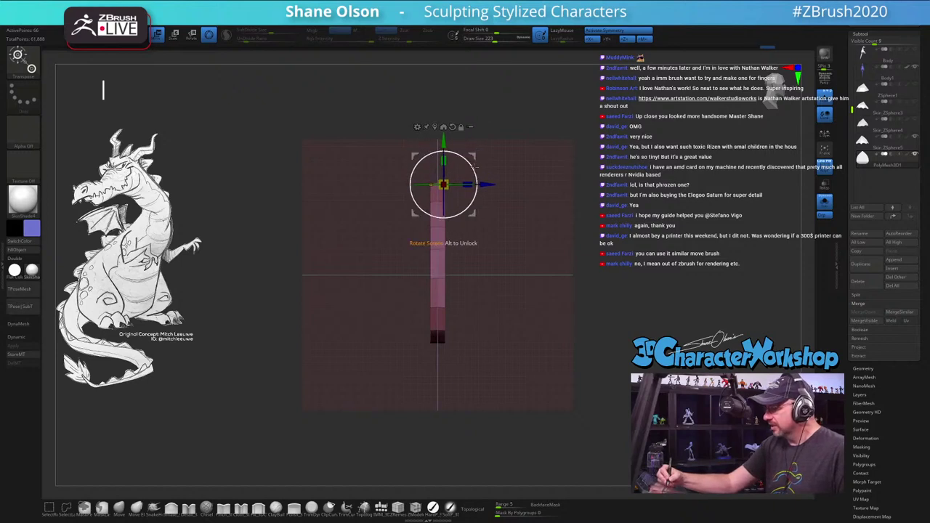
drag(476, 153, 473, 165)
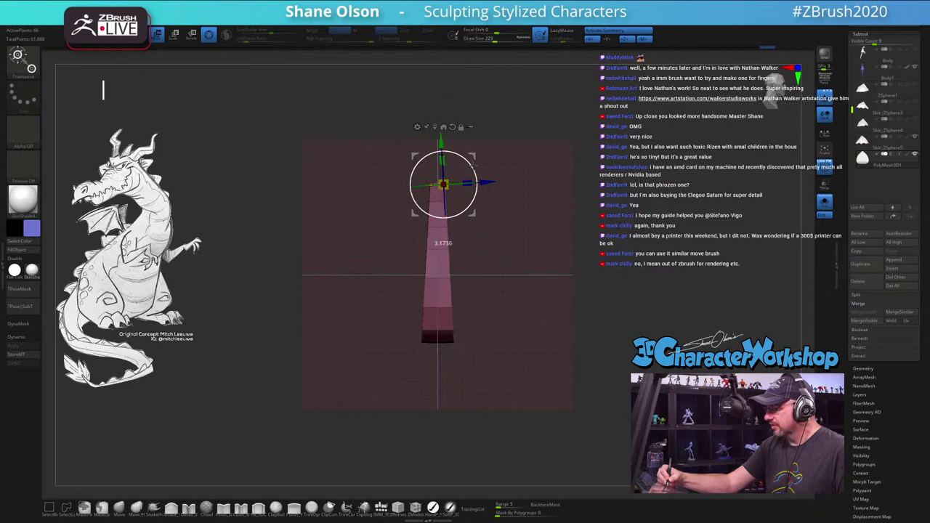
drag(534, 320, 550, 316)
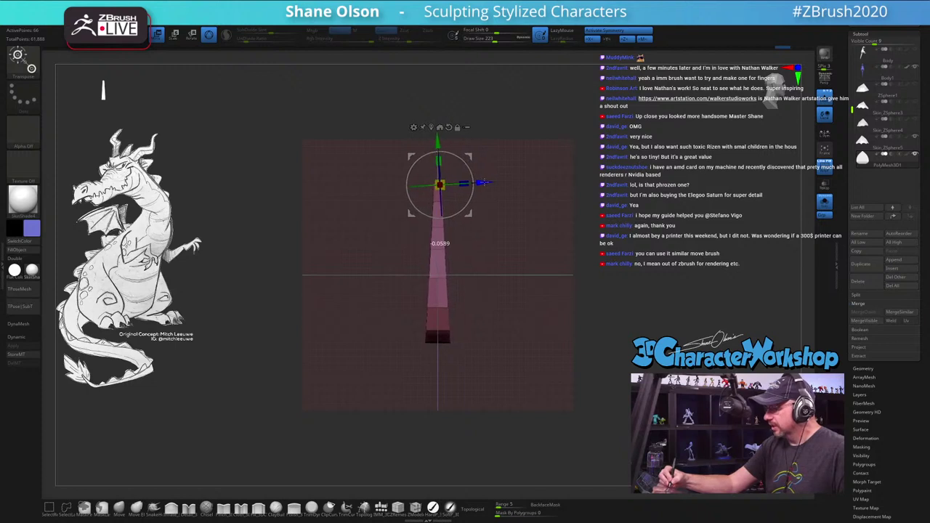
mouse_move(509, 276)
mouse_down()
mouse_move(581, 295)
mouse_move(514, 274)
mouse_move(503, 320)
mouse_move(439, 186)
mouse_move(390, 184)
mouse_up()
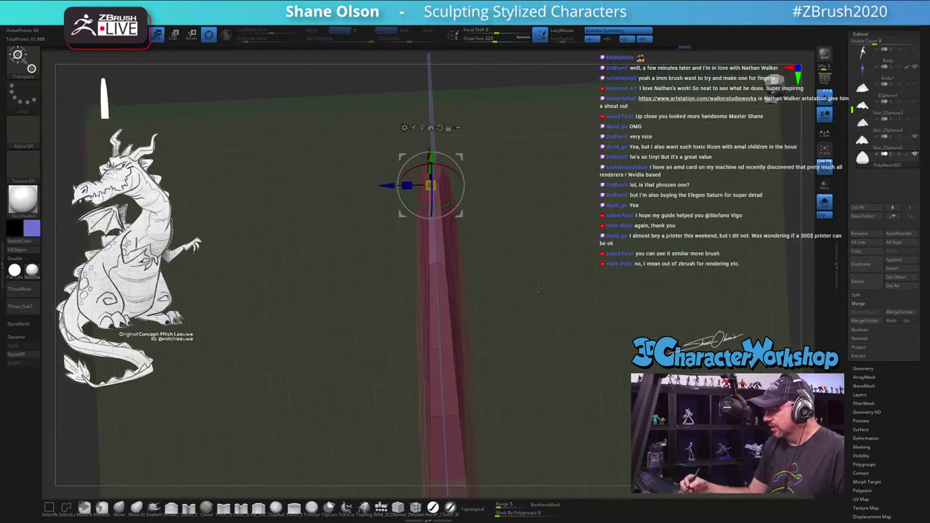
drag(538, 288, 521, 330)
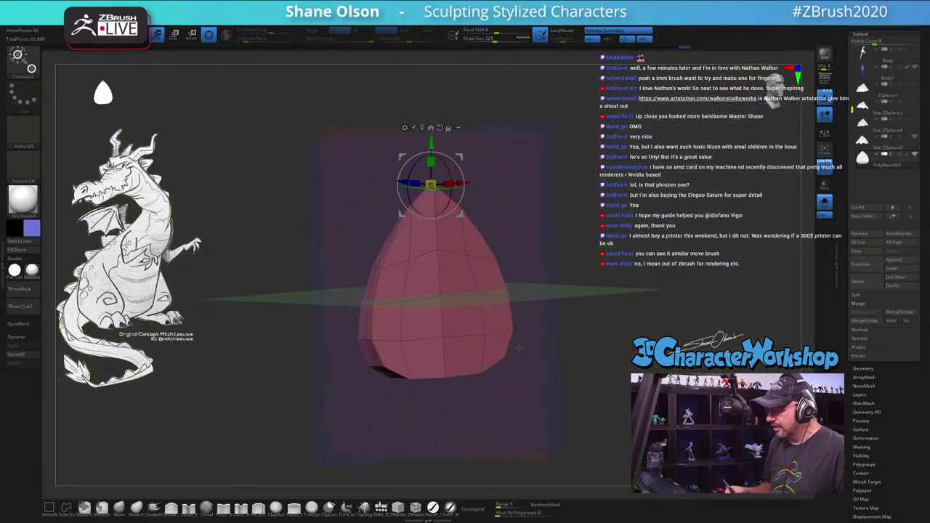
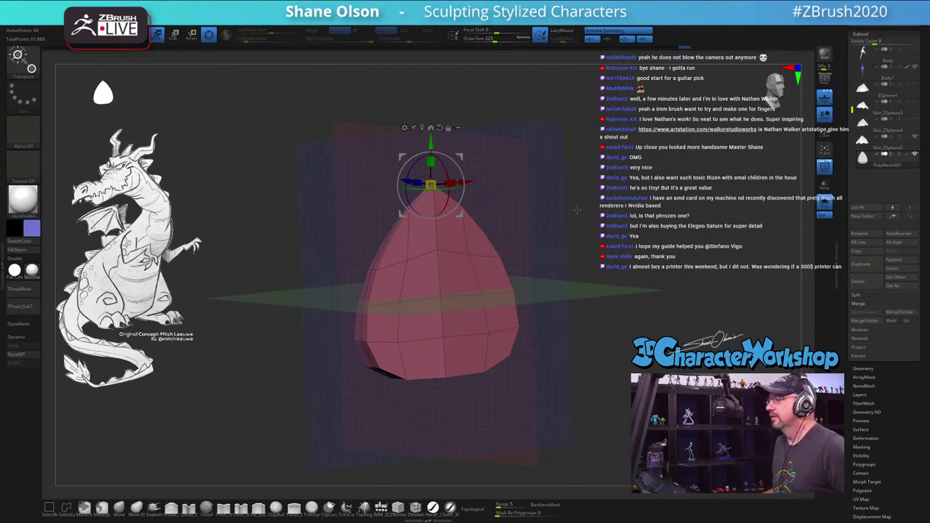
Step: Smooth the egg with Dynamic subdivision, hide its Polyframe wireframe, and switch to the Move brush
key(d)
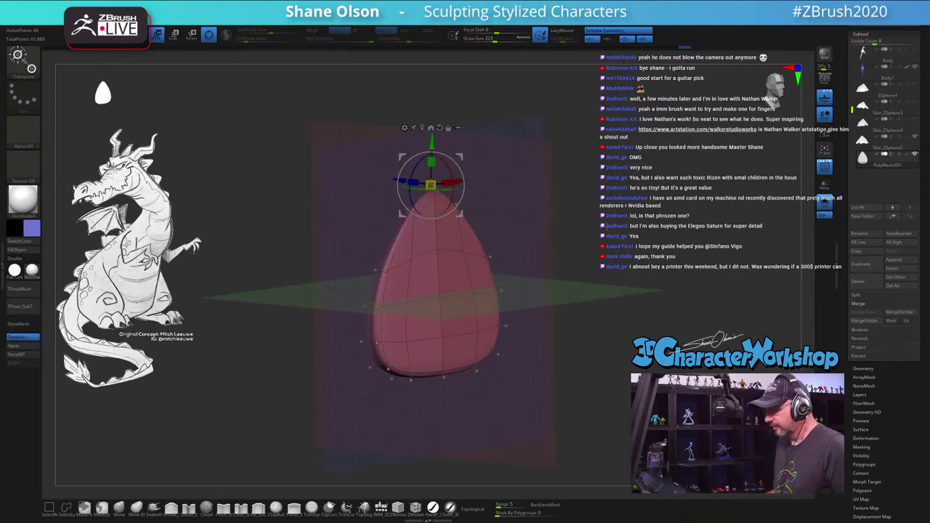
shift+drag(598, 223, 586, 229)
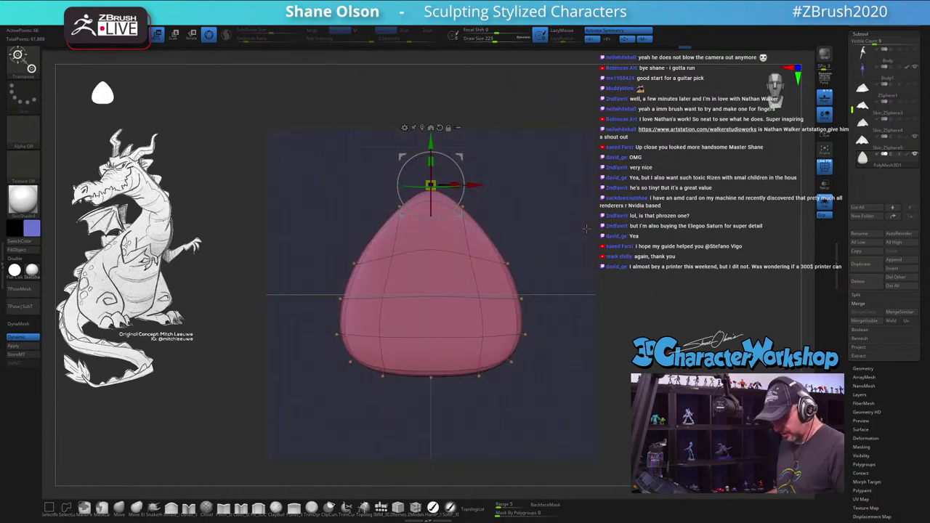
key(shift+f)
key(q)
mouse_move(575, 192)
mouse_down()
mouse_move(608, 198)
mouse_move(546, 193)
mouse_move(562, 205)
mouse_move(564, 223)
mouse_up()
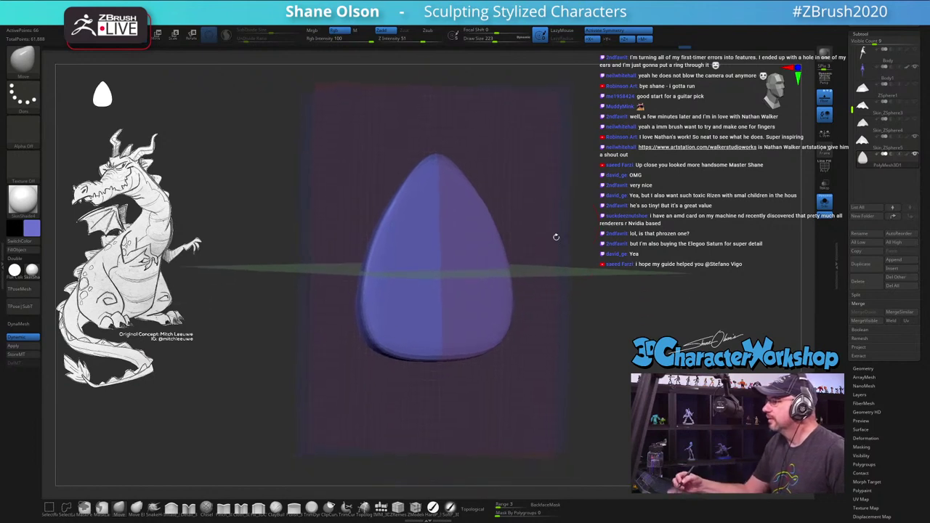
Step: Hide the floor grid and inflate the pick's left edge and bottom with a size-408 Inflate brush
drag(555, 237, 575, 287)
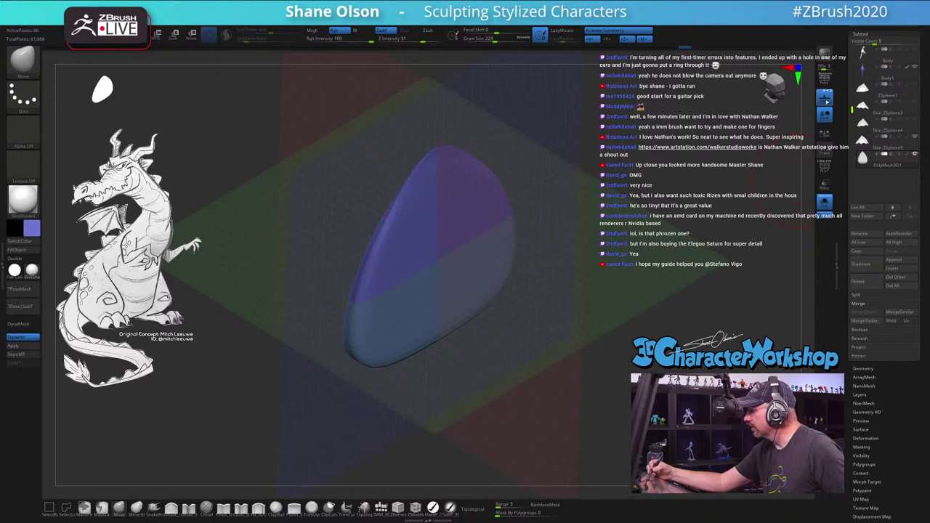
click(826, 97)
mouse_move(508, 317)
mouse_down()
mouse_move(523, 314)
mouse_move(519, 307)
mouse_move(551, 333)
mouse_move(418, 395)
mouse_up()
key(s)
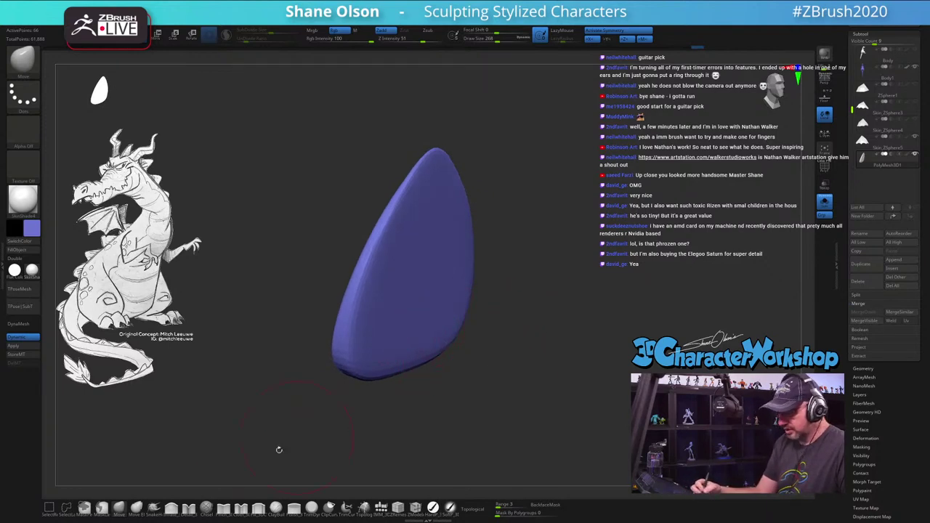
click(172, 508)
key(s)
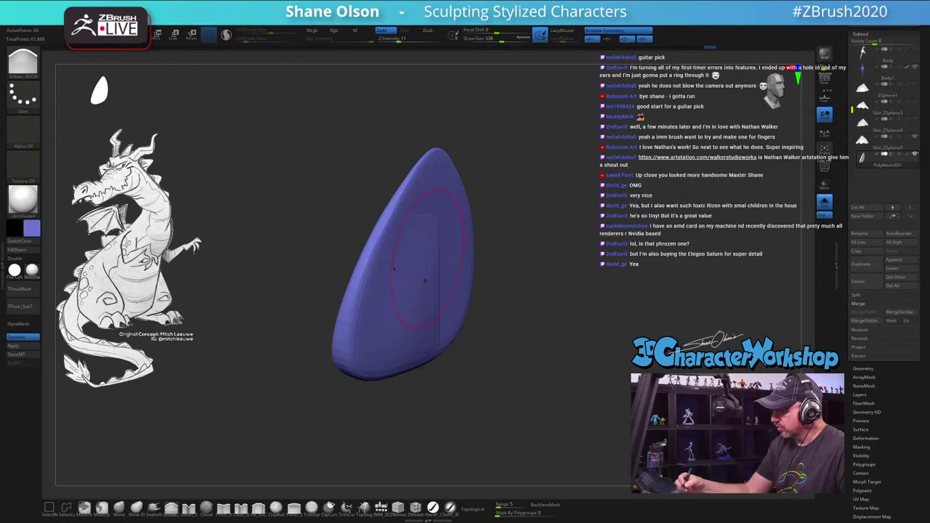
drag(458, 355, 469, 388)
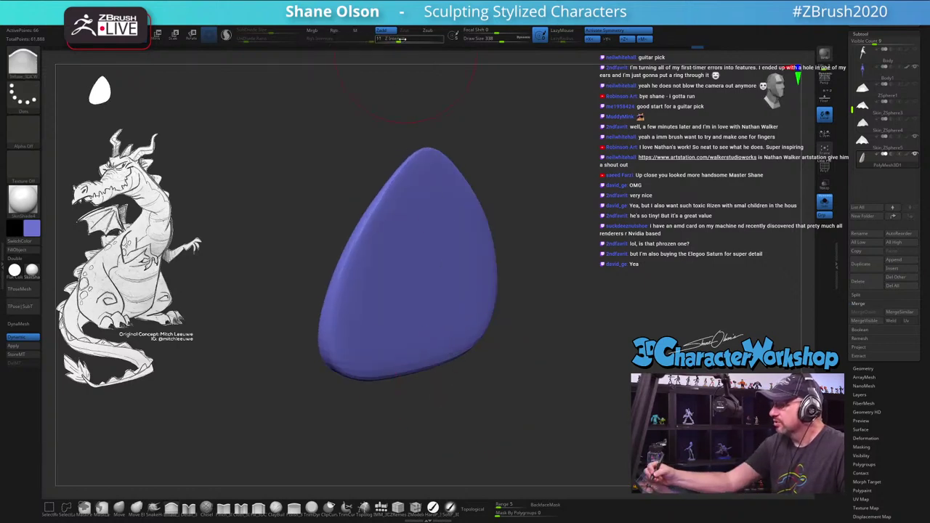
key(s)
drag(411, 282, 445, 283)
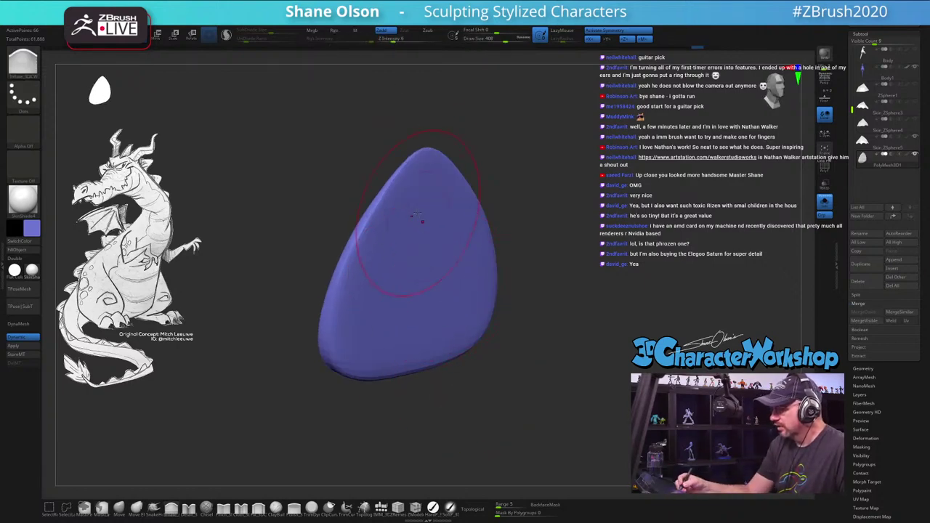
mouse_move(418, 216)
mouse_down()
mouse_move(387, 392)
mouse_move(412, 227)
mouse_move(444, 231)
mouse_up()
Step: Flatten the pick's bottom edge with the Move brush, reducing brush size to 331
drag(459, 267, 525, 400)
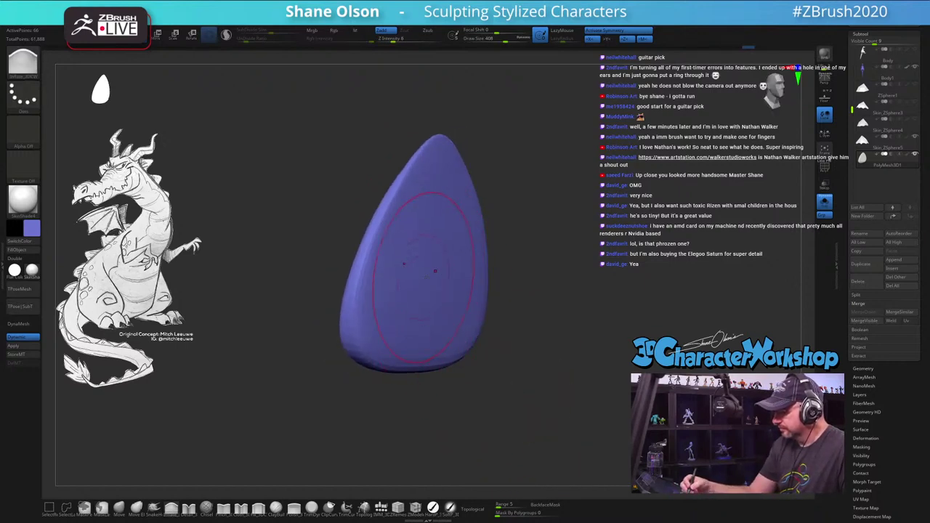
mouse_move(520, 360)
mouse_down()
mouse_move(525, 376)
mouse_move(519, 359)
mouse_move(285, 290)
mouse_up()
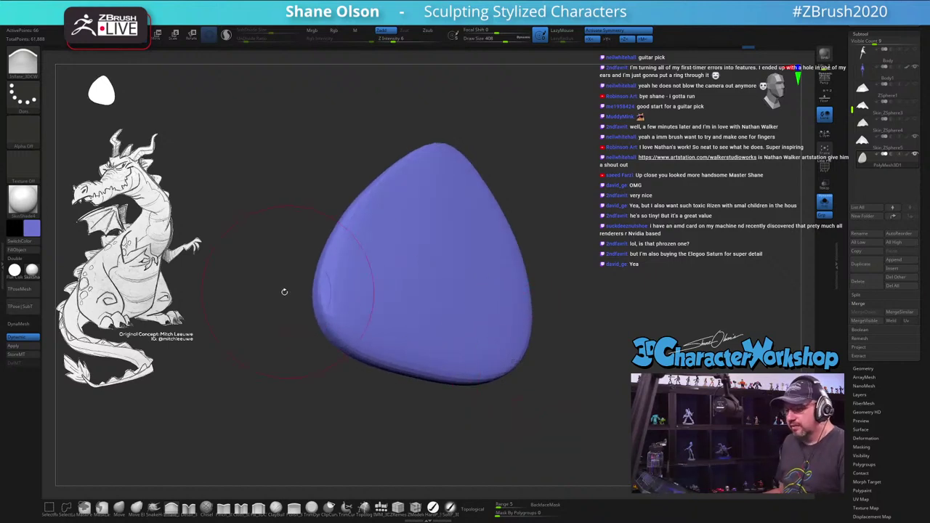
mouse_move(567, 306)
mouse_down()
mouse_move(652, 264)
mouse_move(552, 342)
mouse_up()
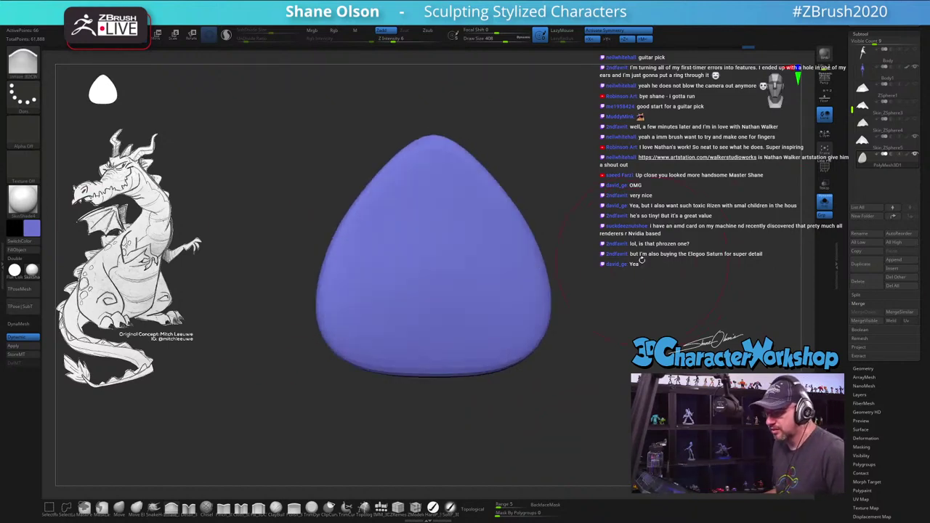
click(120, 513)
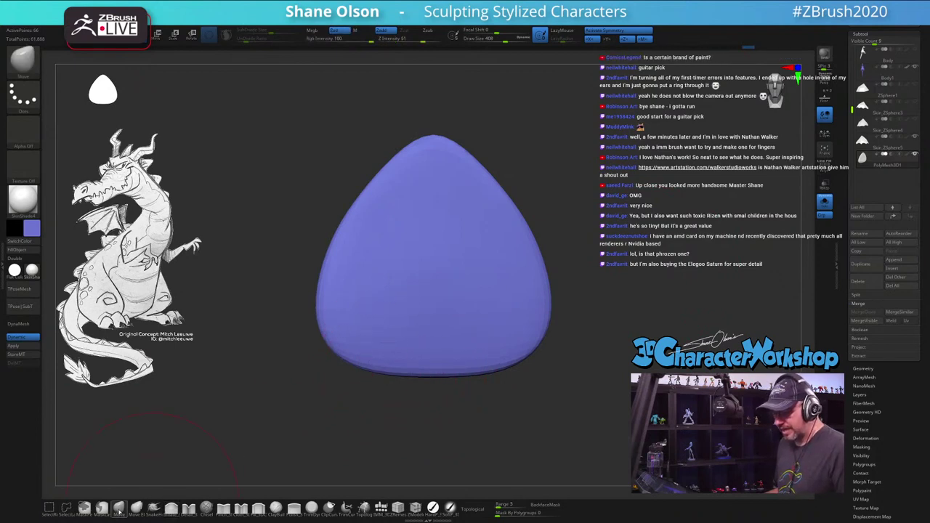
key(s)
drag(363, 411, 369, 411)
drag(372, 376, 385, 356)
drag(436, 371, 448, 361)
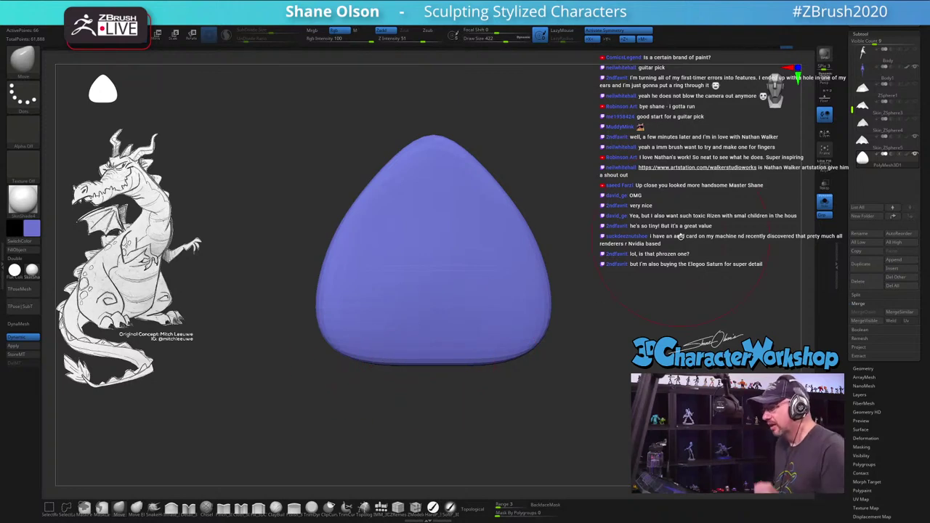
key(s)
drag(644, 196, 647, 207)
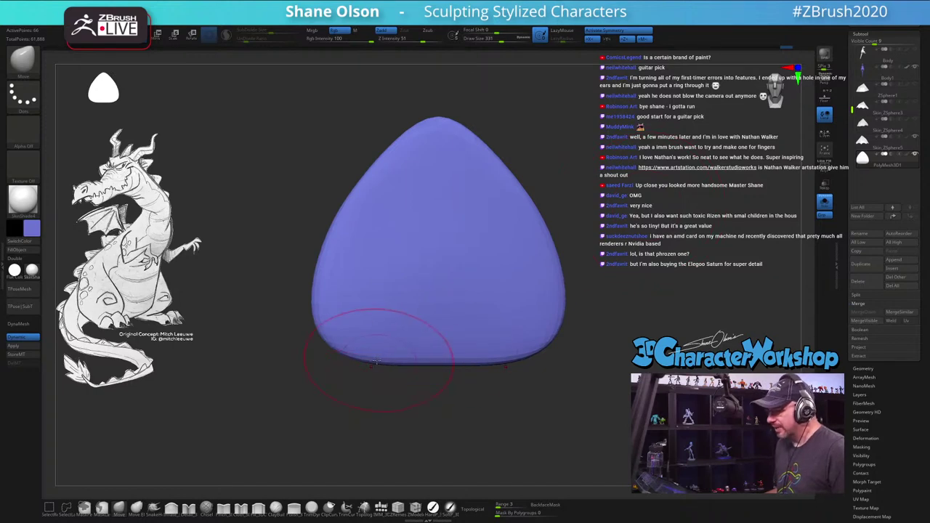
key(ctrl+z)
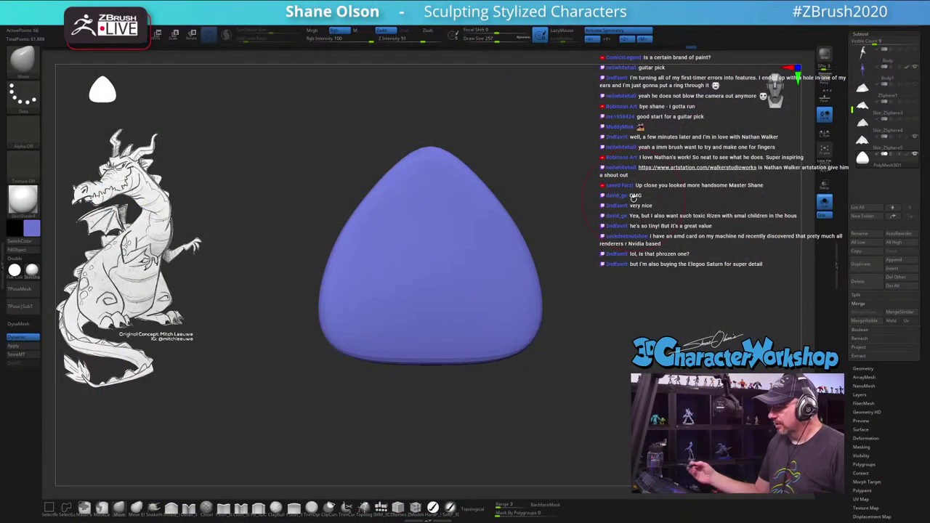
Step: Check the pick's polygon wireframe, scale the pick down, and bring up the Brush palette
key(b)
key(z)
key(m)
key(shift+f)
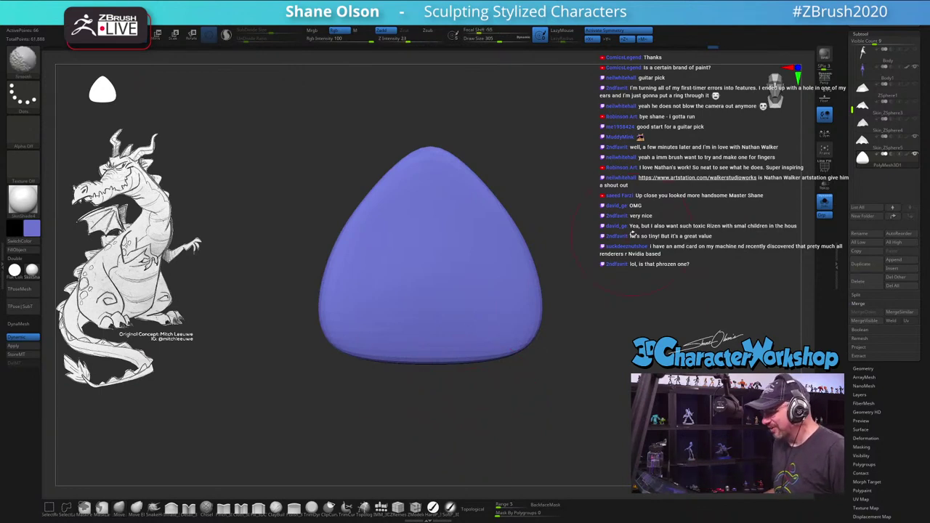
key(ctrl+z)
key(ctrl+z)
key(ctrl+z)
key(ctrl+z)
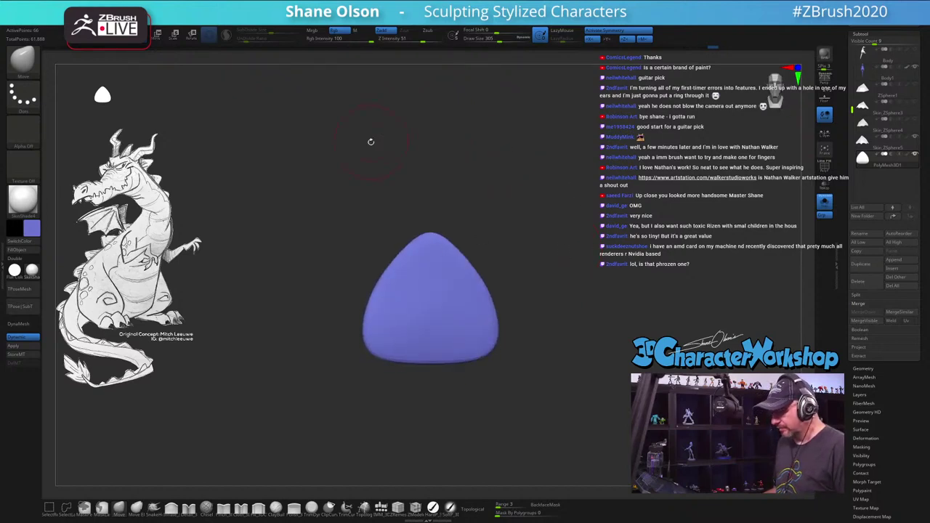
key(b)
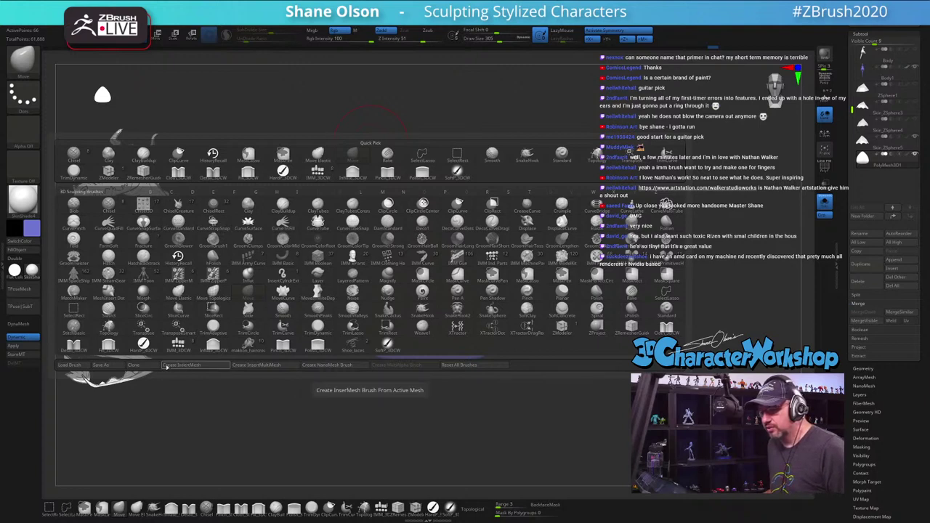
Step: Make the pick a new InsertMesh brush, PolyMesh3D1, choosing New rather than Append
click(188, 366)
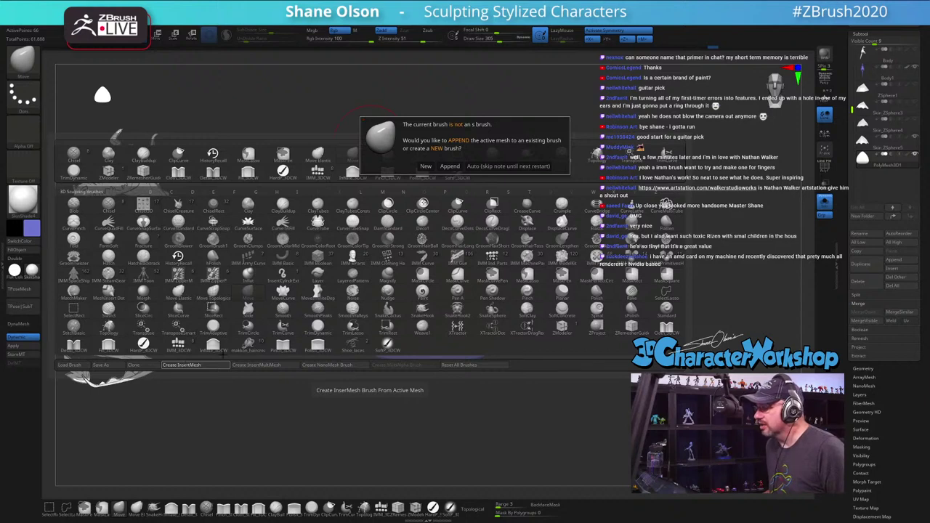
click(426, 165)
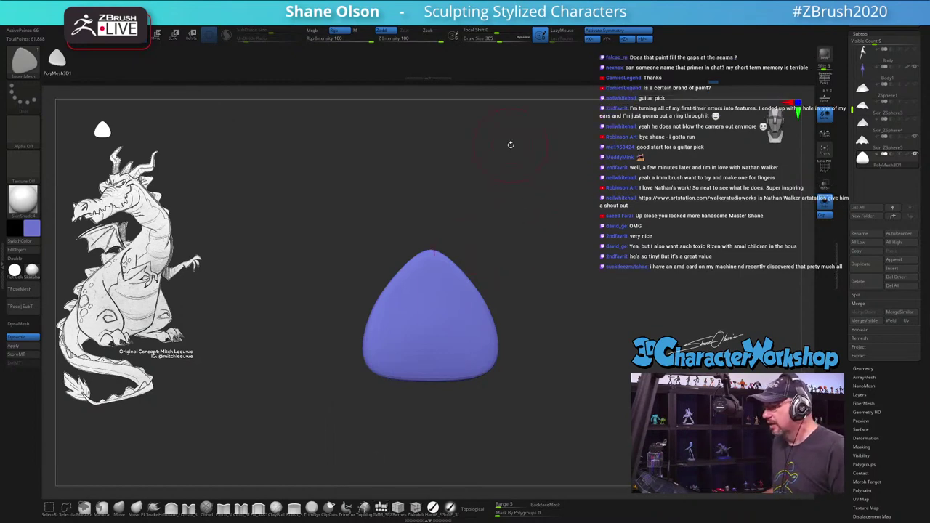
Step: Turn off symmetry, set brush size to 187, and enable Curve mode for the stroke
key(x)
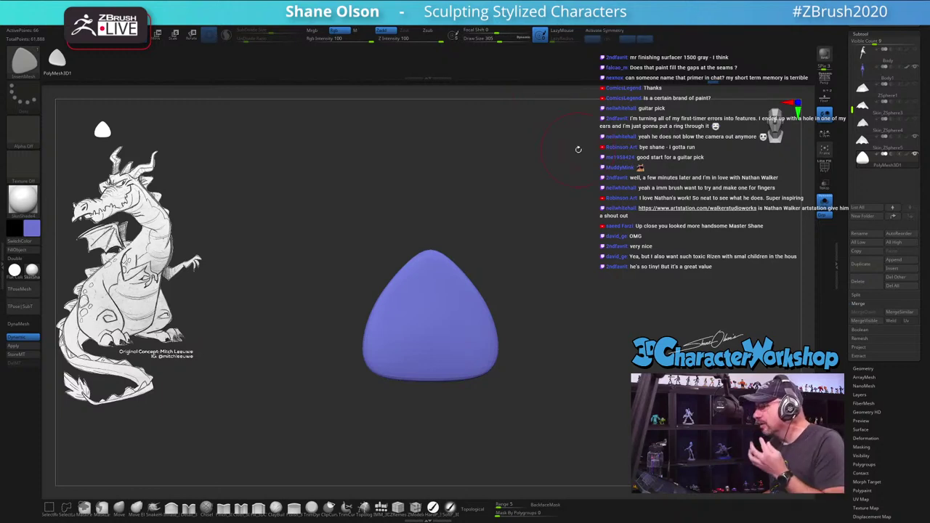
key(s)
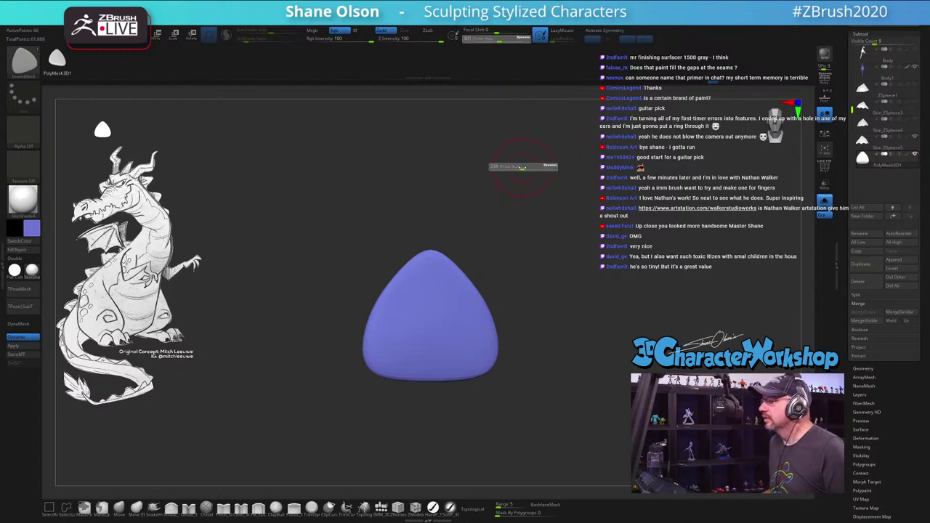
drag(524, 168, 519, 167)
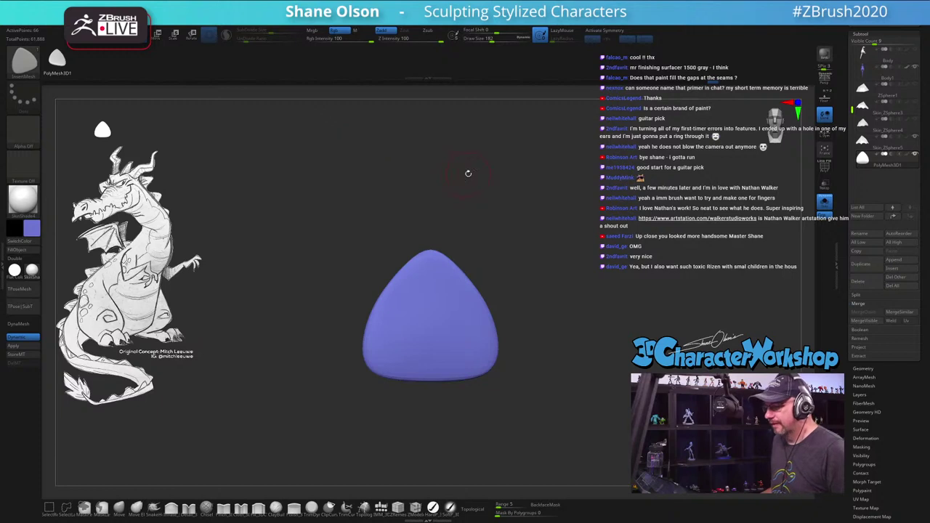
drag(351, 195, 469, 144)
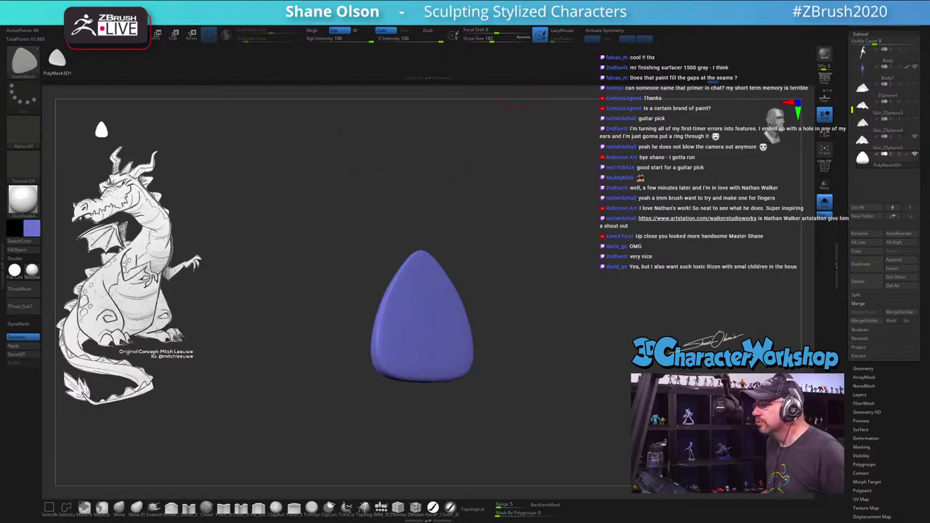
key(s)
click(368, 123)
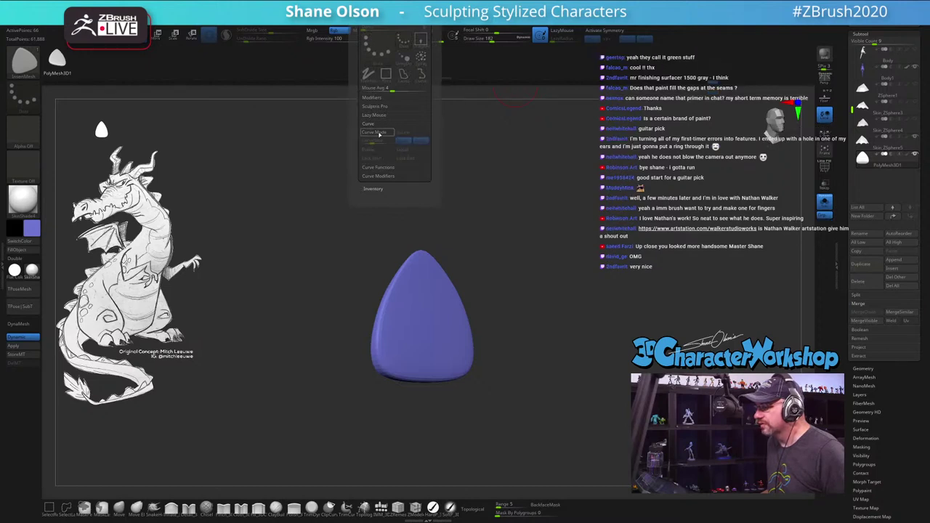
click(377, 132)
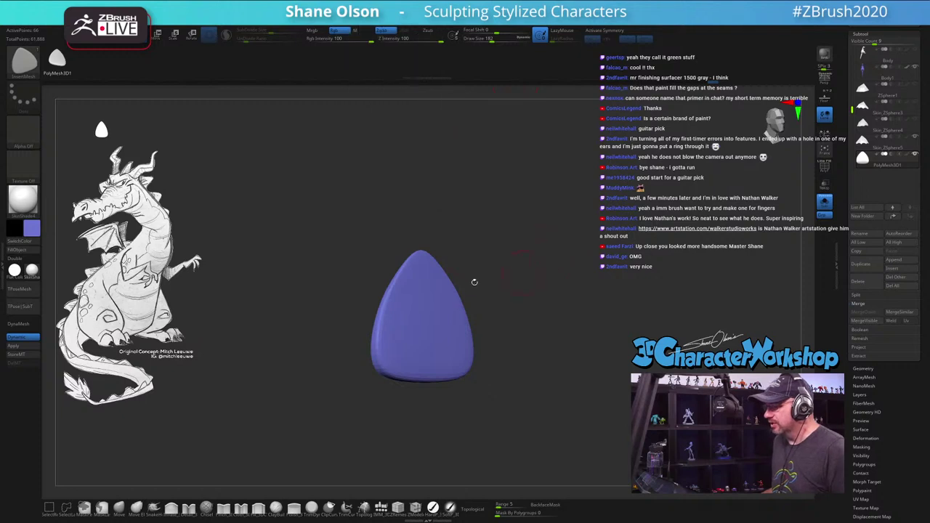
Step: Lay a trial curving row of picks outward from the pick, then undo it
mouse_move(454, 325)
mouse_down()
mouse_move(617, 289)
mouse_move(652, 207)
mouse_up()
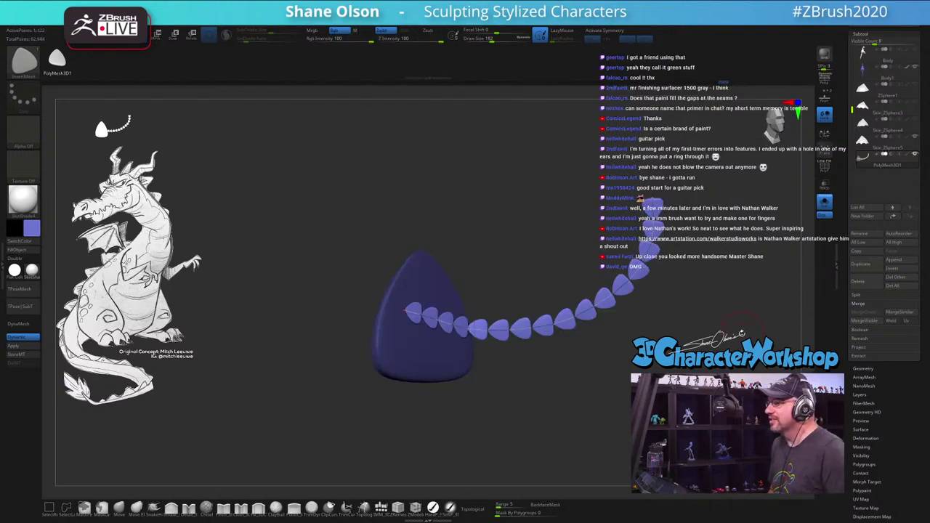
drag(550, 210, 542, 211)
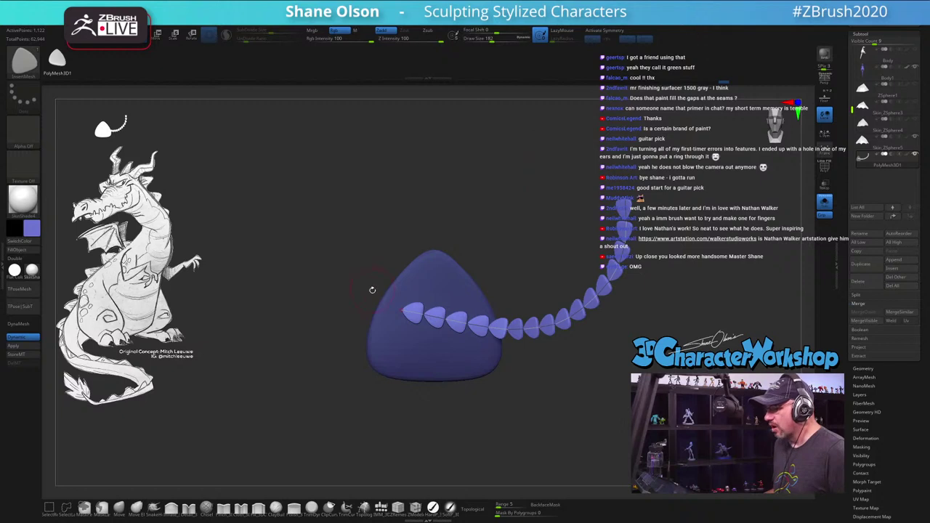
key(ctrl+z)
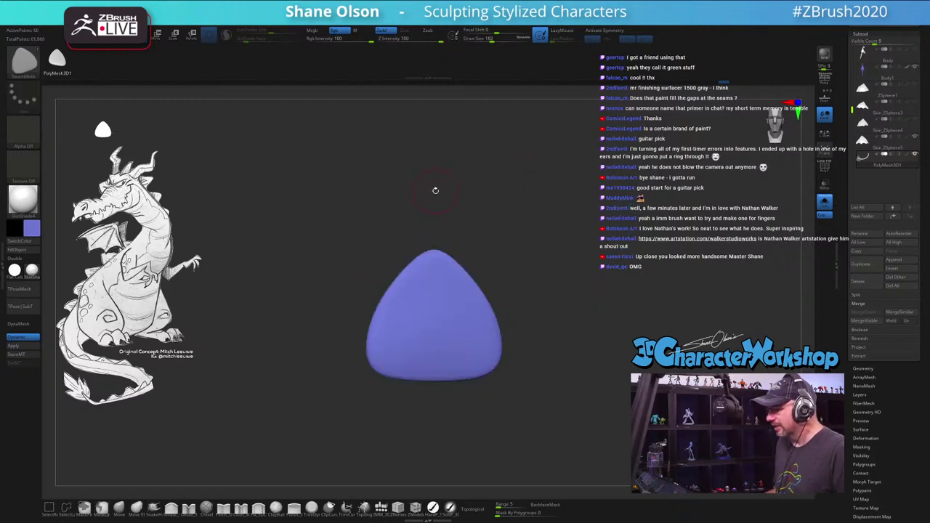
key(space)
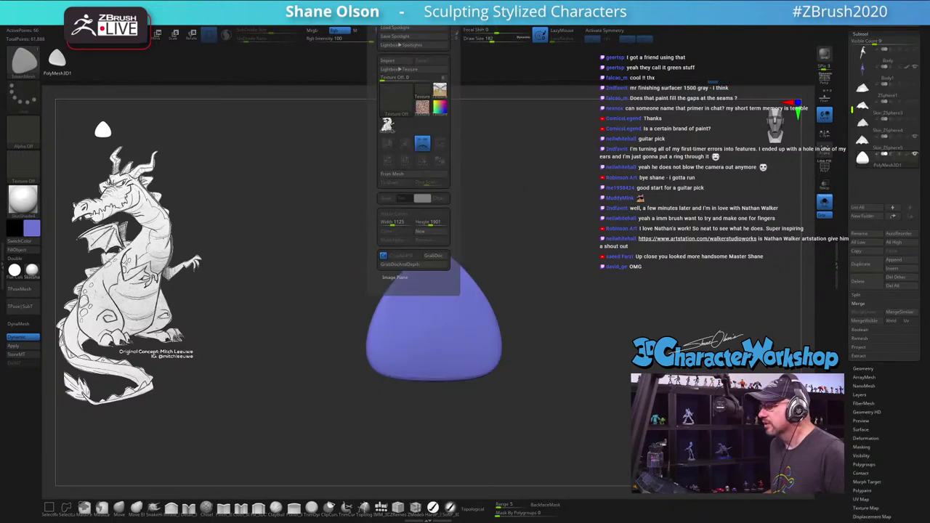
key(space)
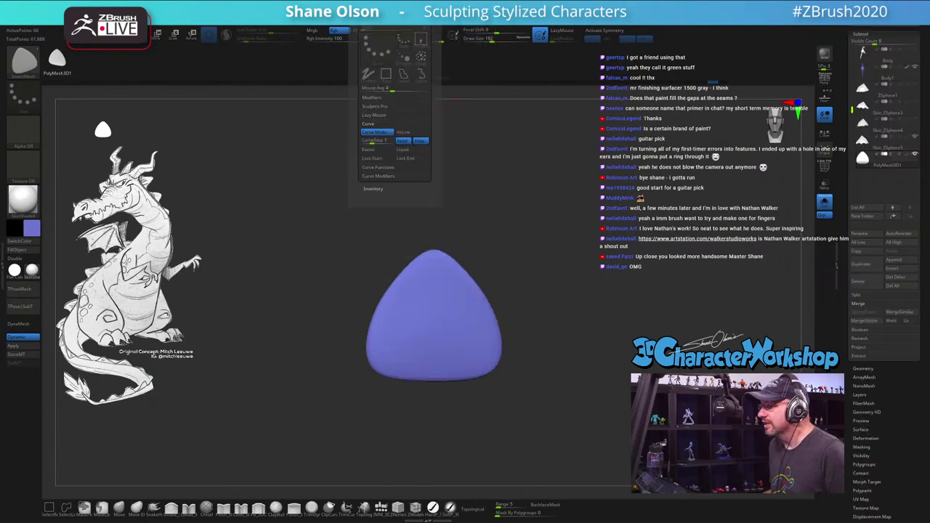
click(383, 167)
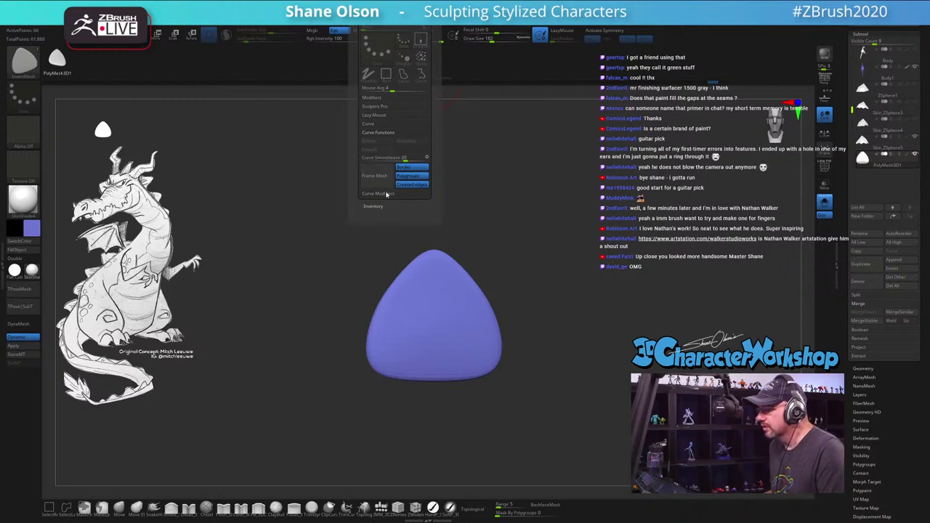
click(385, 193)
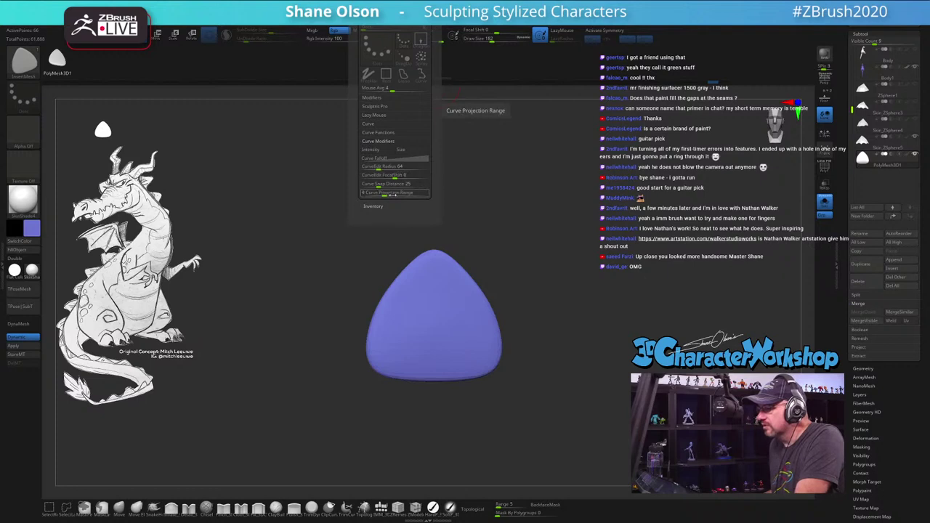
click(392, 134)
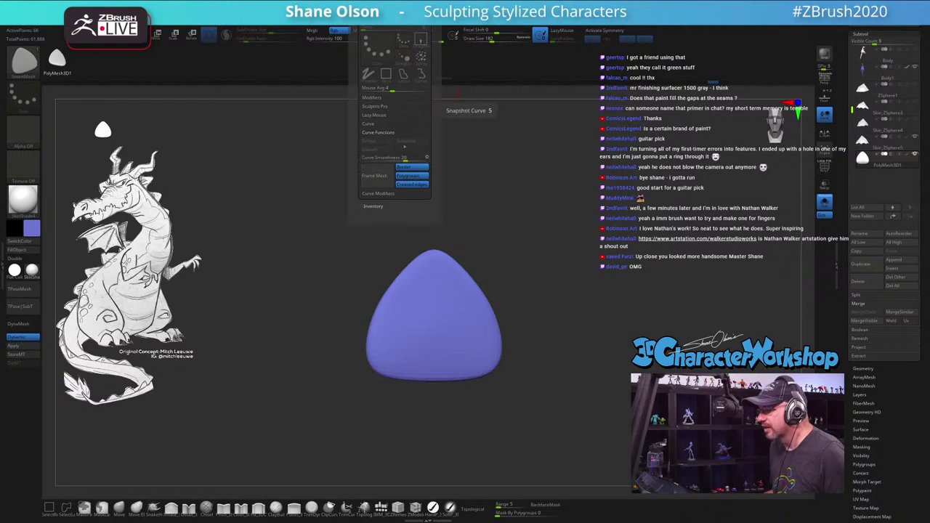
click(378, 194)
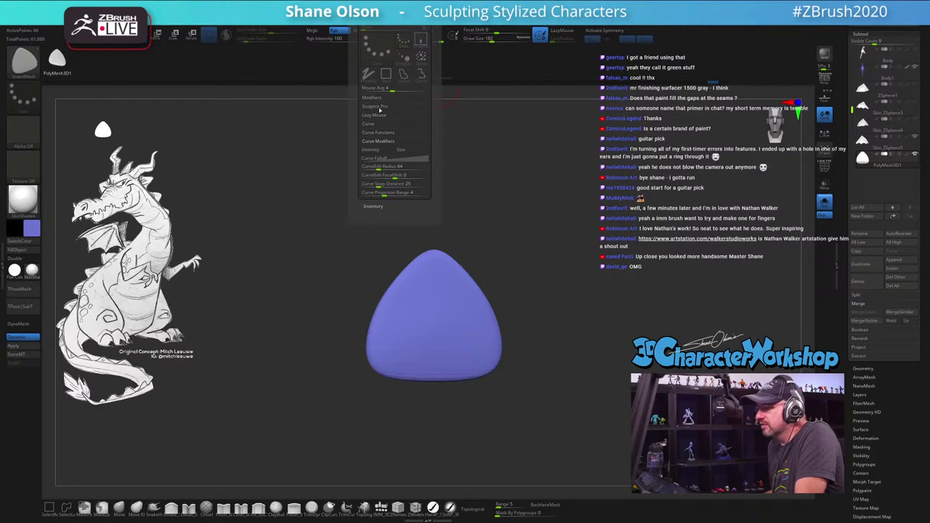
click(379, 133)
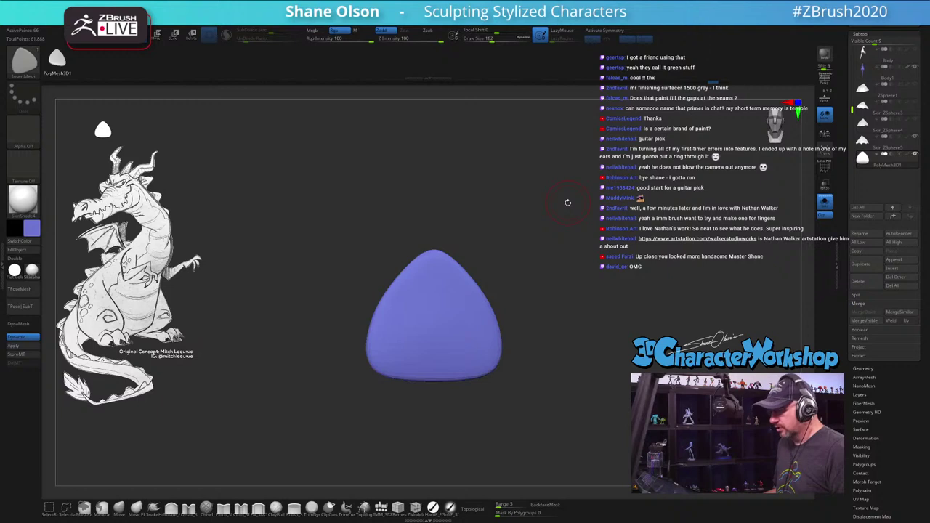
Step: Rotate the pick 90° with the gizmo and create a new InsertMesh brush from it
key(w)
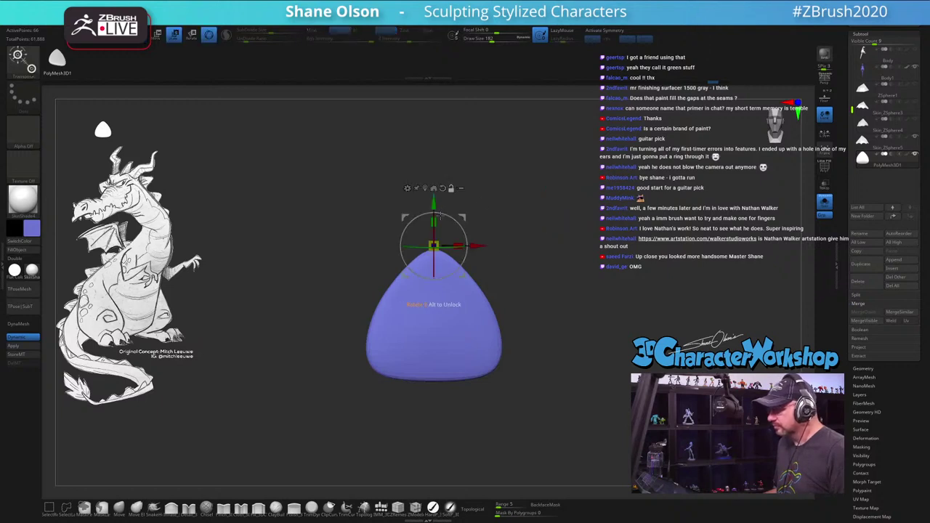
click(433, 189)
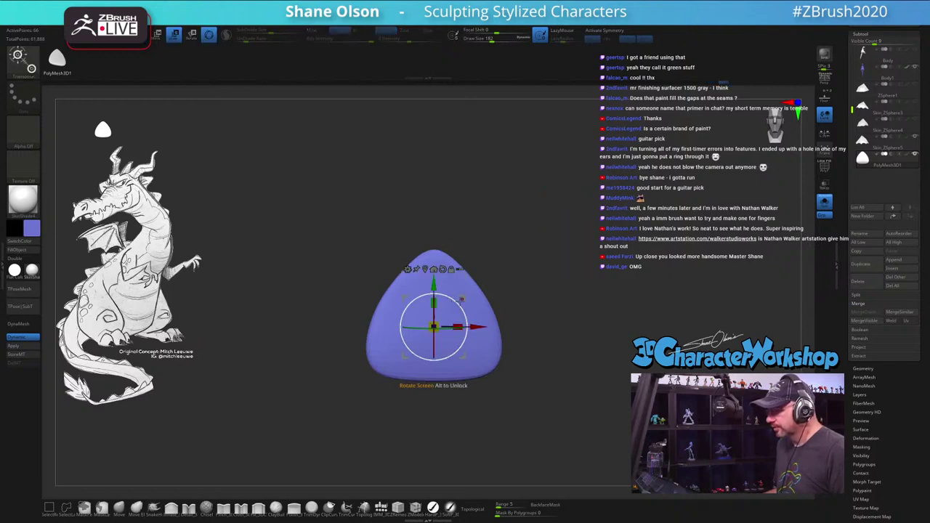
drag(461, 298, 406, 299)
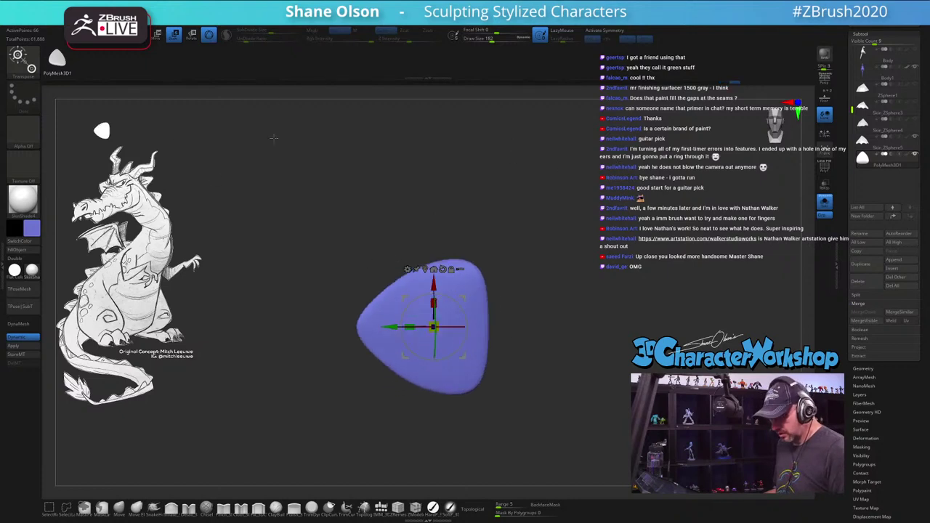
key(b)
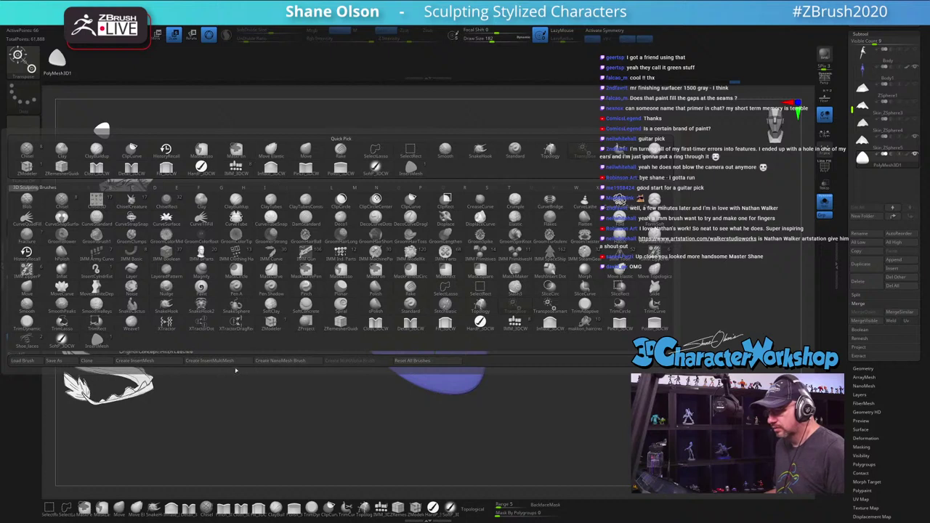
click(138, 361)
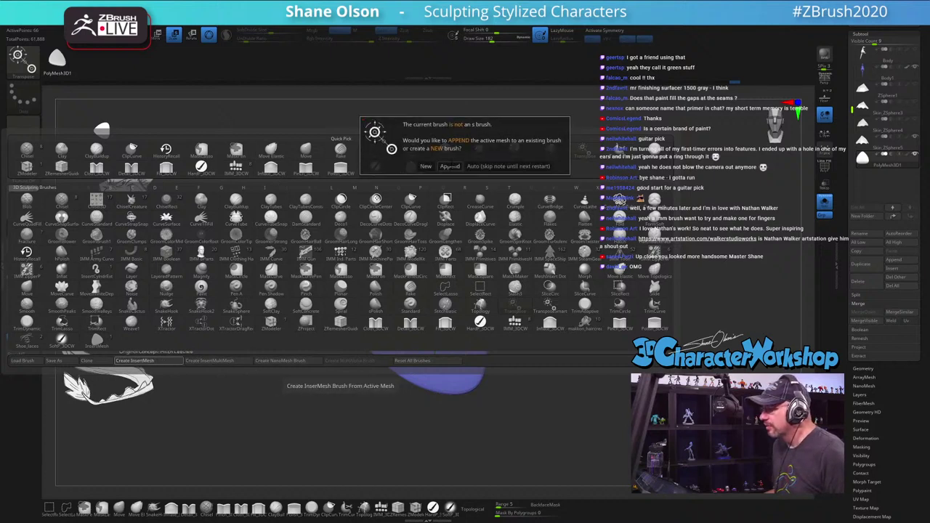
click(450, 166)
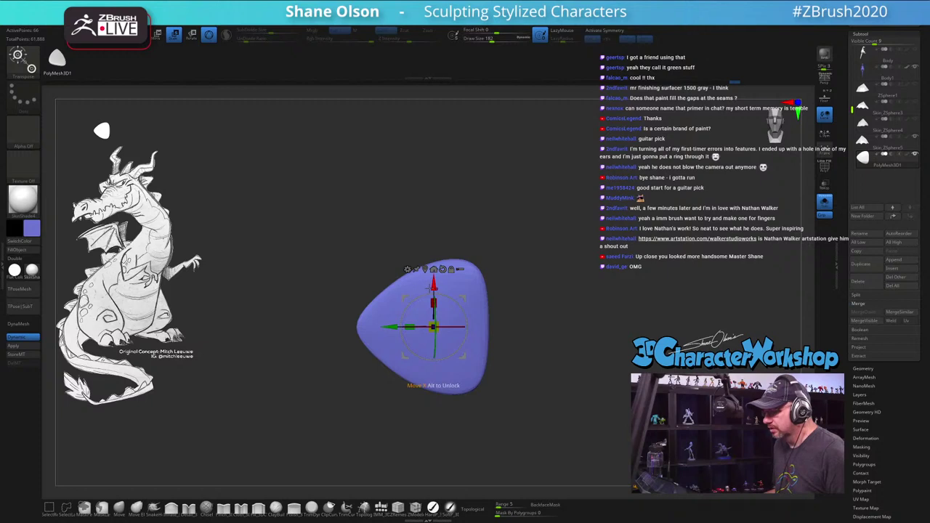
Step: Draw a trial chain of picks, undo it, and recreate the pick as a new InsertMesh brush
key(q)
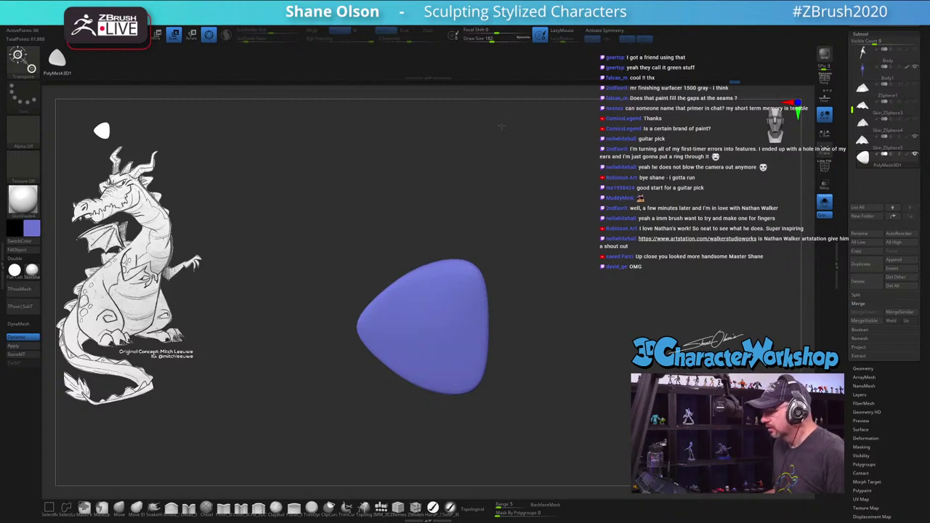
key(q)
drag(503, 298, 470, 196)
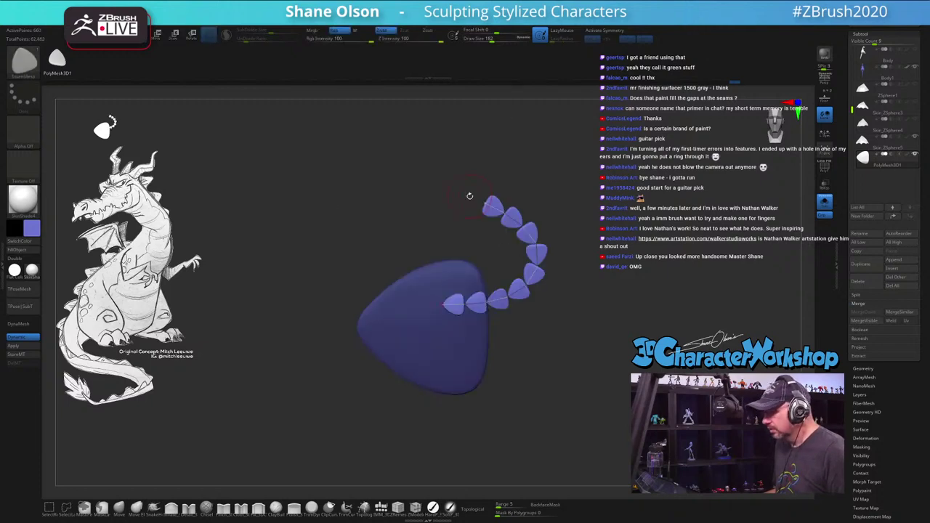
key(ctrl+z)
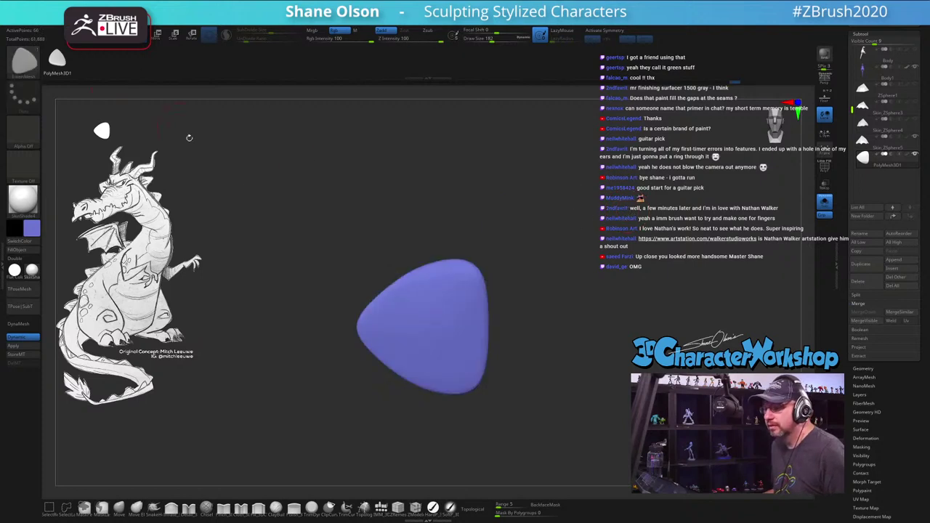
key(b)
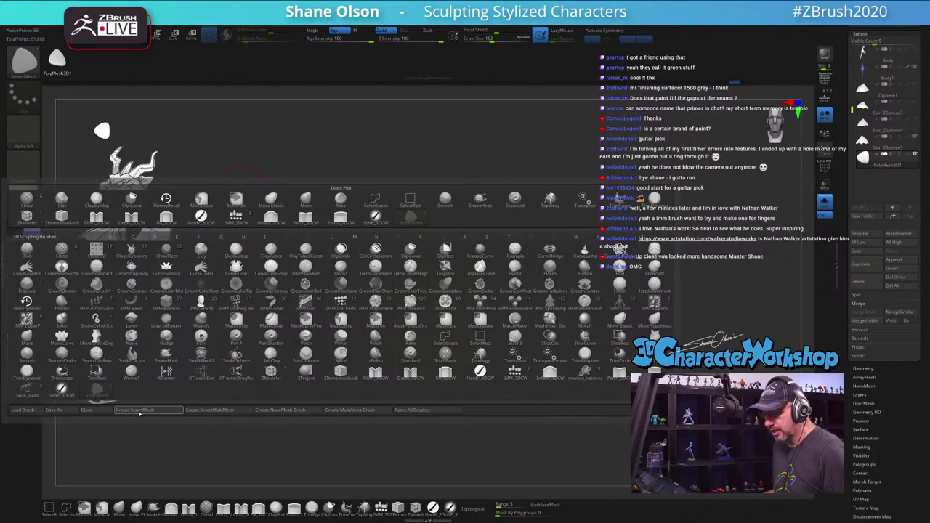
click(129, 412)
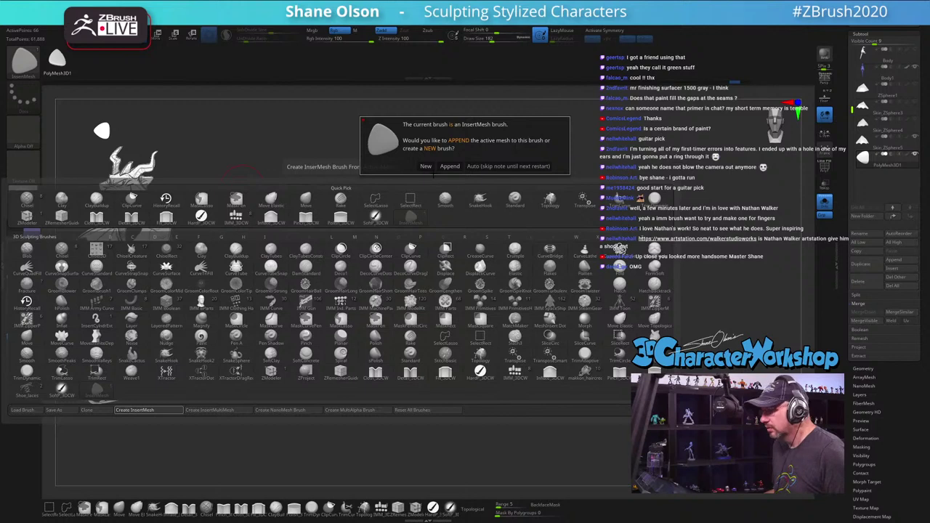
click(426, 166)
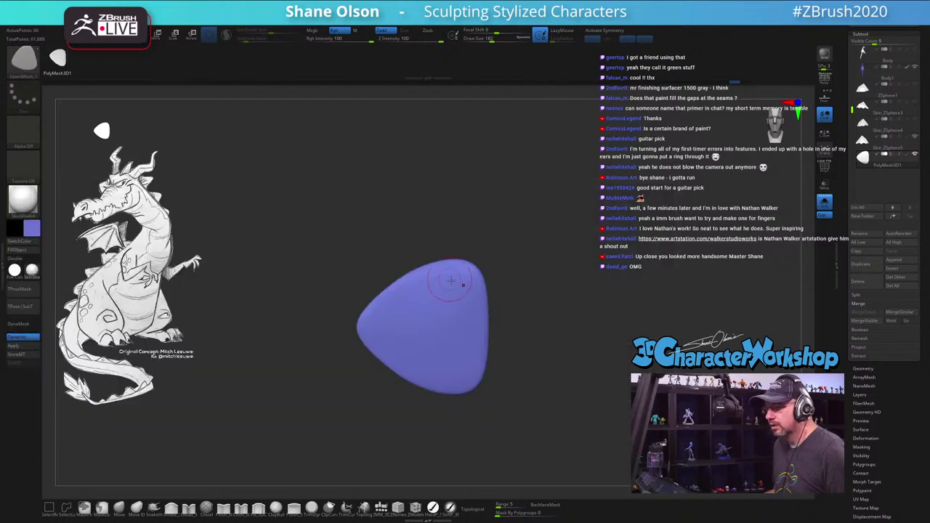
Step: Reframe the pick mesh and redo the three inserted pick shapes on its surface
key(f)
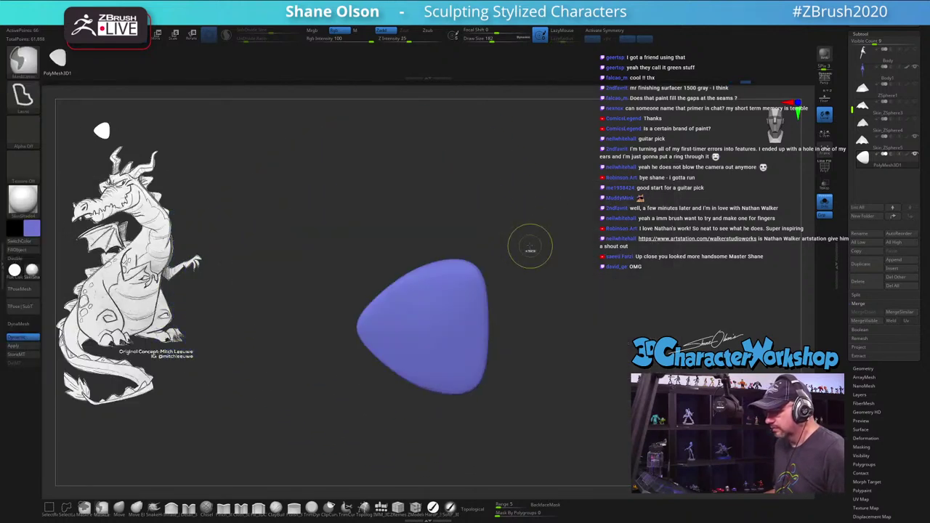
drag(414, 318, 534, 252)
key(w)
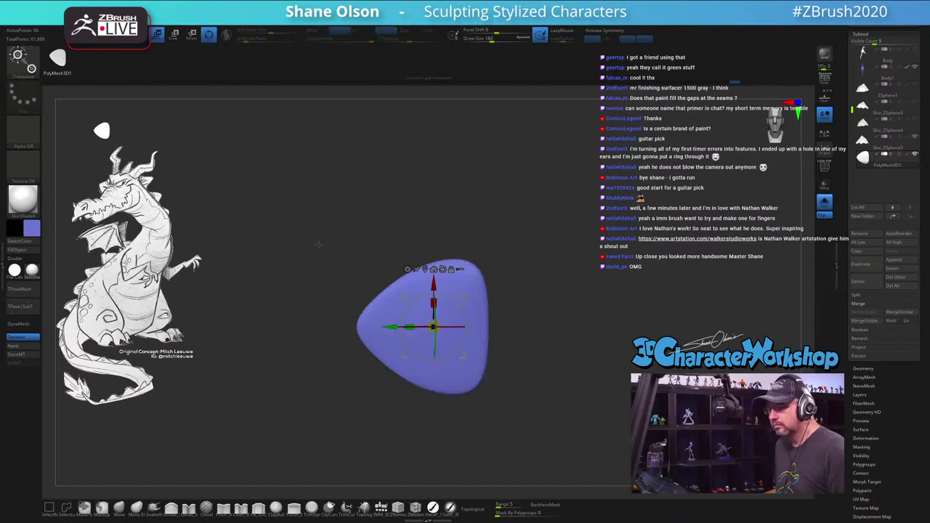
key(q)
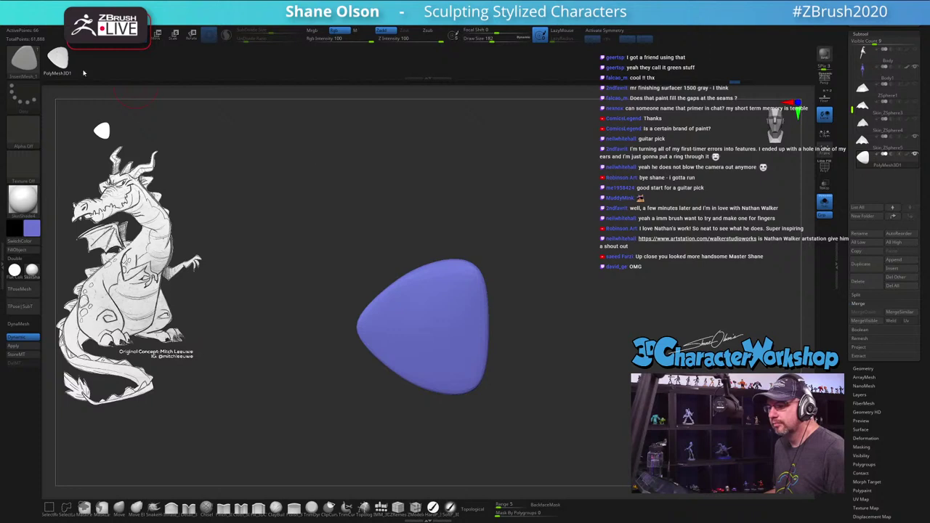
drag(550, 237, 472, 289)
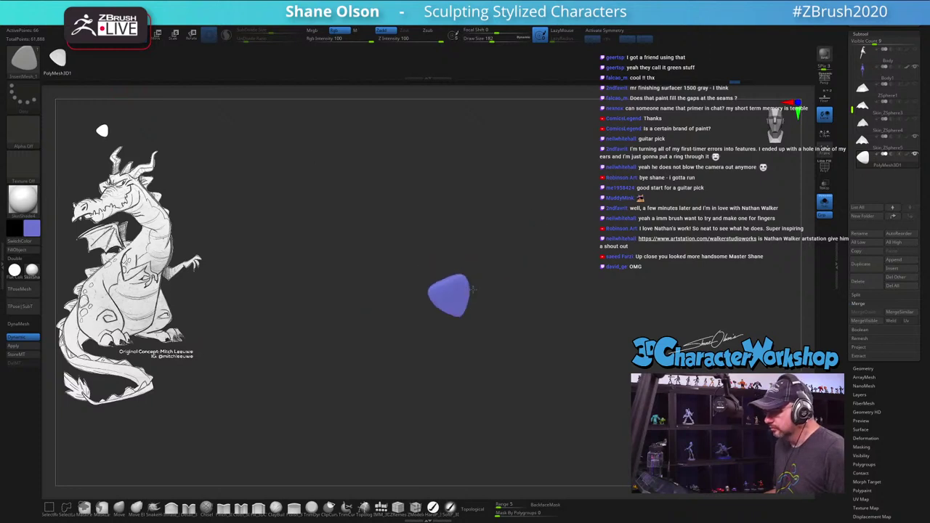
key(f)
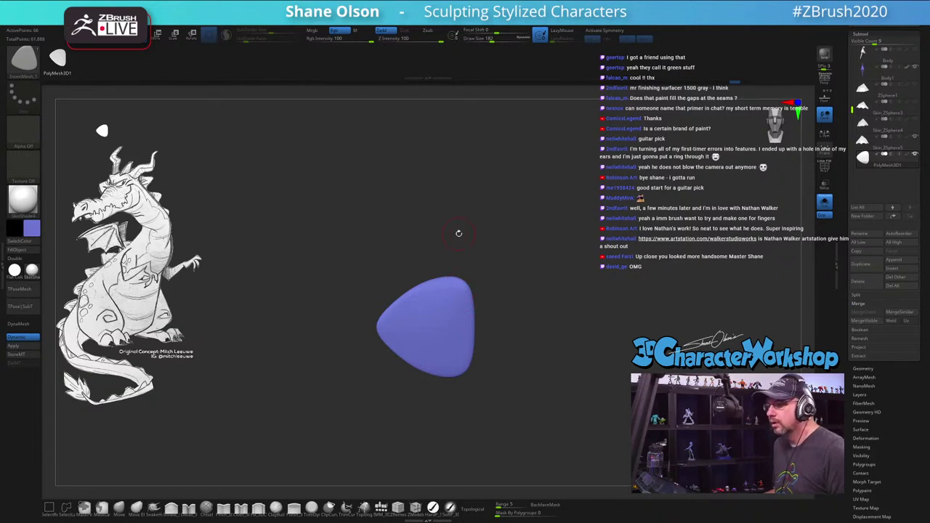
drag(422, 262, 497, 197)
key(ctrl+shift+z)
key(ctrl+shift+z)
key(ctrl+shift+z)
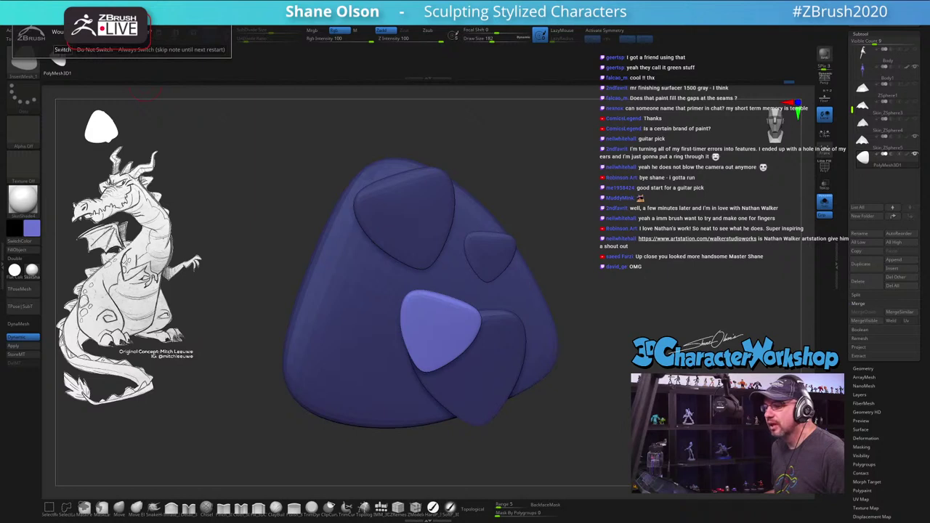
Step: Dismiss the brush prompt, undo the light-blue pick enlargement, and hide the extra picks
click(62, 50)
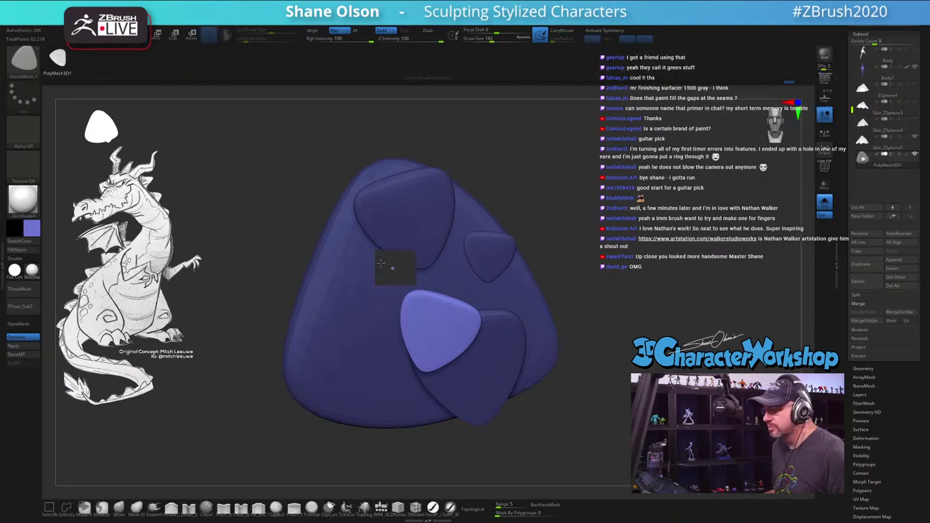
drag(381, 263, 465, 219)
key(ctrl+z)
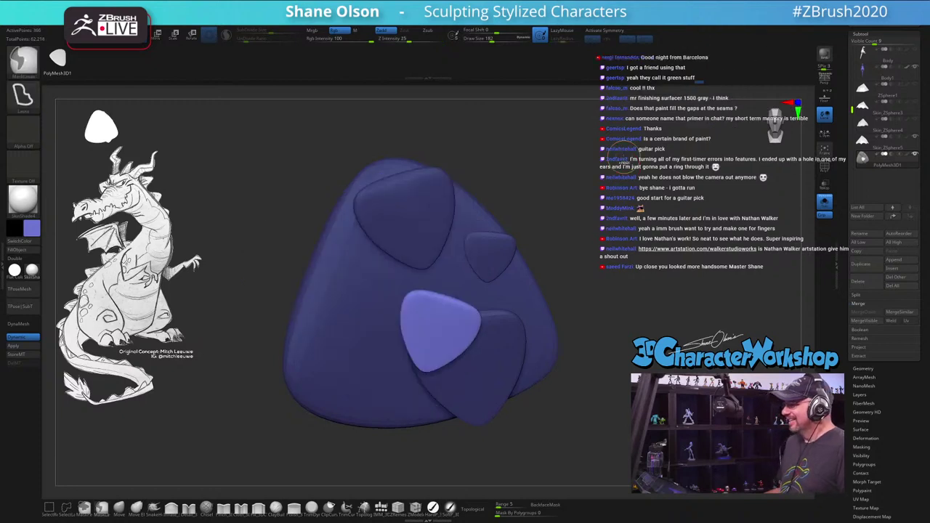
ctrl+shift+click(593, 324)
ctrl+shift+click(596, 317)
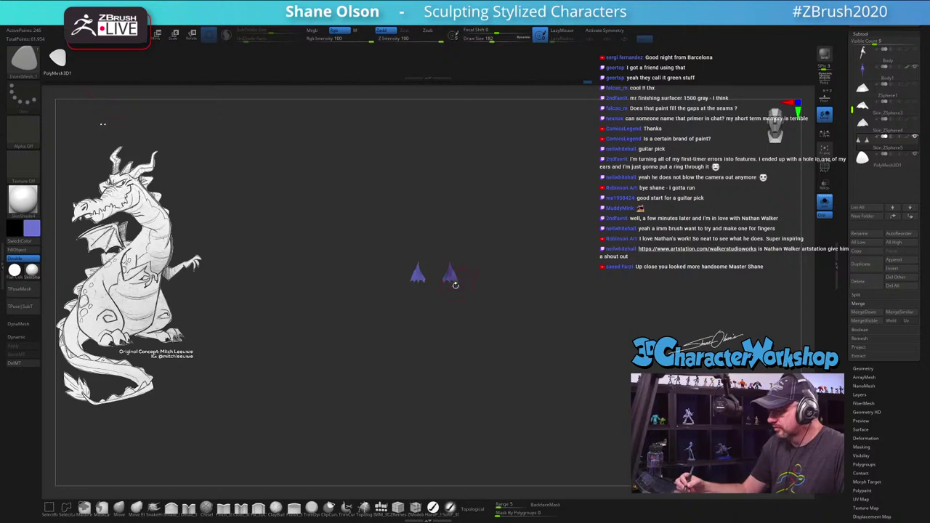
Step: Draw a test curve stroke of cone meshes on the empty canvas
key(f)
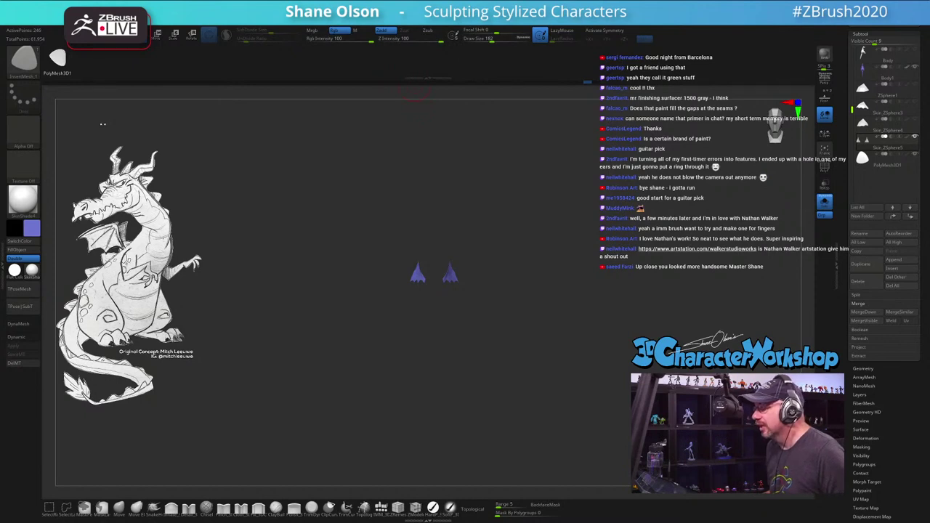
key(space)
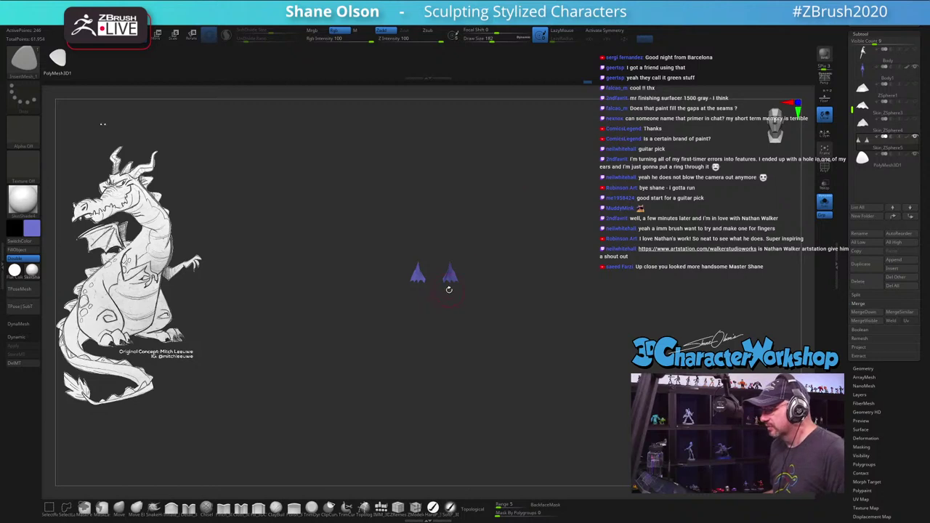
mouse_move(494, 273)
mouse_down()
mouse_move(535, 125)
mouse_move(626, 89)
mouse_move(611, 269)
mouse_move(531, 182)
mouse_up()
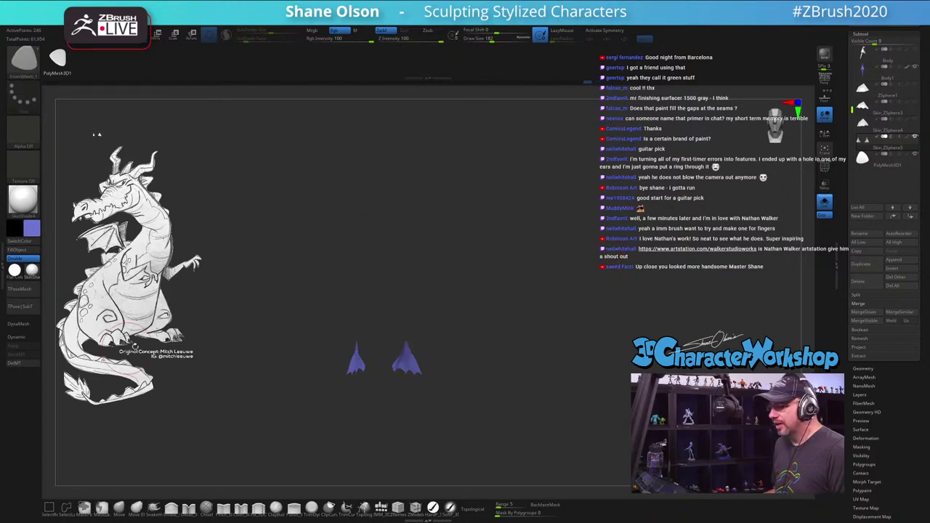
Step: Switch back to the dragon tool and hide the disc-shaped PolyMesh3D subtool
click(825, 202)
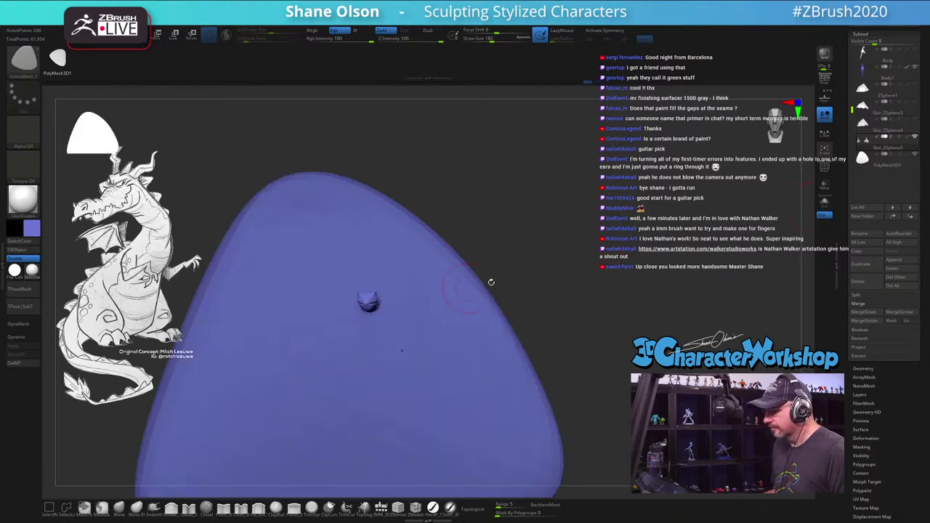
drag(549, 256, 586, 234)
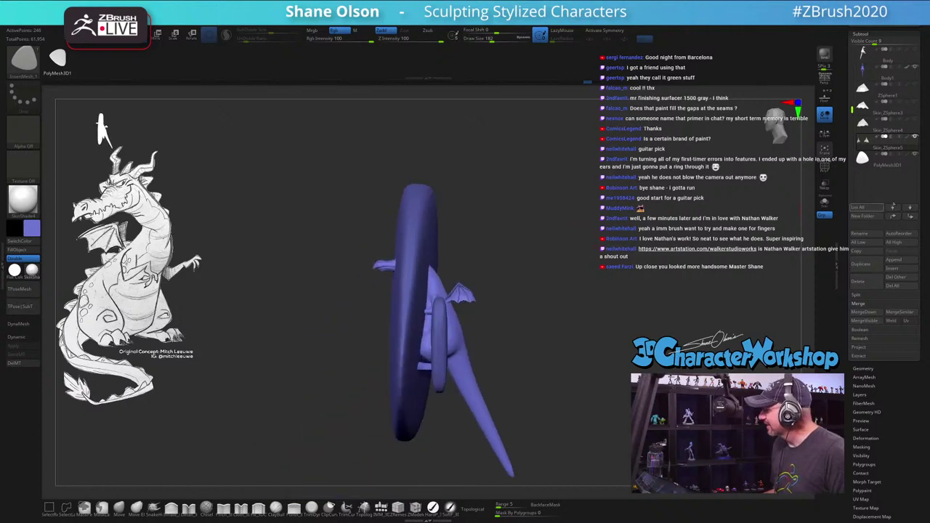
click(915, 155)
drag(436, 218, 555, 214)
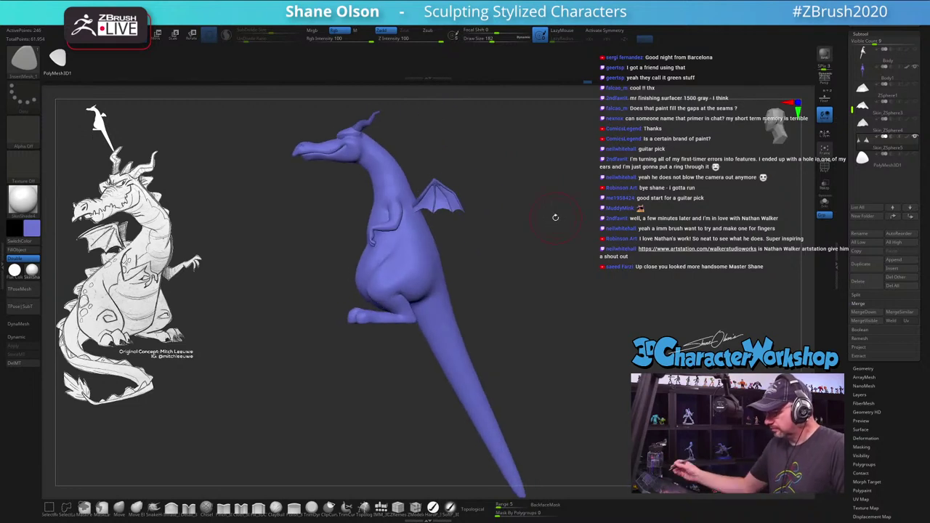
drag(501, 305, 507, 304)
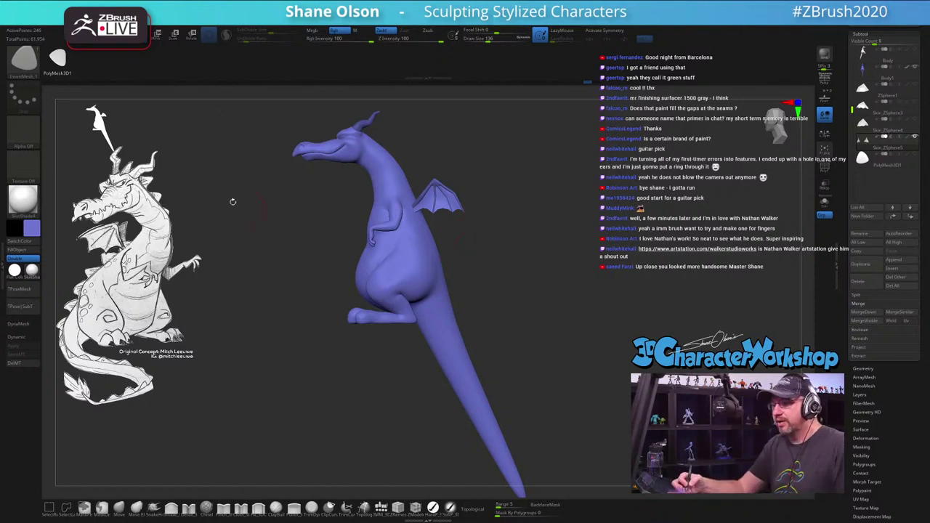
Step: Select the pick-shaped InsertMesh brush and expand its depth settings
key(b)
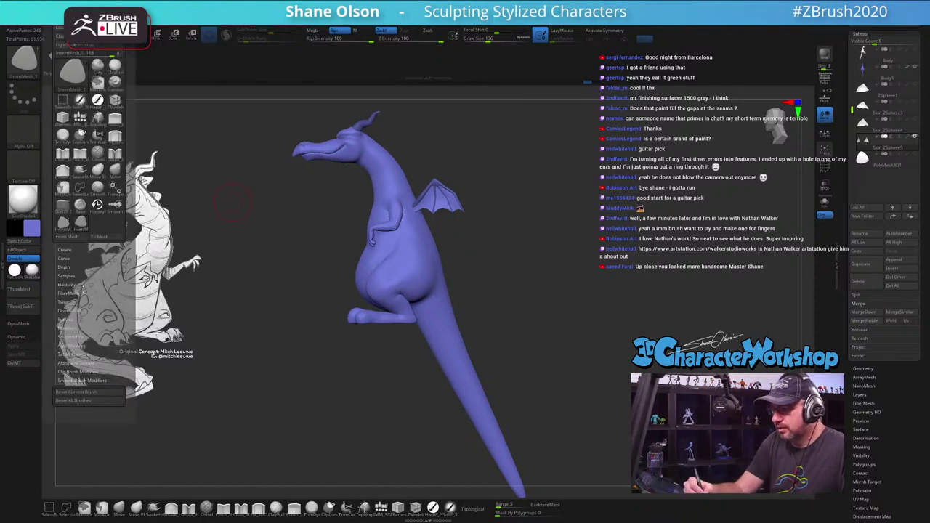
click(72, 73)
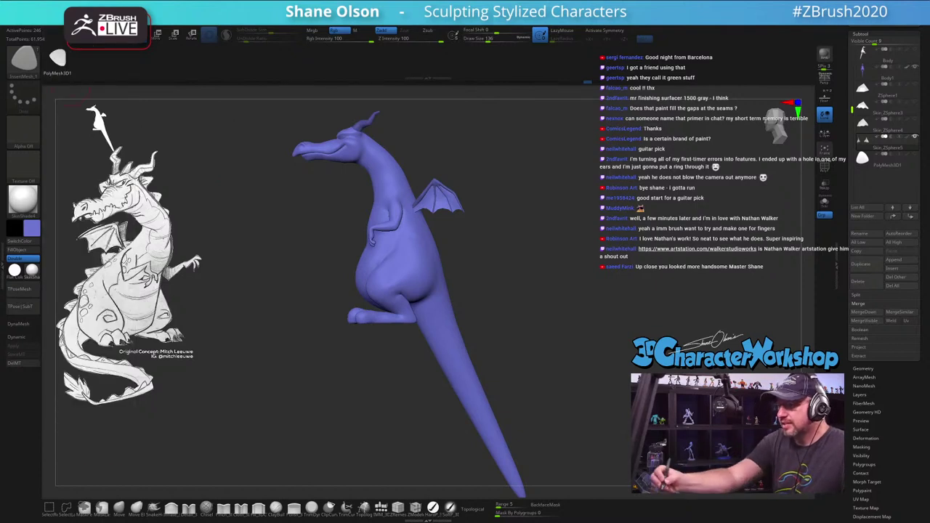
click(62, 22)
click(64, 267)
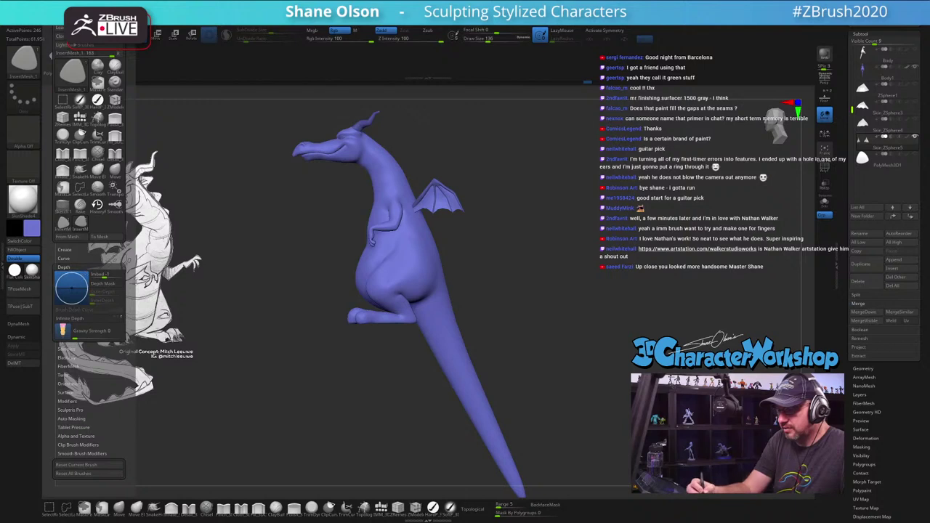
Step: With X symmetry on, curve a row of pick plates down the dragon's spine and tail
drag(525, 269, 493, 247)
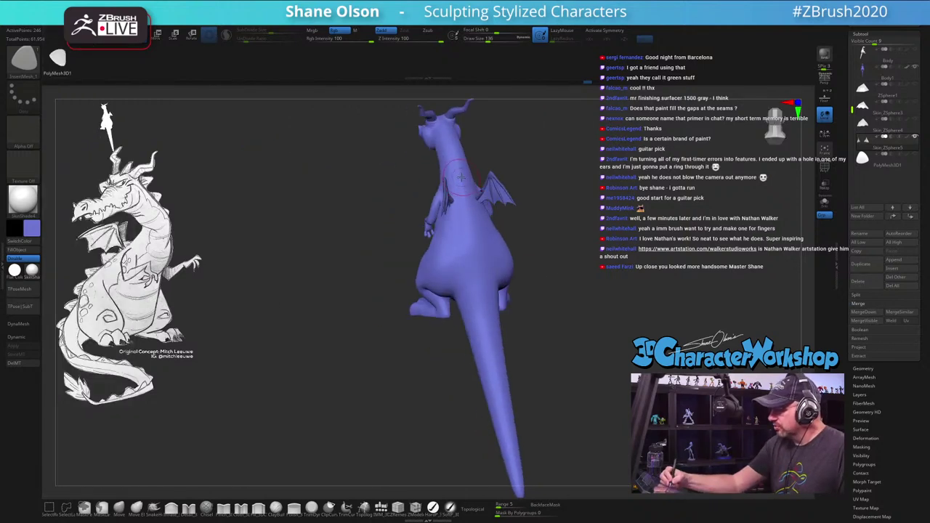
key(x)
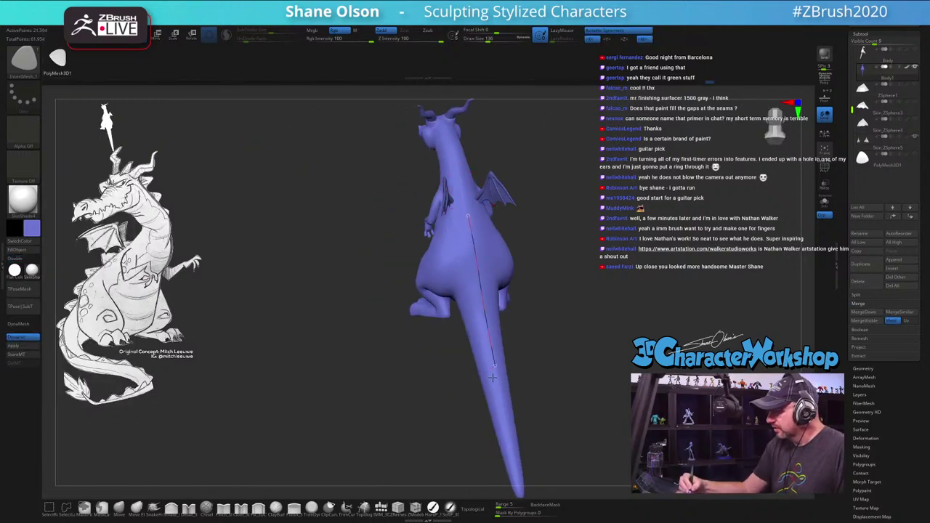
ctrl+click(586, 370)
drag(586, 370, 560, 419)
ctrl+click(610, 375)
ctrl+click(541, 382)
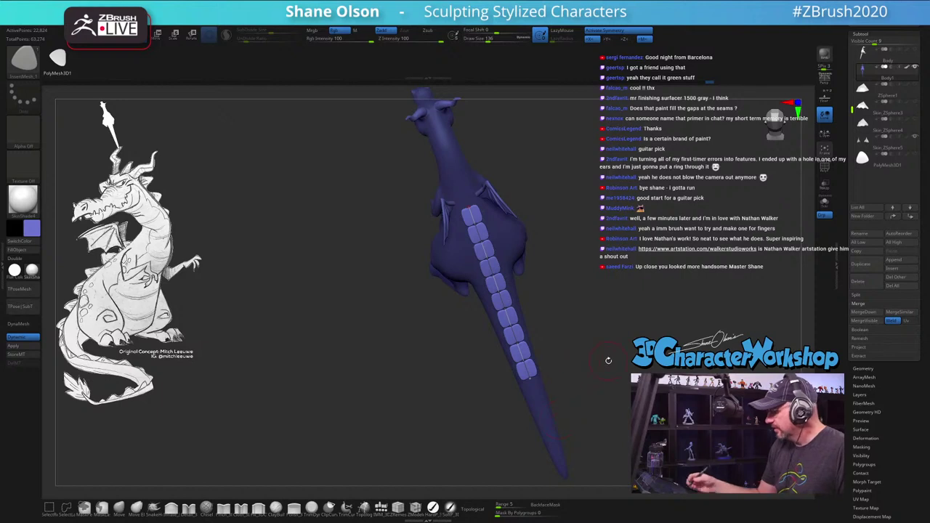
ctrl+click(601, 284)
drag(469, 210, 499, 291)
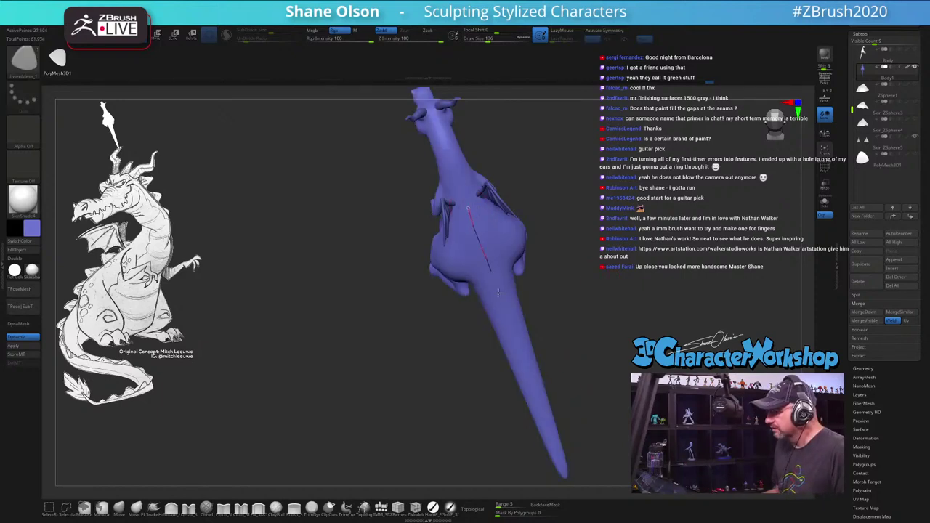
drag(541, 410, 542, 411)
mouse_move(327, 290)
shift+mouse_down()
mouse_move(378, 291)
mouse_move(327, 218)
shift+mouse_up()
alt+drag(291, 327, 291, 262)
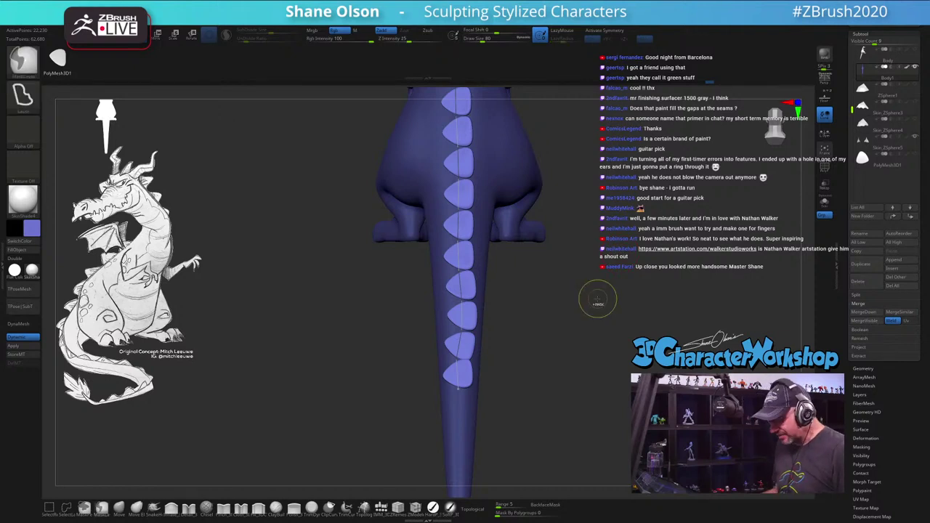
Step: Undo the spine plates, retry a row along the back and tail from a three-quarter view, and undo
key(ctrl+z)
drag(591, 284, 408, 211)
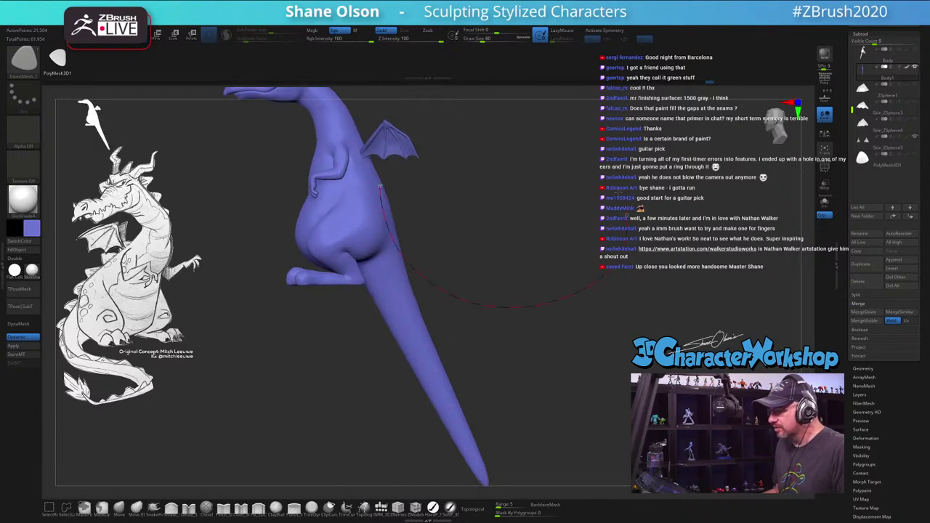
drag(610, 271, 563, 172)
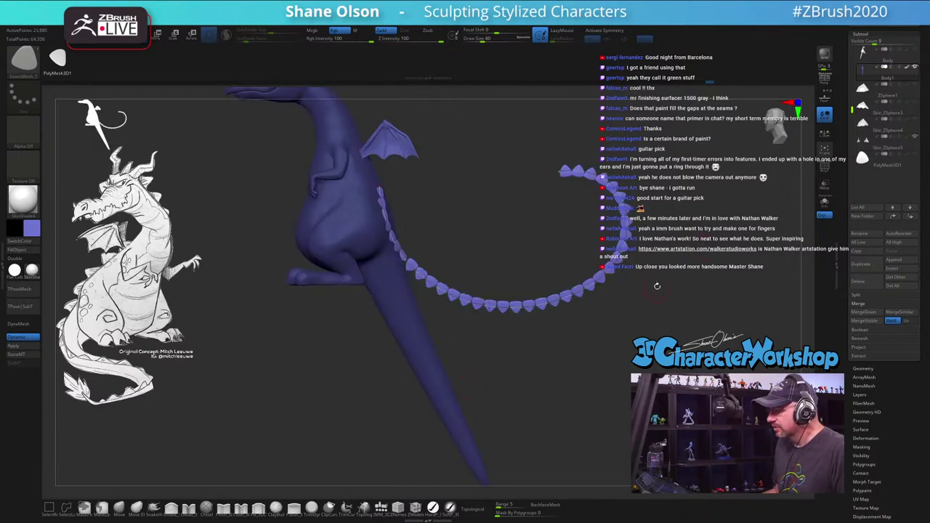
alt+drag(657, 285, 565, 179)
key(b)
key(c)
key(b)
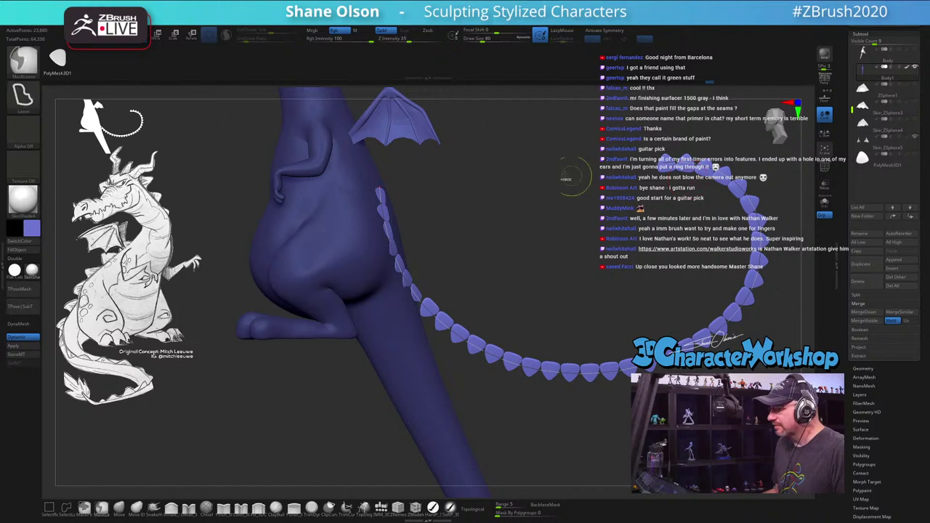
key(ctrl+z)
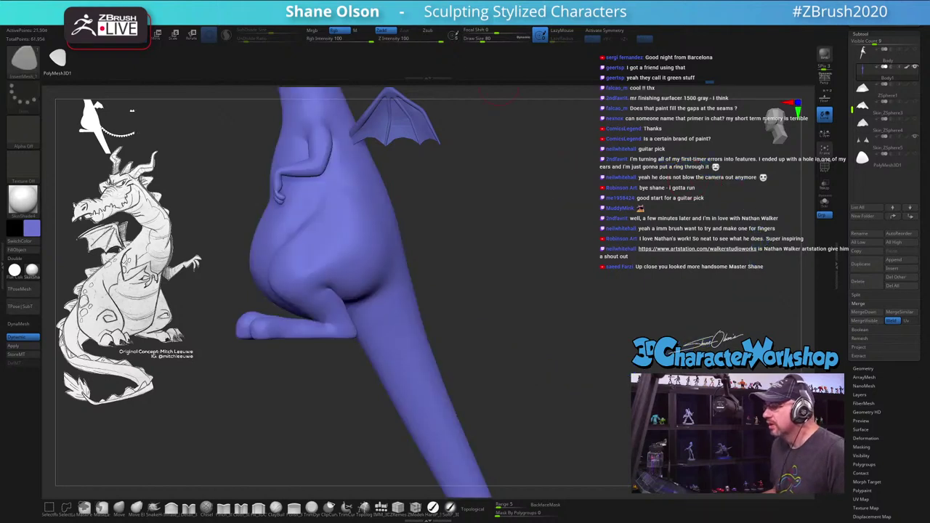
Step: Review the curve and Lazy Mouse stroke settings, draw a test spike curve across the tail, then undo
key(space)
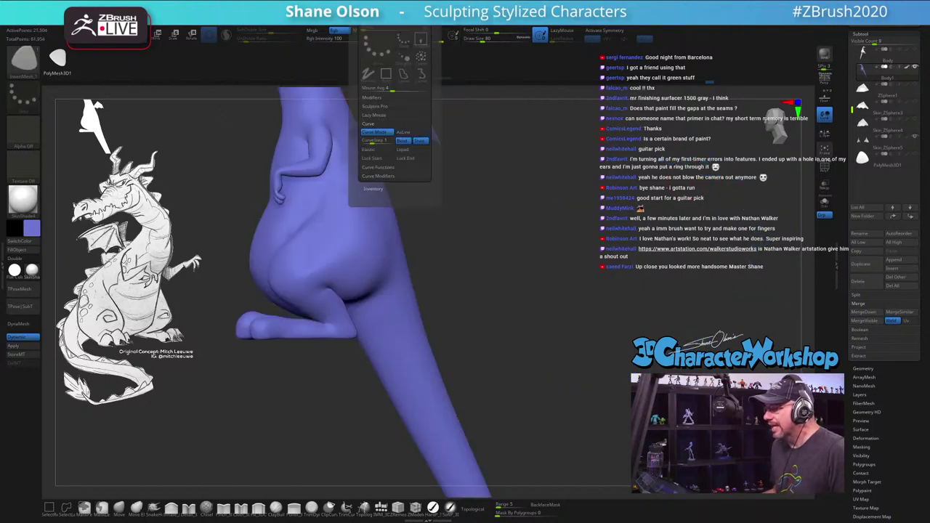
click(378, 167)
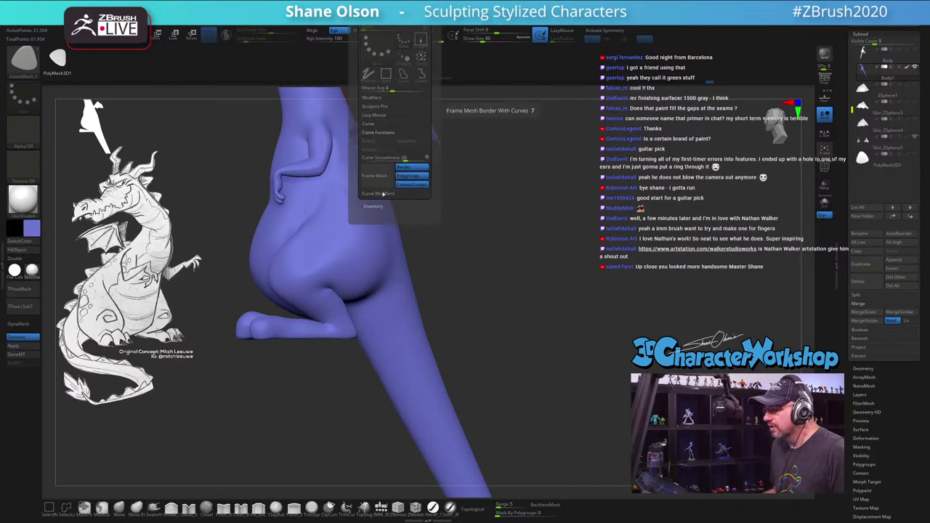
click(383, 193)
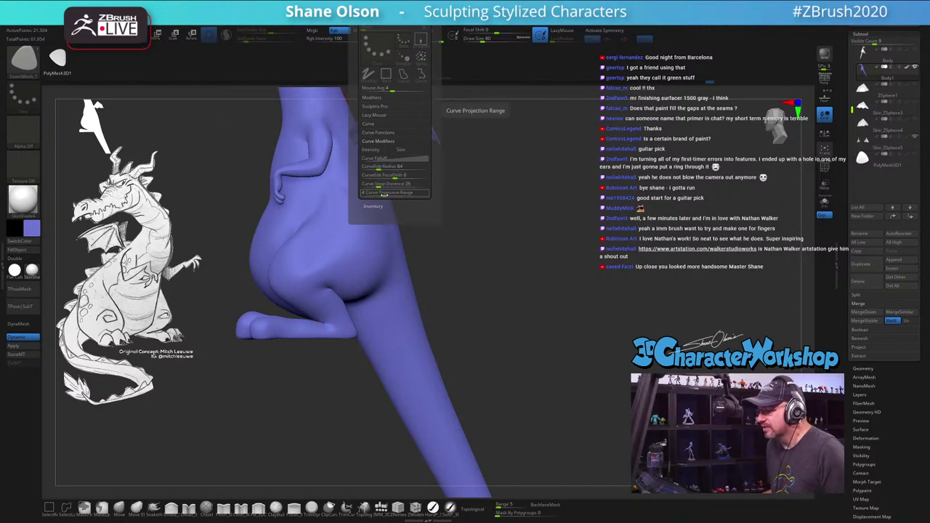
click(379, 133)
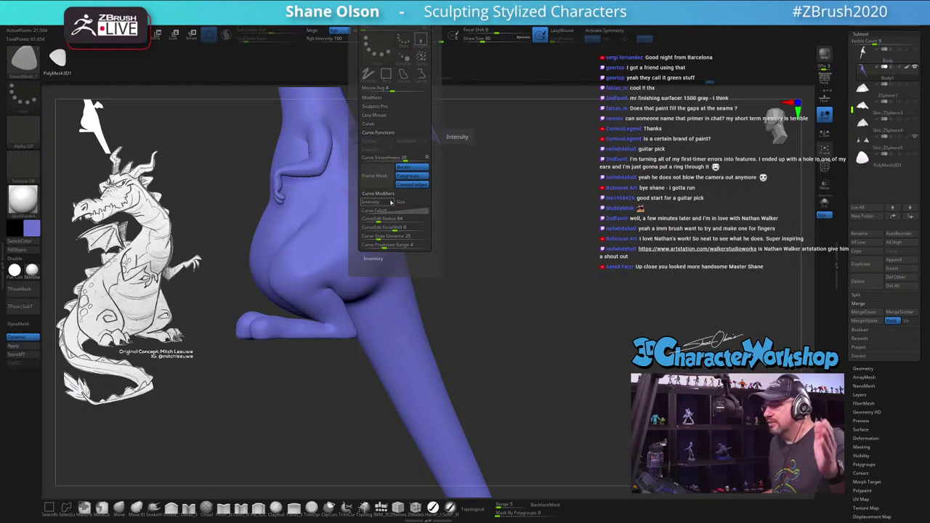
click(374, 115)
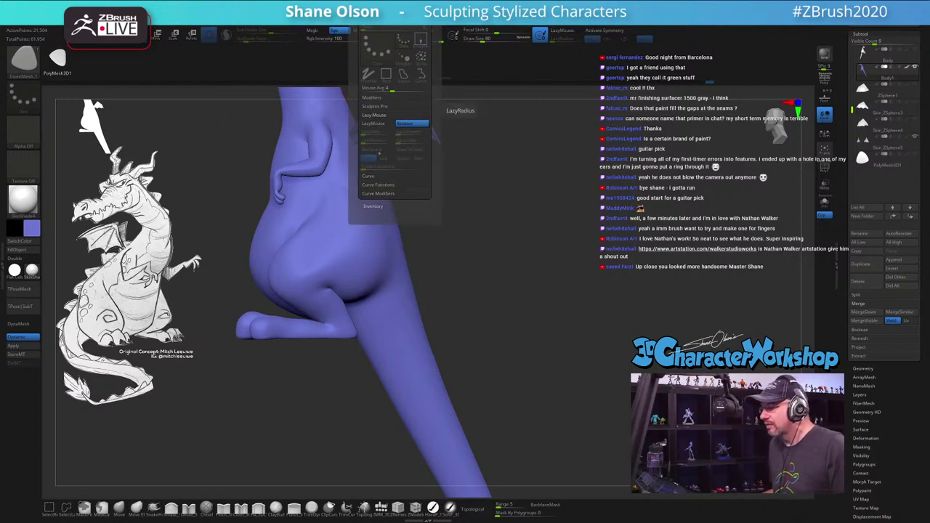
click(372, 177)
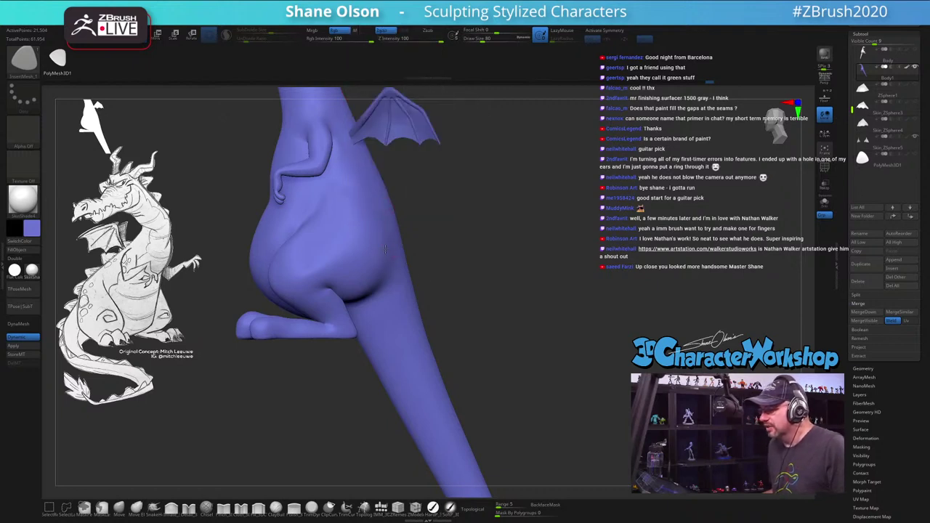
drag(383, 244, 542, 262)
drag(574, 165, 581, 166)
key(ctrl+z)
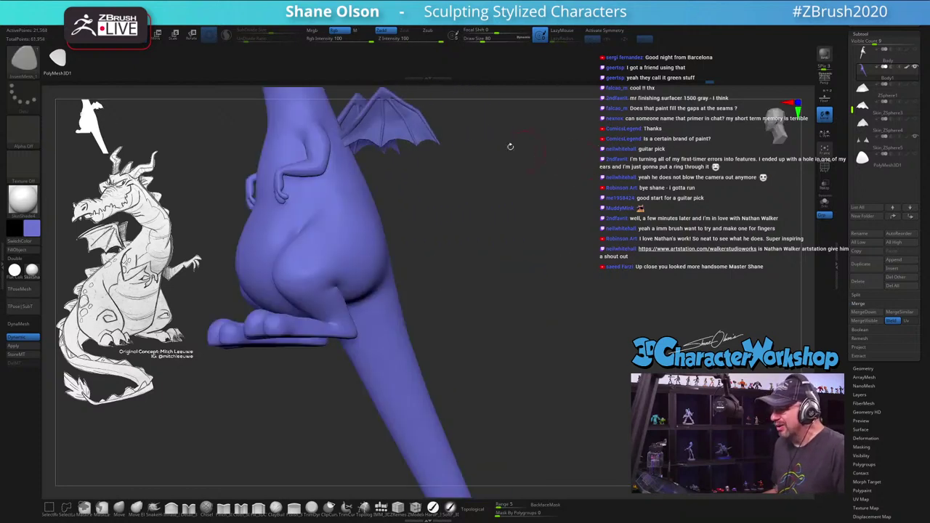
Step: Adjust mesh spacing along the curve, draw spikes outward from the back, and undo them
drag(444, 140, 432, 98)
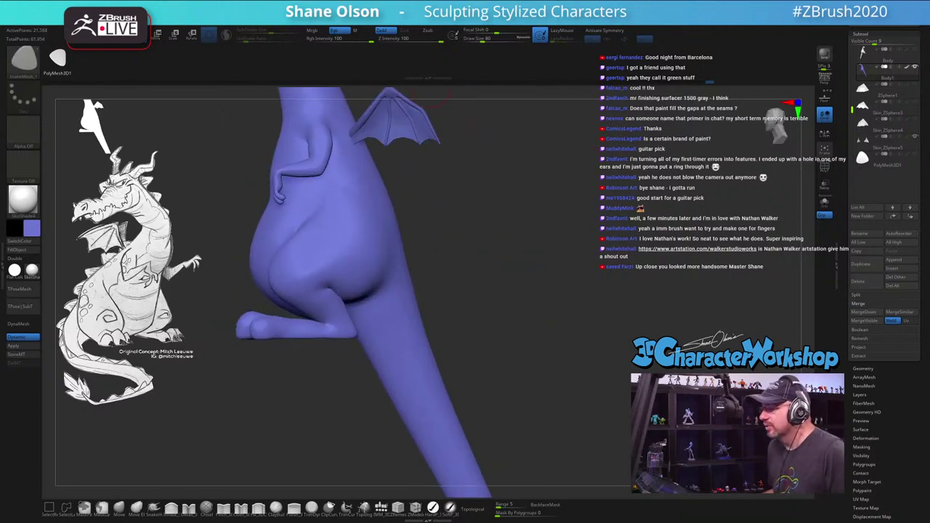
key(2)
click(376, 141)
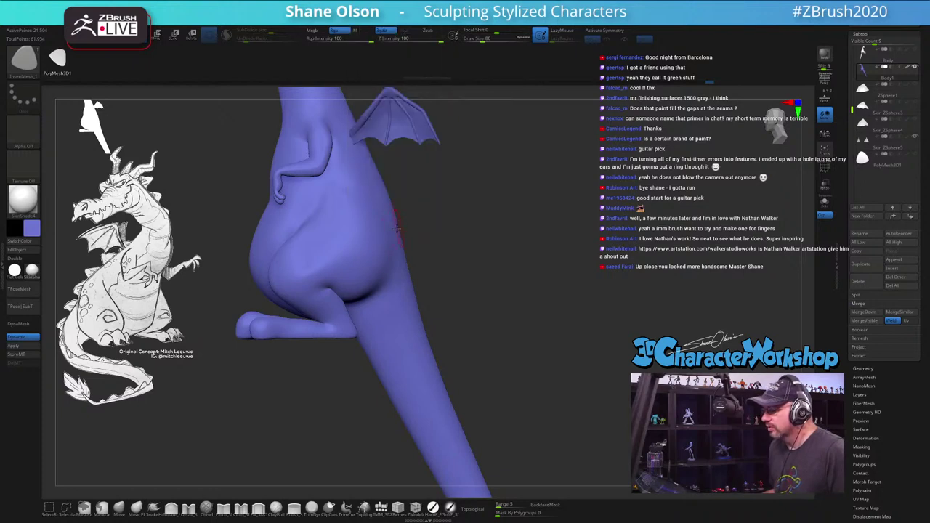
drag(396, 223, 560, 253)
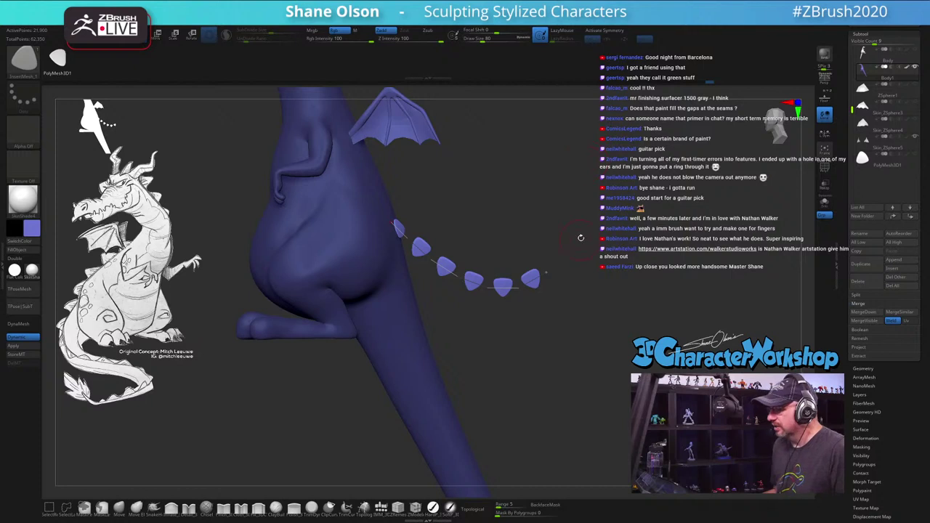
key(ctrl+z)
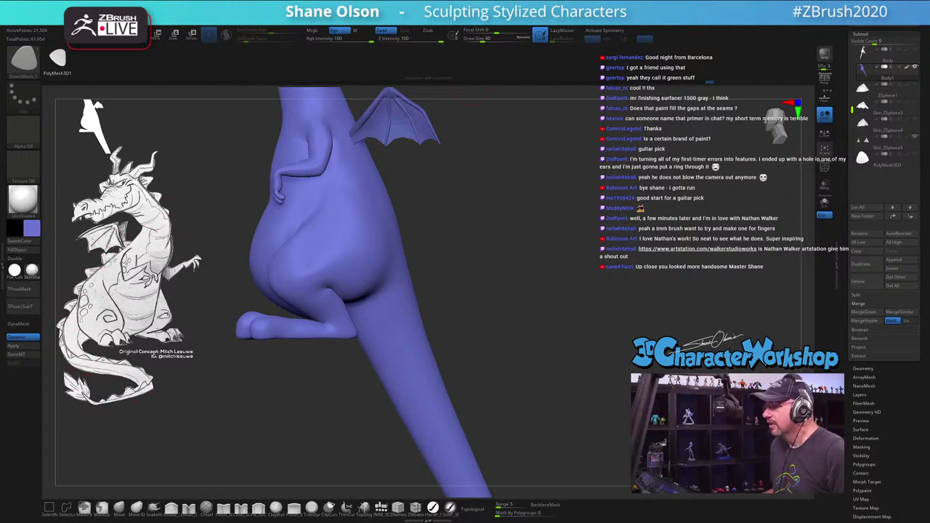
Step: In Curve Modifiers, reshape the Curve Falloff graph by lowering its end, raising its start and lowering its peak
key(shift+s)
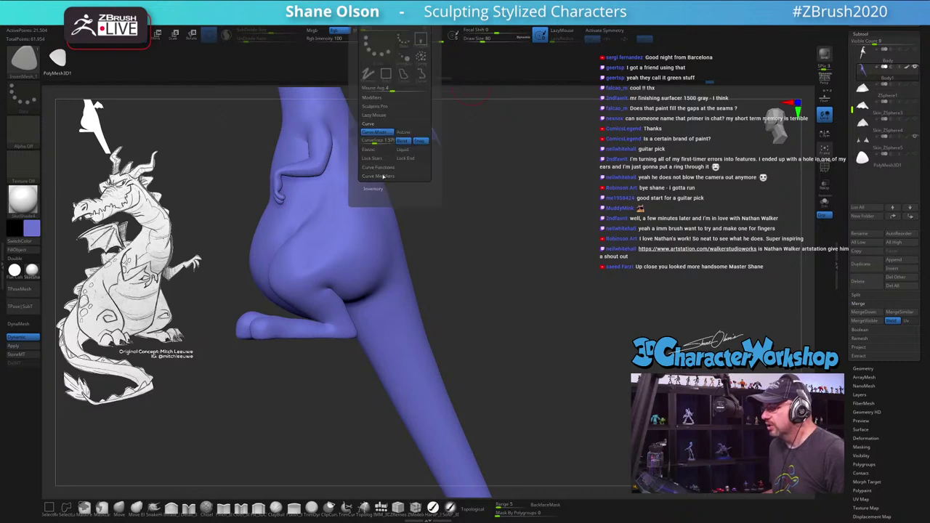
click(378, 176)
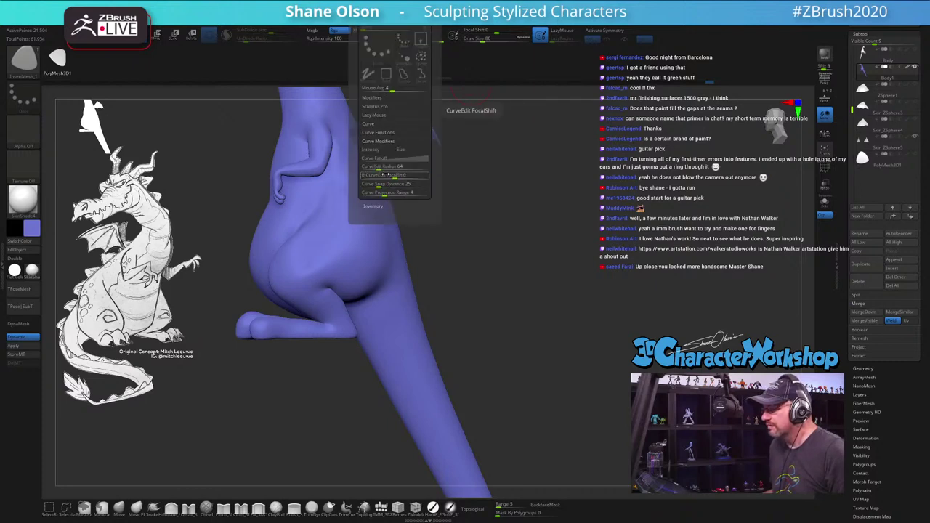
click(375, 159)
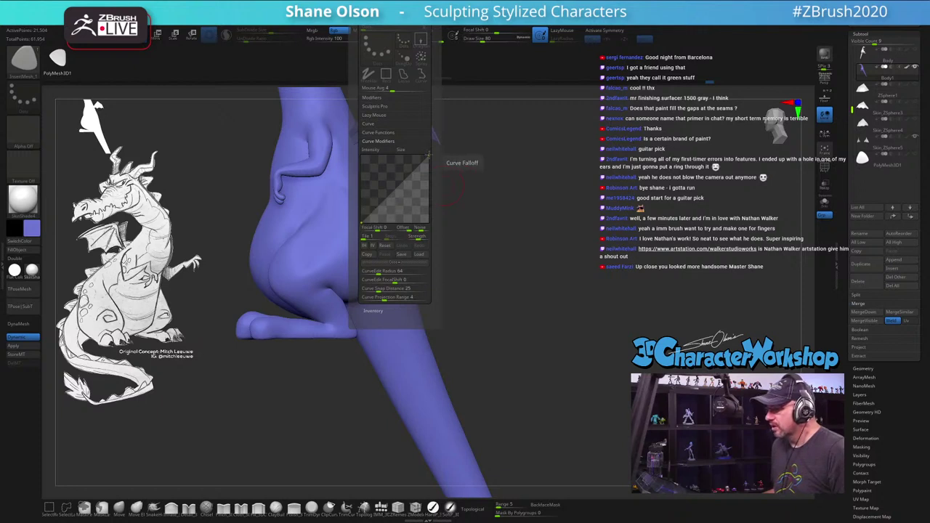
mouse_move(429, 154)
mouse_down()
mouse_move(430, 195)
mouse_move(390, 177)
mouse_move(433, 218)
mouse_up()
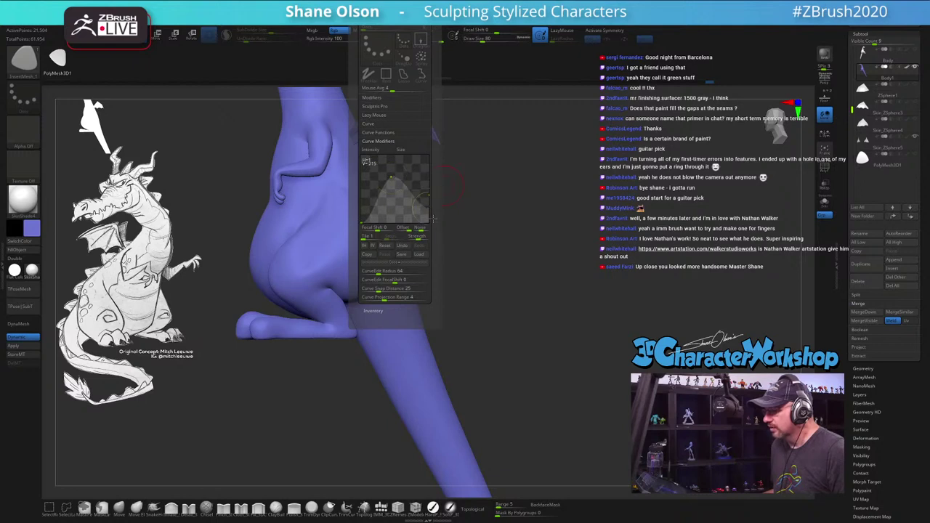
drag(359, 221, 360, 212)
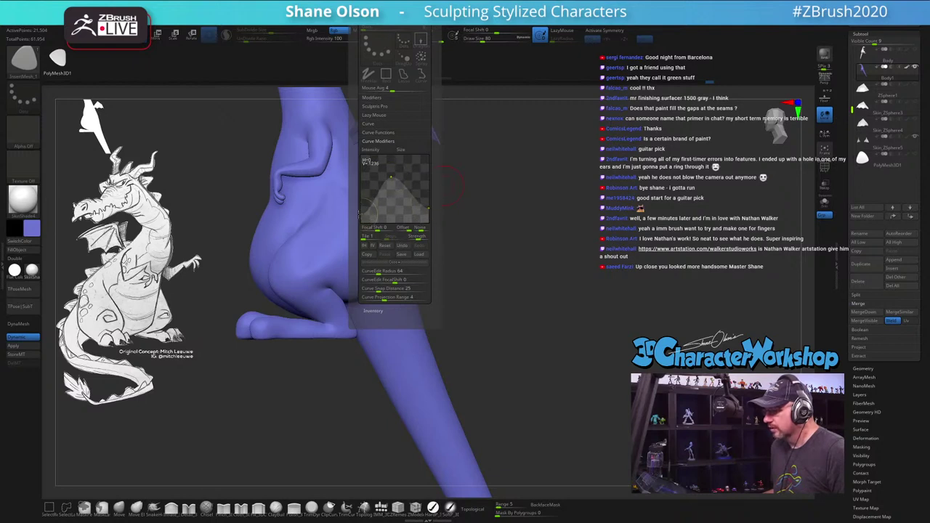
drag(394, 177, 395, 185)
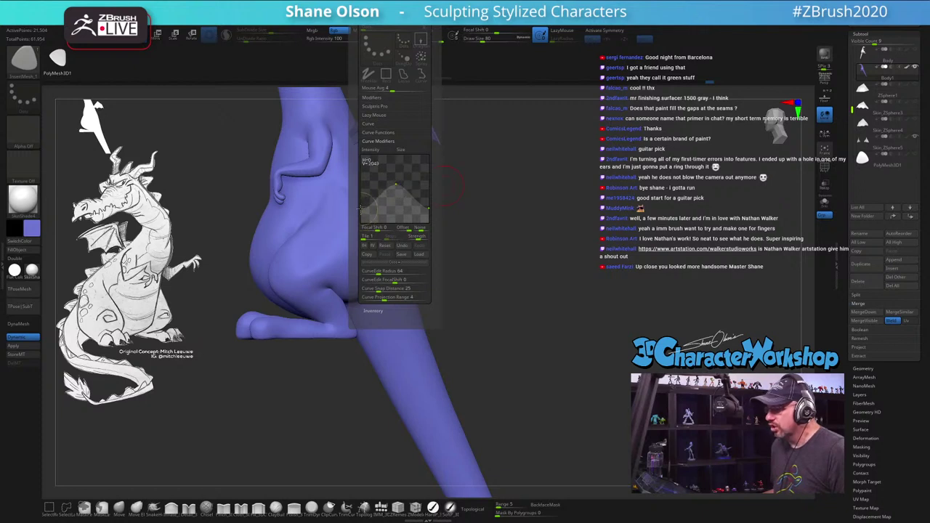
Step: Test a row of spikes along the back at draw size 64, then undo it
drag(451, 186, 418, 203)
drag(591, 245, 597, 239)
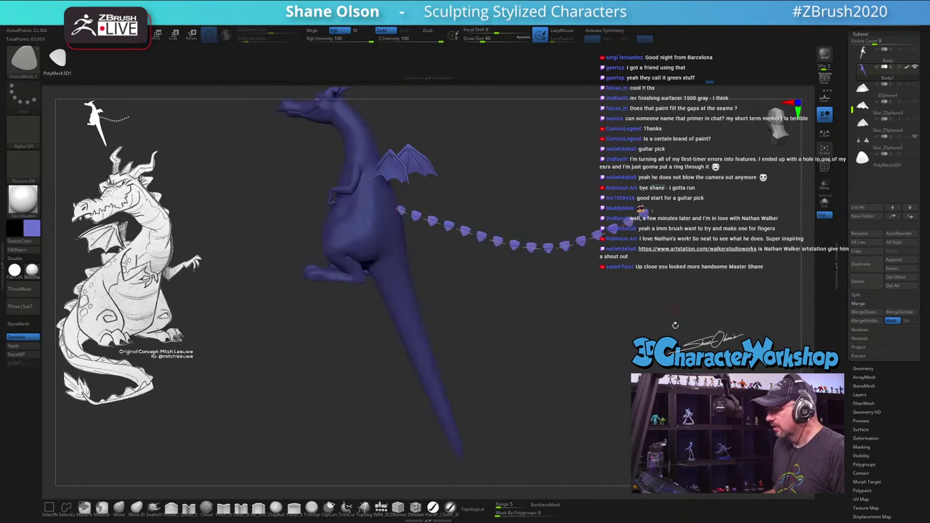
drag(672, 333, 540, 340)
text(s64)
key(Return)
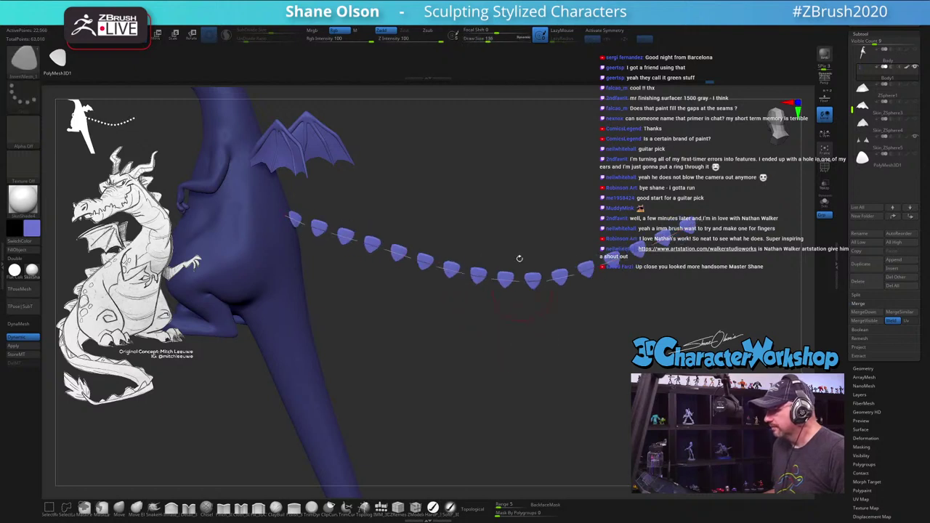
key(ctrl+z)
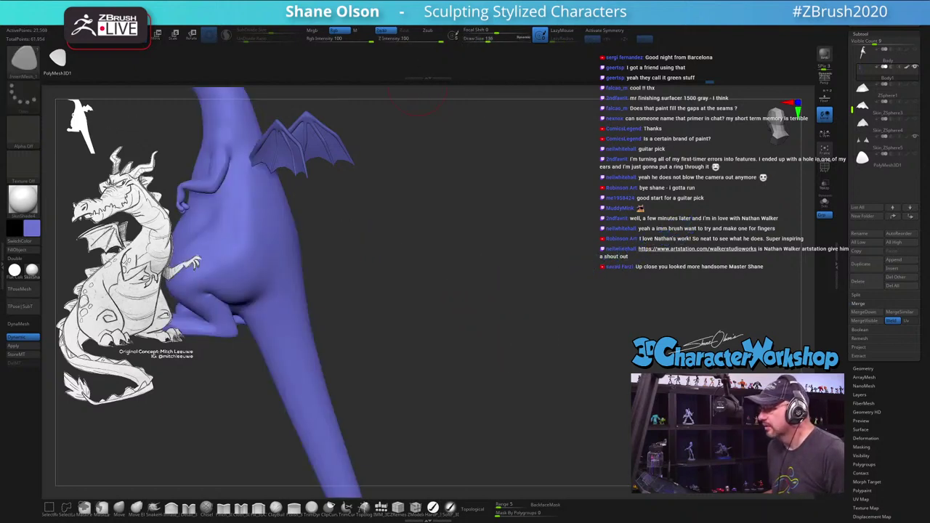
Step: Raise the falloff curve's peak and test a guitar-pick scale row, then undo it
key(F5)
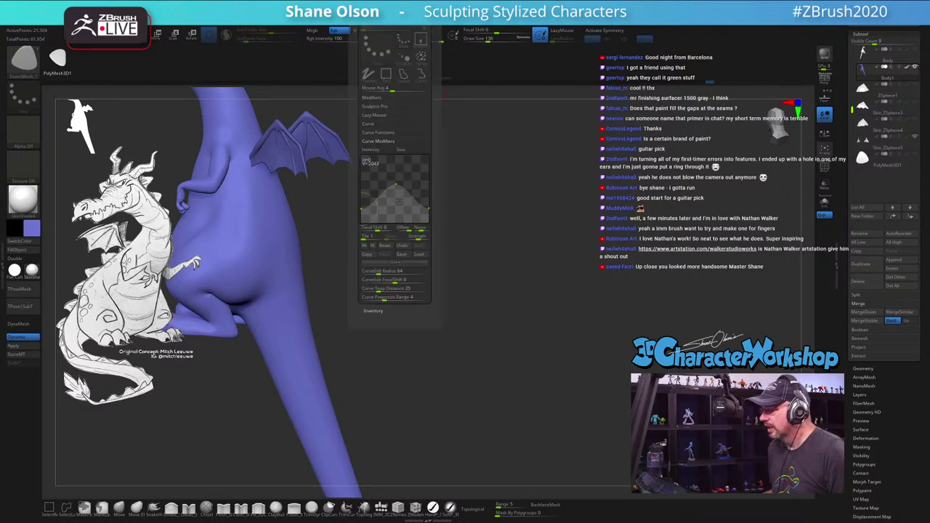
drag(393, 176, 395, 157)
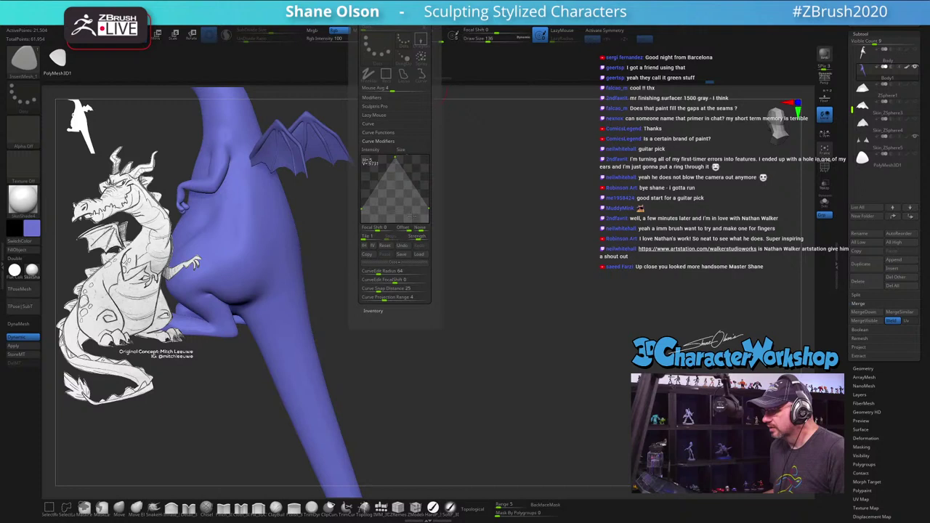
mouse_move(286, 227)
mouse_down()
mouse_move(344, 251)
mouse_move(597, 249)
mouse_move(570, 140)
mouse_move(618, 259)
mouse_move(509, 254)
mouse_move(604, 231)
mouse_up()
key(ctrl+z)
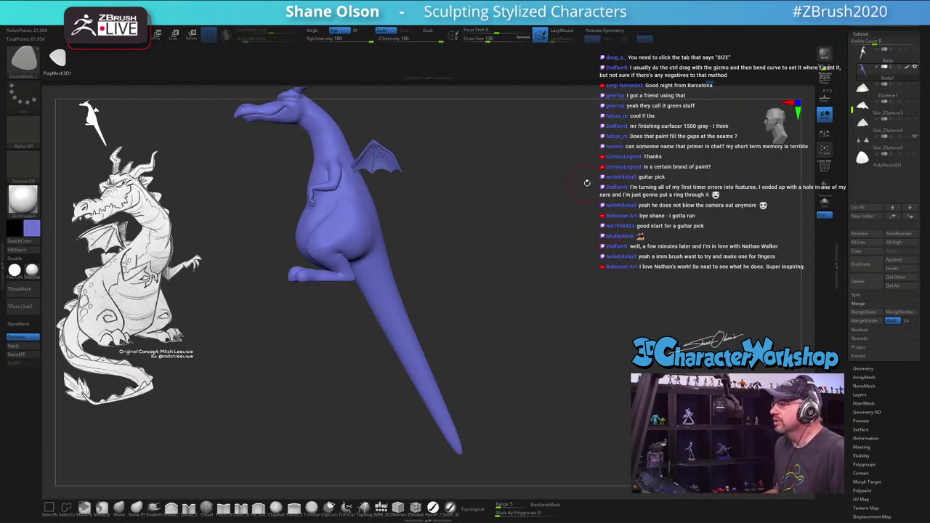
Step: Enable Size in the curve modifiers and draw a test curve of spheres from the body
alt+drag(565, 178, 514, 106)
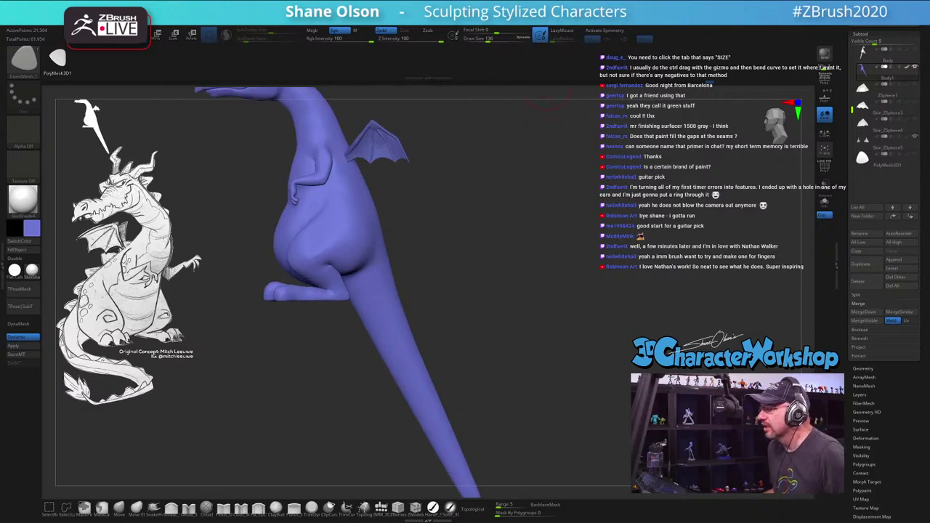
key(shift+s)
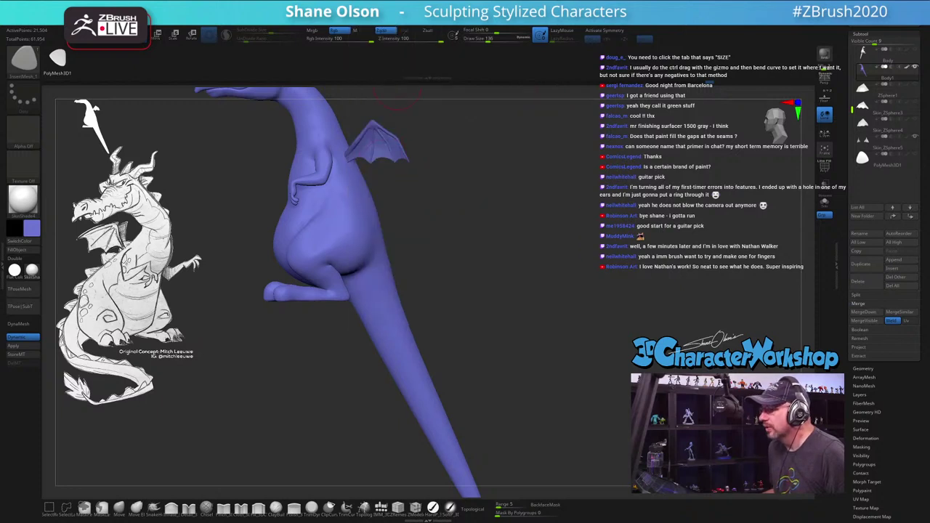
key(shift+s)
click(402, 150)
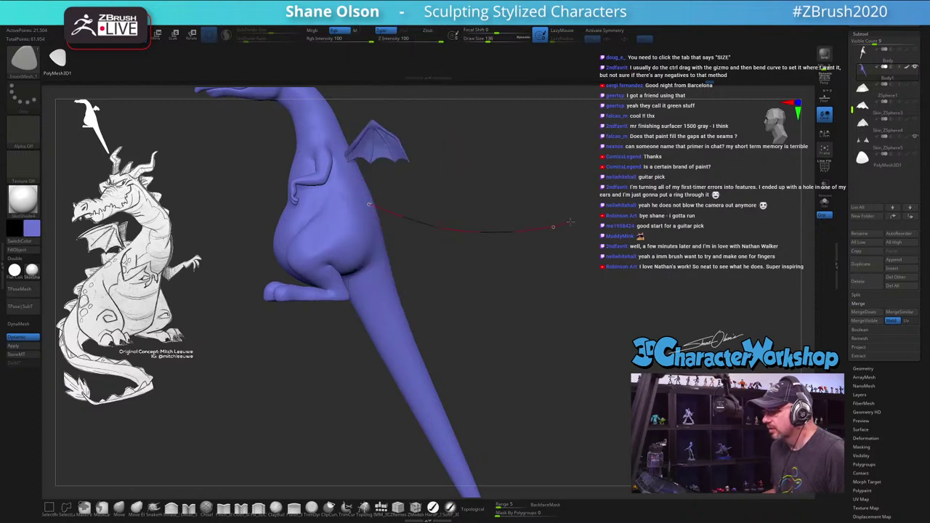
mouse_move(570, 222)
mouse_down()
mouse_move(494, 233)
mouse_move(483, 244)
mouse_up()
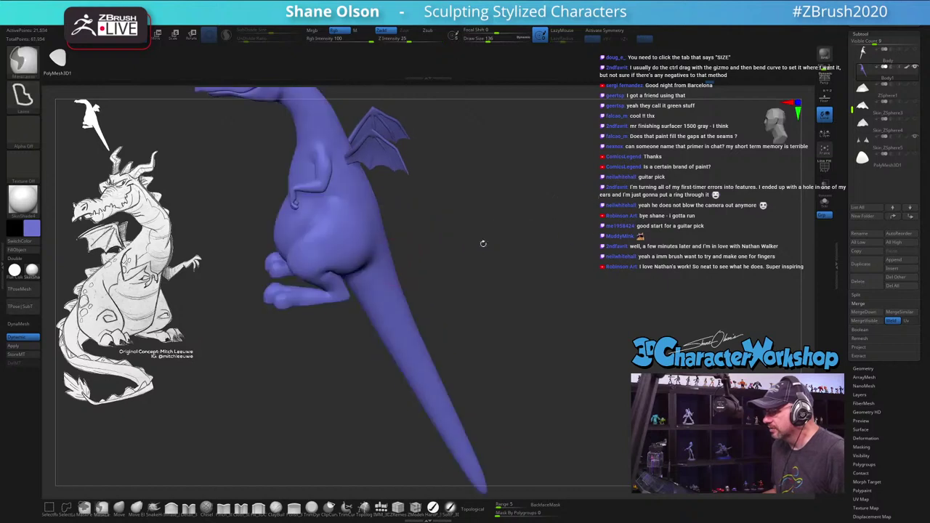
Step: Lay guitar-pick scales along the drawn curve with the IMM brush, then undo them
key(b)
key(i)
key(m)
click(375, 232)
mouse_move(378, 305)
mouse_down()
mouse_move(341, 291)
mouse_move(307, 228)
mouse_up()
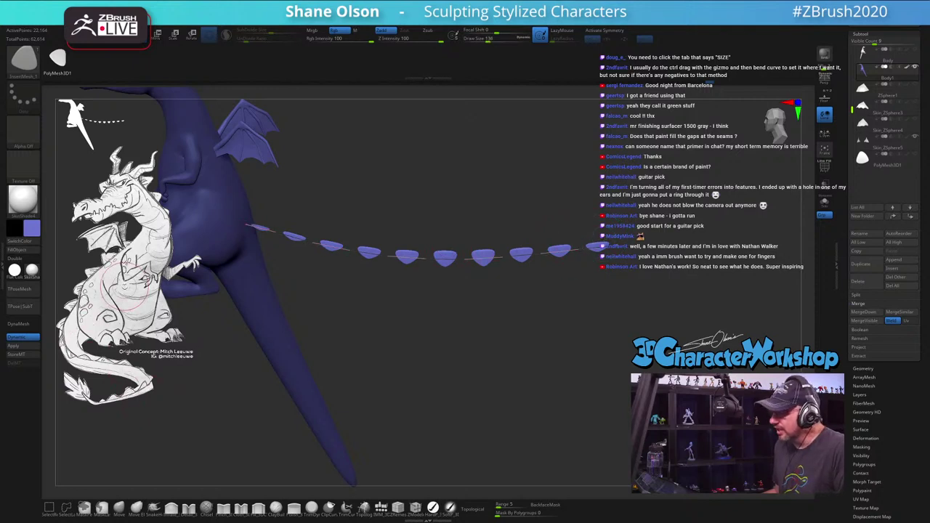
key(ctrl+z)
drag(461, 194, 455, 236)
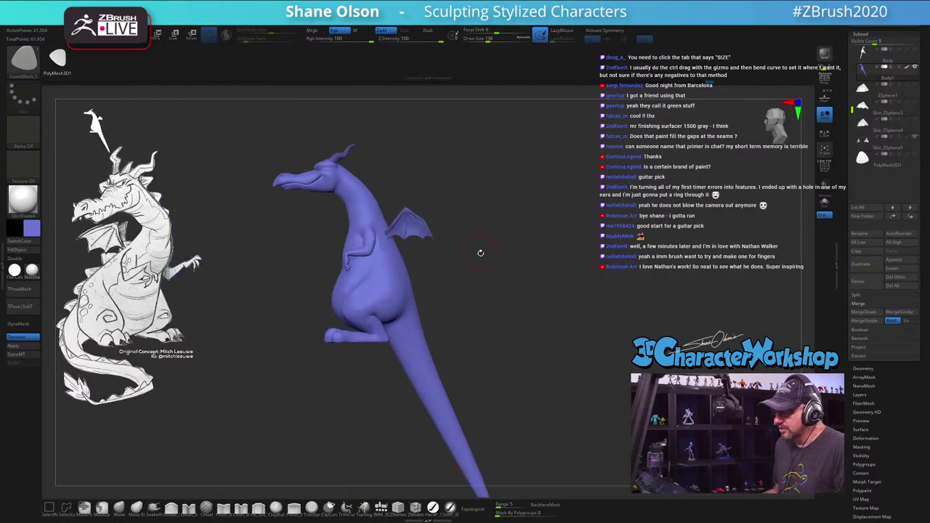
alt+drag(512, 225, 488, 186)
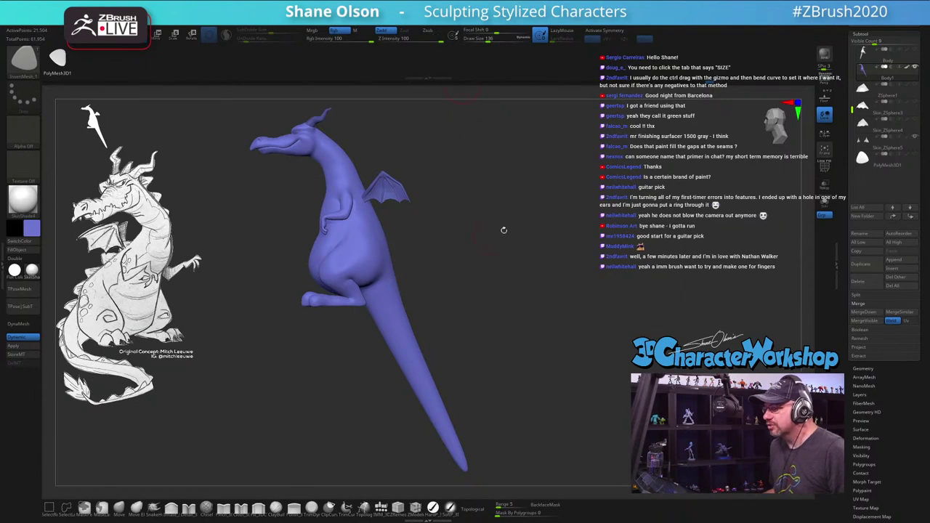
Step: View the dragon's back and tail up close with Polyframe showing polygroups and wireframe
shift+drag(504, 230, 505, 243)
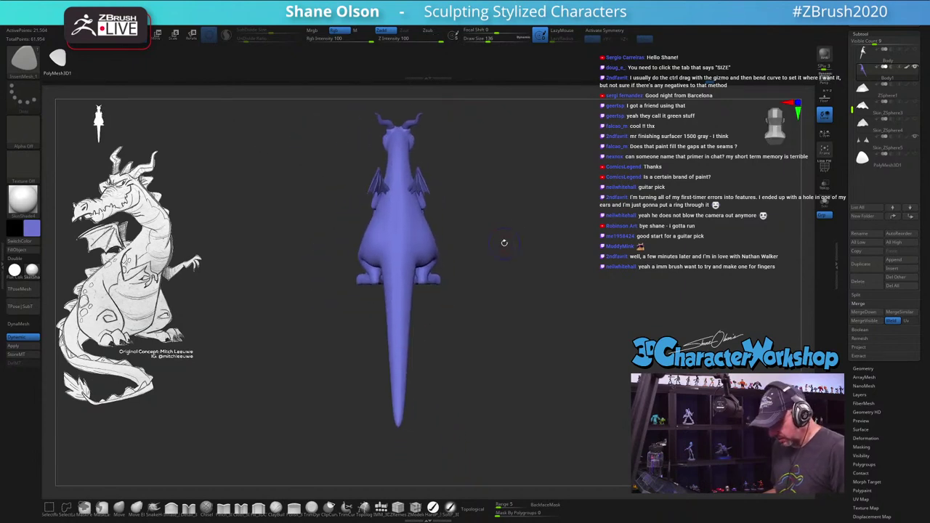
key(shift+f)
alt+drag(497, 197, 523, 305)
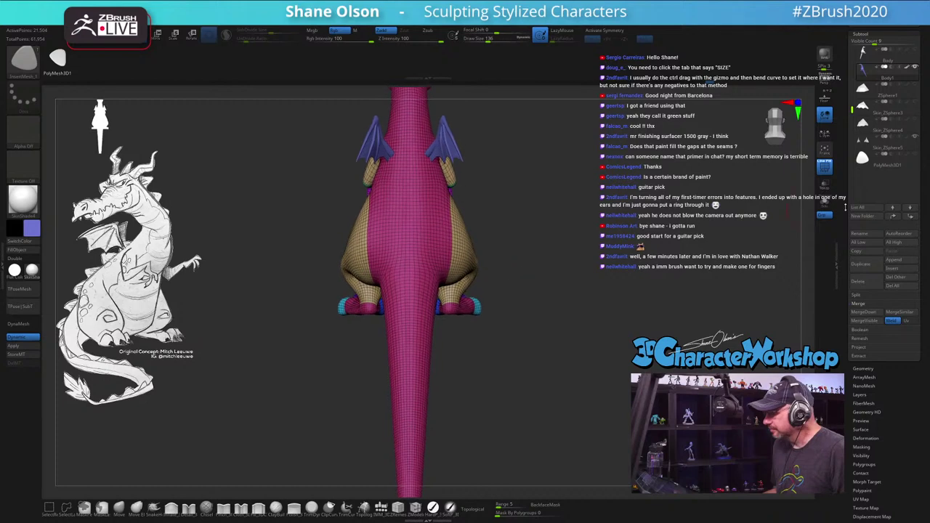
mouse_move(862, 125)
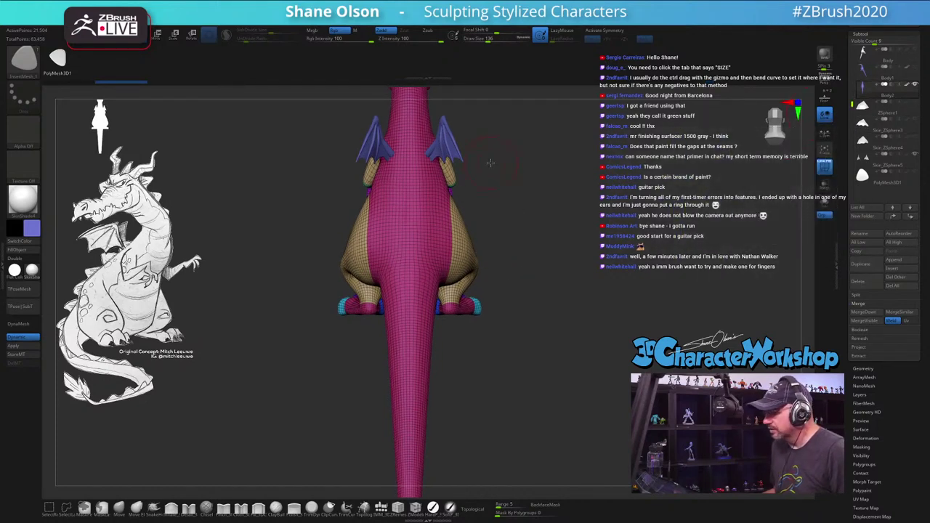
alt+drag(491, 163, 490, 207)
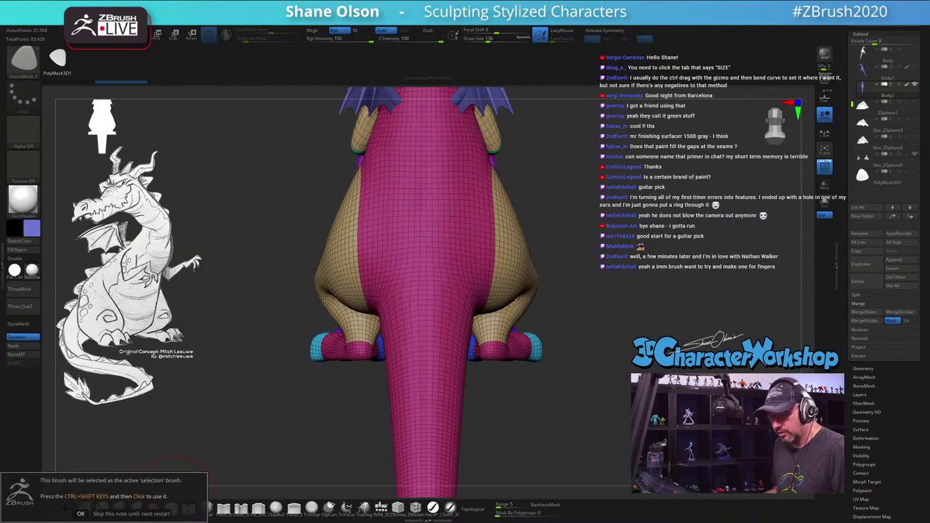
Step: Hide and widen the centre polygon strip down the back, then outline the right half
key(ctrl+shift)
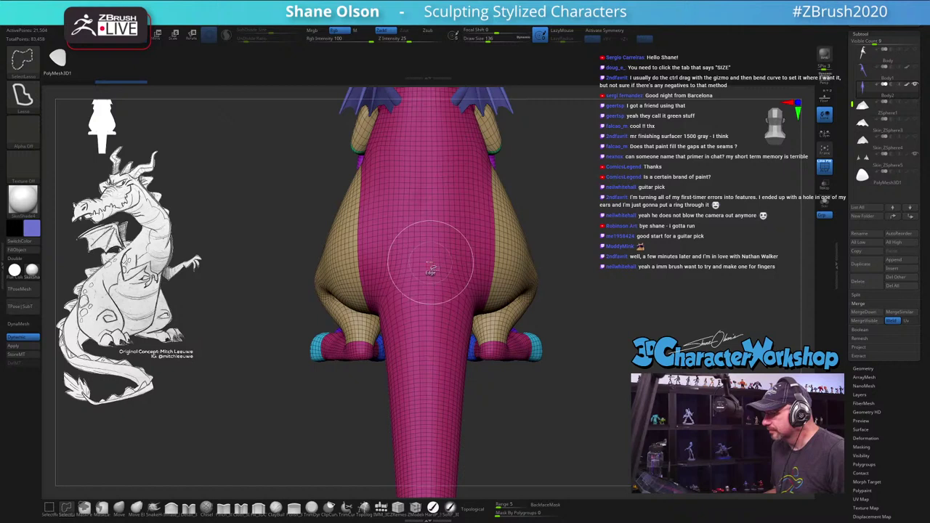
ctrl+alt+shift+click(430, 267)
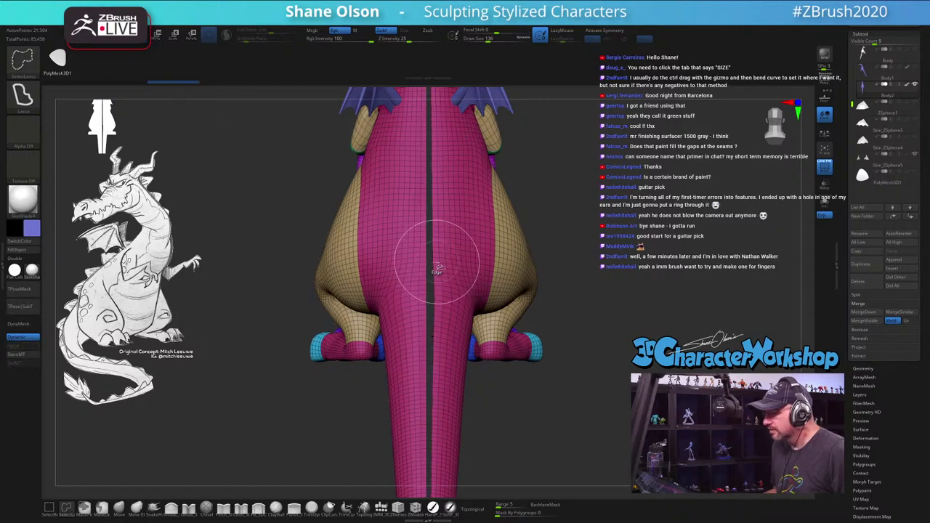
ctrl+alt+shift+click(436, 268)
ctrl+alt+shift+click(436, 269)
ctrl+alt+shift+click(437, 269)
alt+drag(438, 326, 434, 291)
key(ctrl+shift)
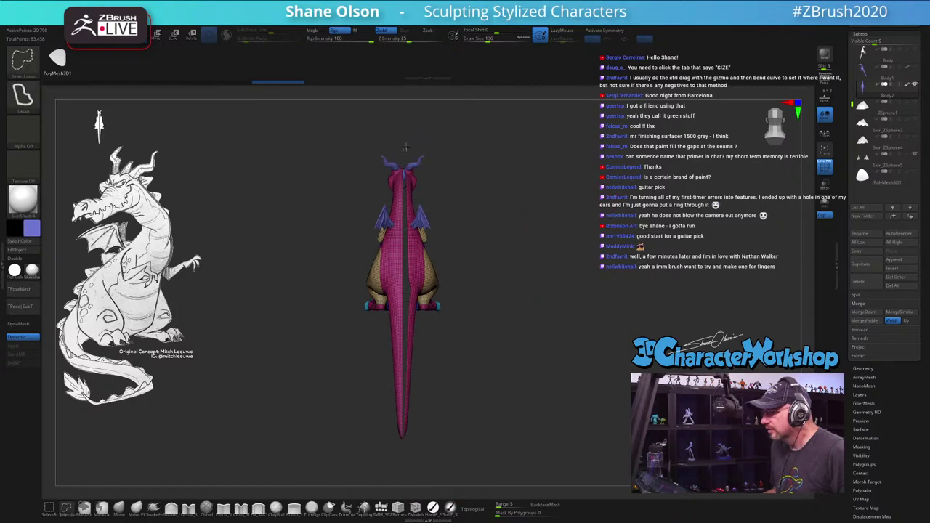
mouse_move(404, 131)
ctrl+shift+mouse_down()
mouse_move(546, 296)
mouse_move(467, 485)
mouse_move(427, 501)
mouse_move(404, 487)
ctrl+shift+mouse_up()
Step: Lasso-hide the dragon's right half and one side of its head, then rotate and toggle Polyframe
mouse_move(517, 247)
mouse_down()
mouse_move(439, 213)
mouse_move(567, 343)
mouse_move(560, 181)
mouse_move(558, 218)
mouse_up()
key(ctrl+shift)
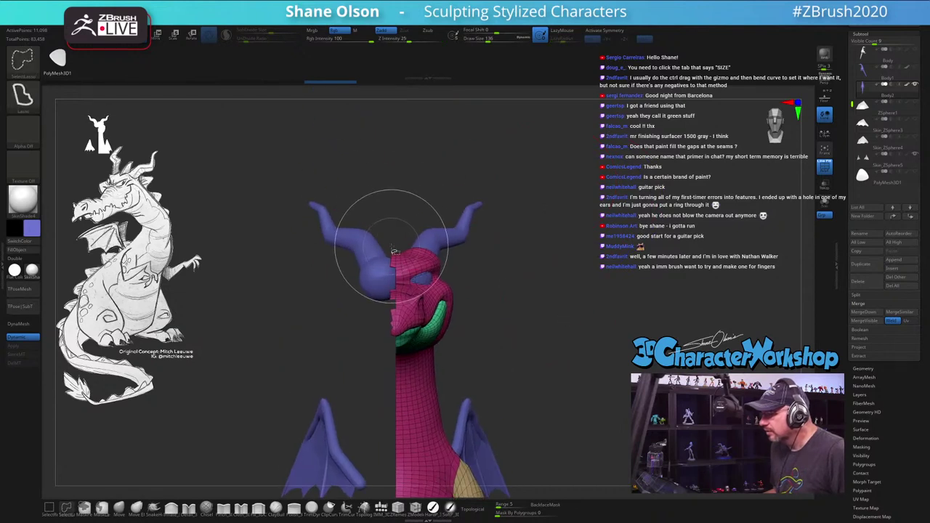
mouse_move(393, 246)
ctrl+shift+mouse_down()
mouse_move(318, 272)
mouse_move(310, 394)
mouse_move(370, 390)
ctrl+shift+mouse_up()
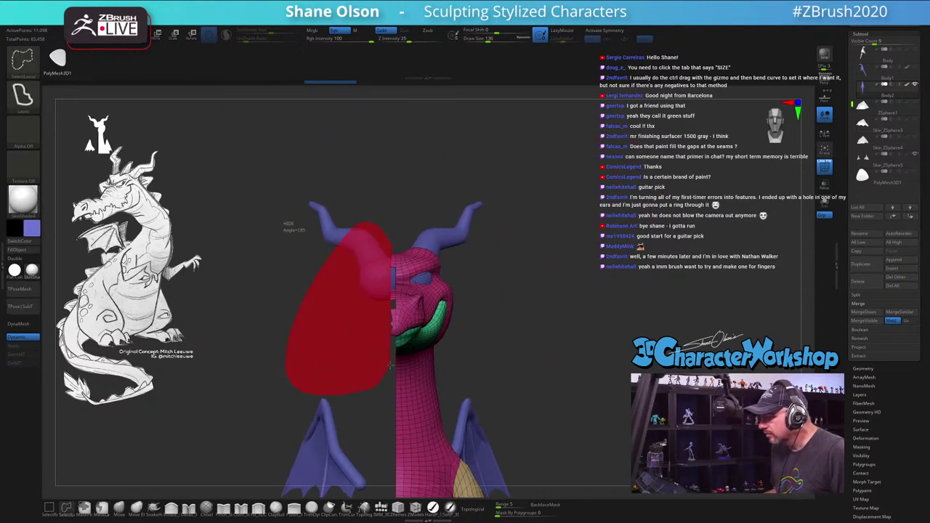
ctrl+shift+drag(394, 356, 396, 360)
drag(342, 405, 113, 240)
drag(538, 338, 565, 168)
key(shift+f)
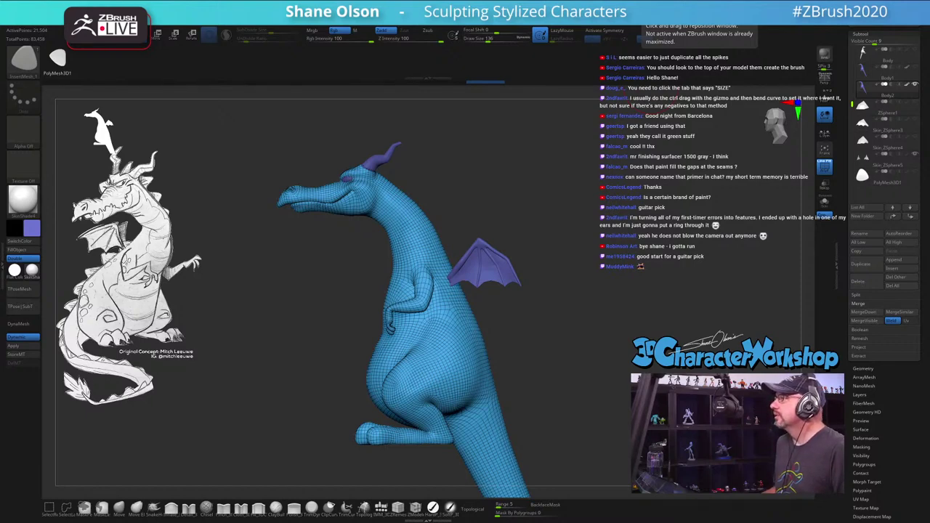
key(alt+Tab)
scroll(351, 291, down, 2)
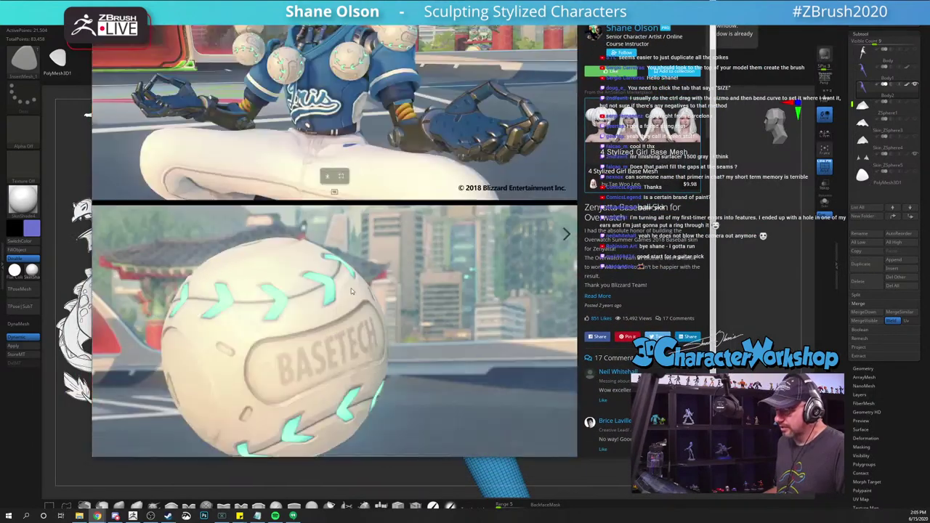
scroll(352, 290, down, 1)
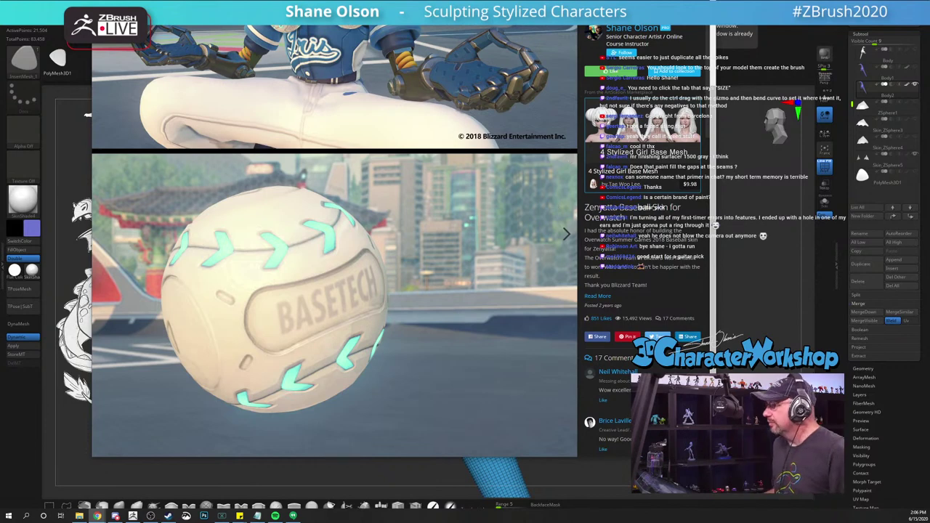
key(alt+Tab)
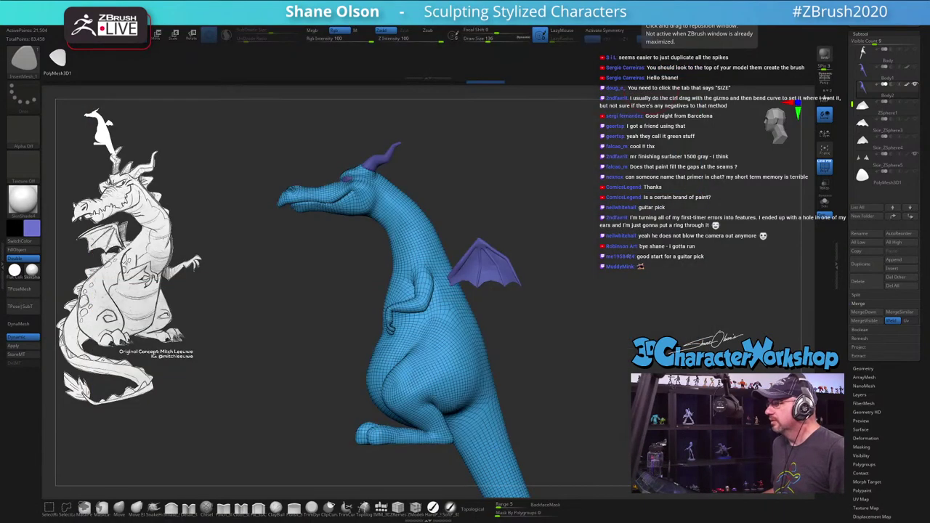
drag(552, 262, 600, 251)
drag(608, 162, 480, 93)
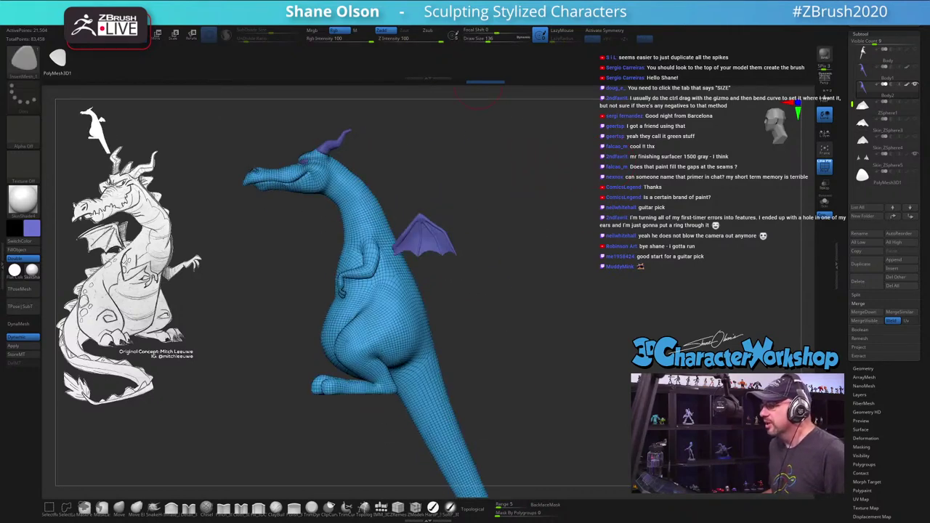
drag(499, 179, 485, 161)
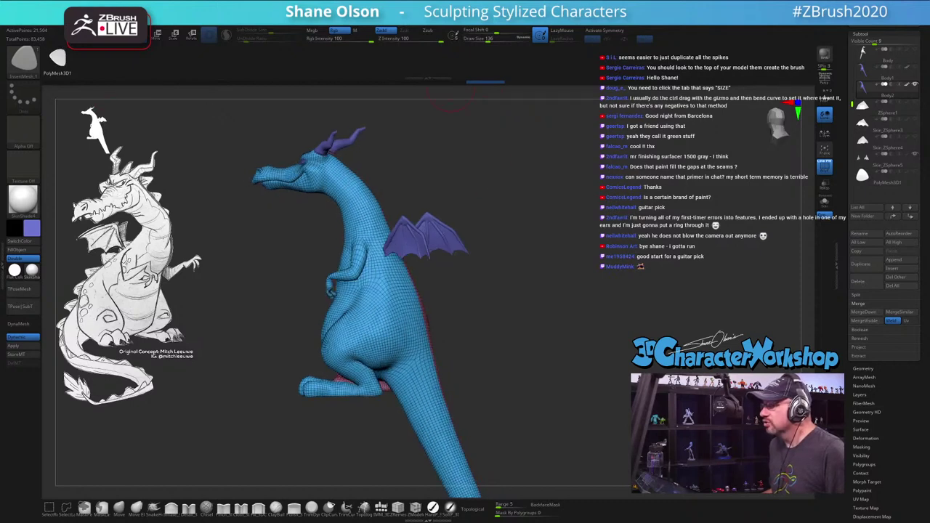
key(s)
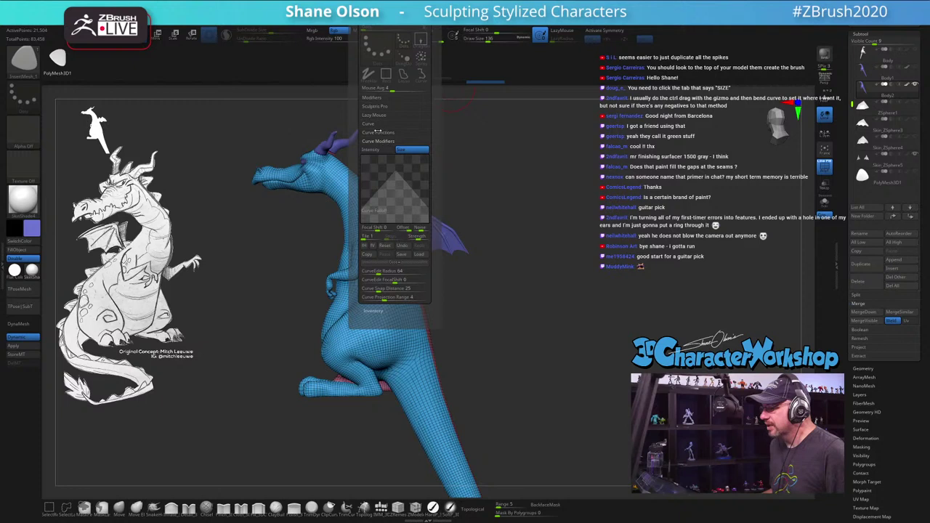
click(376, 124)
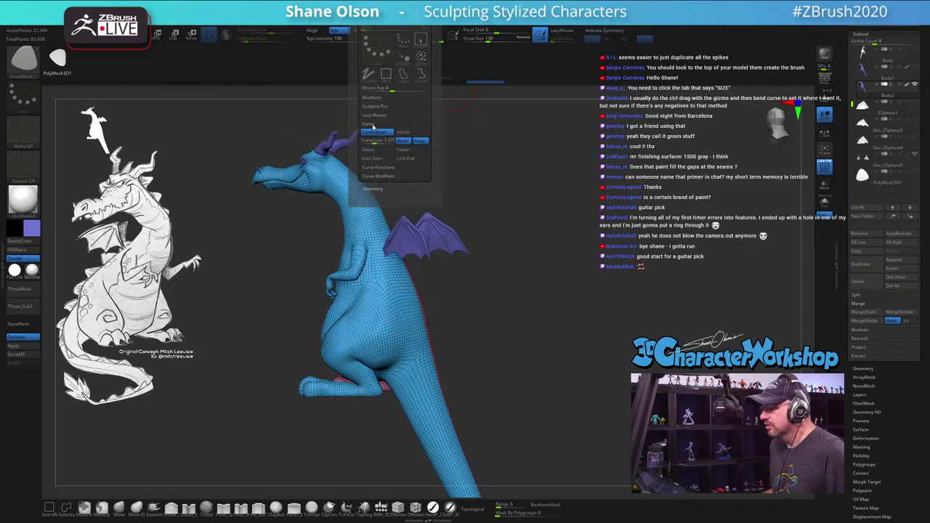
click(378, 167)
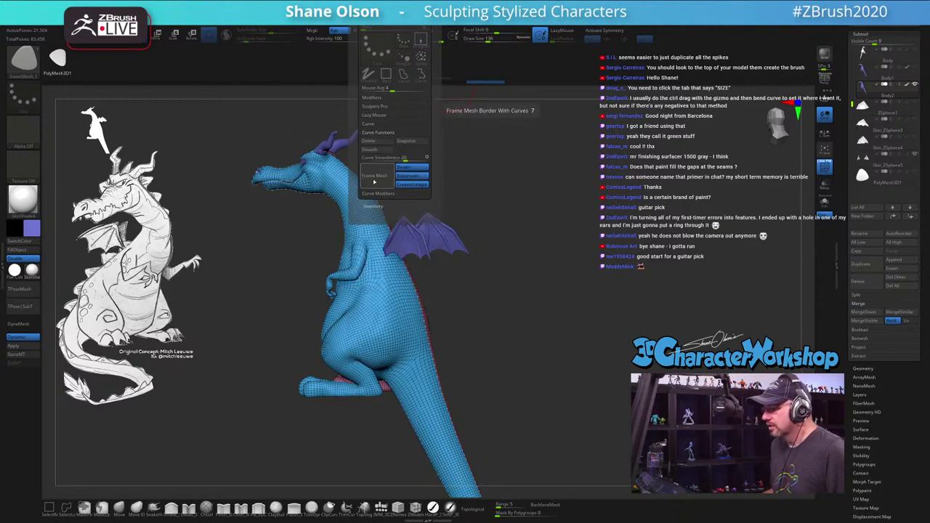
mouse_move(509, 240)
mouse_down()
mouse_move(564, 288)
mouse_move(435, 344)
mouse_move(422, 272)
mouse_up()
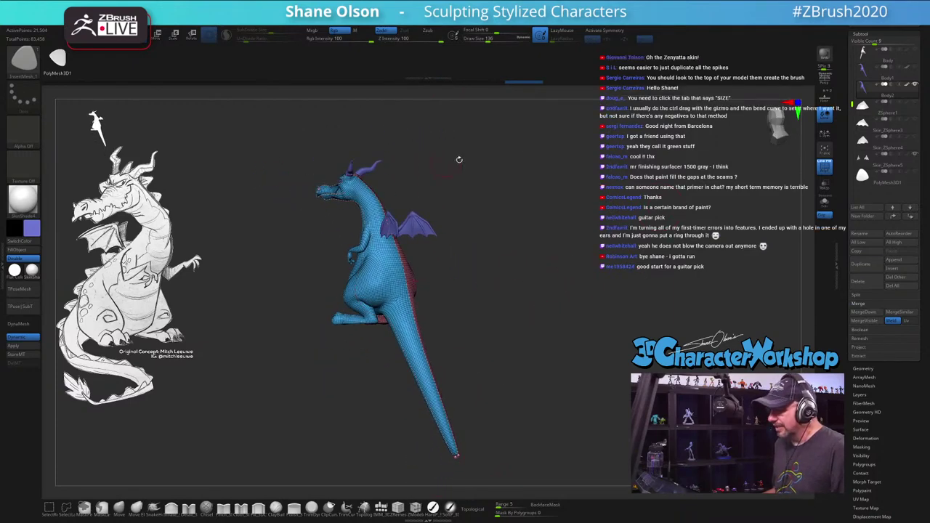
drag(553, 153, 489, 222)
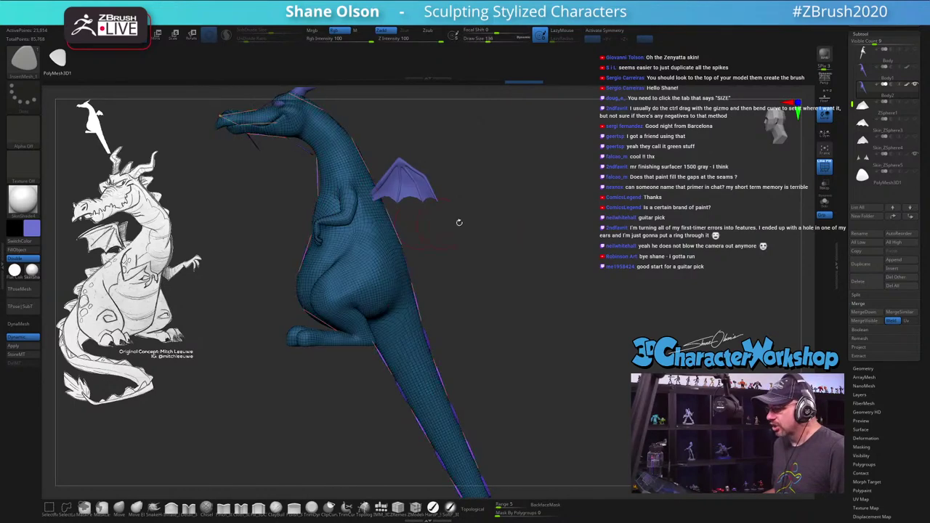
key(s)
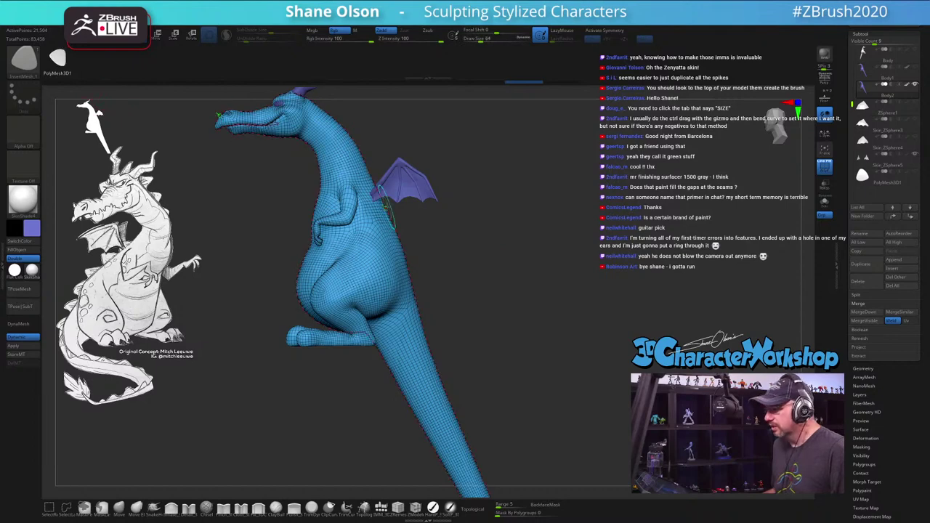
drag(512, 207, 533, 232)
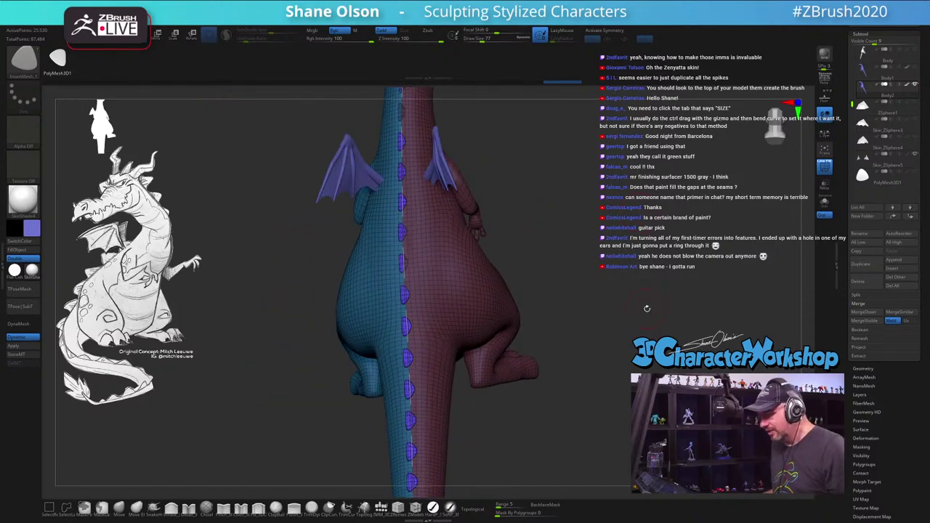
drag(646, 309, 551, 252)
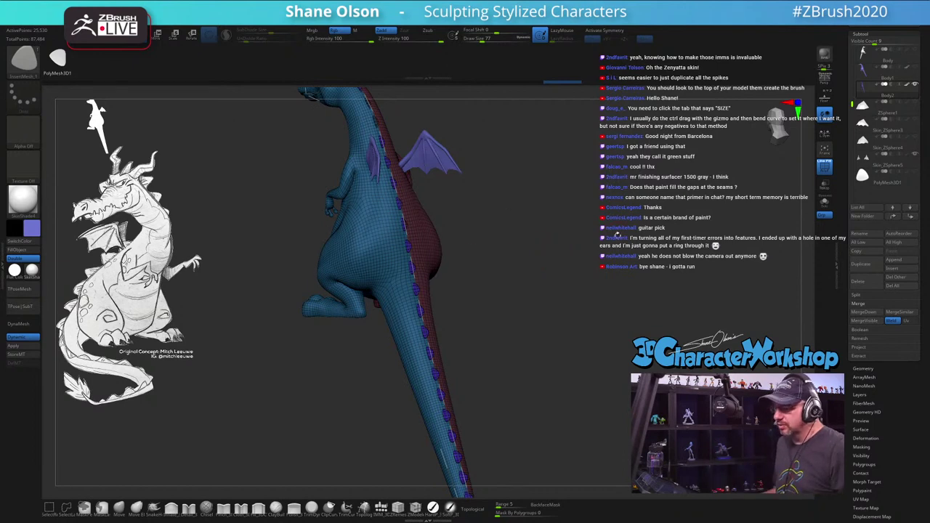
drag(505, 159, 442, 194)
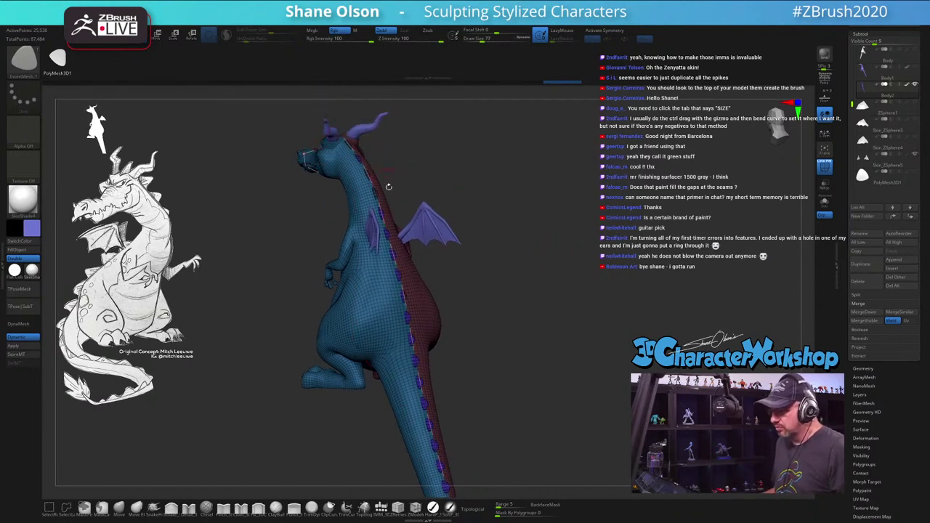
drag(585, 366, 548, 282)
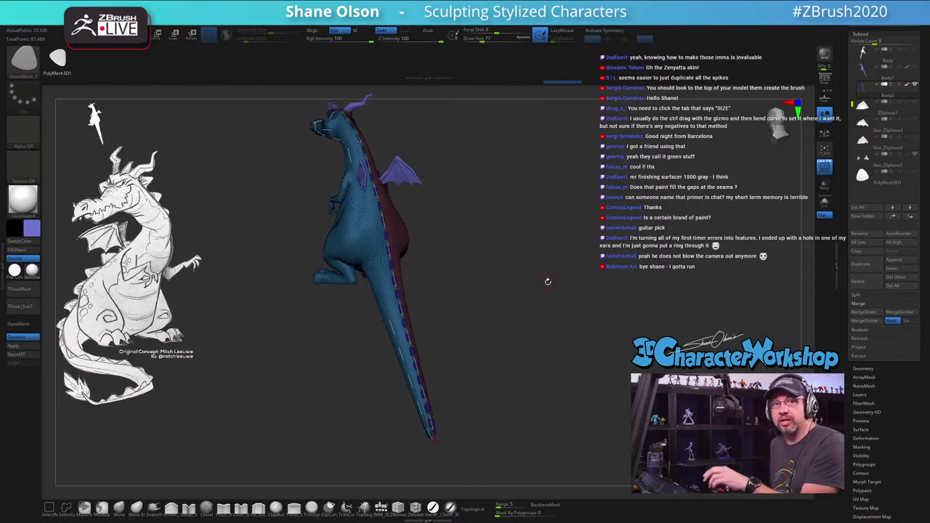
drag(541, 214, 604, 194)
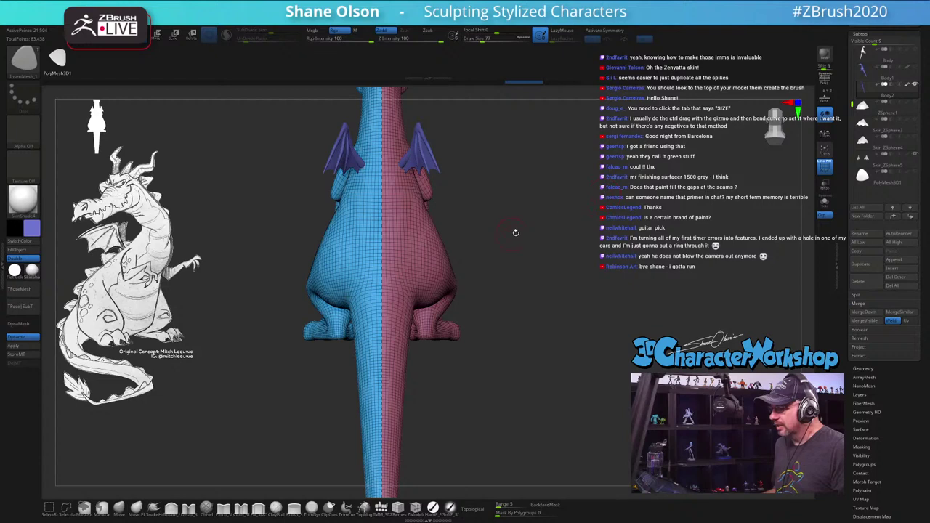
Step: Rotate the dragon to a side profile, toggling the polygroup wireframe off and back on
drag(518, 232, 531, 233)
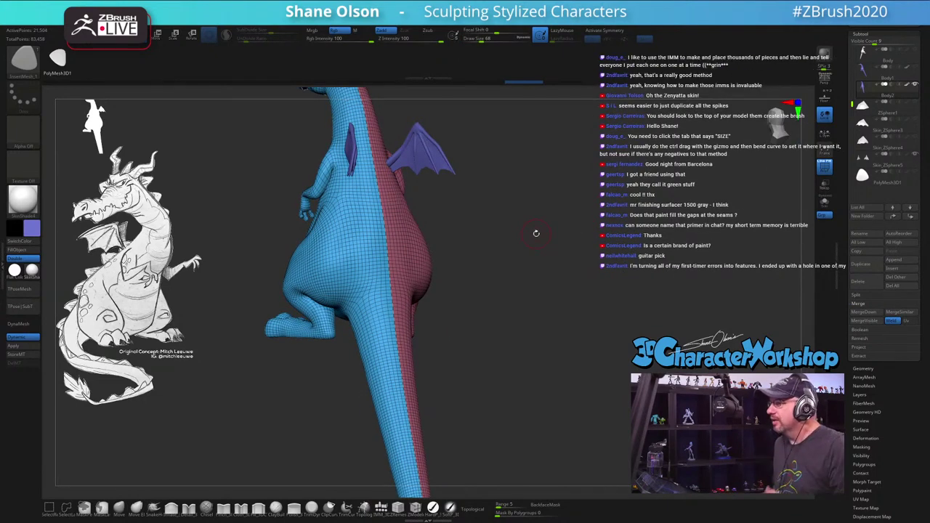
drag(524, 222, 558, 182)
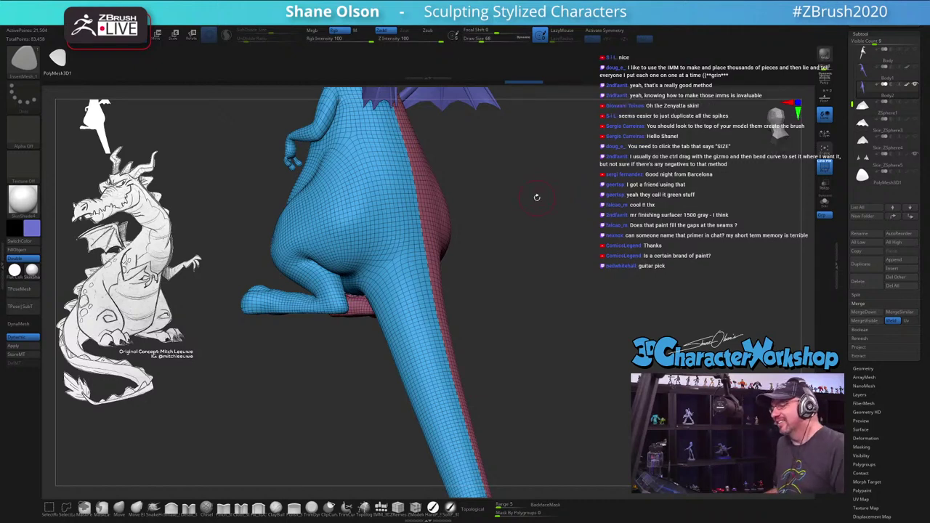
drag(538, 197, 508, 205)
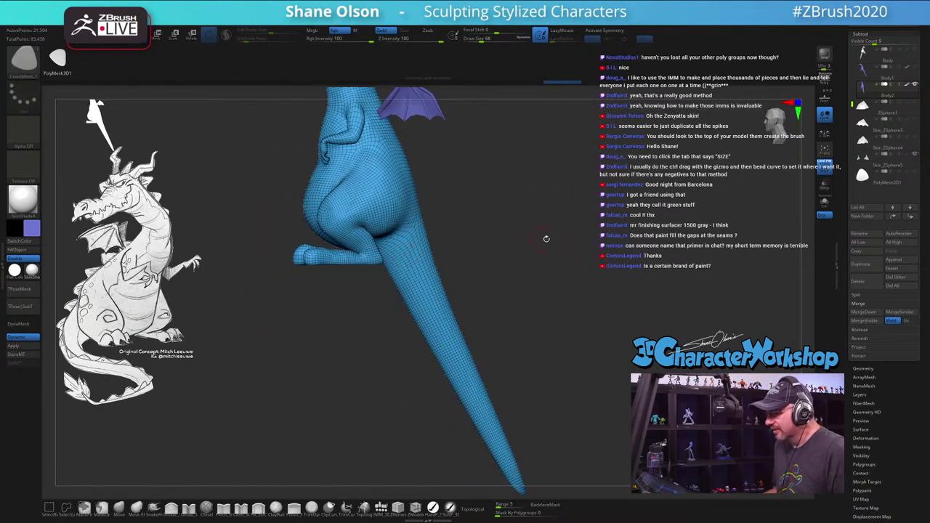
mouse_move(546, 239)
mouse_down()
mouse_move(535, 217)
mouse_move(528, 279)
mouse_move(521, 253)
mouse_move(534, 257)
mouse_up()
key(shift+f)
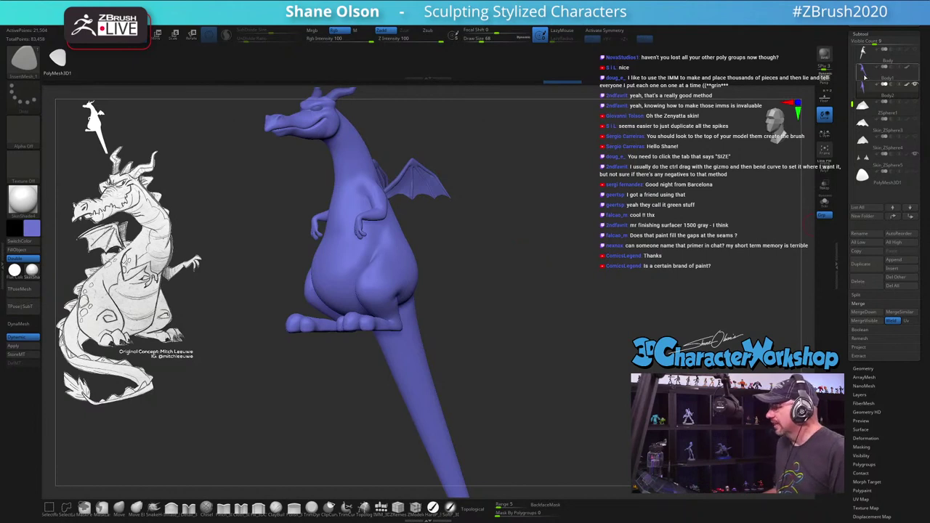
key(shift+f)
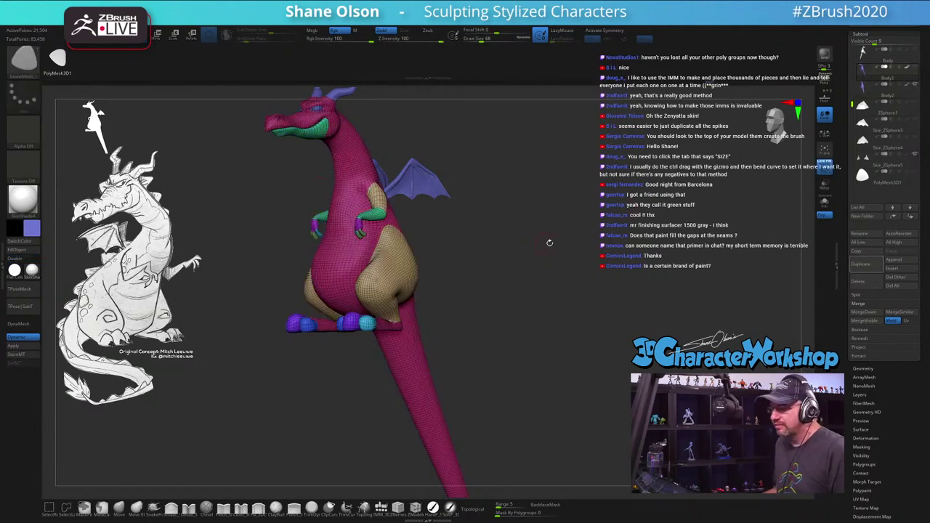
Step: Merge the body into one polygroup, step up a subdivision level, and turn Polyframe off
key(ctrl+w)
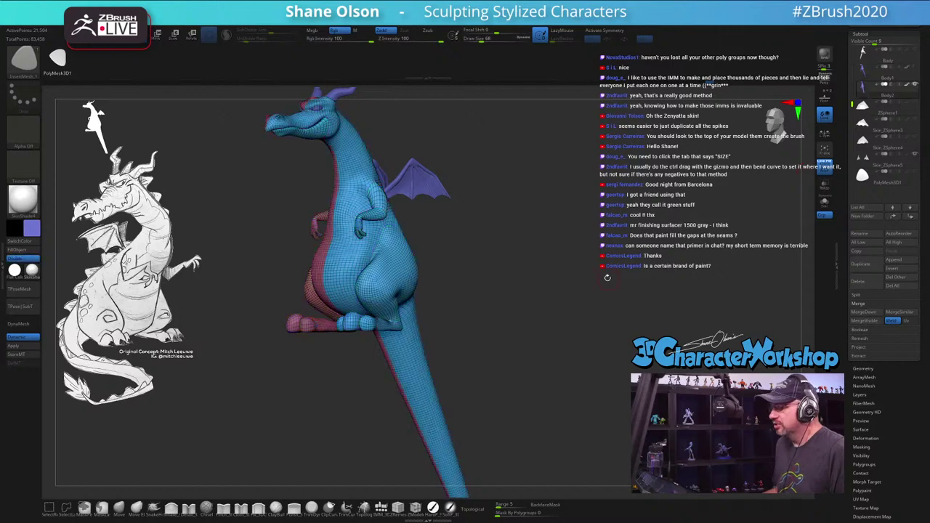
drag(609, 278, 607, 222)
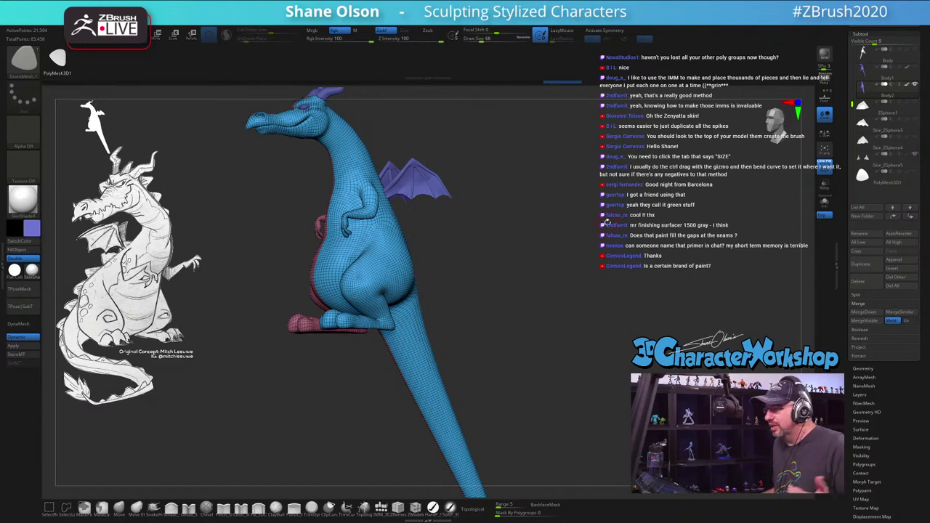
drag(605, 222, 596, 222)
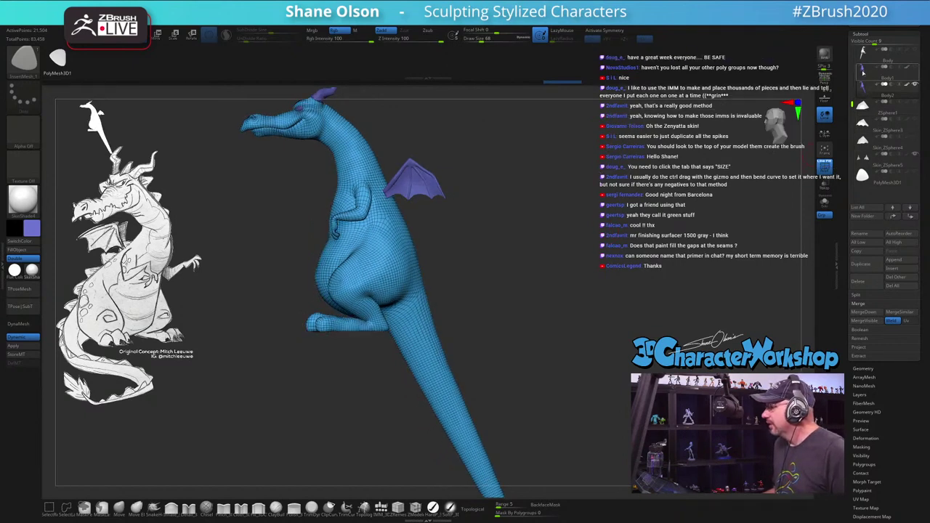
key(shift+f)
key(d)
key(d)
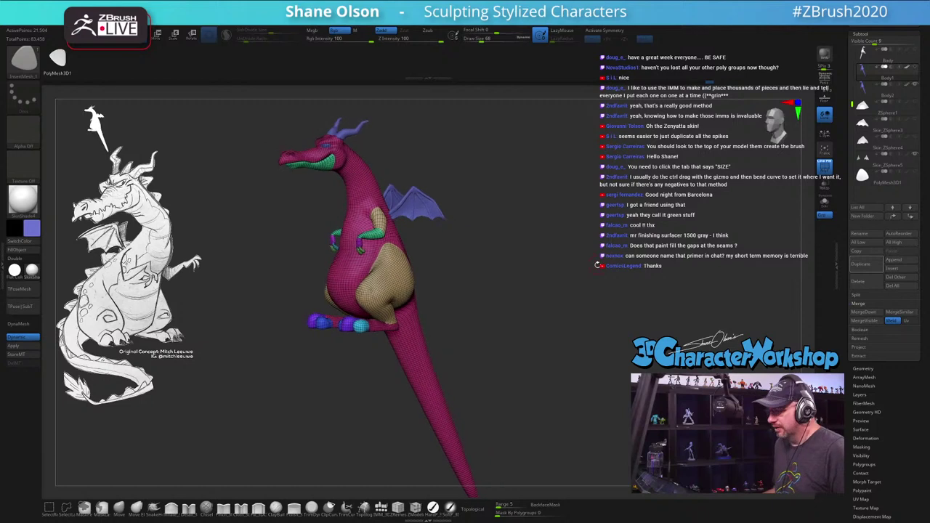
key(shift+f)
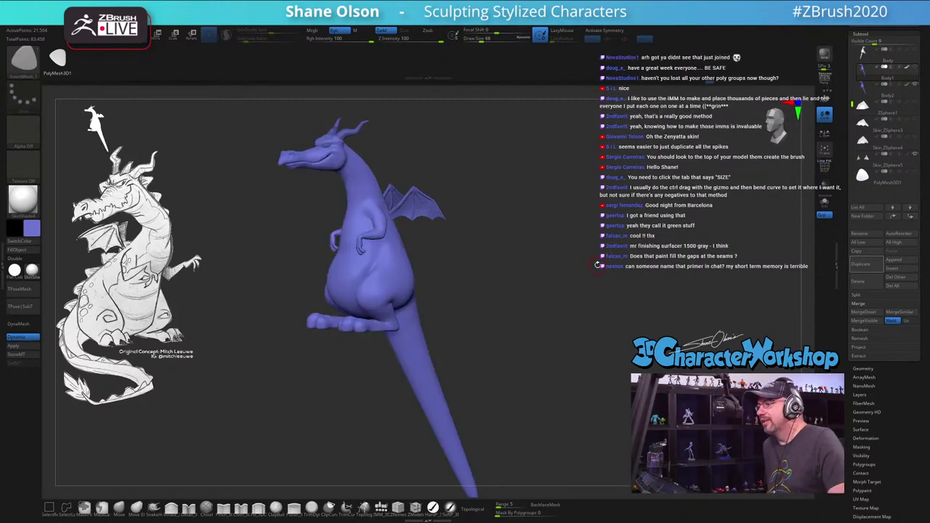